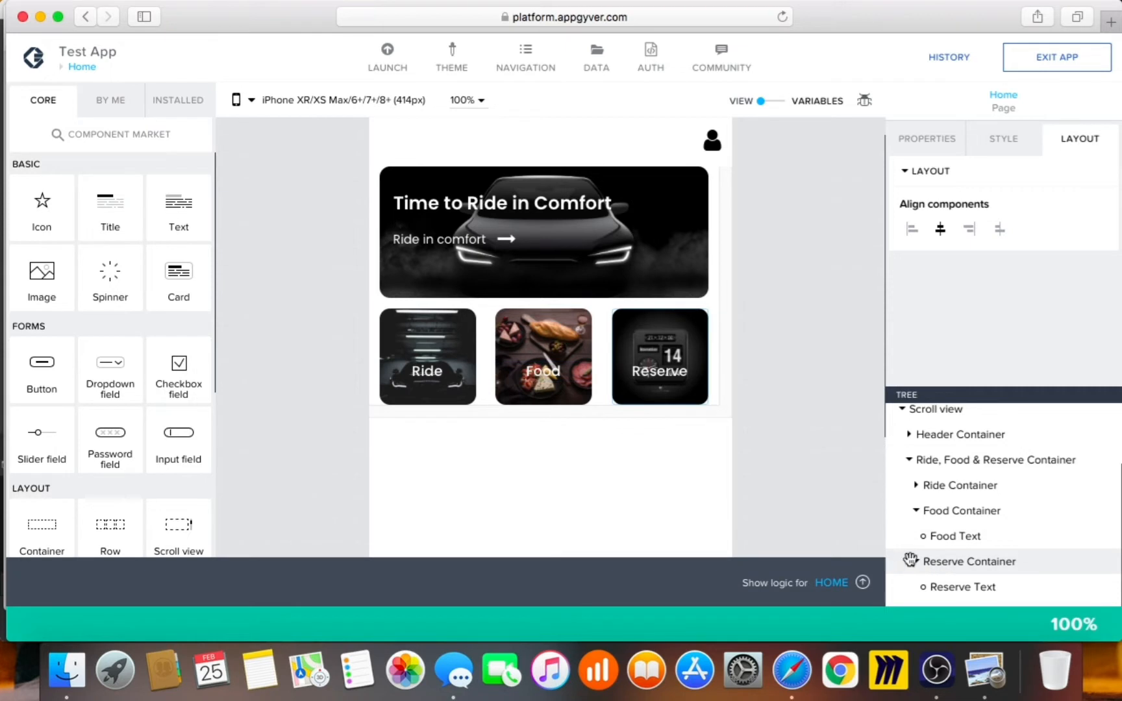
# Copy the Reserve Container tile to the clipboard with Cmd+C
pyautogui.click(916, 562)
pyautogui.click(916, 551)
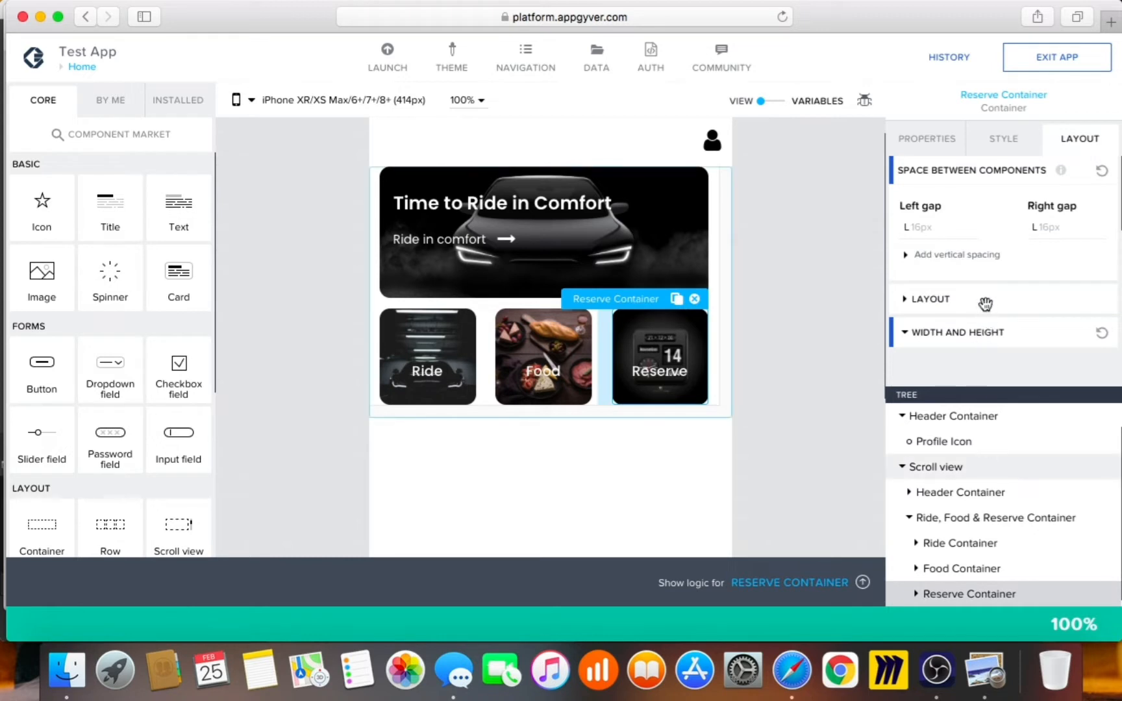
pyautogui.press('super+c')
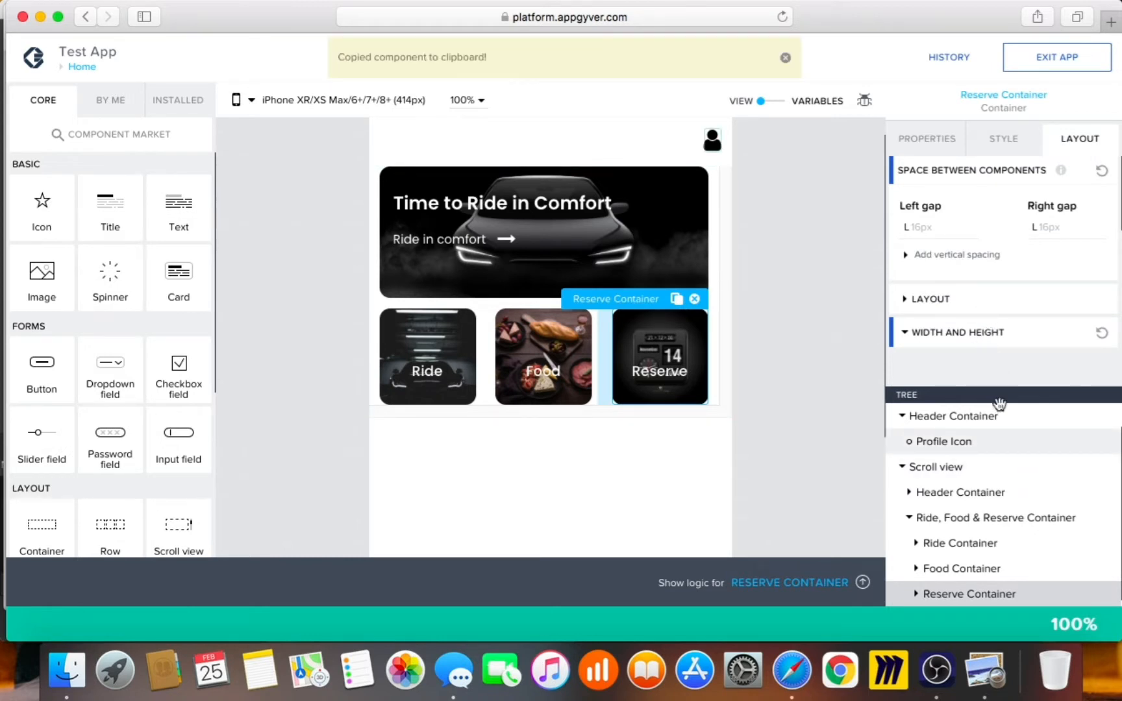
# Add an empty Container to the Scroll view below the Ride, Food & Reserve Container
pyautogui.click(909, 518)
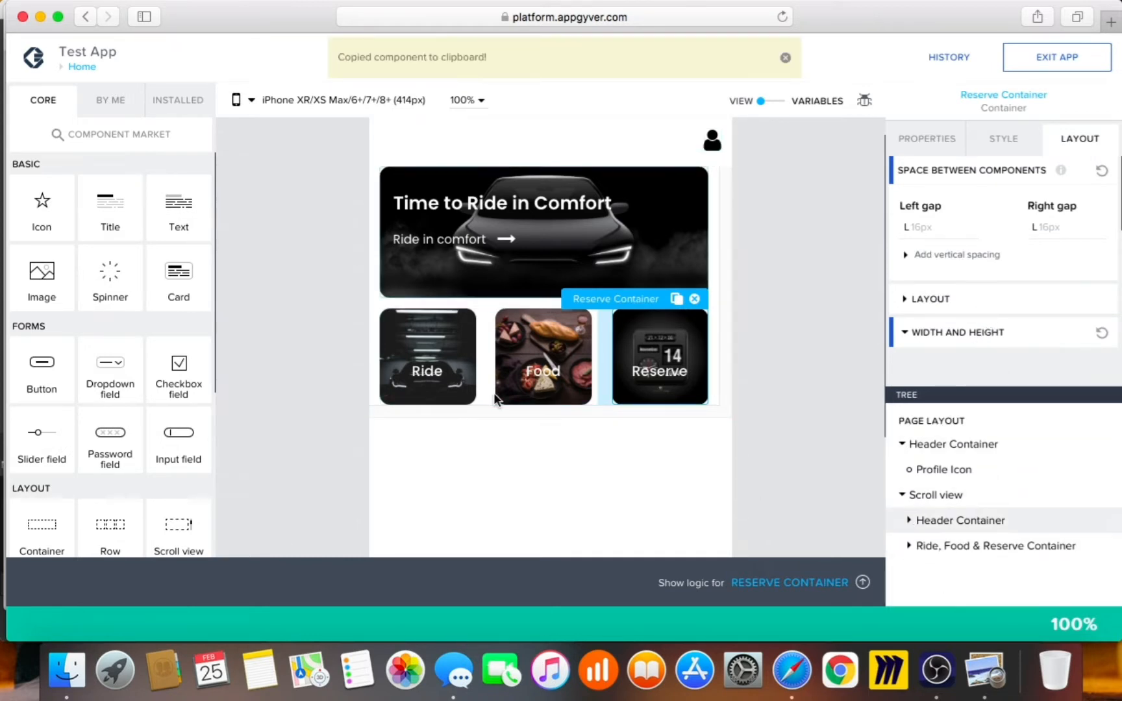
pyautogui.moveTo(38, 529); pyautogui.dragTo(956, 544)
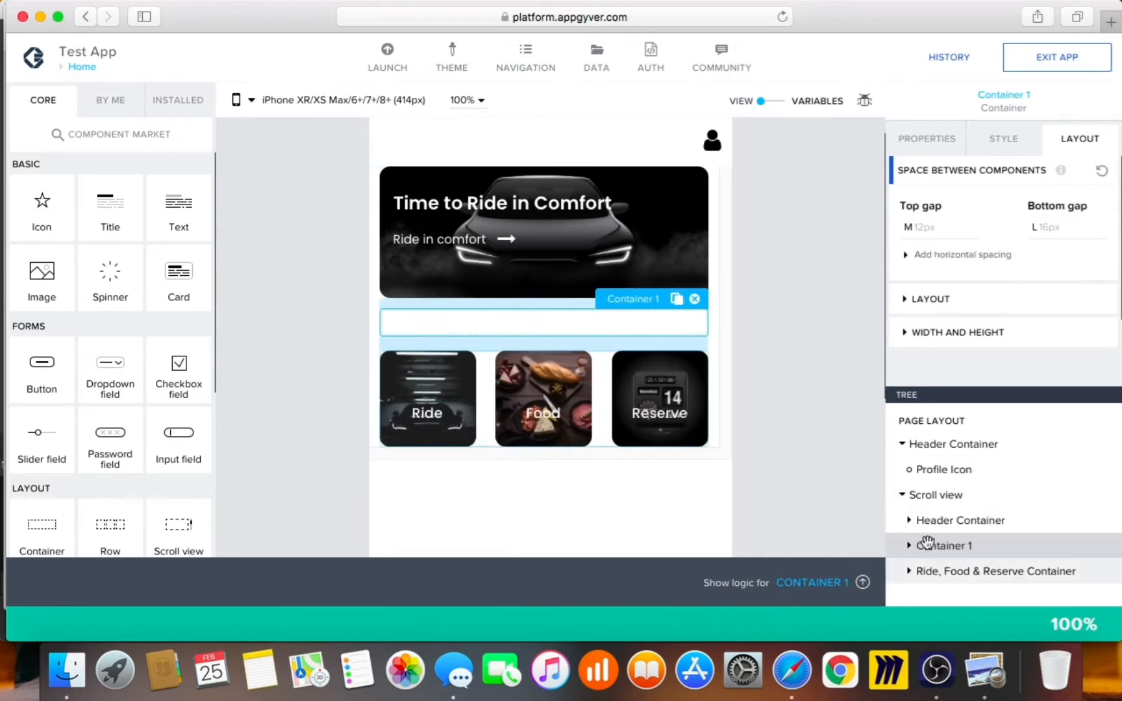
pyautogui.moveTo(927, 541); pyautogui.dragTo(929, 545)
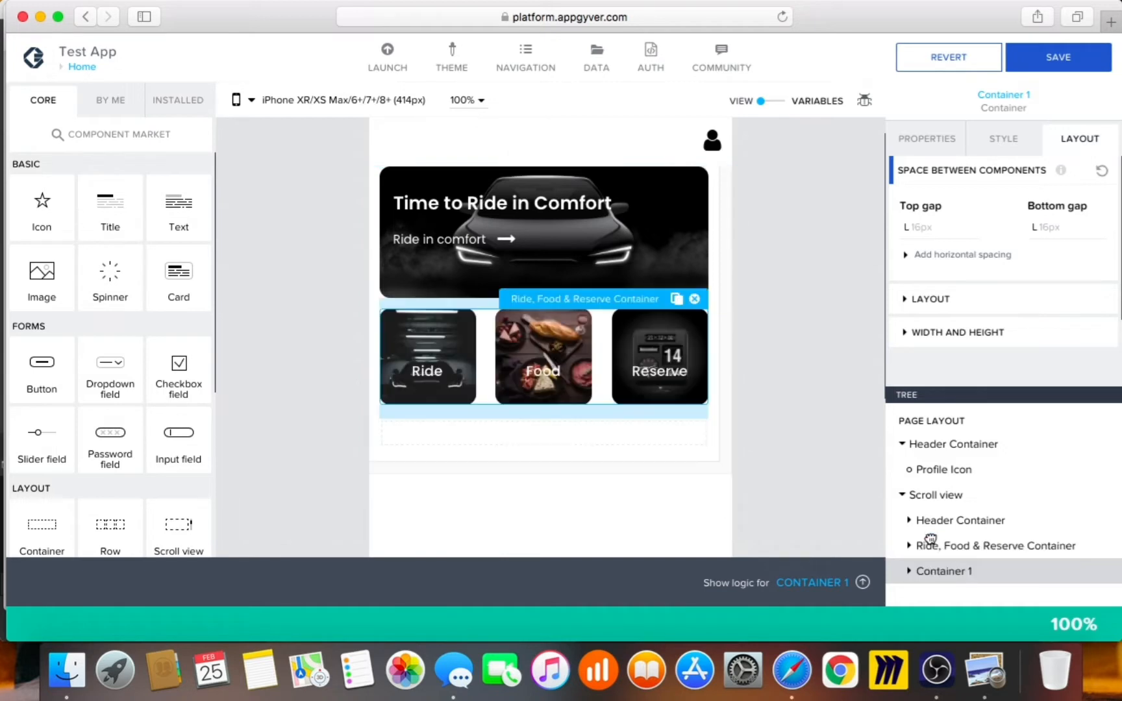
pyautogui.click(930, 574)
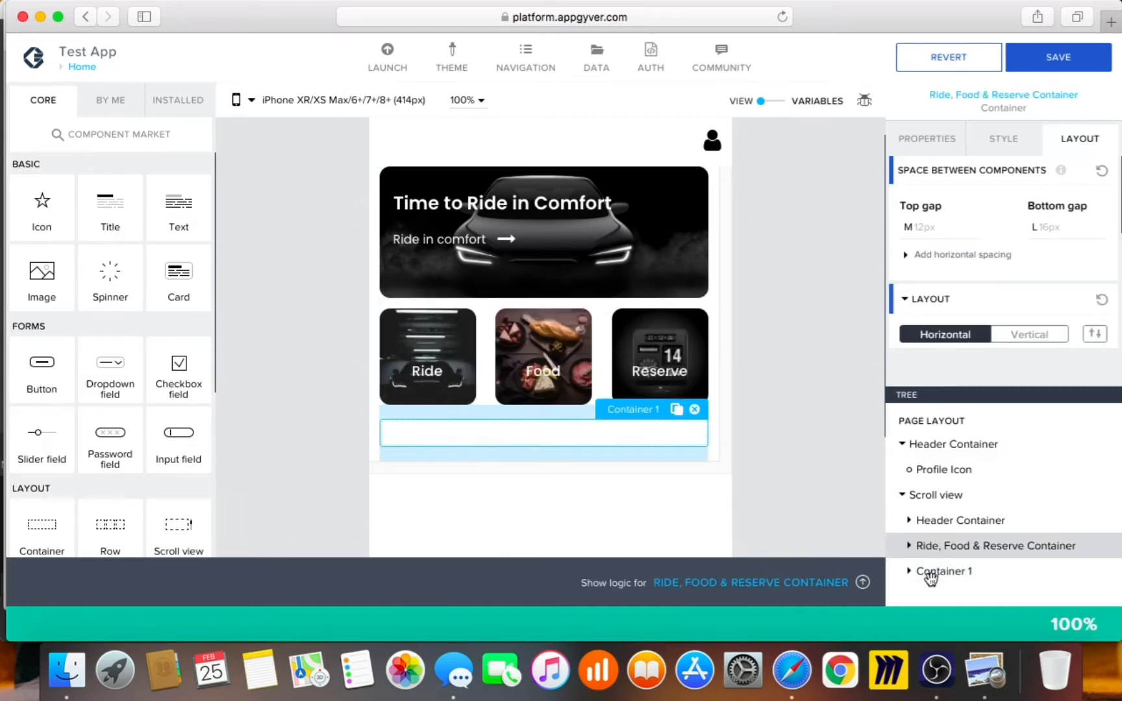
pyautogui.click(990, 694)
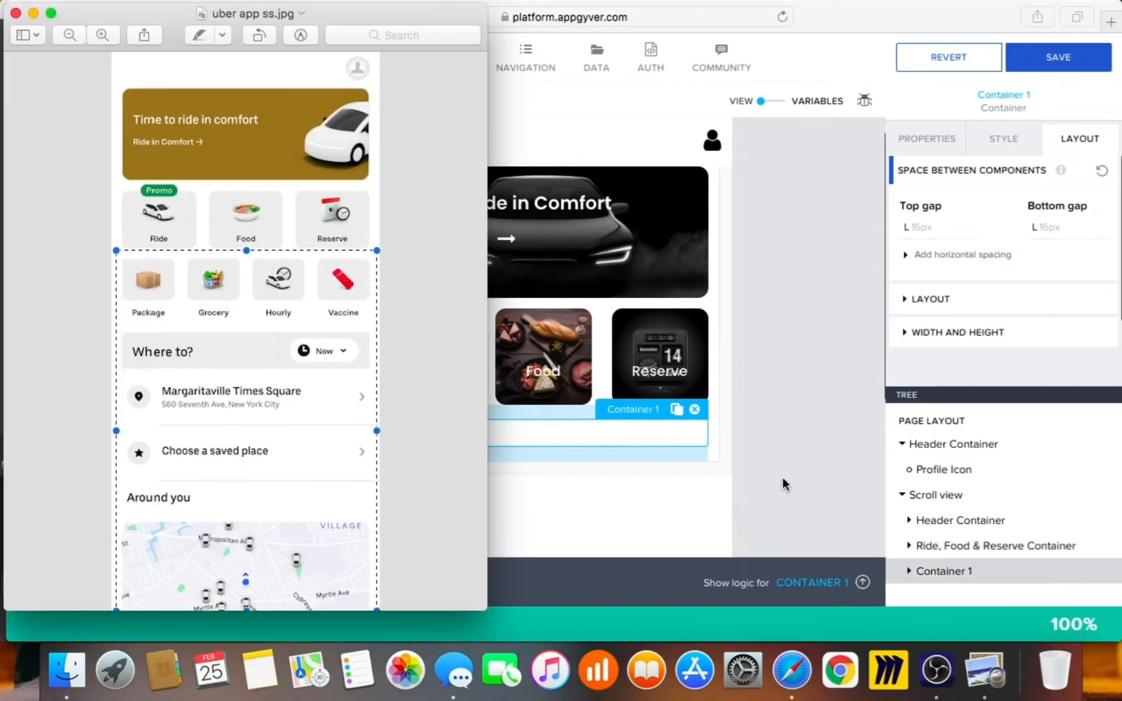
pyautogui.click(787, 489)
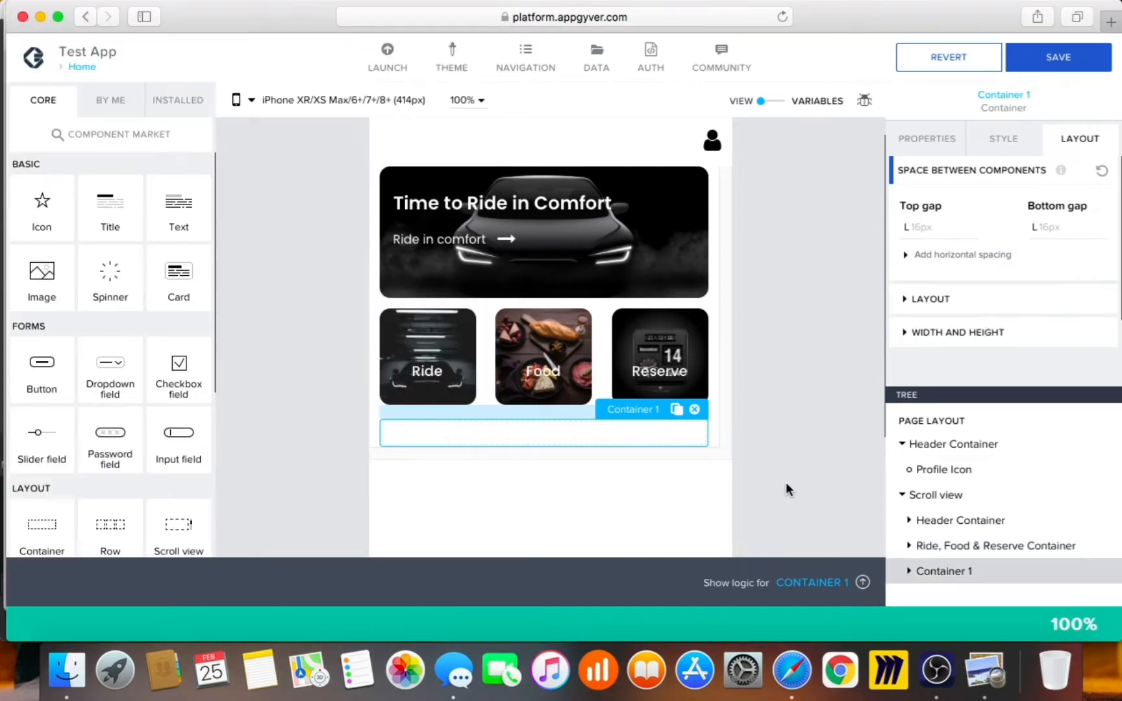
# Change Container 1's display name to 'Package, Grocery, Hourly & Vaccine Container'
pyautogui.click(934, 133)
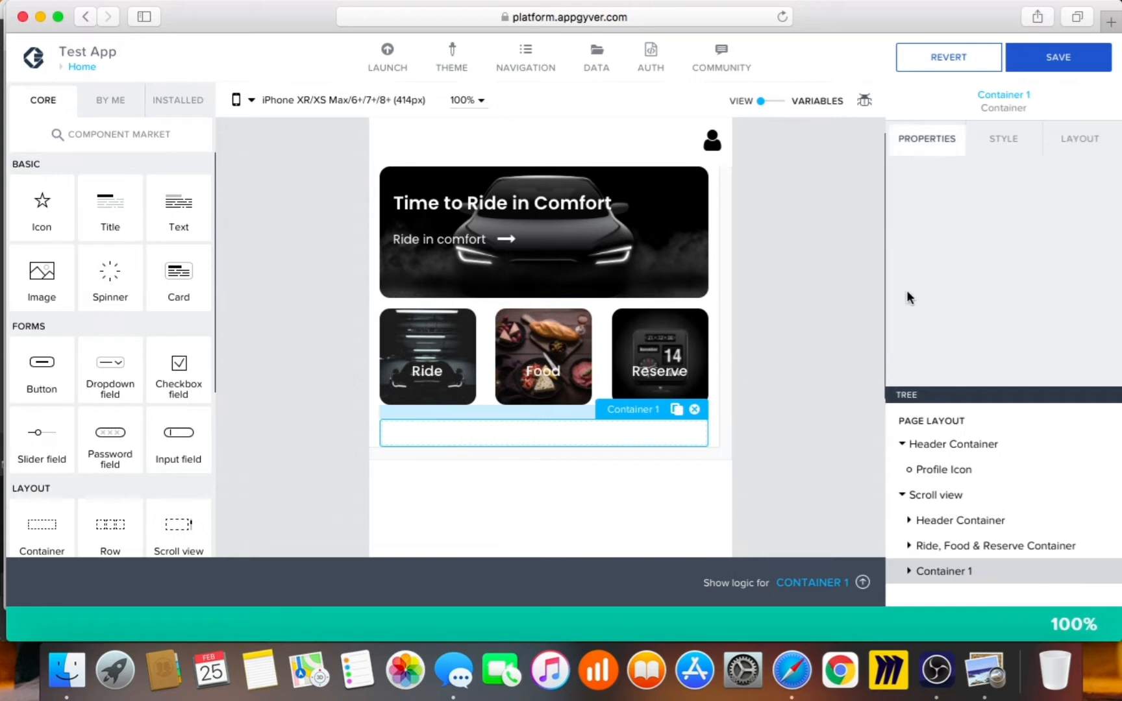
pyautogui.click(960, 185)
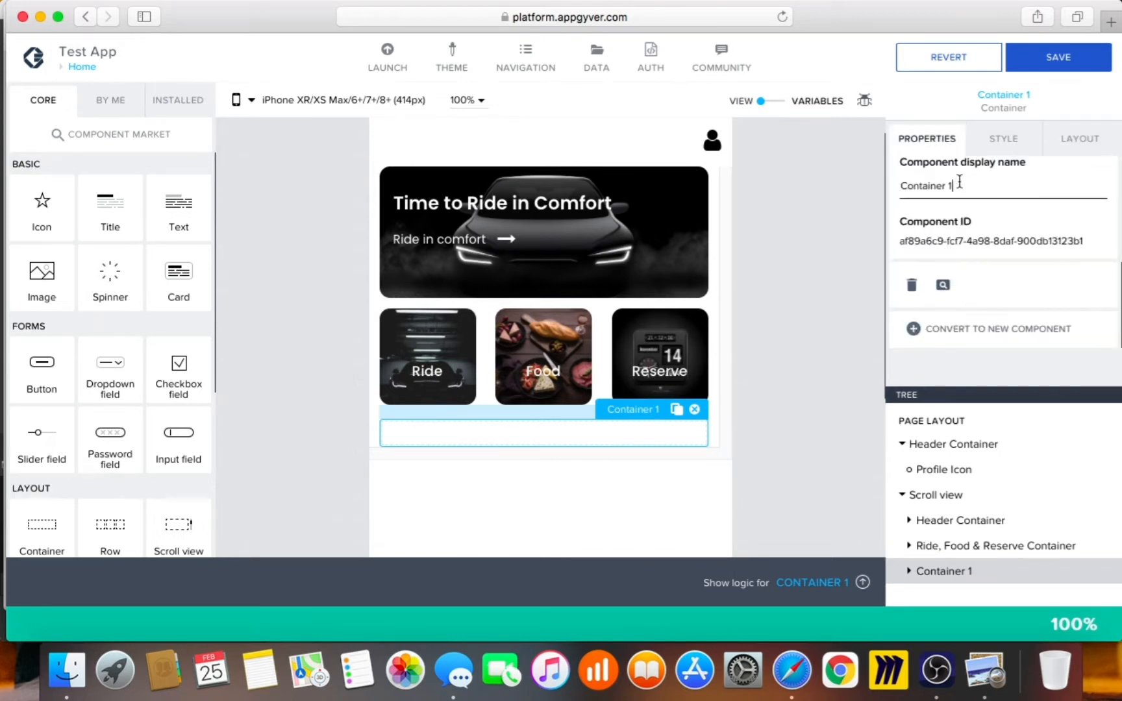
pyautogui.press('BackSpace')
pyautogui.press('BackSpace')
pyautogui.write('Package, ')
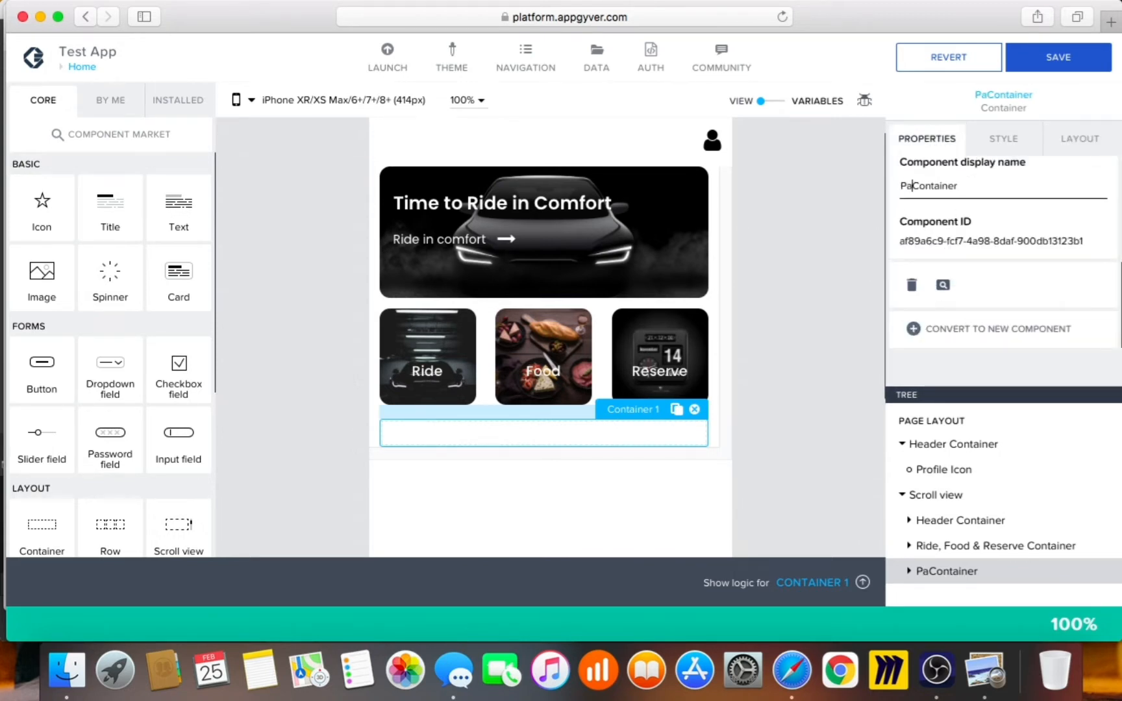
pyautogui.write('Grocer')
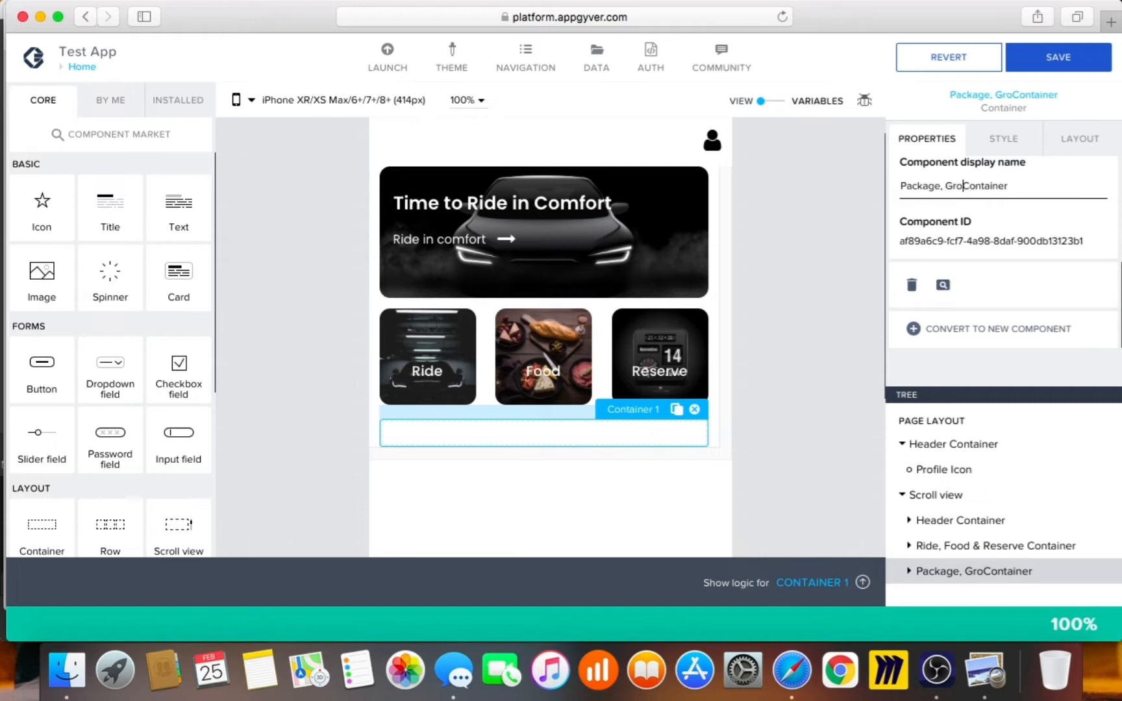
pyautogui.write('y')
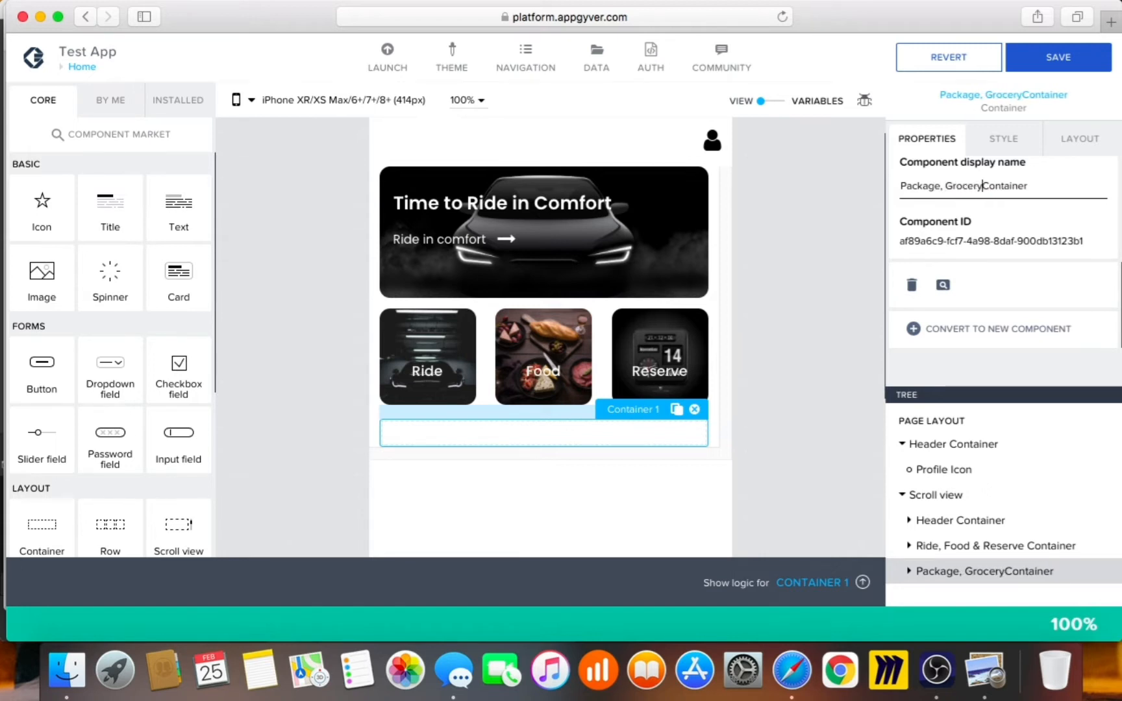
pyautogui.write(', Hourly ')
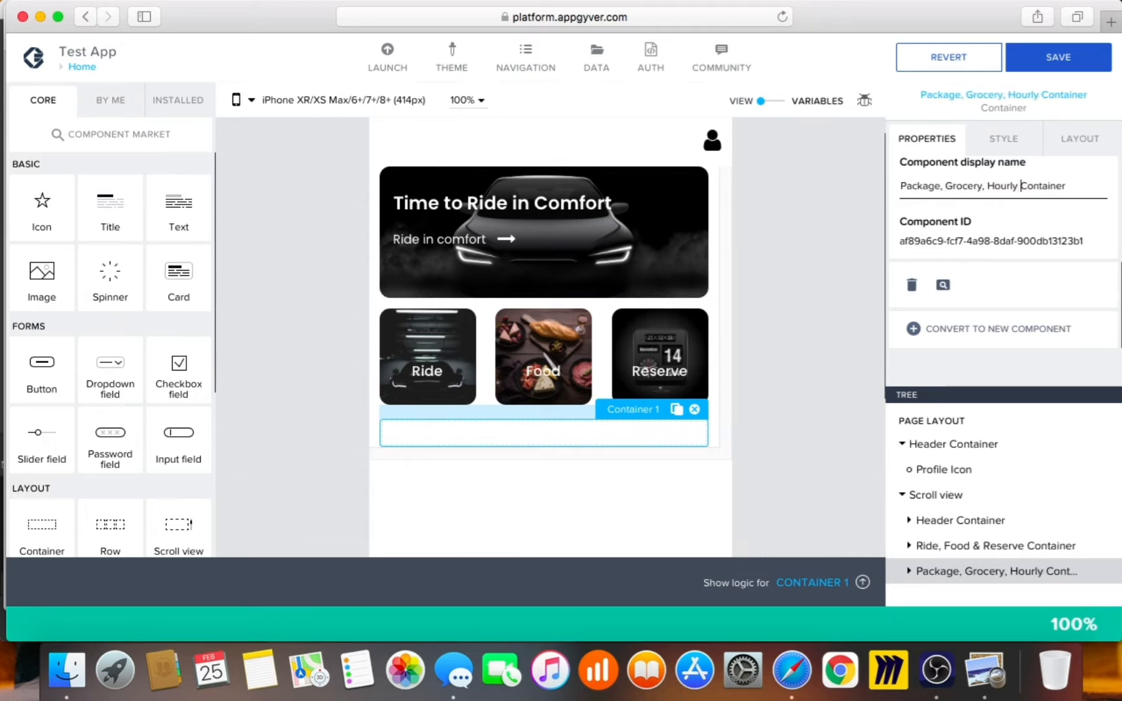
pyautogui.write('& Vaccine')
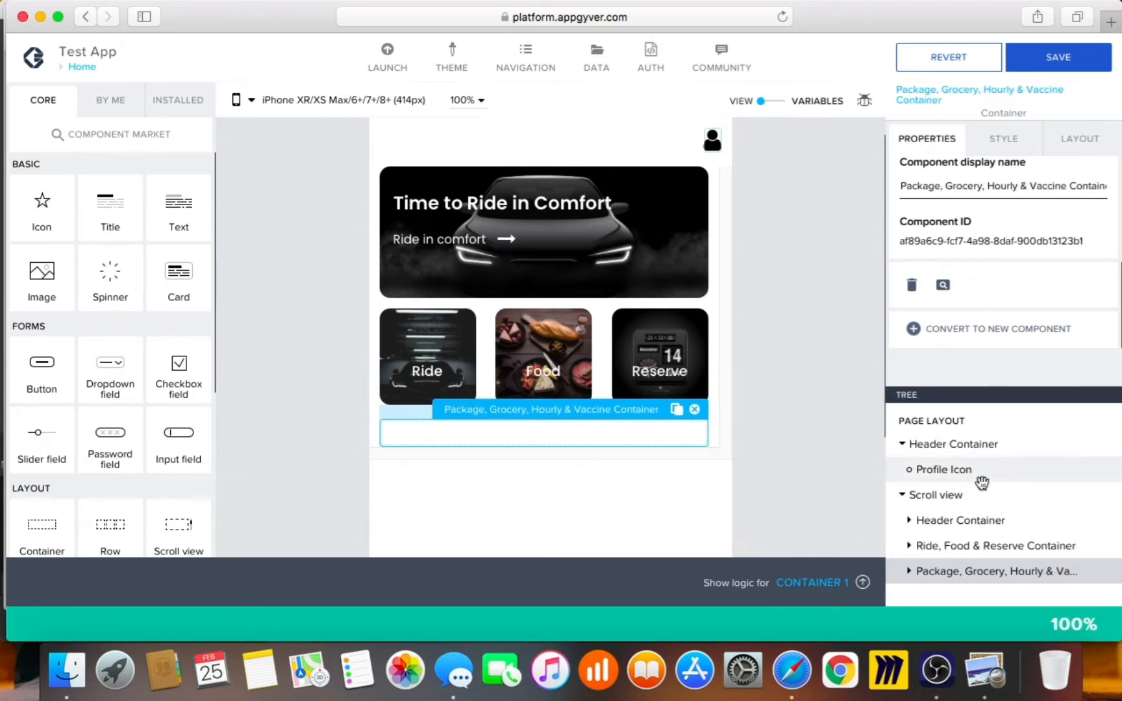
pyautogui.click(914, 572)
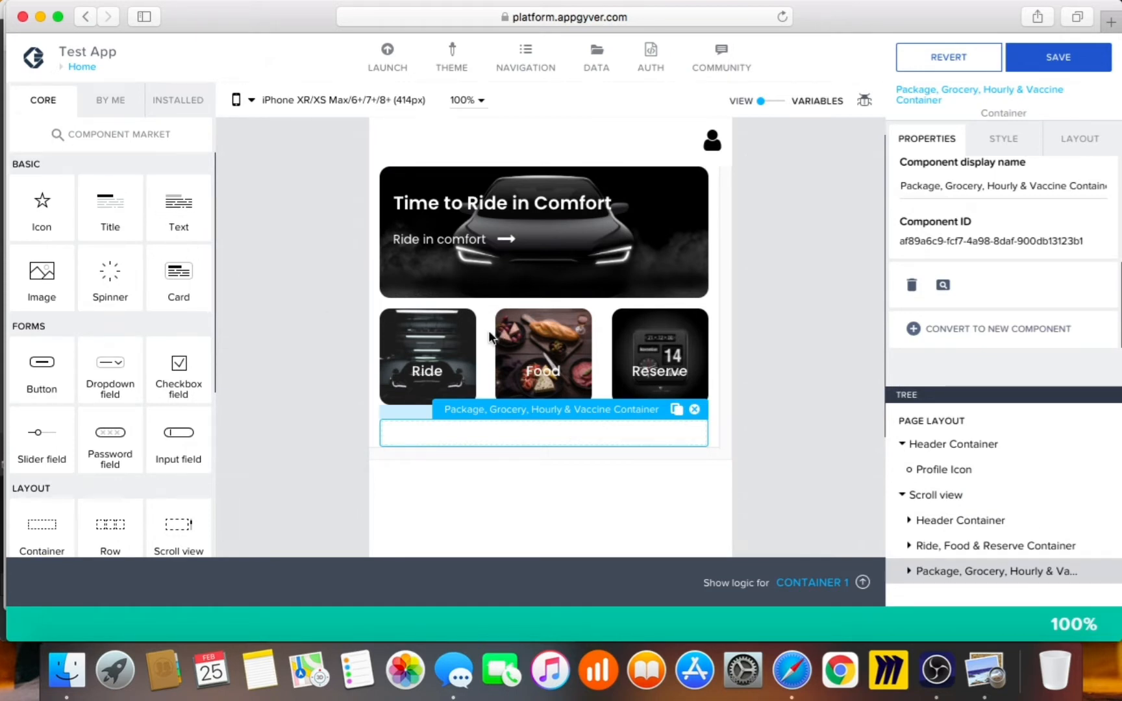
pyautogui.press('super+v')
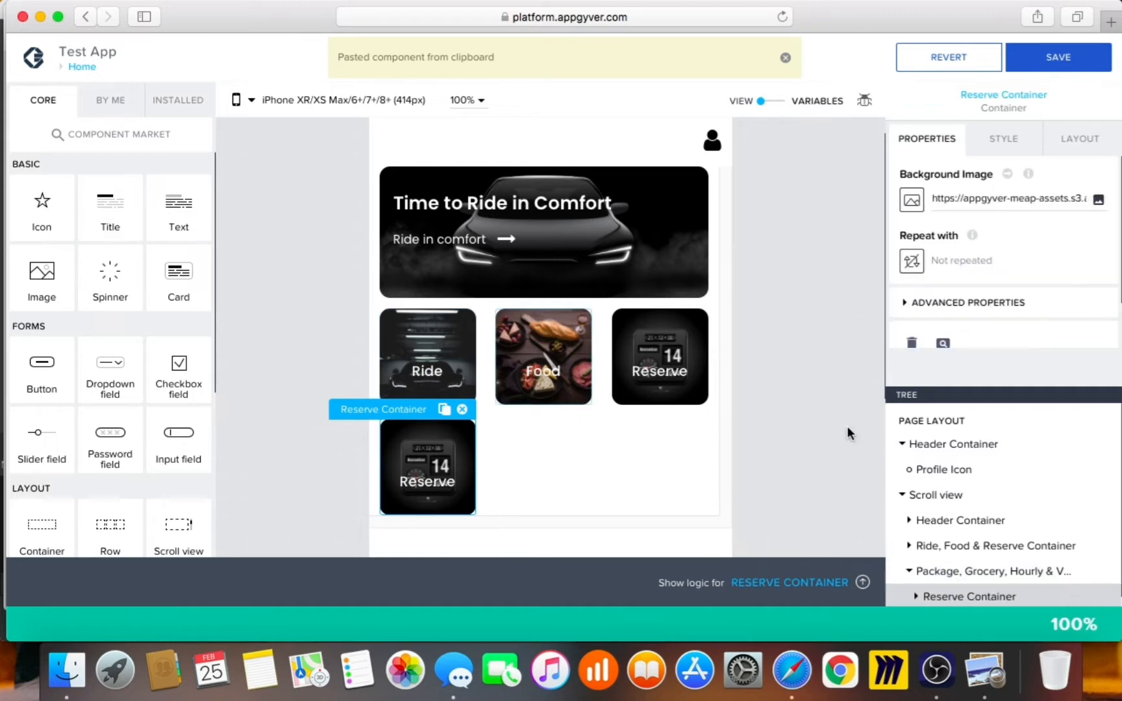
pyautogui.scroll(-1, 997, 546)
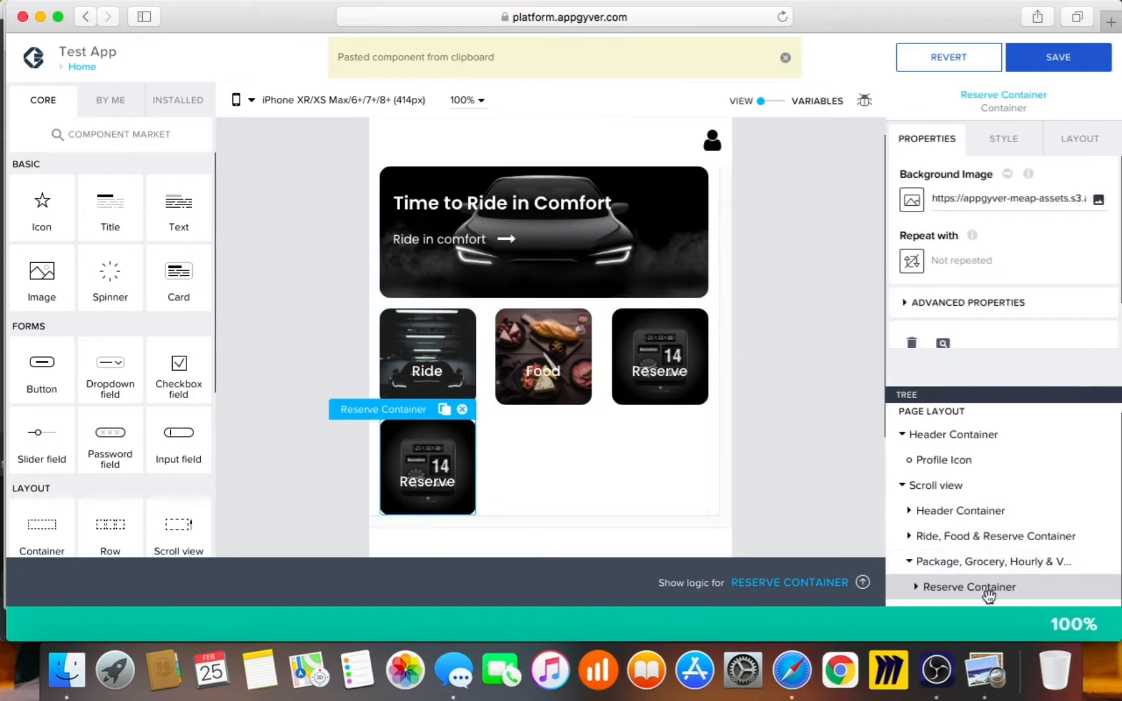
pyautogui.scroll(-2, 969, 575)
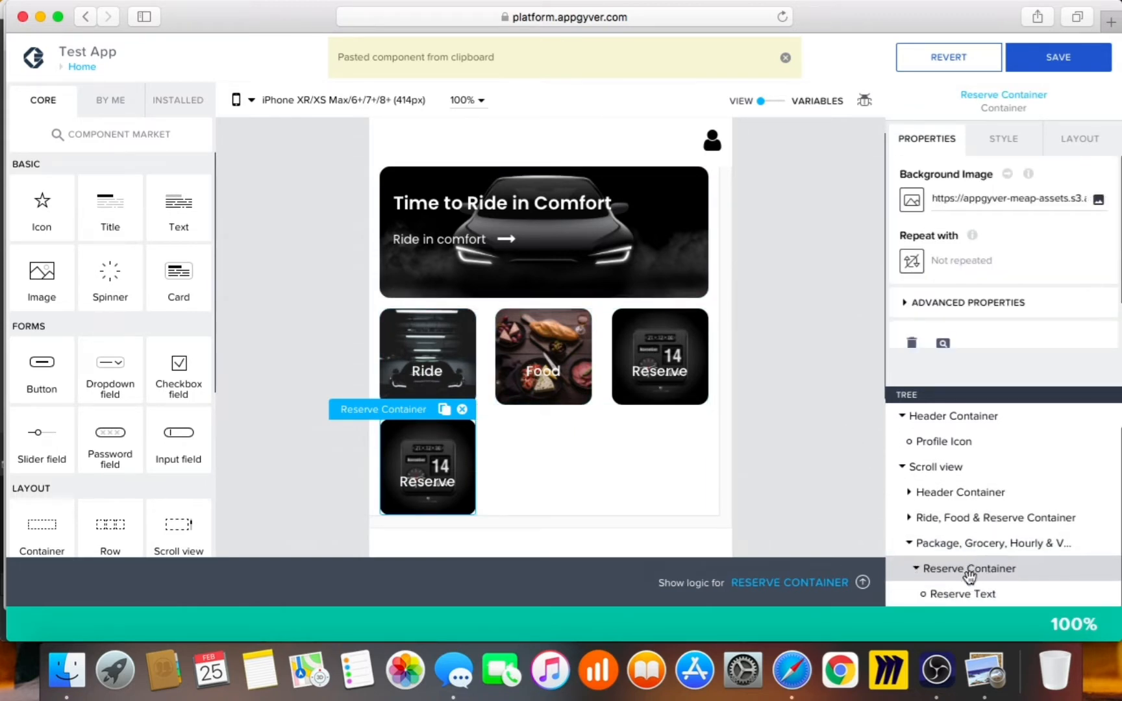
pyautogui.click(966, 594)
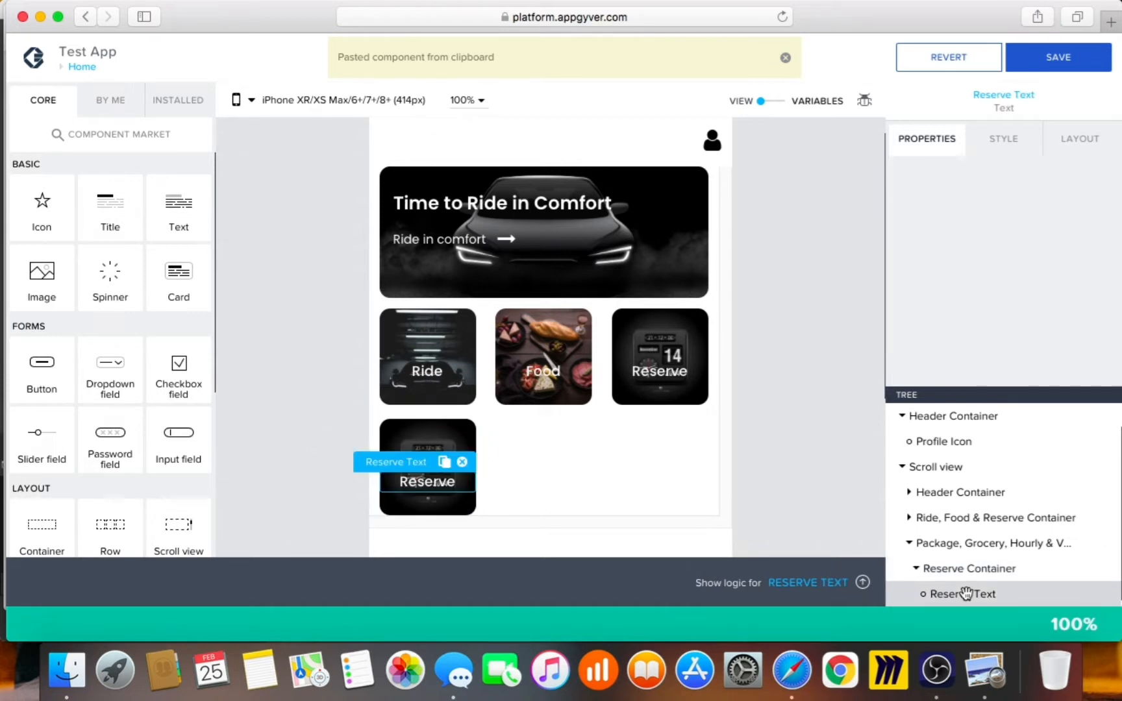
pyautogui.click(966, 570)
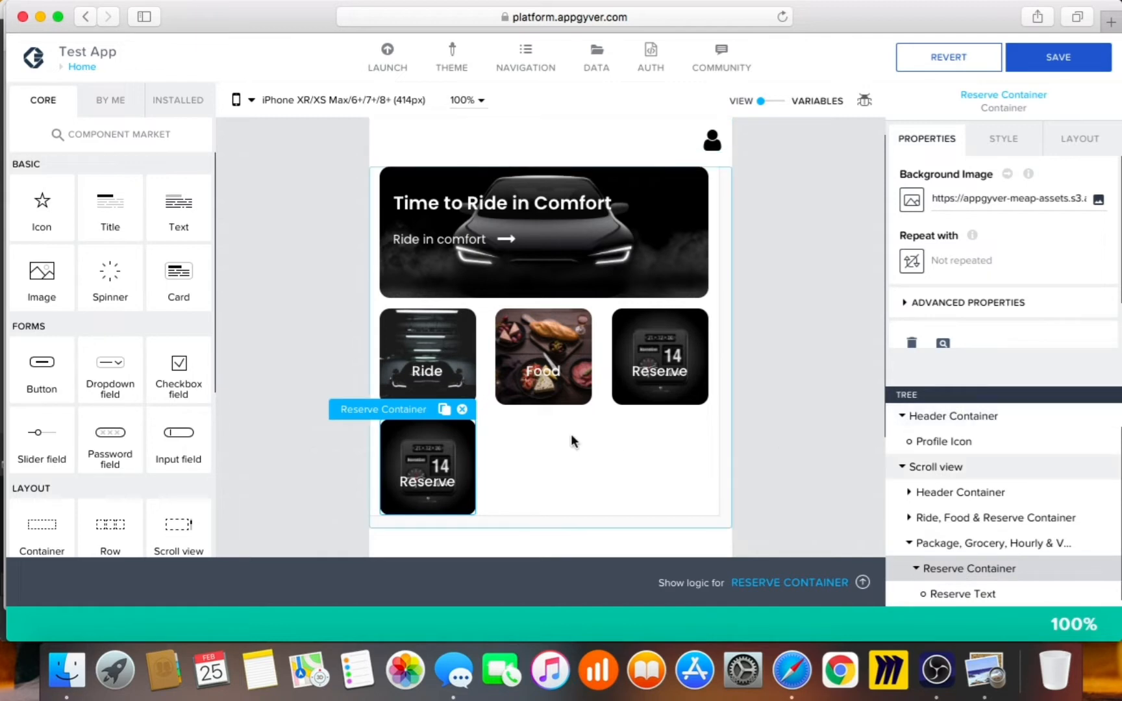
pyautogui.click(462, 409)
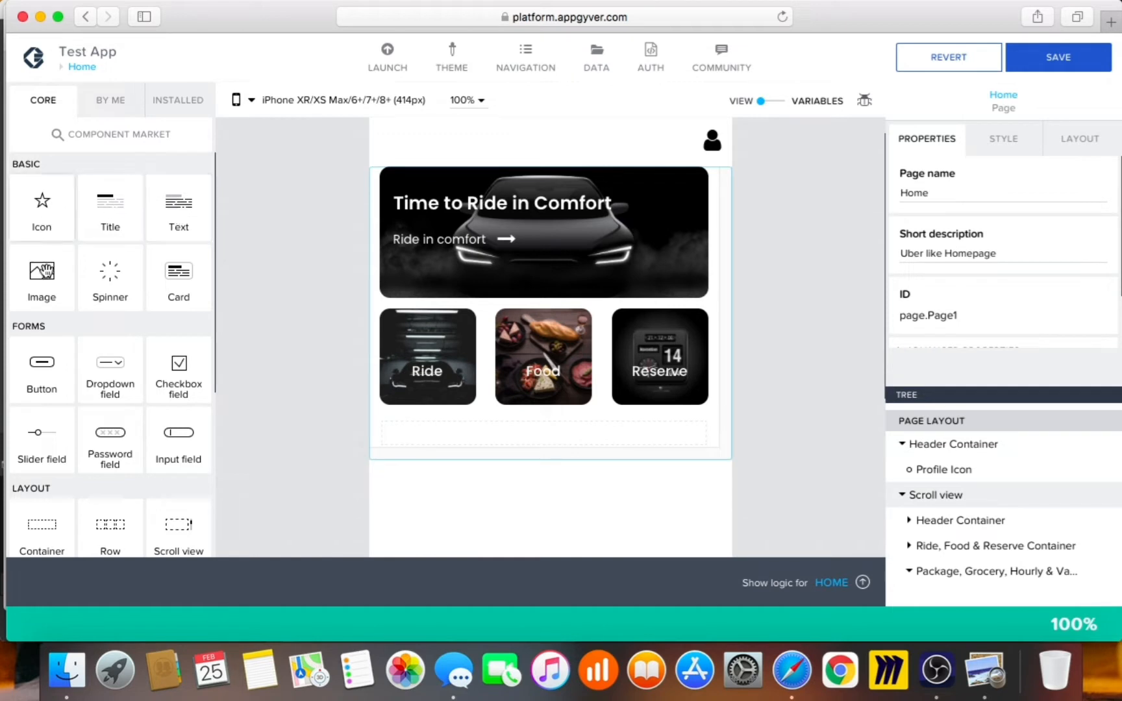
# Drop an Image into the Package container and give it an exact 90 × 90 px size
pyautogui.moveTo(416, 426); pyautogui.dragTo(417, 438)
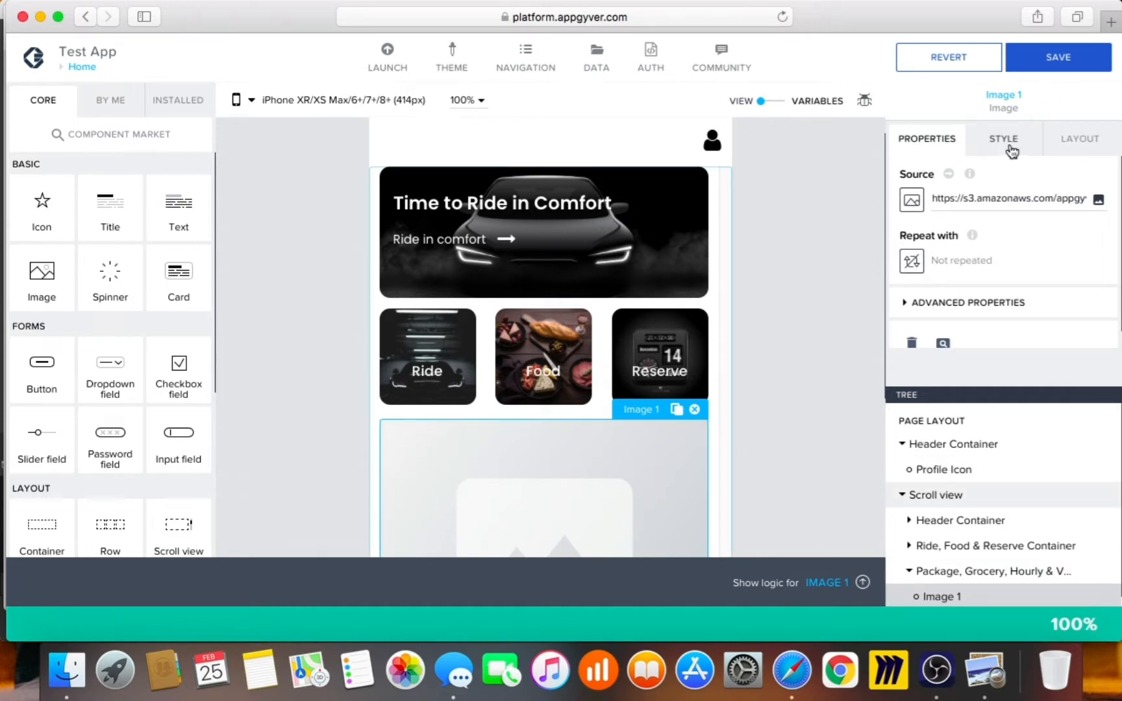
pyautogui.click(1065, 144)
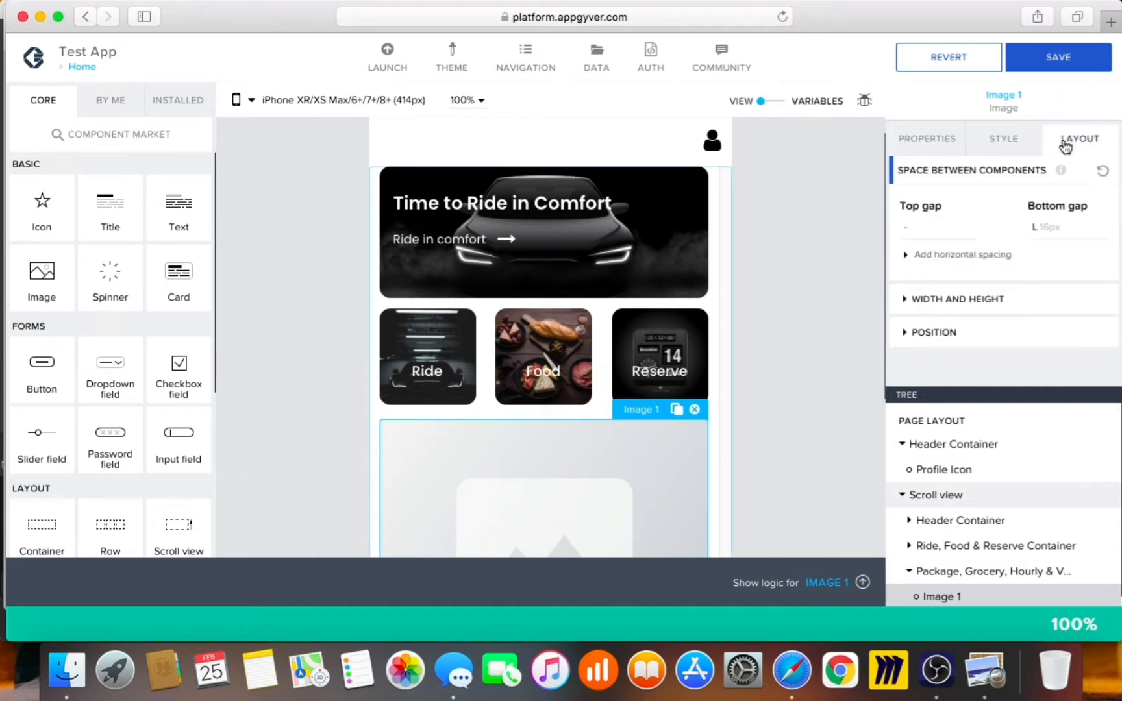
pyautogui.click(997, 298)
pyautogui.scroll(-5, 1003, 301)
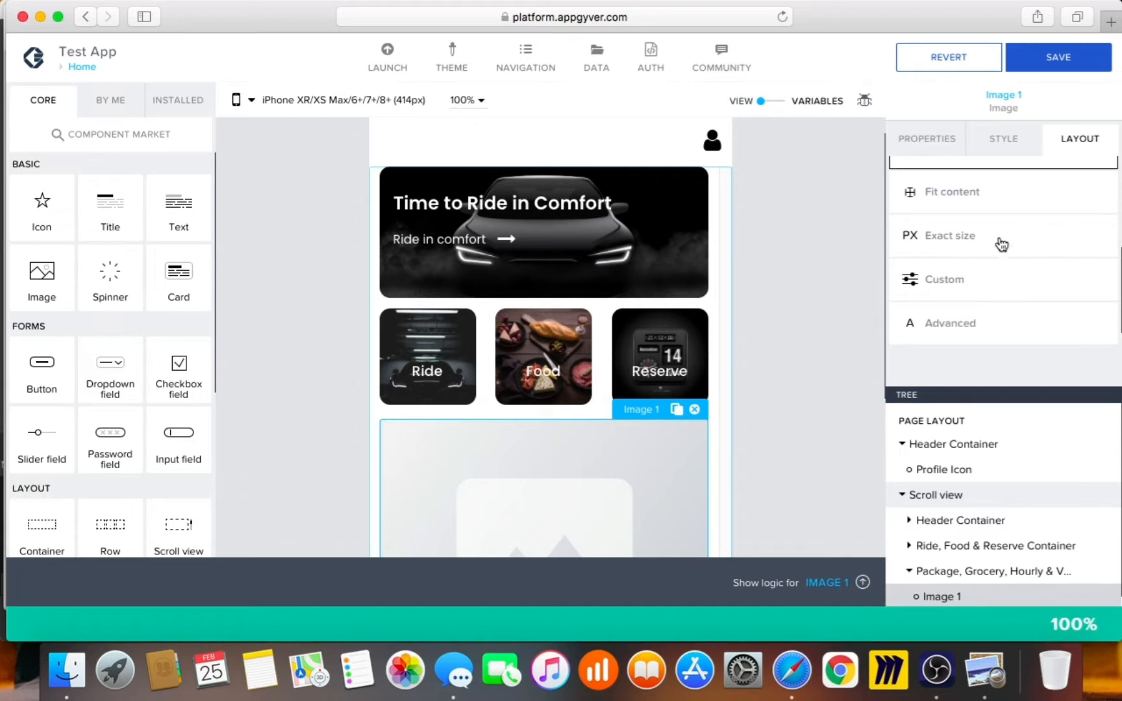
pyautogui.click(1002, 244)
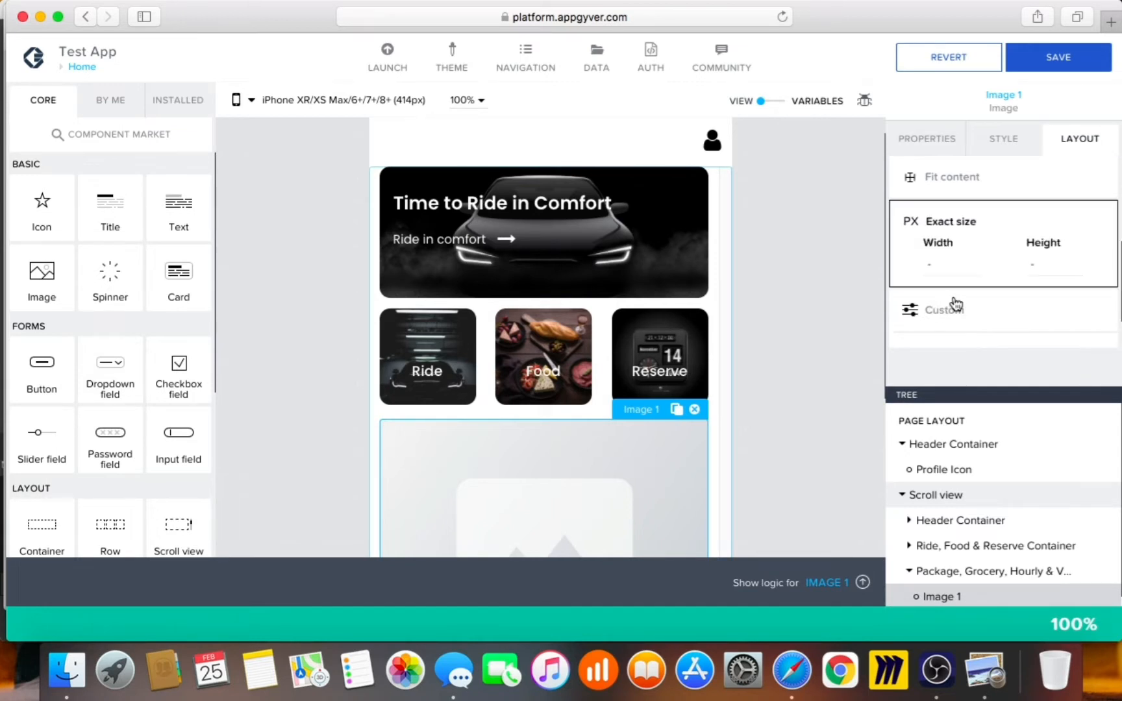
pyautogui.click(942, 266)
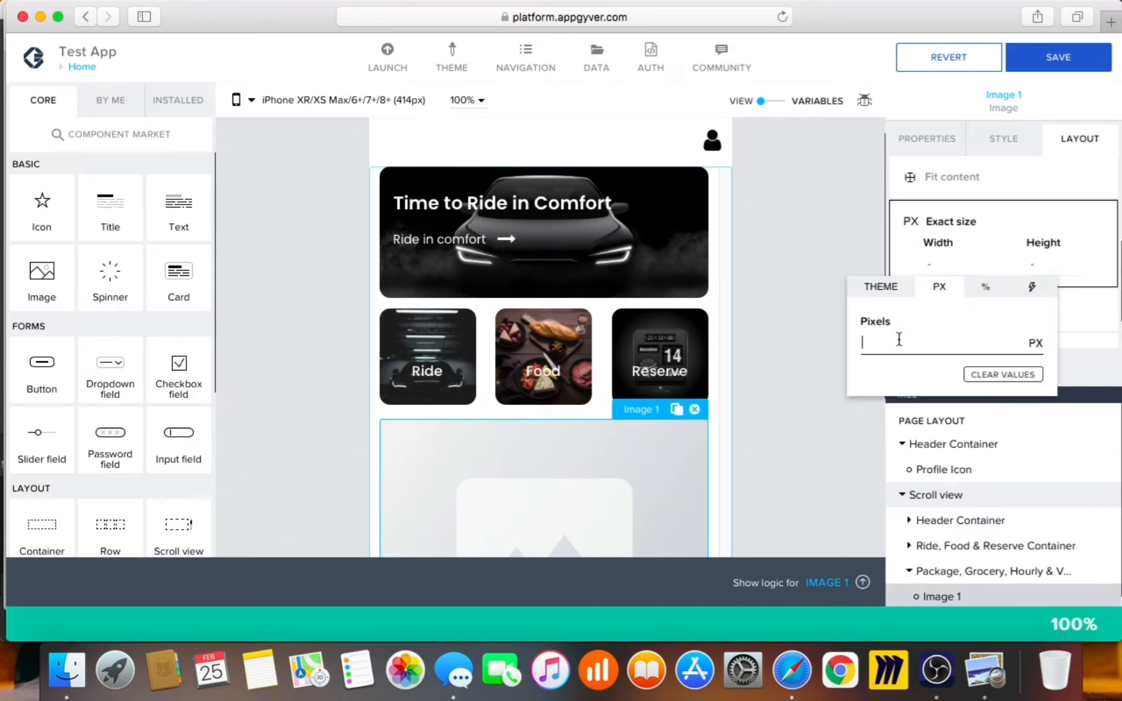
pyautogui.write('90')
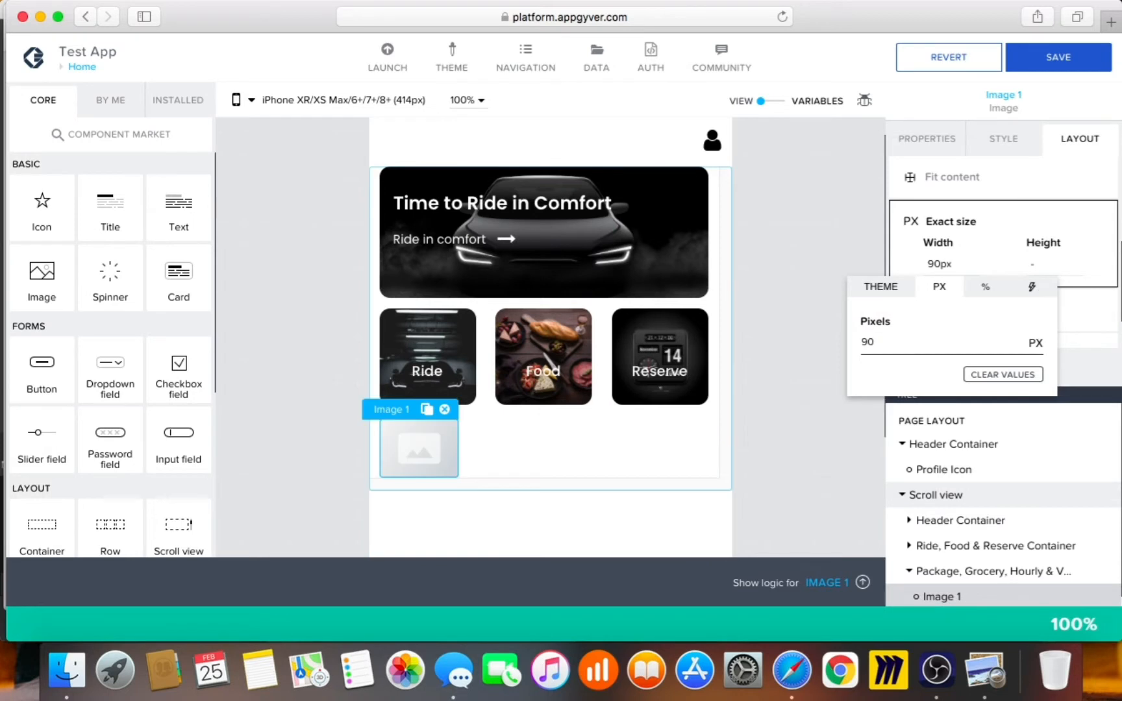
pyautogui.click(1048, 273)
pyautogui.click(1047, 267)
pyautogui.click(942, 340)
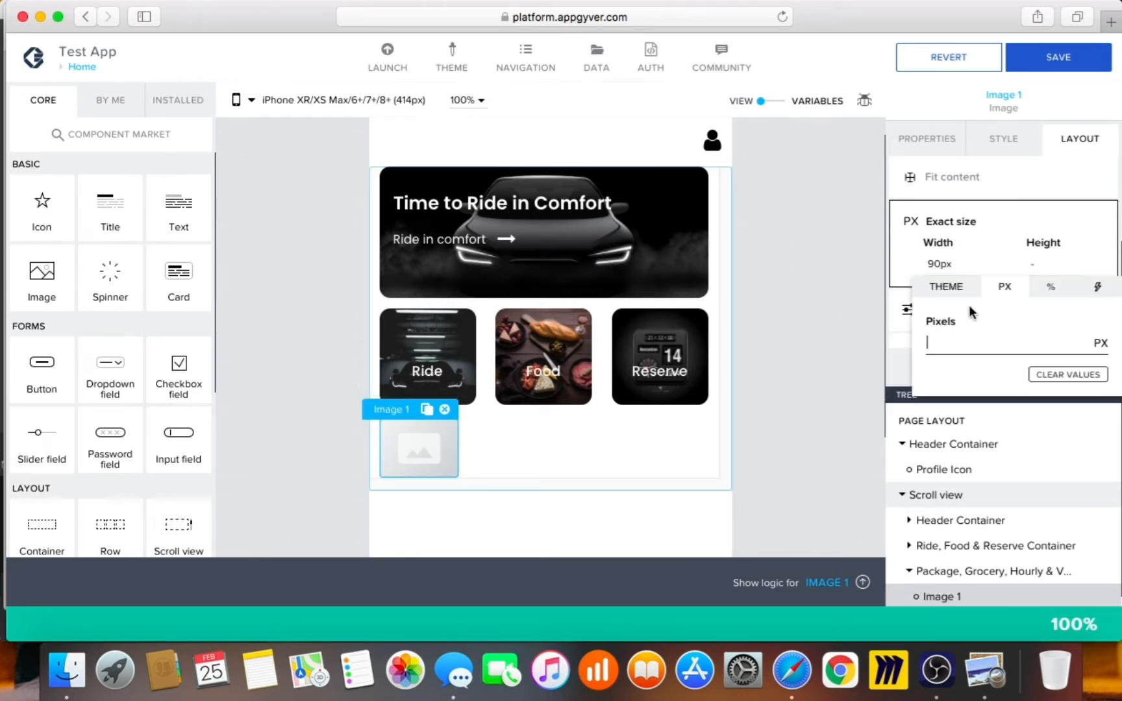
pyautogui.write('90')
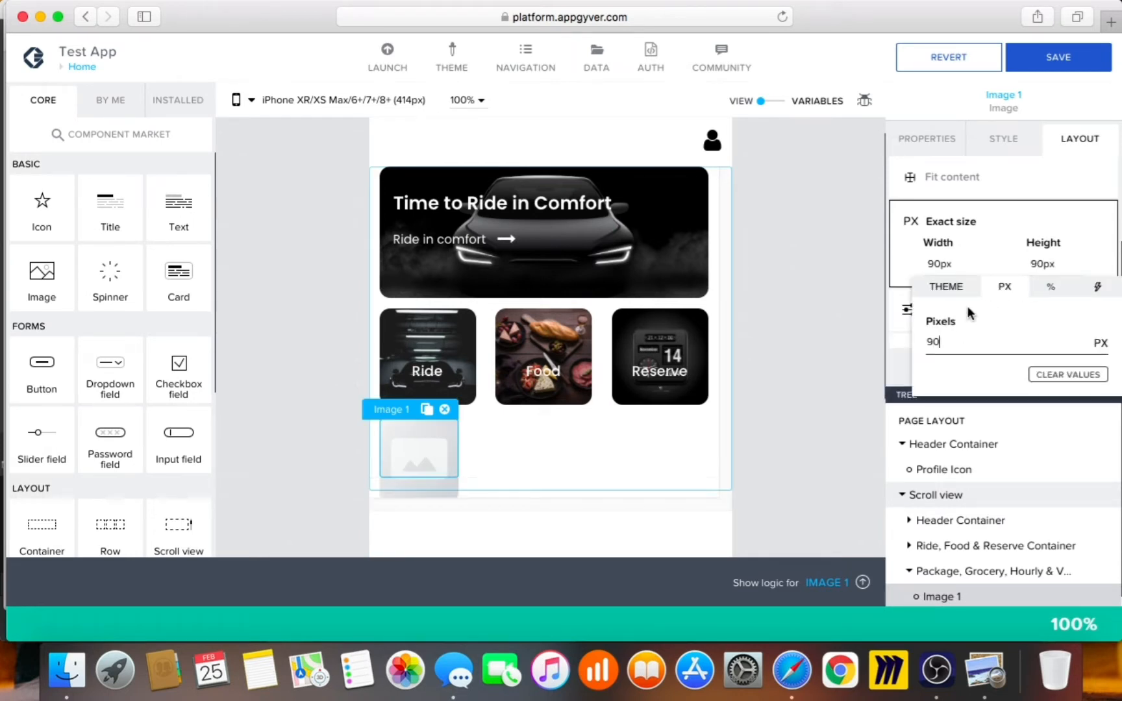
pyautogui.click(838, 315)
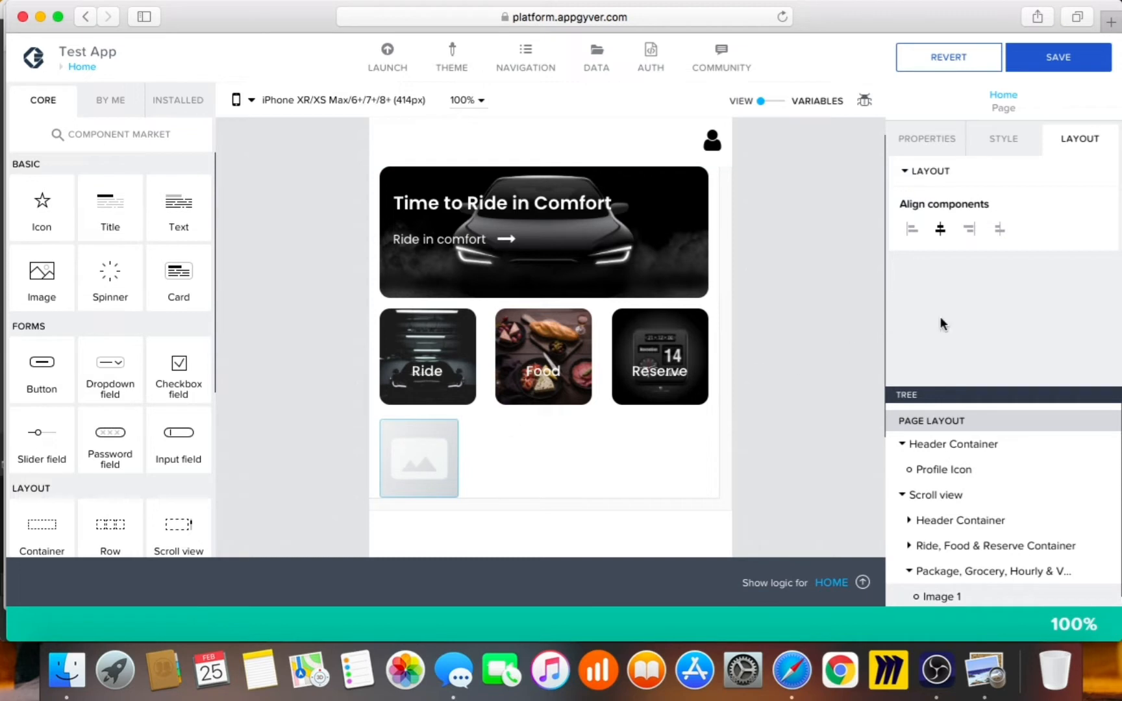
# Change the Image style's Shape corner radius from Medium to Large rounding
pyautogui.click(997, 130)
pyautogui.click(1096, 182)
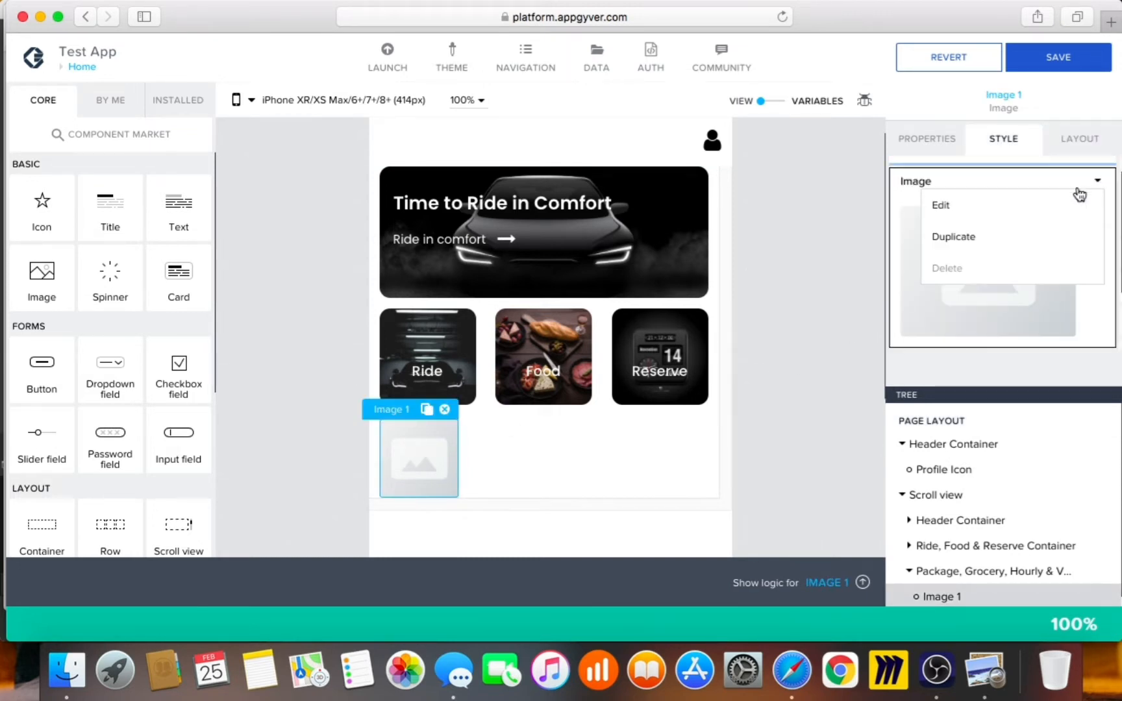
pyautogui.click(1080, 195)
pyautogui.scroll(-2, 969, 325)
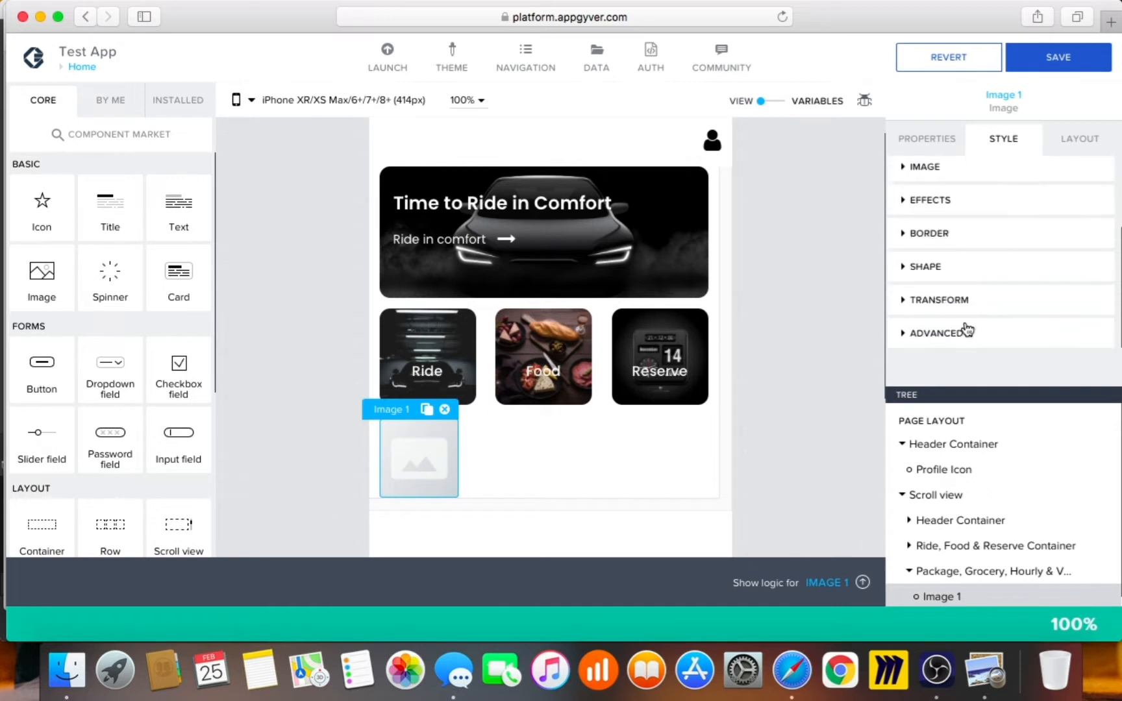
pyautogui.click(967, 265)
pyautogui.scroll(-2, 1005, 286)
pyautogui.click(1003, 239)
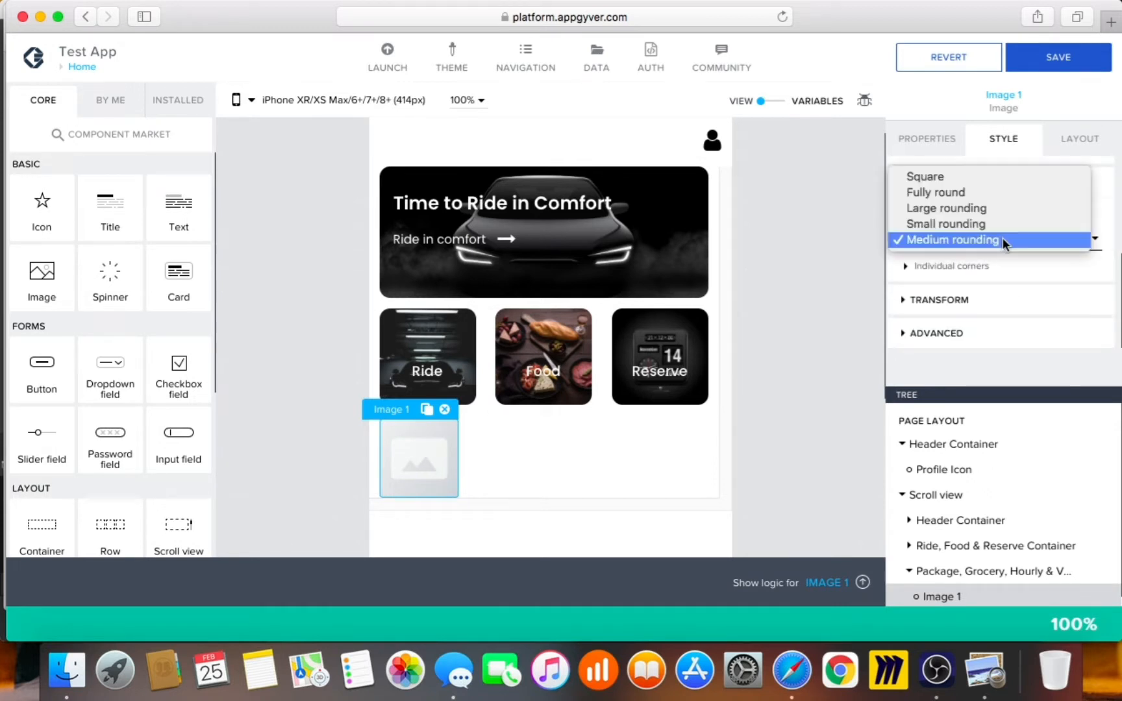
pyautogui.click(985, 210)
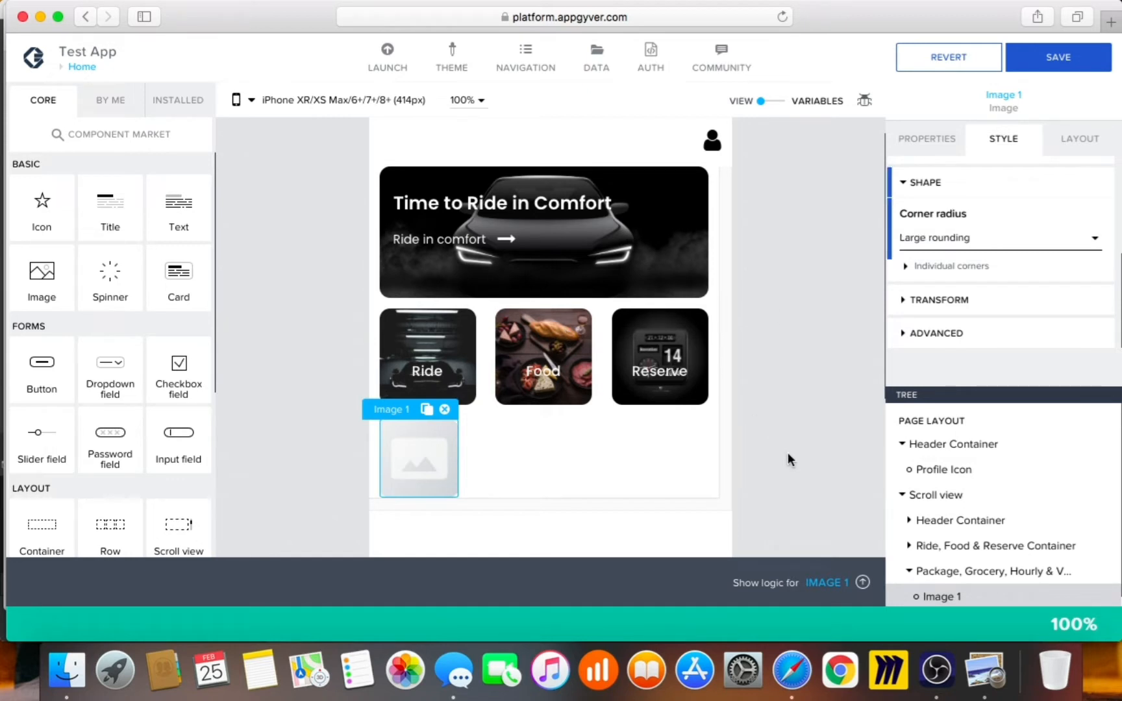
pyautogui.click(929, 142)
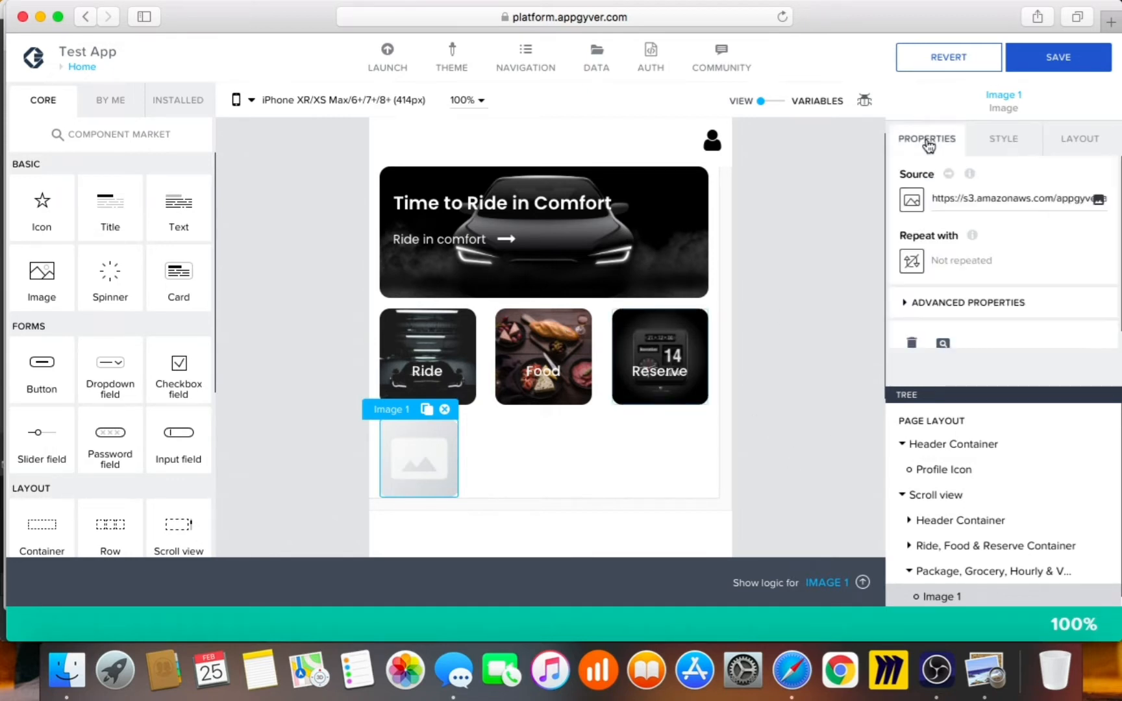
# Upload the 'uber app package' photo as Image 1's source image
pyautogui.click(1099, 200)
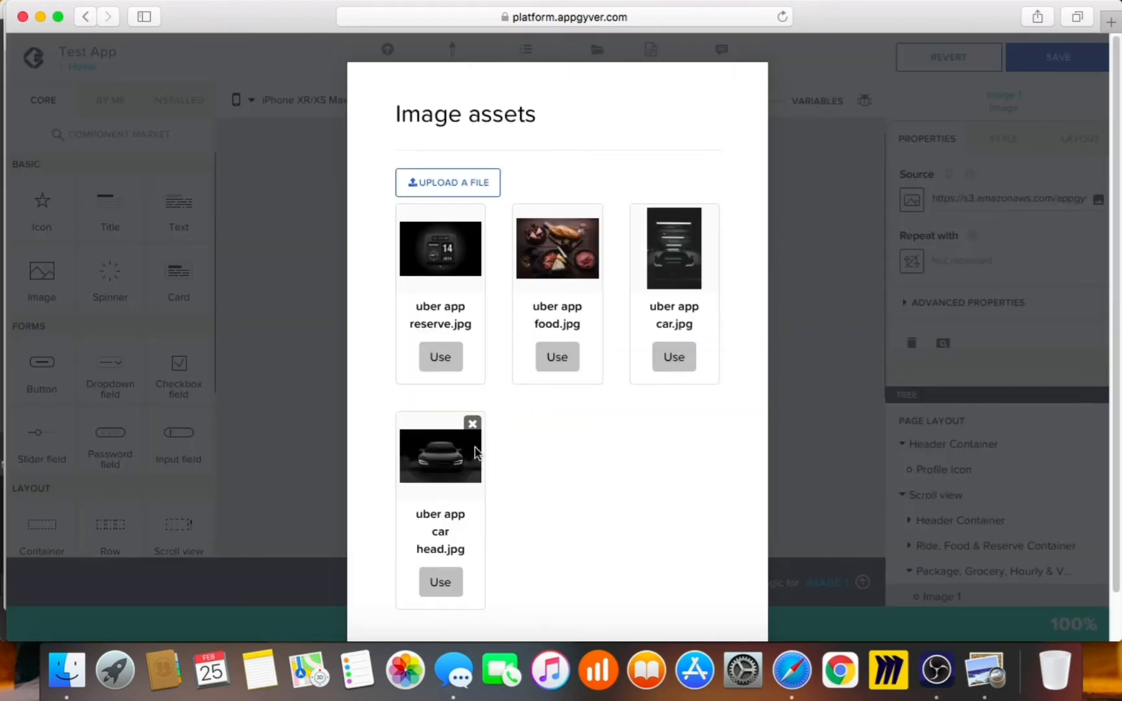
pyautogui.click(486, 189)
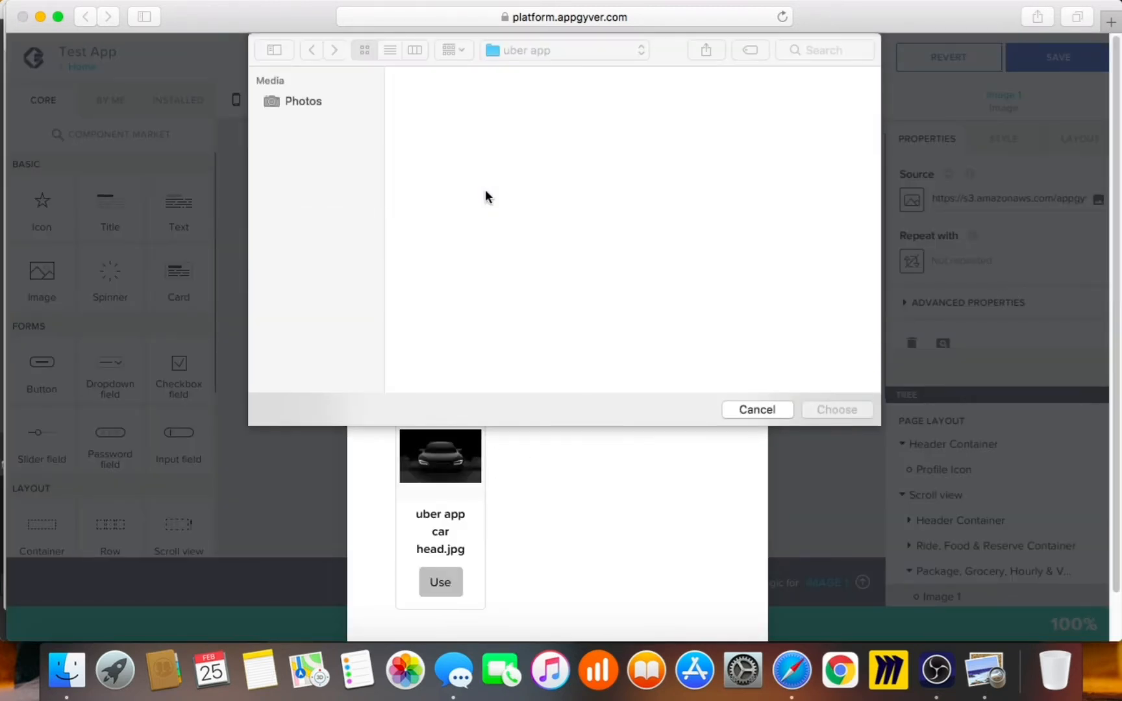
pyautogui.click(984, 669)
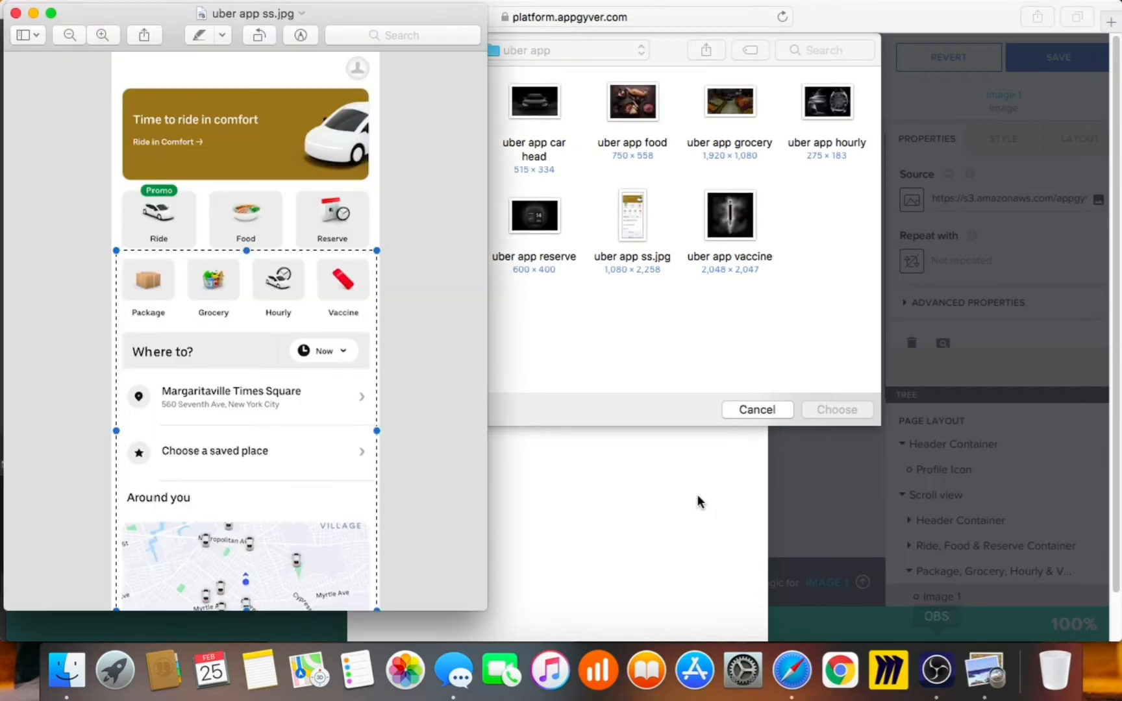
pyautogui.click(858, 336)
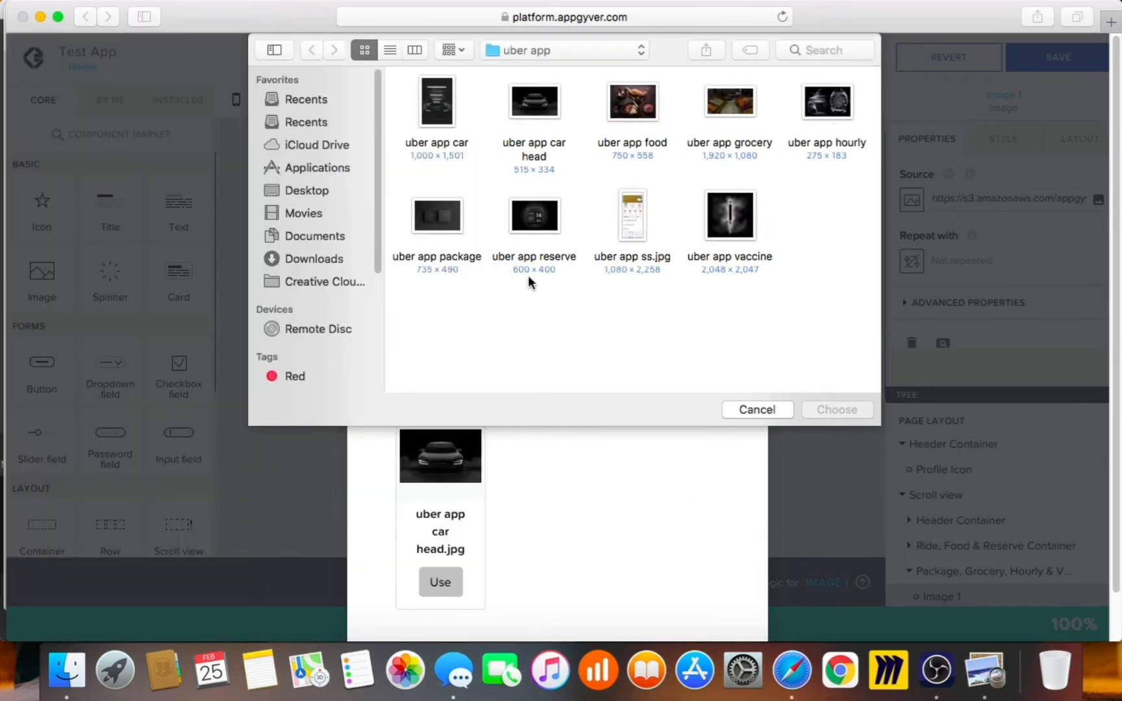
pyautogui.doubleClick(453, 228)
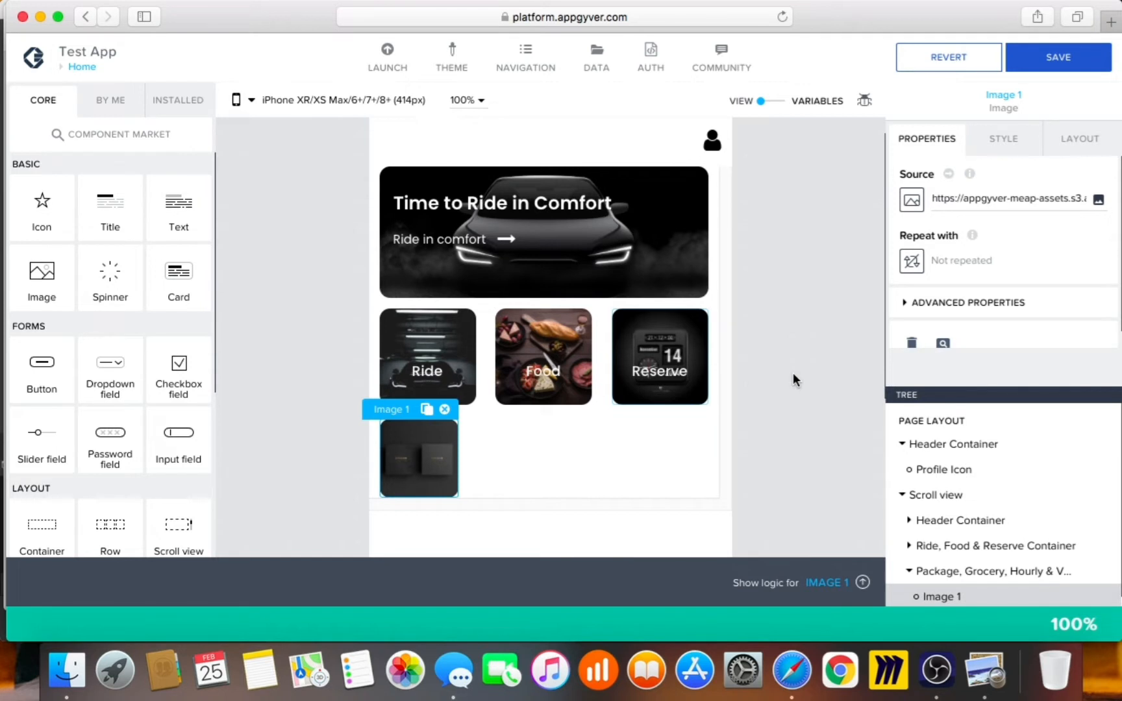
# Set the image's component display name to 'Package Image' and copy it with Cmd+C
pyautogui.scroll(-1, 977, 571)
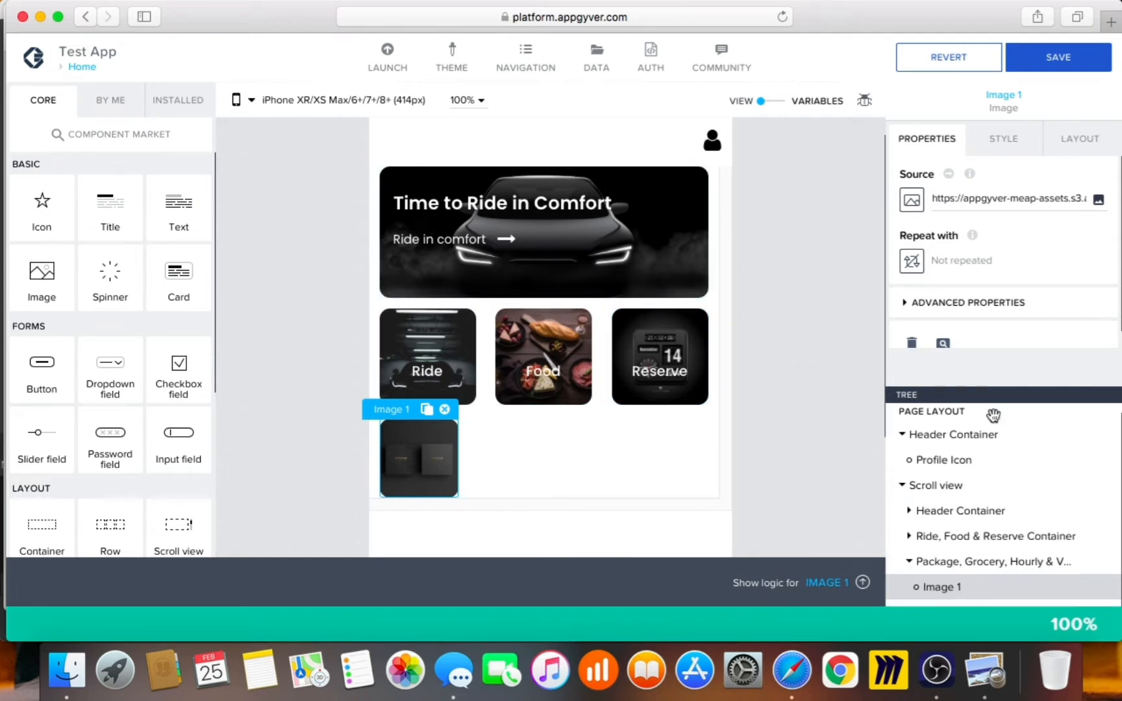
pyautogui.click(1016, 315)
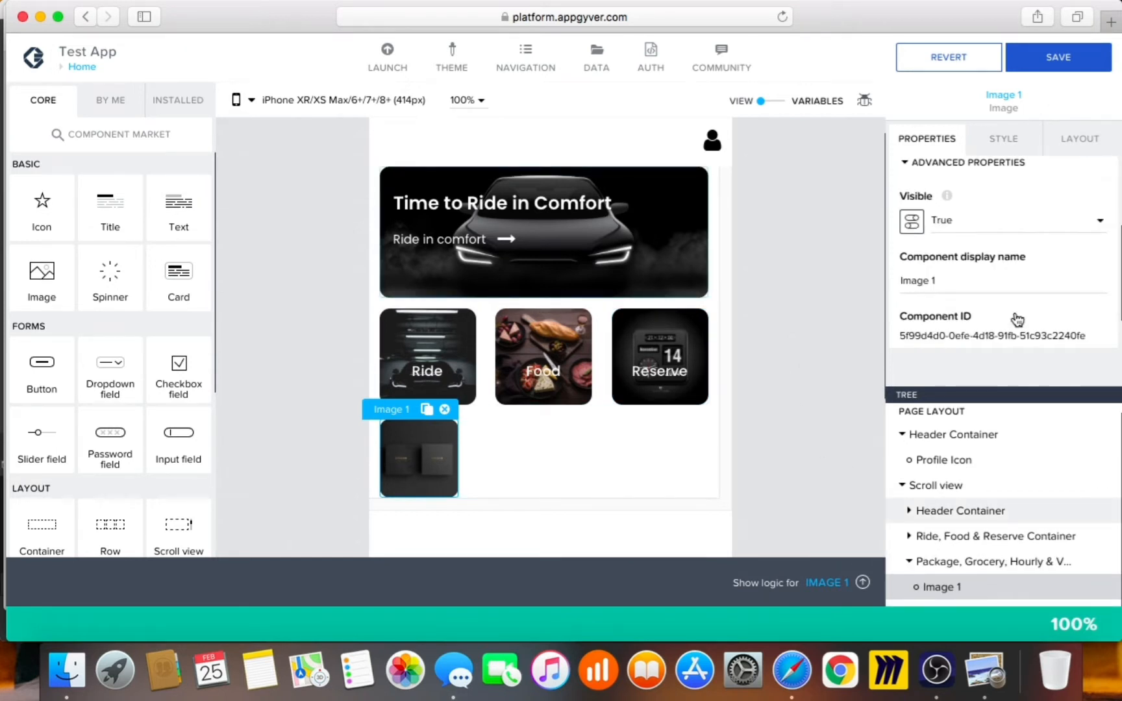
pyautogui.scroll(-1, 959, 207)
pyautogui.press('BackSpace')
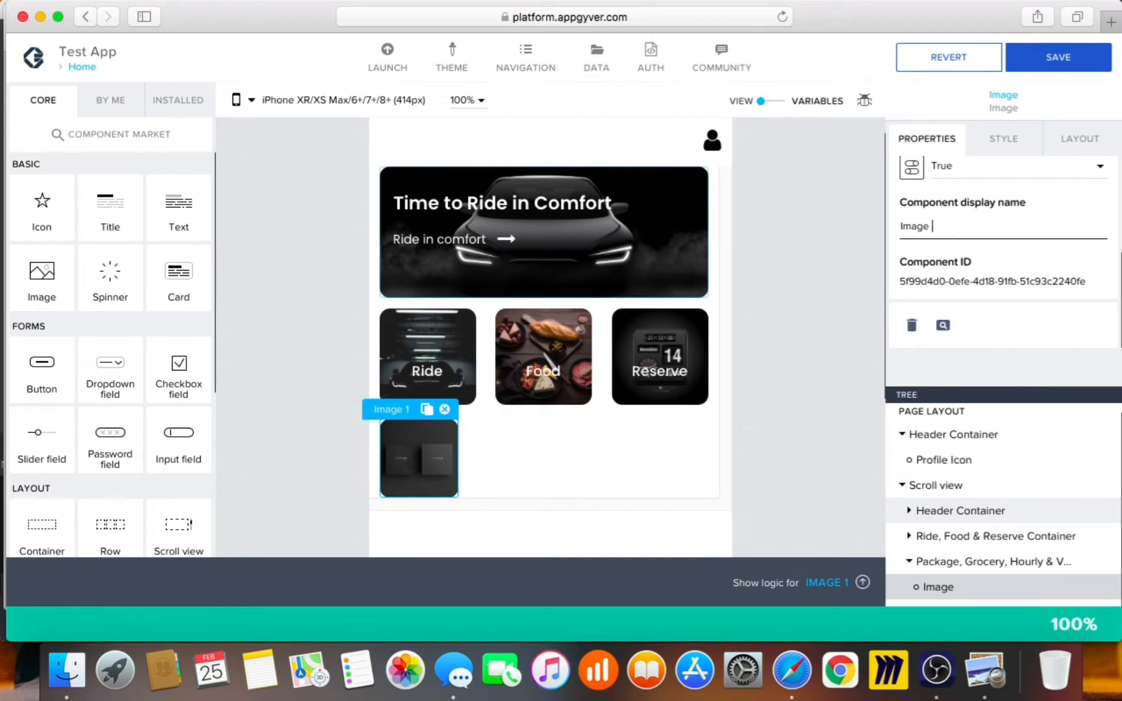
pyautogui.write('Package')
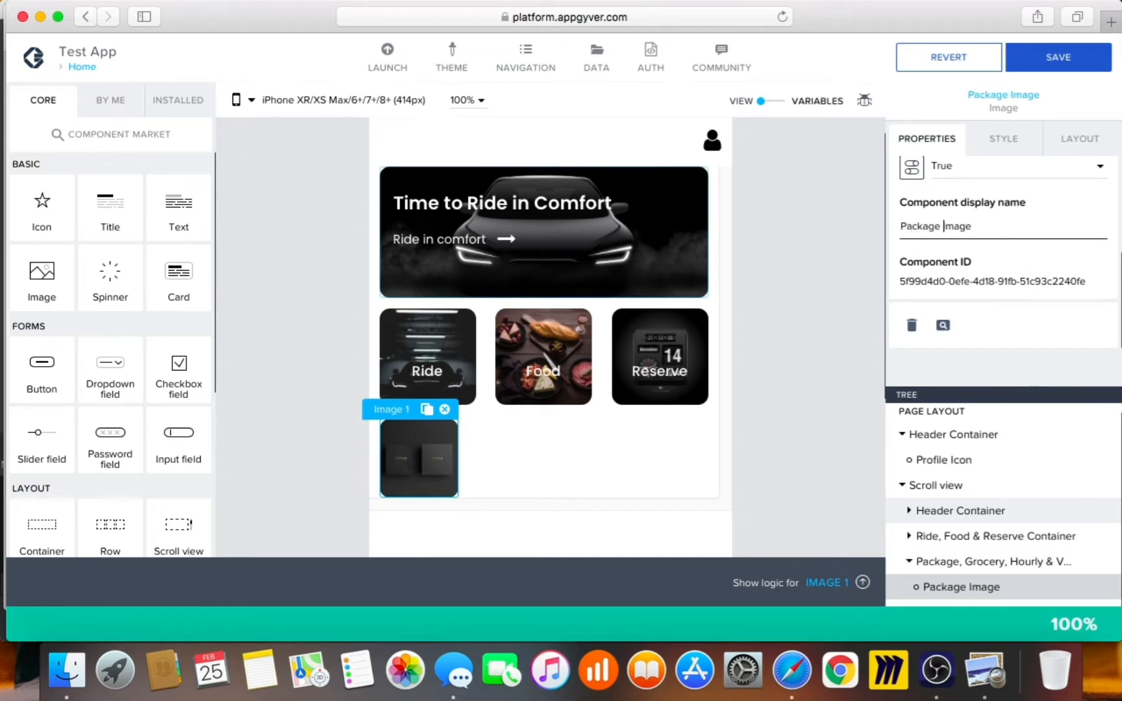
pyautogui.click(994, 587)
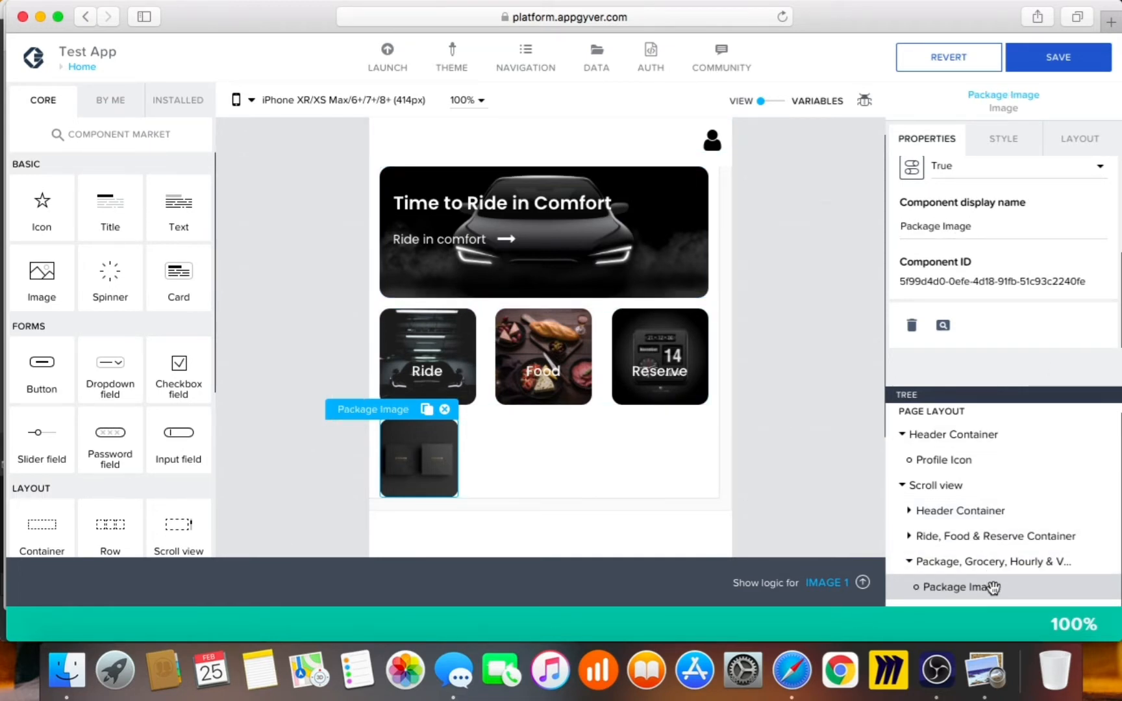
pyautogui.press('super+c')
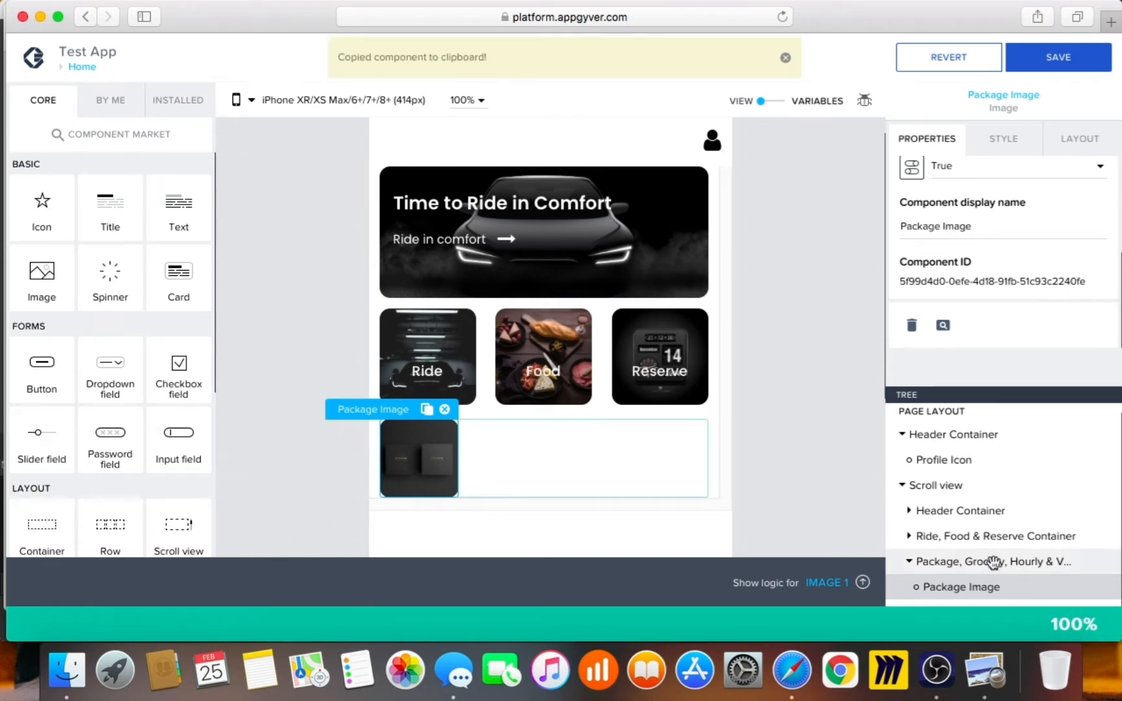
# Paste three more Package Image copies into the Package, Grocery, Hourly & Vaccine container
pyautogui.click(993, 562)
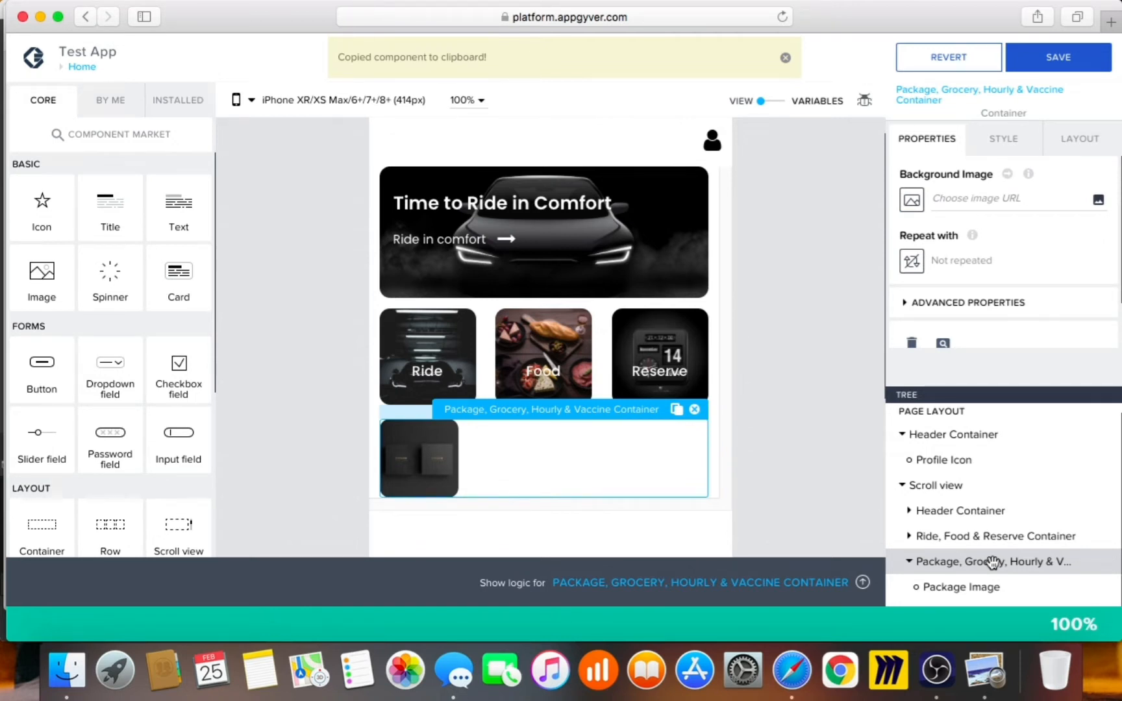
pyautogui.press('super+v')
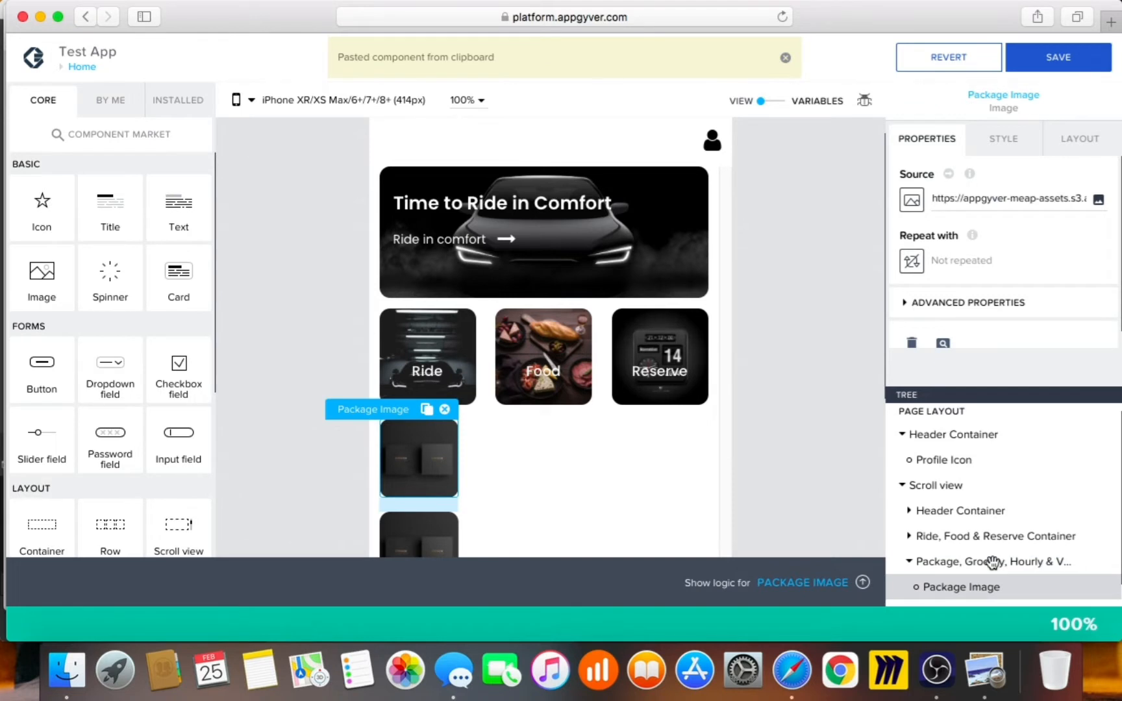
pyautogui.press('super+v')
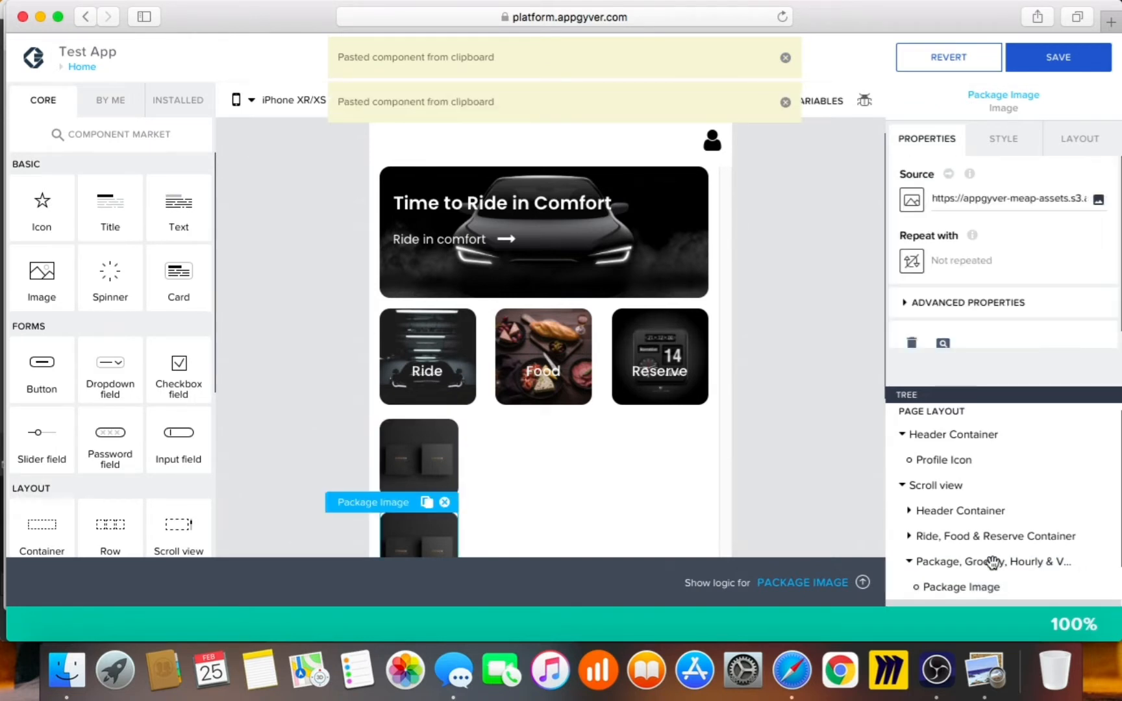
pyautogui.press('super+v')
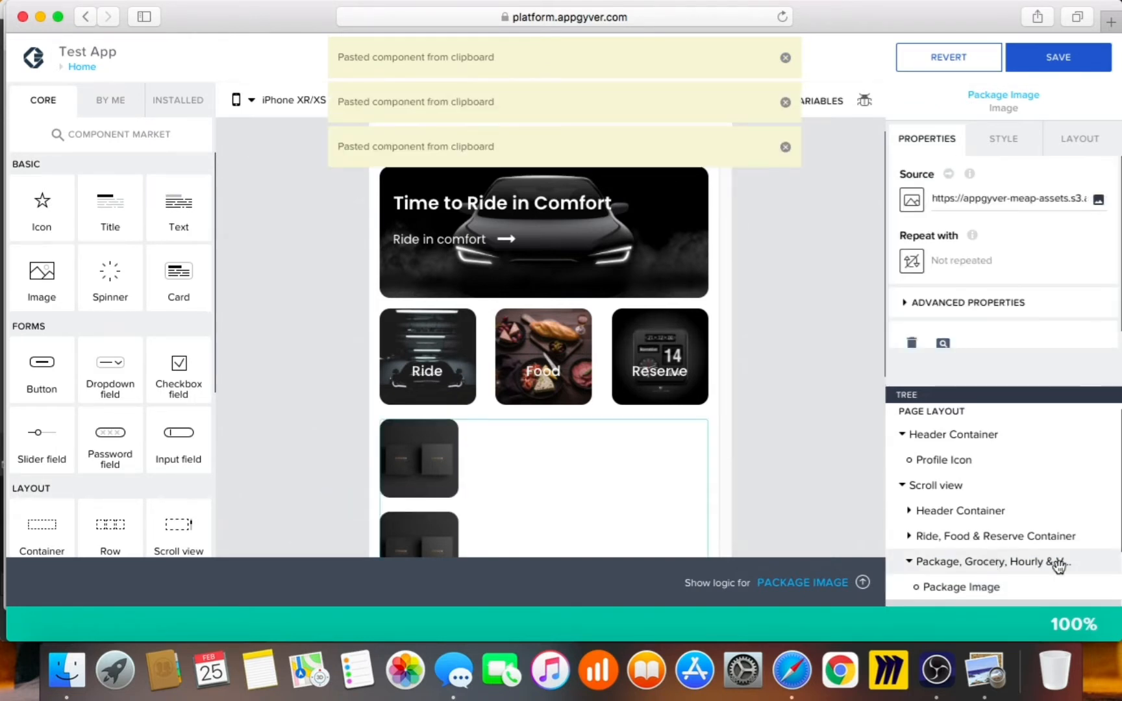
# Set the container's layout direction to Horizontal
pyautogui.scroll(-2, 1060, 566)
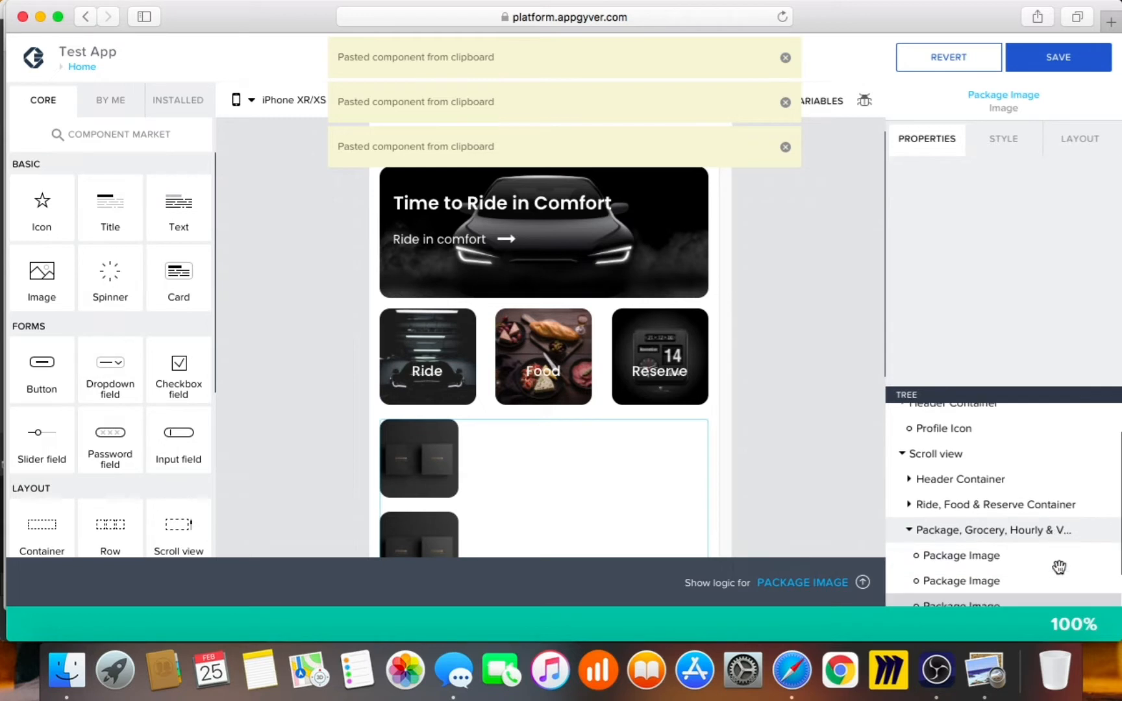
pyautogui.click(992, 518)
pyautogui.scroll(-2, 1000, 546)
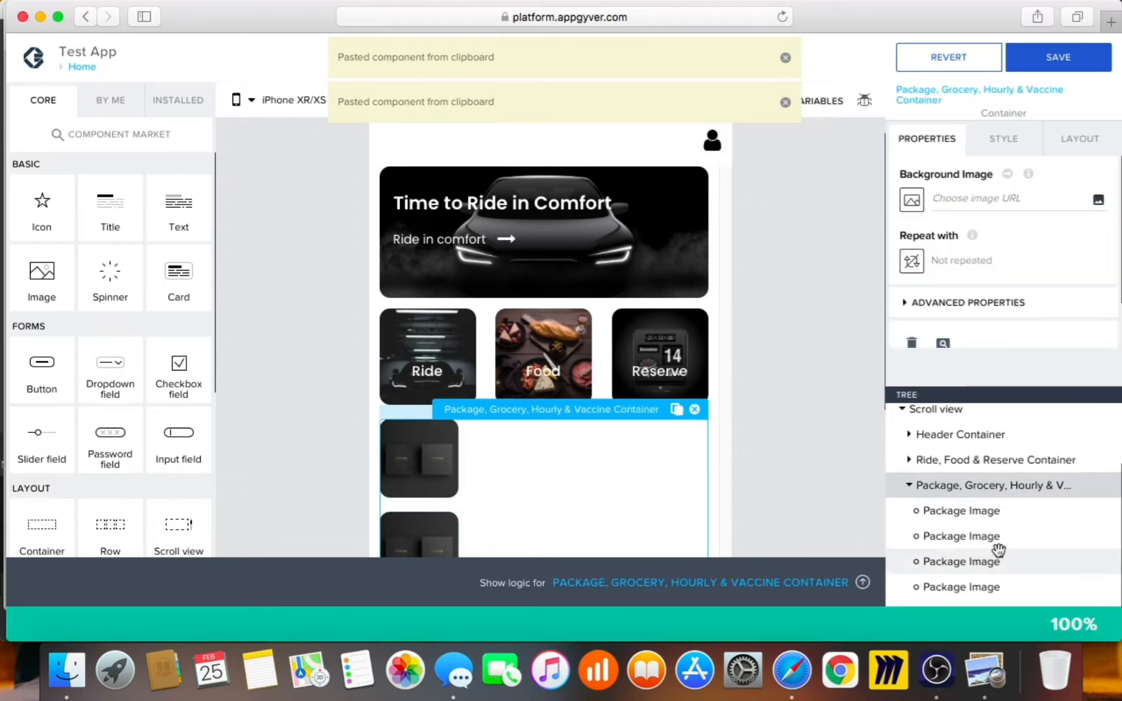
pyautogui.click(1062, 145)
pyautogui.click(992, 298)
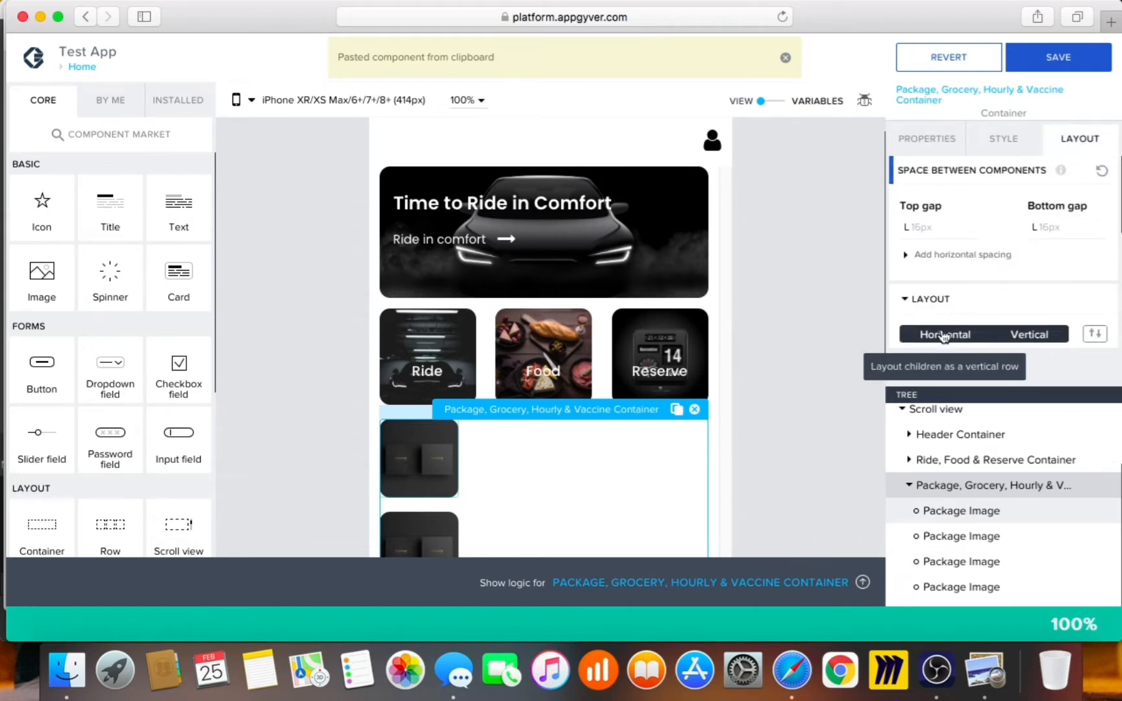
pyautogui.click(944, 335)
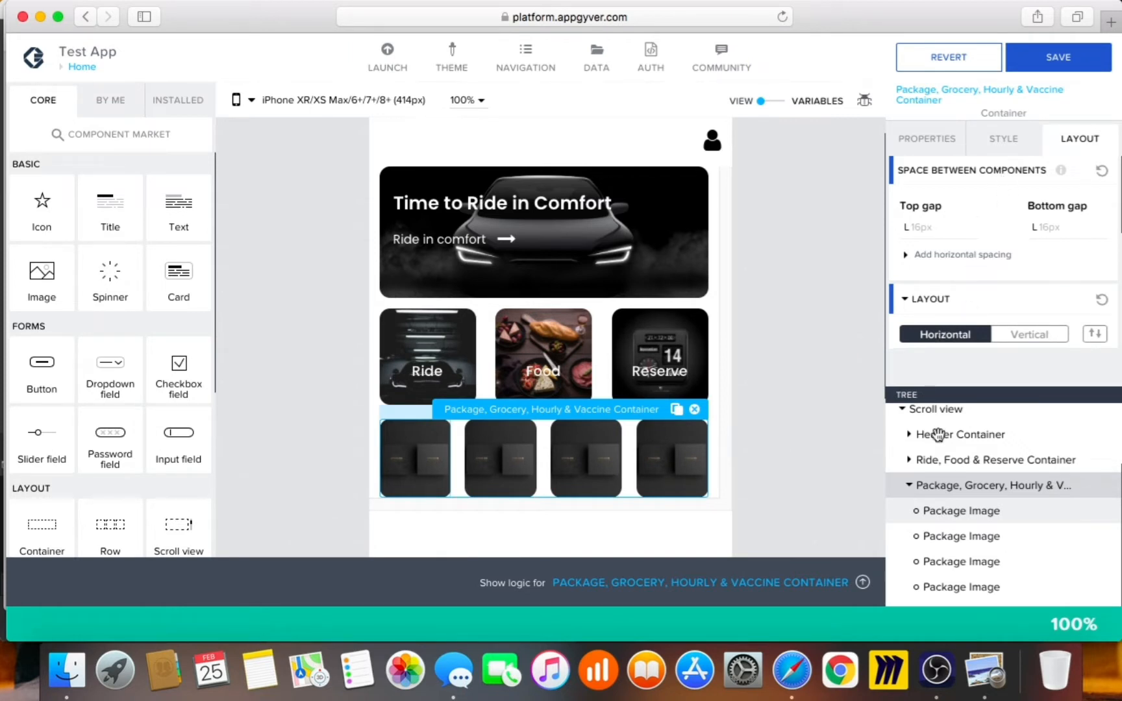
# Resize the Package Image tiles from 90 to an exact 80 × 80 px
pyautogui.click(955, 585)
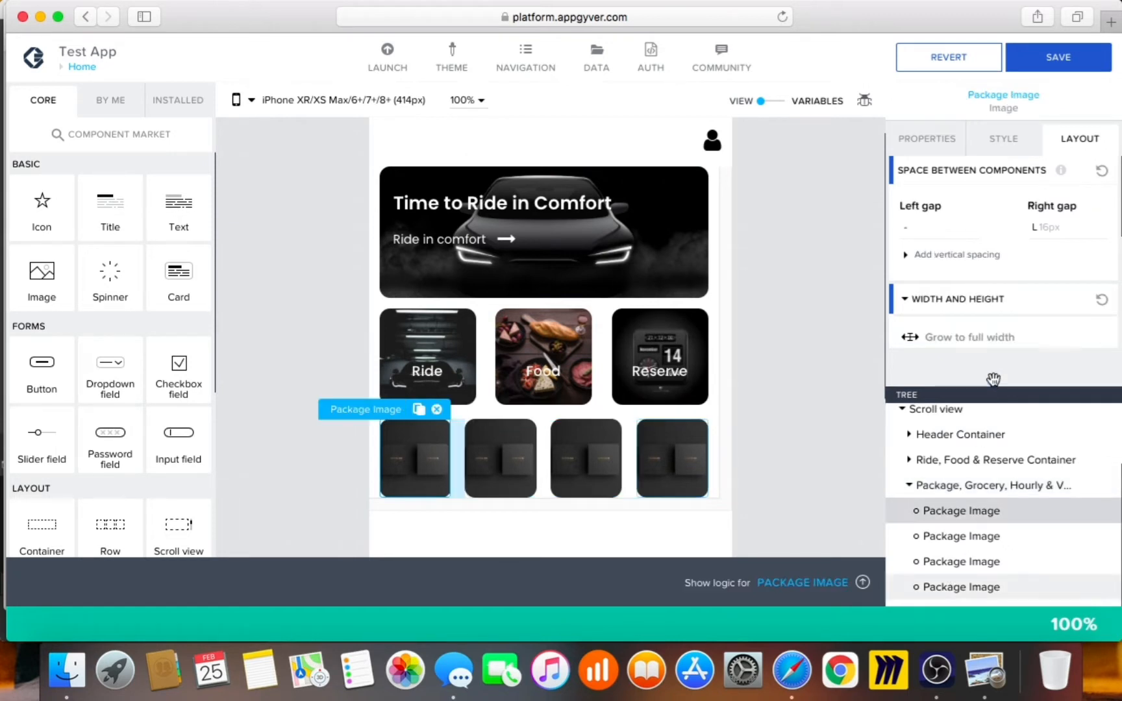
pyautogui.scroll(-3, 957, 325)
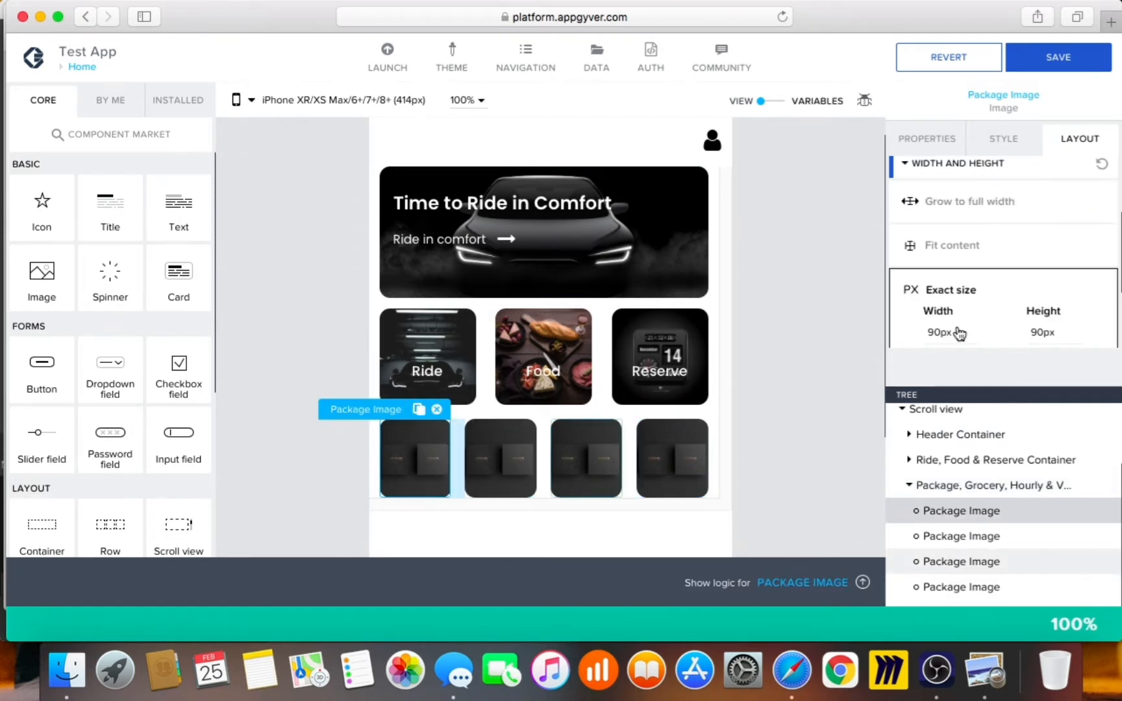
pyautogui.click(941, 334)
pyautogui.moveTo(901, 420); pyautogui.dragTo(839, 413)
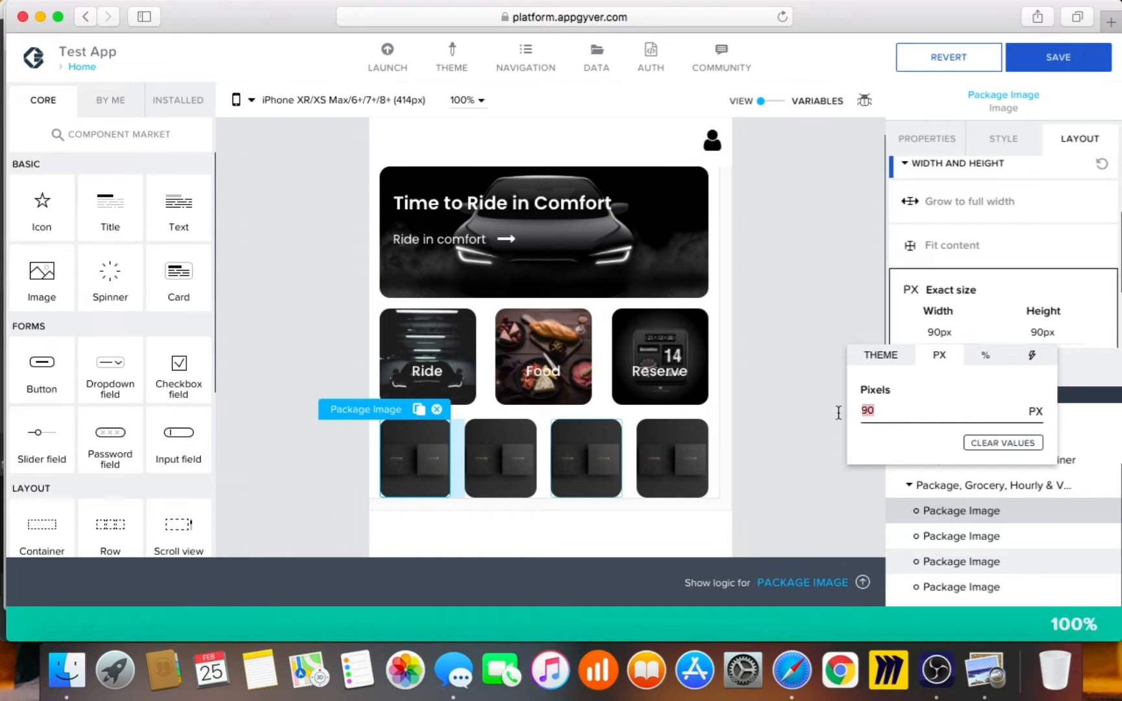
pyautogui.write('80')
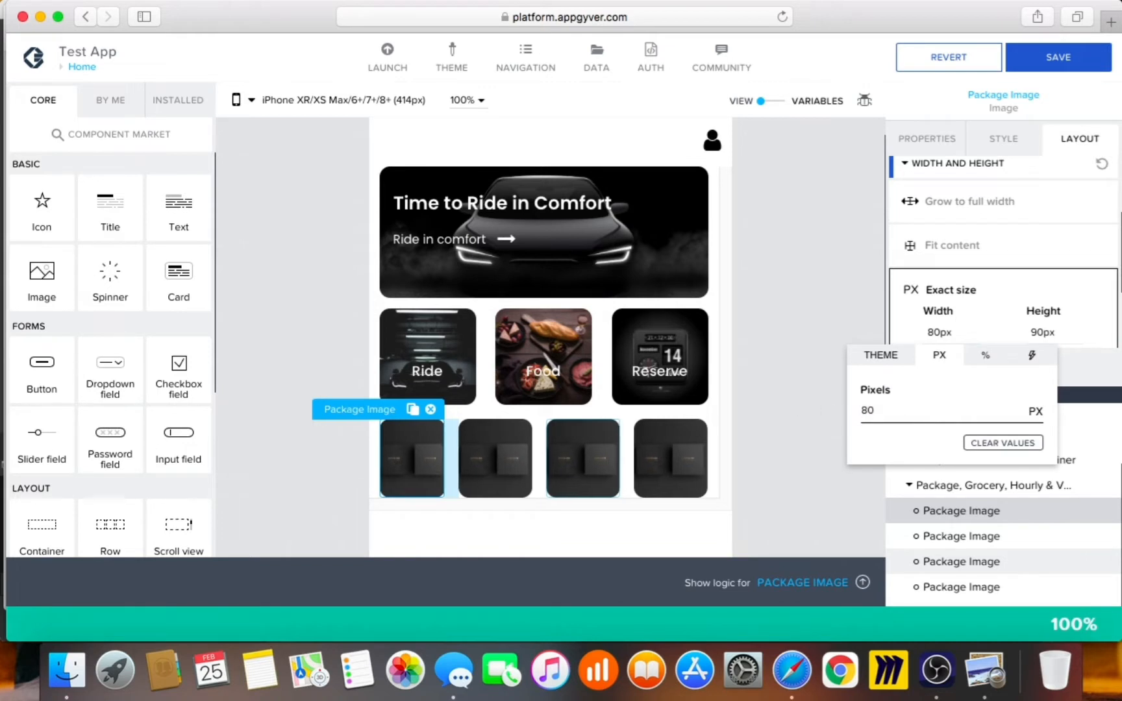
pyautogui.press('Return')
pyautogui.click(1037, 341)
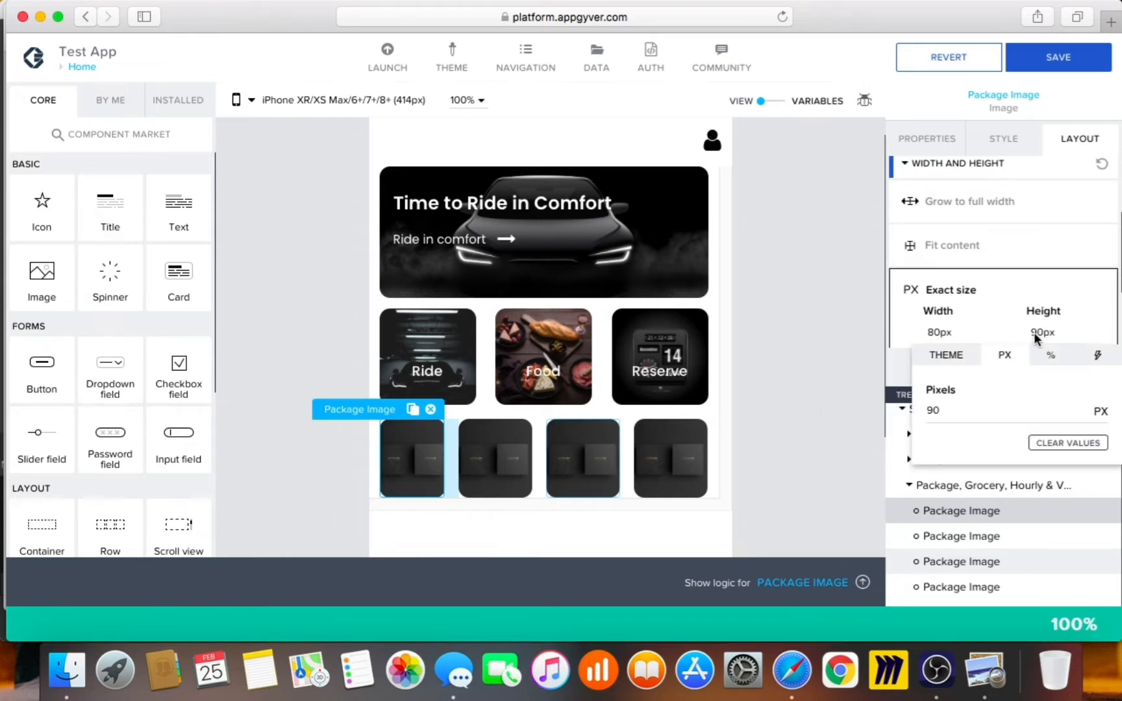
pyautogui.moveTo(932, 421); pyautogui.dragTo(885, 405)
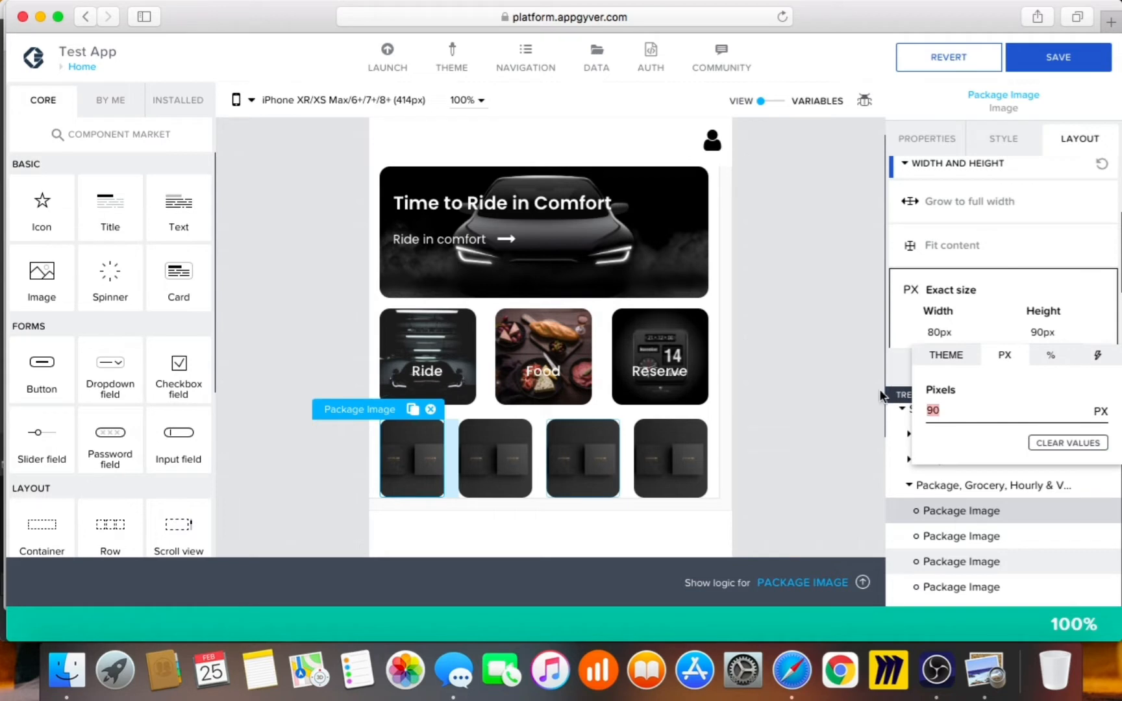
pyautogui.write('80')
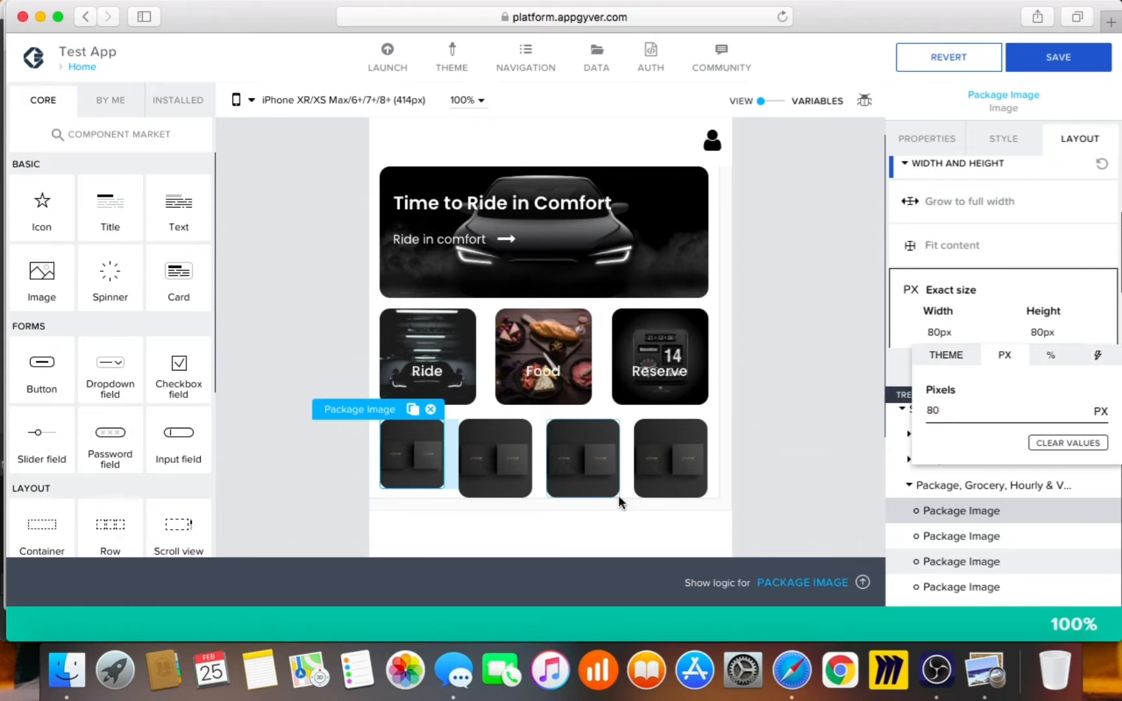
pyautogui.click(531, 524)
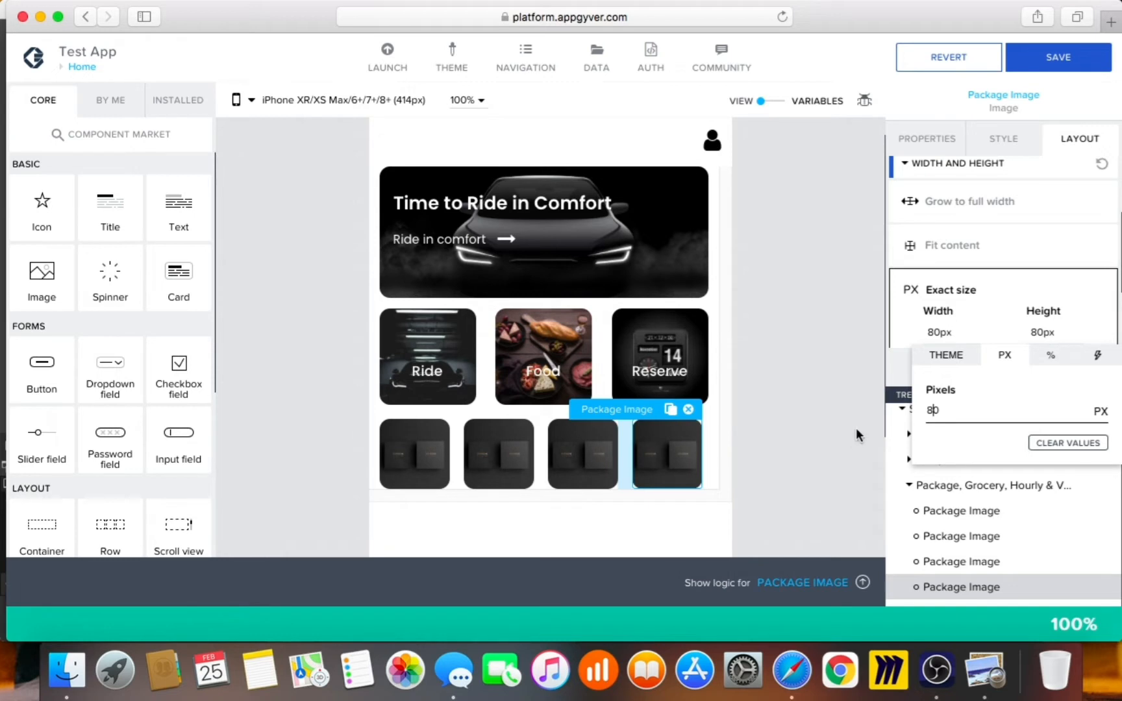
pyautogui.click(827, 422)
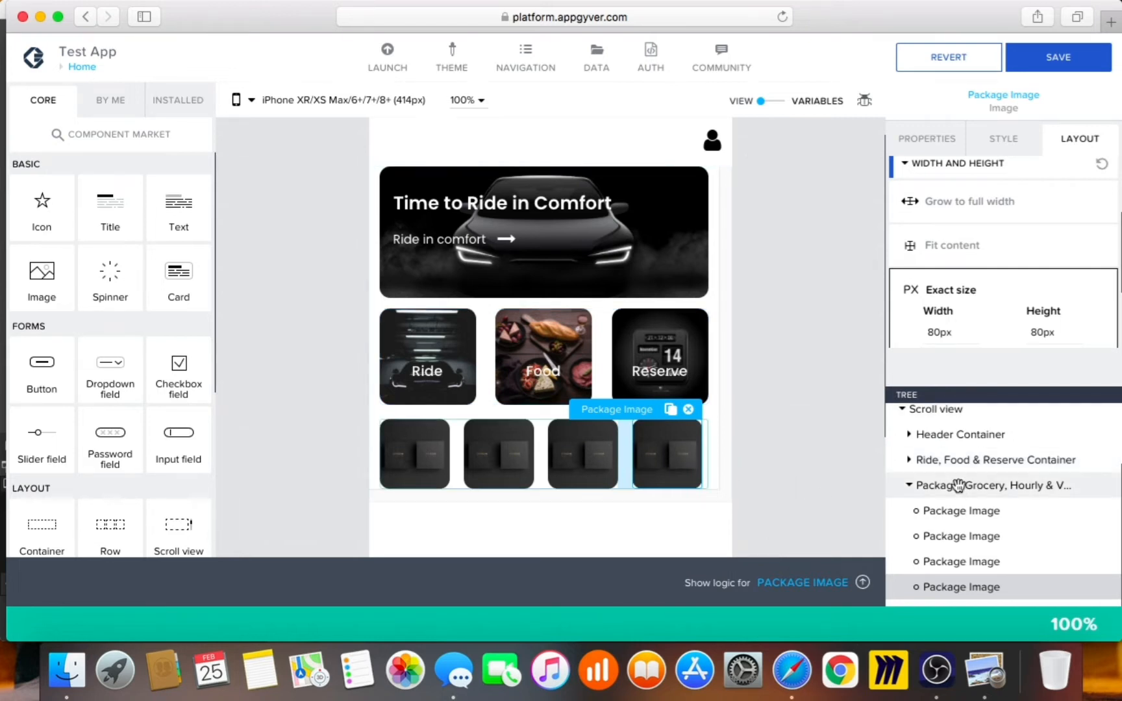
pyautogui.click(784, 450)
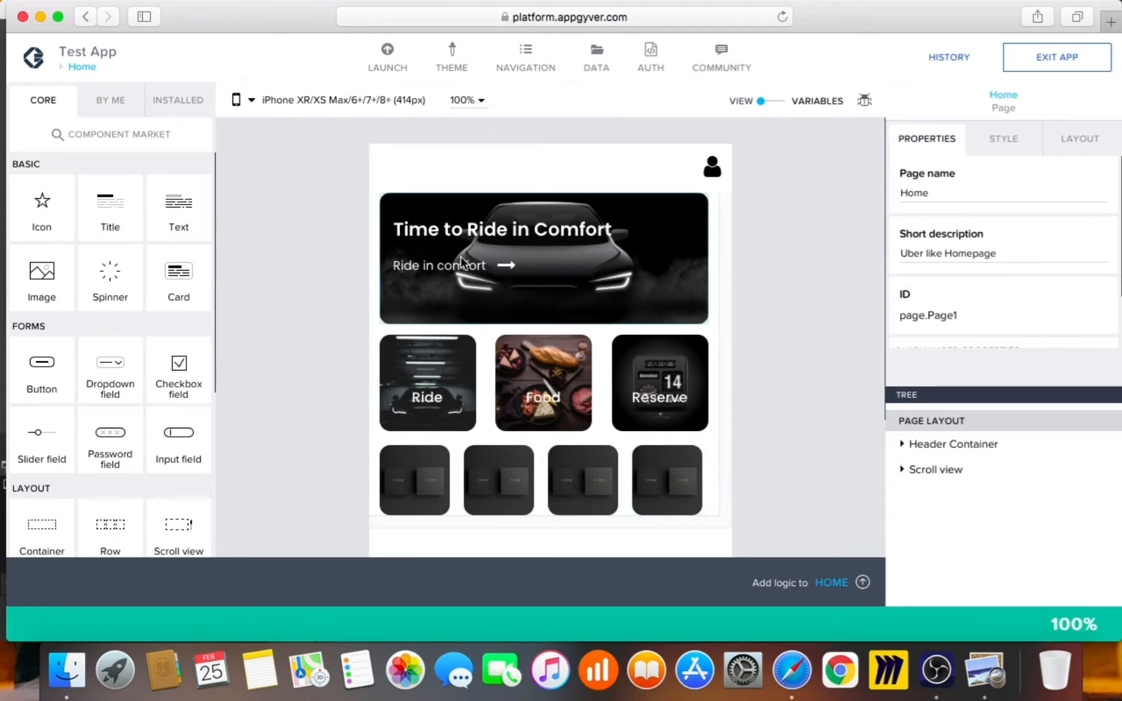
pyautogui.click(985, 672)
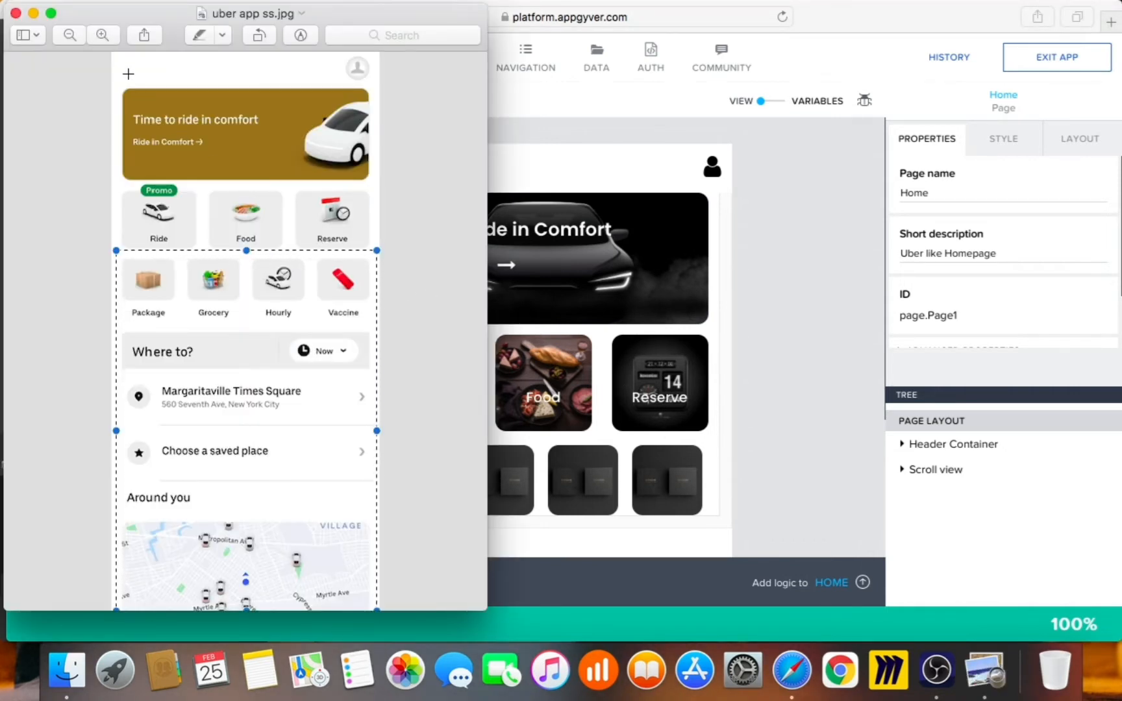
pyautogui.moveTo(117, 64); pyautogui.dragTo(379, 307)
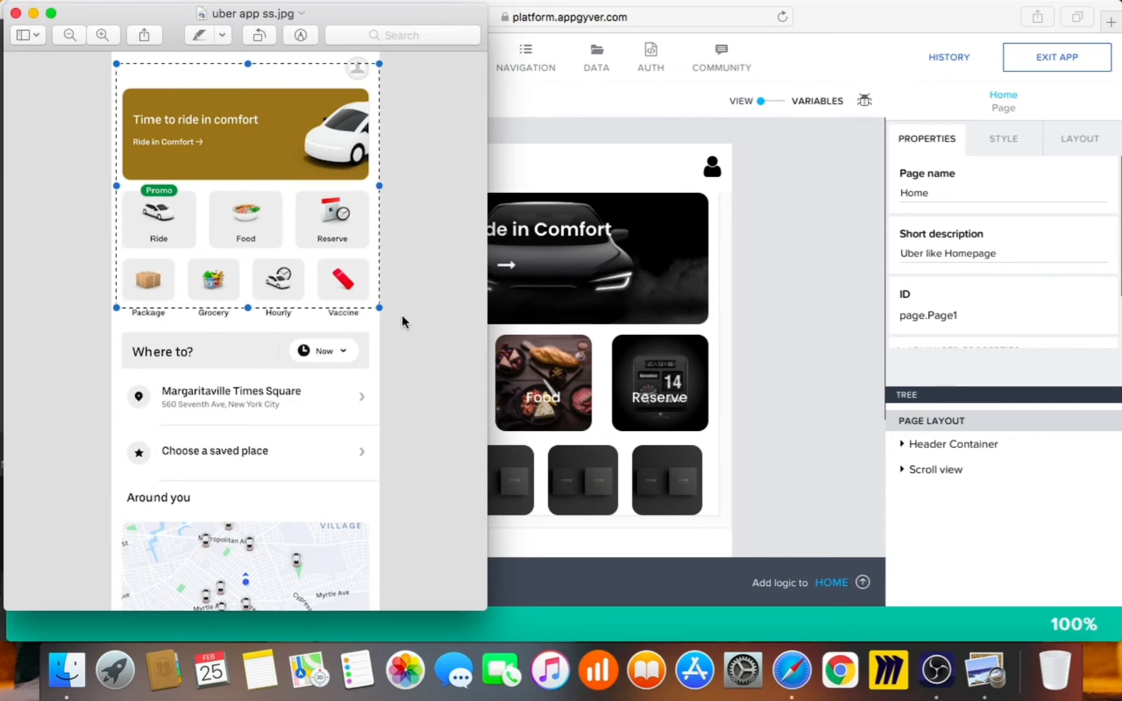
pyautogui.click(804, 300)
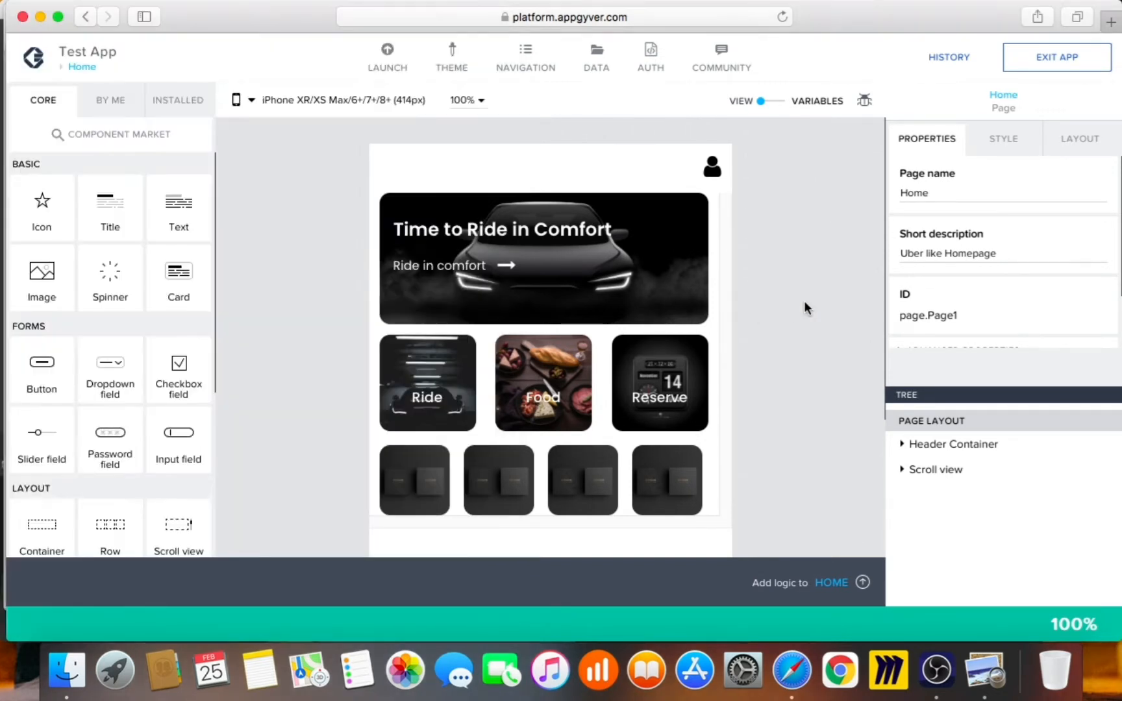
# Expand the Scroll view and Package group in the tree, then select the Grocery Image tile
pyautogui.scroll(-1, 826, 426)
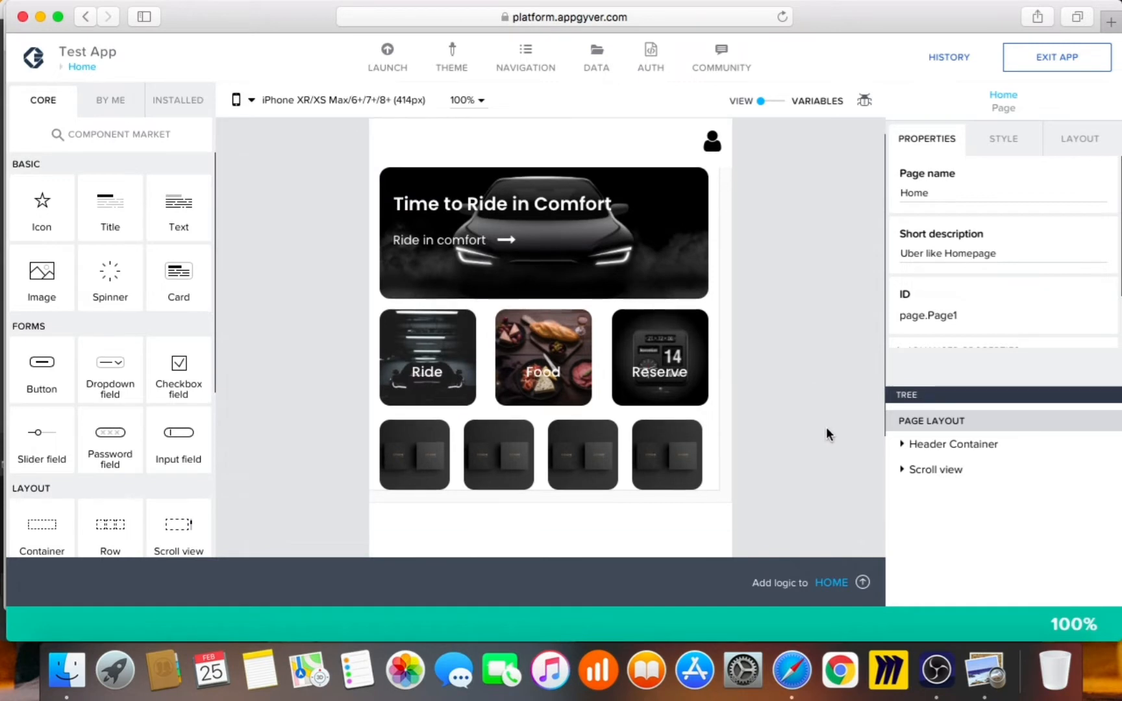
pyautogui.click(903, 469)
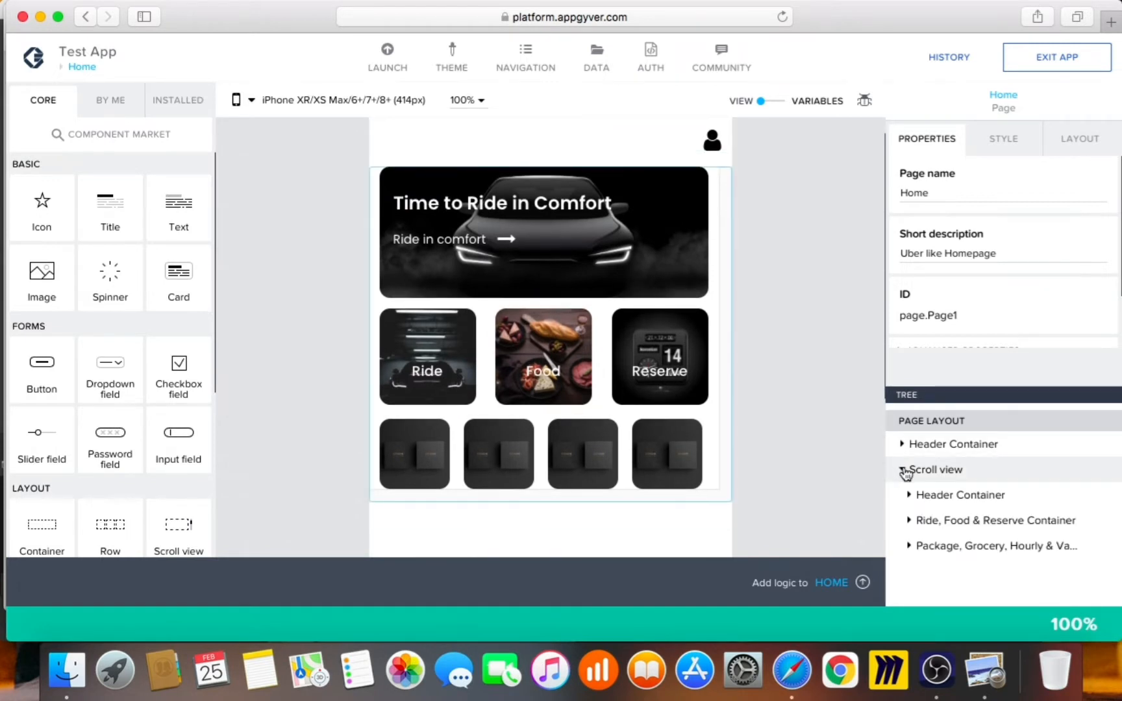
pyautogui.click(910, 547)
pyautogui.scroll(-2, 954, 541)
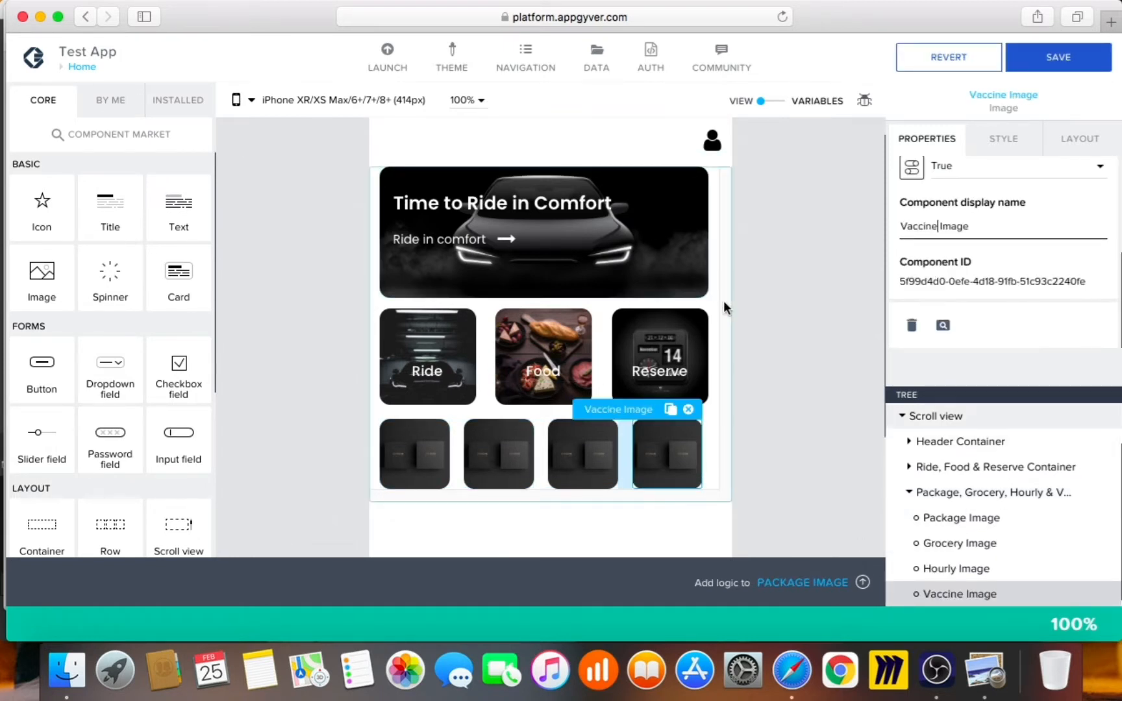
pyautogui.click(985, 671)
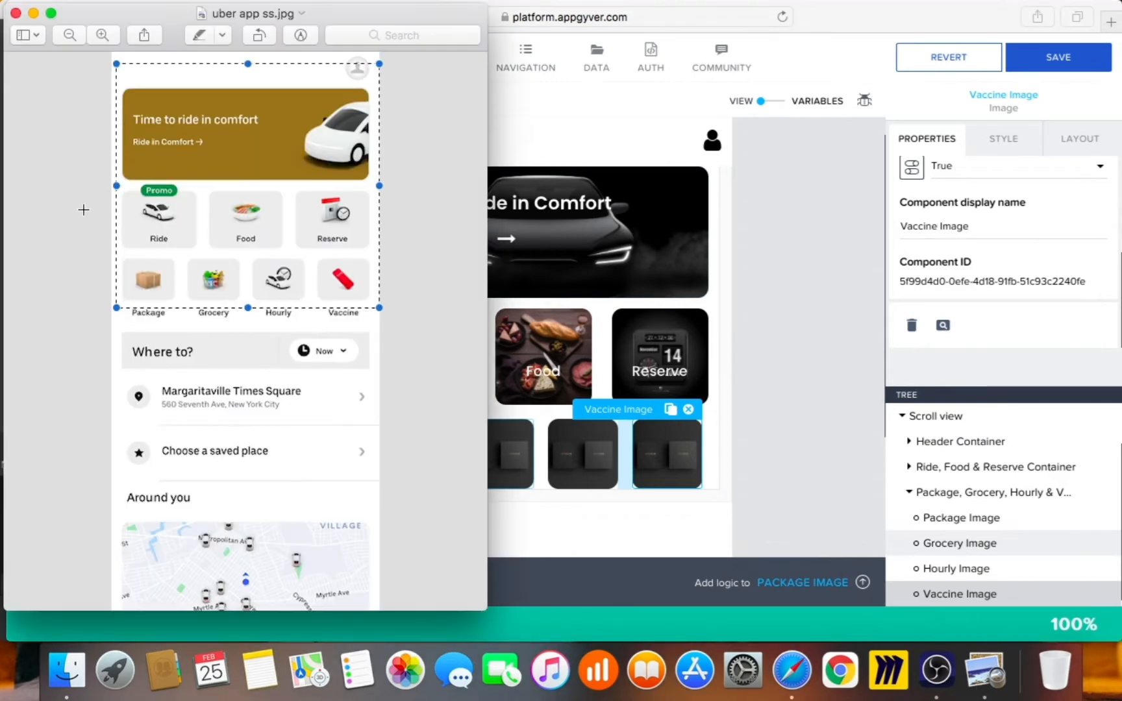
pyautogui.click(766, 336)
pyautogui.click(484, 441)
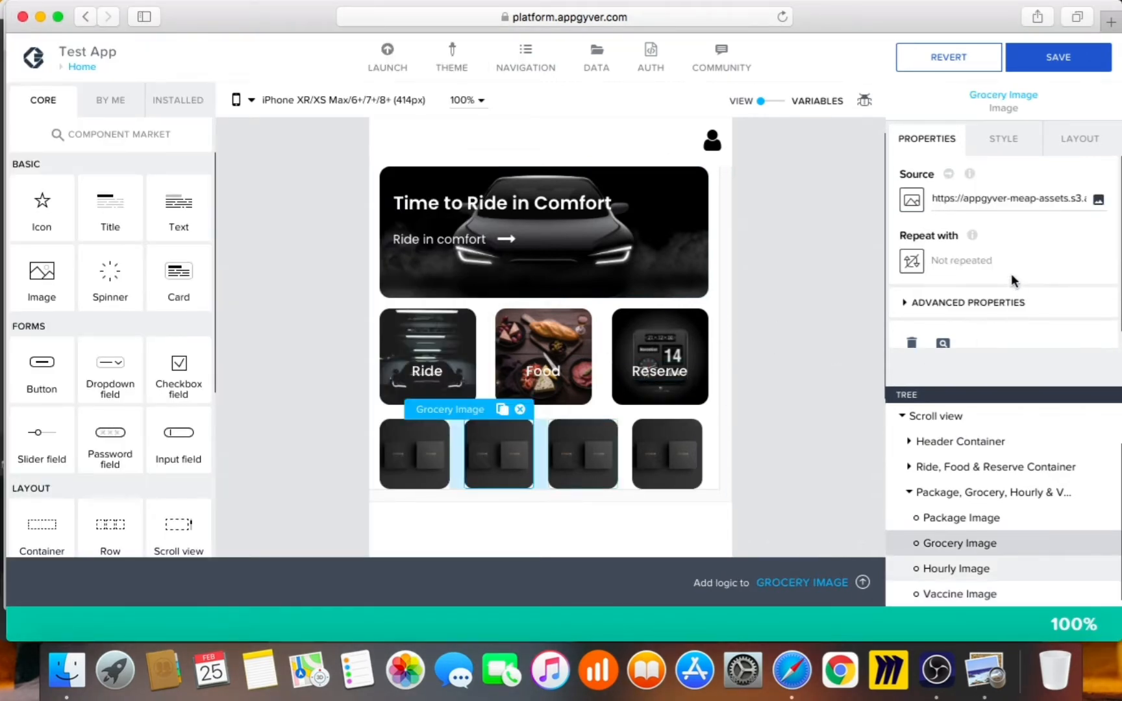
# Upload the 'uber app grocery' photo as Grocery Image's source
pyautogui.click(1099, 199)
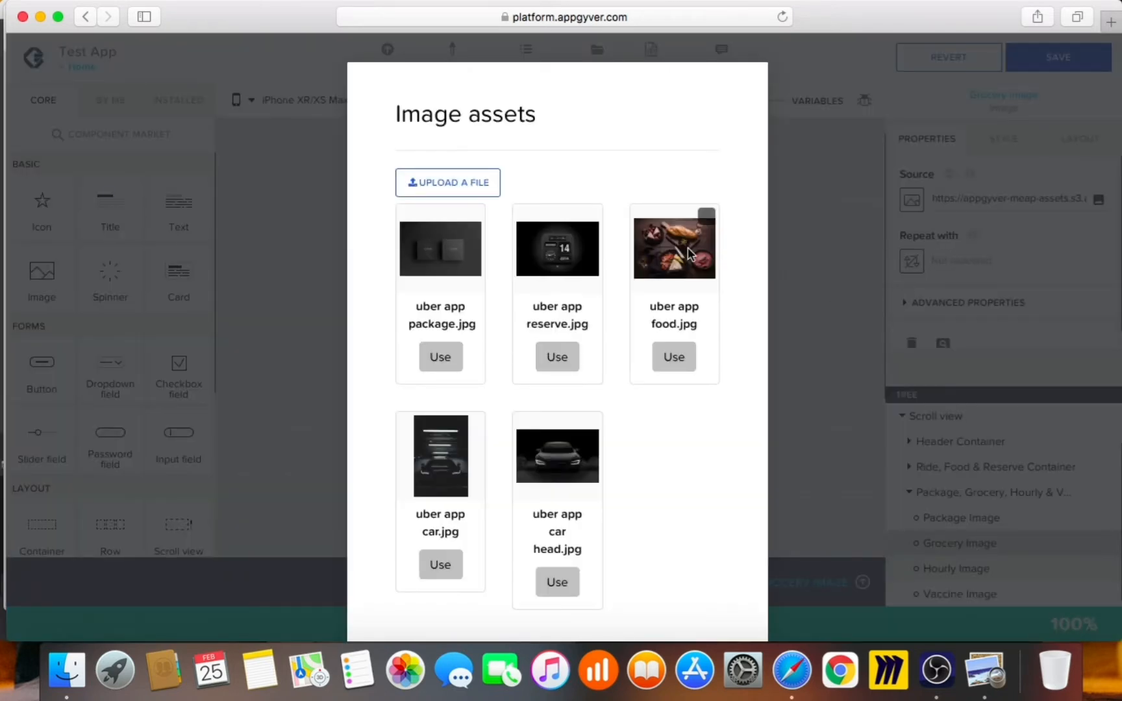
pyautogui.click(453, 187)
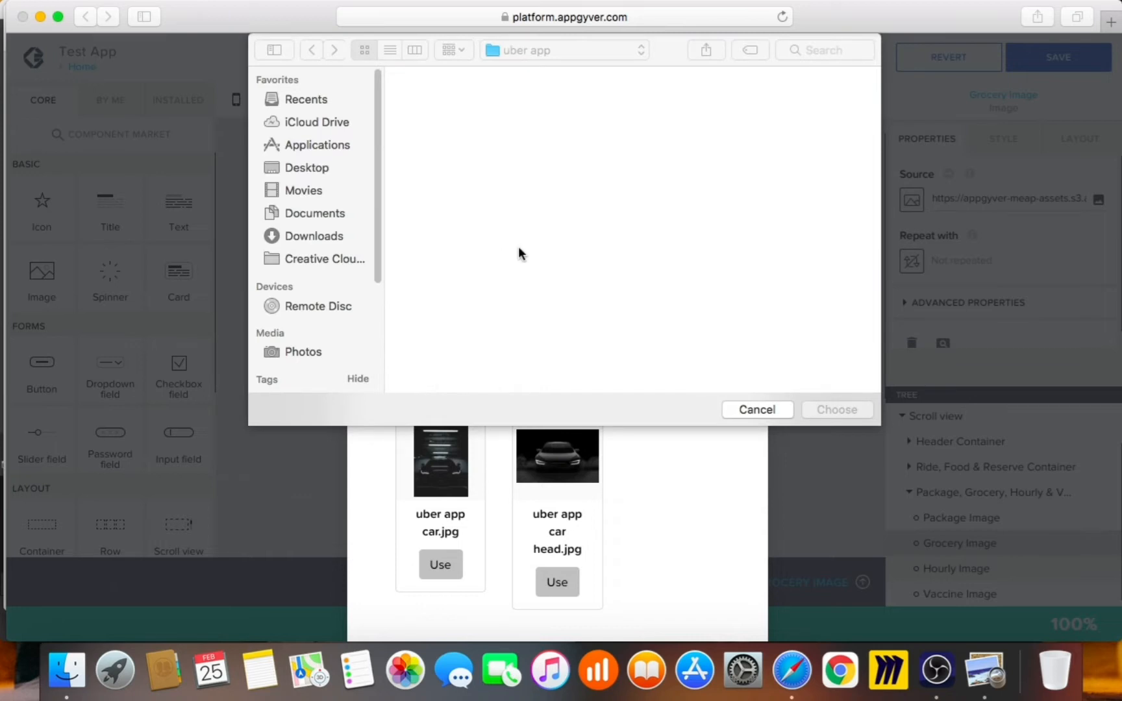
pyautogui.click(746, 108)
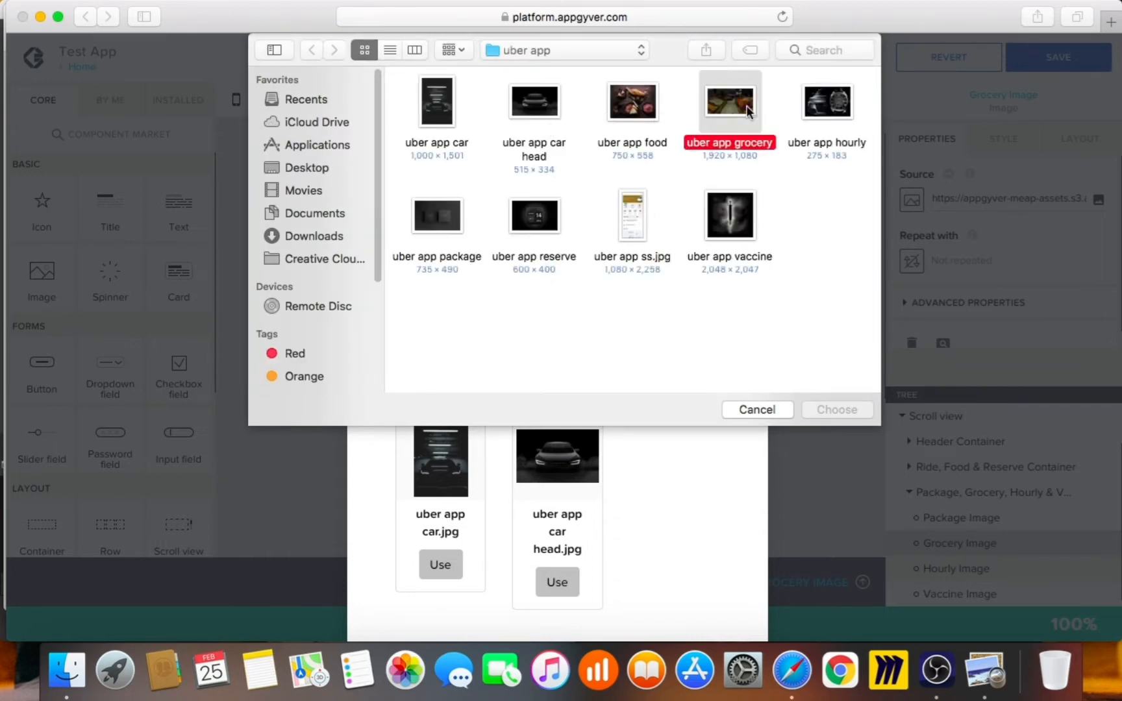
pyautogui.doubleClick(746, 106)
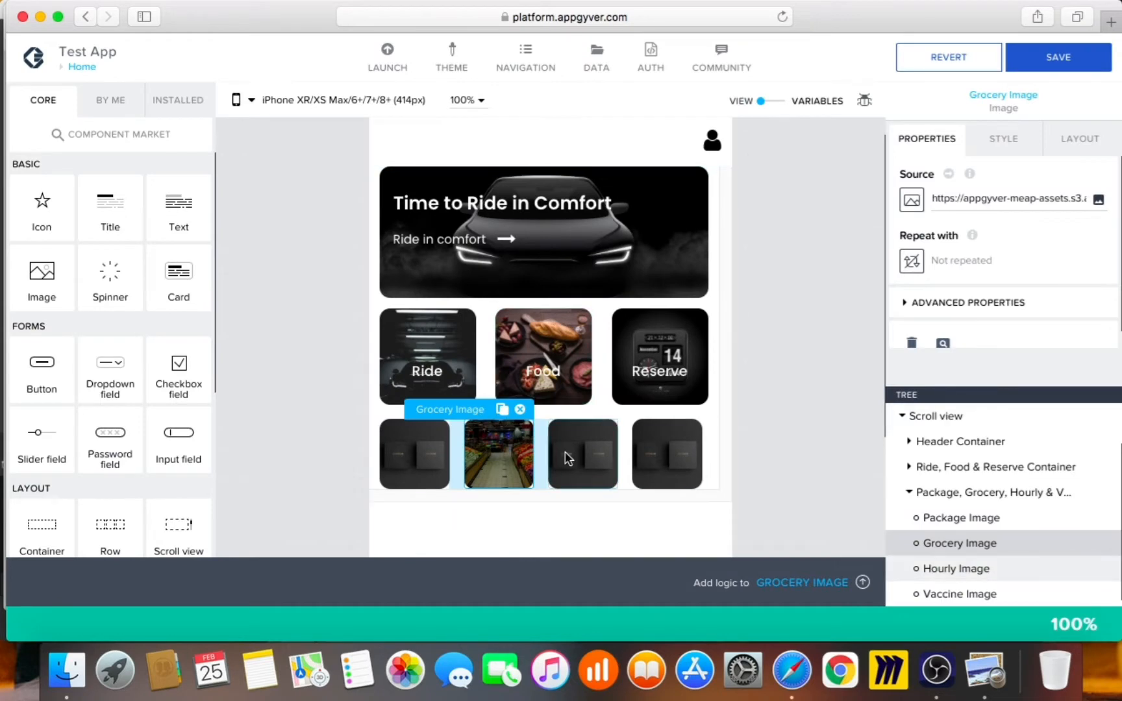
# Upload the 'uber app hourly' photo as Hourly Image's source
pyautogui.click(1099, 199)
pyautogui.click(448, 183)
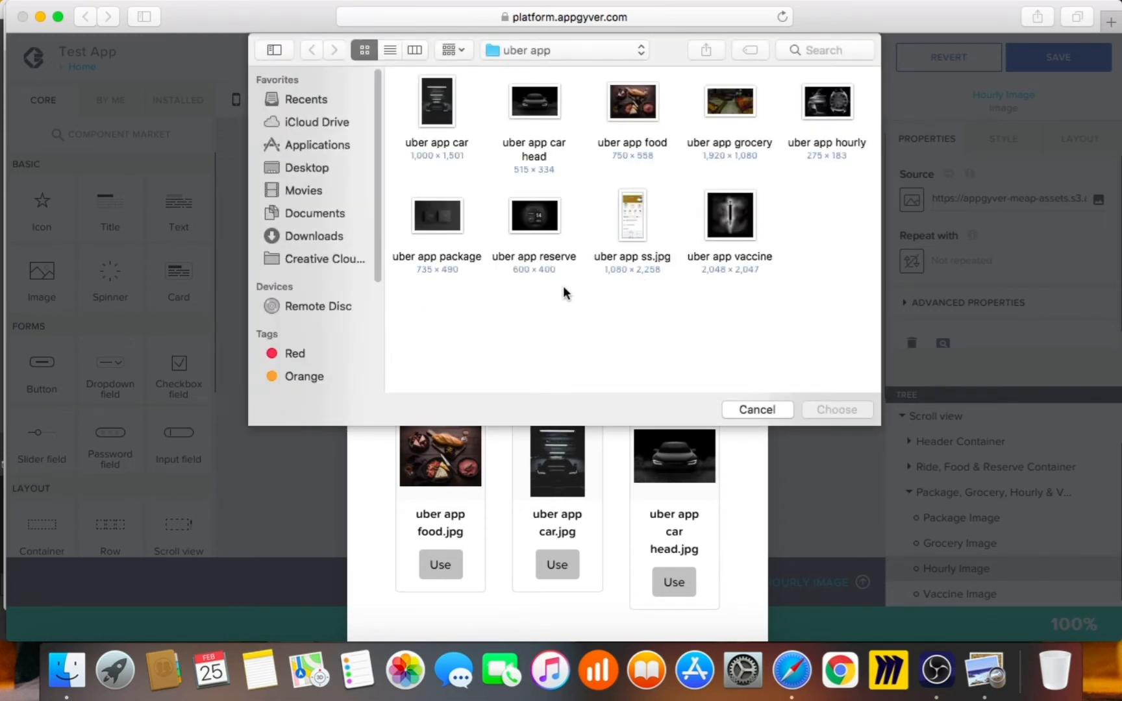
pyautogui.doubleClick(838, 100)
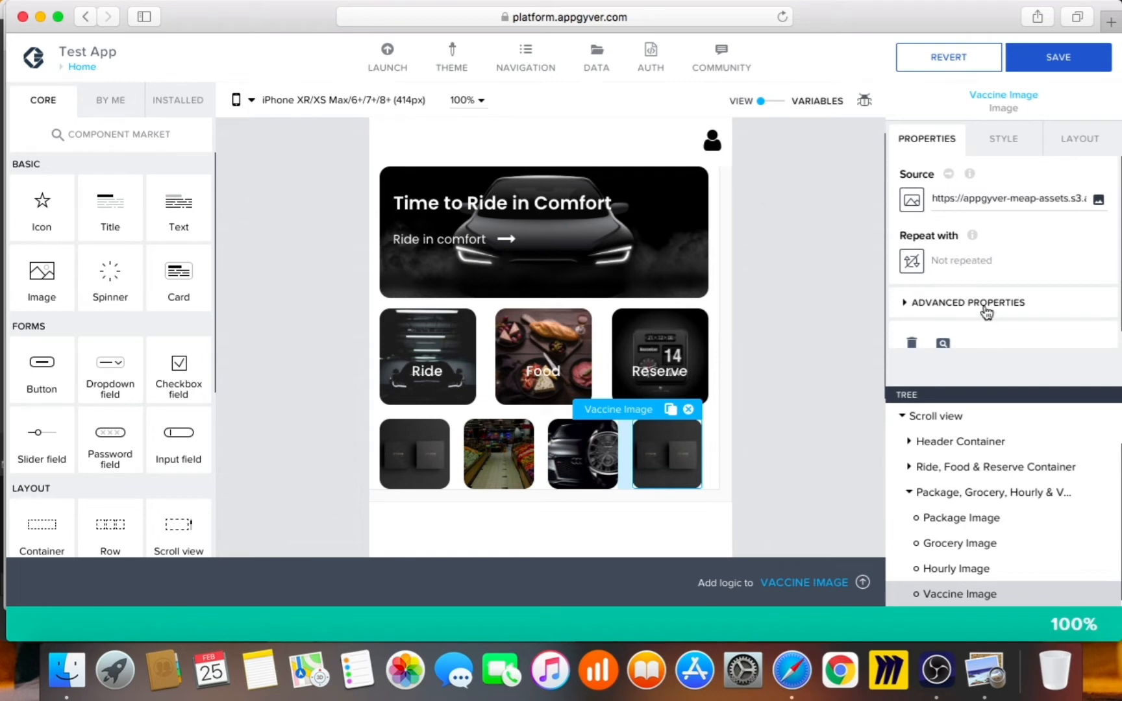
# Upload the 'uber app vaccine' photo as Vaccine Image's source
pyautogui.click(1099, 199)
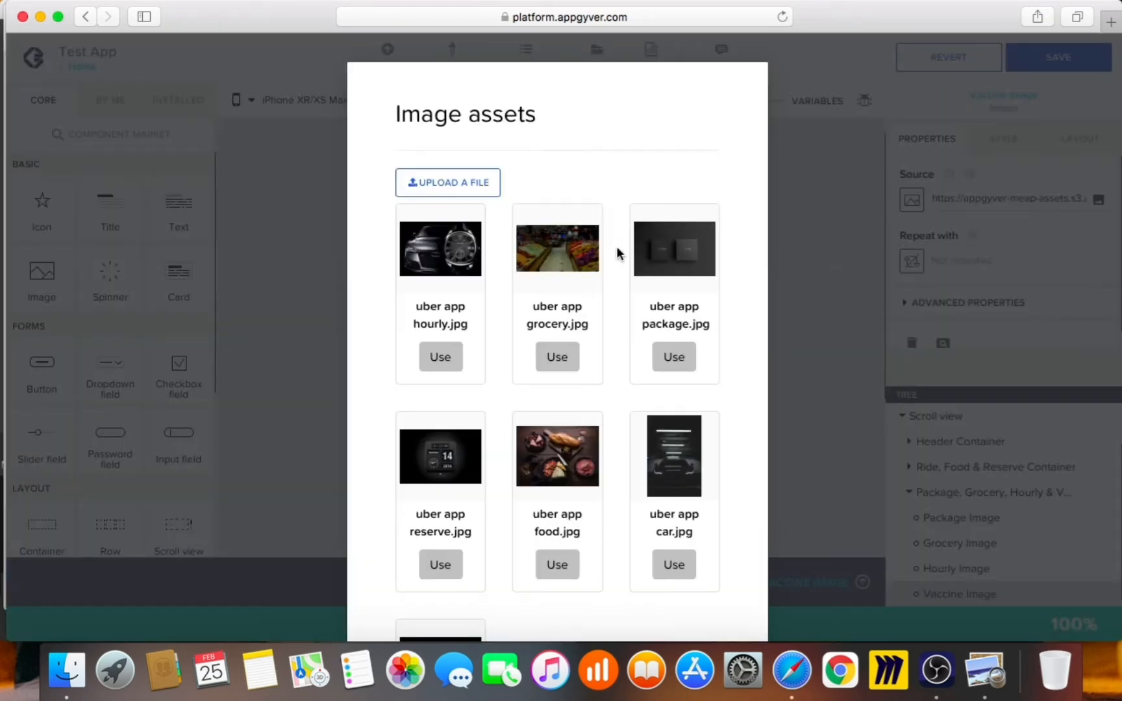
pyautogui.click(456, 188)
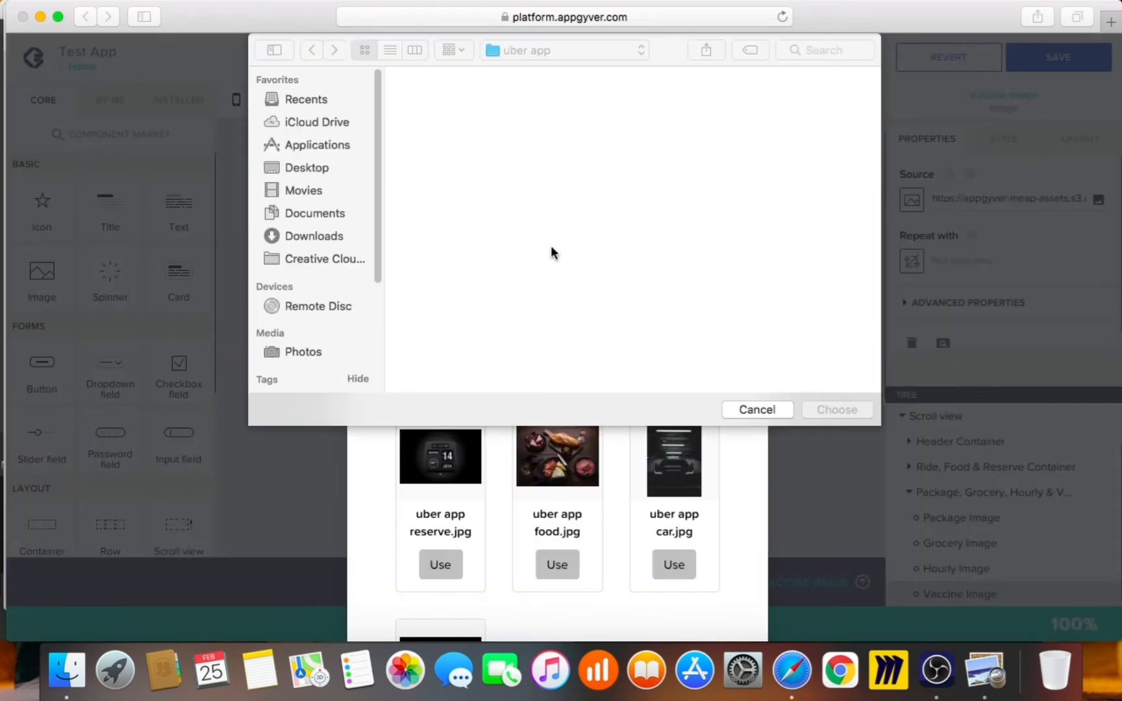
pyautogui.click(734, 214)
pyautogui.doubleClick(737, 236)
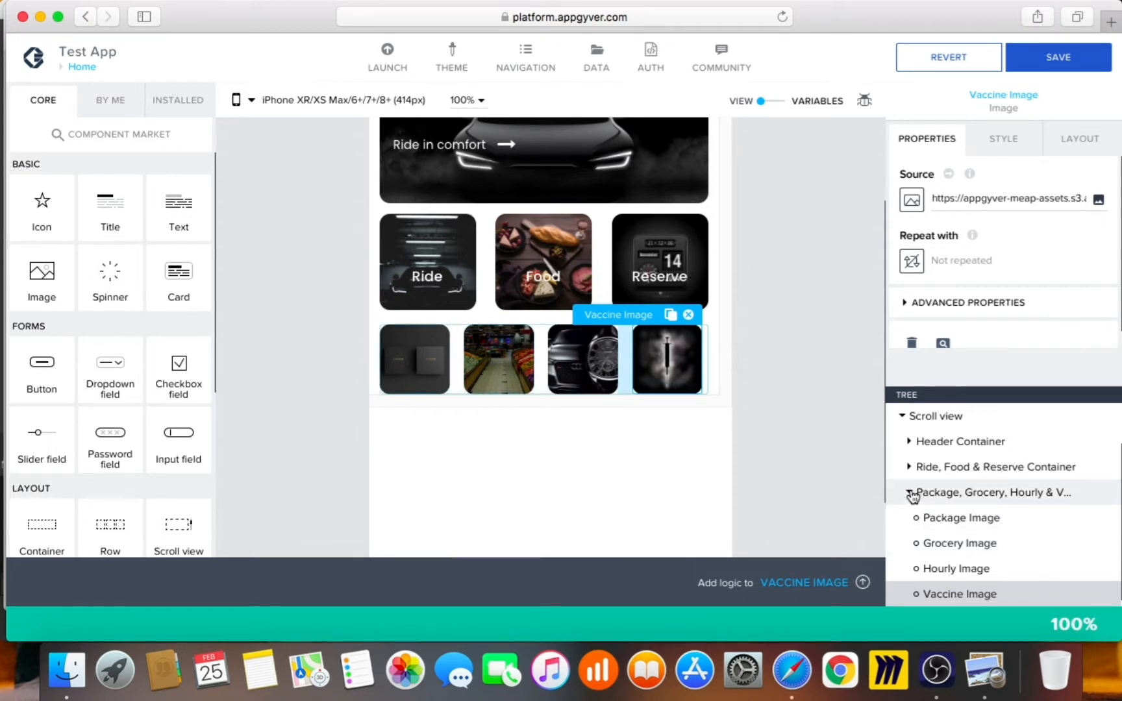
pyautogui.click(1076, 141)
pyautogui.scroll(-3, 1037, 273)
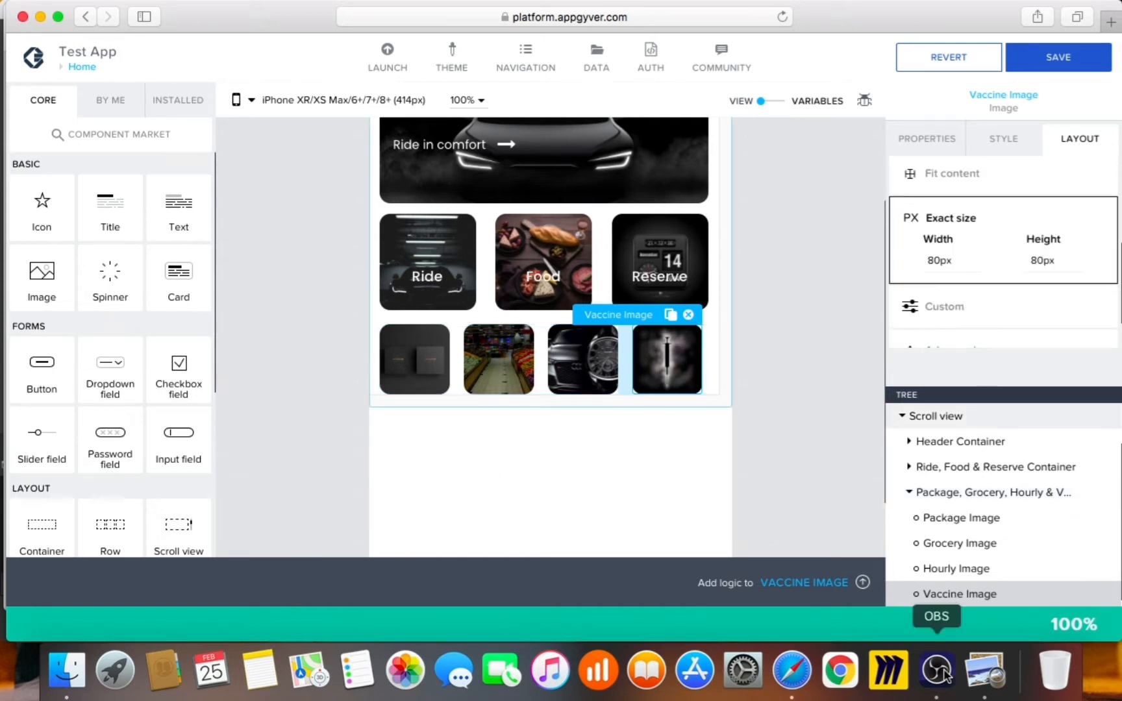
pyautogui.click(985, 671)
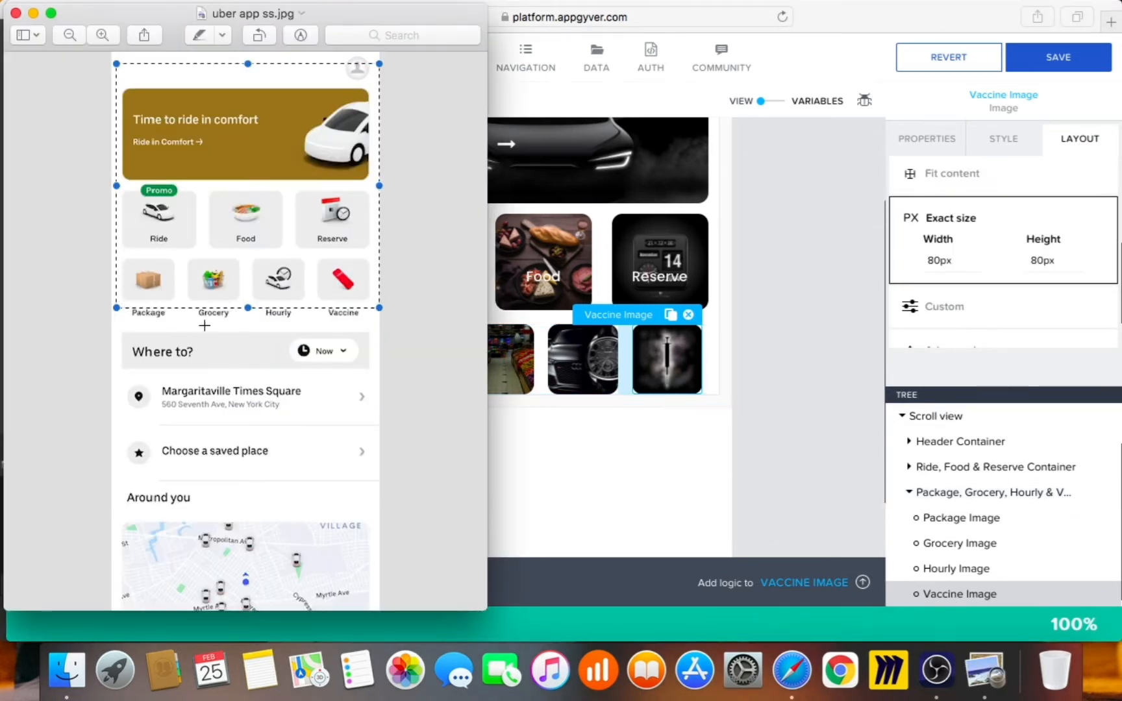
pyautogui.click(790, 286)
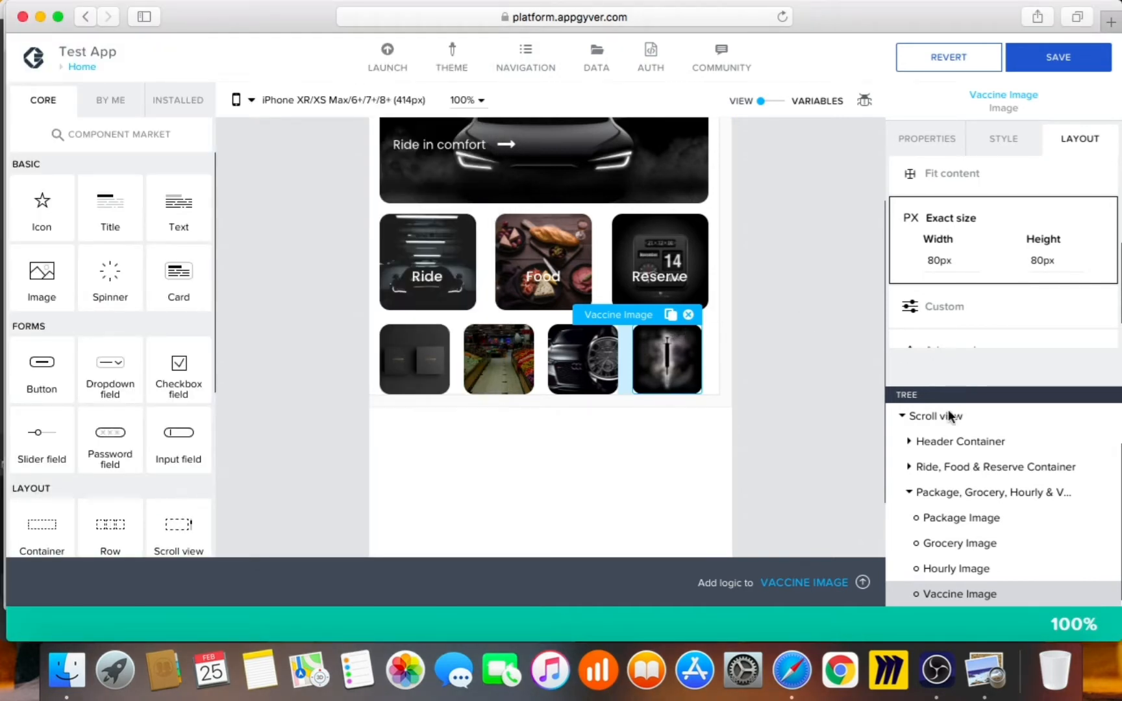
pyautogui.click(912, 494)
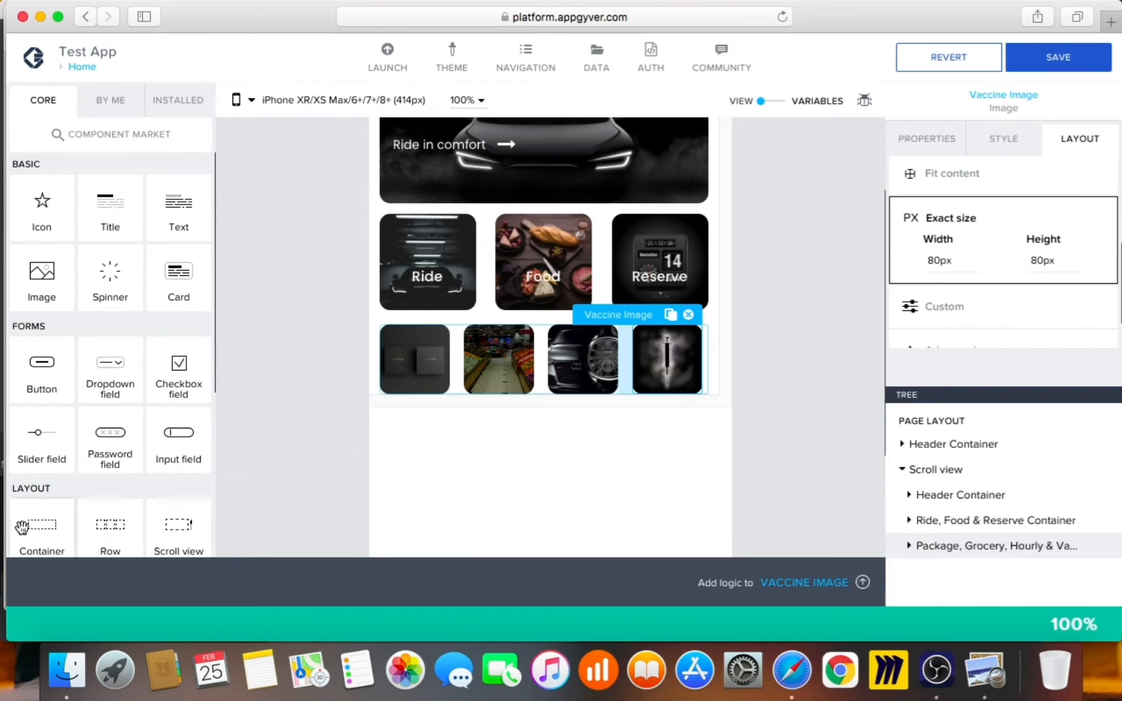
# Add an empty container beneath the image tile container and check the tile container's display name
pyautogui.moveTo(969, 537); pyautogui.dragTo(967, 544)
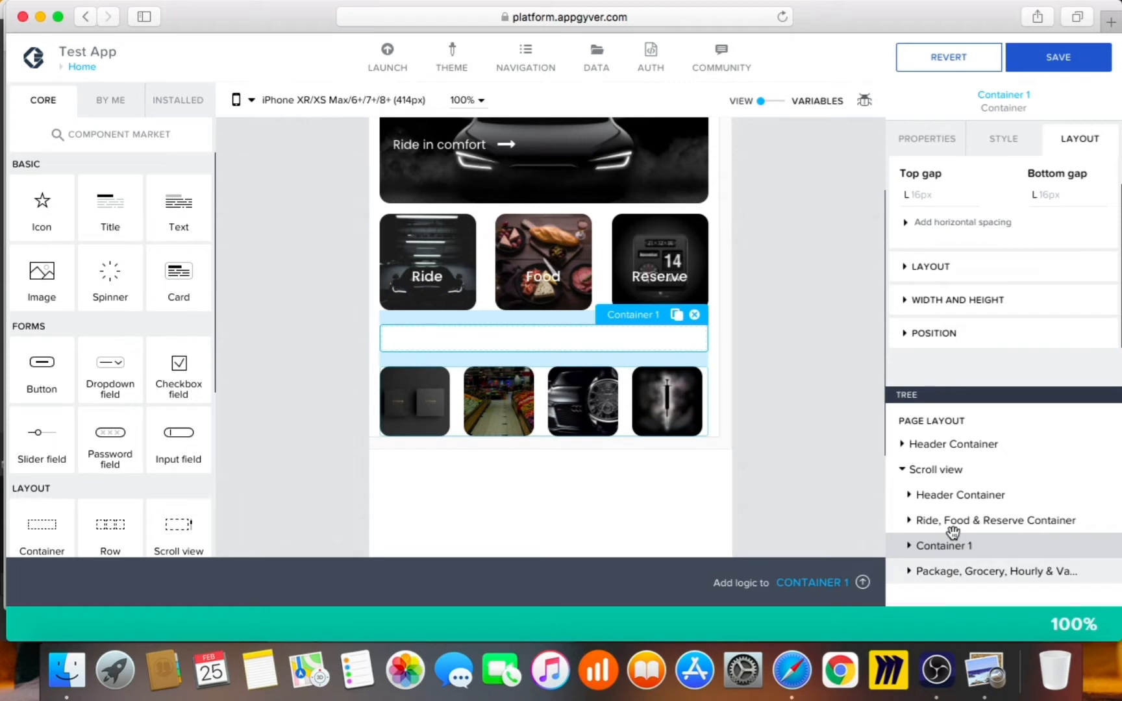
pyautogui.moveTo(953, 533); pyautogui.dragTo(953, 540)
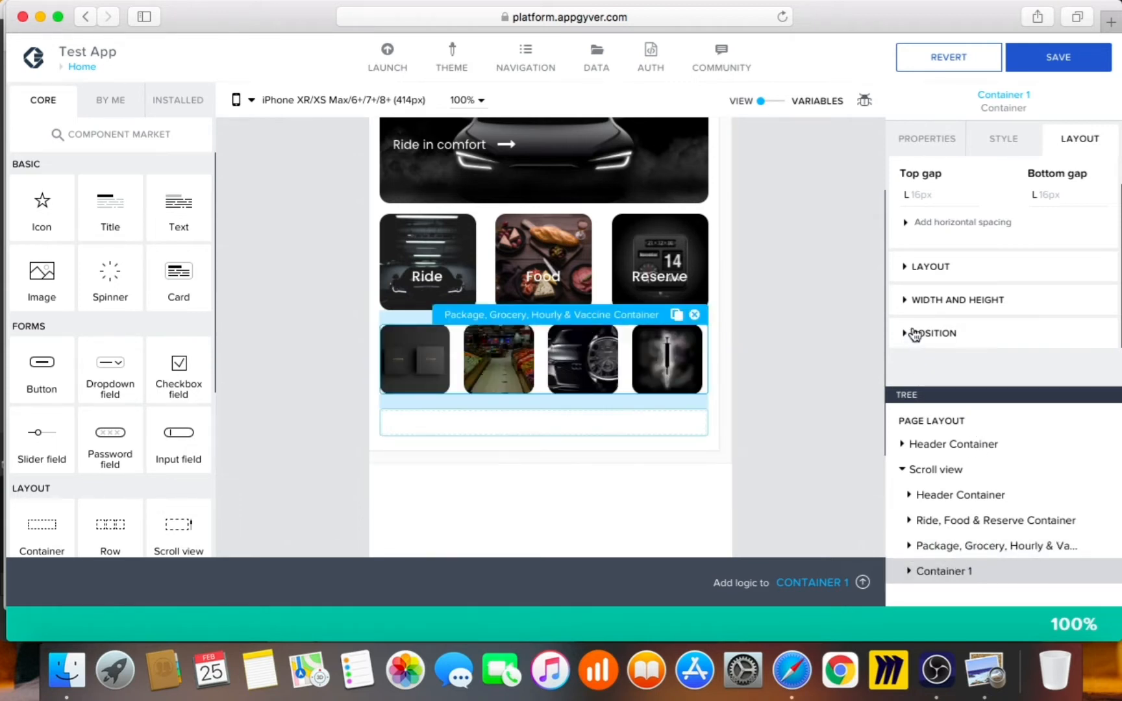
pyautogui.click(940, 138)
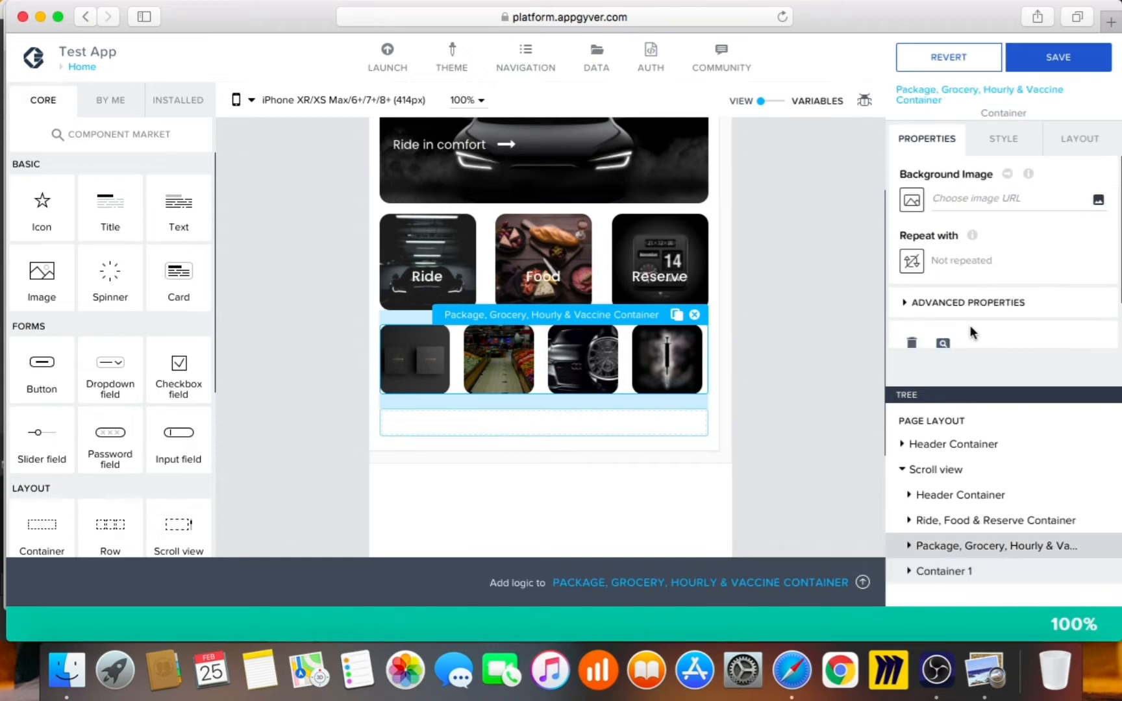
pyautogui.scroll(-2, 971, 333)
pyautogui.click(976, 247)
pyautogui.scroll(-3, 978, 283)
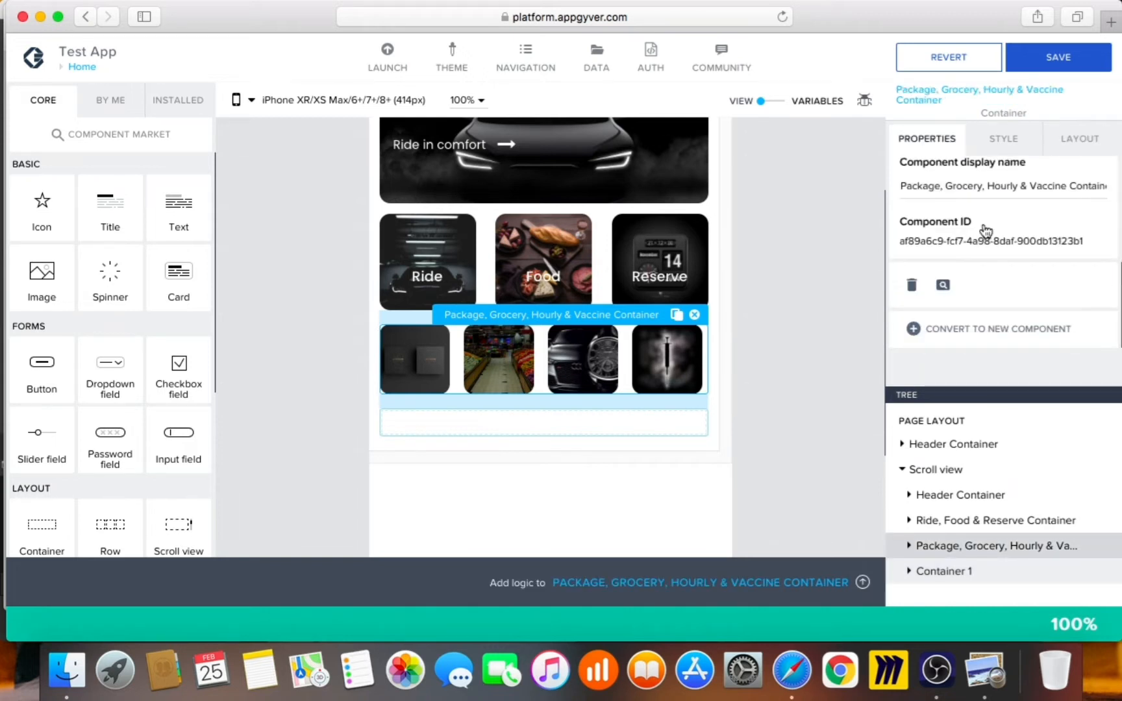
pyautogui.click(1007, 192)
pyautogui.doubleClick(1089, 189)
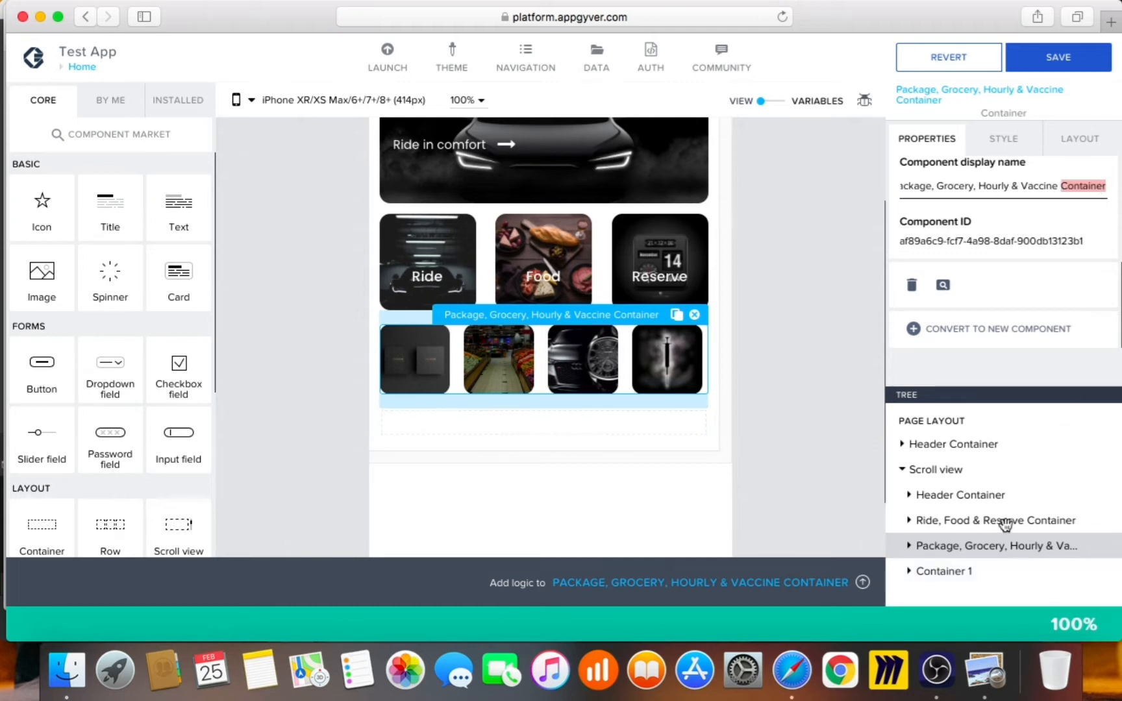
# Rename Container 1 to 'Package, Grocery, Hourly & Vaccine Text Container'
pyautogui.click(979, 570)
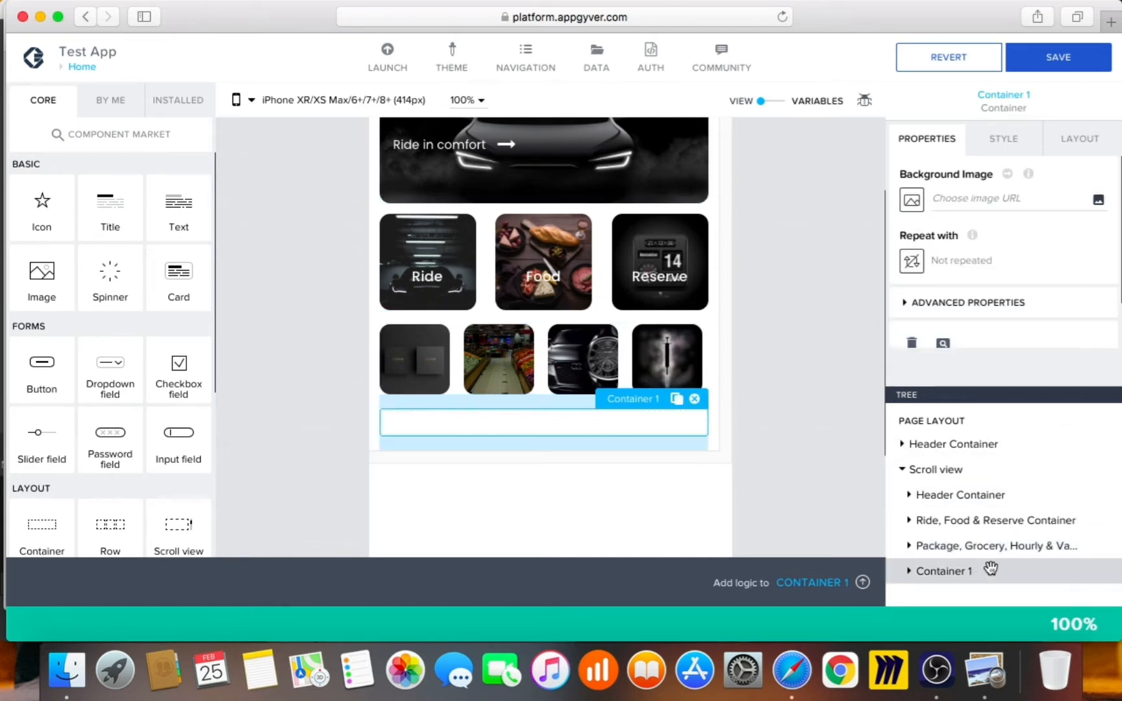
pyautogui.click(1017, 304)
pyautogui.scroll(-3, 1020, 286)
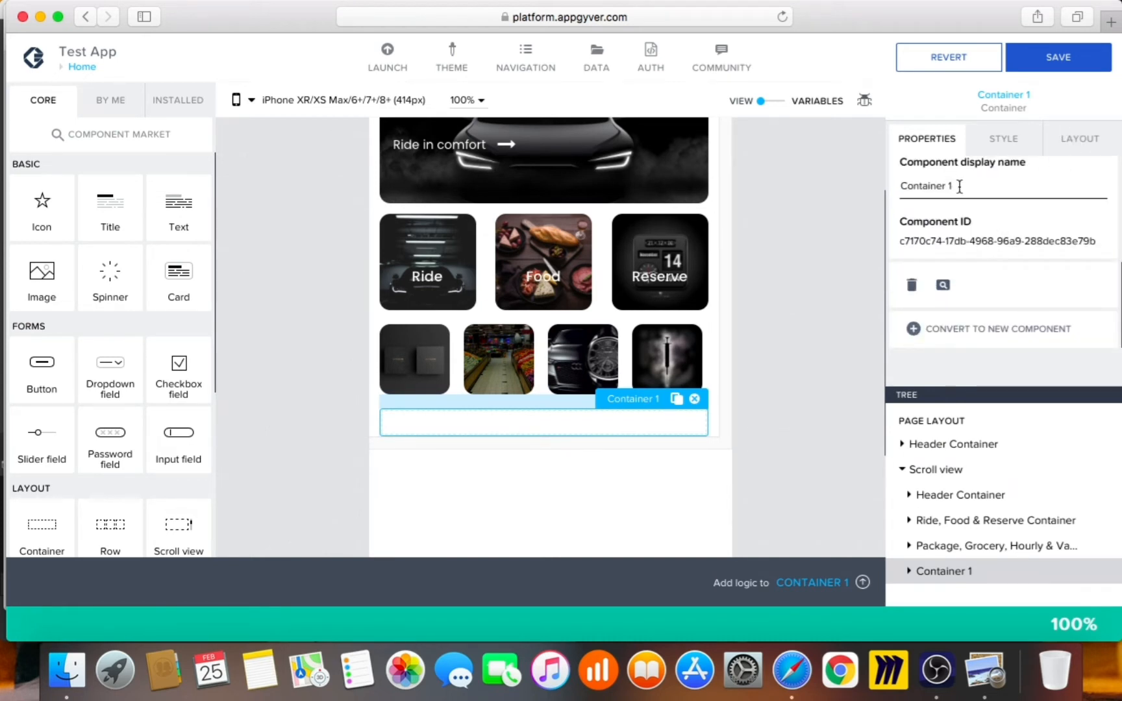
pyautogui.press('BackSpace')
pyautogui.write('Package, ')
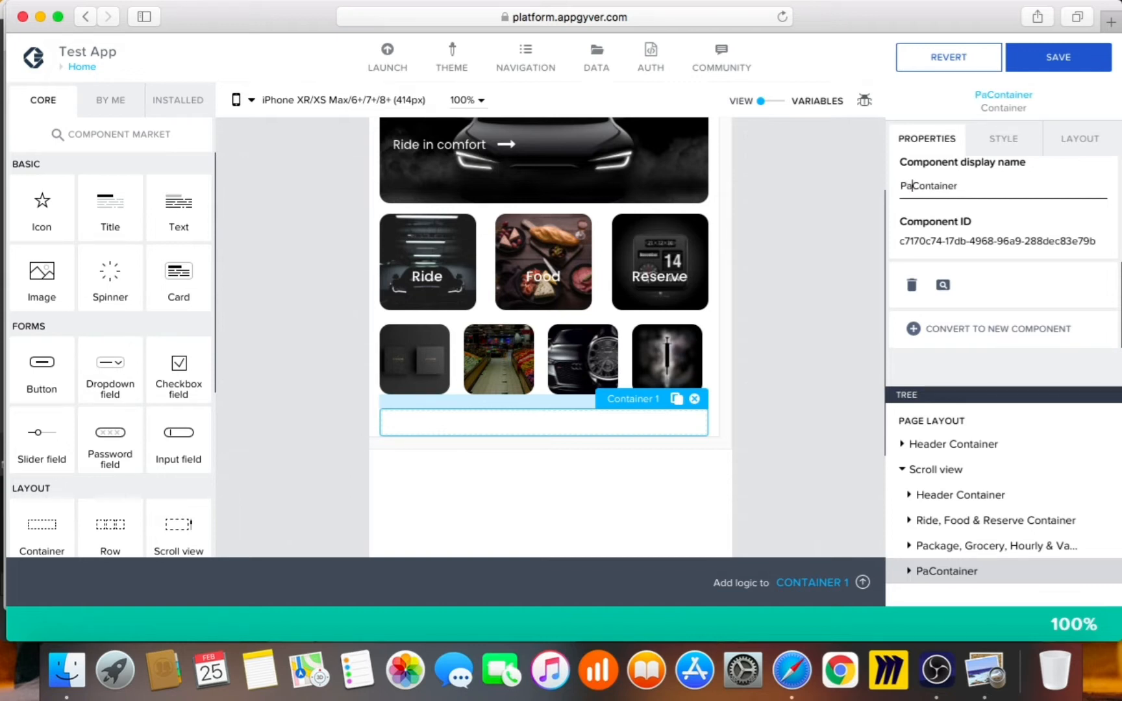
pyautogui.write('G')
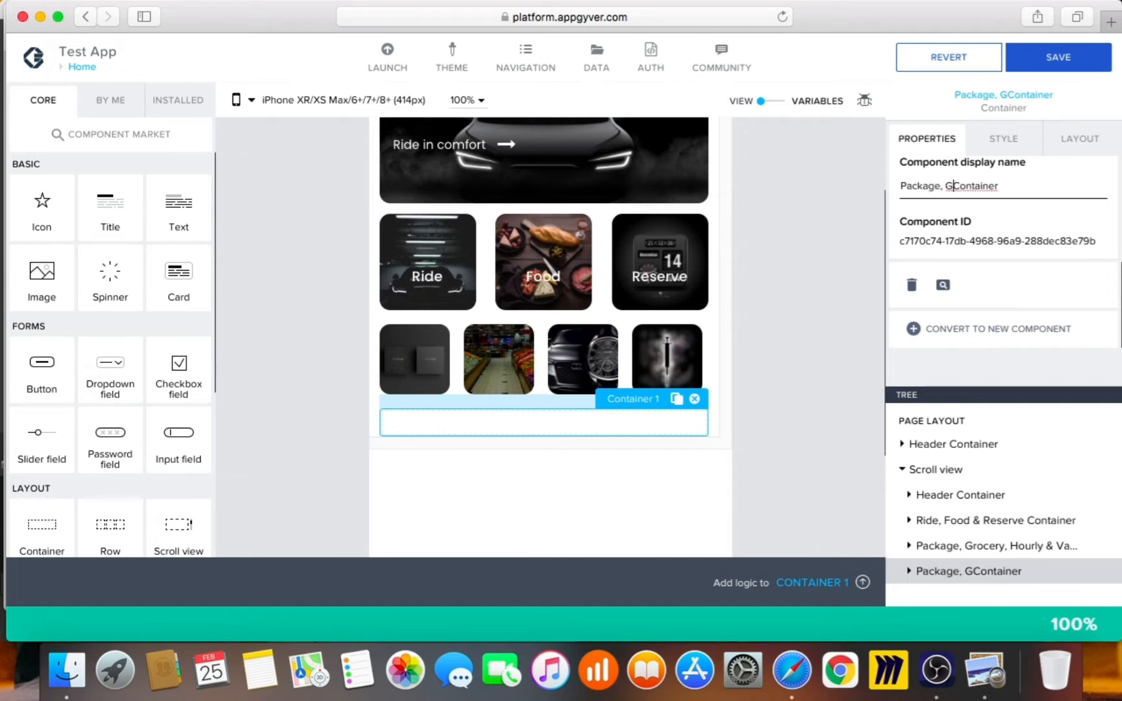
pyautogui.write('rocery, ')
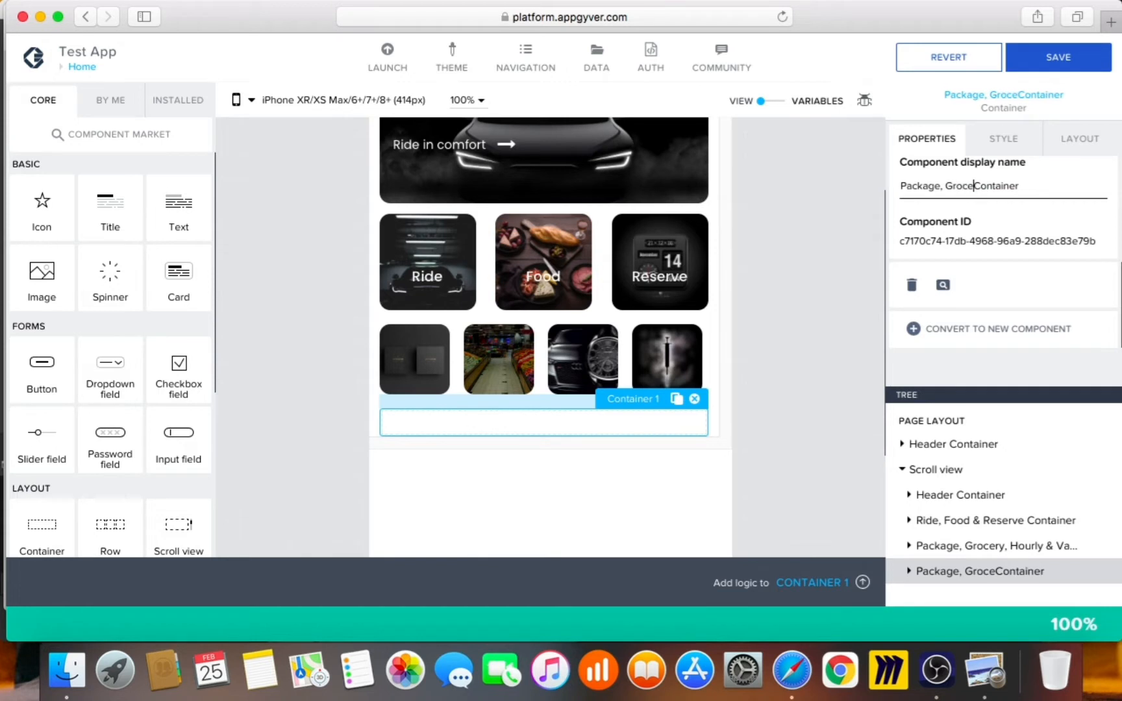
pyautogui.write('Hourly ')
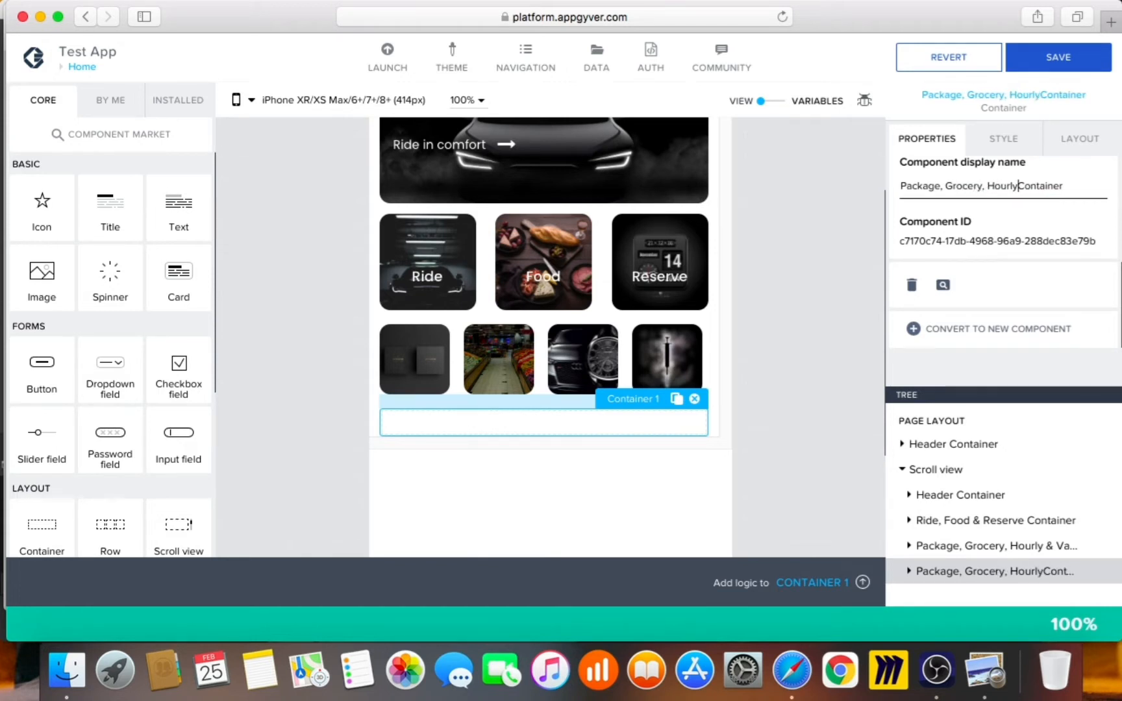
pyautogui.write('& Va')
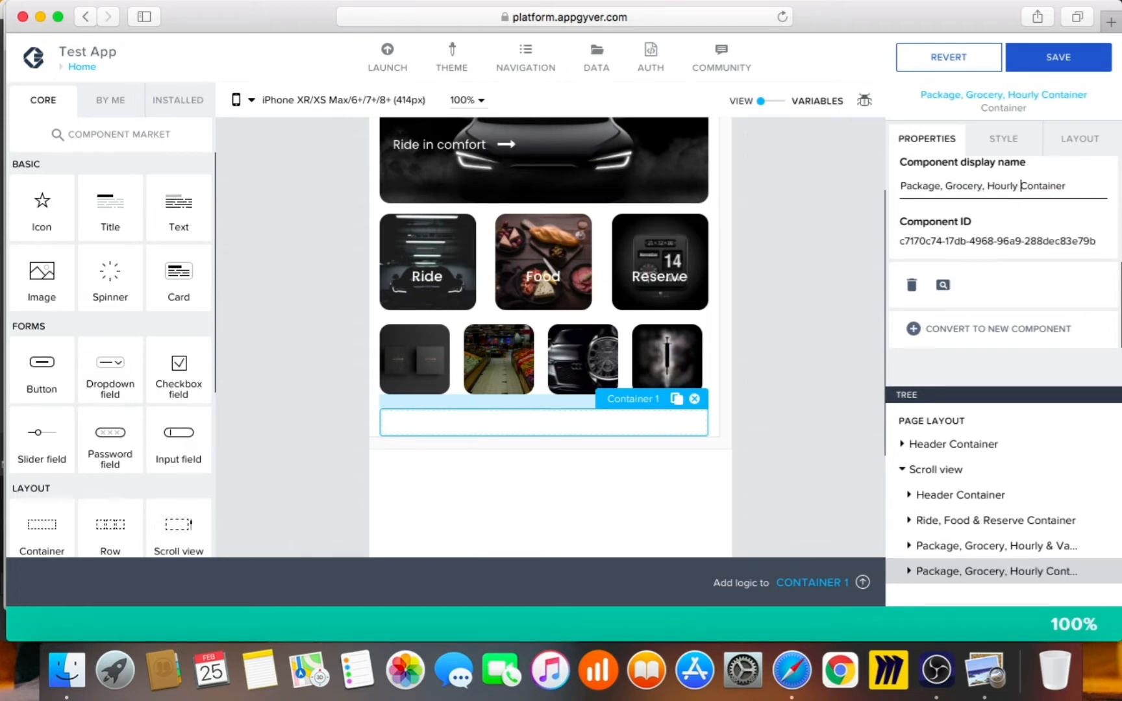
pyautogui.write('ccine ')
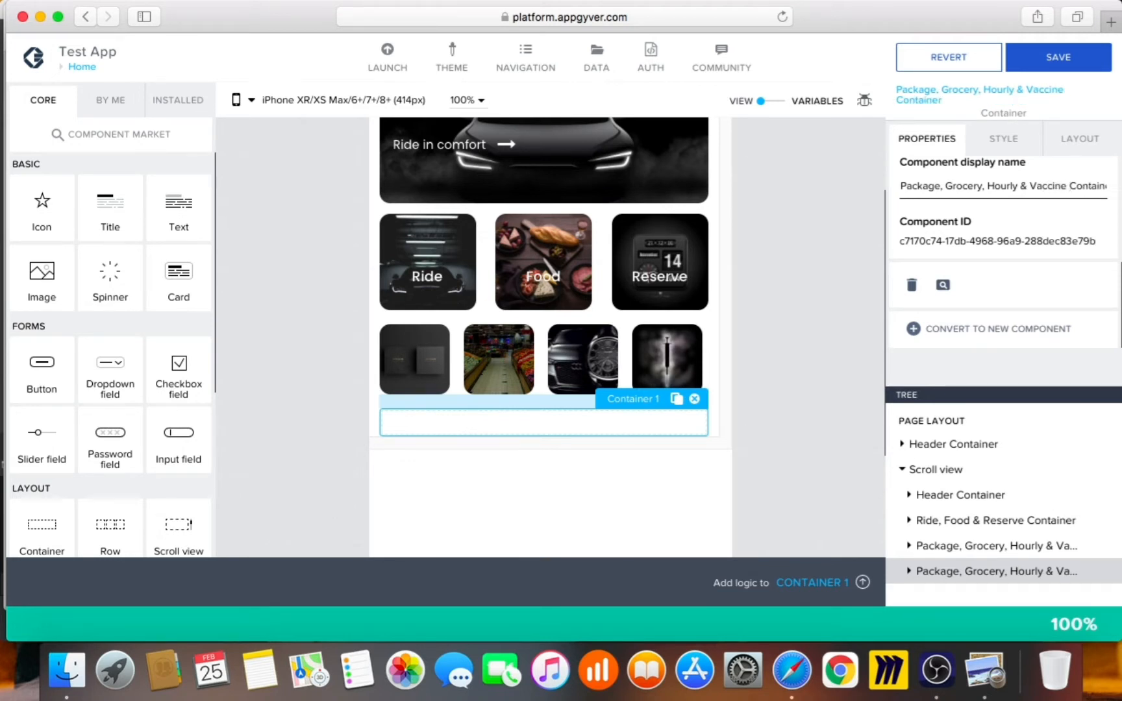
pyautogui.write('Text')
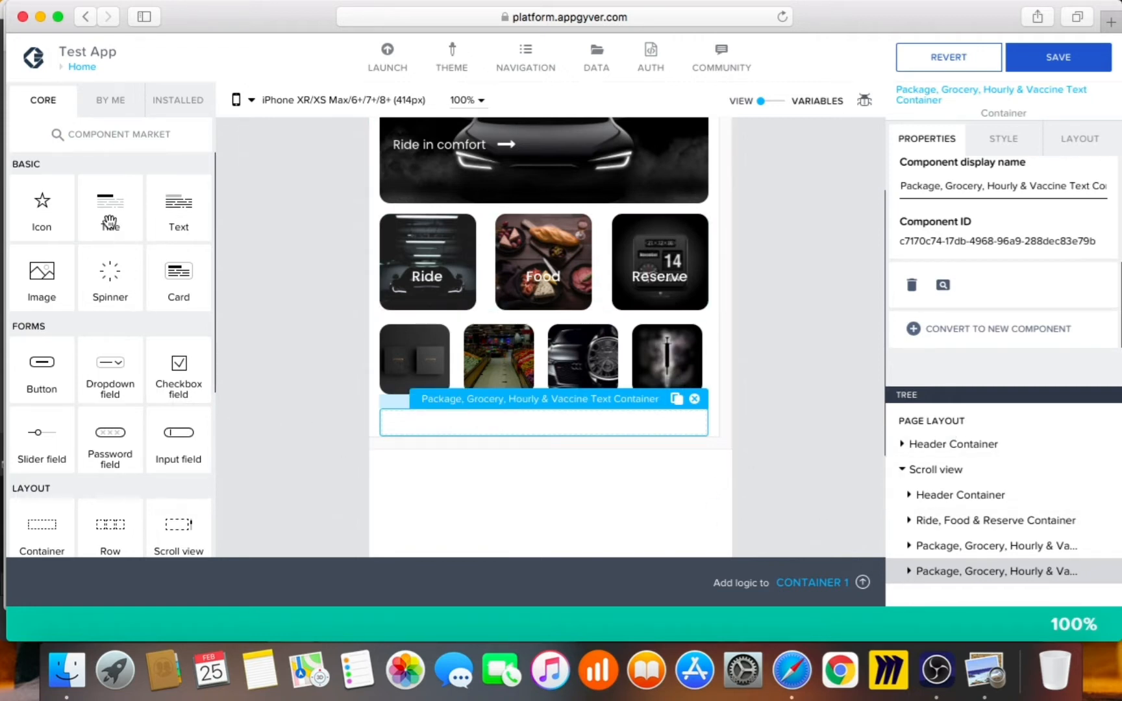
# Add a Text label to the new container and set the container's layout to Horizontal
pyautogui.moveTo(270, 245); pyautogui.dragTo(985, 577)
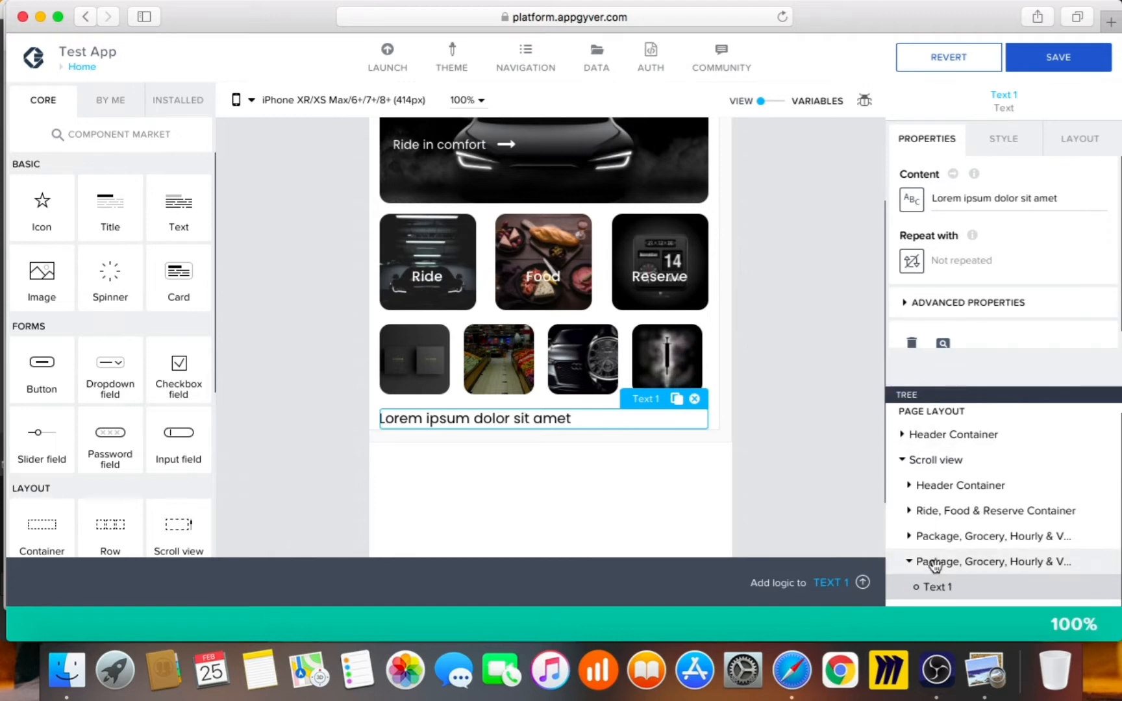
pyautogui.click(1081, 140)
pyautogui.click(952, 311)
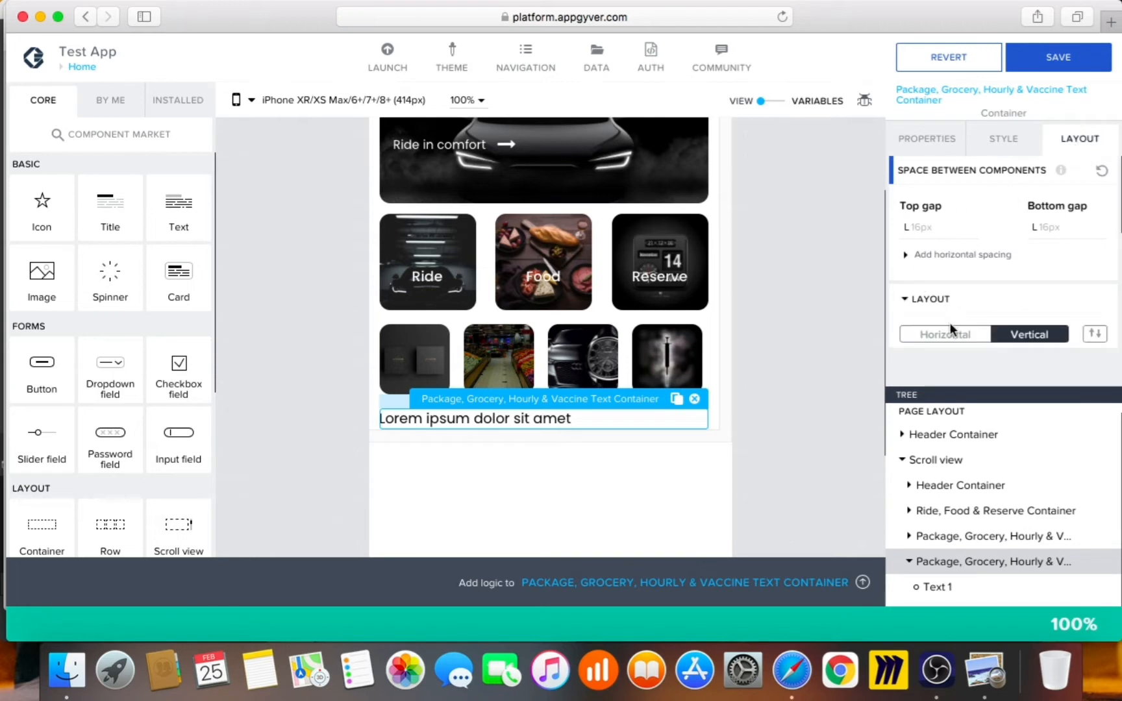
pyautogui.click(948, 334)
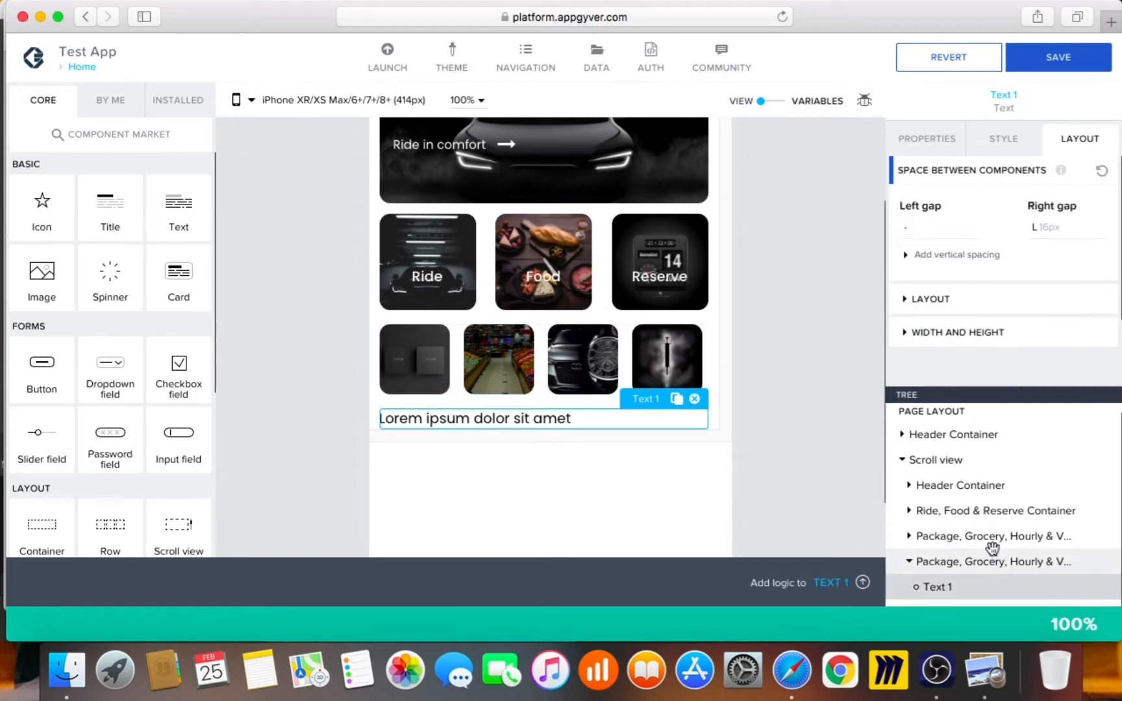
# Copy the text label and paste it three times, making four labels in a row
pyautogui.press('super+c')
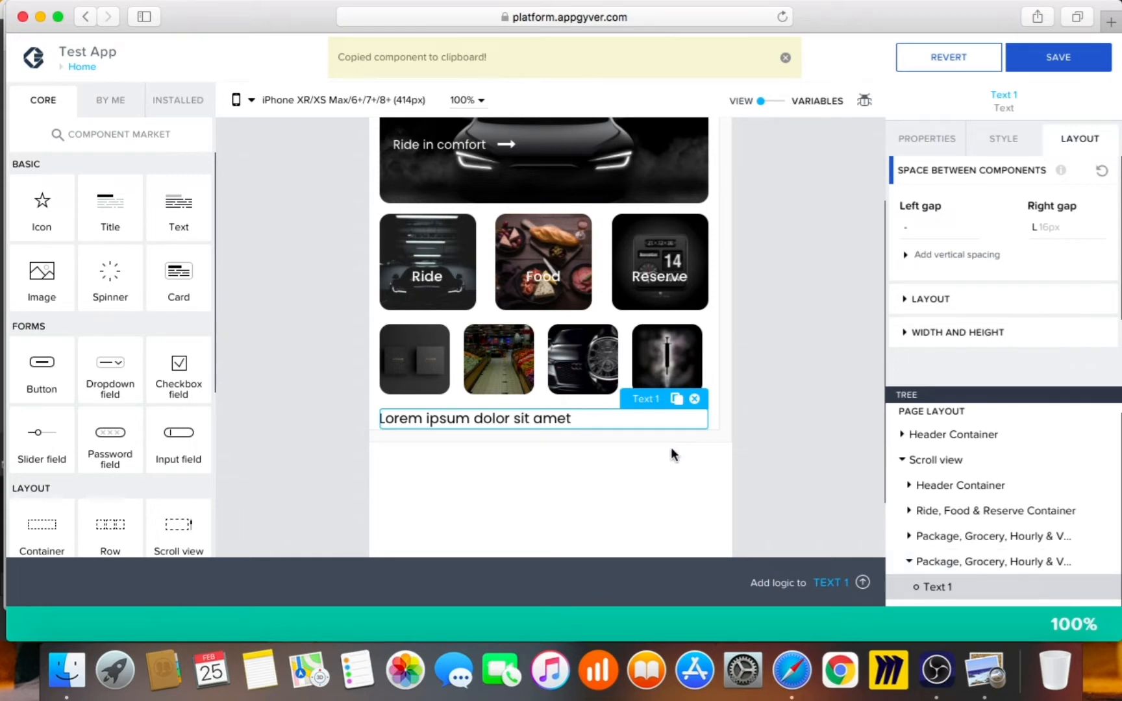
pyautogui.press('super+v')
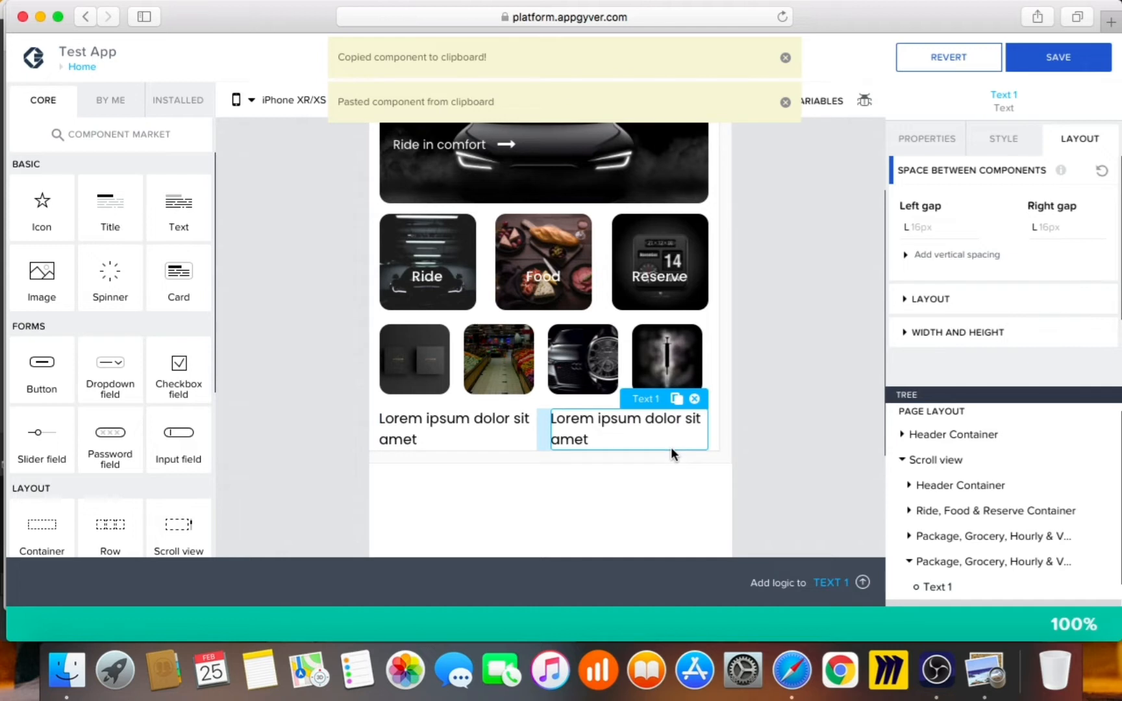
pyautogui.press('super+v')
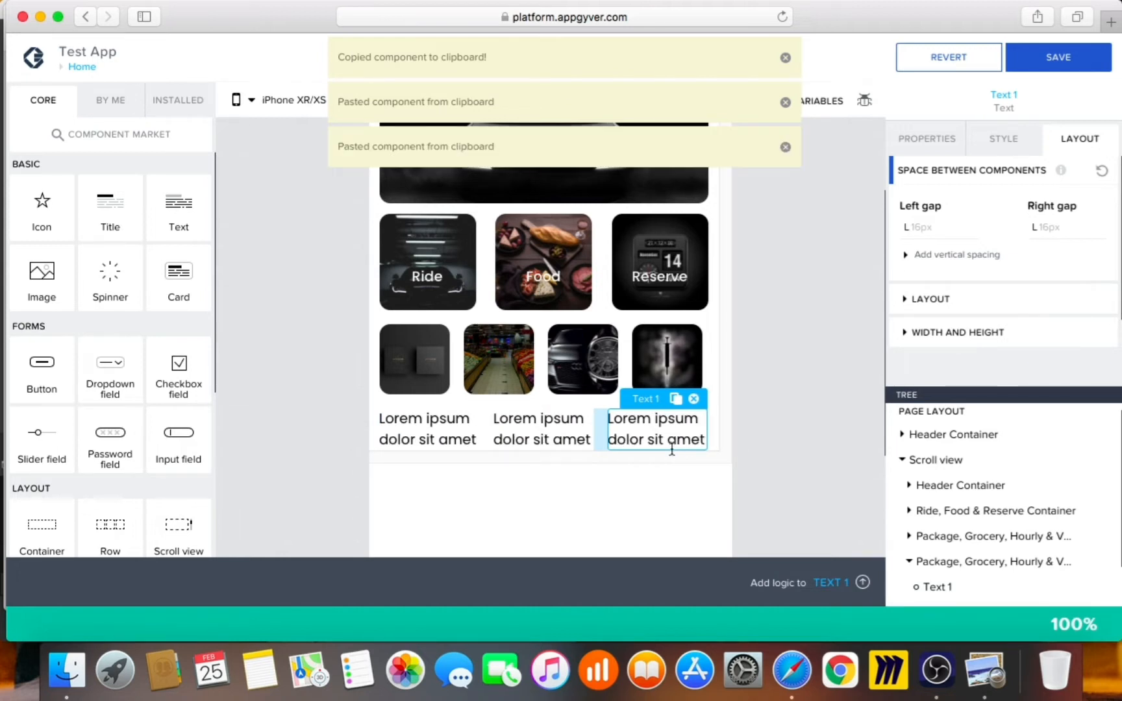
pyautogui.press('super+v')
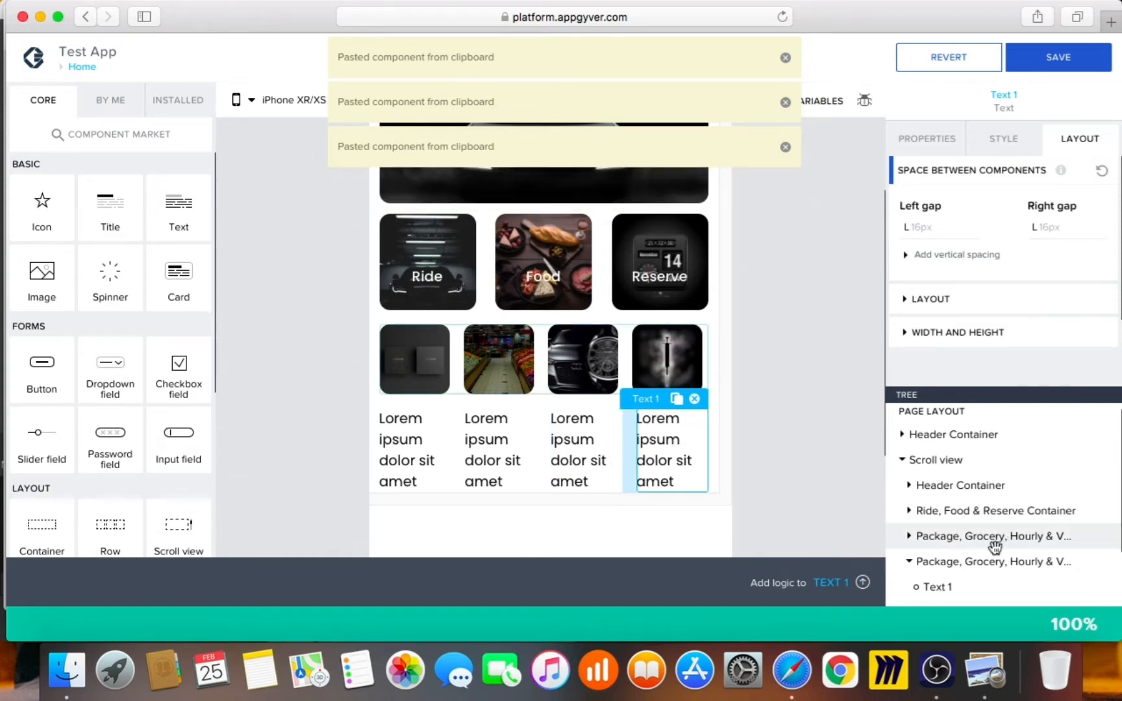
pyautogui.scroll(-3, 995, 546)
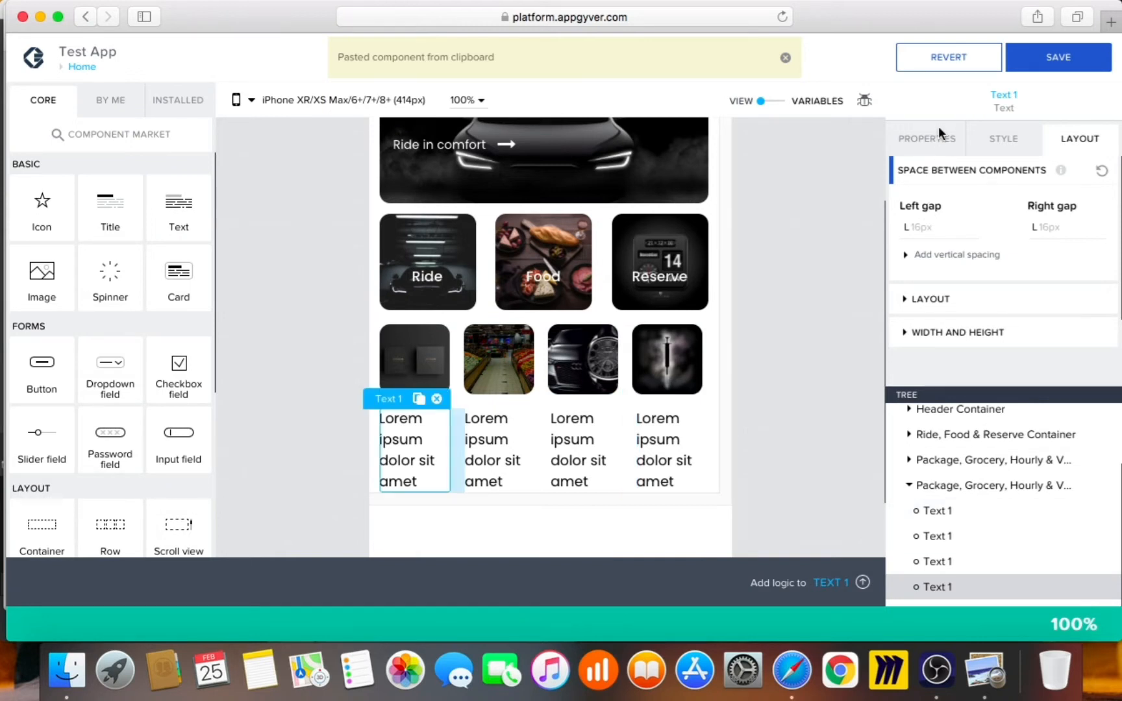
# Change the first label's text to Package and fix its width at 90px
pyautogui.click(934, 154)
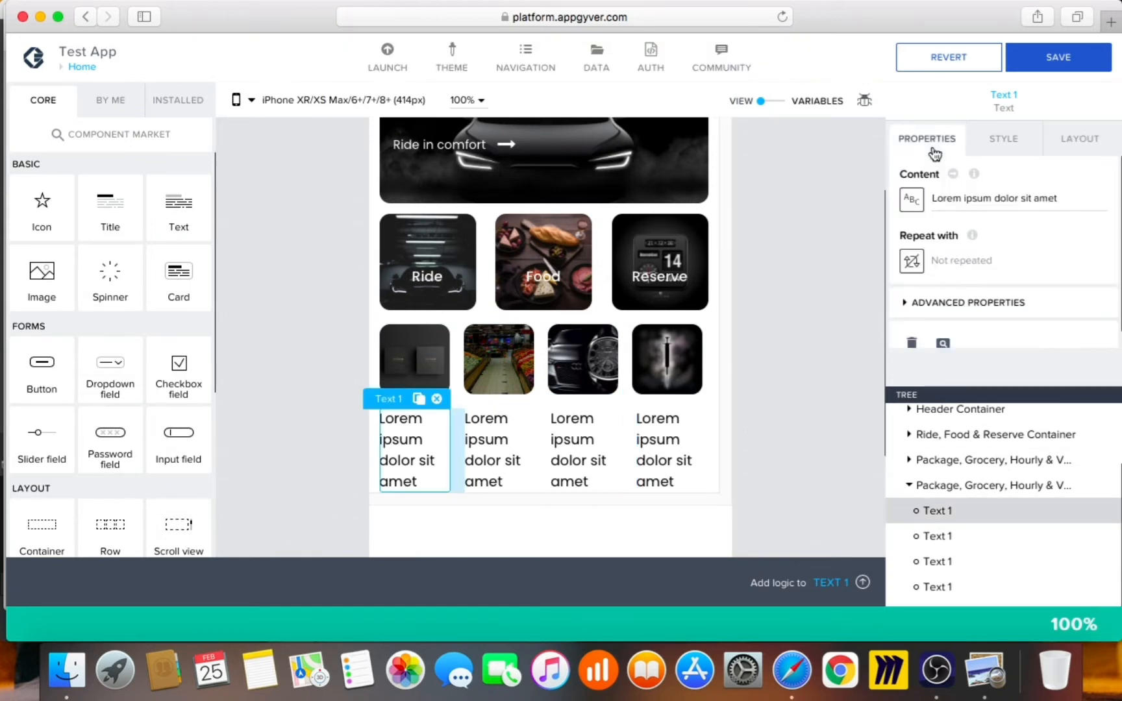
pyautogui.moveTo(1065, 198); pyautogui.dragTo(911, 175)
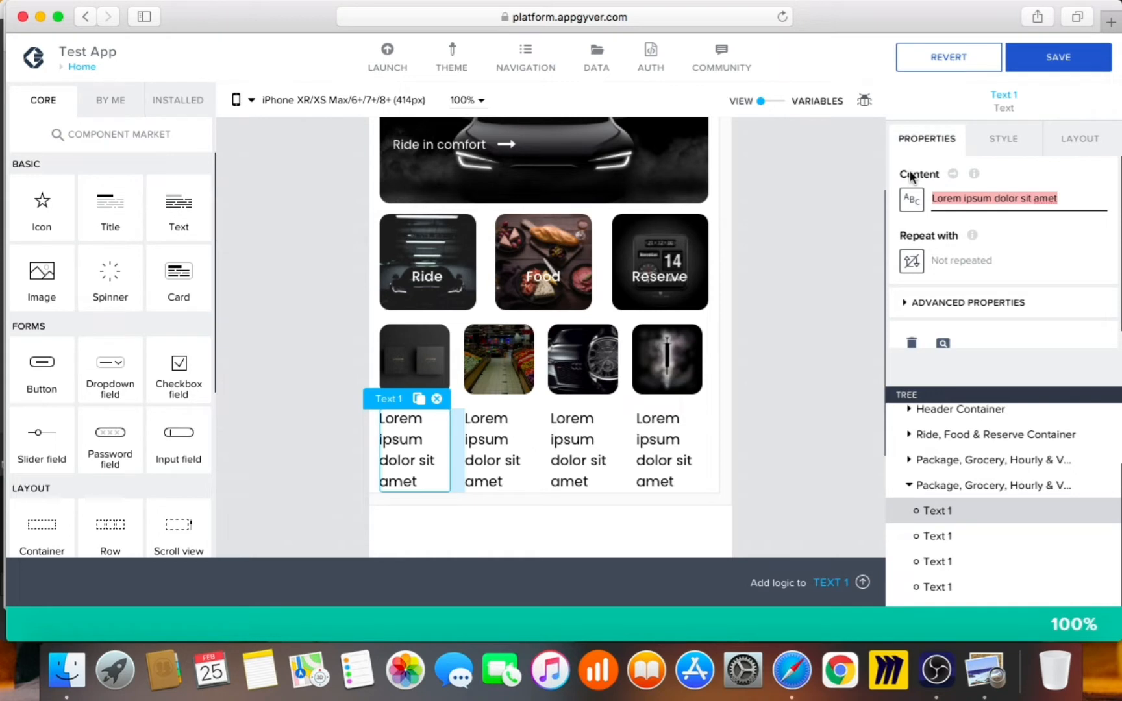
pyautogui.write('Package Text')
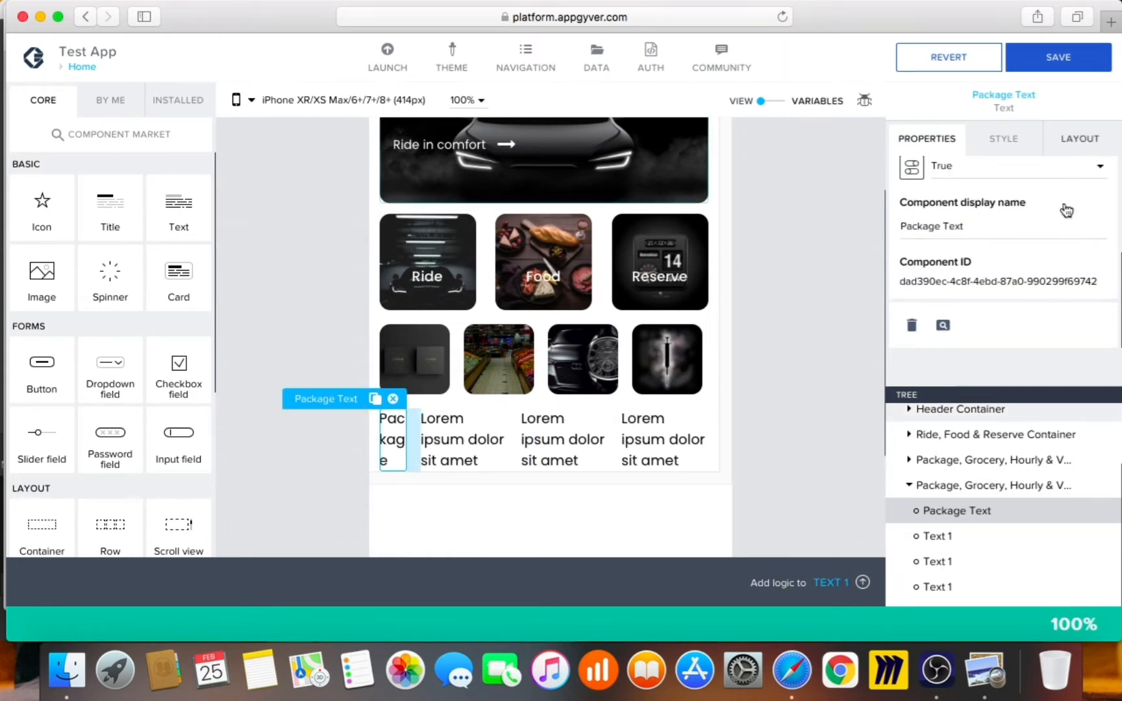
pyautogui.click(1078, 141)
pyautogui.click(1006, 300)
pyautogui.scroll(-4, 1006, 306)
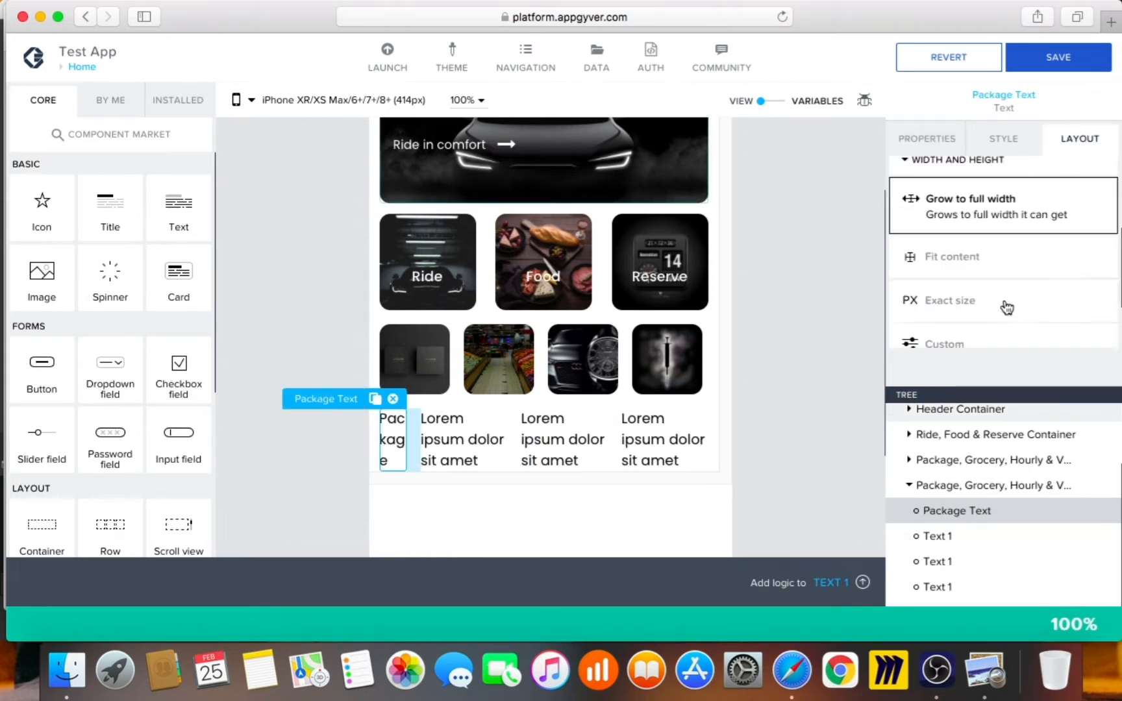
pyautogui.scroll(-2, 1005, 306)
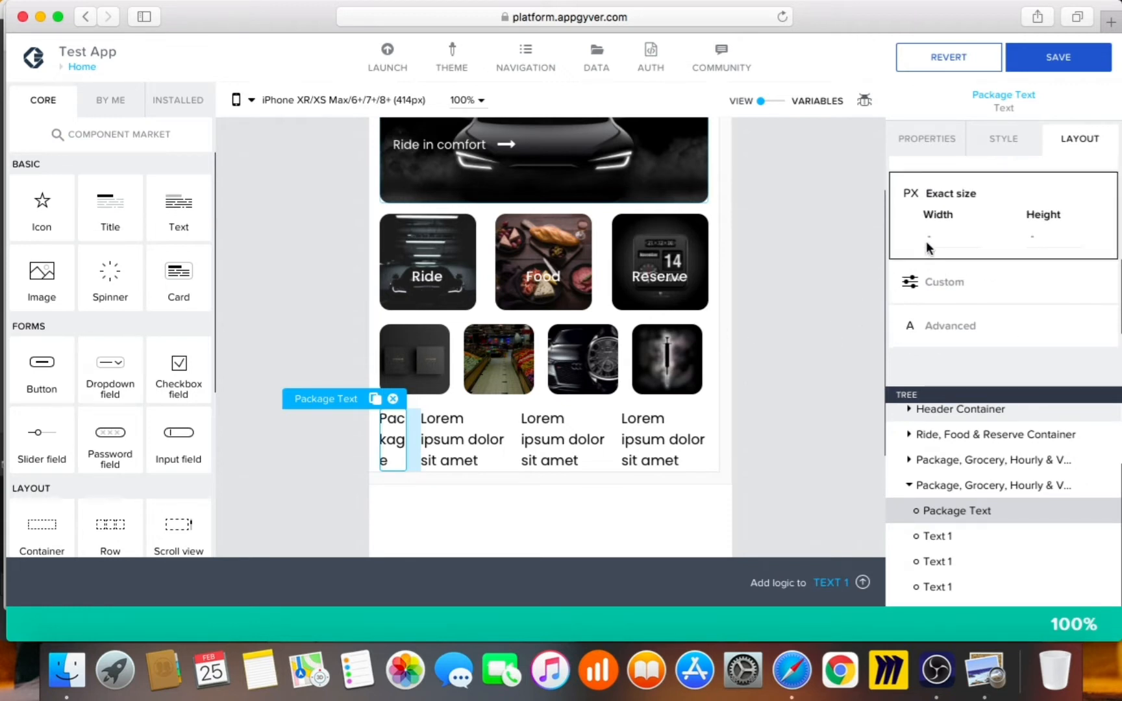
pyautogui.click(928, 239)
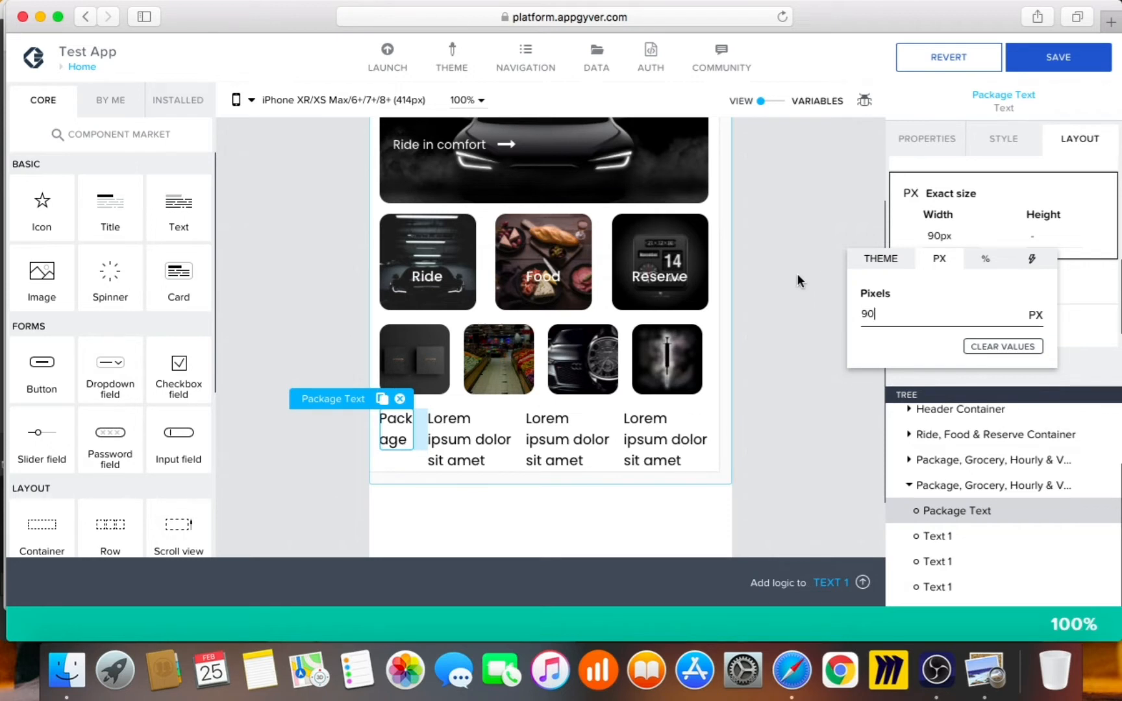
pyautogui.click(827, 487)
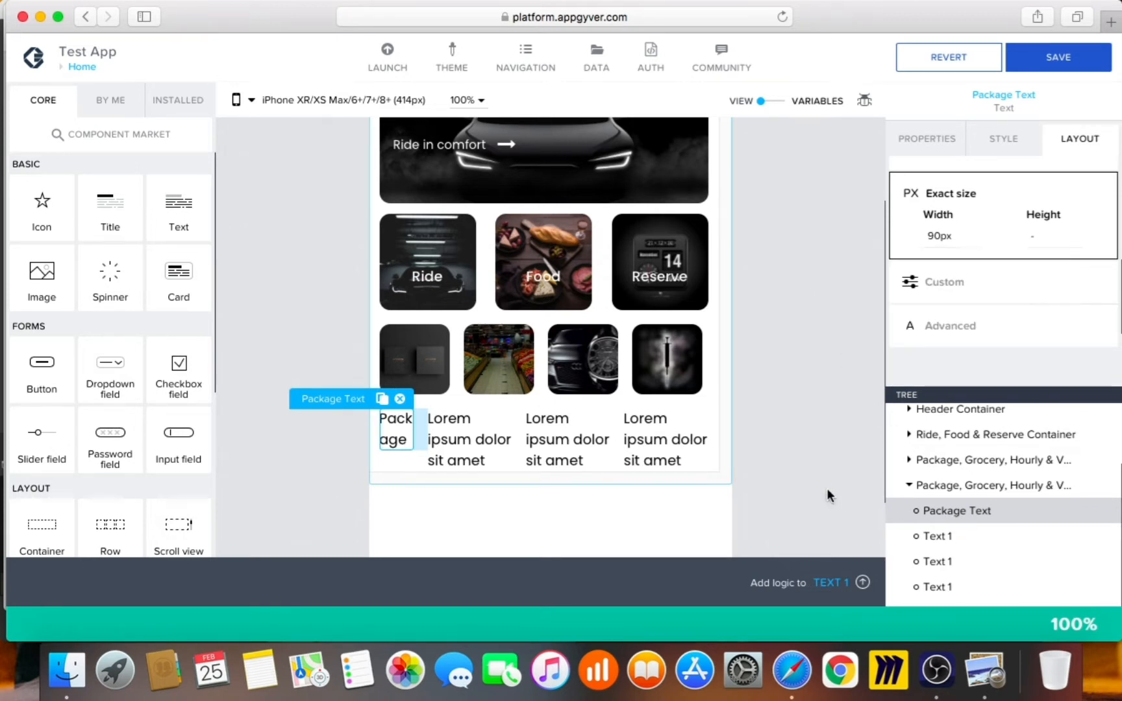
# Give the second label an exact width of 90px
pyautogui.click(971, 533)
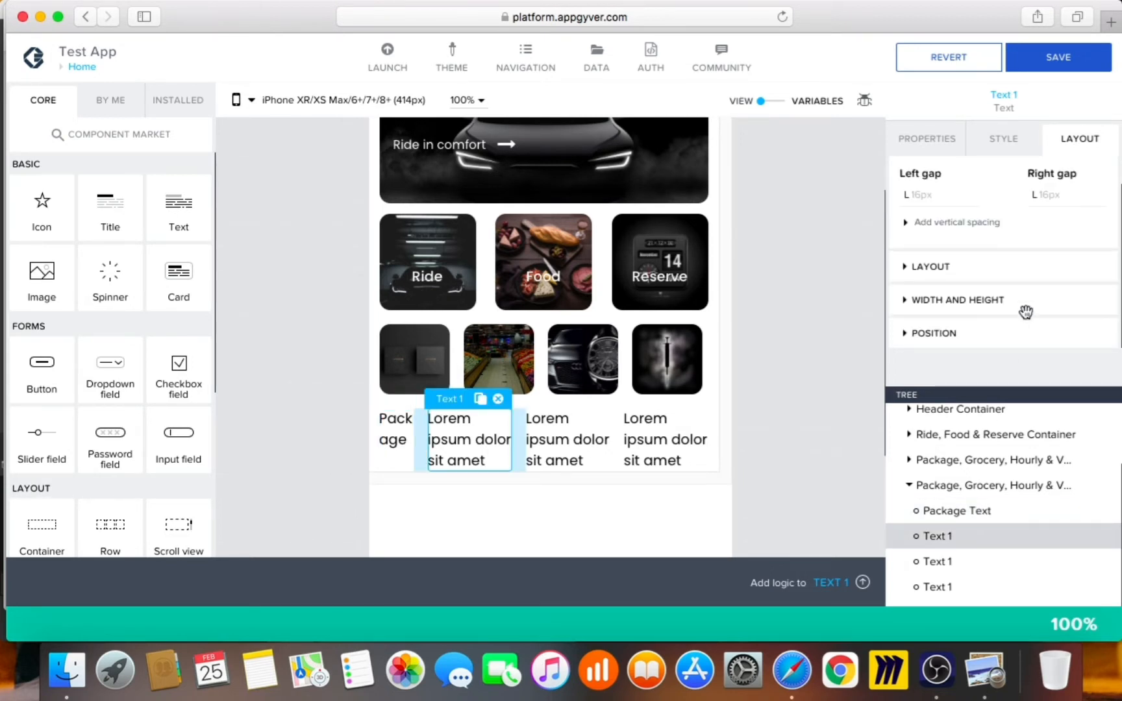
pyautogui.click(973, 302)
pyautogui.click(978, 316)
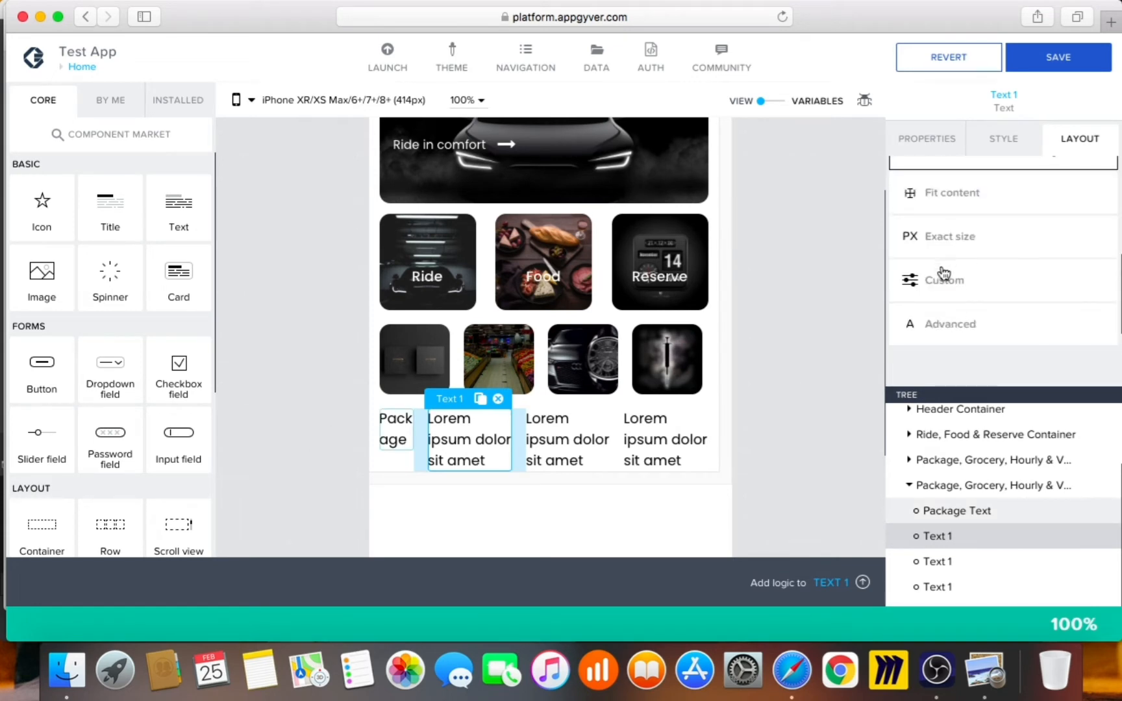
pyautogui.click(945, 284)
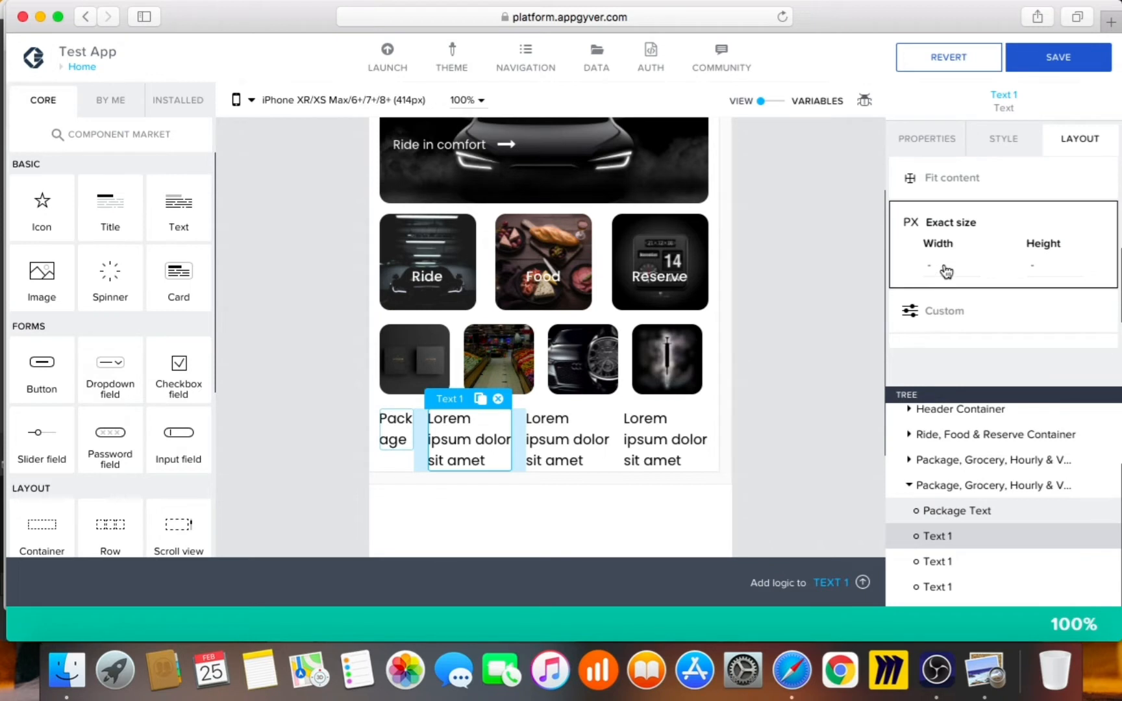
pyautogui.click(942, 271)
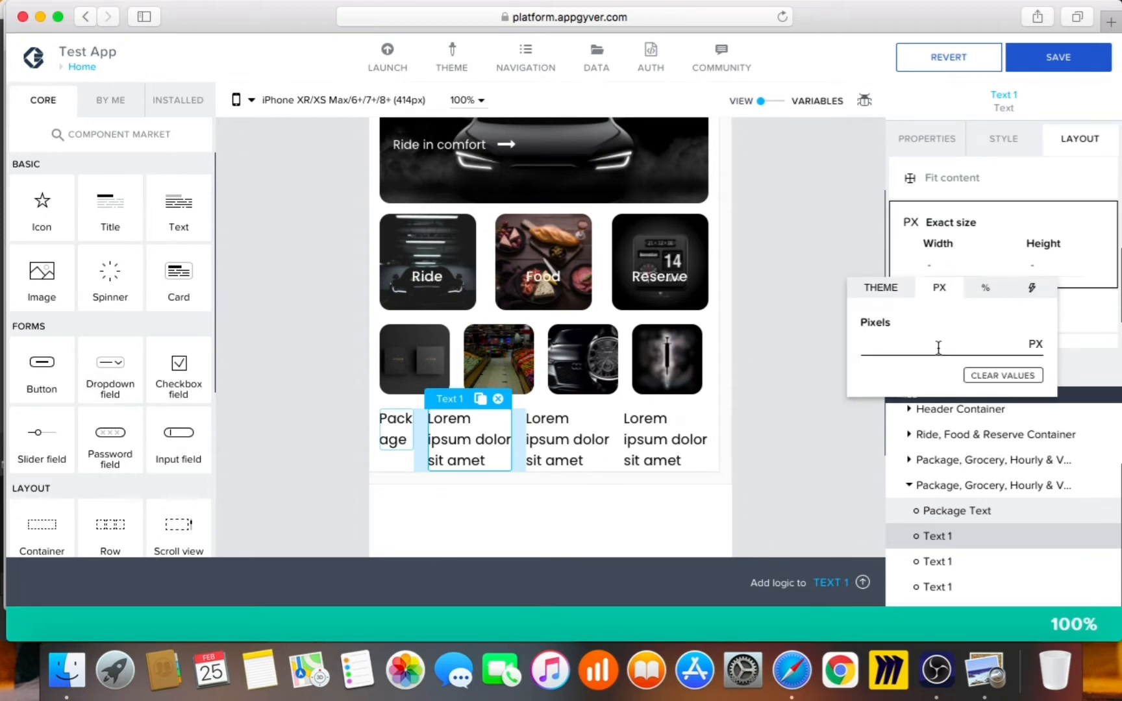
pyautogui.write('90')
pyautogui.click(1011, 139)
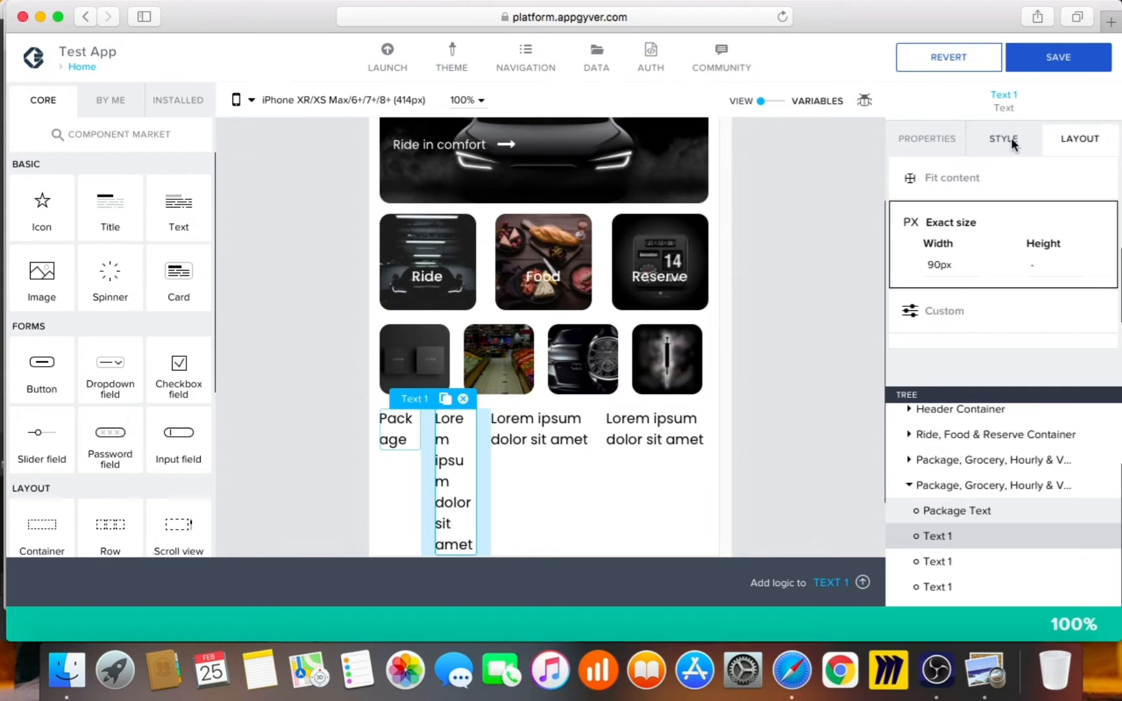
# Set the second label's text to Grocery and rename the component Grocery Text
pyautogui.click(945, 138)
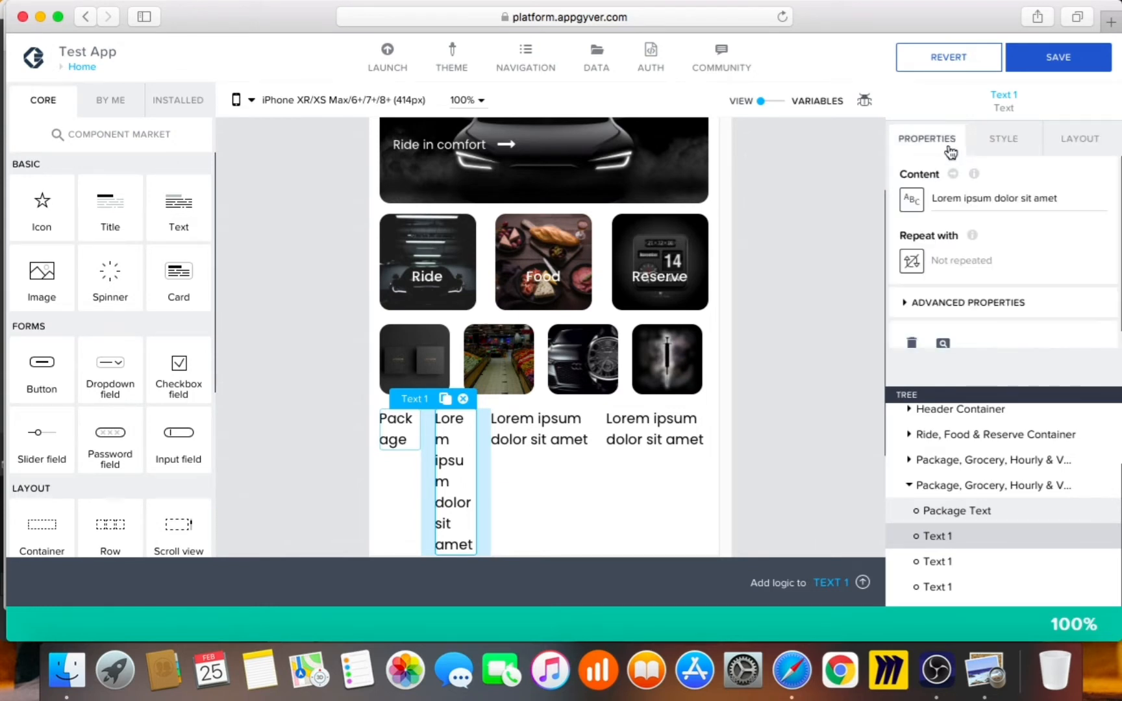
pyautogui.moveTo(1056, 199); pyautogui.dragTo(855, 177)
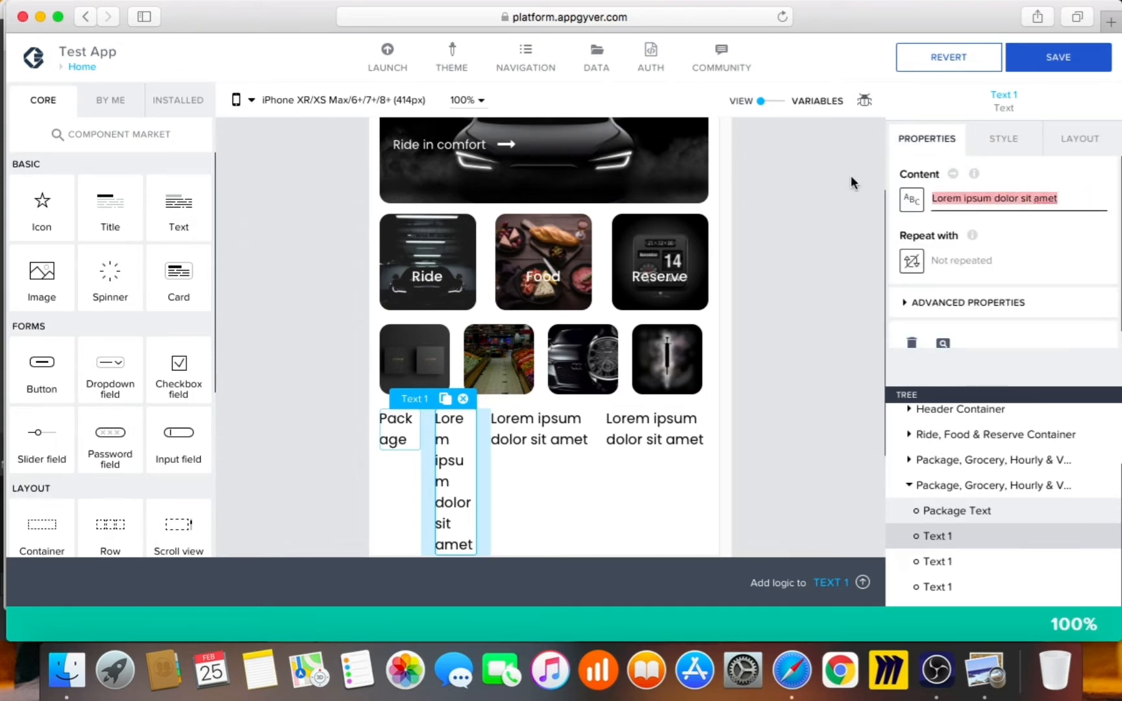
pyautogui.write('Grocery')
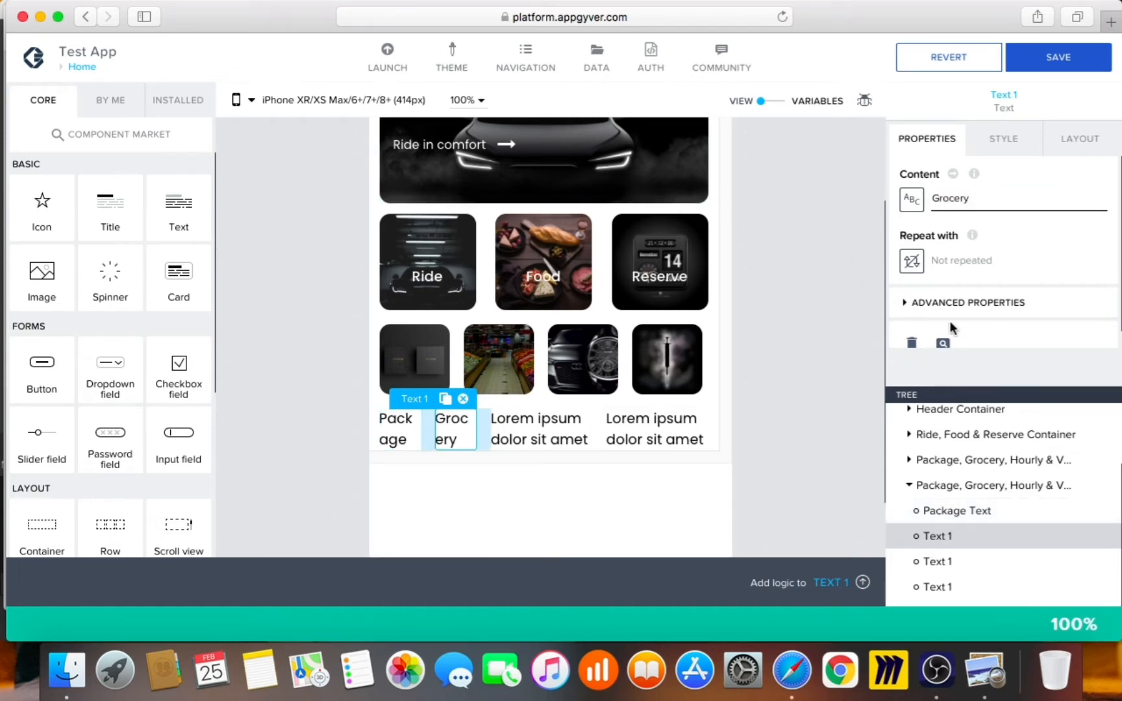
pyautogui.click(965, 306)
pyautogui.scroll(-3, 966, 313)
pyautogui.click(970, 224)
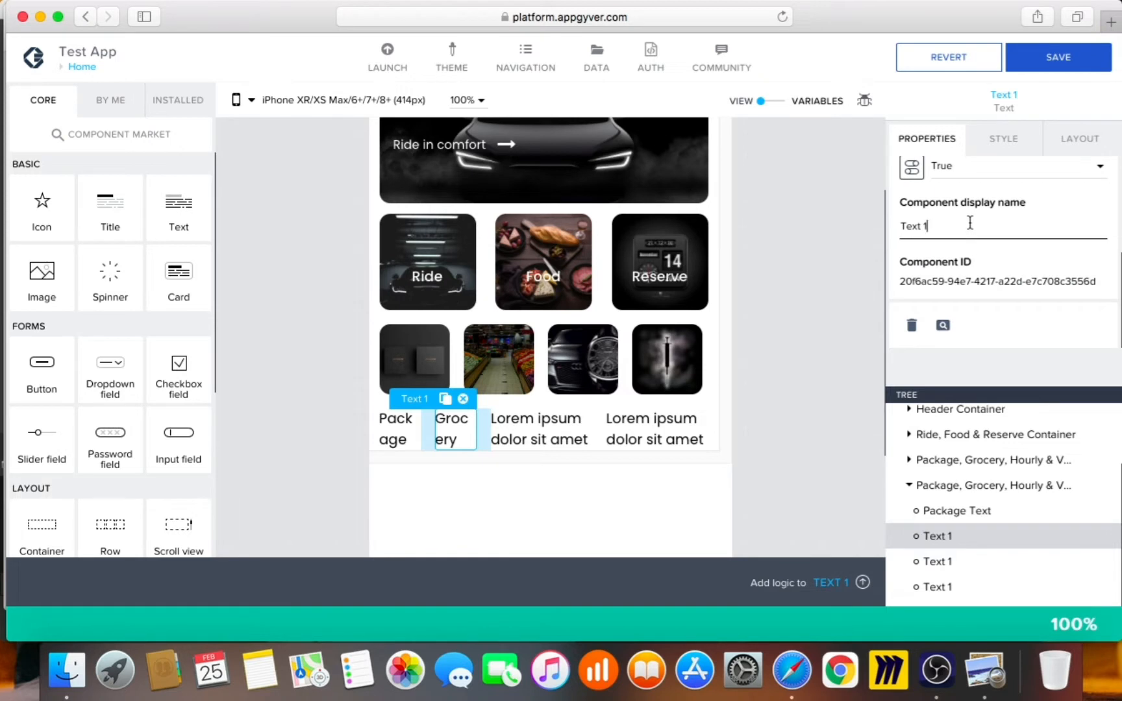
pyautogui.press('BackSpace')
pyautogui.press('BackSpace')
pyautogui.press('super+Left')
pyautogui.write('Groce')
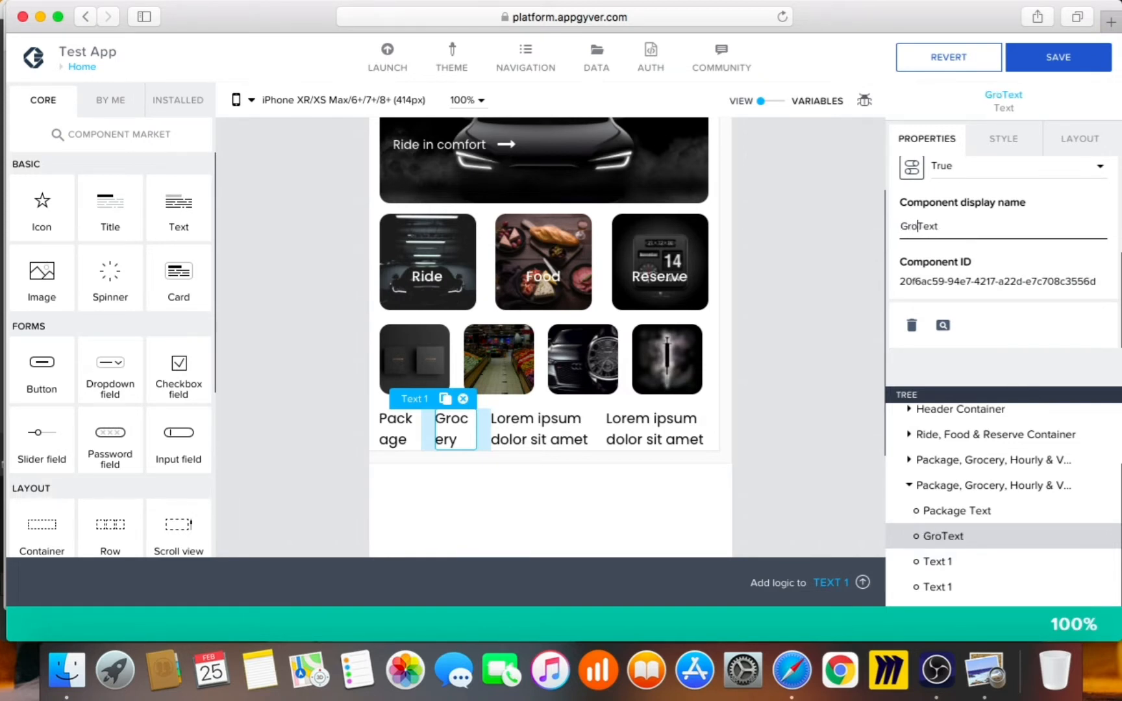
pyautogui.write('ry')
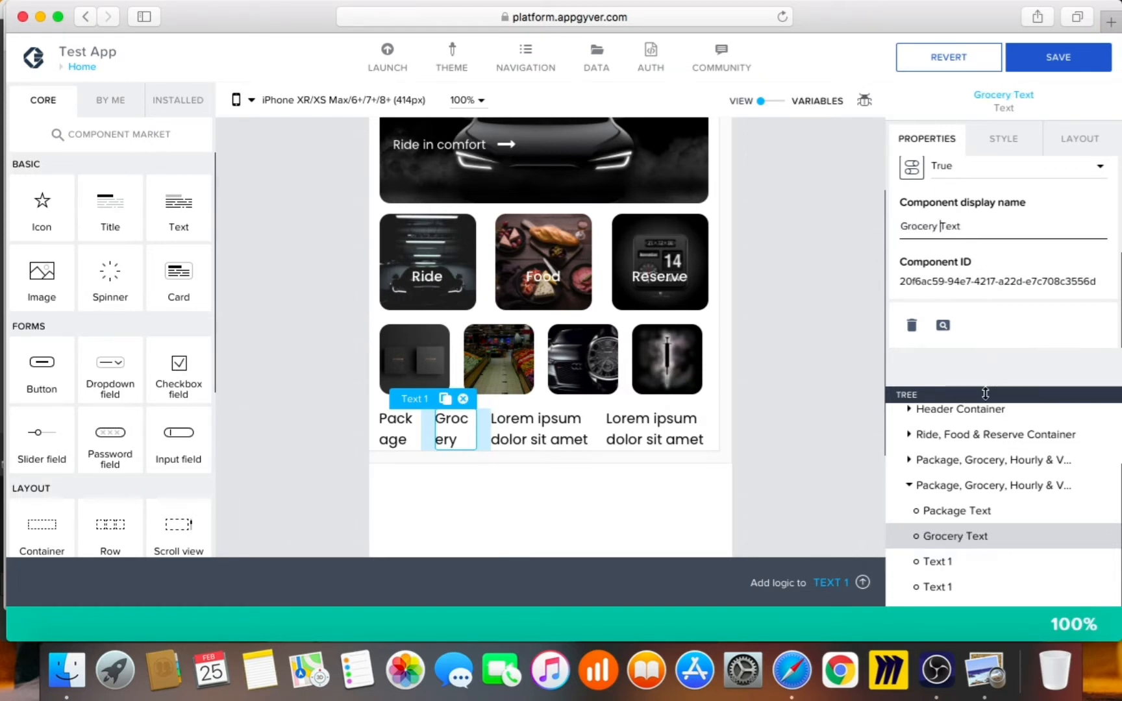
# Set the third label's text to Hourly and rename the component Hourly Text
pyautogui.click(946, 564)
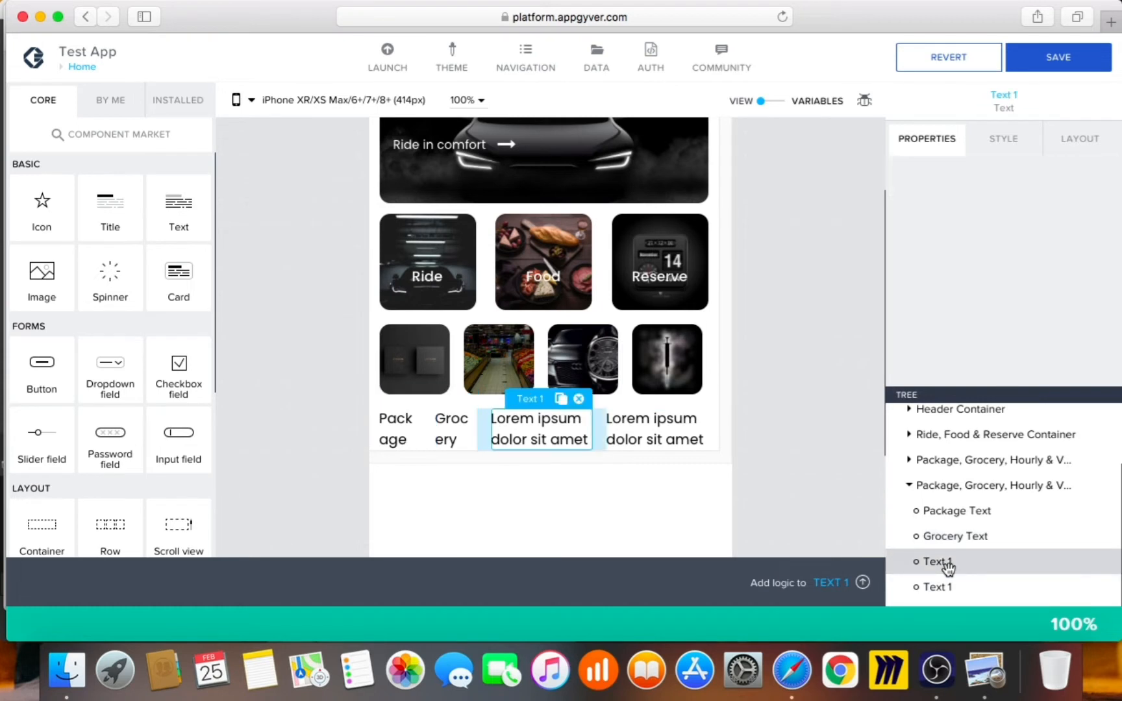
pyautogui.click(988, 195)
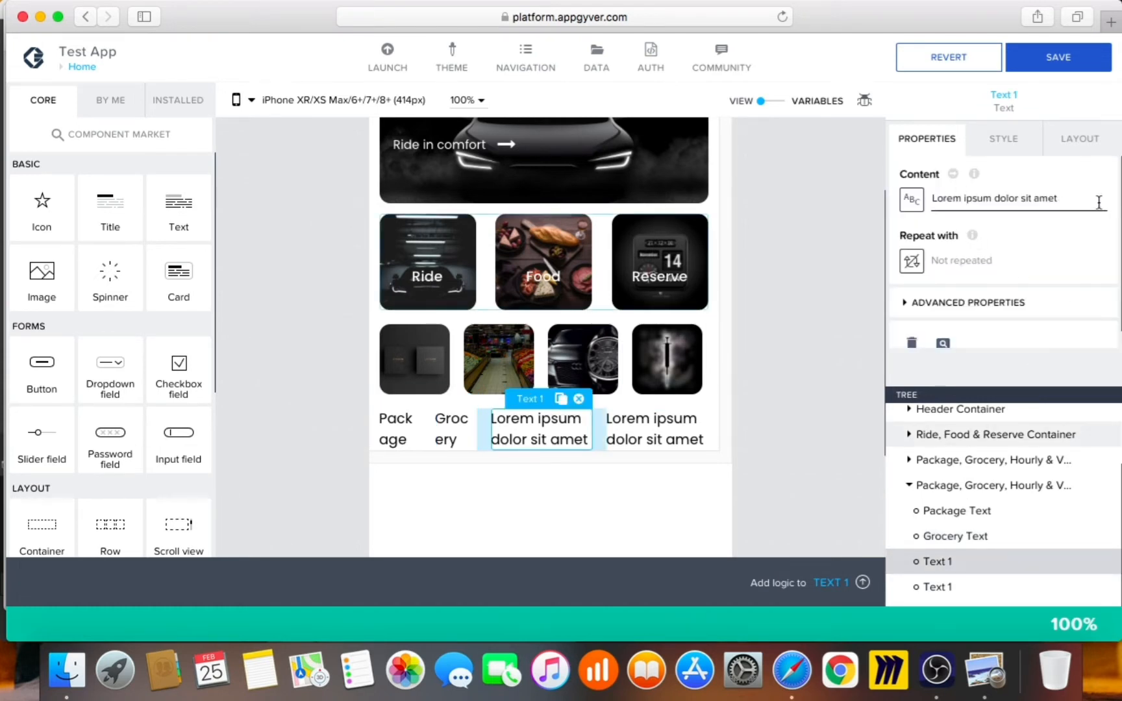
pyautogui.press('super+a')
pyautogui.write('Hourly')
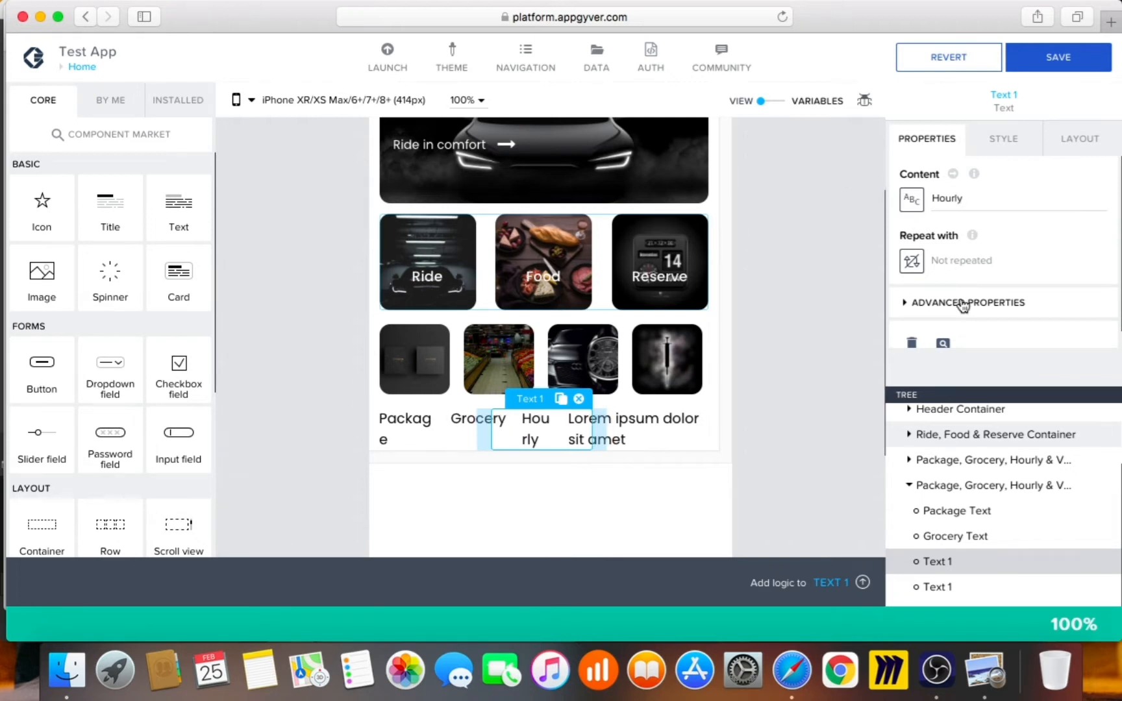
pyautogui.scroll(-3, 963, 302)
pyautogui.click(966, 227)
pyautogui.press('super+a')
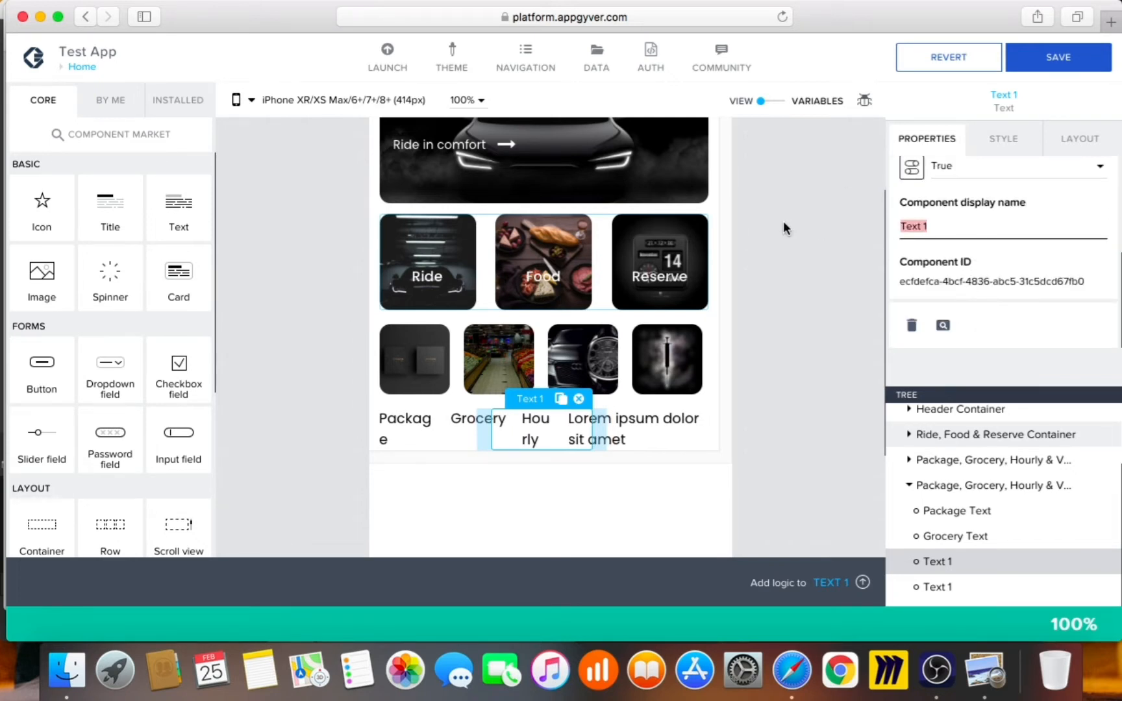
pyautogui.write('Hourly Text')
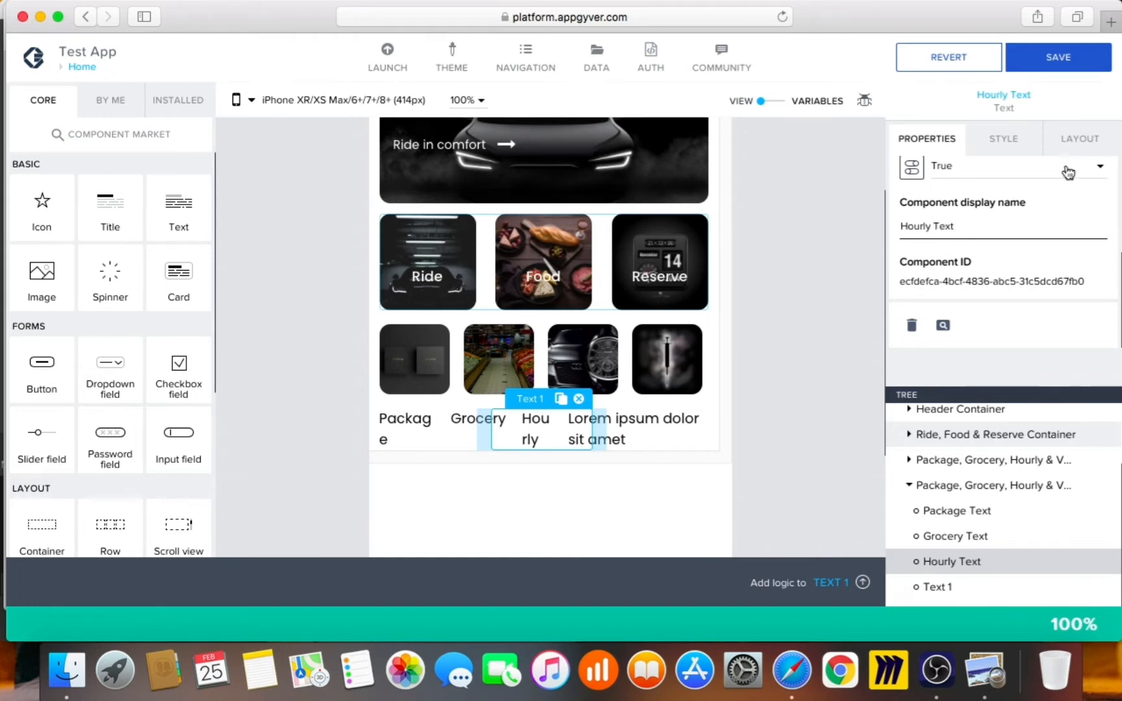
# Give Hourly Text an exact width of 90px
pyautogui.click(1066, 144)
pyautogui.click(975, 313)
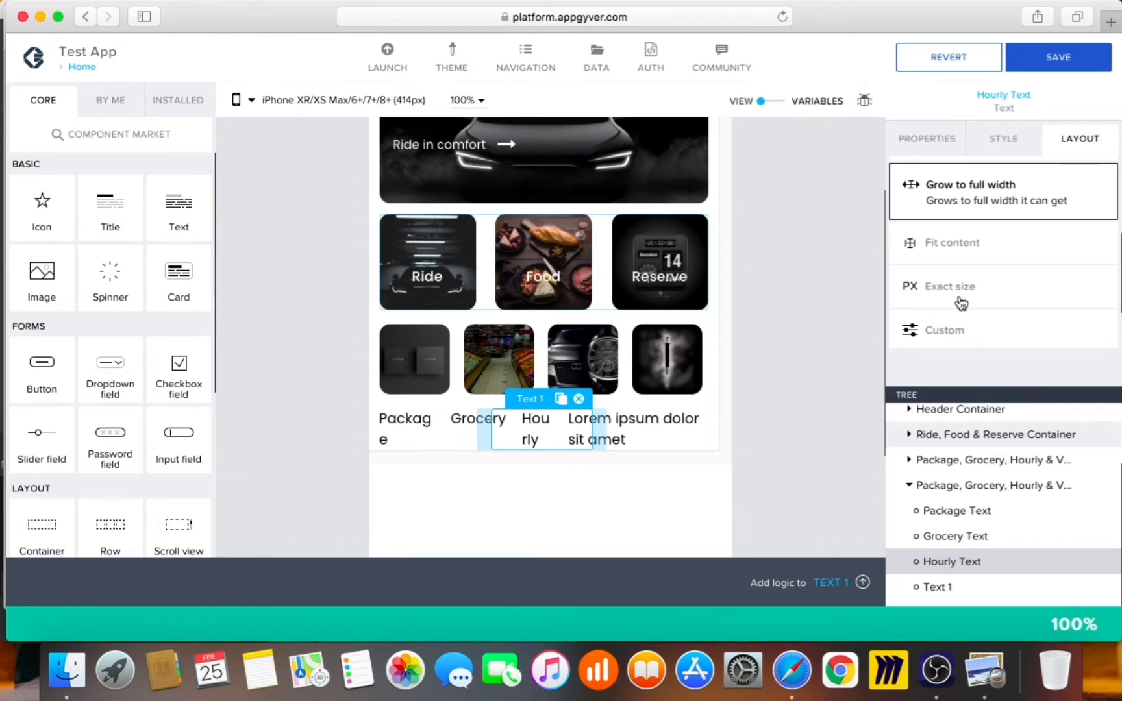
pyautogui.click(957, 304)
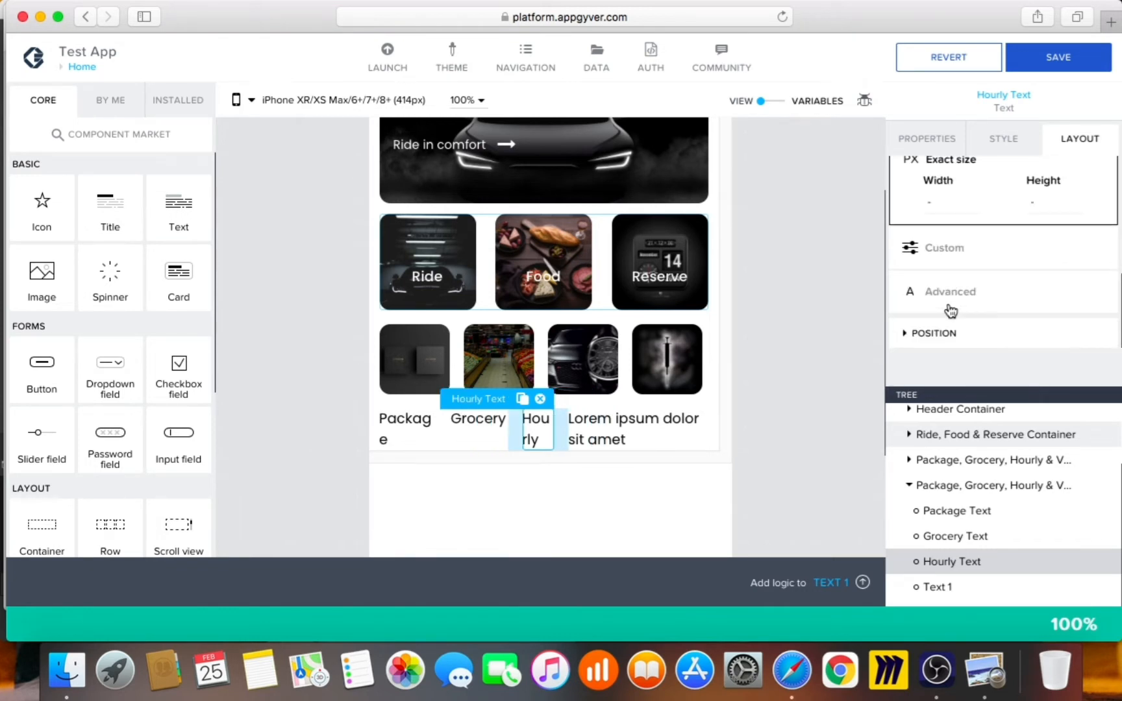
pyautogui.click(935, 202)
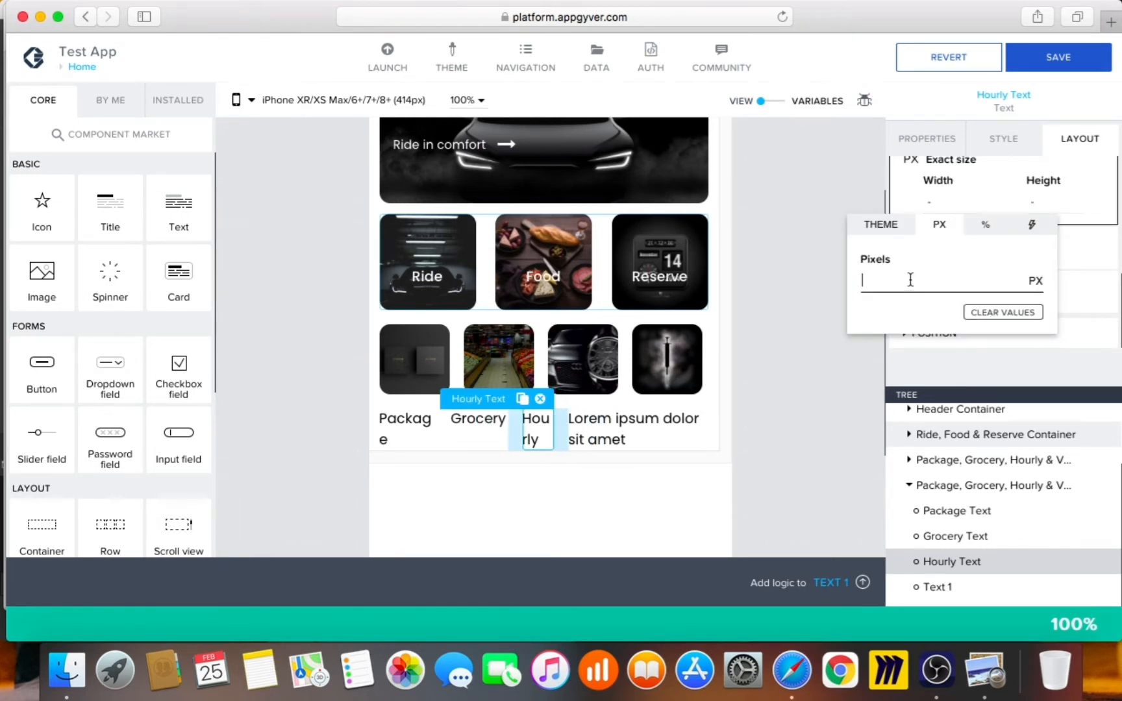
pyautogui.write('90')
pyautogui.click(929, 584)
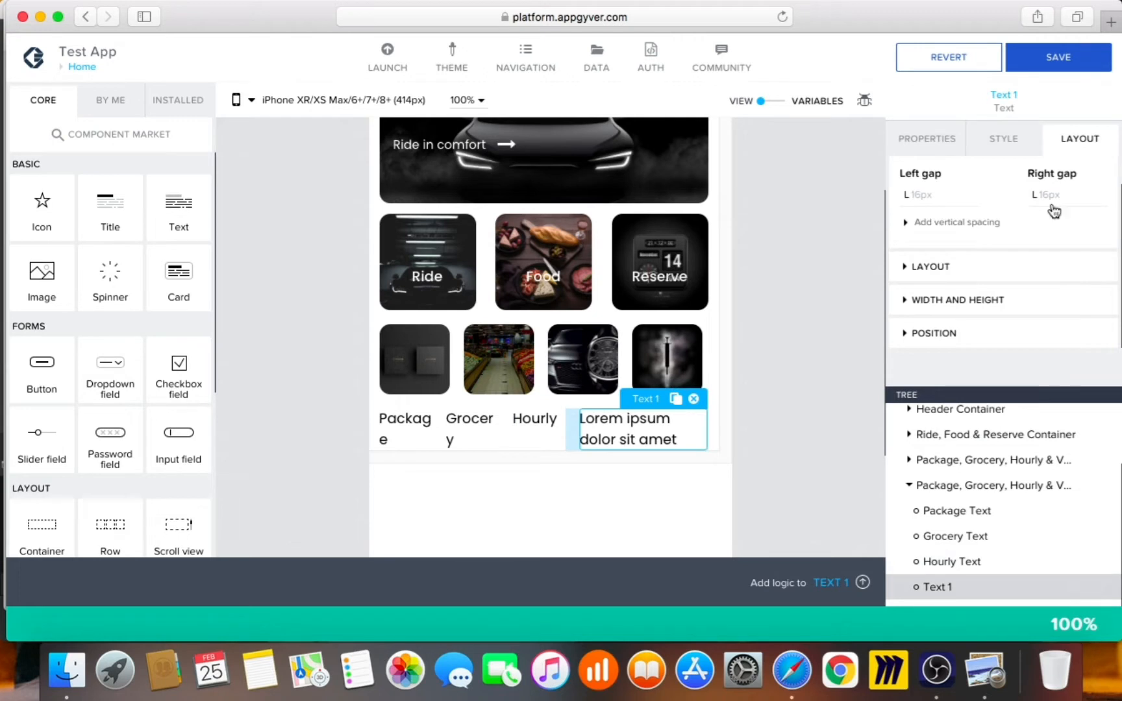
# Set the fourth label's text to Vaccine and rename the component Vaccine Text
pyautogui.click(922, 138)
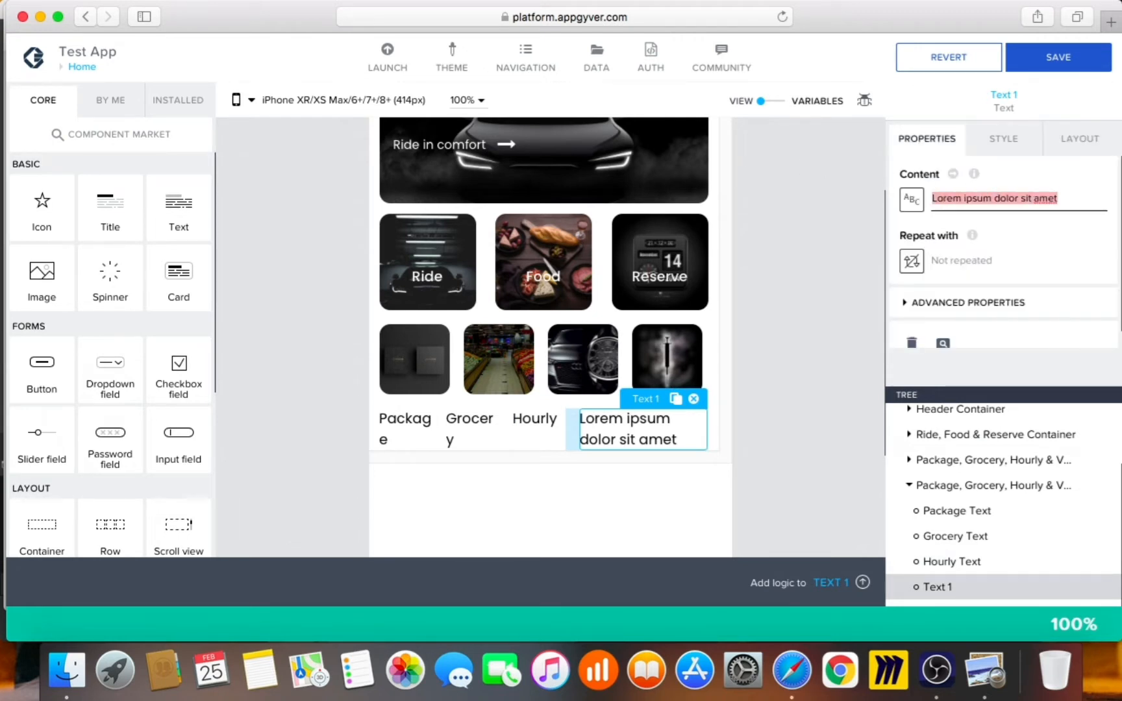
pyautogui.write('Vaccine')
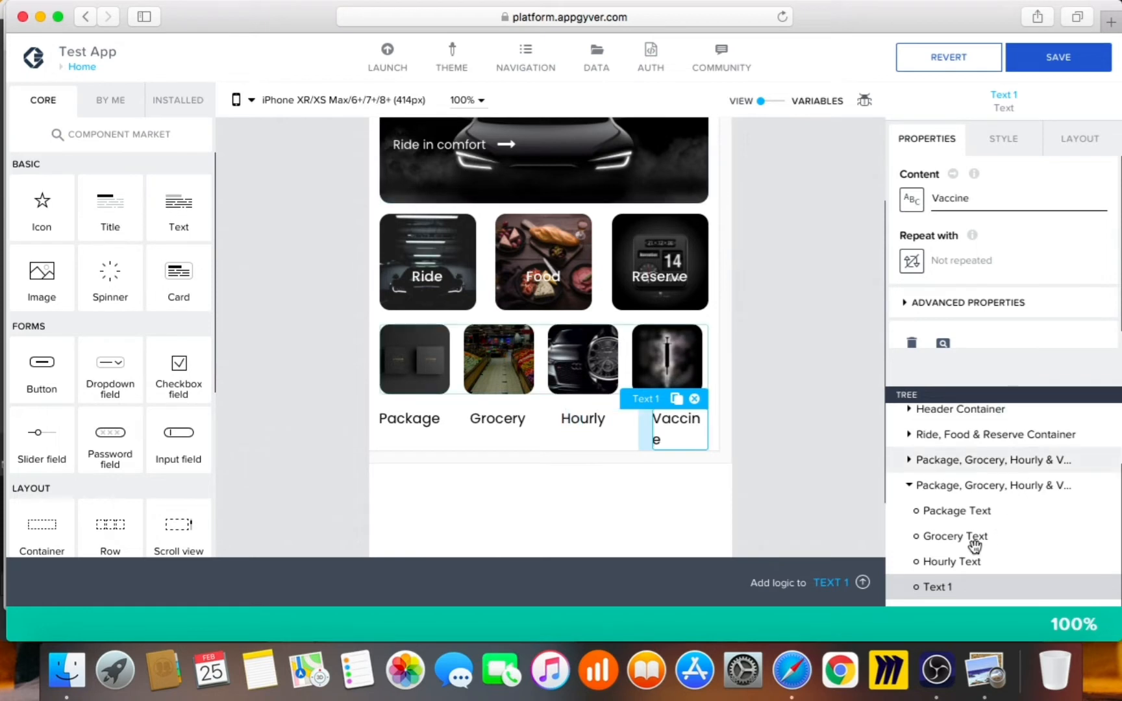
pyautogui.click(997, 304)
pyautogui.scroll(-3, 997, 289)
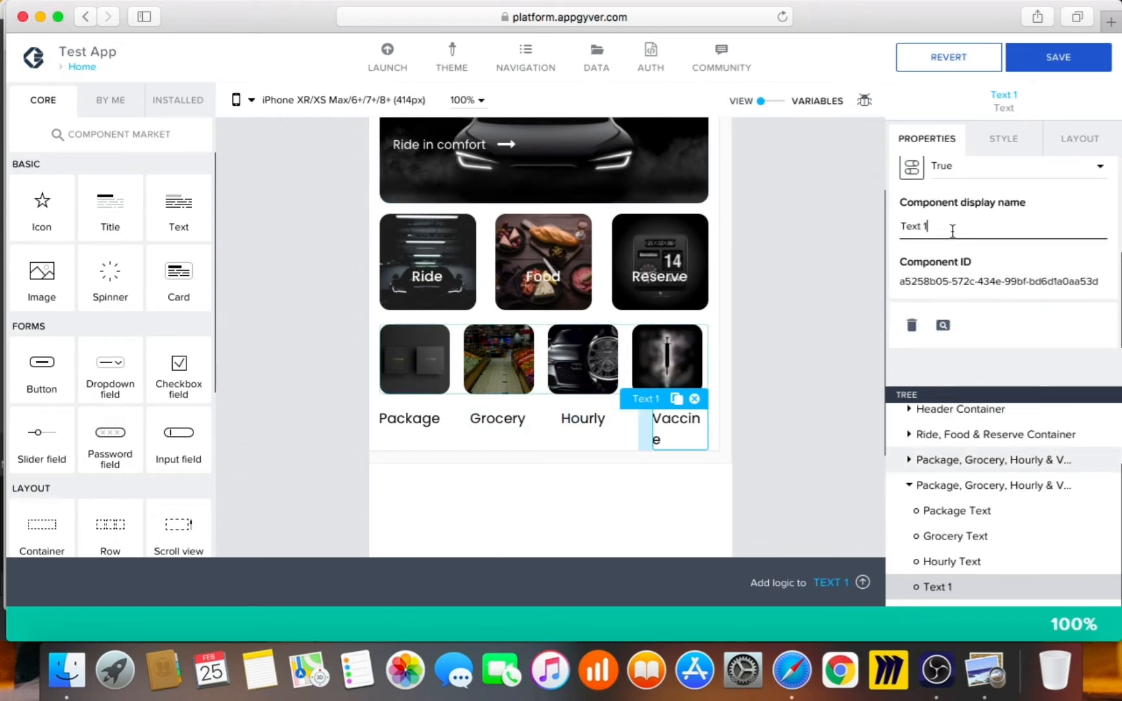
pyautogui.press('BackSpace')
pyautogui.press('BackSpace')
pyautogui.press('super+Left')
pyautogui.write('Vaccine')
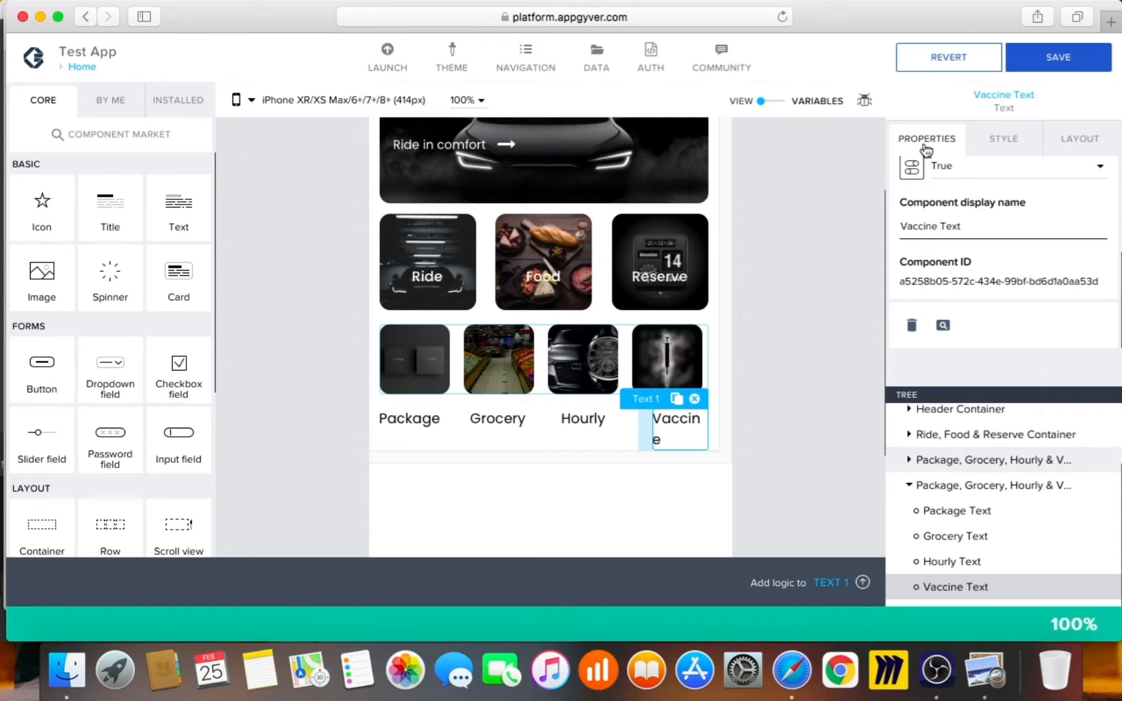
# Give Vaccine Text an exact width of 90px
pyautogui.click(1081, 138)
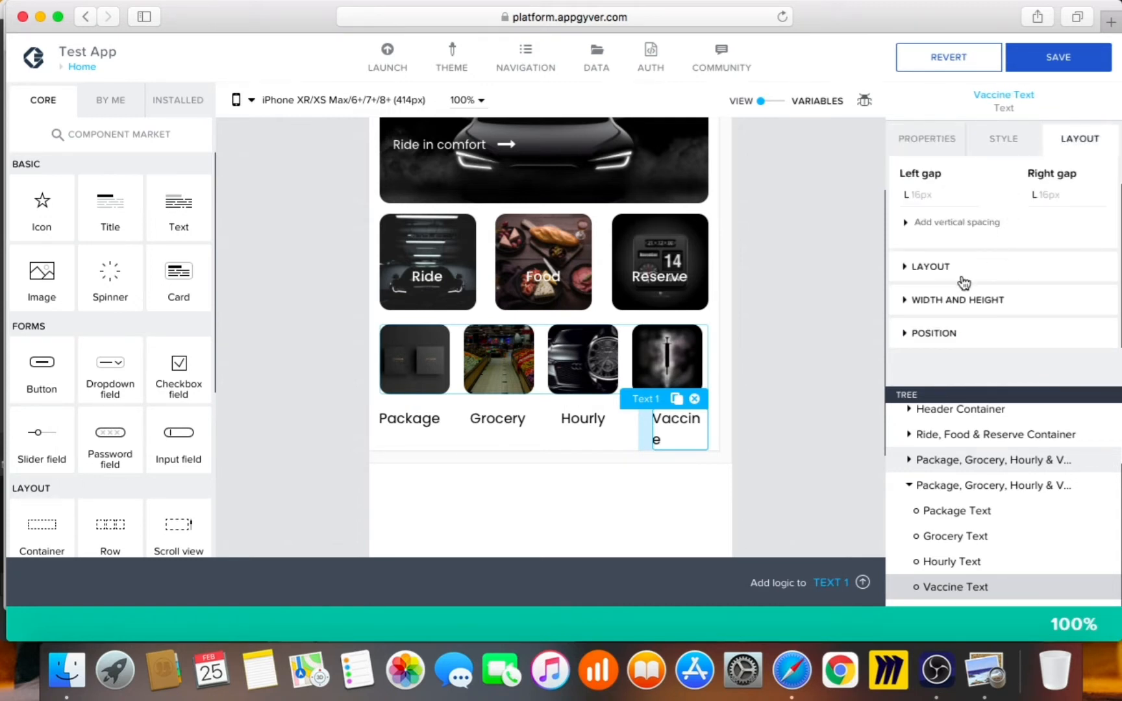
pyautogui.click(959, 299)
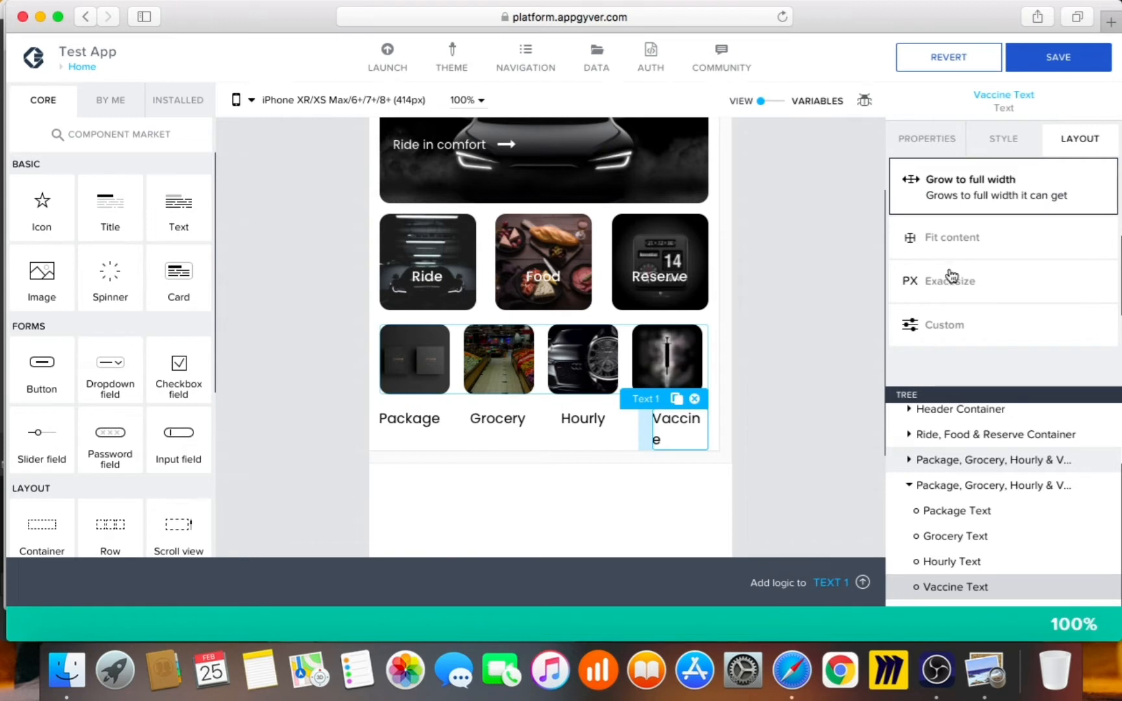
pyautogui.click(967, 276)
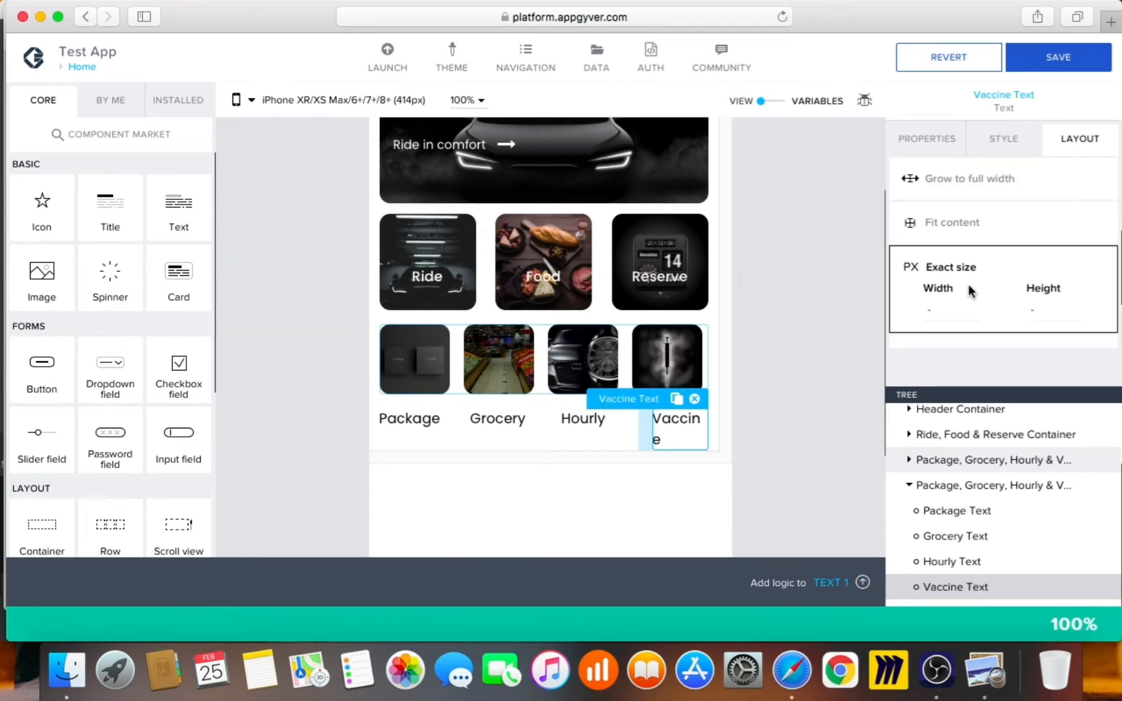
pyautogui.click(936, 311)
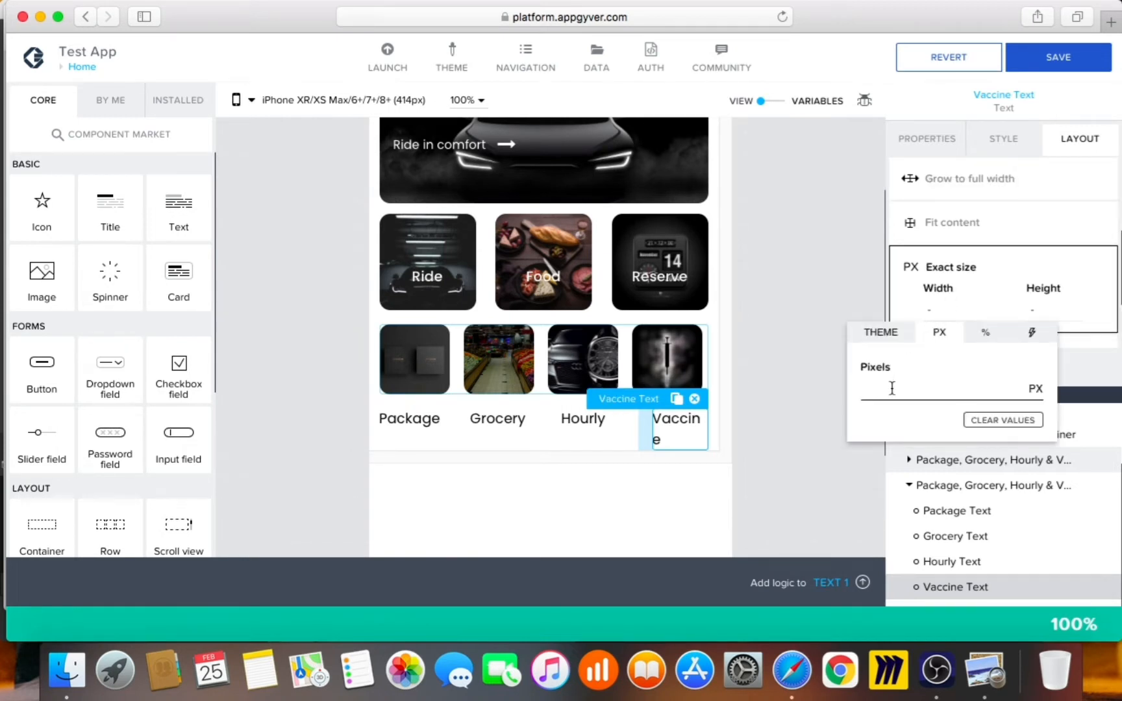
pyautogui.write('90')
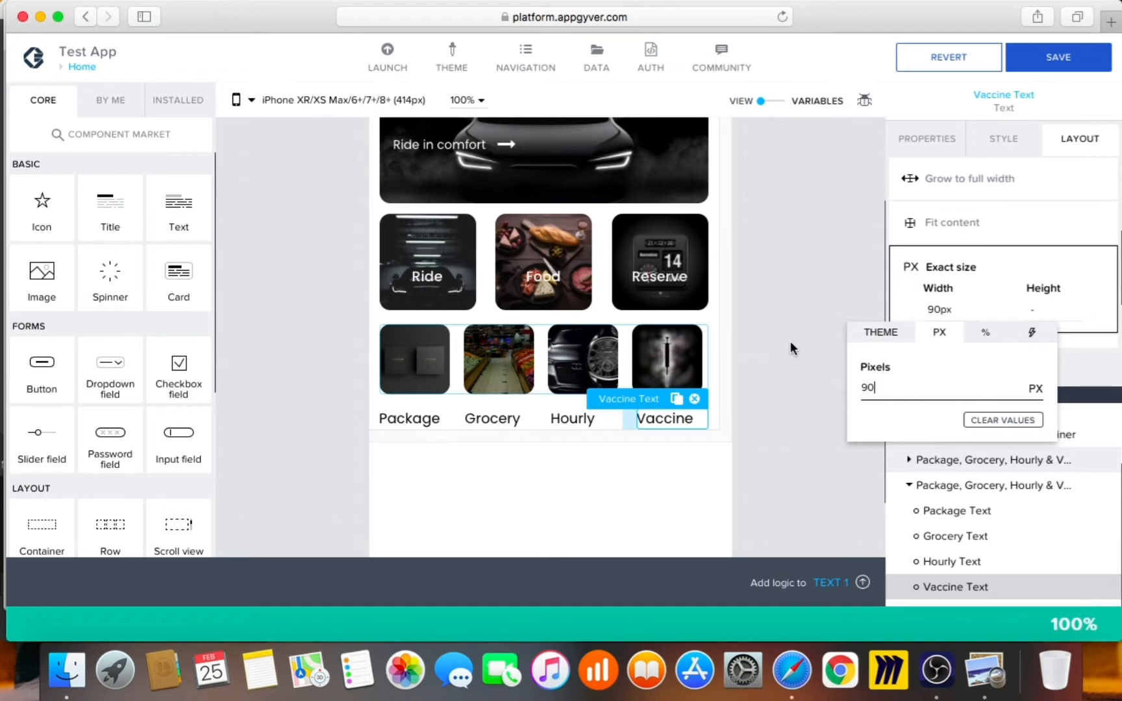
pyautogui.click(935, 482)
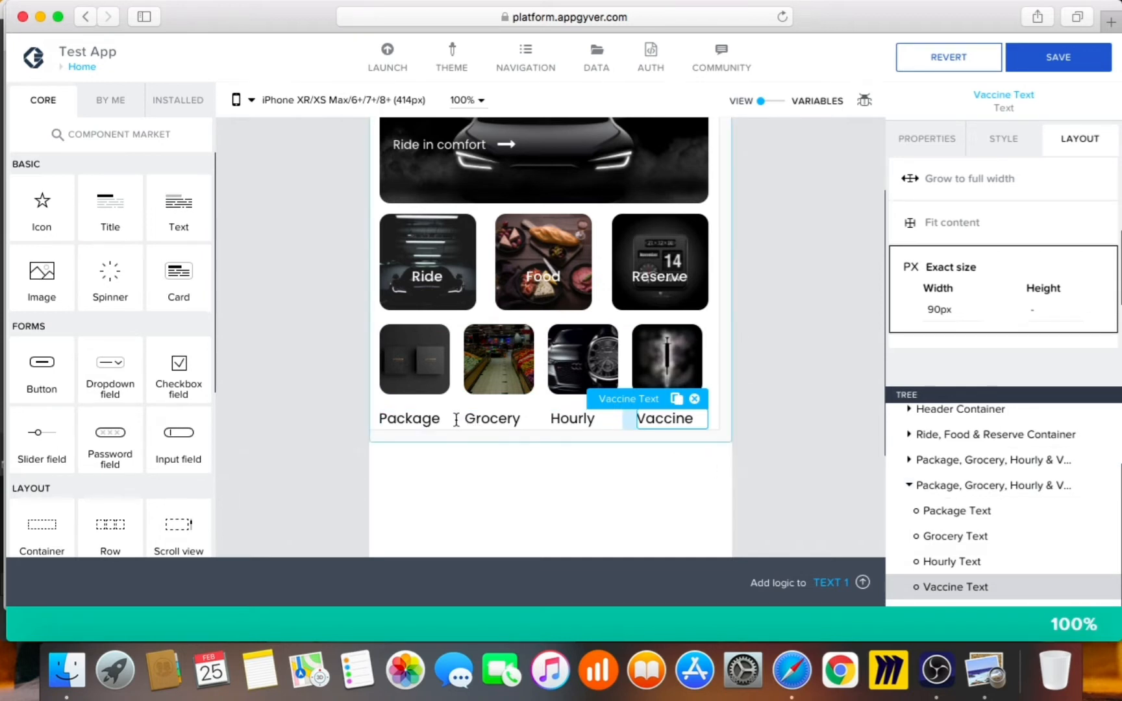
# Compare with the Uber screenshot and set the label container's top gap to XS (4px)
pyautogui.click(958, 487)
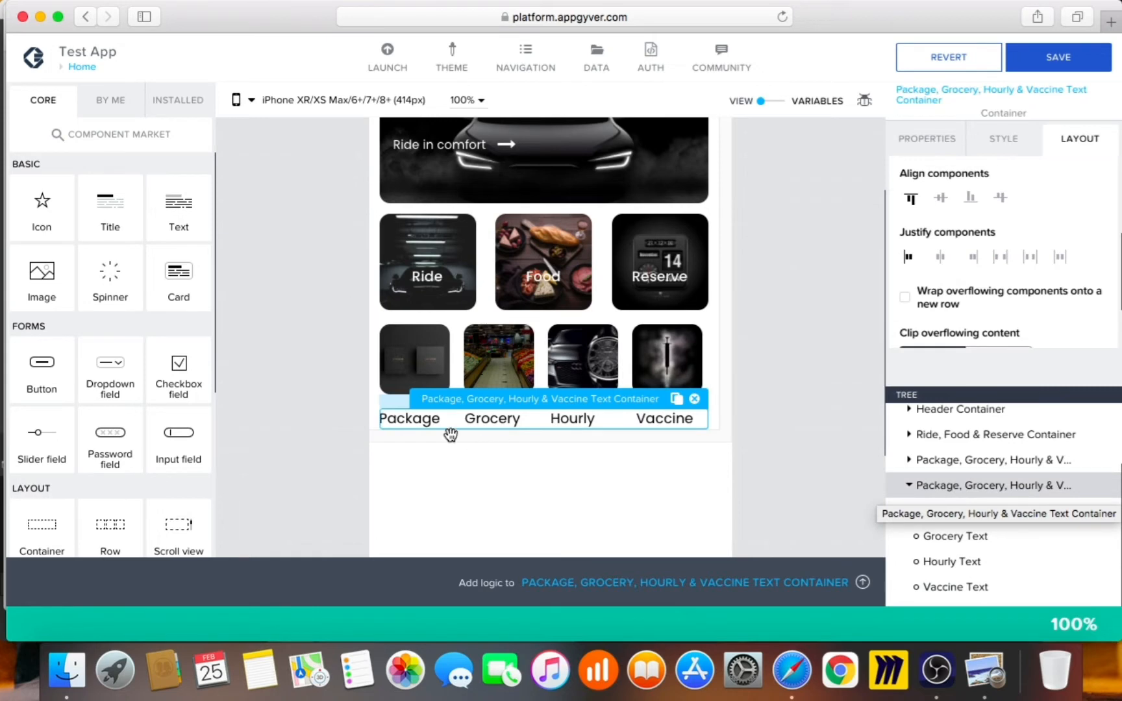
pyautogui.click(986, 670)
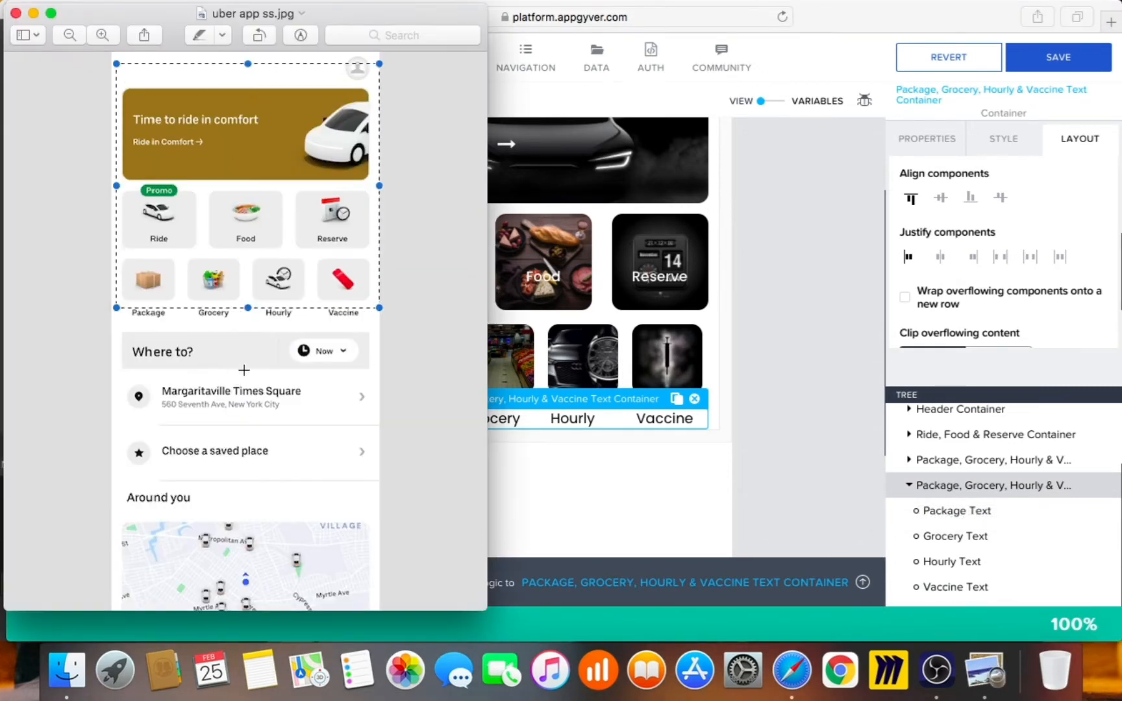
pyautogui.click(772, 430)
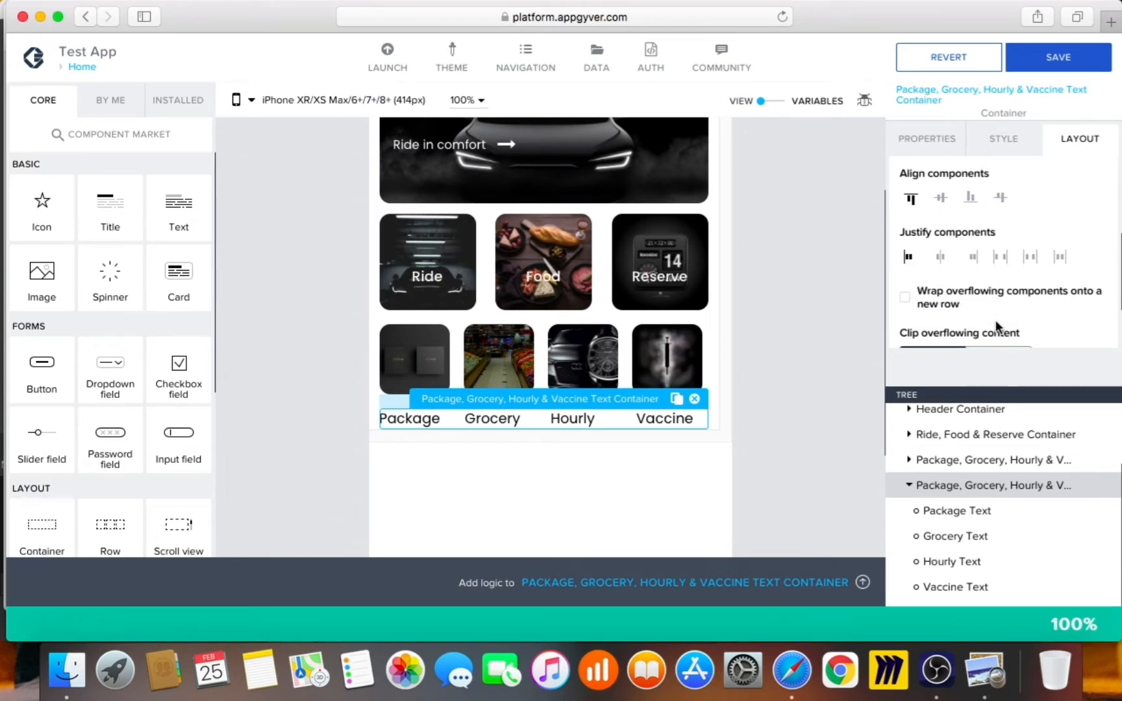
pyautogui.scroll(5, 1052, 263)
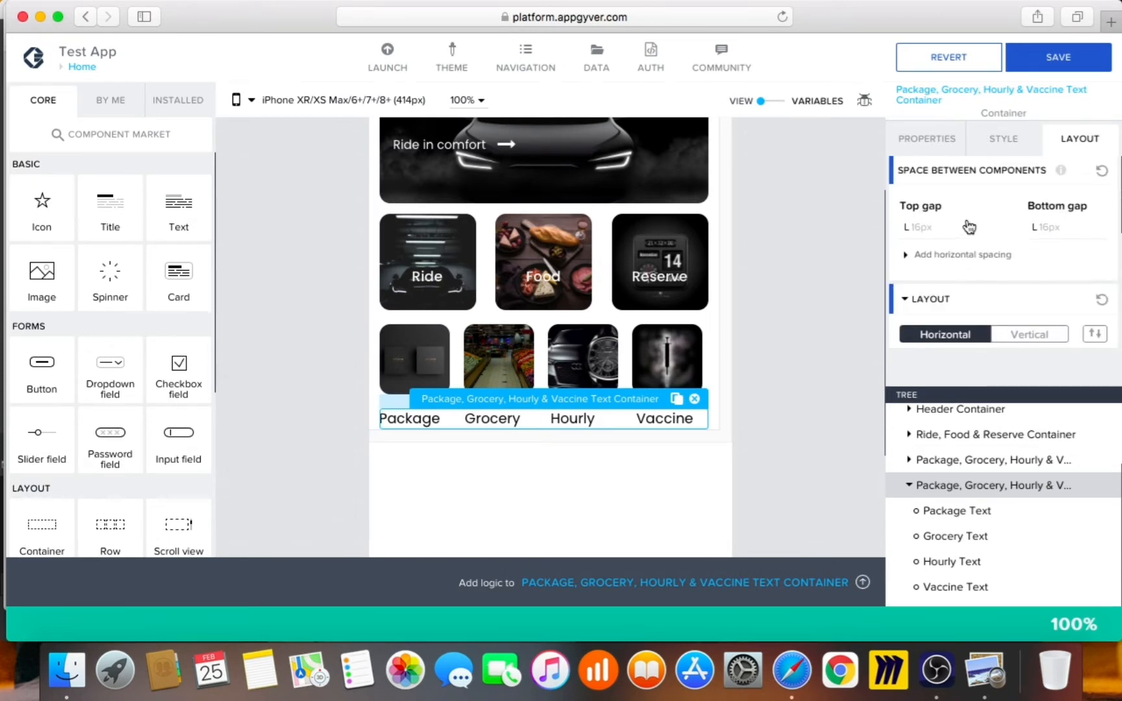
pyautogui.click(927, 226)
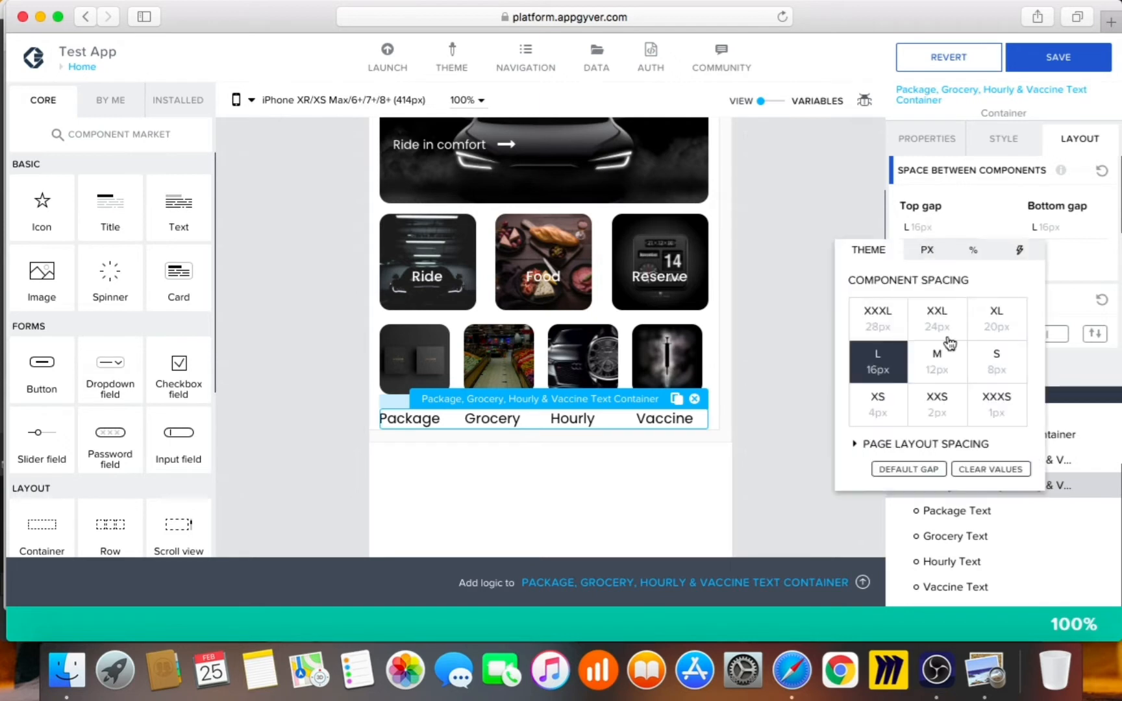
pyautogui.click(880, 403)
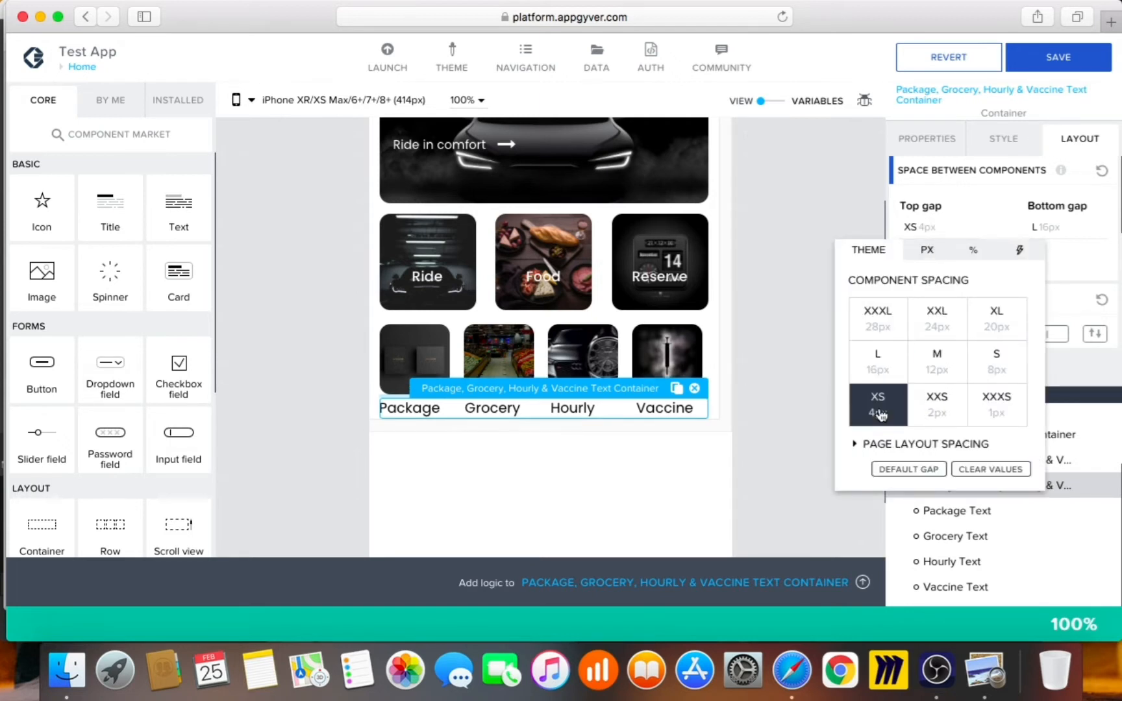
pyautogui.click(753, 343)
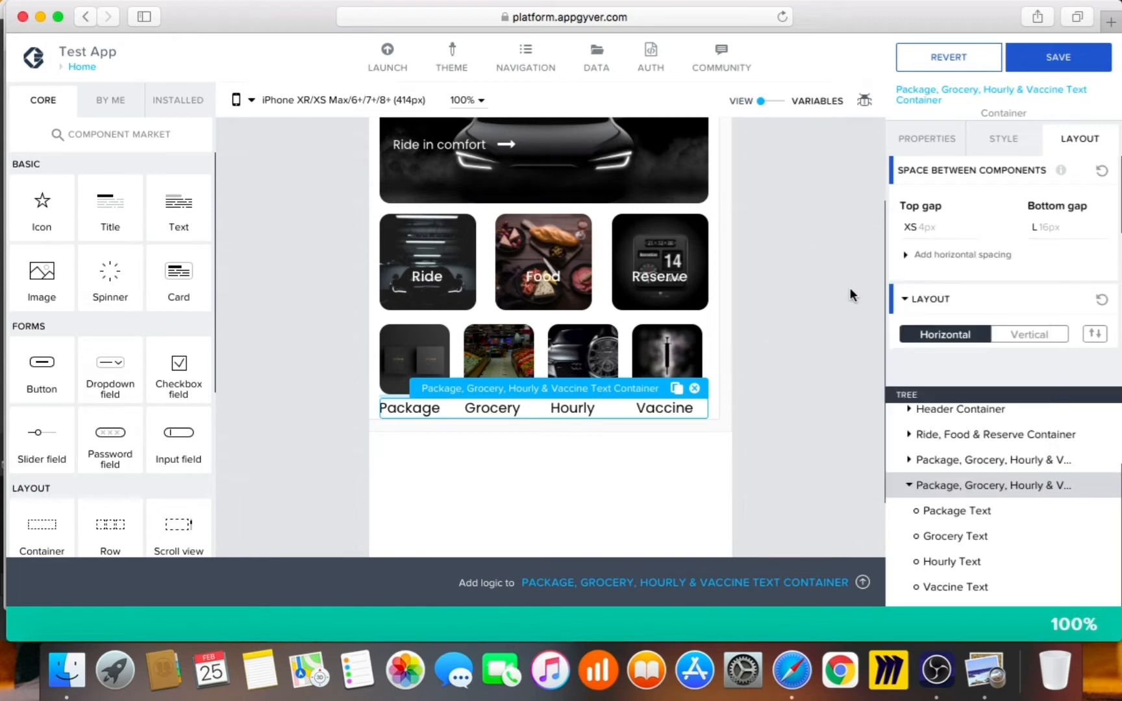
pyautogui.click(950, 504)
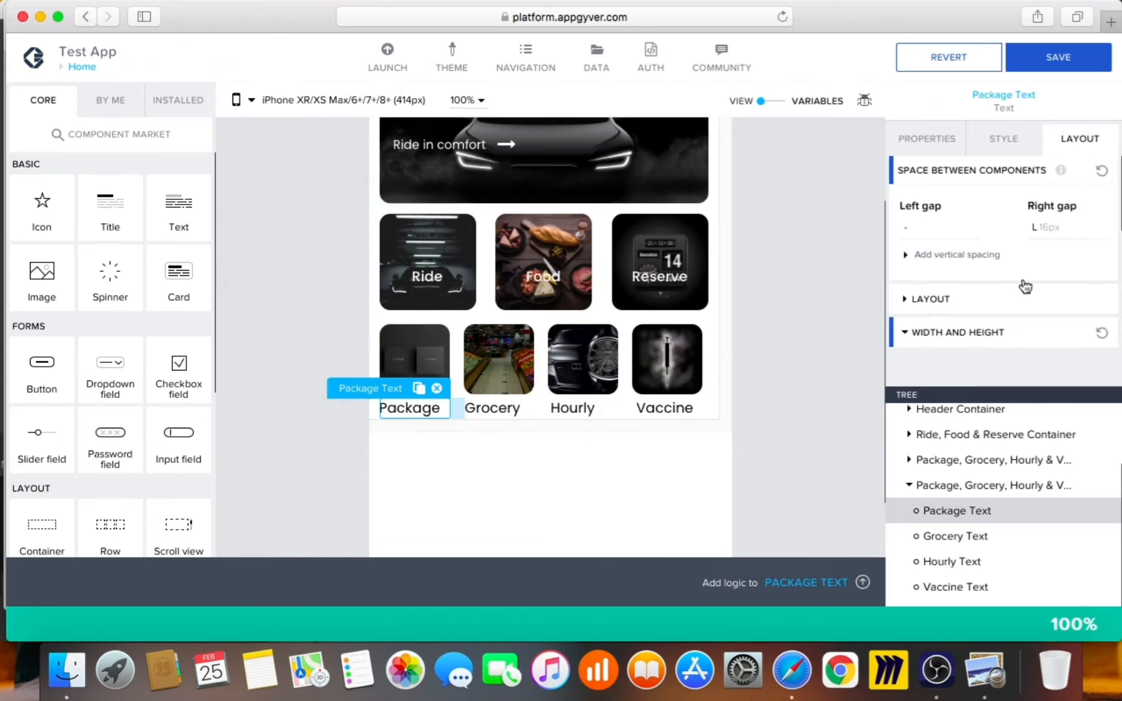
pyautogui.scroll(-1, 1000, 325)
pyautogui.scroll(-5, 1001, 325)
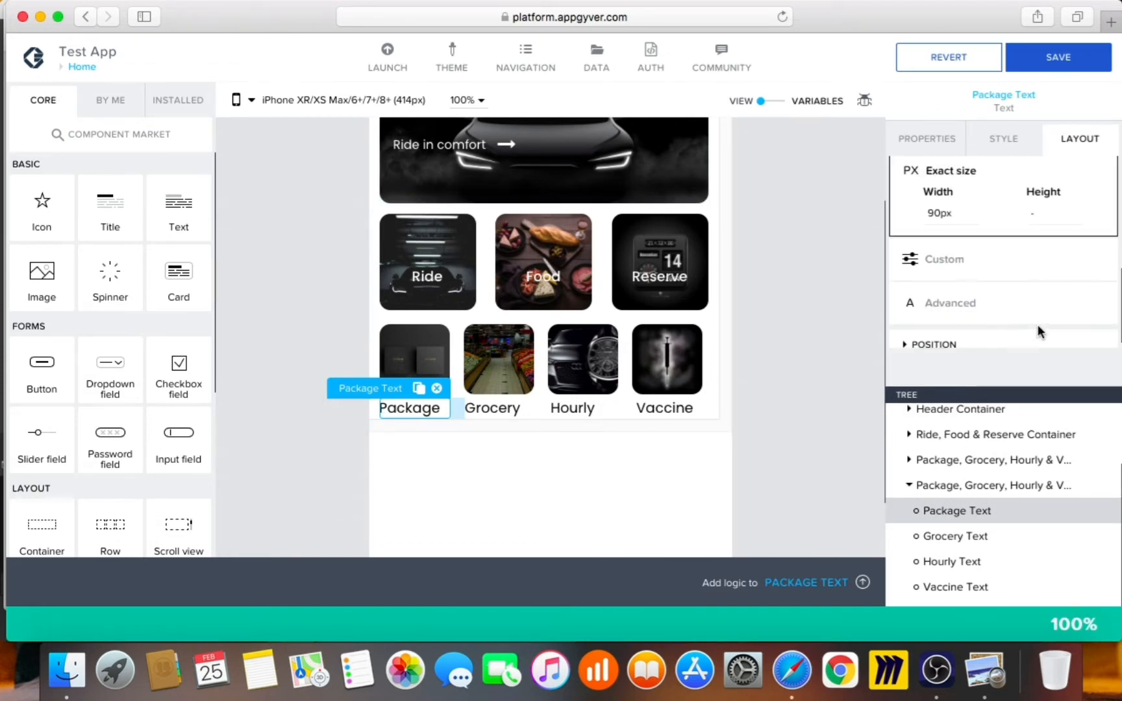
pyautogui.click(998, 332)
pyautogui.scroll(-5, 994, 308)
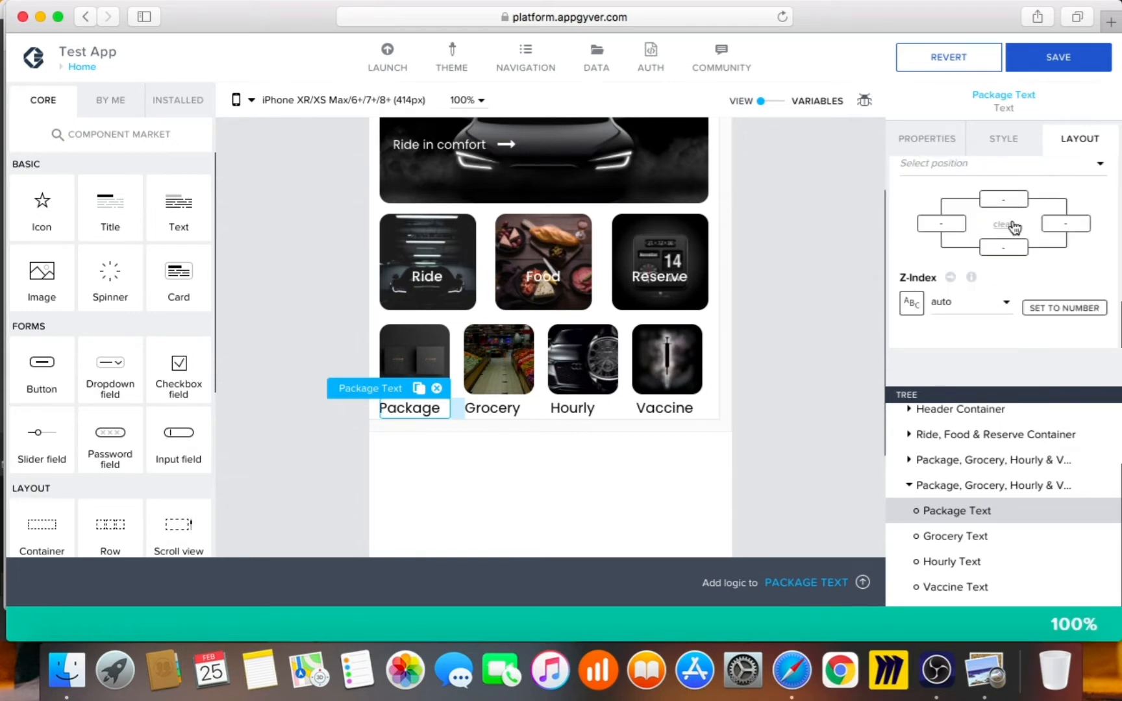
pyautogui.scroll(2, 994, 243)
pyautogui.click(955, 199)
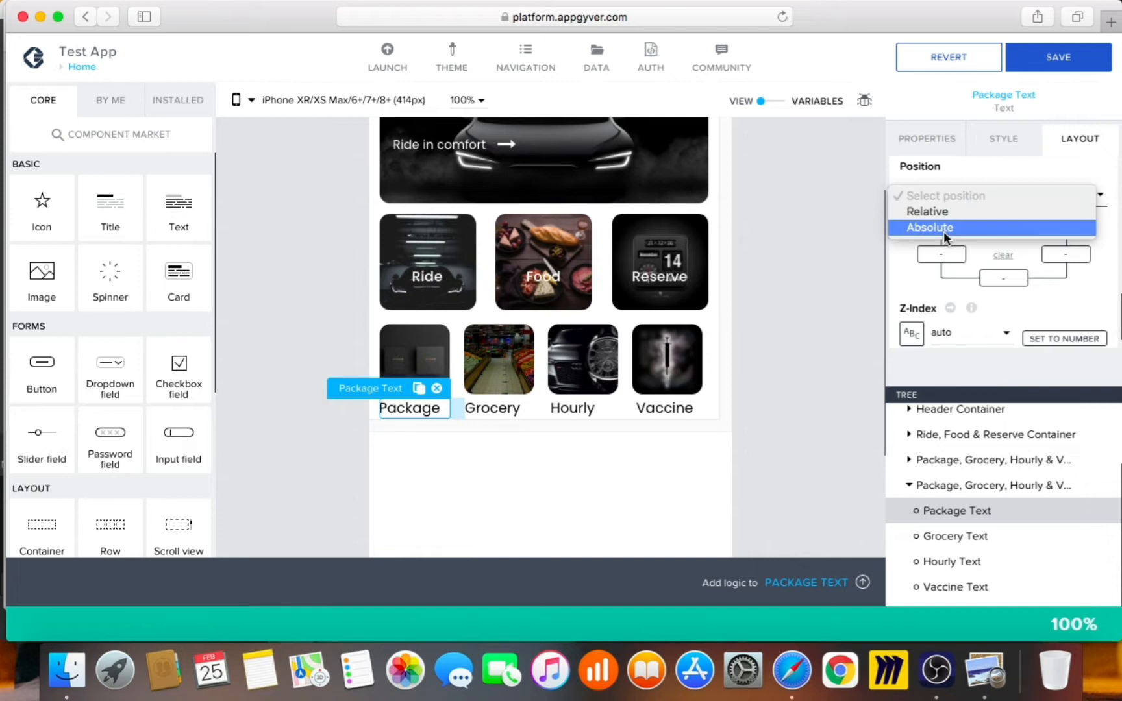
pyautogui.click(970, 151)
pyautogui.scroll(2, 964, 214)
pyautogui.scroll(-3, 944, 268)
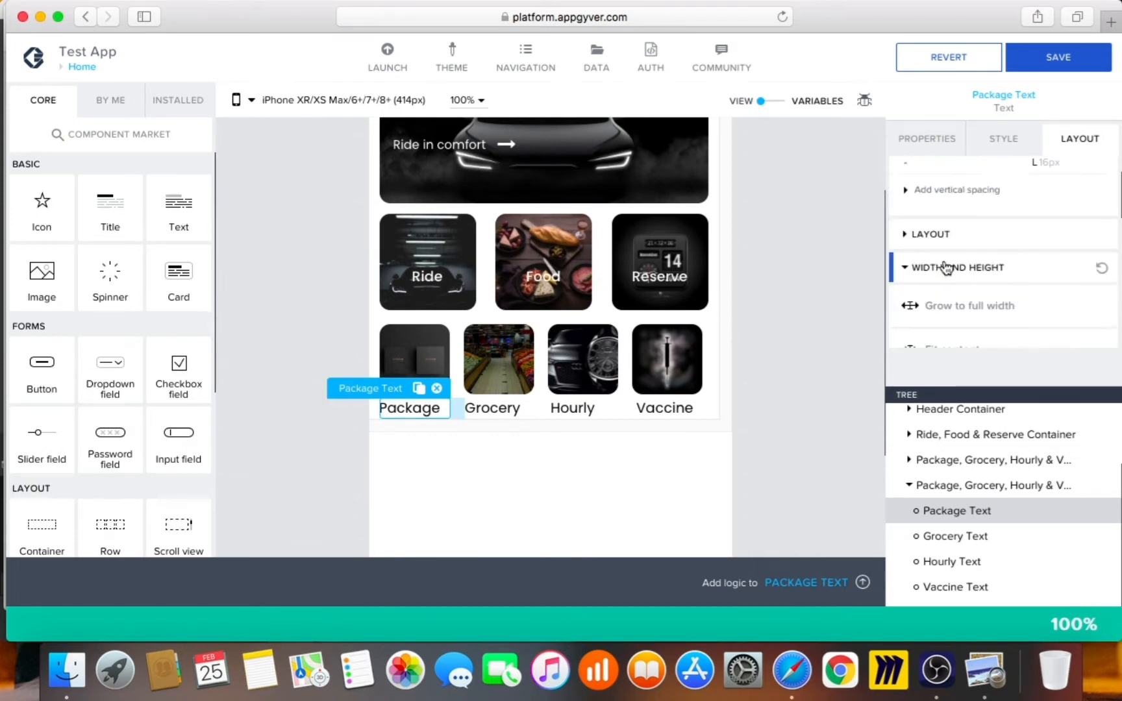
pyautogui.click(979, 239)
pyautogui.click(994, 290)
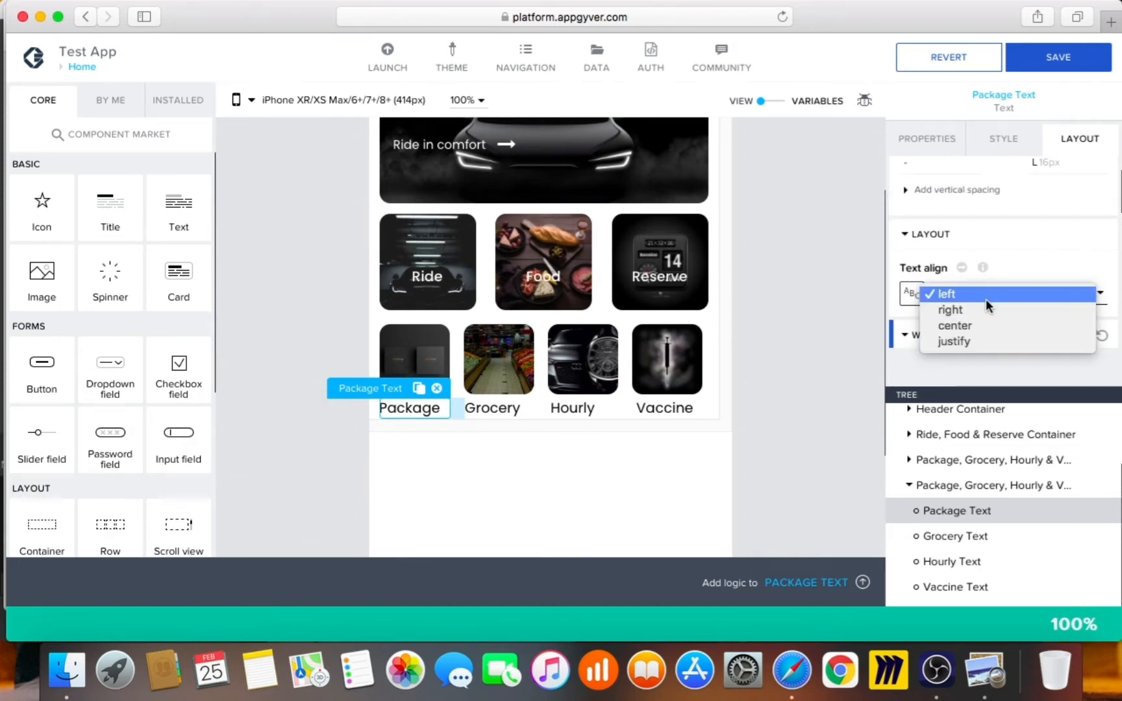
pyautogui.click(973, 321)
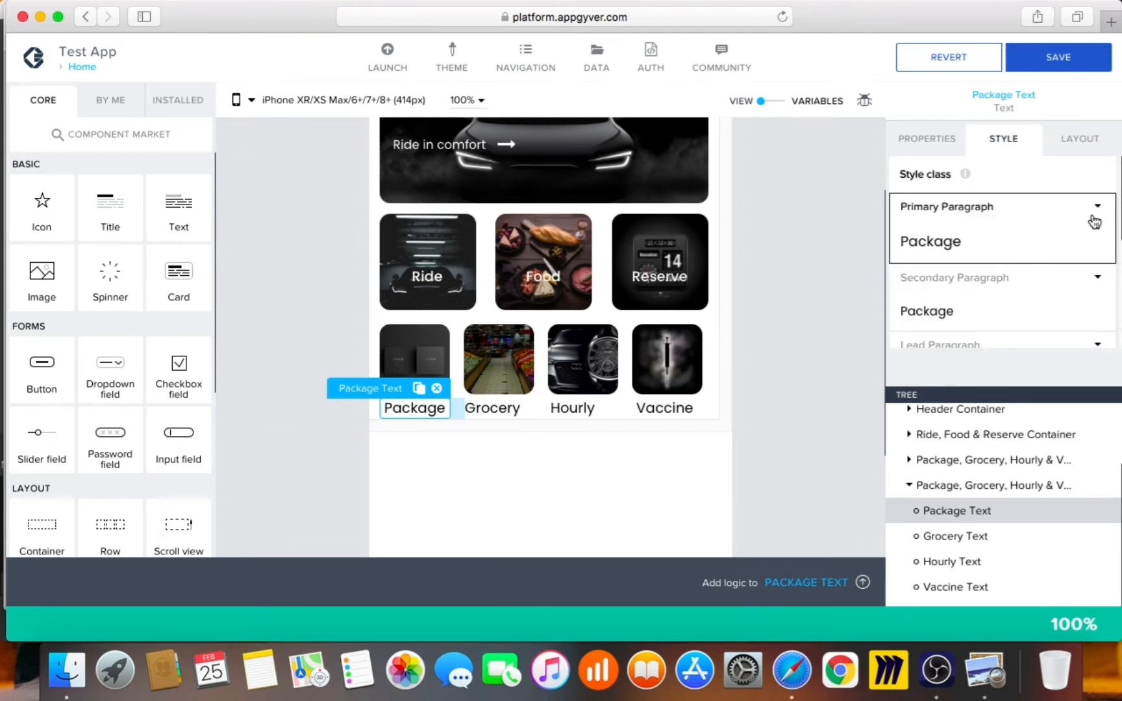
# Apply the Secondary Paragraph style to Package and check its font weight, Normal (400)
pyautogui.click(1098, 208)
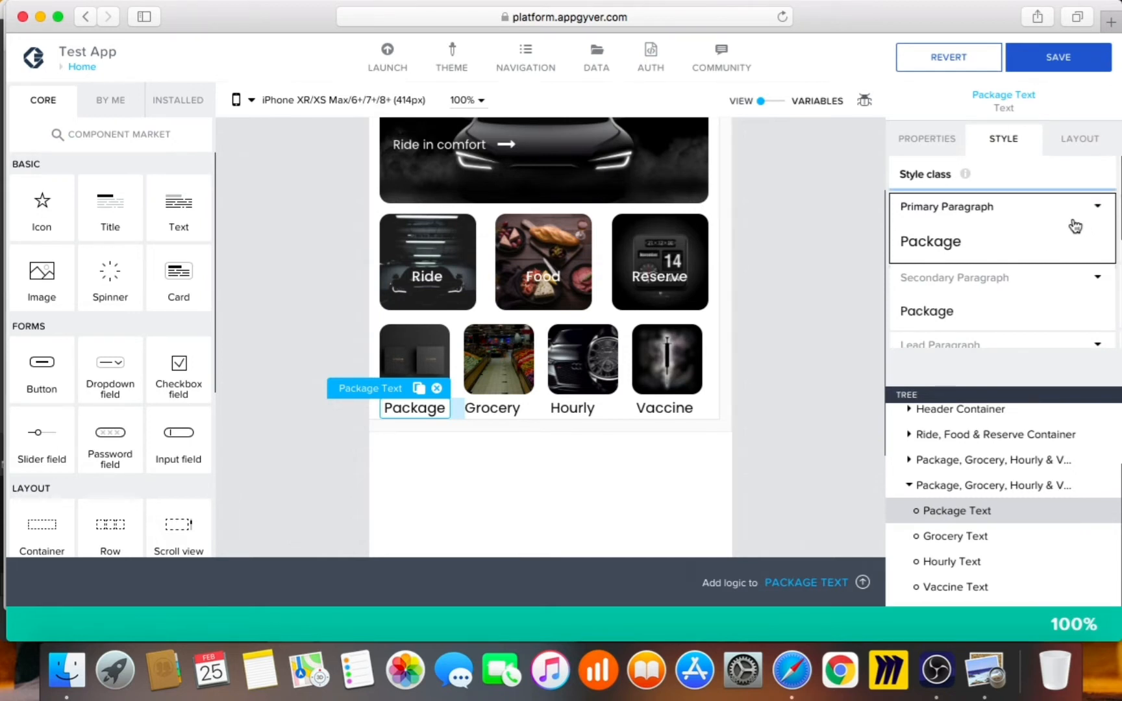
pyautogui.click(1031, 334)
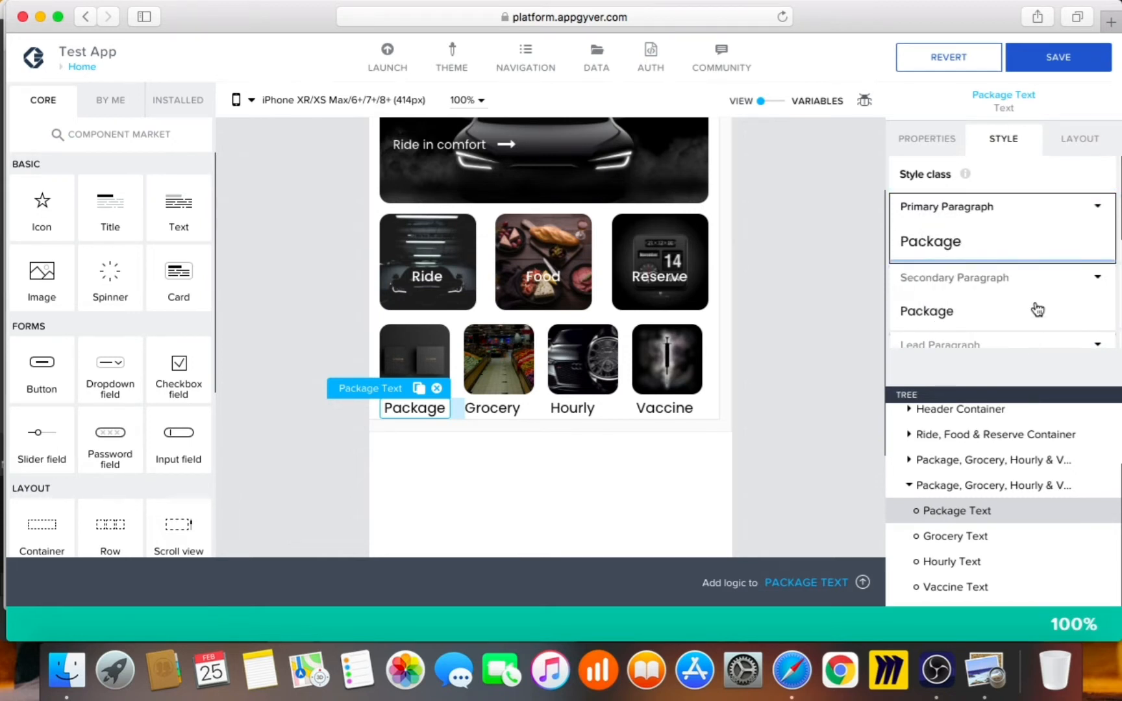
pyautogui.click(1095, 279)
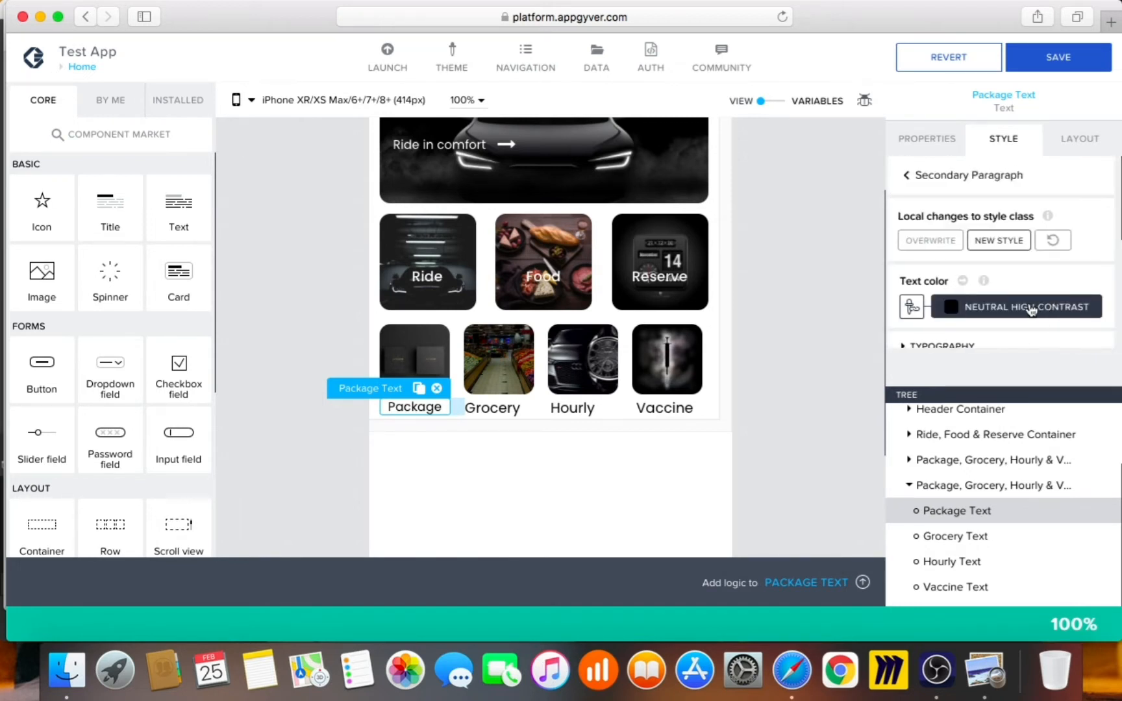
pyautogui.scroll(-4, 1029, 301)
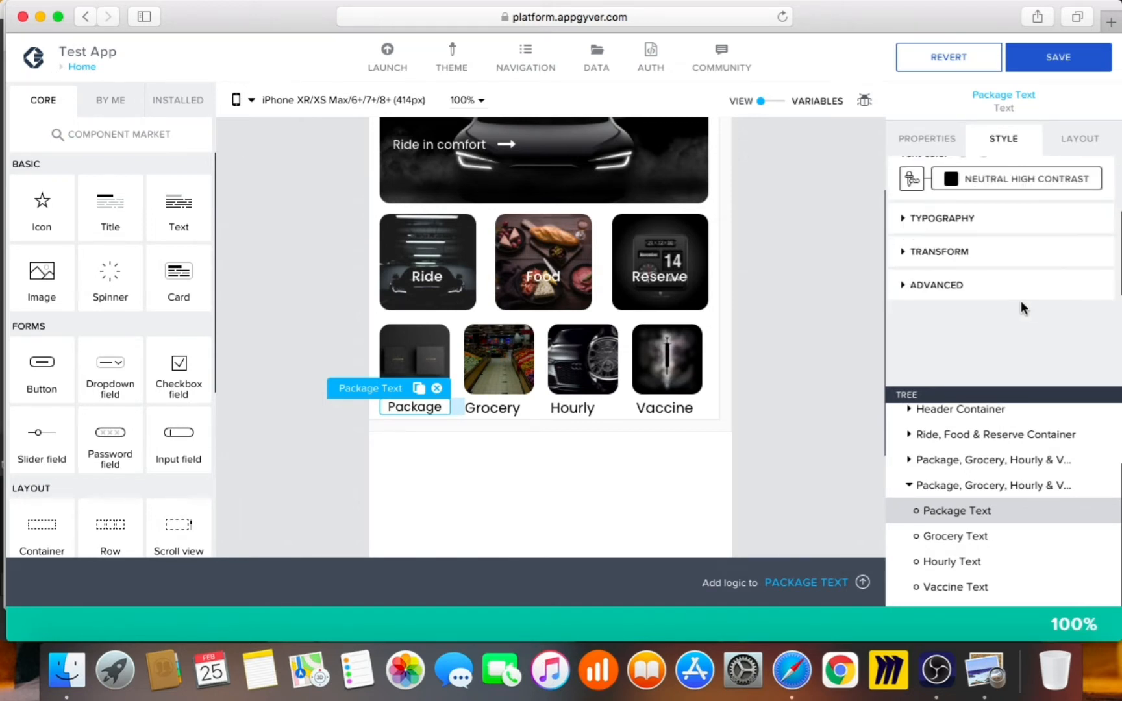
pyautogui.click(1016, 284)
pyautogui.scroll(-4, 1016, 286)
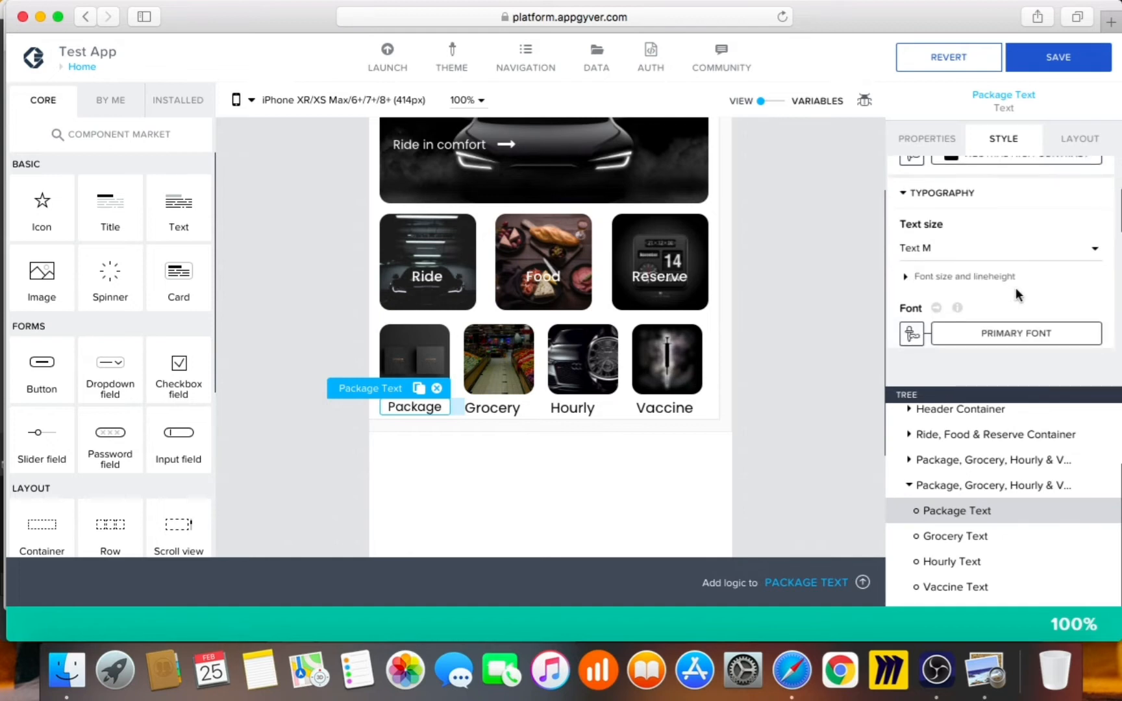
pyautogui.scroll(-1, 1017, 259)
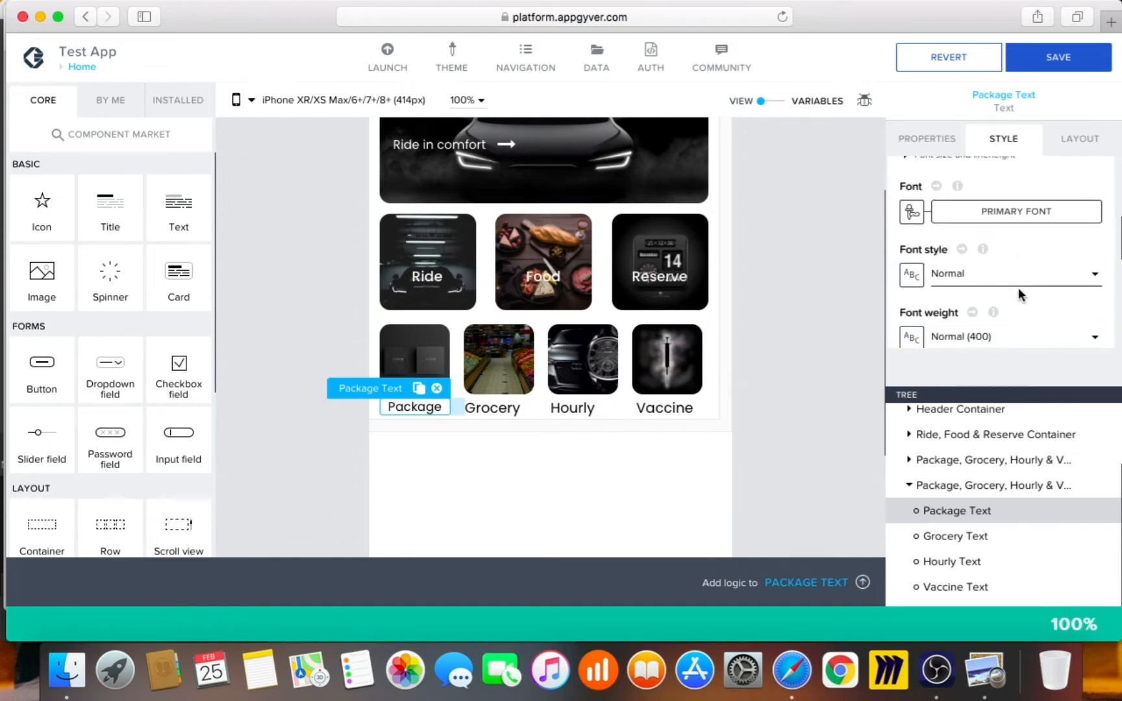
pyautogui.click(999, 333)
pyautogui.click(977, 263)
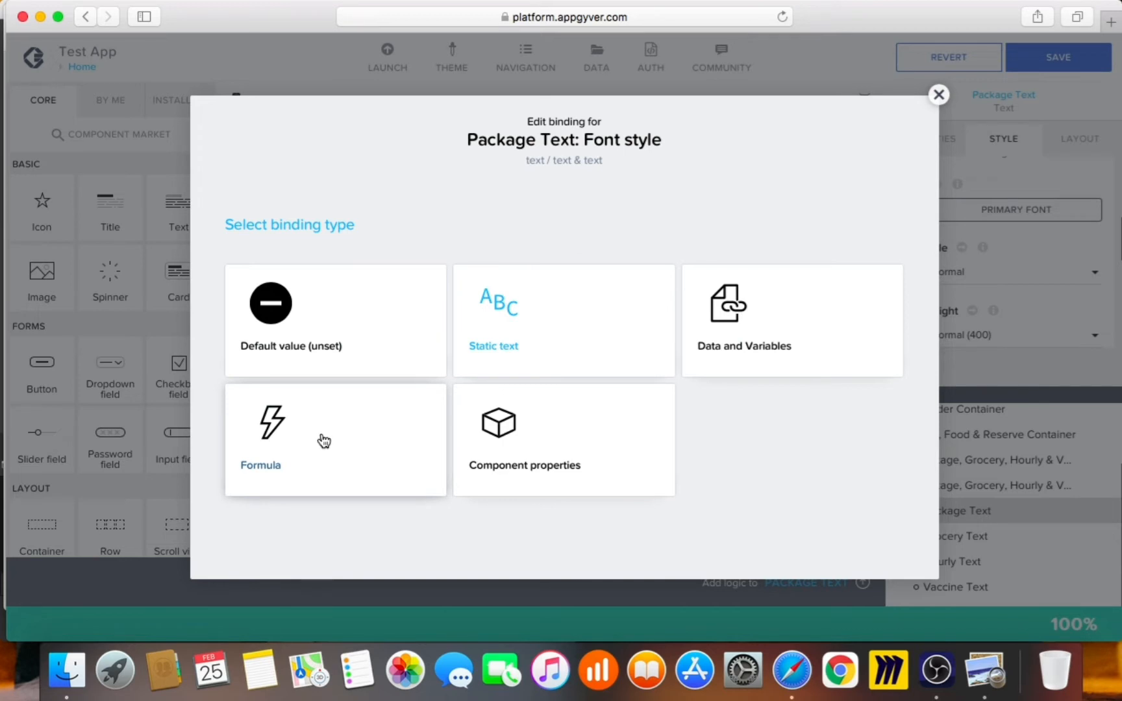
# Try a formula binding on Package's font style, then close it unchanged
pyautogui.click(281, 419)
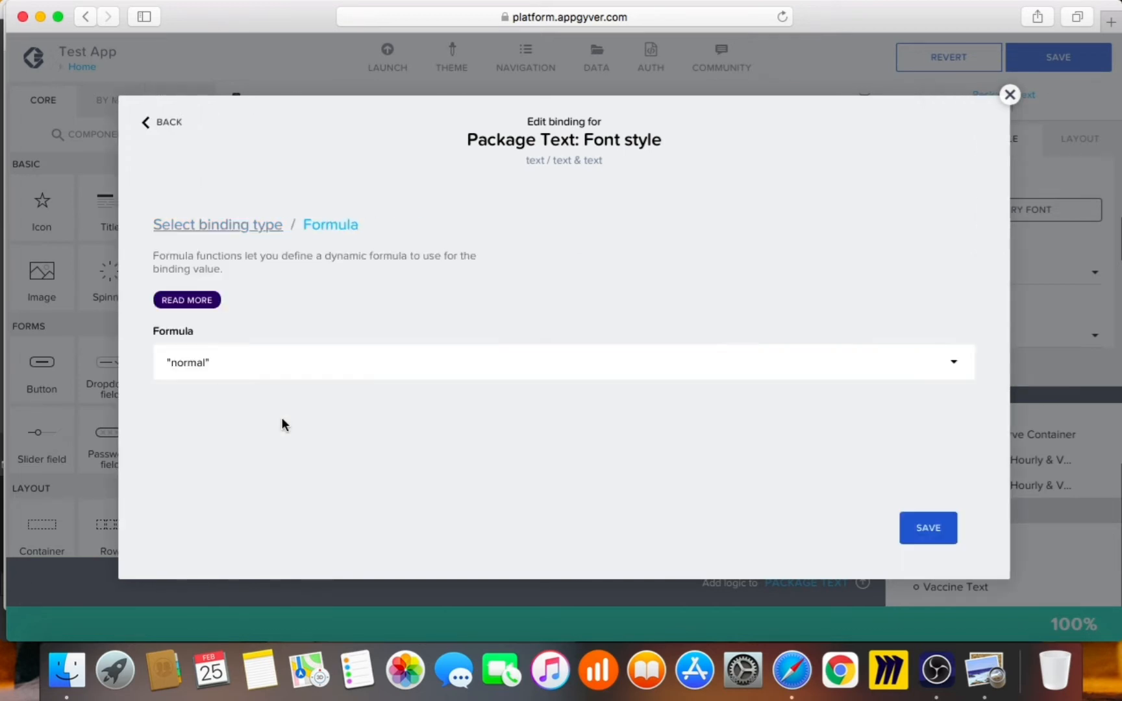
pyautogui.click(280, 371)
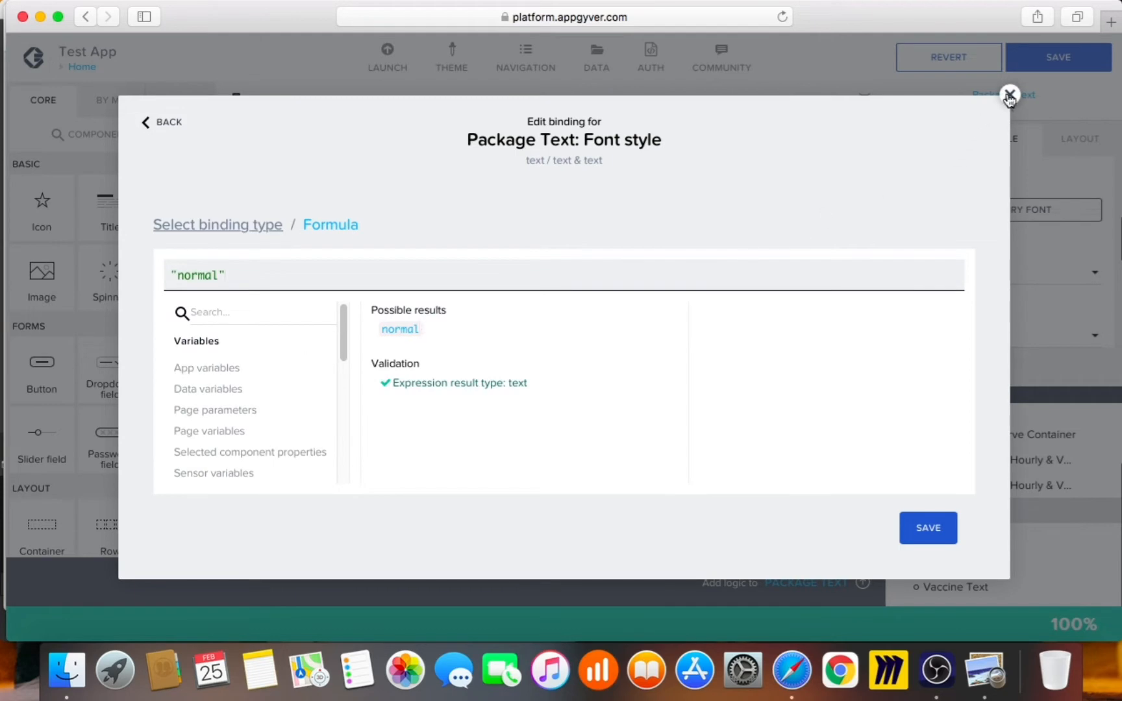
pyautogui.click(1009, 97)
pyautogui.scroll(-2, 999, 289)
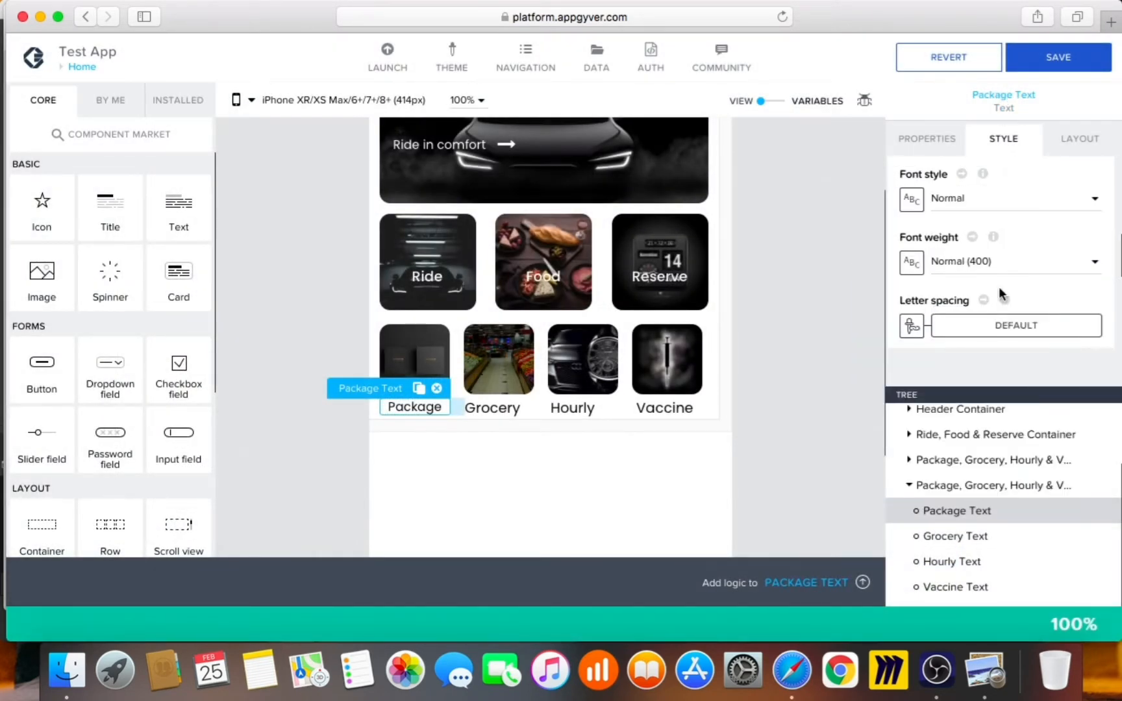
# Bind Package's font weight to a formula, changing 400 to 600, and save
pyautogui.click(912, 263)
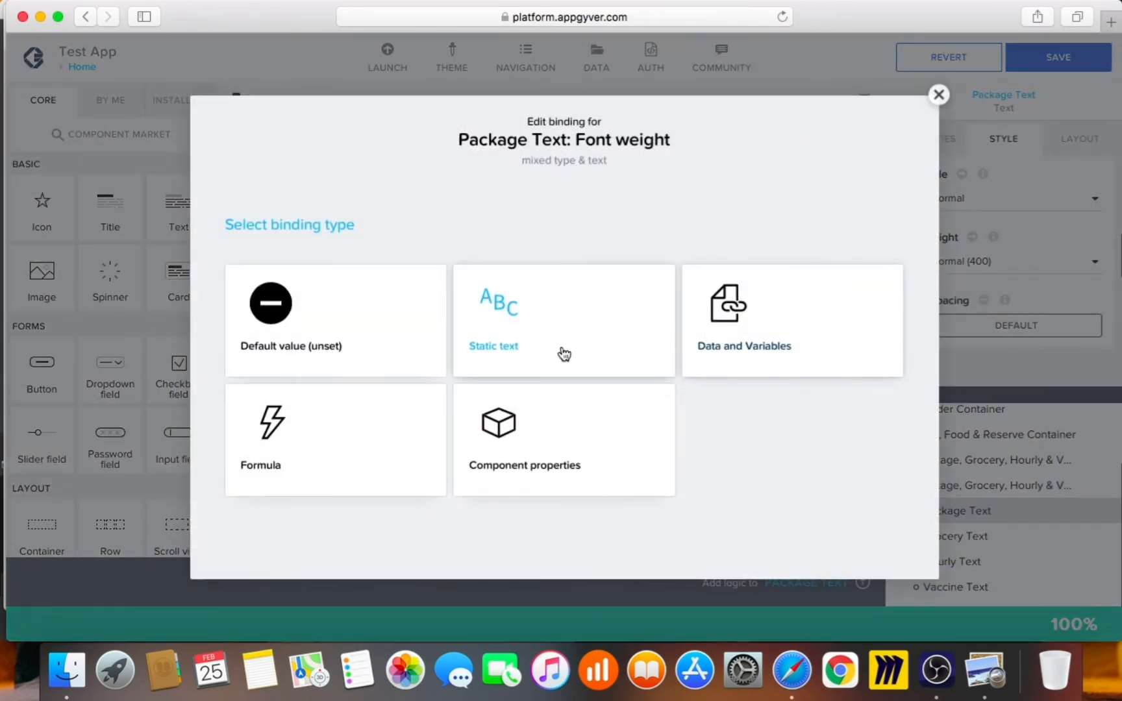
pyautogui.click(303, 448)
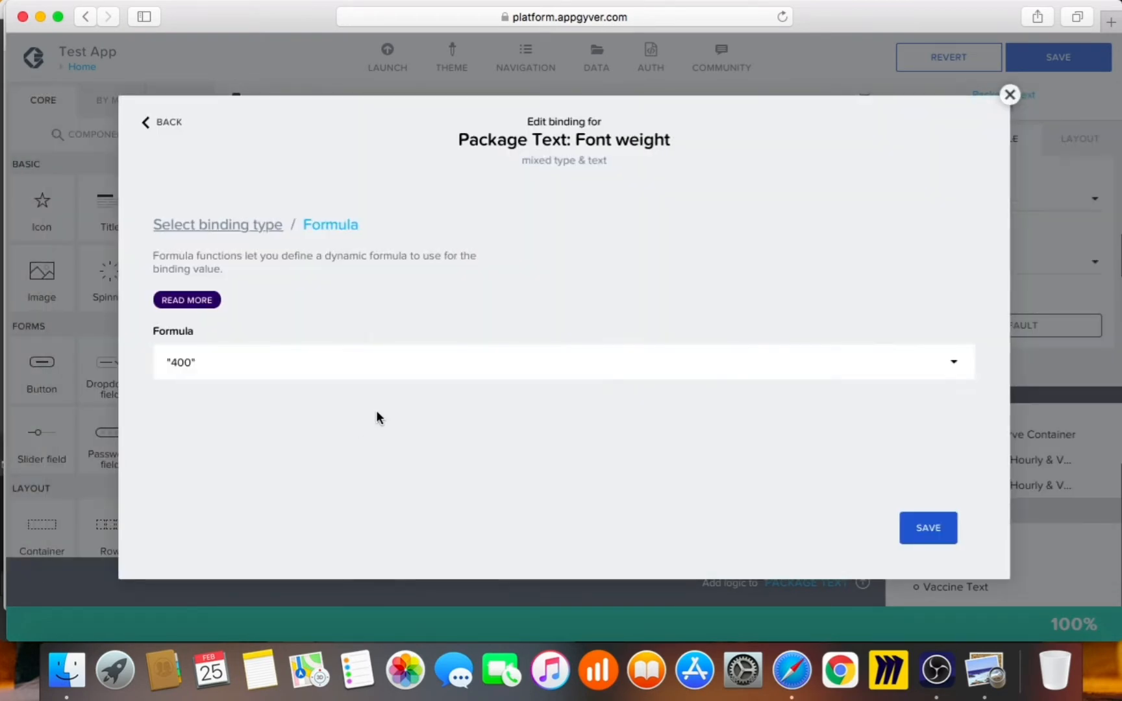
pyautogui.click(418, 363)
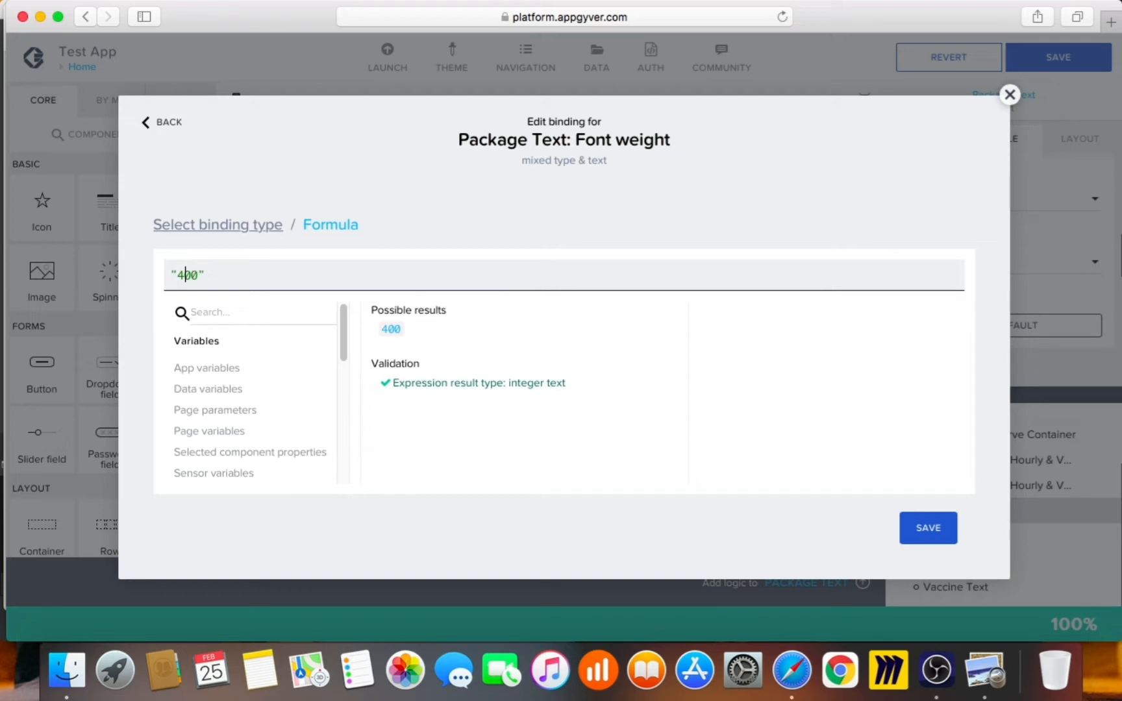
pyautogui.press('BackSpace')
pyautogui.write('6')
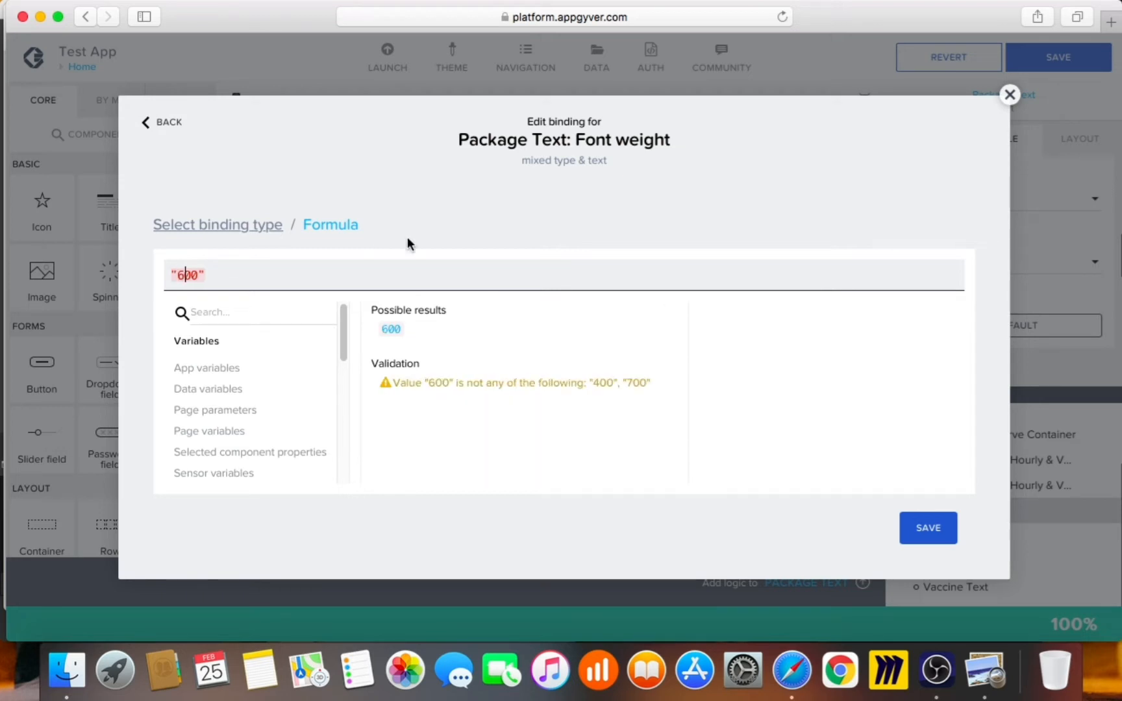
pyautogui.click(925, 526)
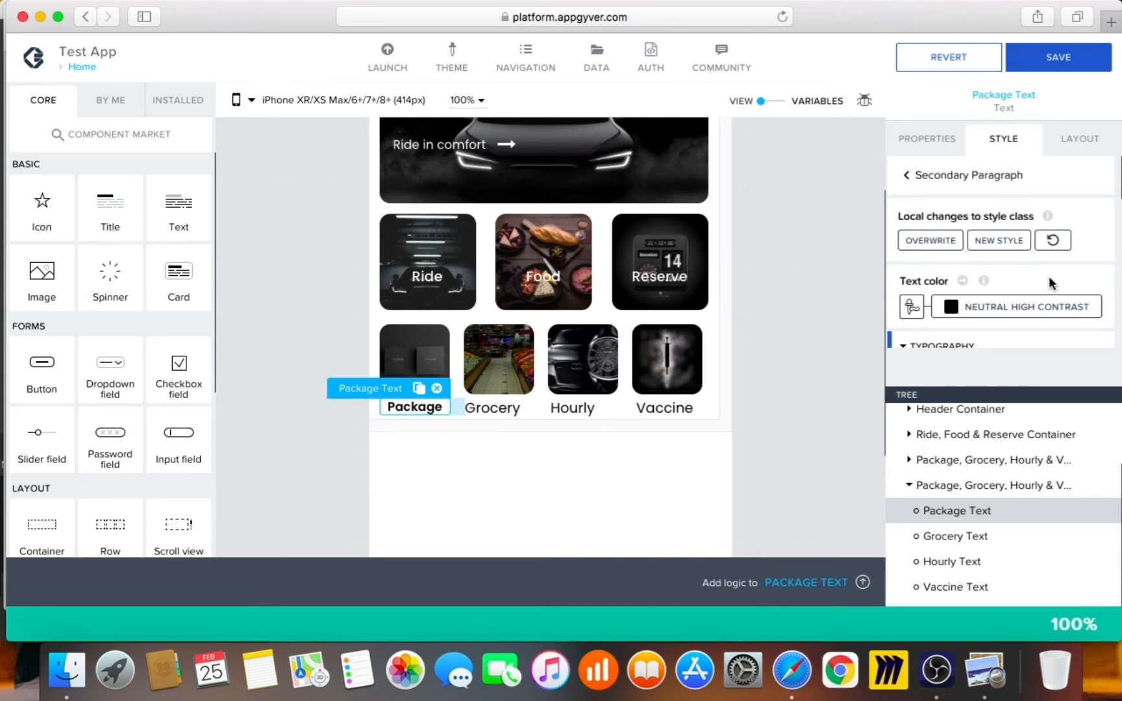
# Select the Grocery label and apply the Secondary Paragraph style
pyautogui.scroll(-5, 891, 335)
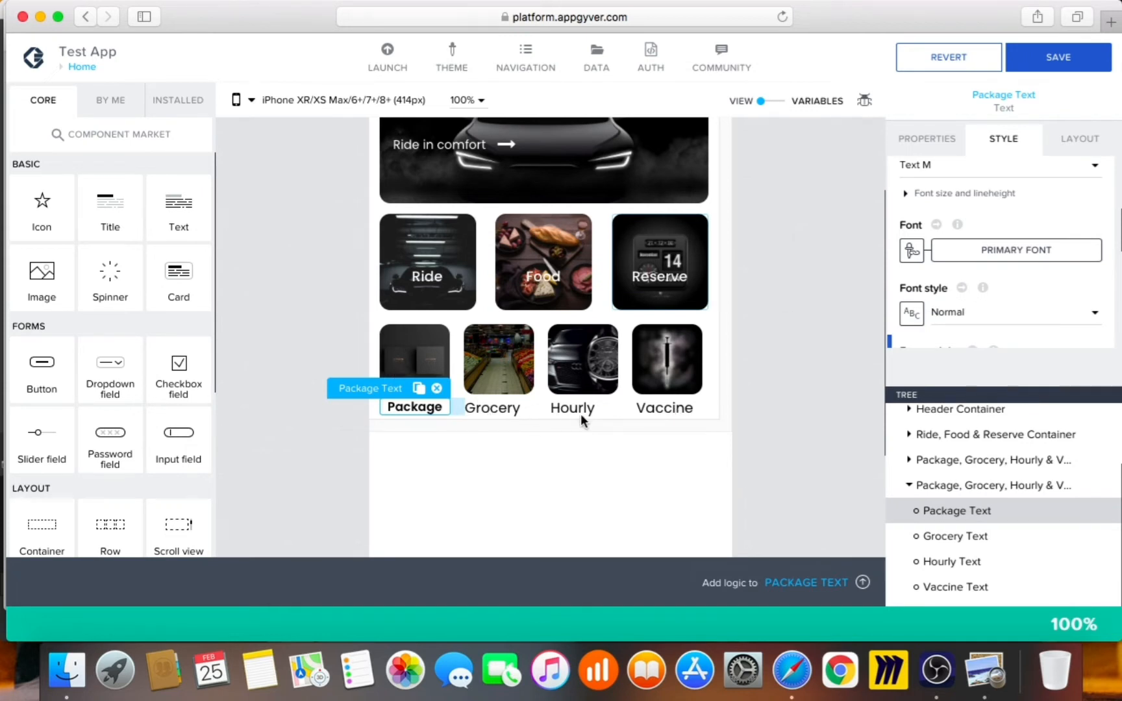
pyautogui.scroll(5, 987, 279)
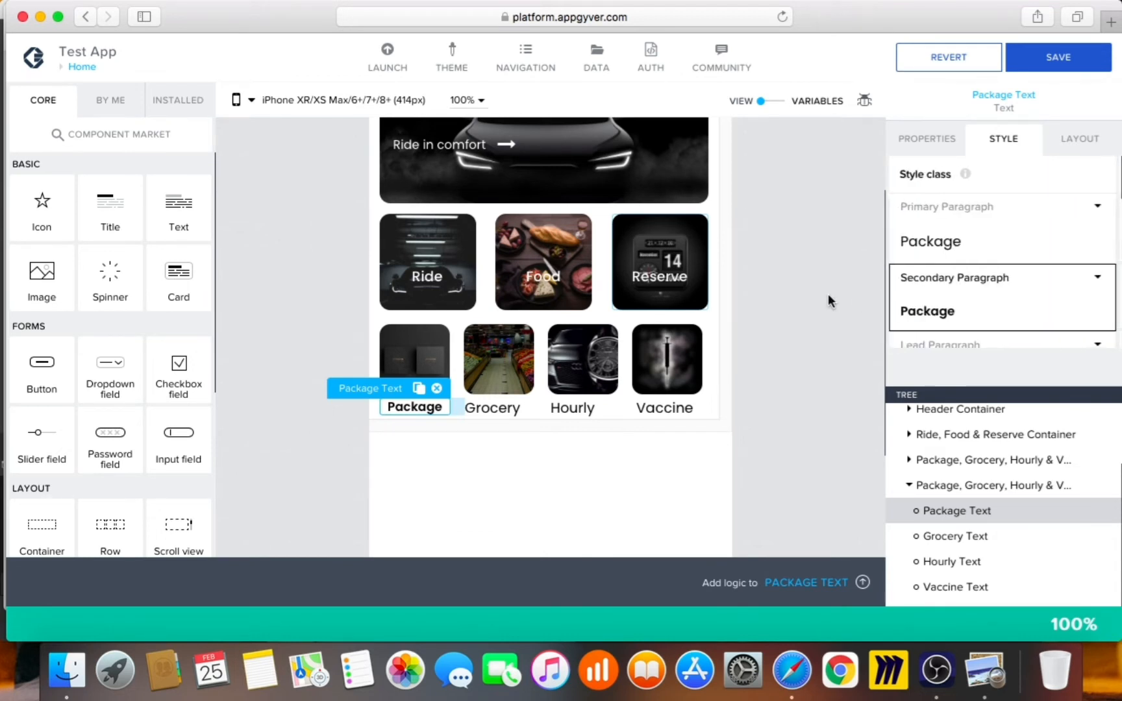
pyautogui.click(498, 409)
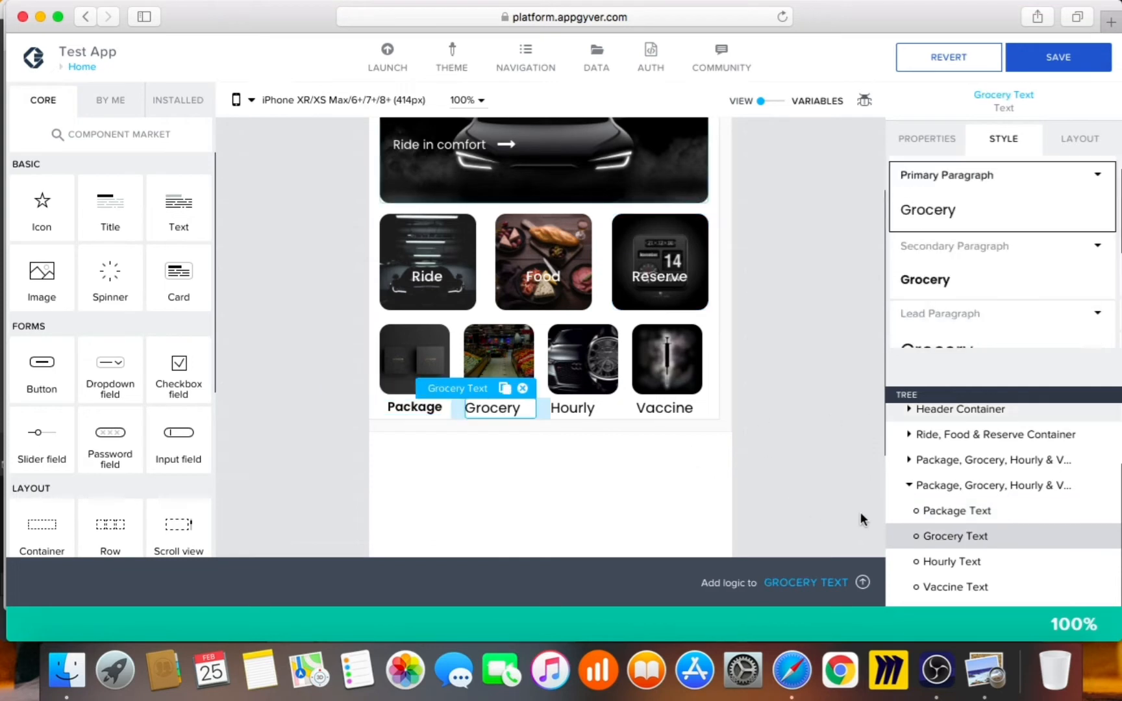
pyautogui.scroll(1, 986, 278)
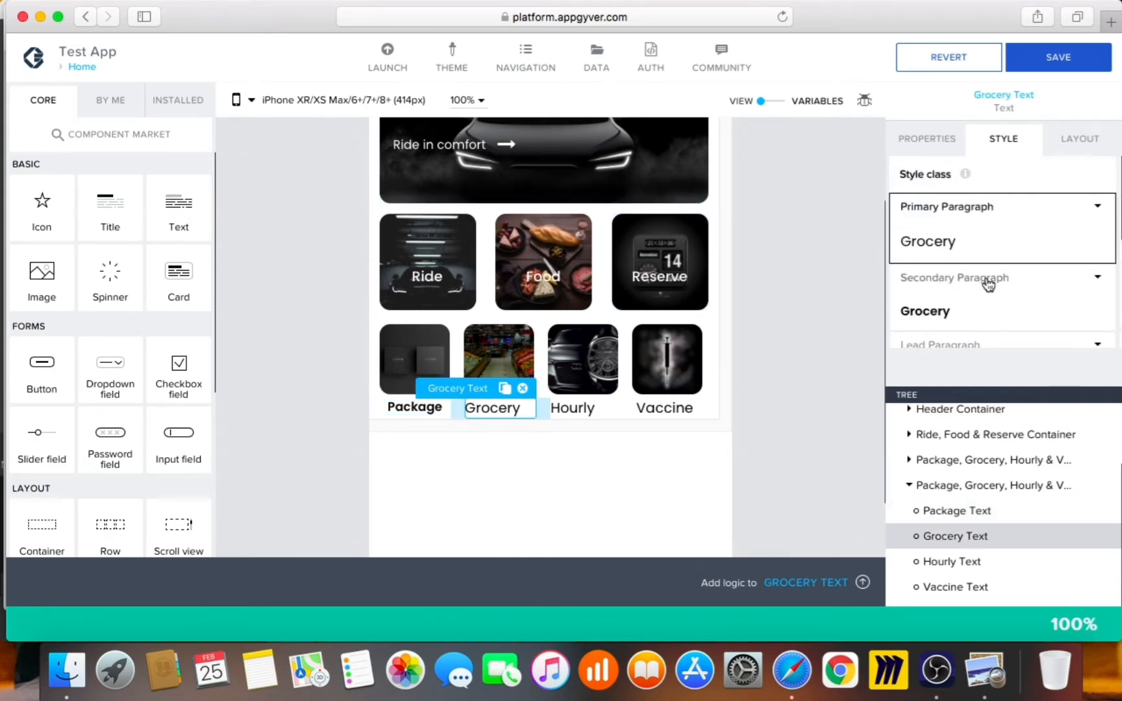
pyautogui.click(988, 284)
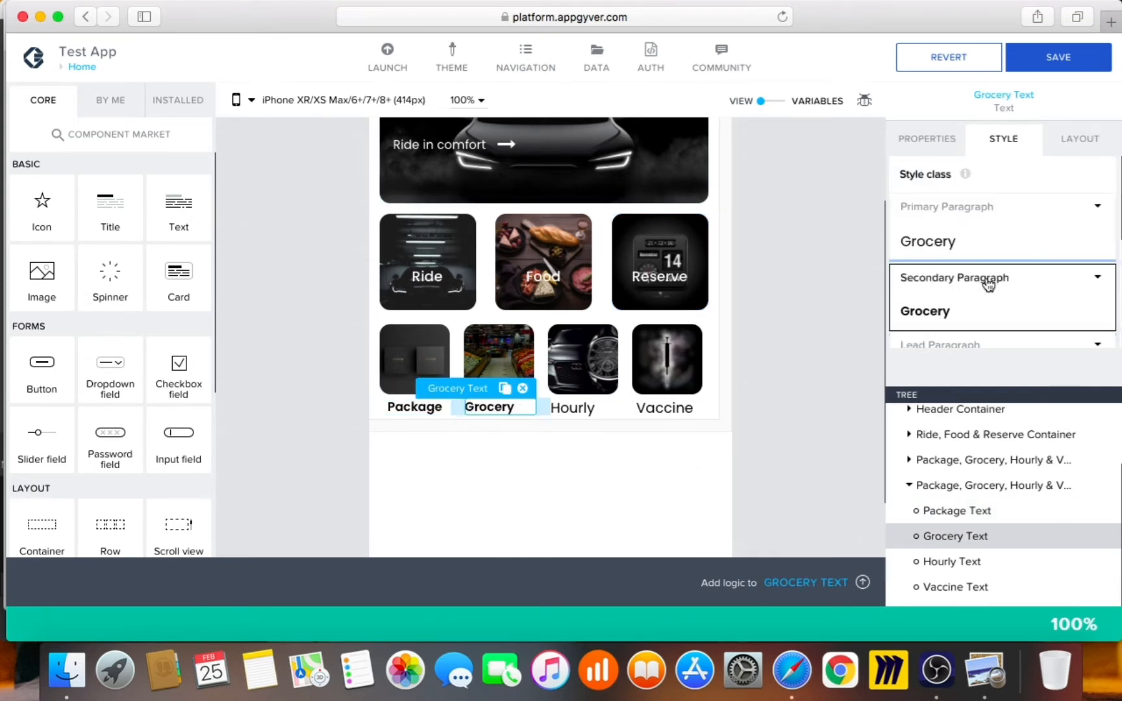
# Check the Grocery label's text alignment in Layout, leaving it unchanged
pyautogui.click(1086, 139)
pyautogui.click(1014, 298)
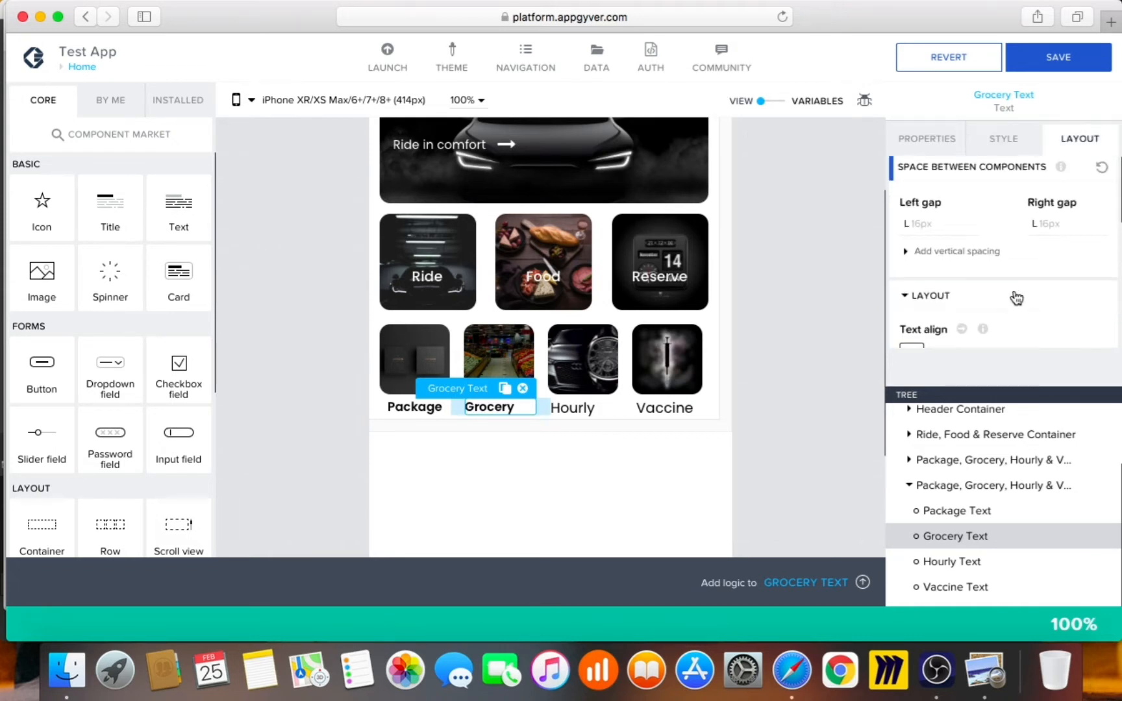
pyautogui.scroll(-2, 1014, 295)
pyautogui.click(1005, 287)
pyautogui.click(977, 319)
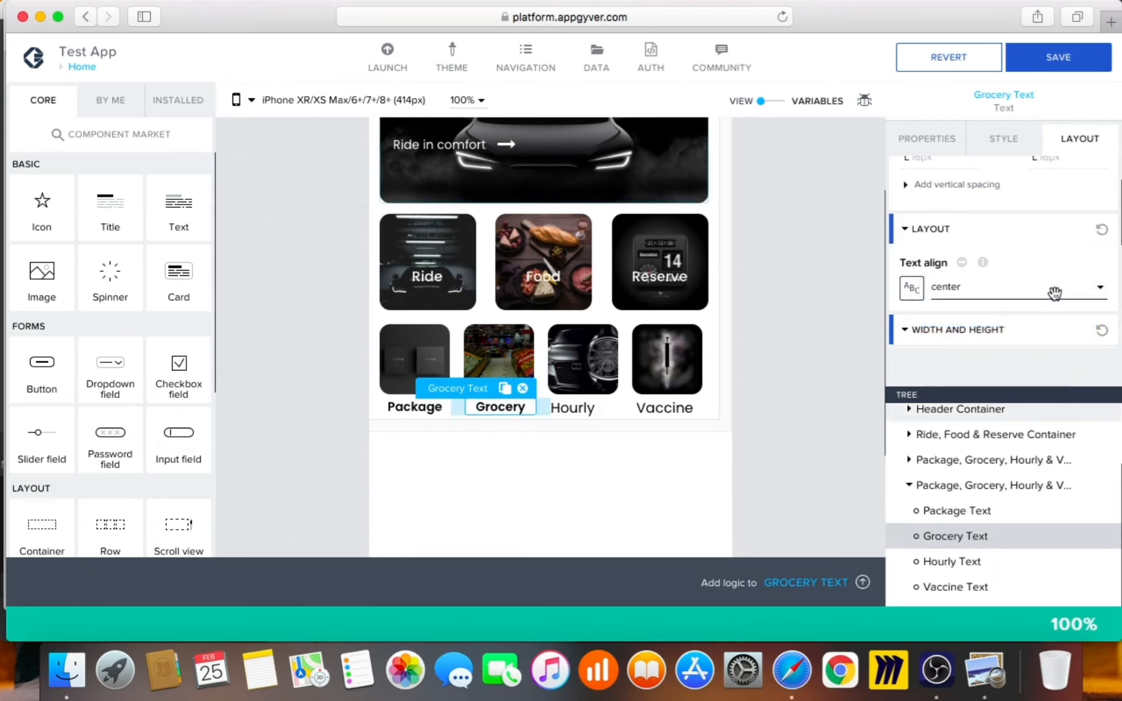
# Check Hourly's text alignment and apply the Secondary Paragraph style to Hourly
pyautogui.click(1005, 229)
pyautogui.click(996, 289)
pyautogui.click(979, 316)
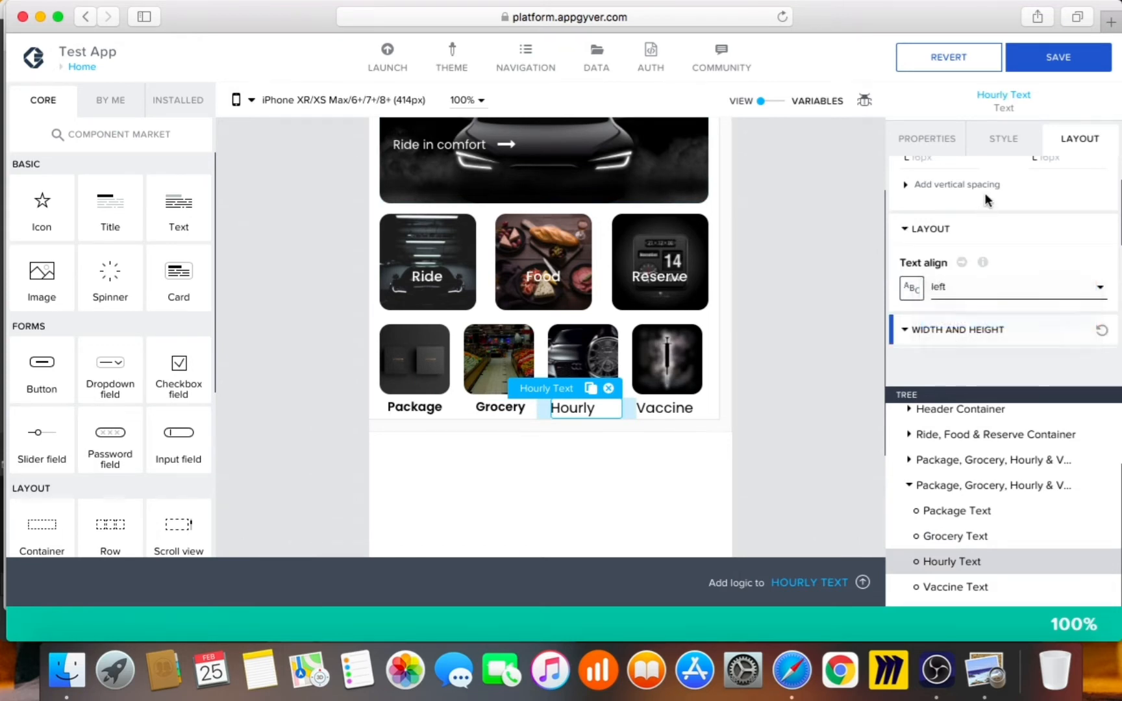
pyautogui.click(1010, 142)
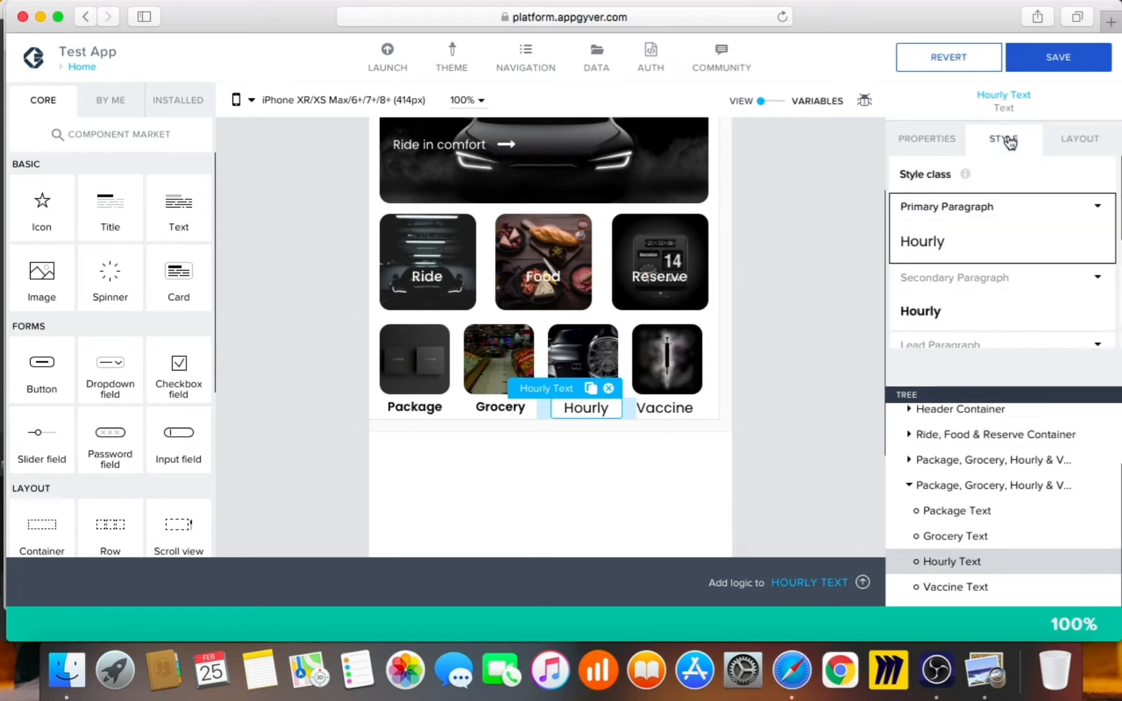
pyautogui.click(998, 309)
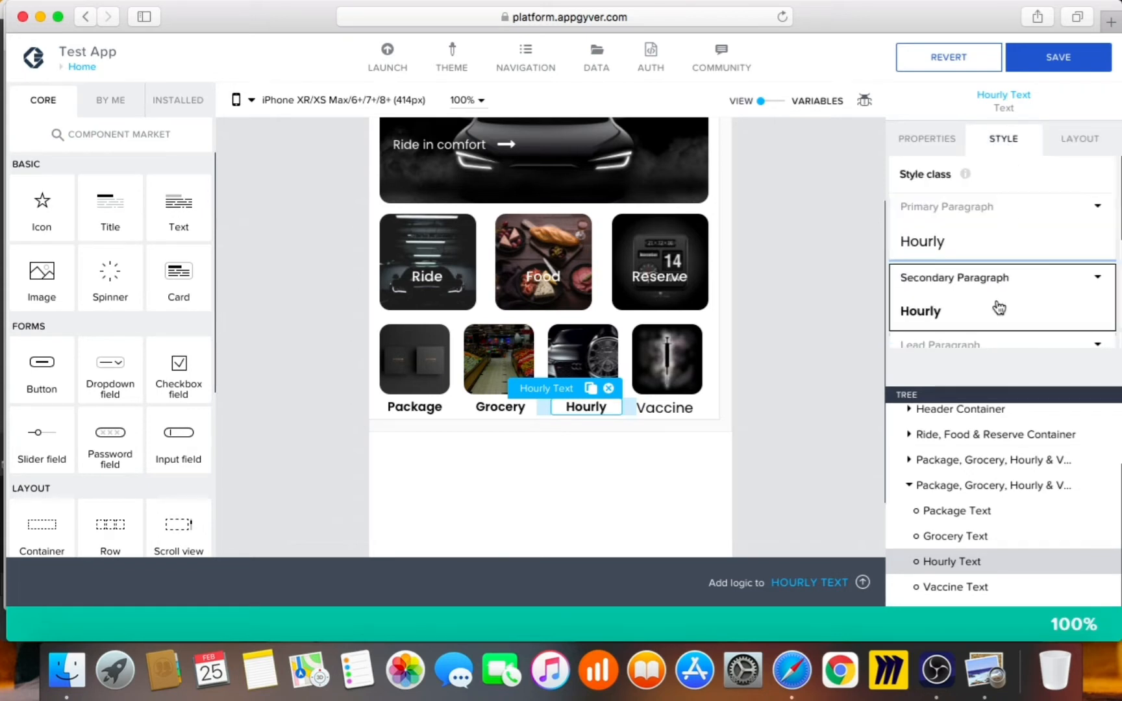
# Centre the Vaccine label, give it Secondary Paragraph style, and save the app
pyautogui.click(960, 587)
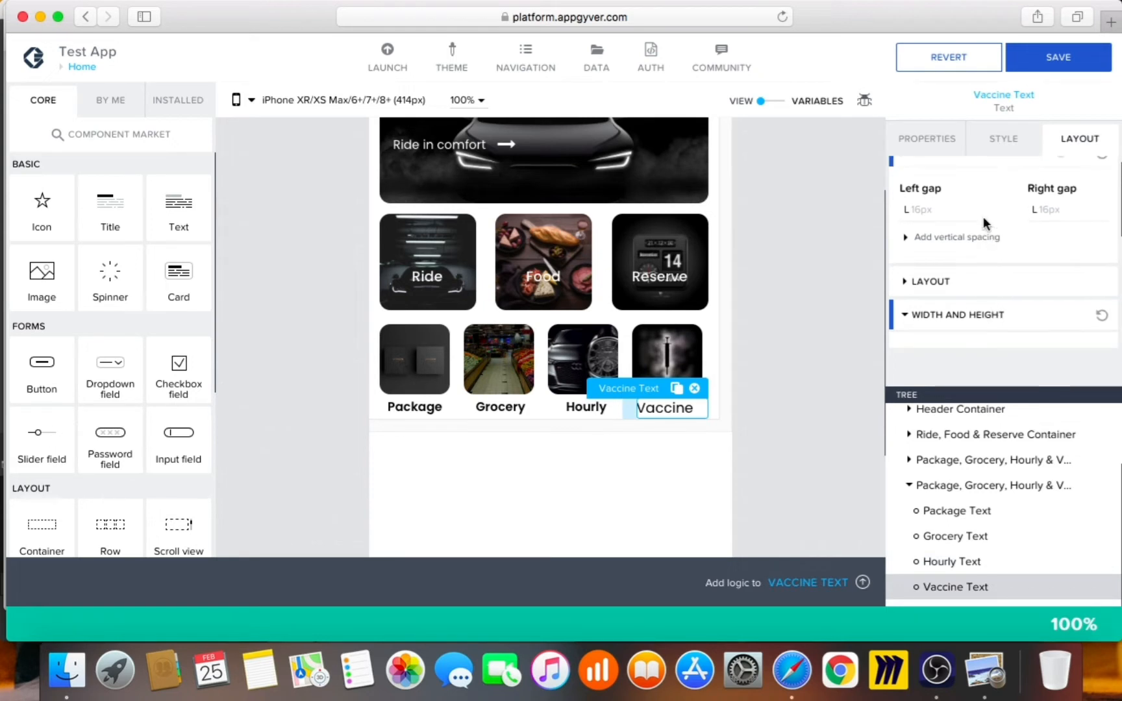
pyautogui.click(972, 283)
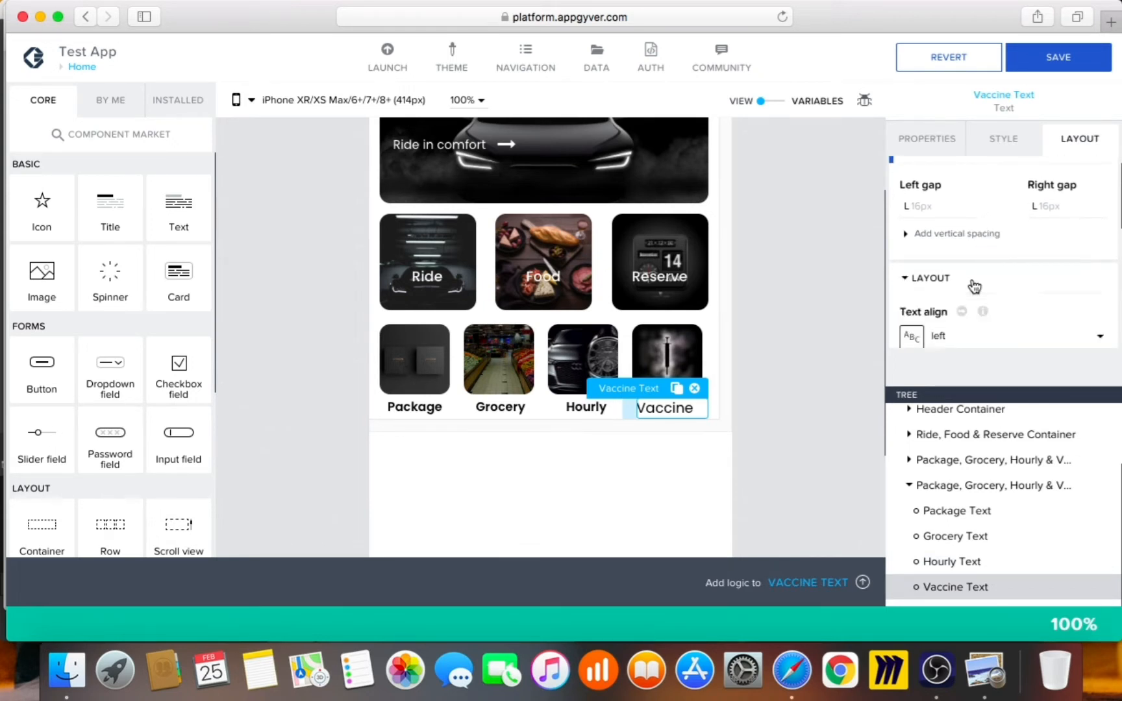
pyautogui.click(984, 333)
pyautogui.click(976, 369)
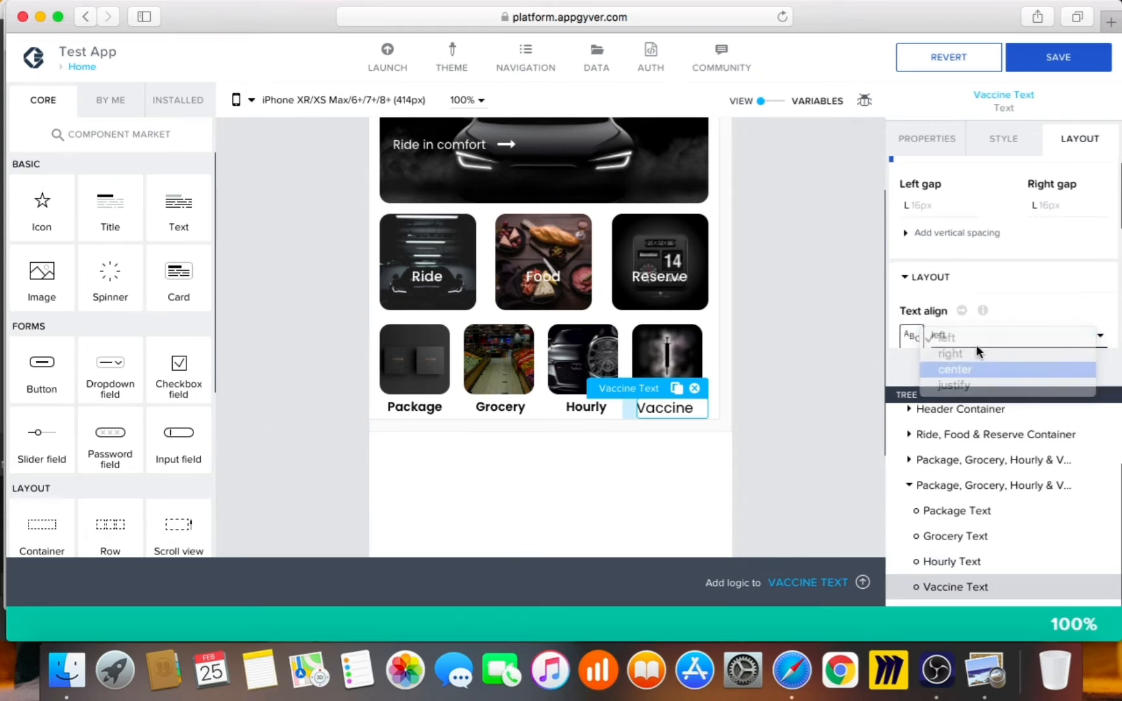
pyautogui.click(1014, 136)
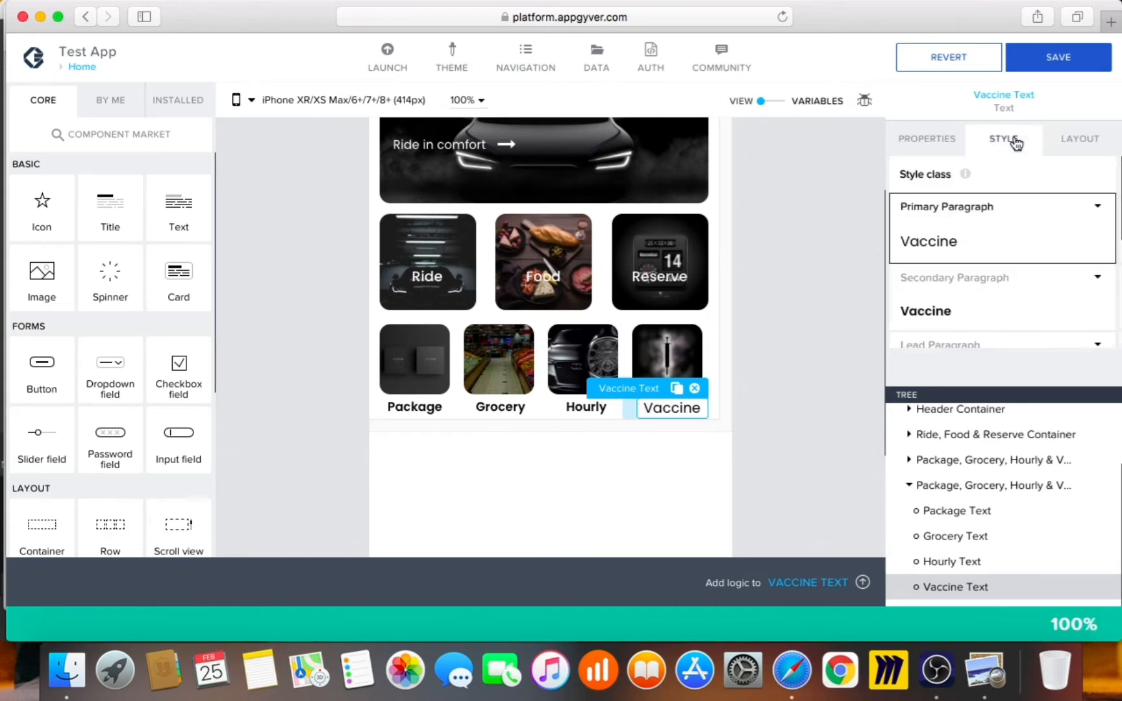
pyautogui.click(1018, 314)
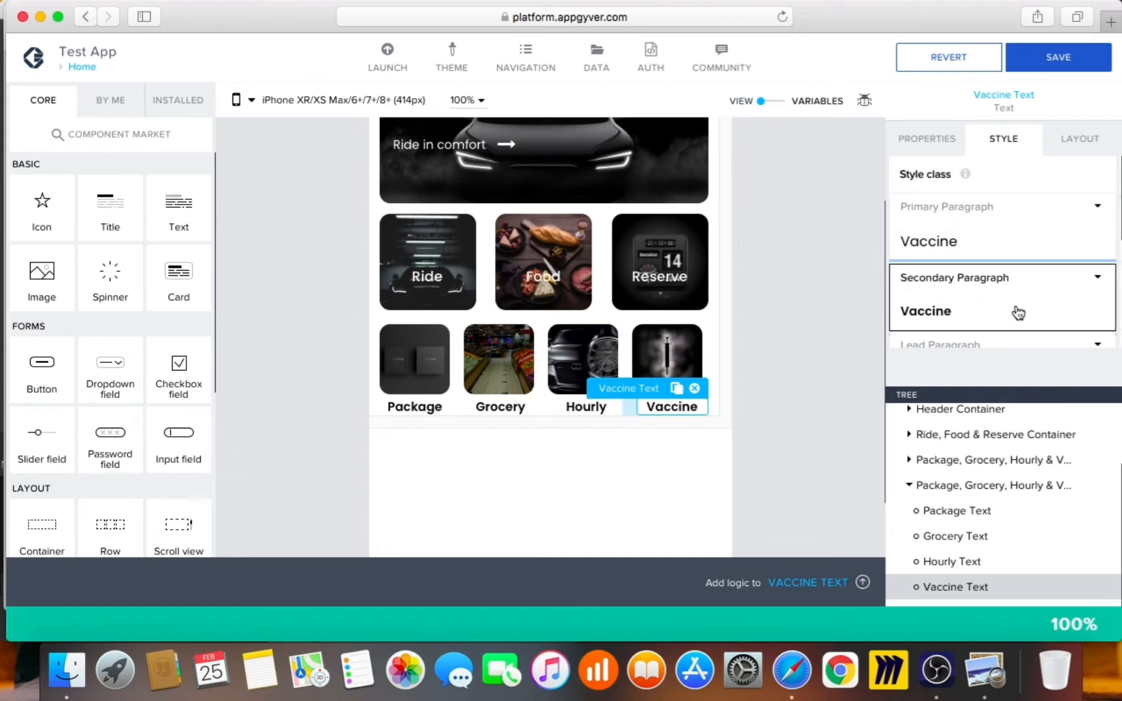
pyautogui.click(1078, 66)
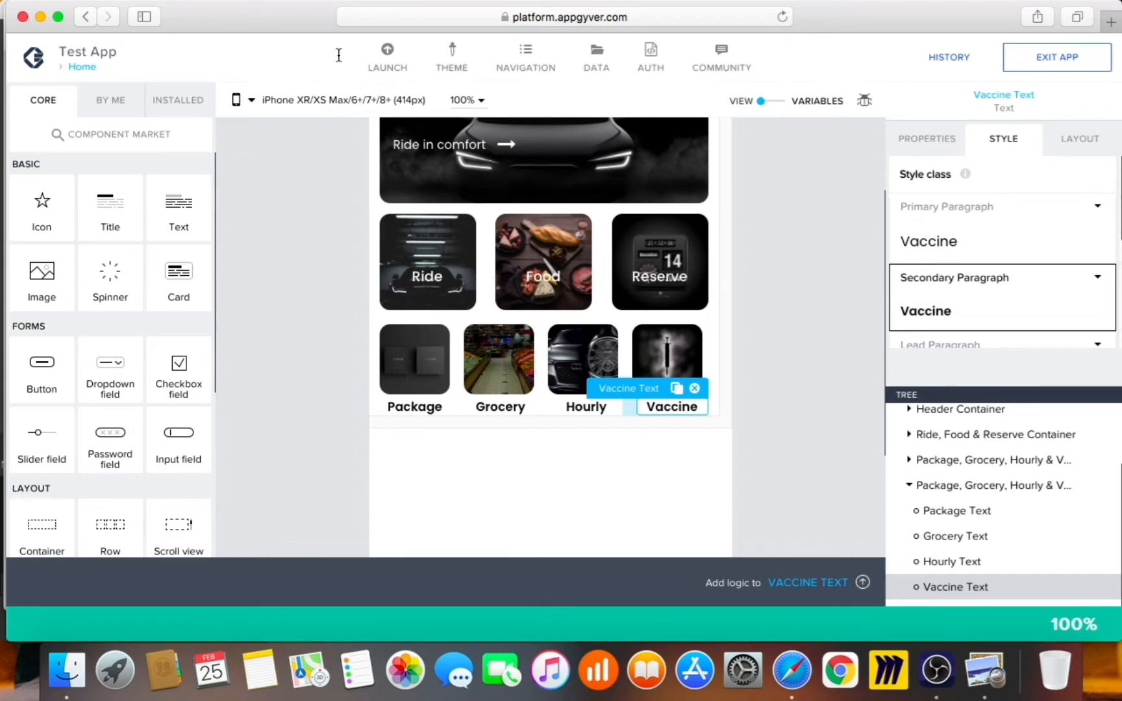
# Open Test App in the Preview Portal, widen the window, and compare with the Uber screenshot
pyautogui.click(397, 65)
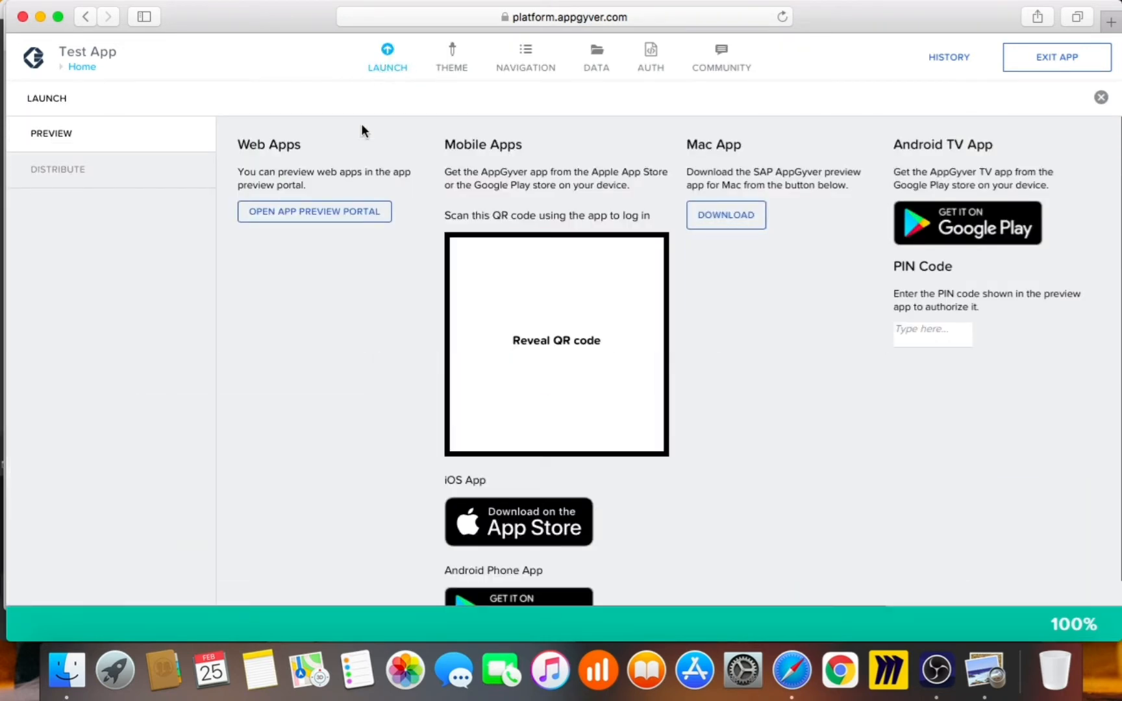
pyautogui.click(321, 215)
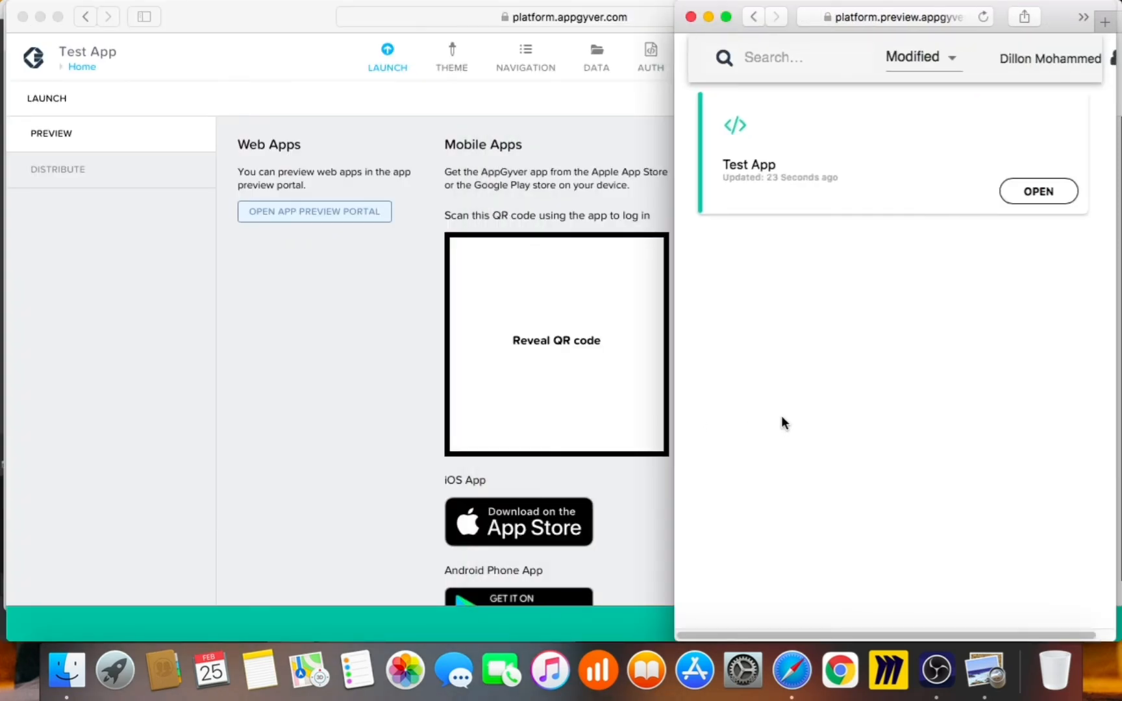
pyautogui.click(1038, 202)
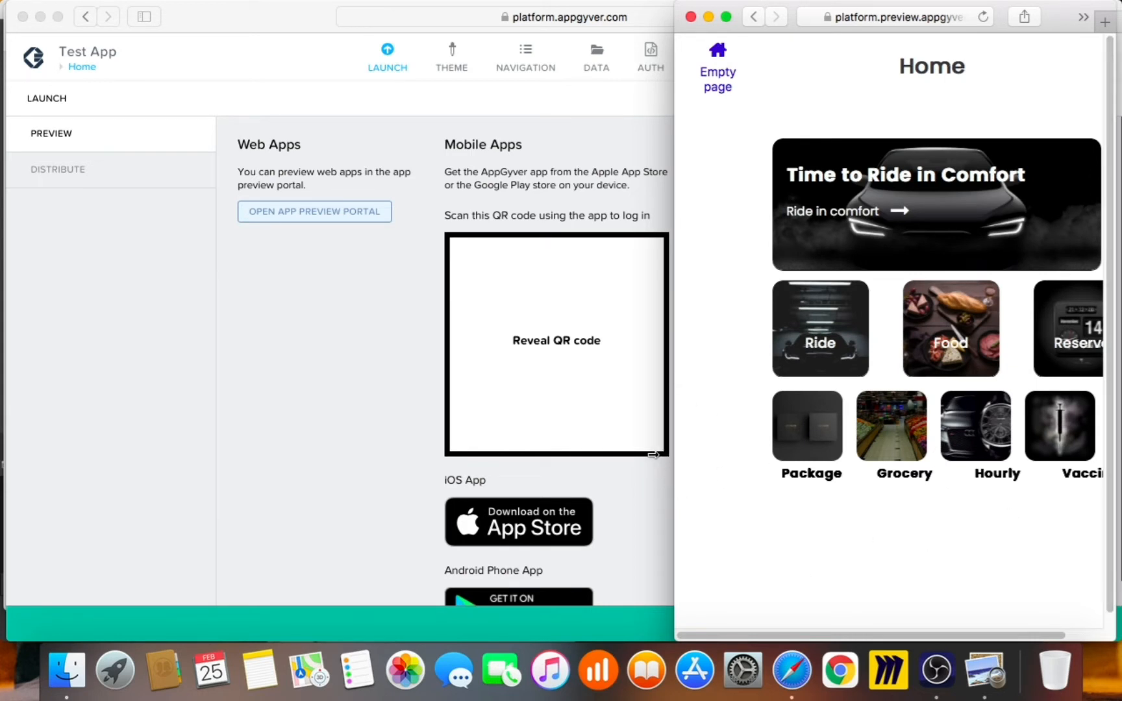
pyautogui.moveTo(675, 457); pyautogui.dragTo(649, 464)
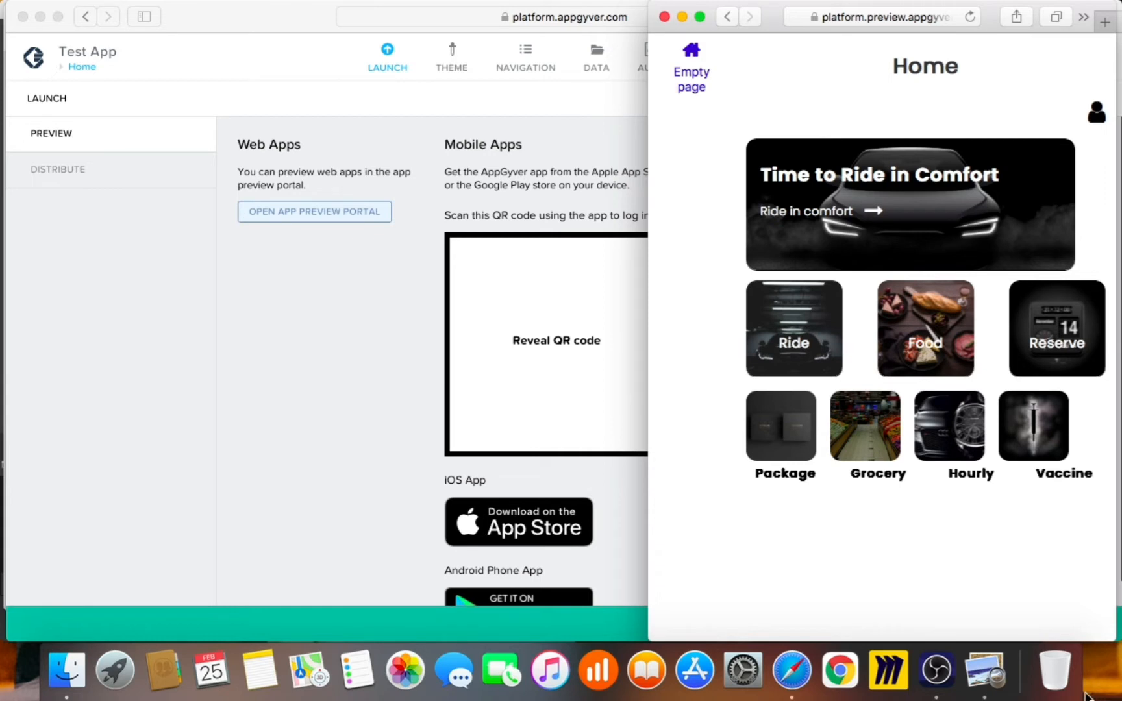
pyautogui.click(985, 670)
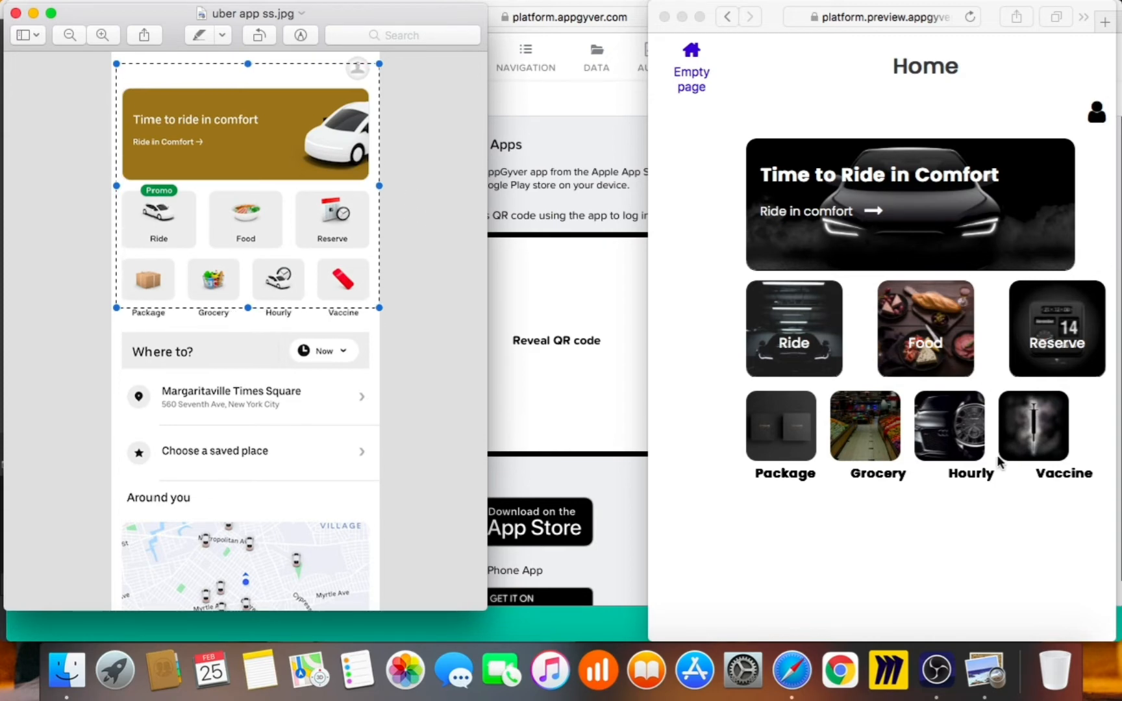
pyautogui.click(597, 155)
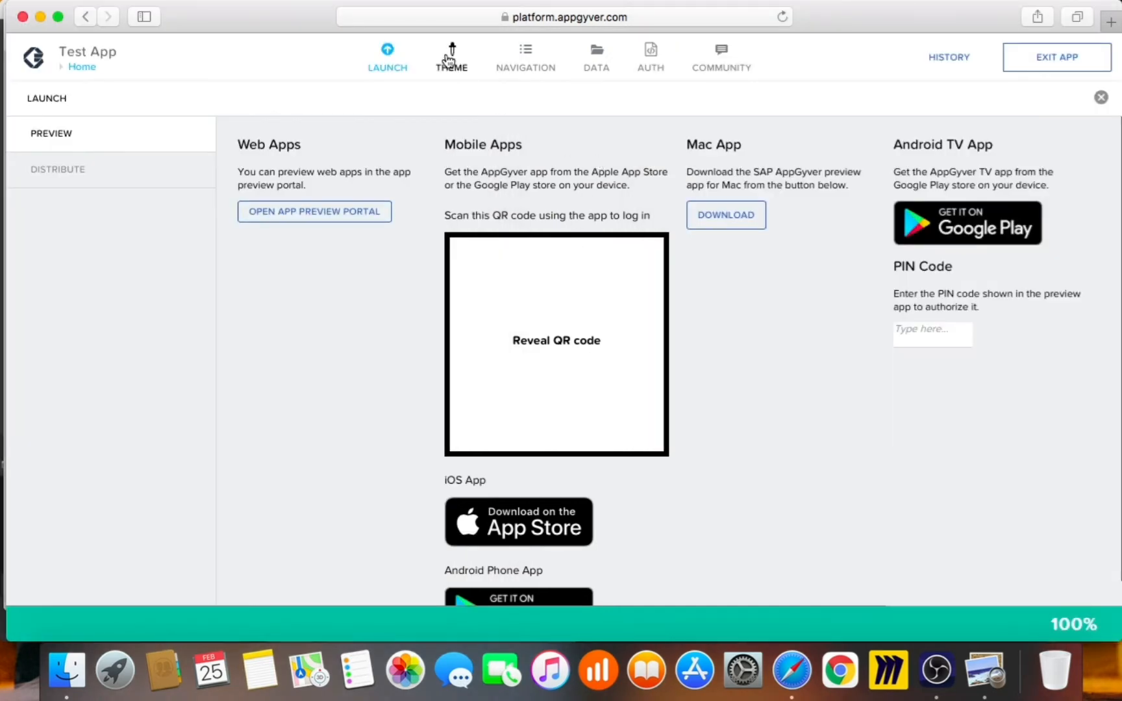
pyautogui.click(392, 61)
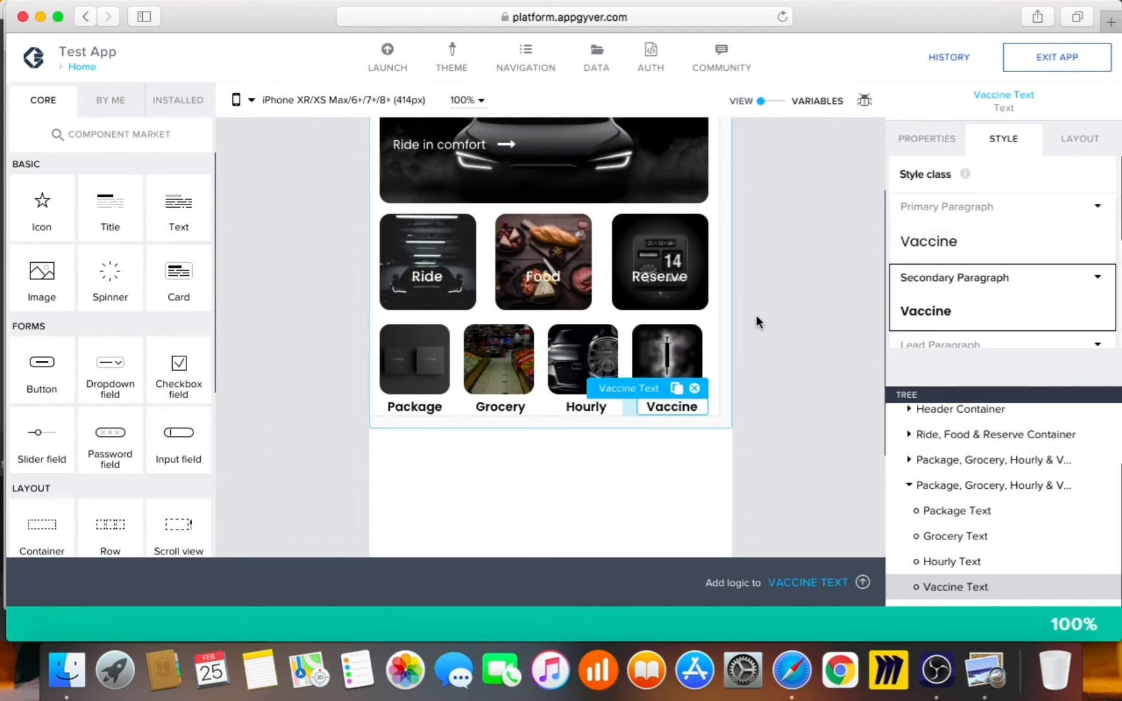
# Set the image container's Justify components to space-between so the four tiles spread evenly
pyautogui.click(541, 359)
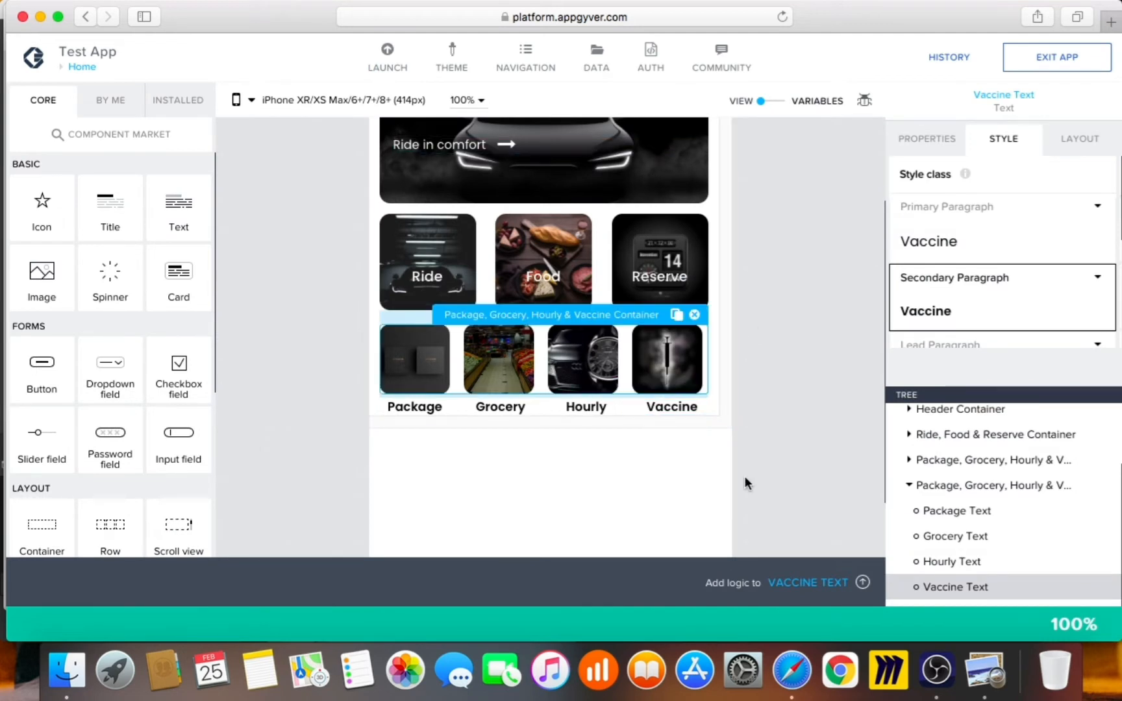
pyautogui.click(1101, 138)
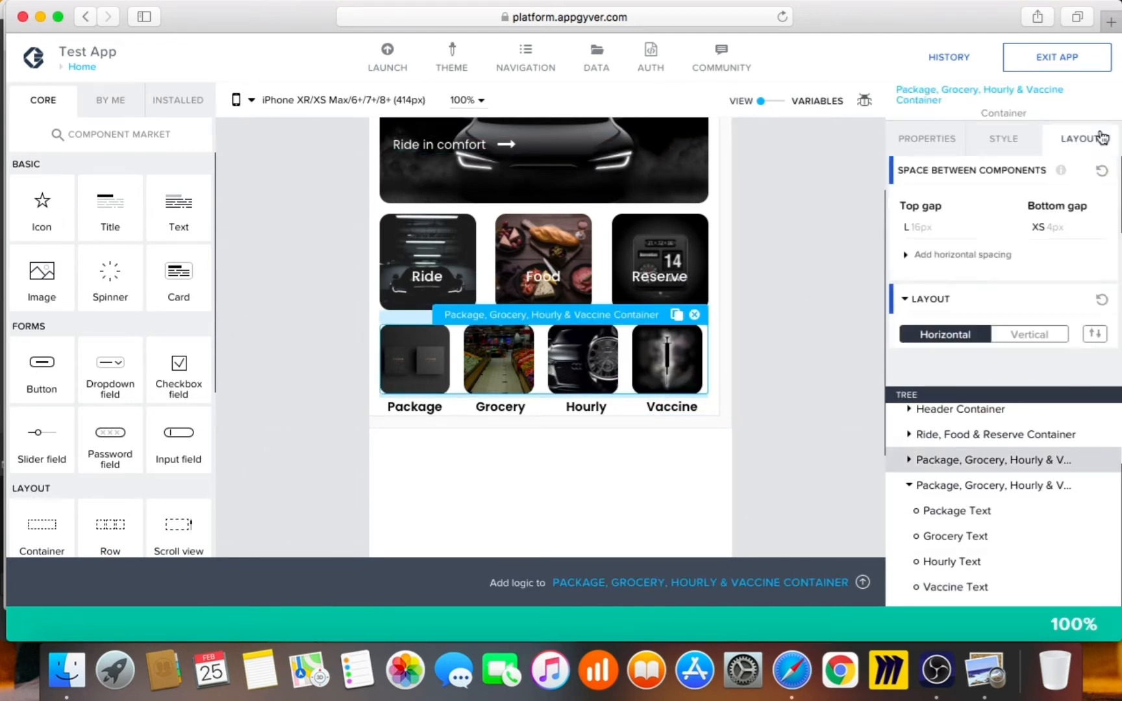
pyautogui.scroll(-2, 1029, 292)
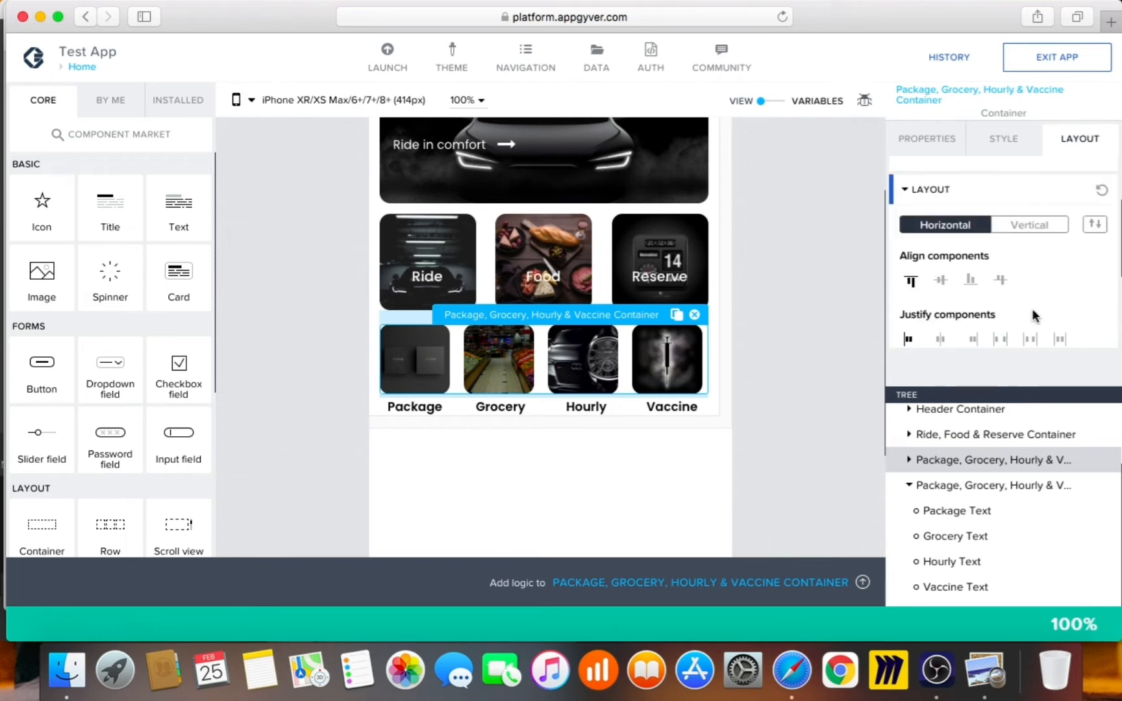
pyautogui.click(1001, 339)
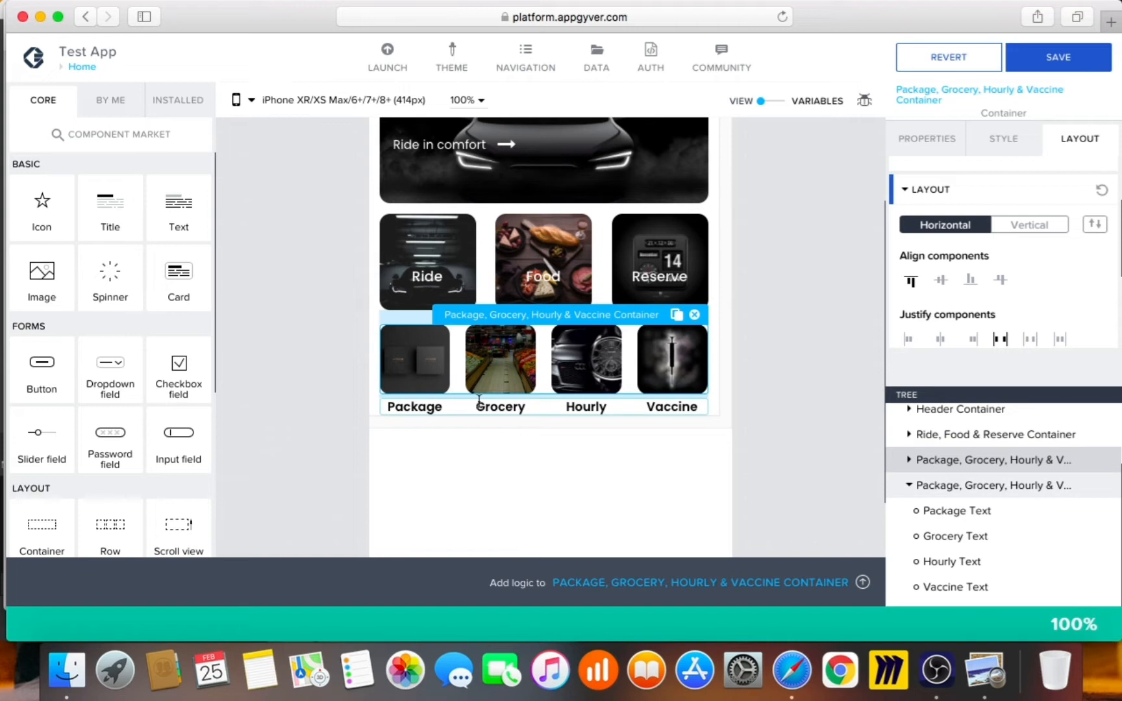
# Give the Package, Grocery, Hourly, Vaccine labels row space-between justification too, and save
pyautogui.click(448, 413)
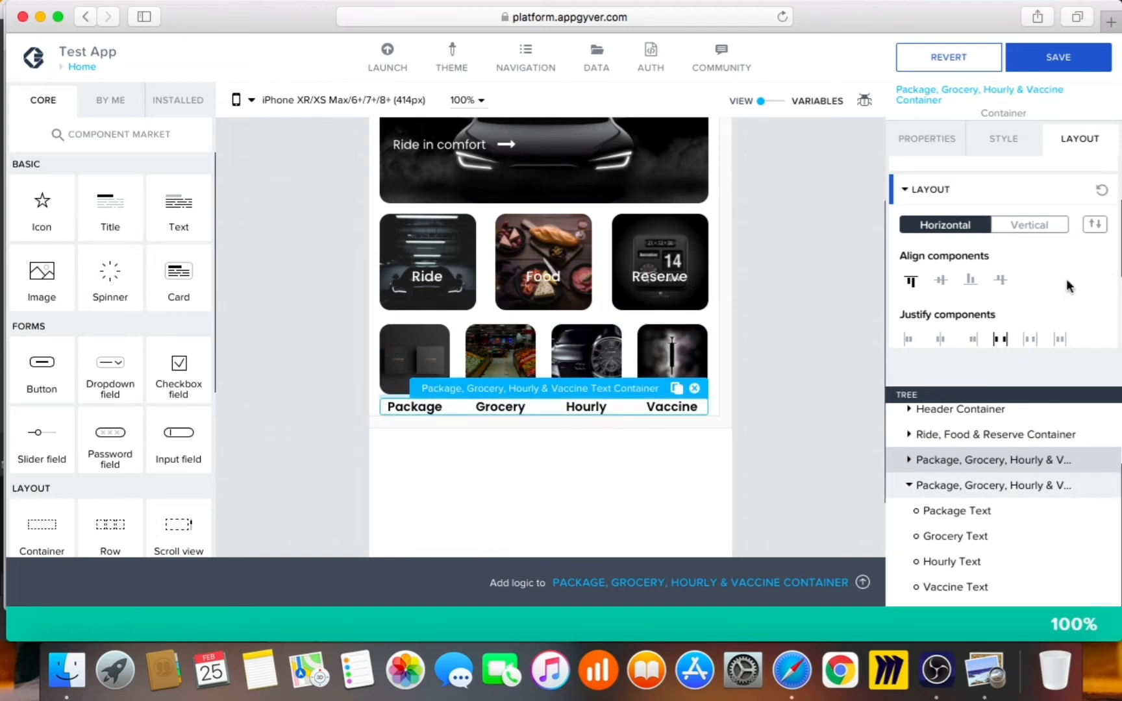
pyautogui.click(996, 337)
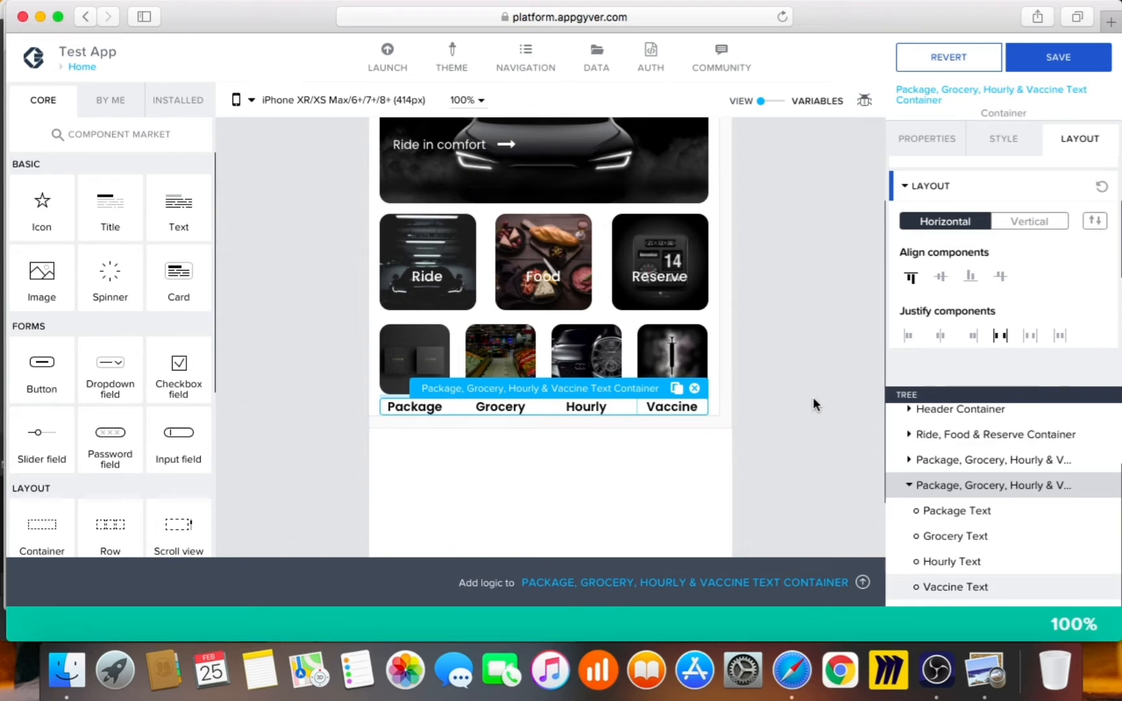
pyautogui.click(1069, 62)
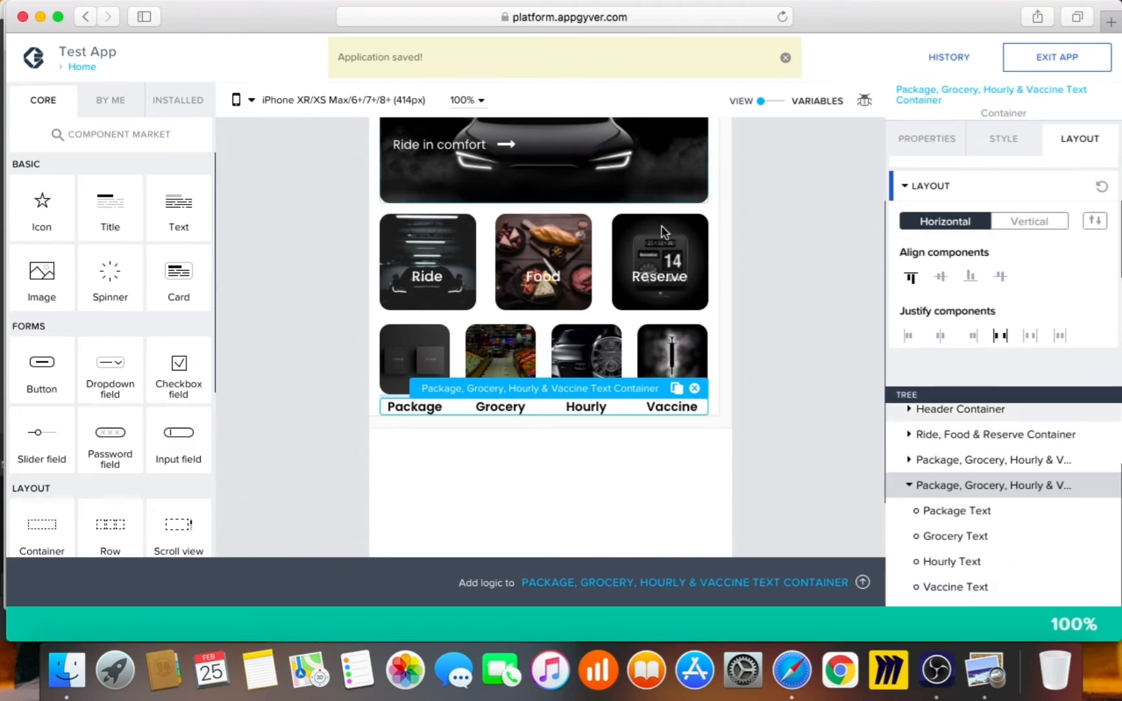
pyautogui.scroll(1, 662, 235)
pyautogui.scroll(4, 662, 235)
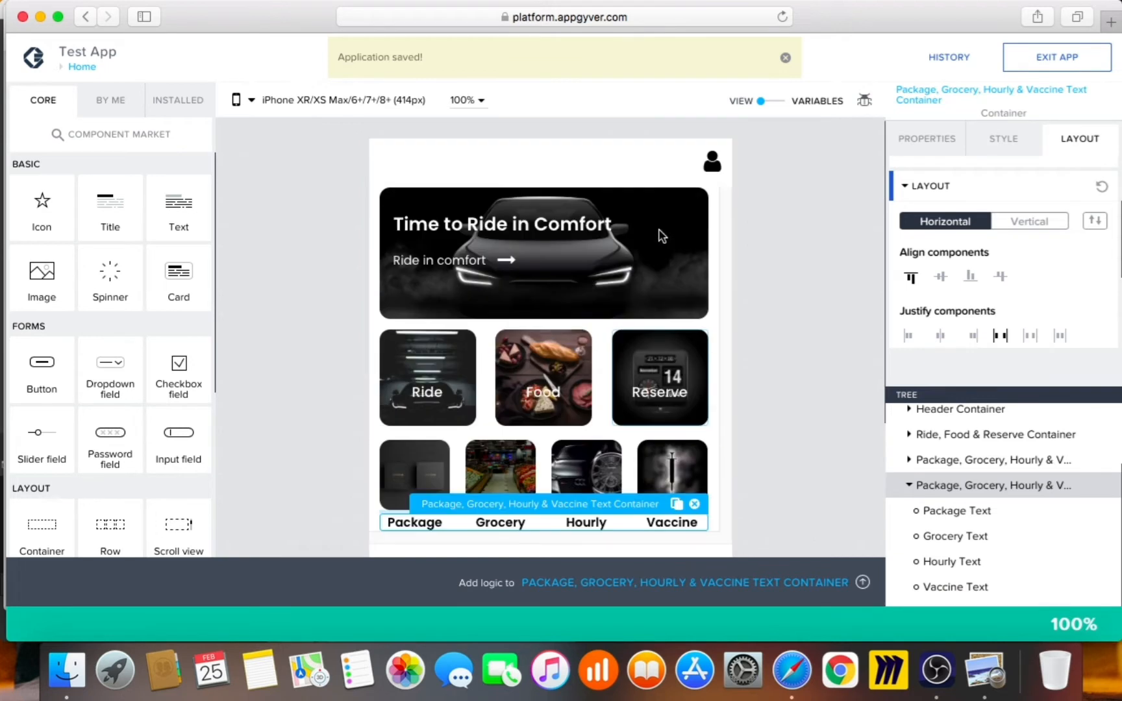
# Switch the header banner container to Custom sizing, keeping minimum width as grow to width
pyautogui.click(643, 295)
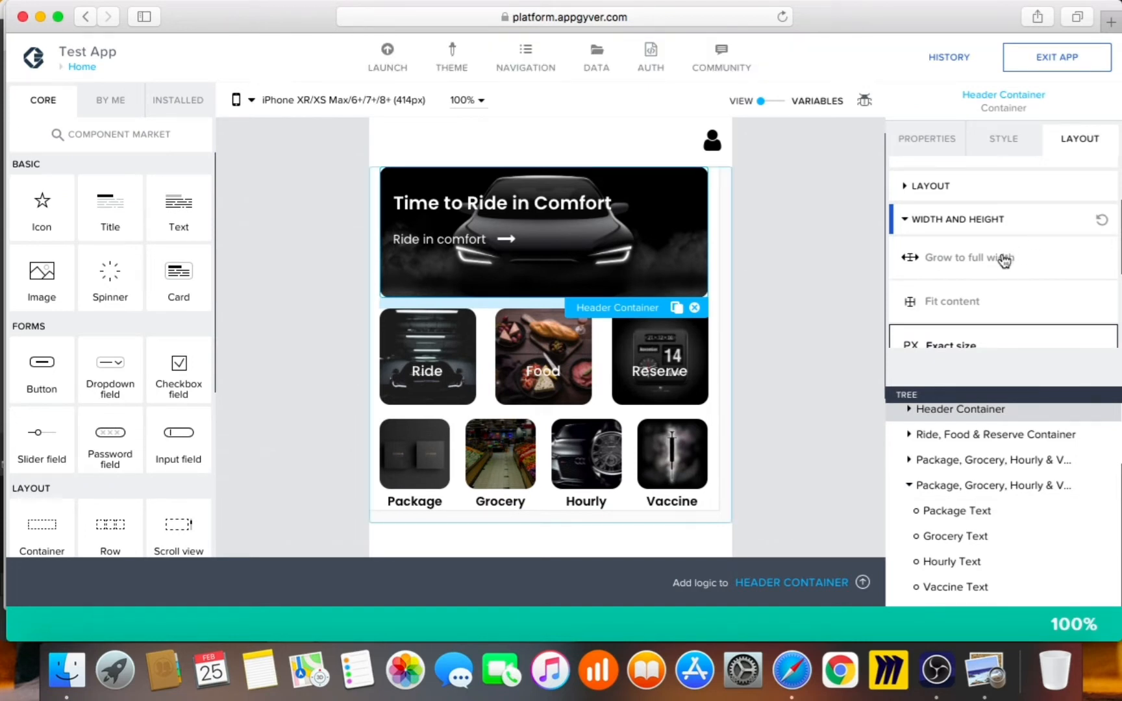
pyautogui.scroll(-5, 1033, 286)
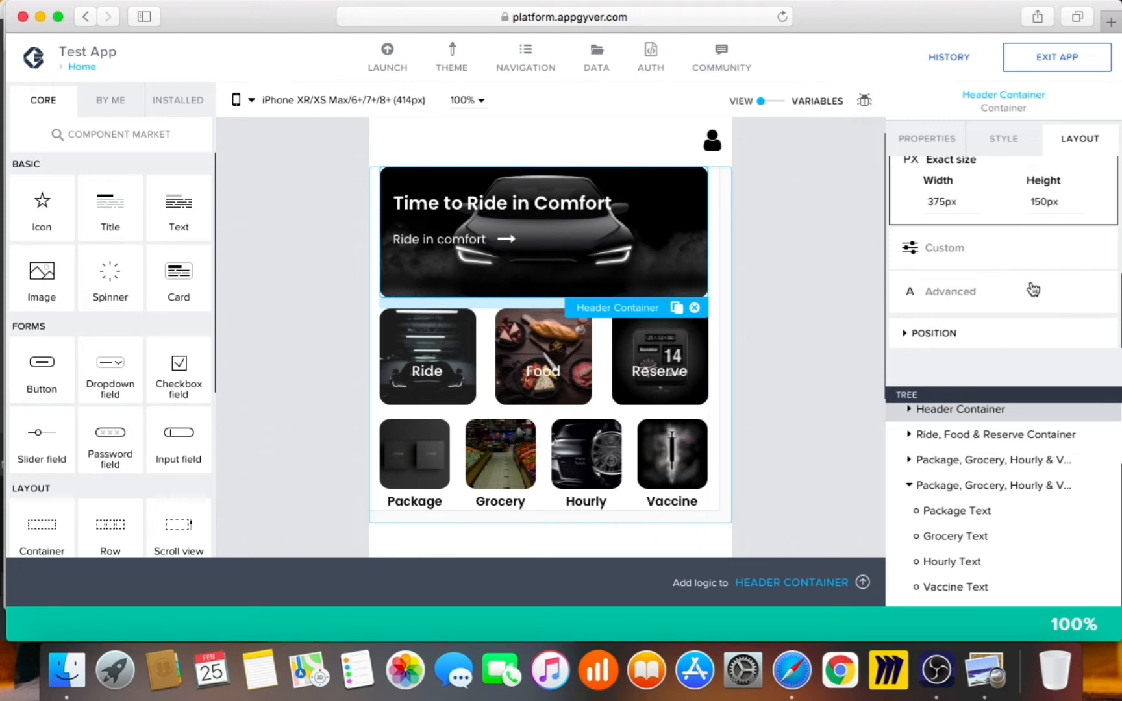
pyautogui.click(1026, 250)
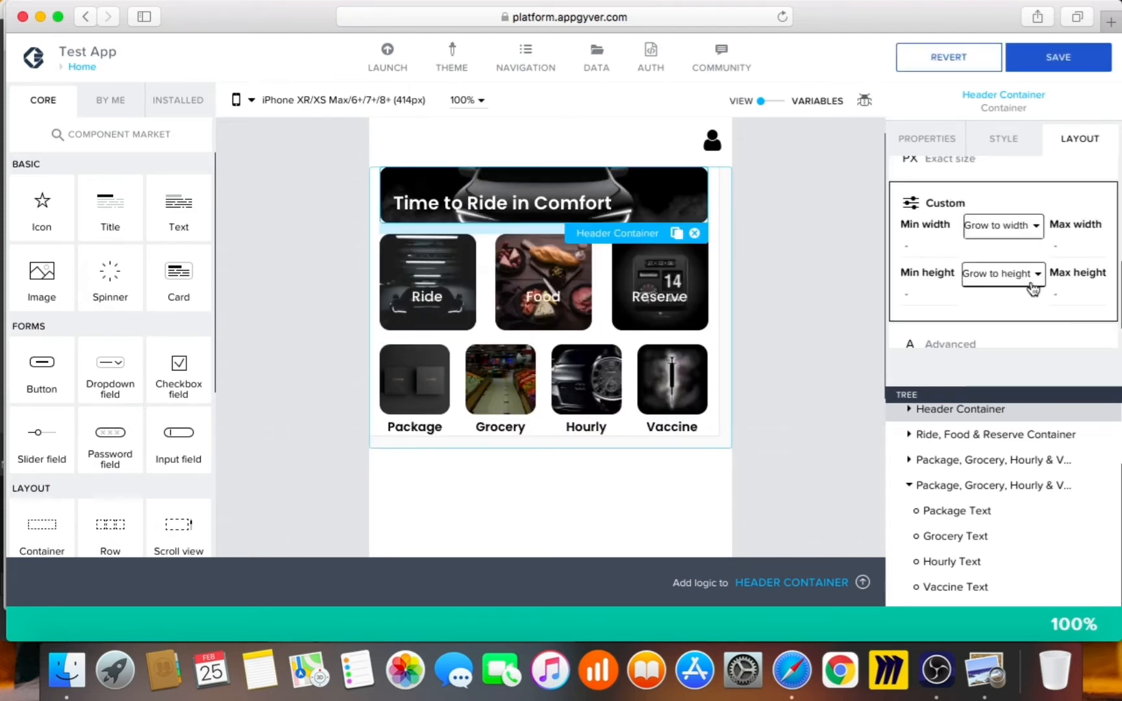
pyautogui.click(1022, 227)
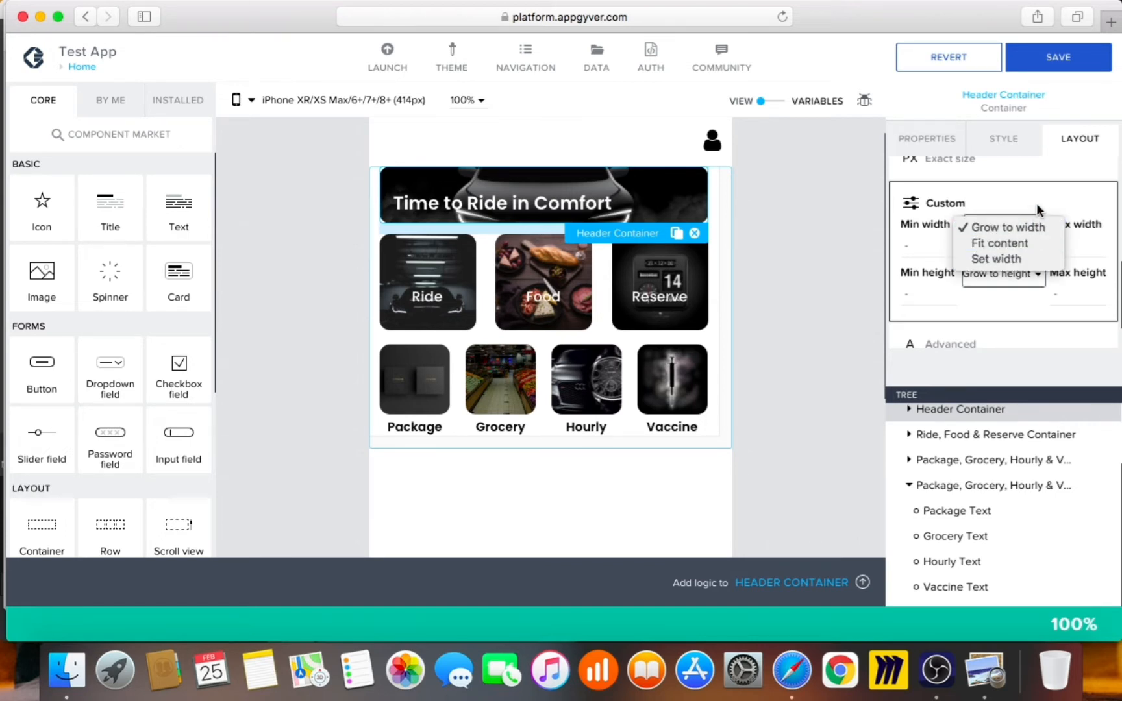
pyautogui.click(1036, 203)
pyautogui.click(1018, 274)
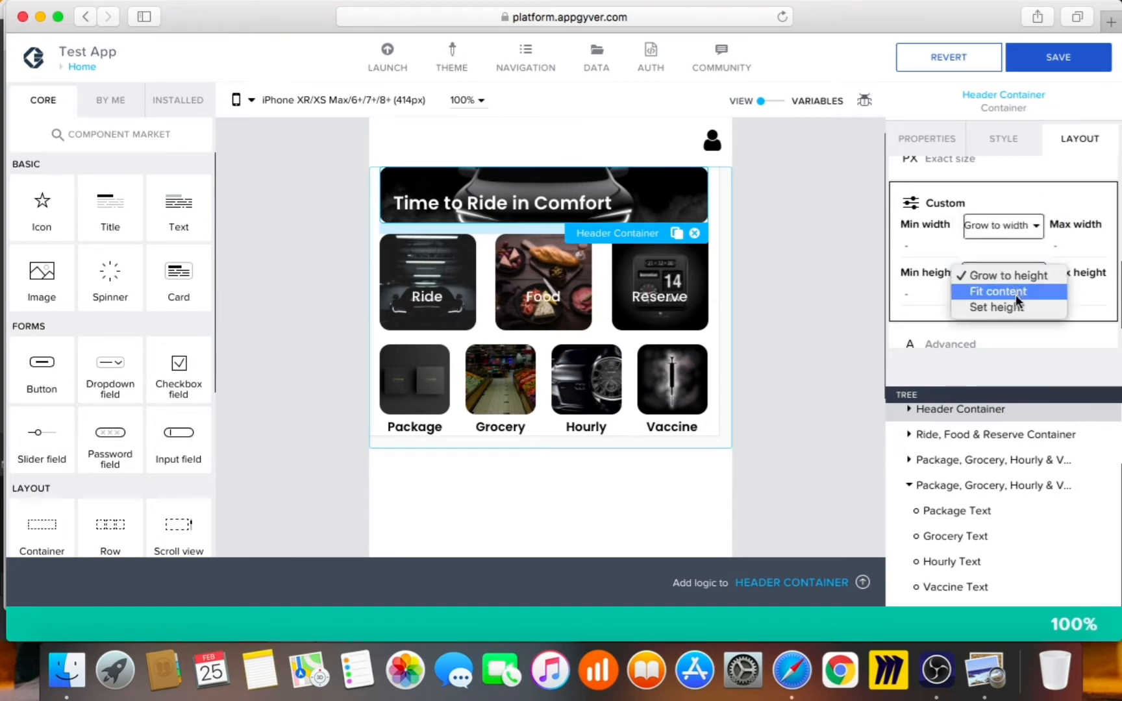
pyautogui.press('Escape')
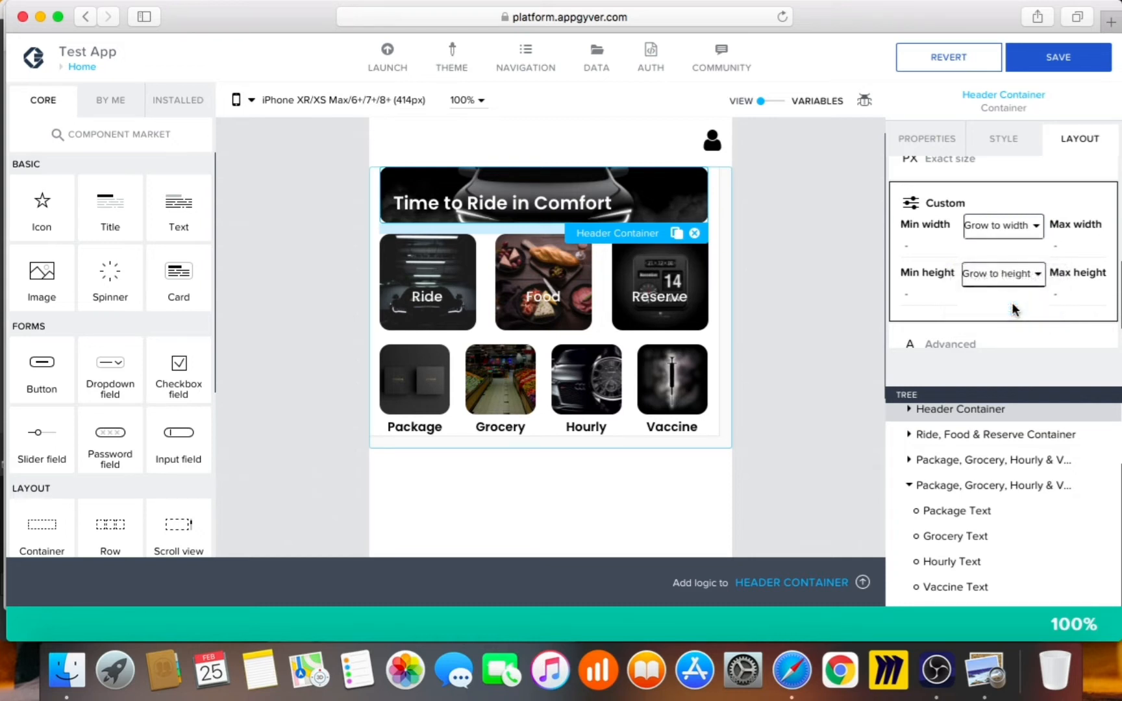
# Set the header's minimum height to a fixed 150 PX and save the app
pyautogui.click(1013, 310)
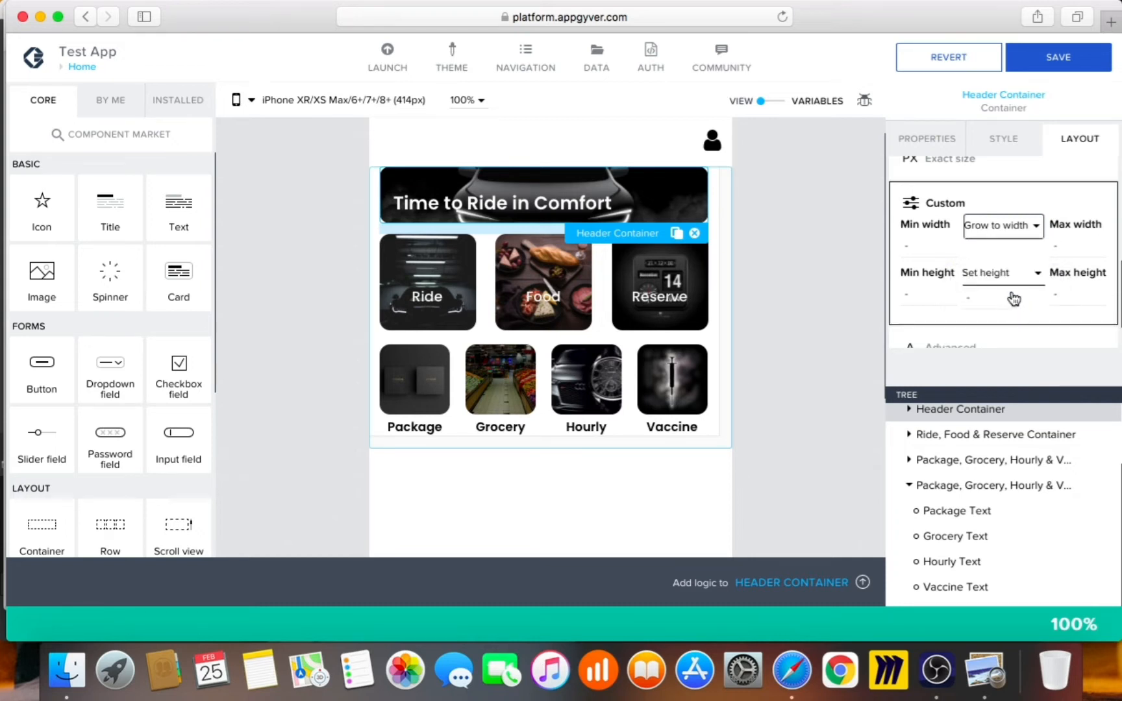
pyautogui.click(993, 298)
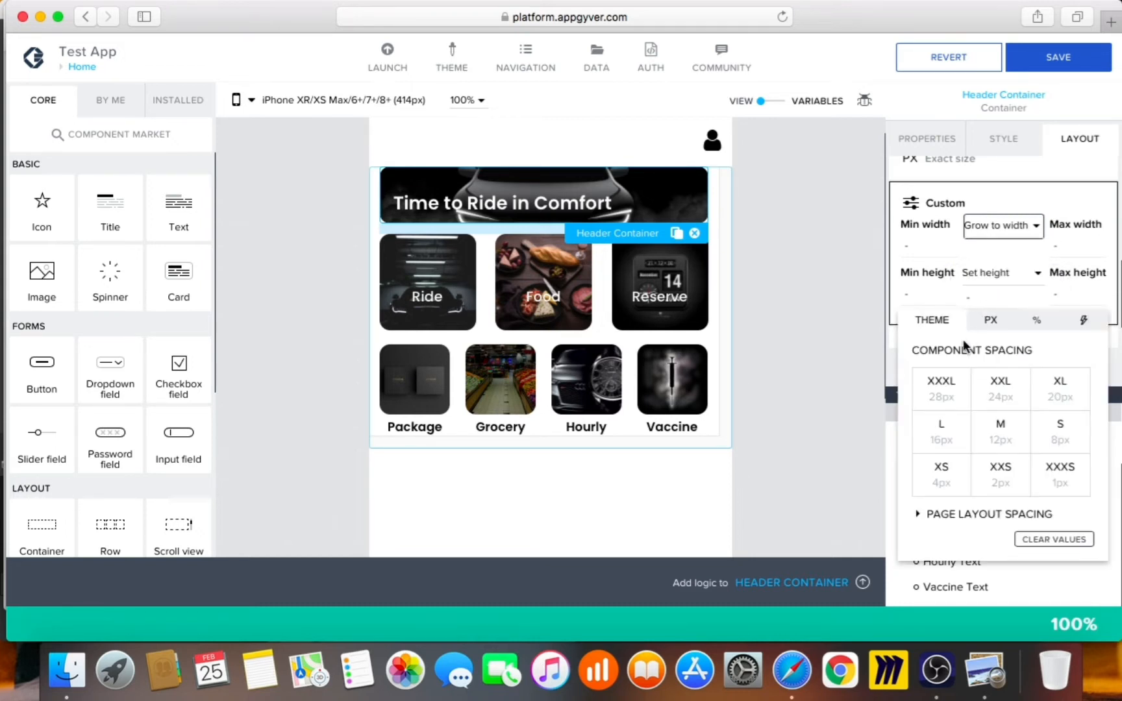
pyautogui.click(990, 320)
pyautogui.write('150')
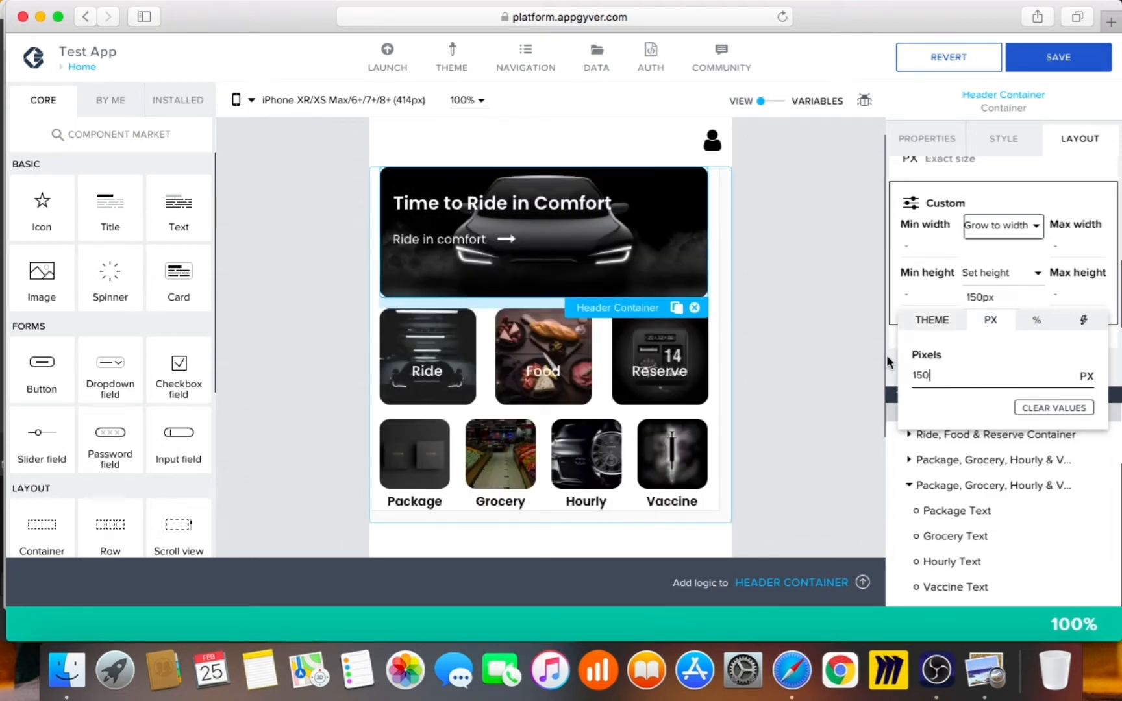
pyautogui.click(834, 331)
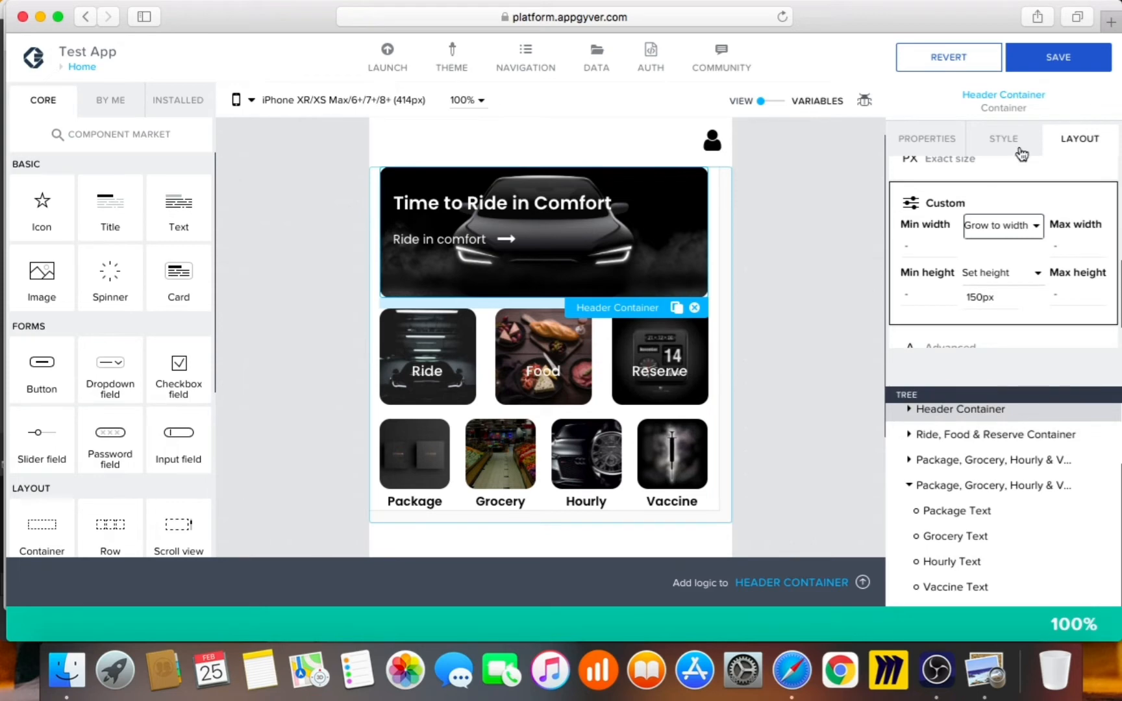
pyautogui.click(1078, 55)
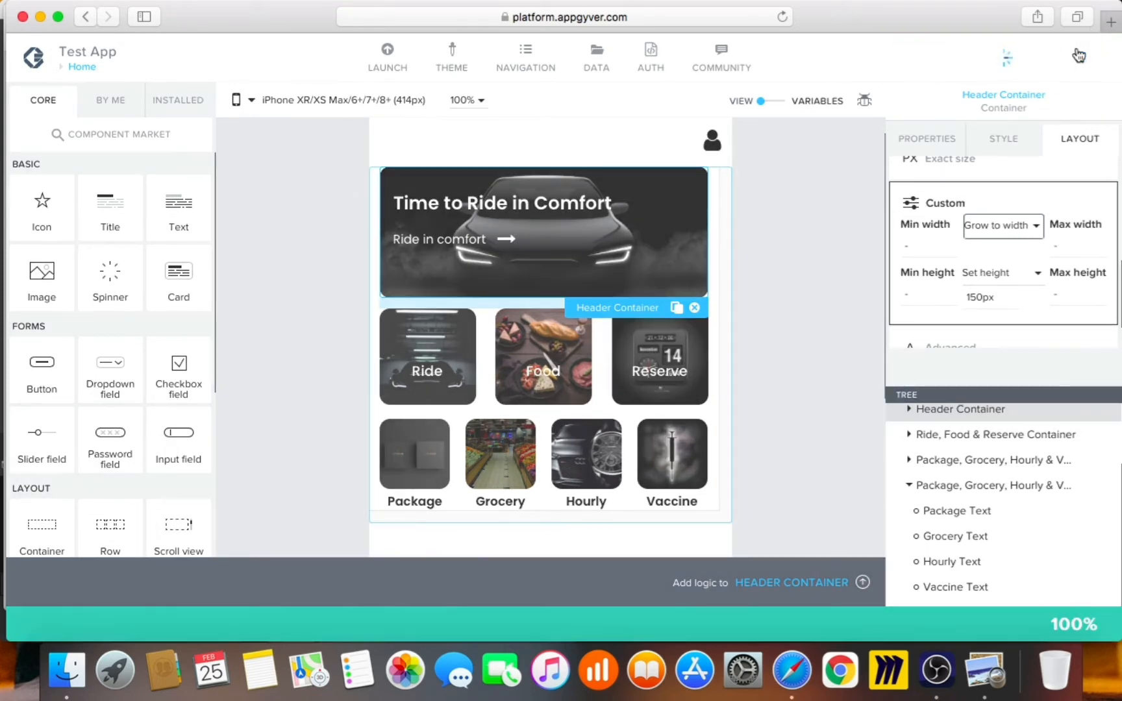
pyautogui.rightClick(792, 670)
# Compare the refreshed Home page preview against the Uber reference screenshot, then return to Composer
pyautogui.click(812, 463)
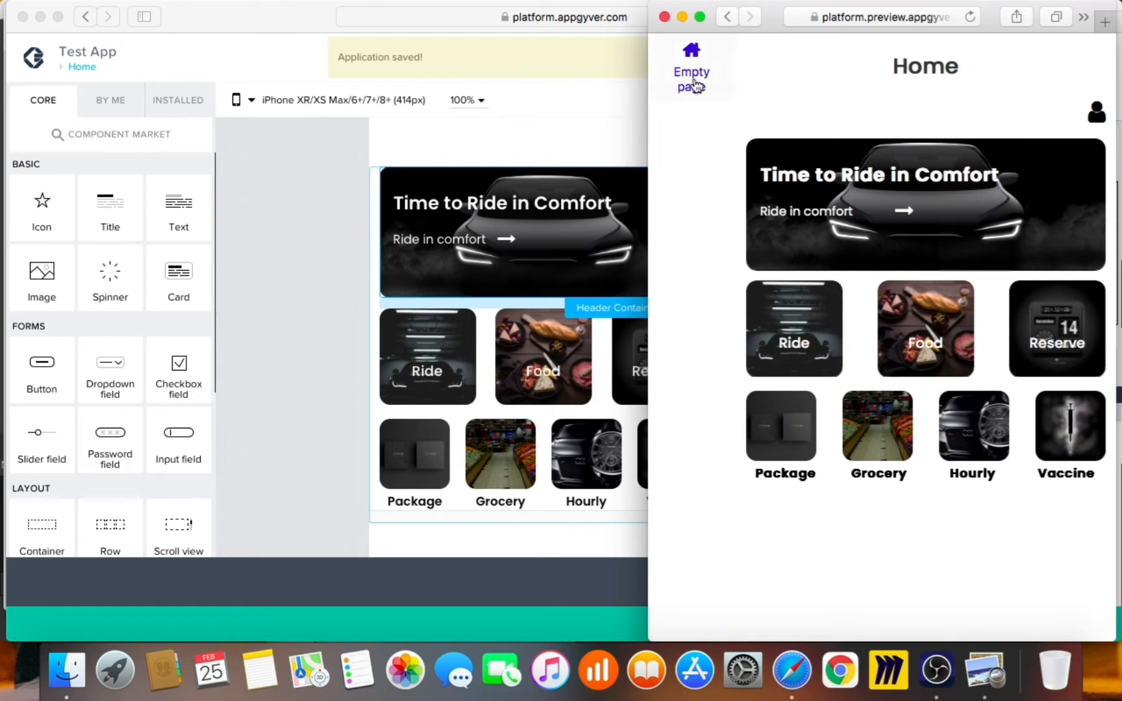
pyautogui.click(700, 49)
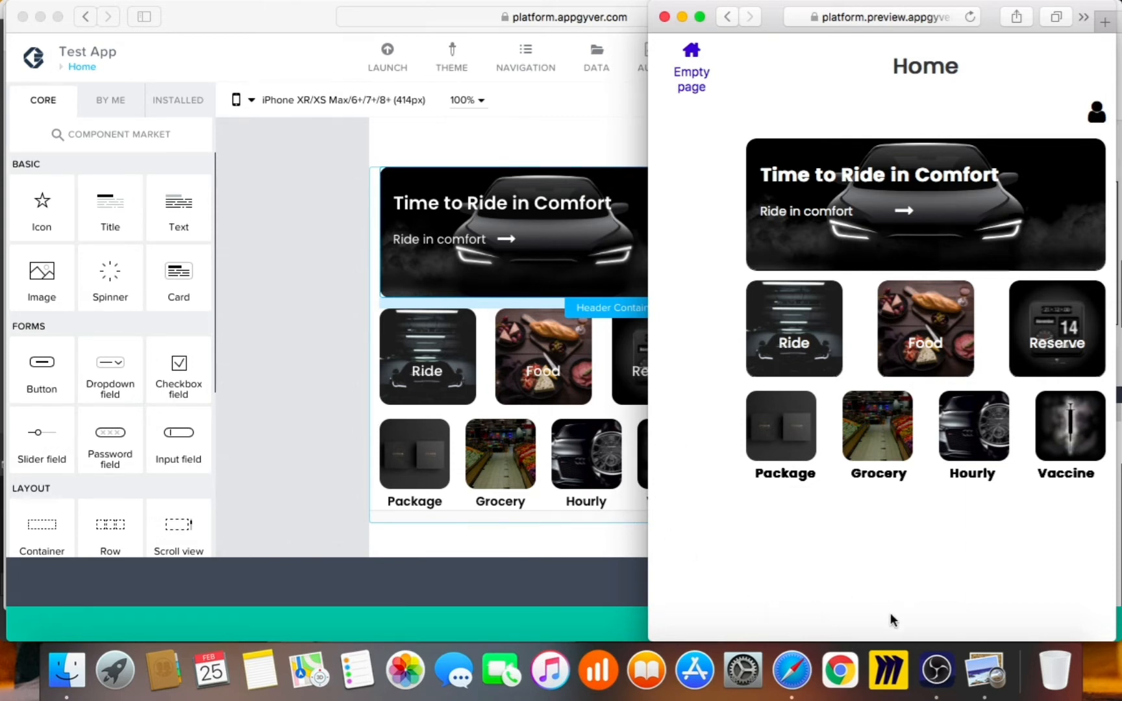
pyautogui.click(985, 669)
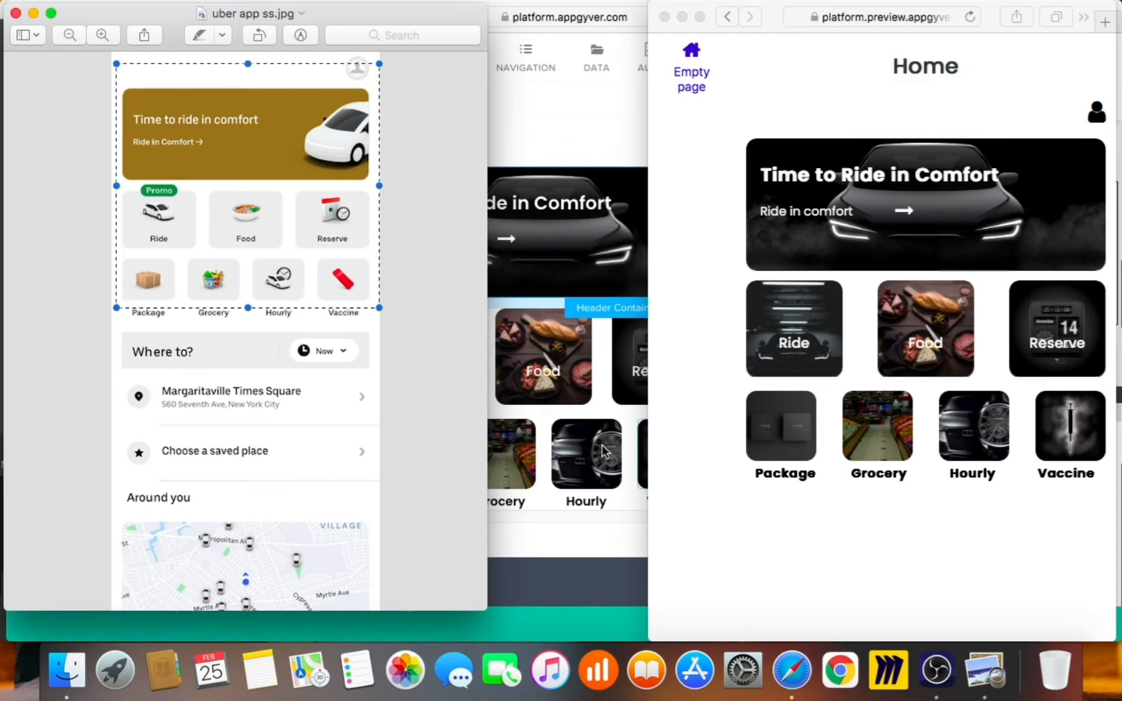
pyautogui.click(624, 451)
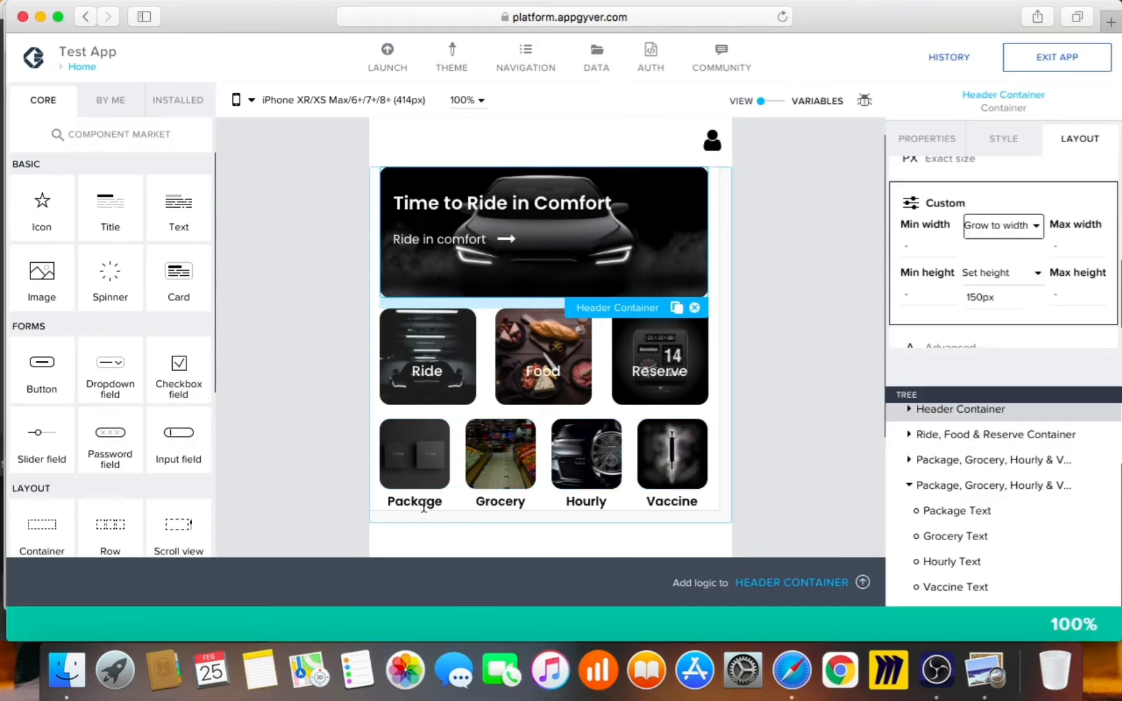
# Open the Package label's Secondary Paragraph style for editing and expand its typography settings
pyautogui.click(450, 496)
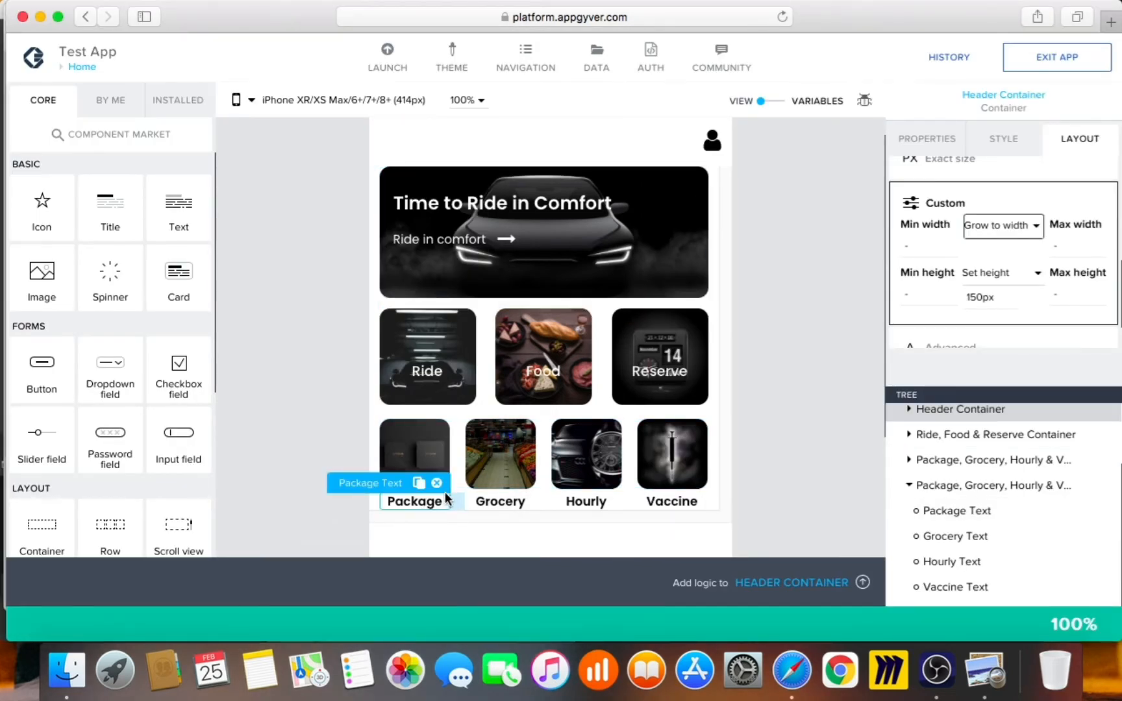
pyautogui.click(1004, 143)
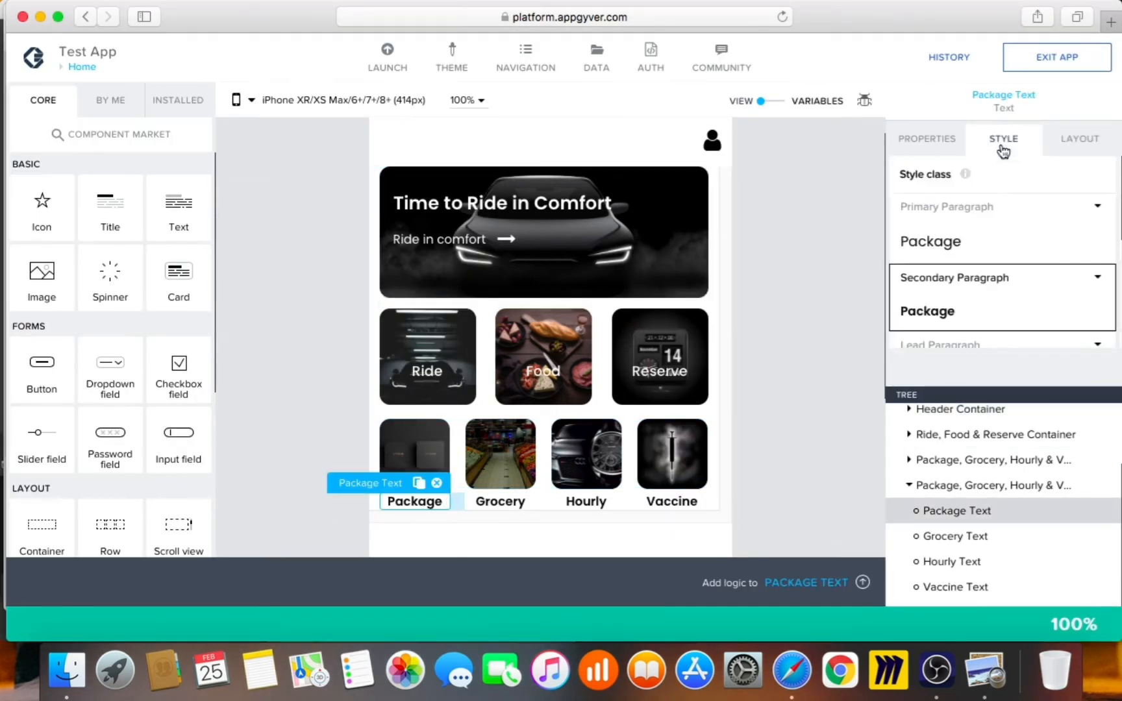
pyautogui.click(1098, 280)
pyautogui.click(1071, 301)
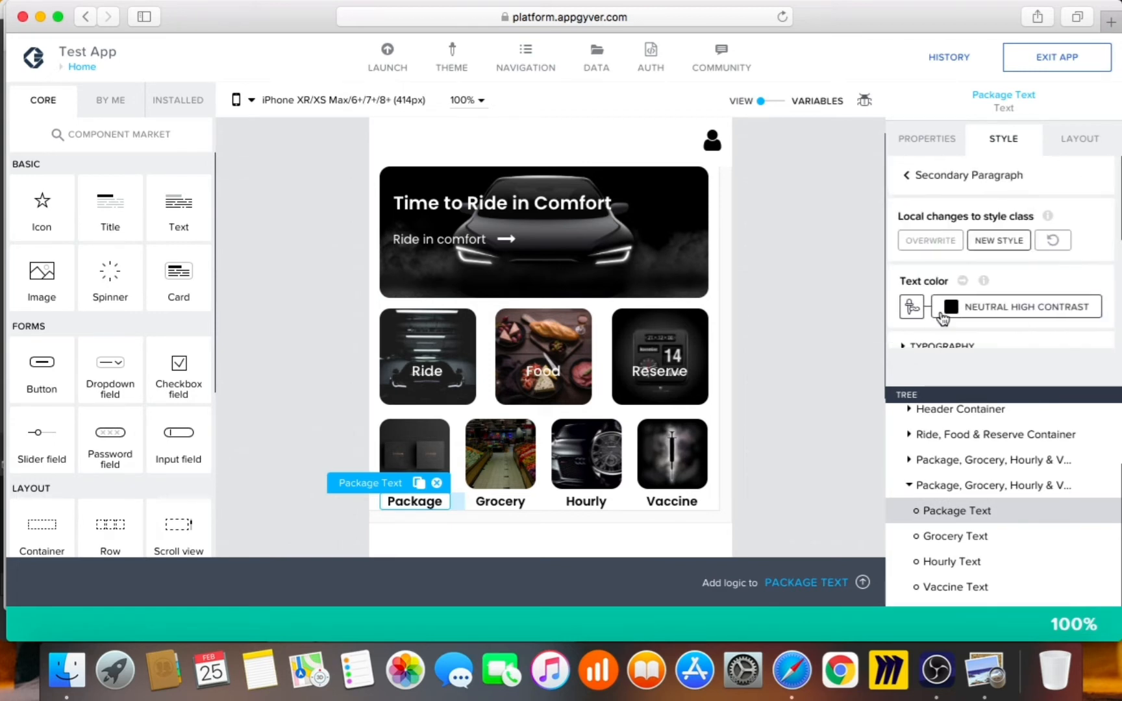
pyautogui.scroll(-3, 1023, 283)
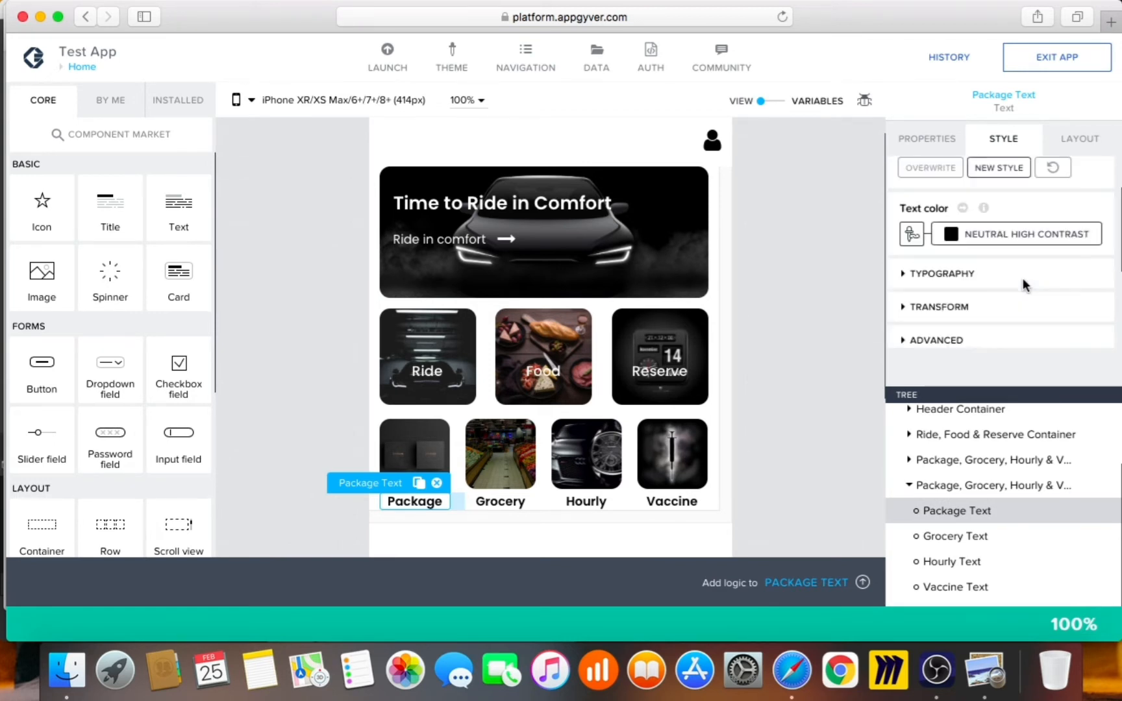
pyautogui.click(1025, 287)
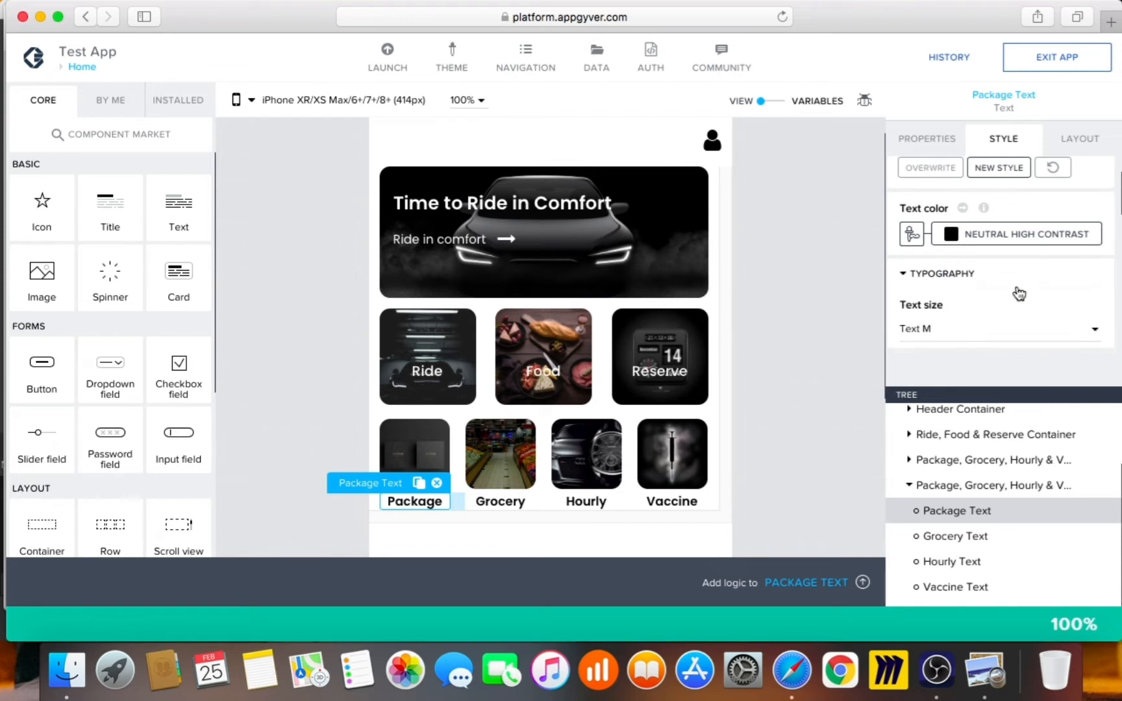
pyautogui.scroll(-3, 994, 311)
pyautogui.scroll(-1, 991, 305)
pyautogui.scroll(-2, 991, 310)
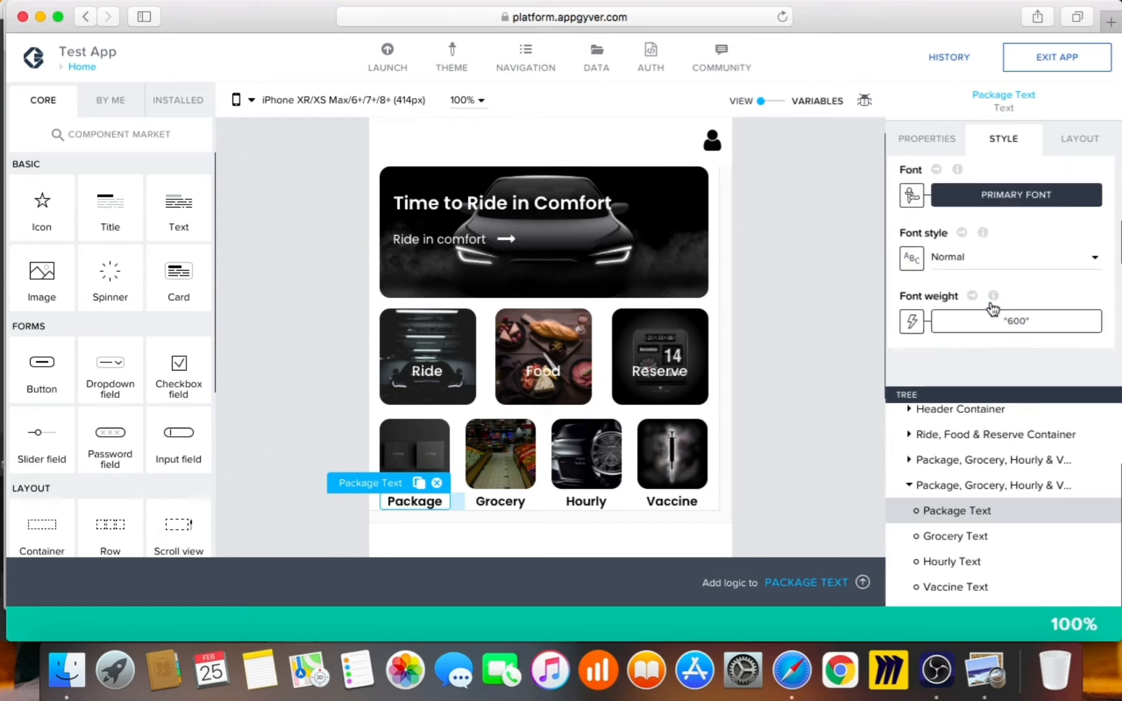
# Change the font weight formula from 600 to 500 and save it
pyautogui.click(913, 321)
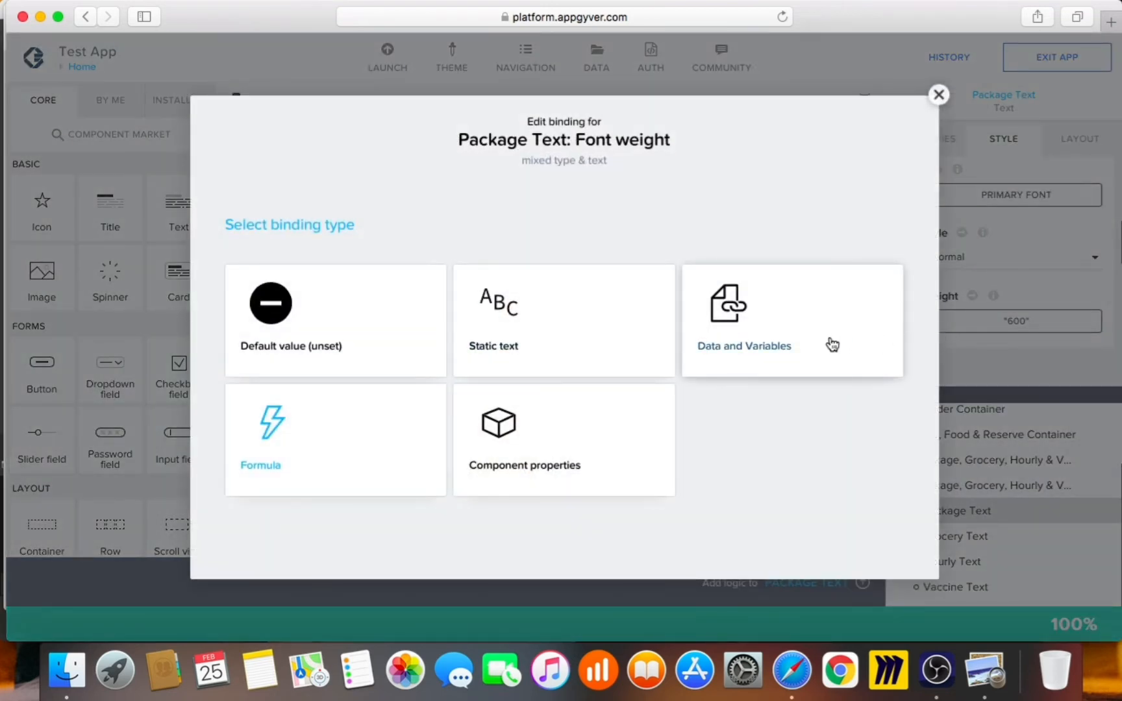
pyautogui.click(369, 446)
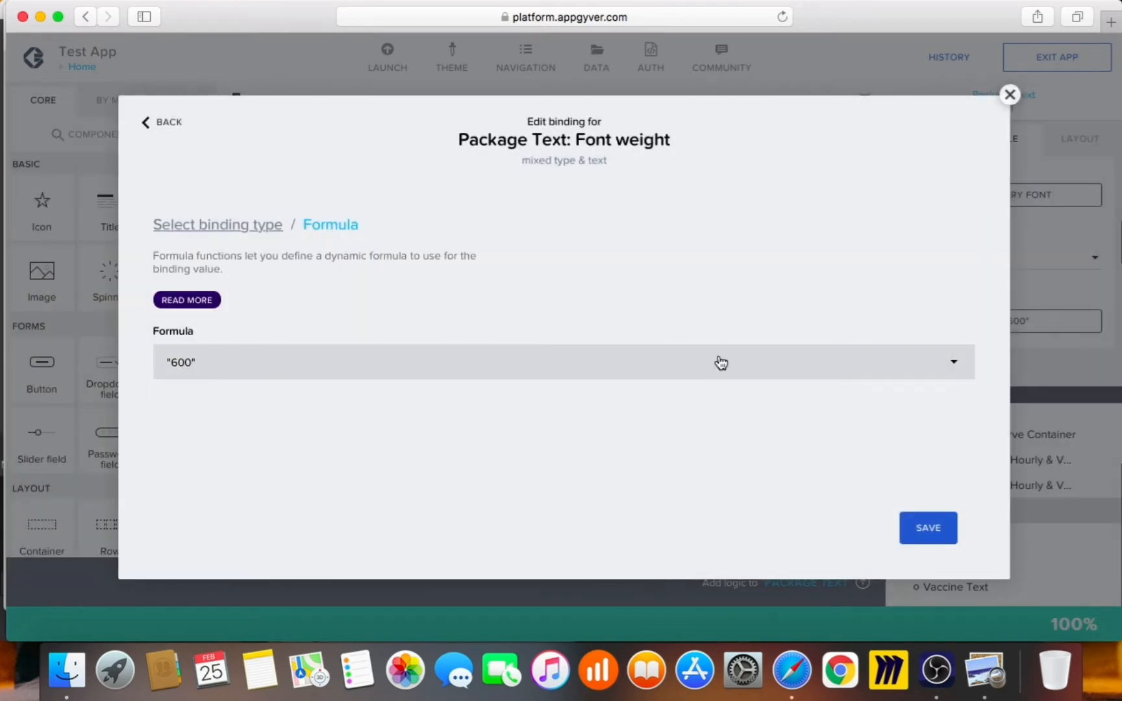
pyautogui.click(202, 365)
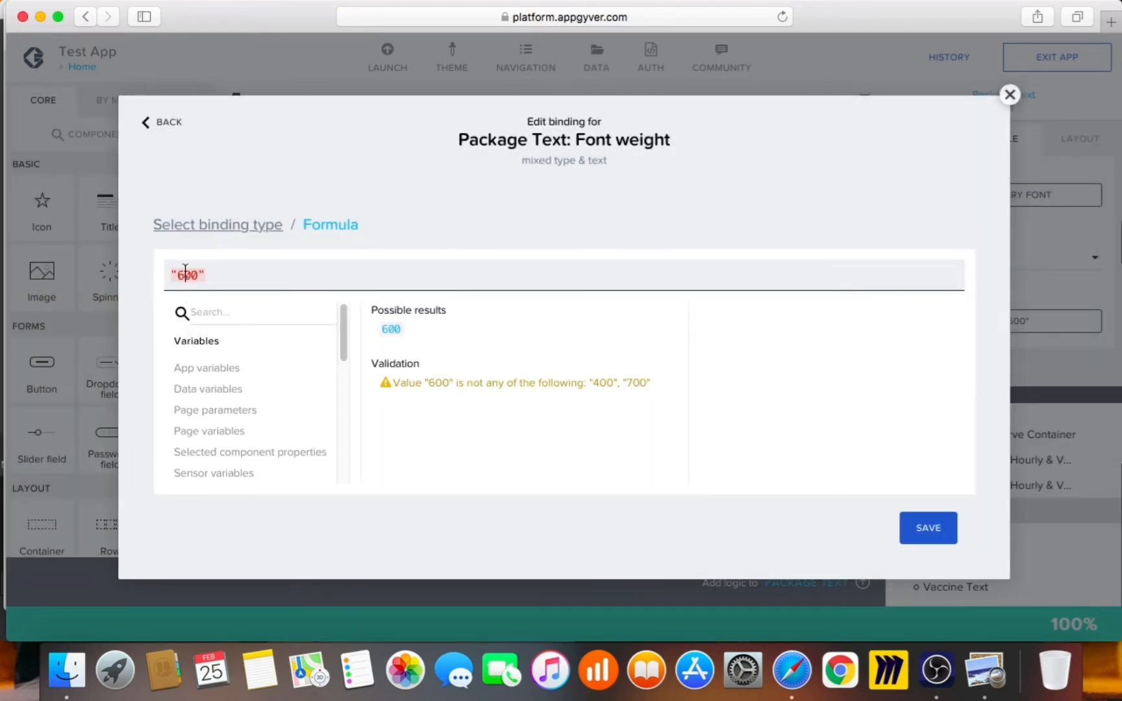
pyautogui.press('BackSpace')
pyautogui.write('5')
pyautogui.click(916, 529)
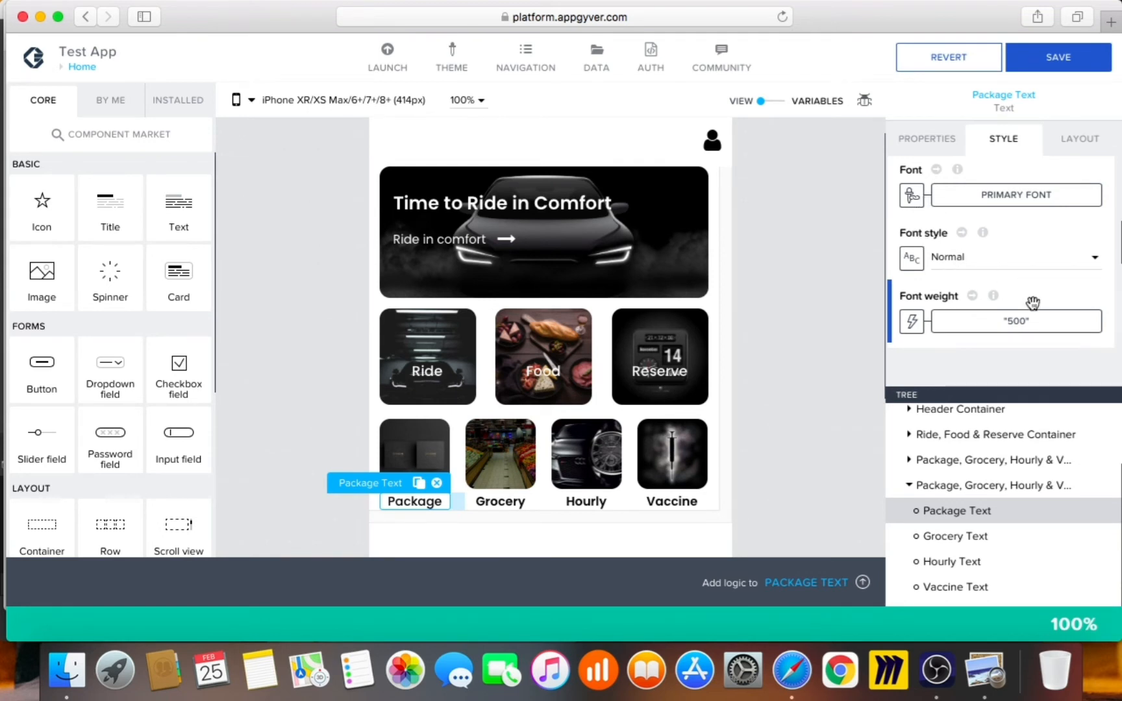
# Keep Text M size, overwrite the Secondary Paragraph style class with the 500 weight, and save
pyautogui.scroll(-3, 1039, 306)
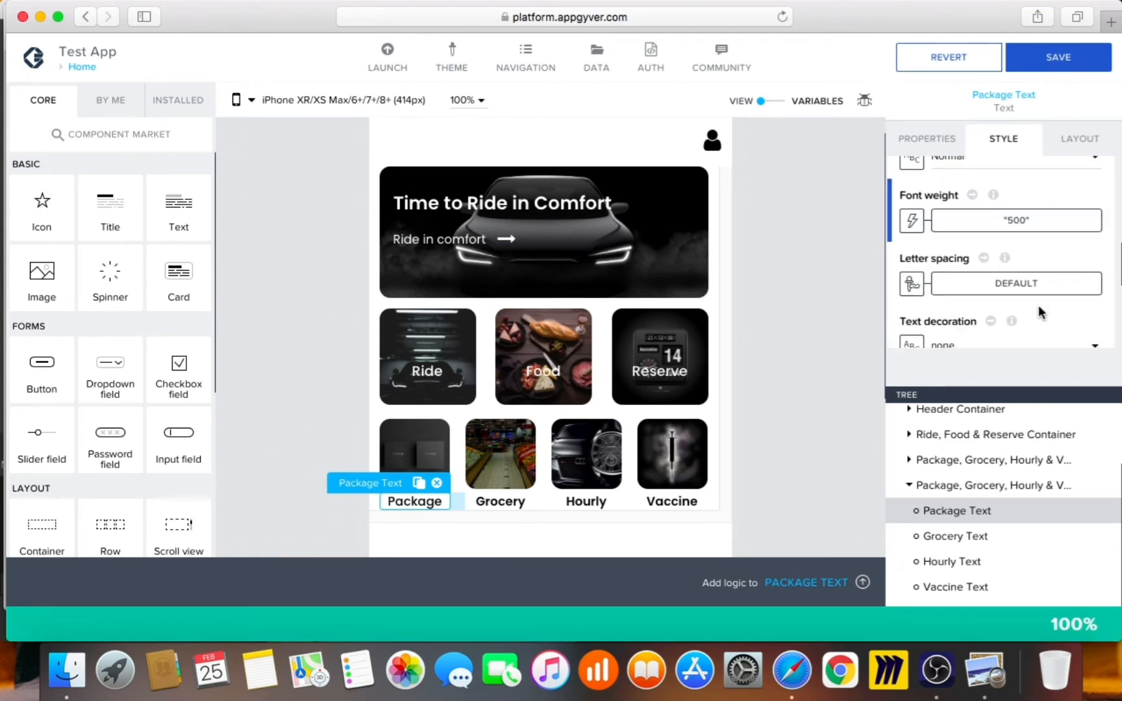
pyautogui.scroll(-4, 1011, 298)
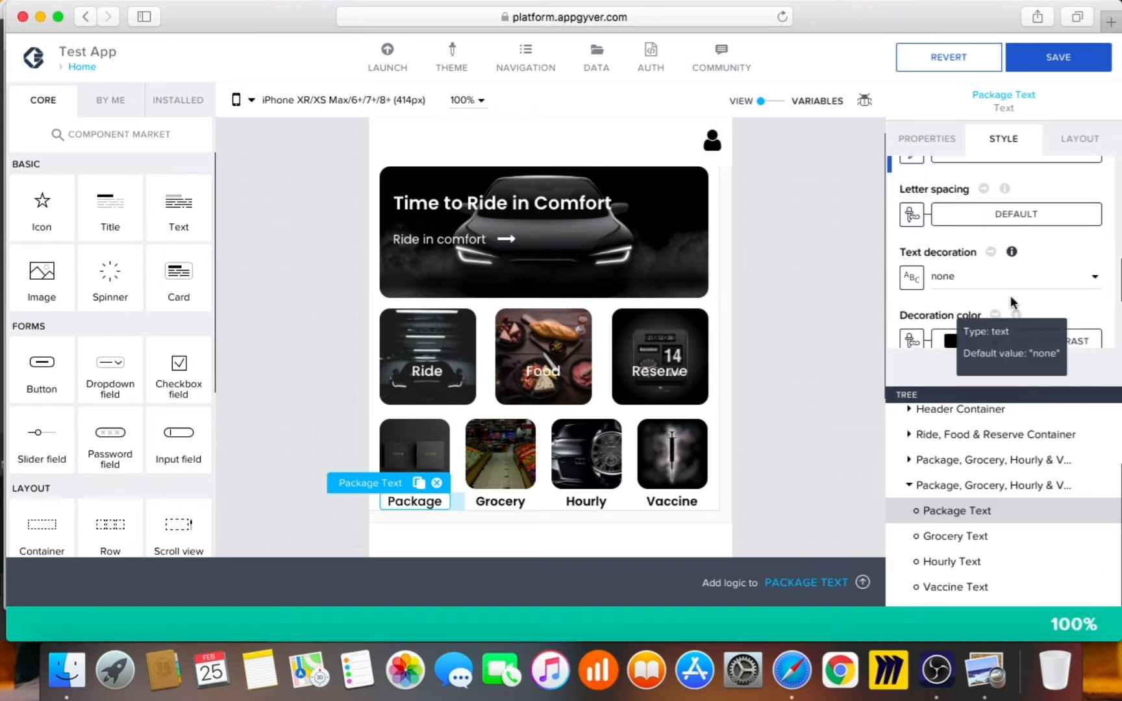
pyautogui.scroll(6, 1006, 302)
pyautogui.scroll(1, 994, 236)
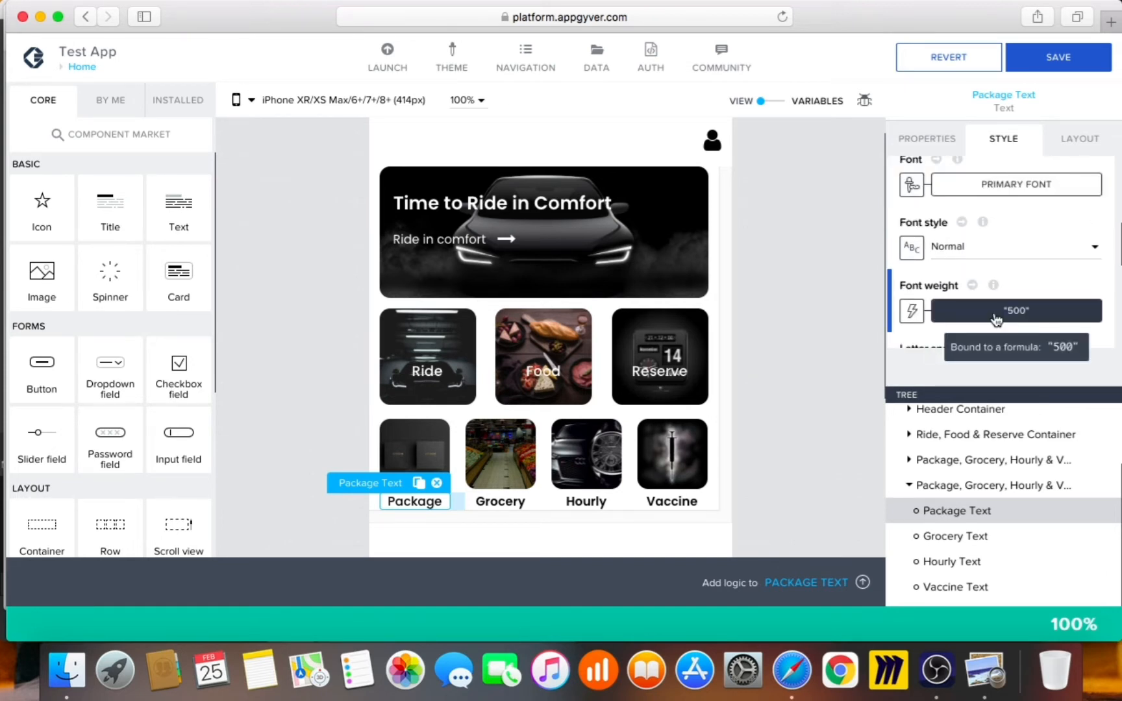
pyautogui.scroll(5, 993, 289)
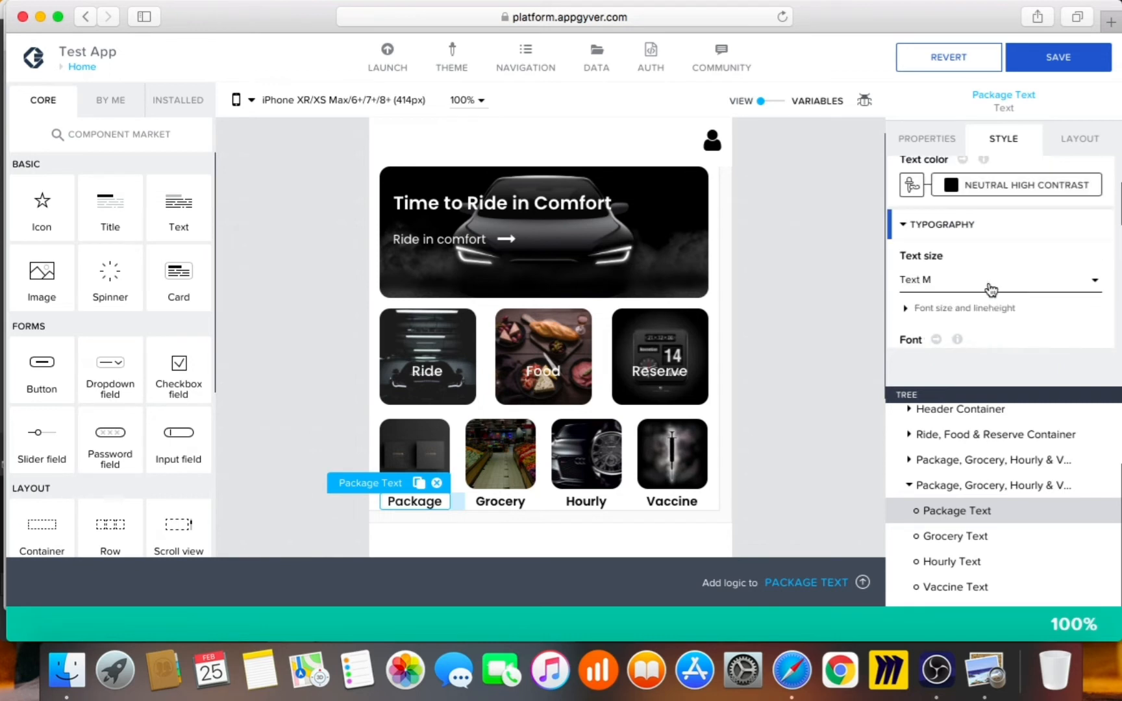
pyautogui.click(989, 286)
pyautogui.click(984, 293)
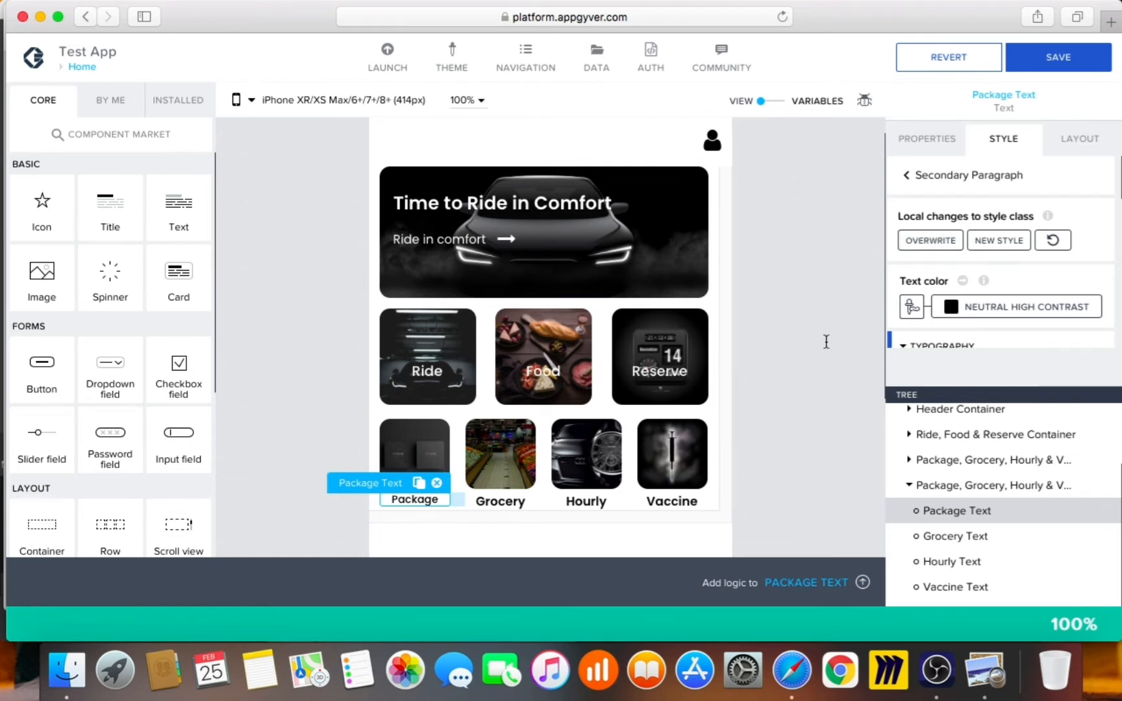
pyautogui.click(929, 240)
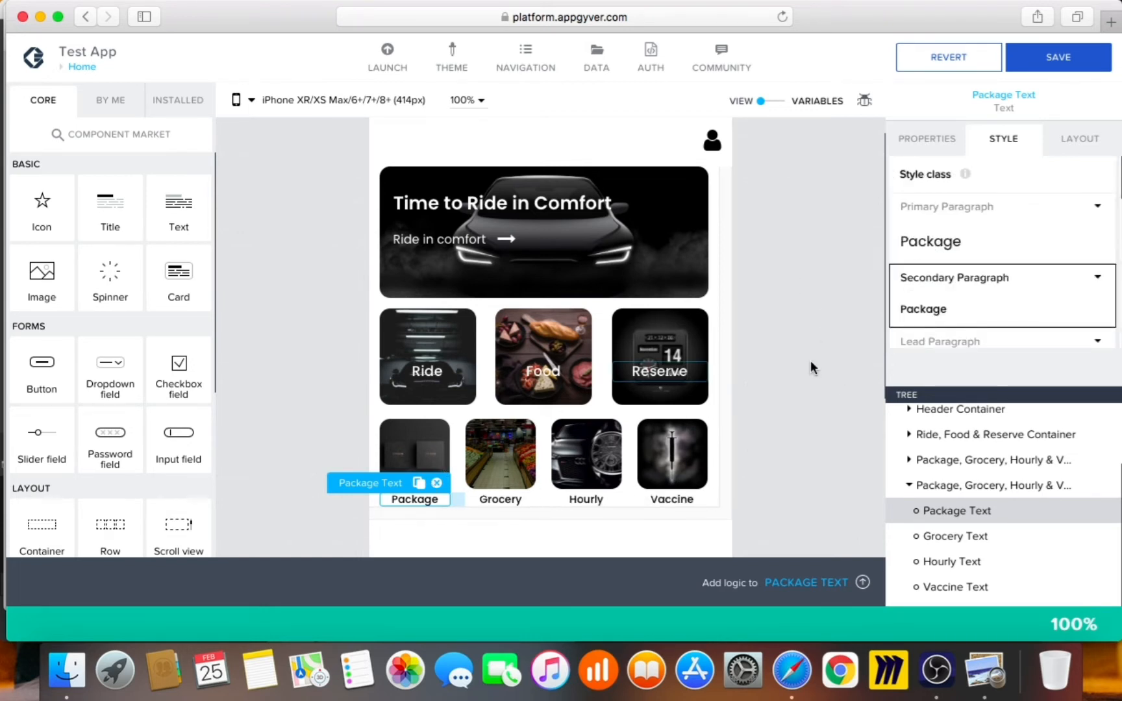
pyautogui.click(1050, 60)
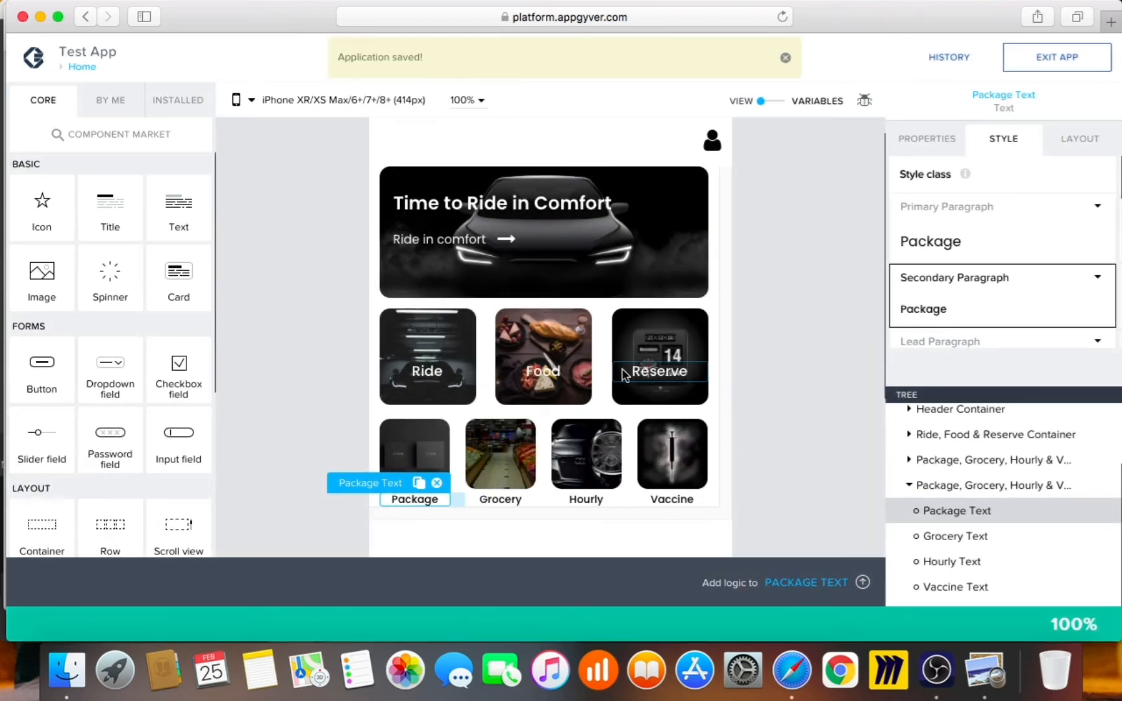
pyautogui.rightClick(792, 670)
# Show the app preview with lighter labels beside the Uber reference screenshot in Preview
pyautogui.click(829, 460)
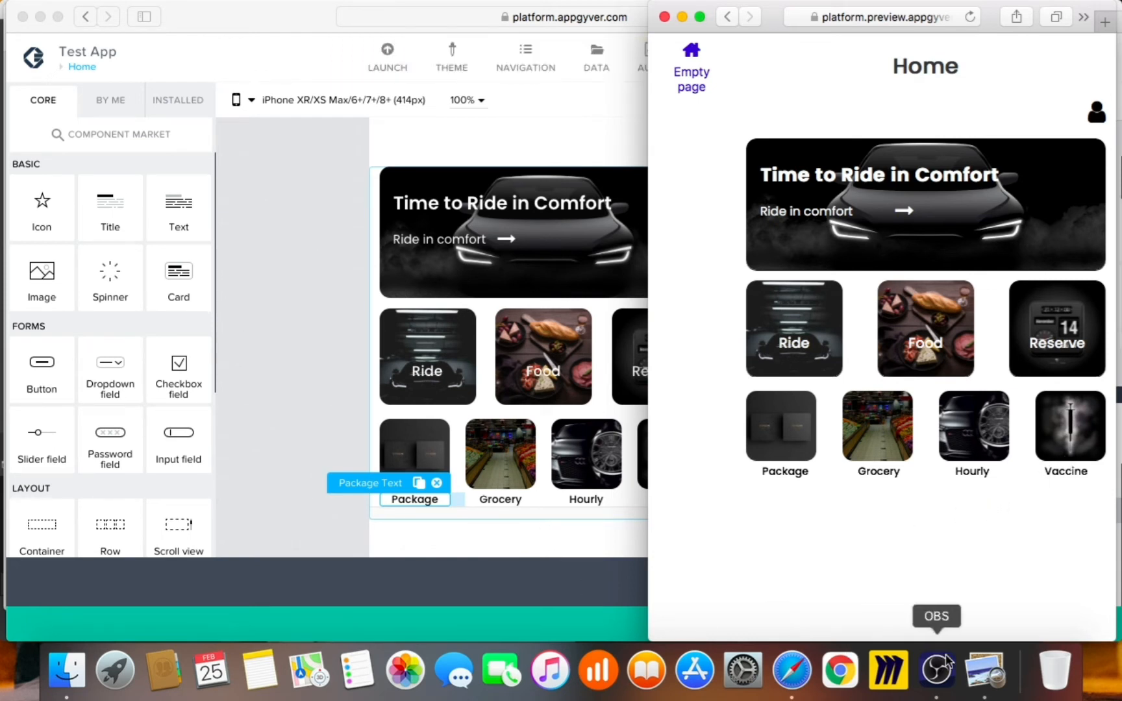
pyautogui.click(985, 671)
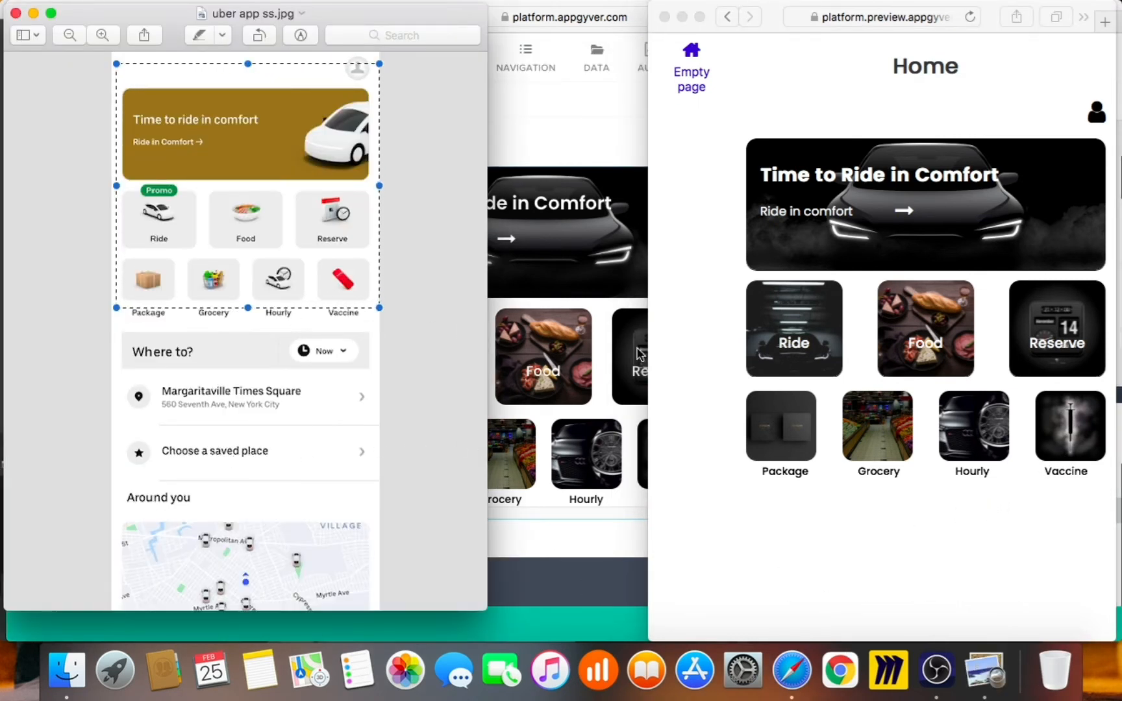
pyautogui.click(455, 388)
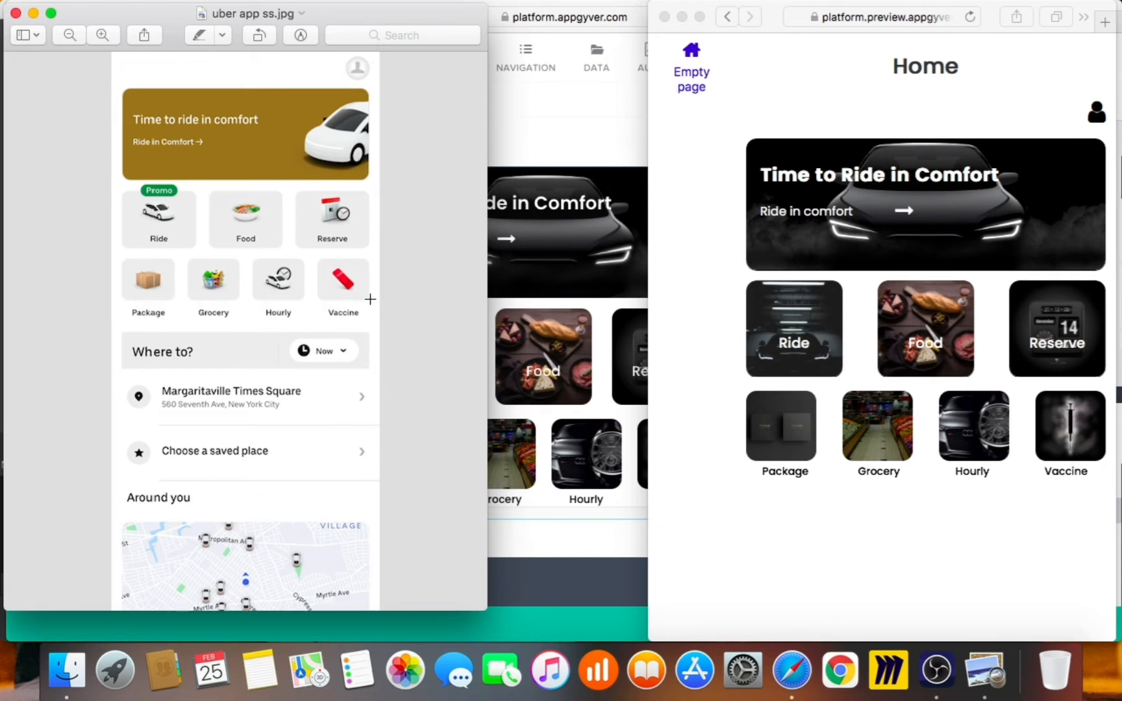
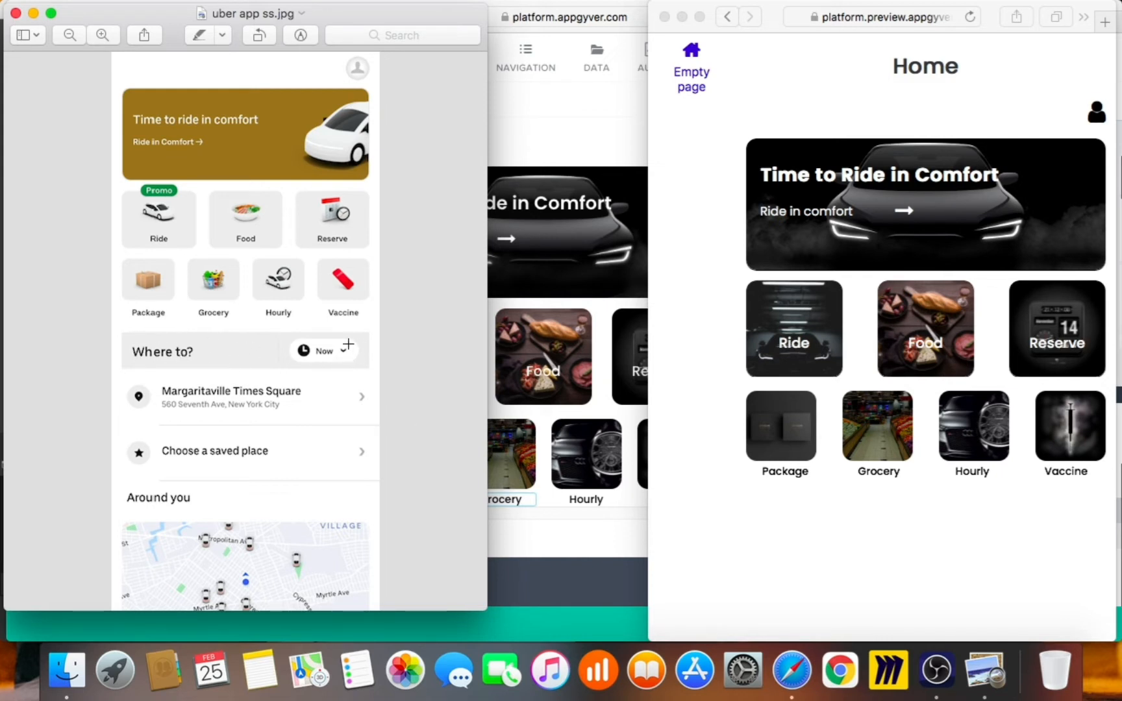
# Return to the app editor and select the Scroll view holding the page content
pyautogui.click(529, 491)
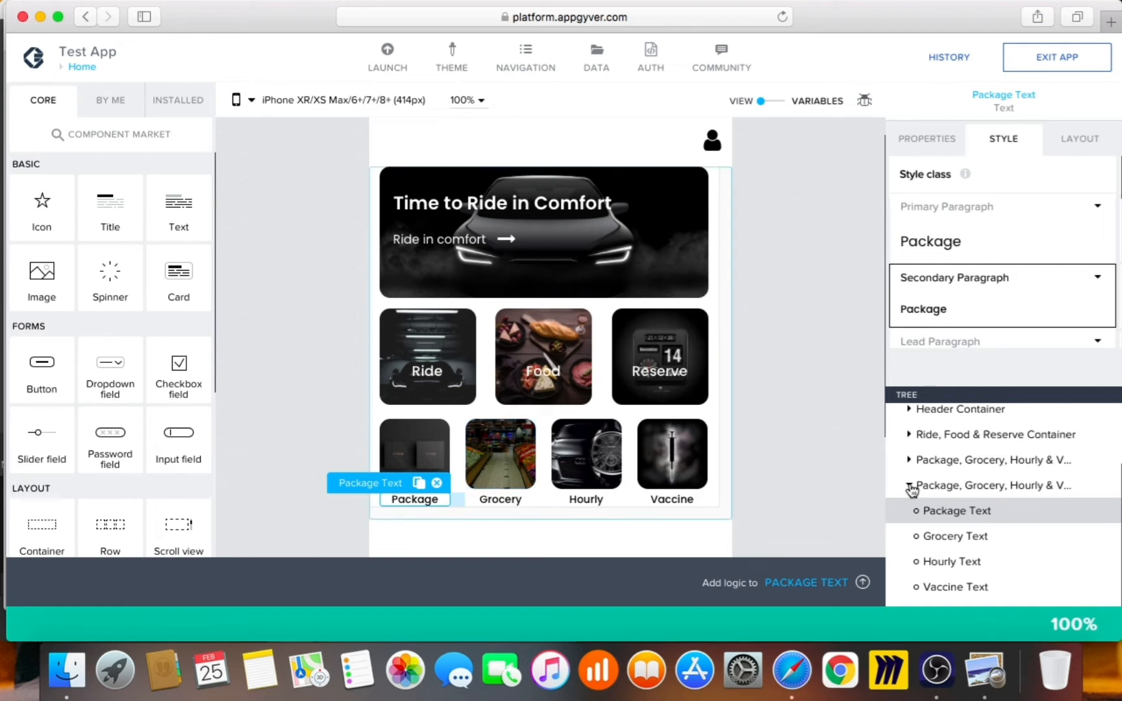
pyautogui.scroll(-2, 234, 527)
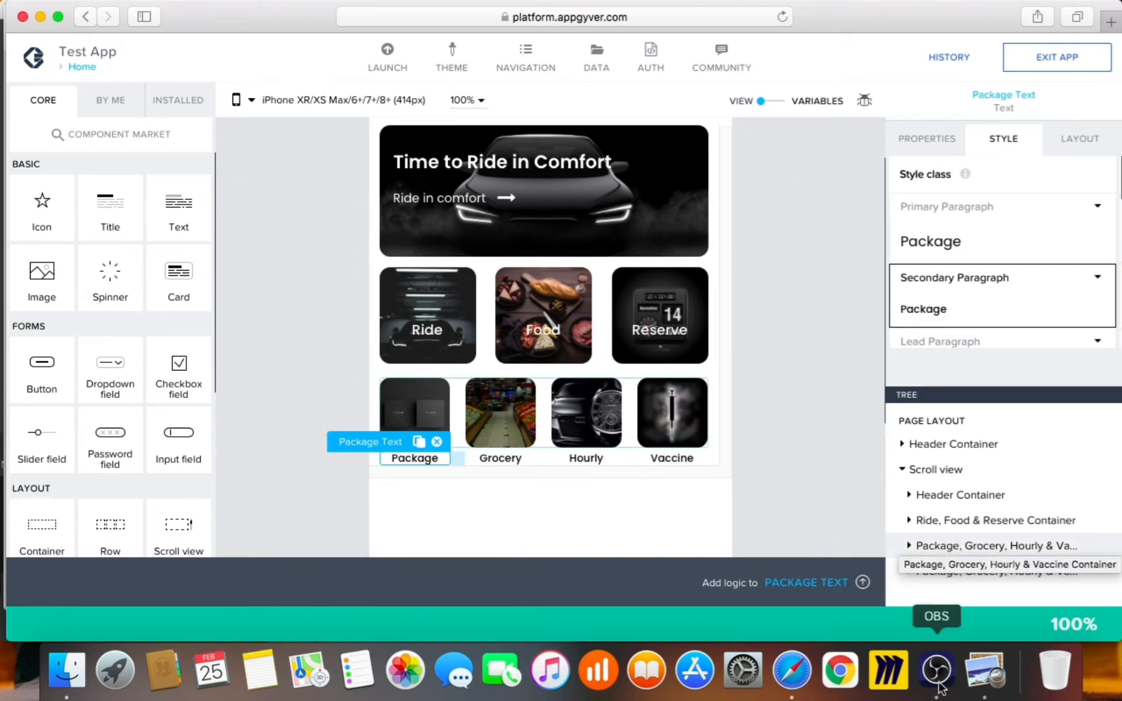
pyautogui.click(791, 462)
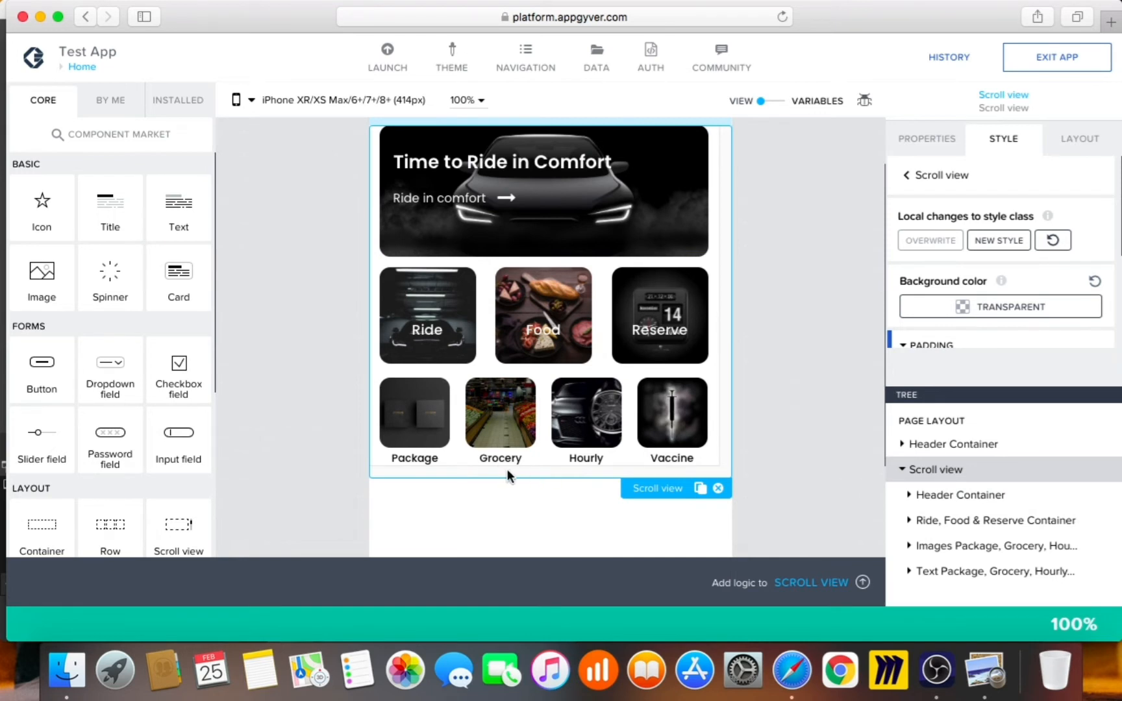
# Set the scroll view's bottom padding to Page Layout Spacing +M (64px) and add a new Container
pyautogui.scroll(-4, 958, 328)
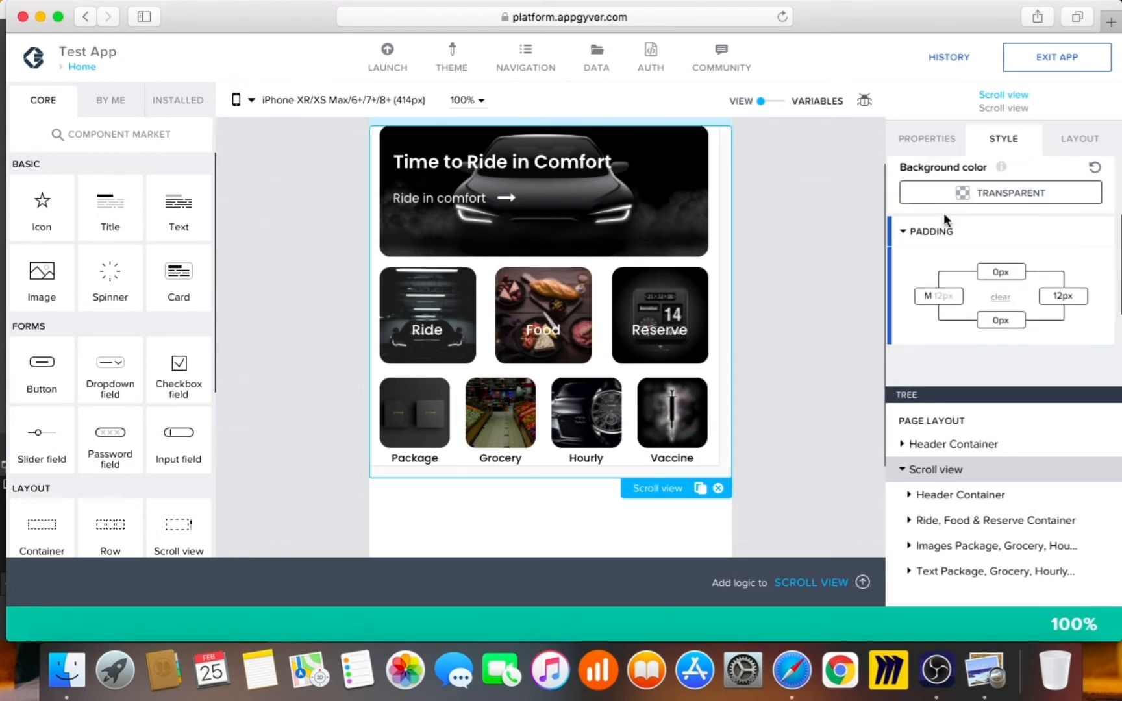
pyautogui.click(1000, 320)
pyautogui.click(939, 343)
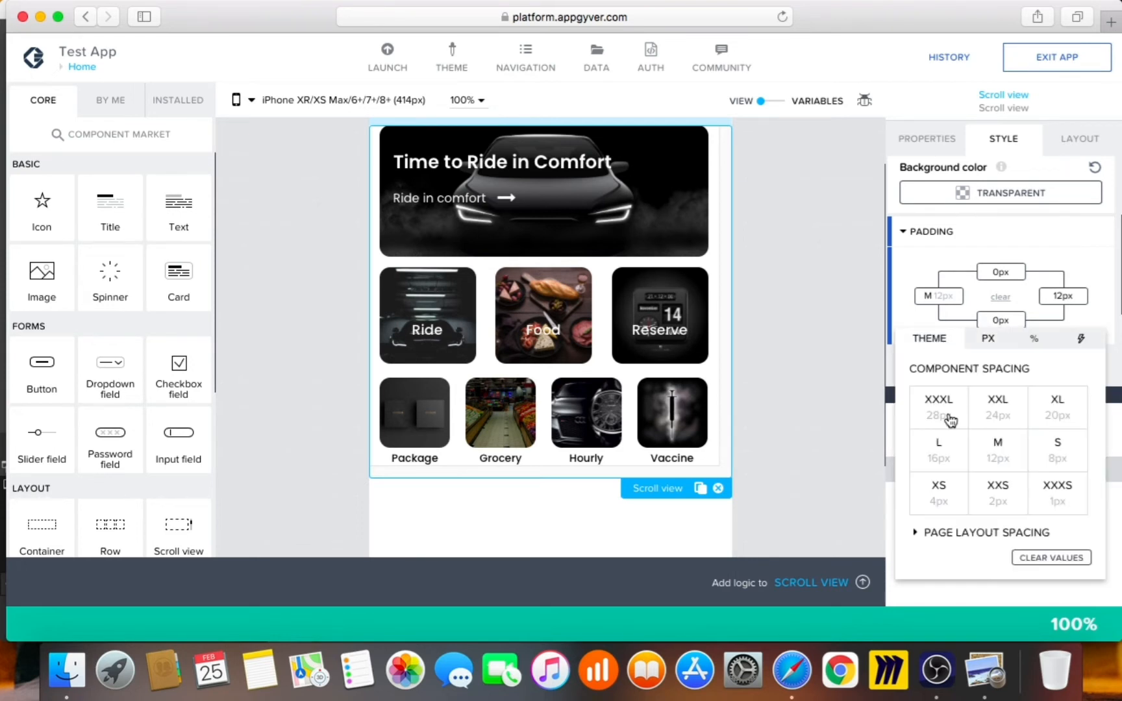
pyautogui.click(976, 534)
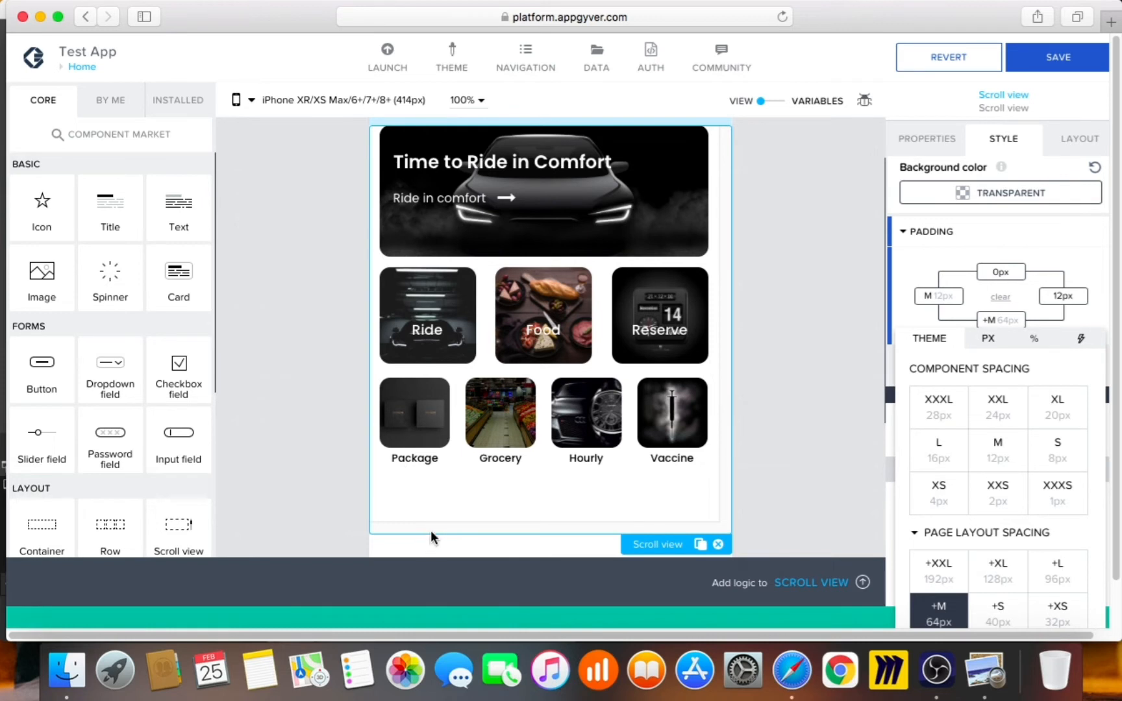
pyautogui.click(851, 463)
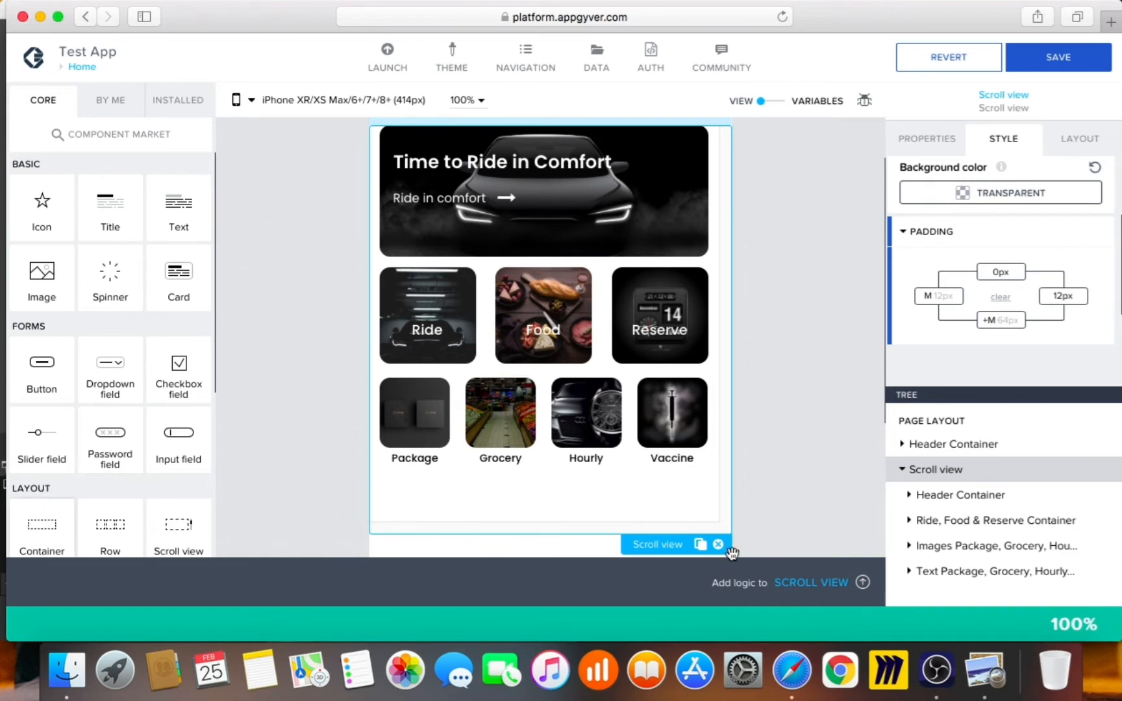
pyautogui.moveTo(930, 583); pyautogui.dragTo(933, 549)
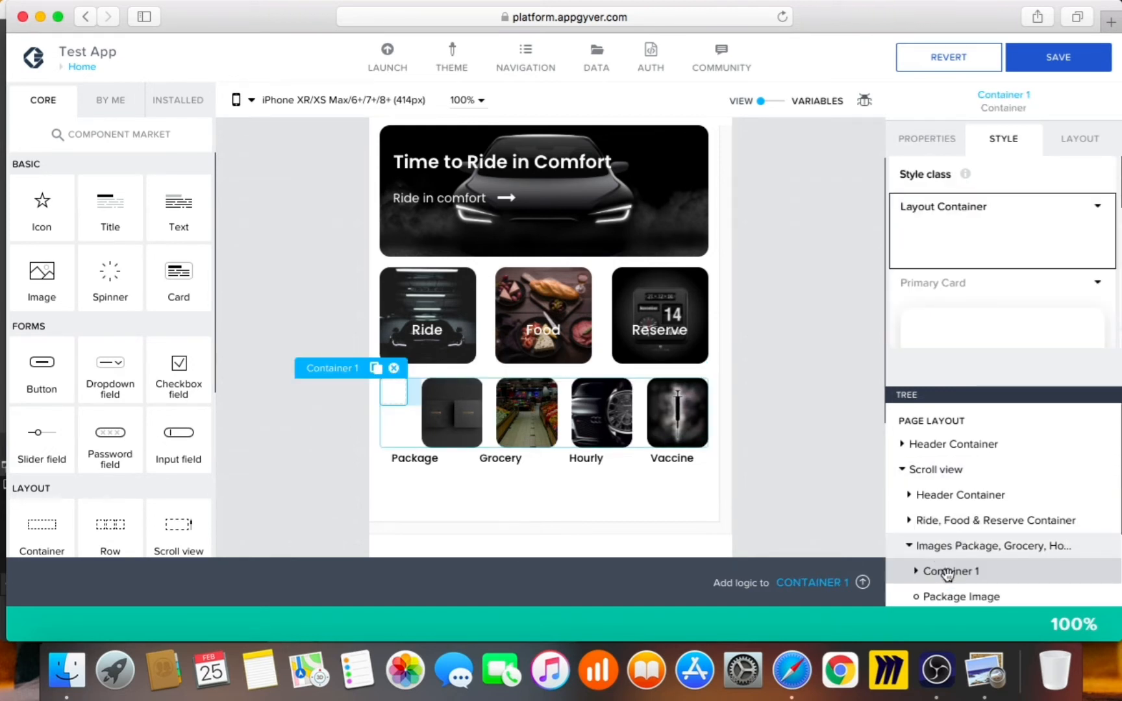
# Move the new Container below the images row, keeping the labels row directly under the images
pyautogui.moveTo(951, 536); pyautogui.dragTo(949, 539)
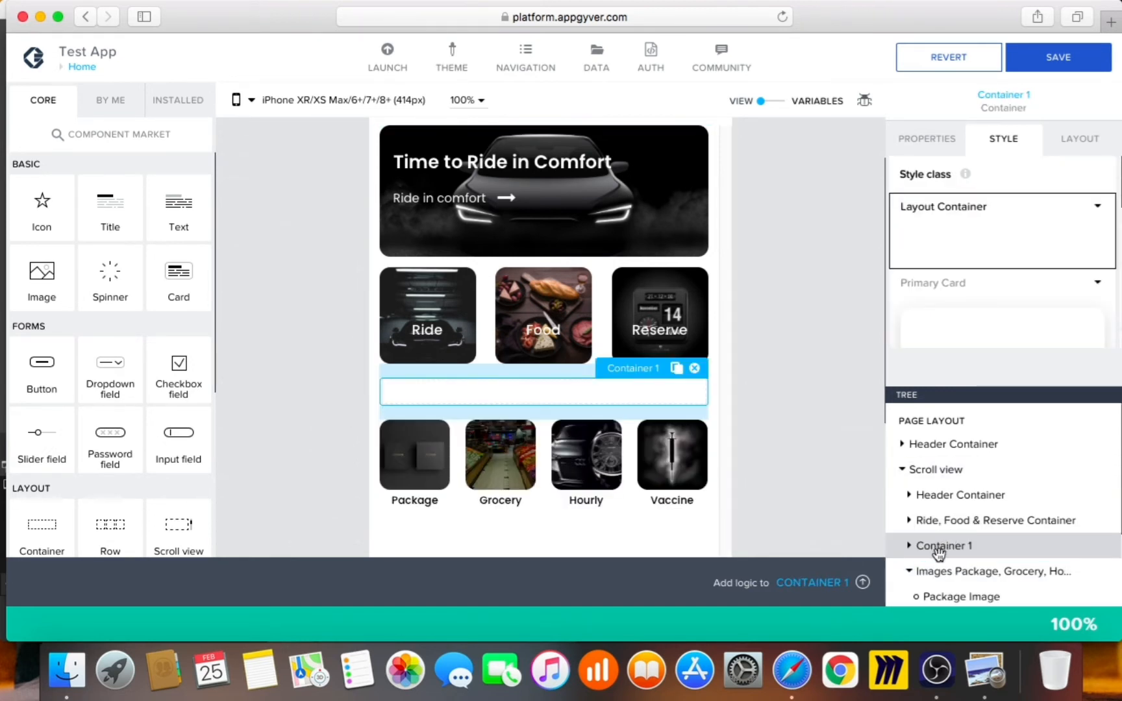
pyautogui.click(908, 574)
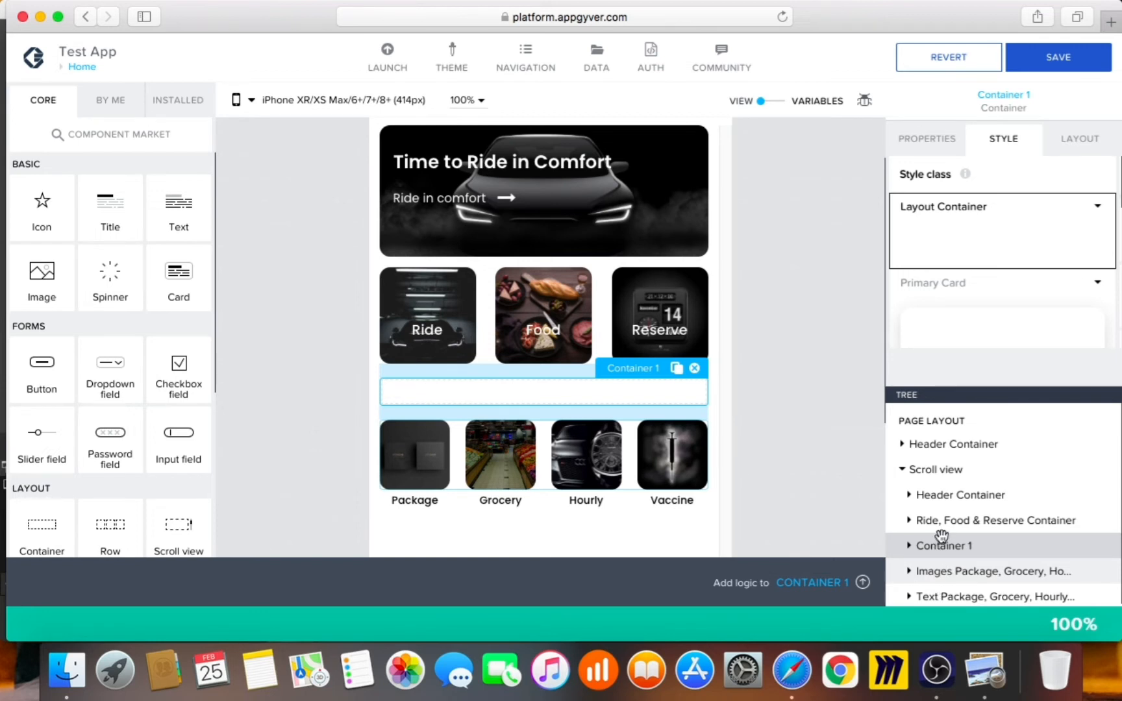
pyautogui.moveTo(942, 537); pyautogui.dragTo(941, 541)
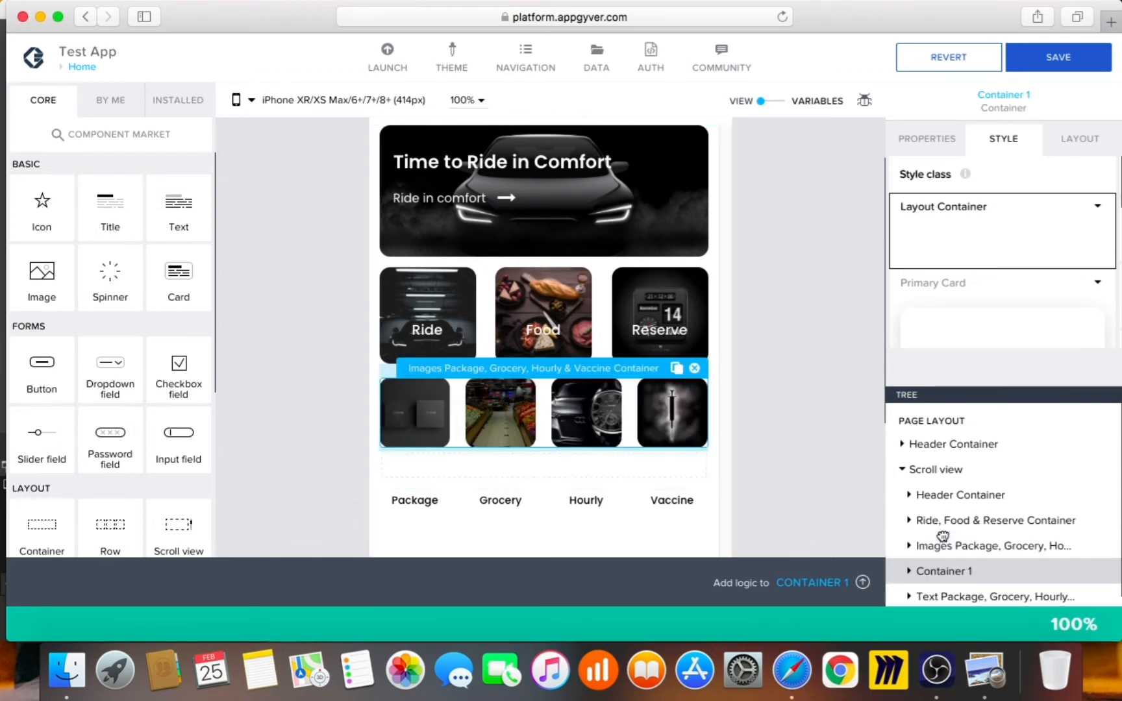
pyautogui.moveTo(946, 597); pyautogui.dragTo(947, 563)
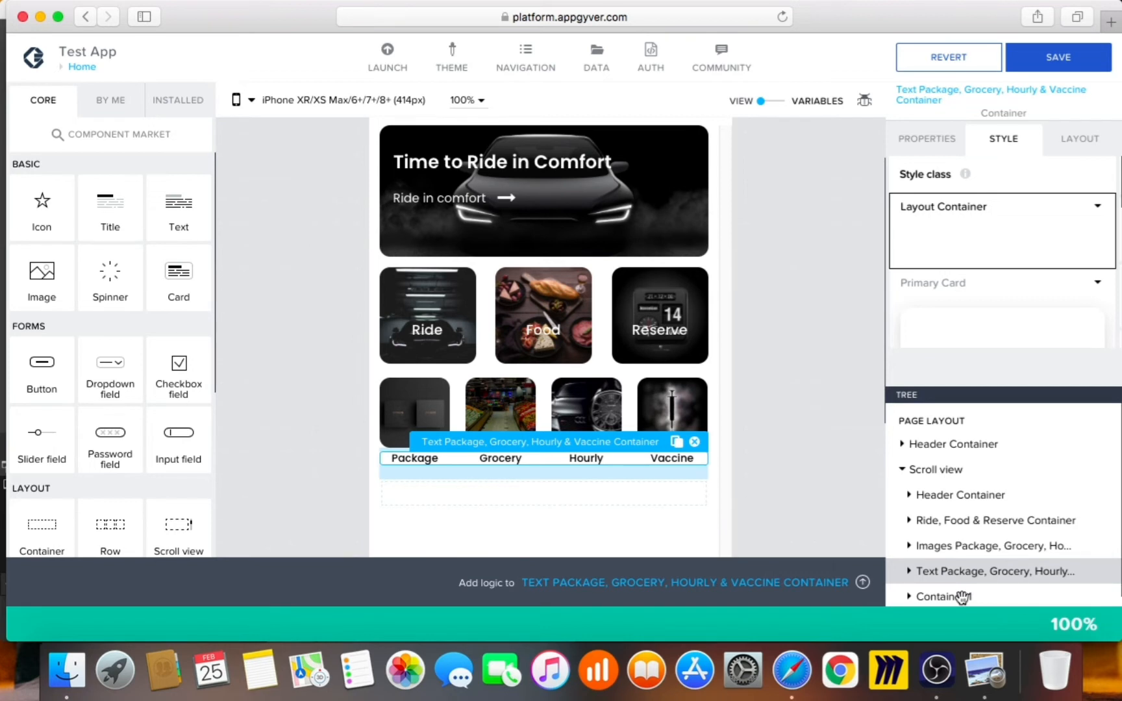
# Rename the new container to 'Where to Container'
pyautogui.scroll(-1, 962, 598)
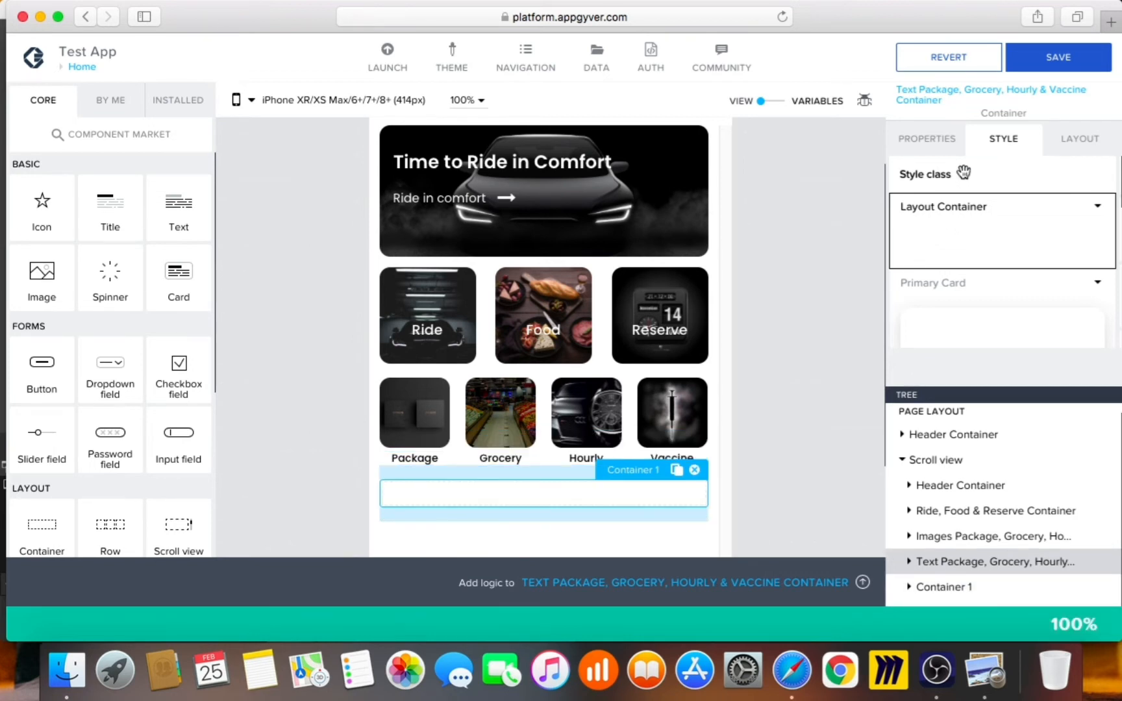
pyautogui.click(939, 141)
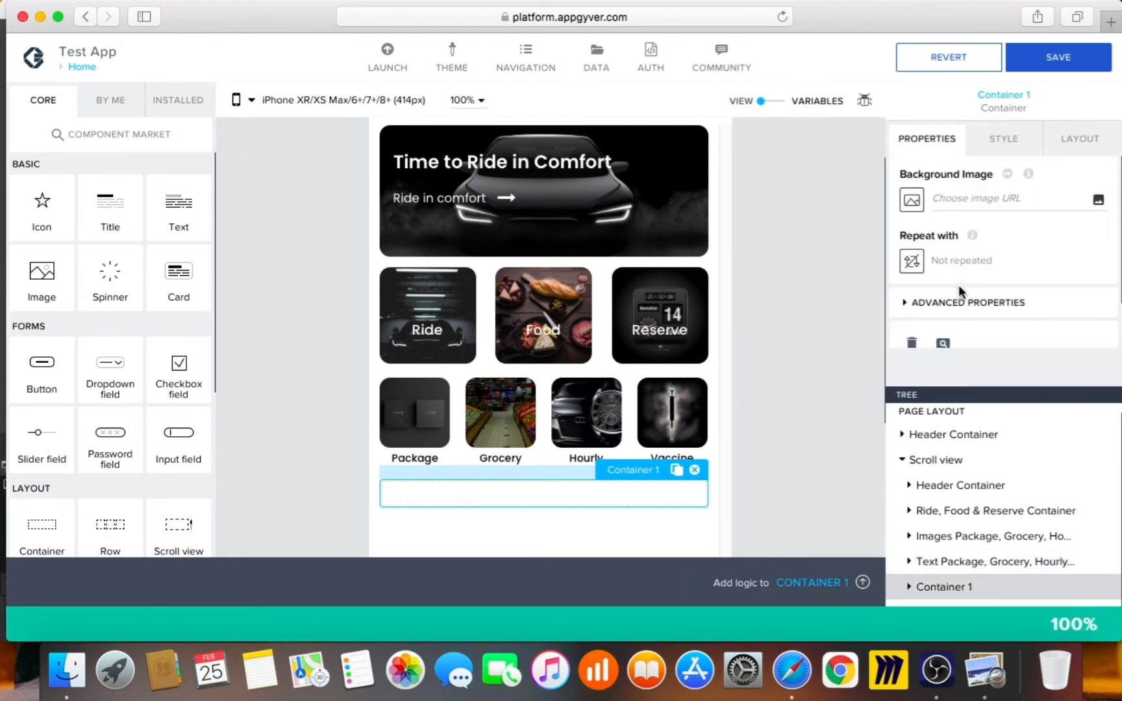
pyautogui.click(968, 306)
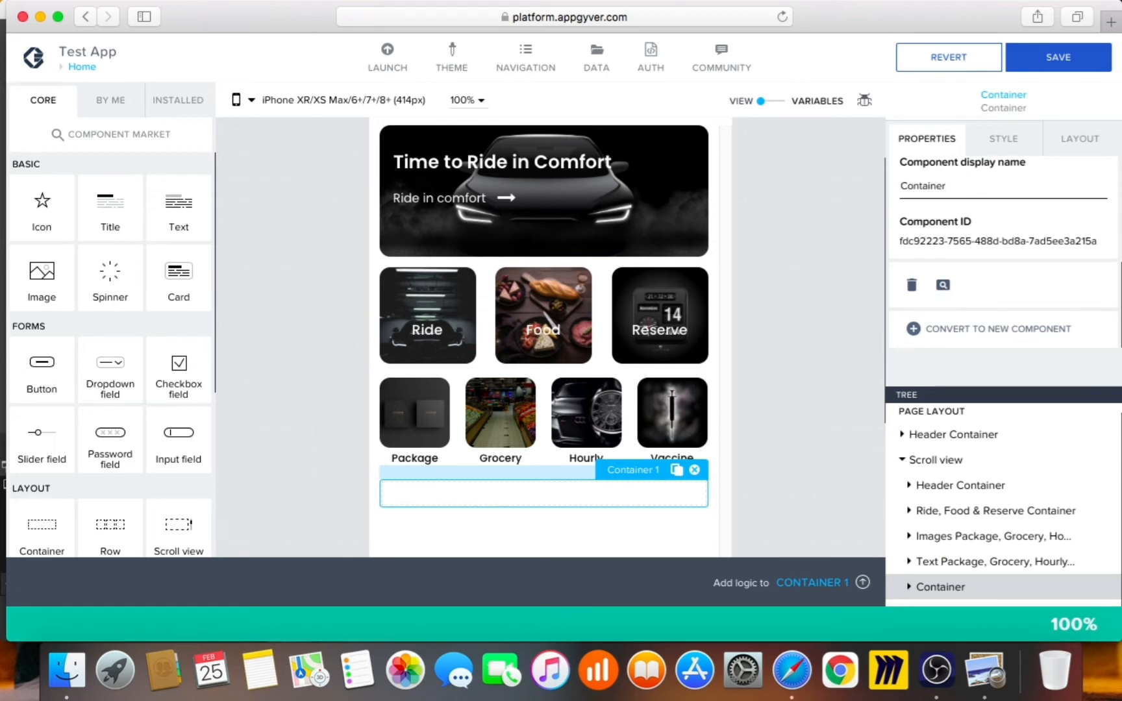
pyautogui.write('Where to')
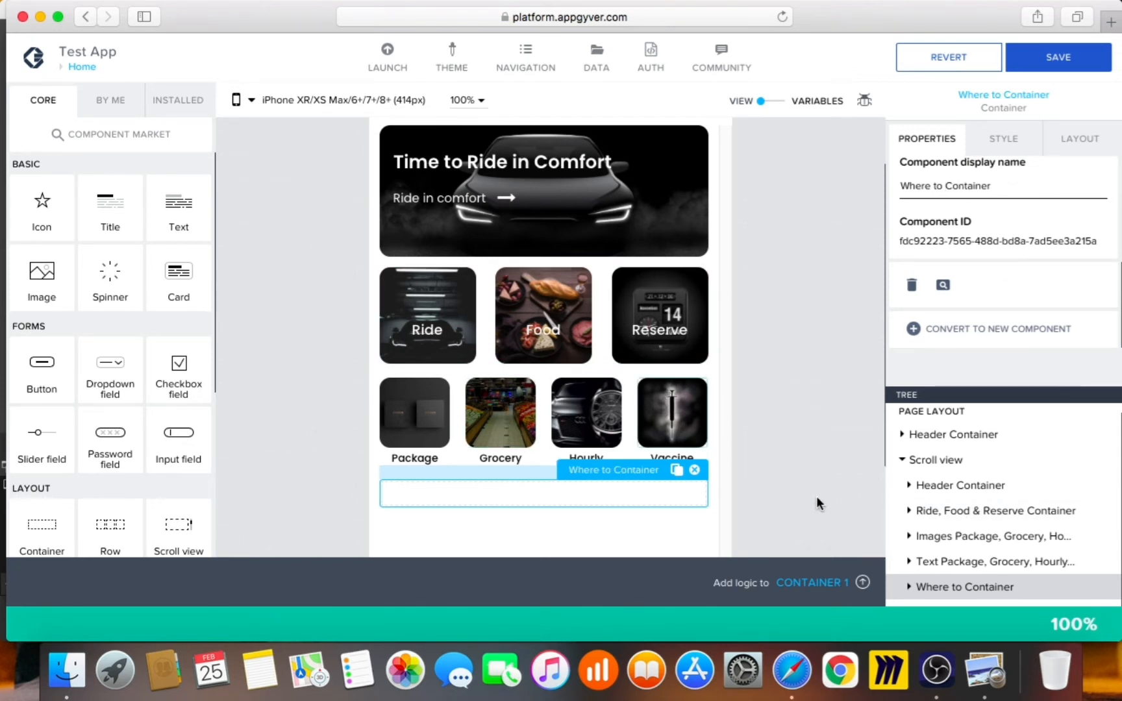
# Edit the Layout Container style to use the Level 3 background colour, checking the Uber reference
pyautogui.click(1007, 144)
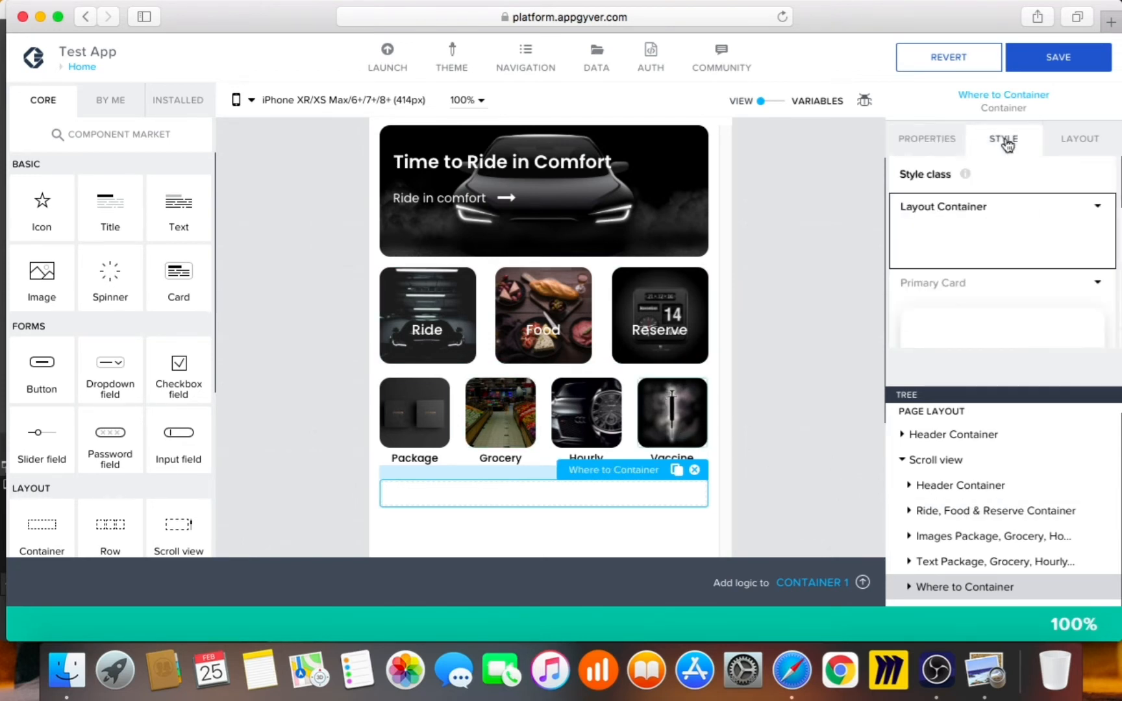
pyautogui.click(1098, 213)
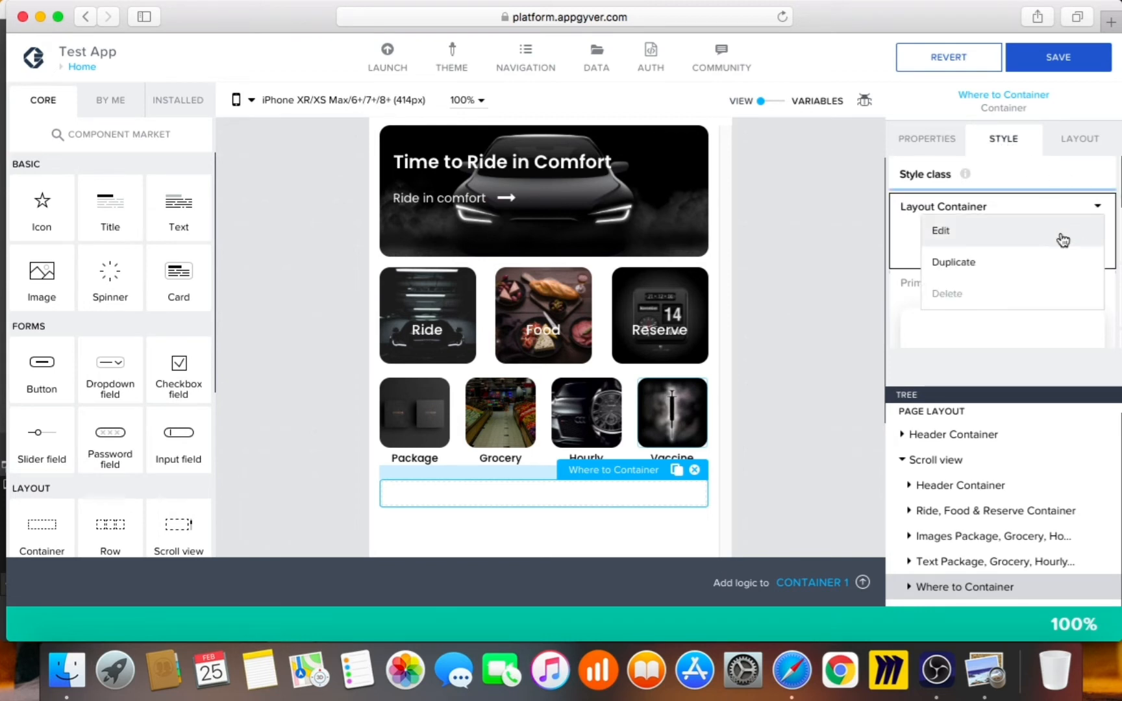
pyautogui.click(1062, 235)
pyautogui.click(990, 315)
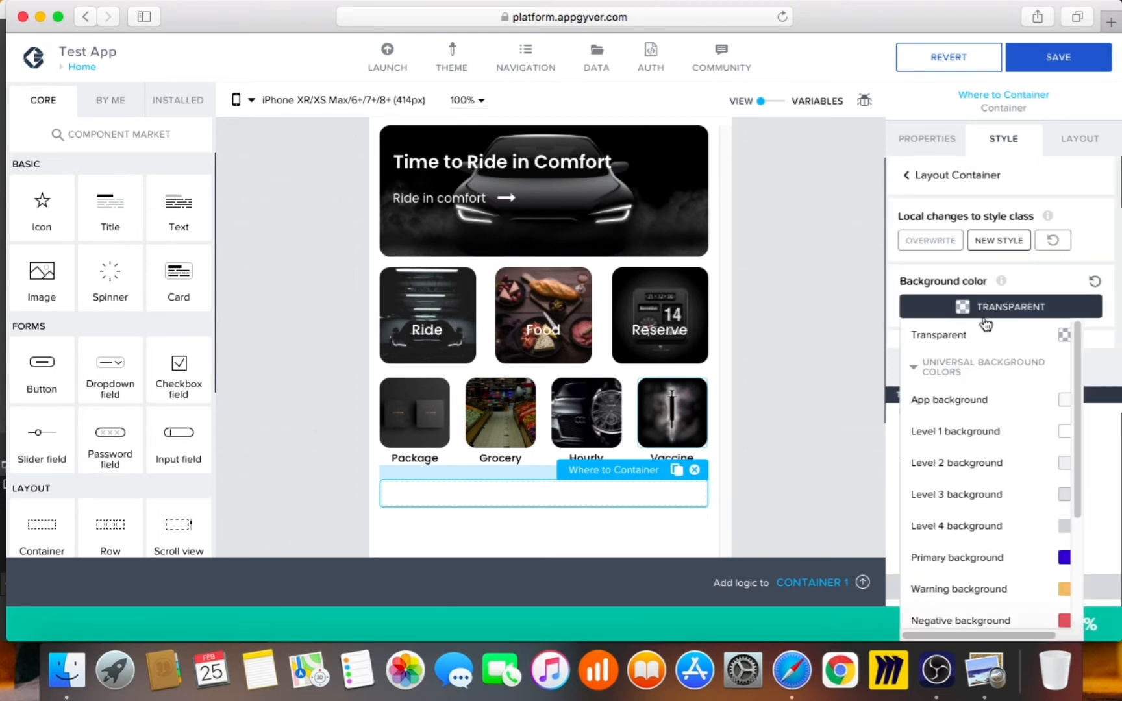
pyautogui.click(983, 498)
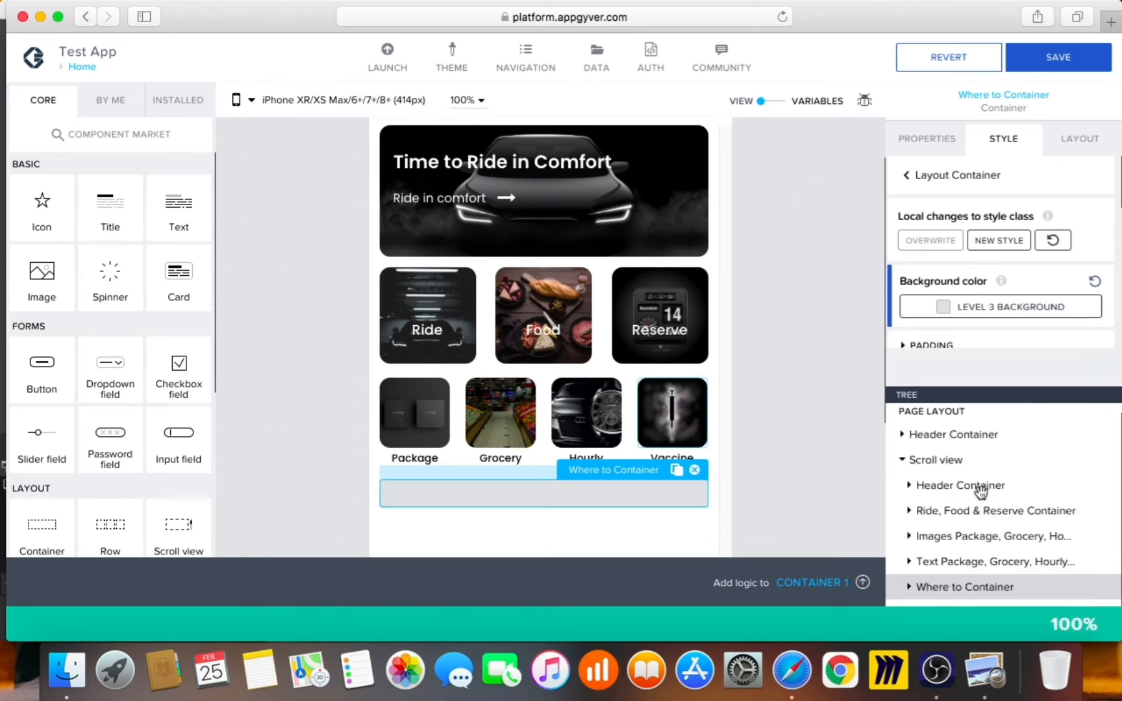
pyautogui.click(985, 670)
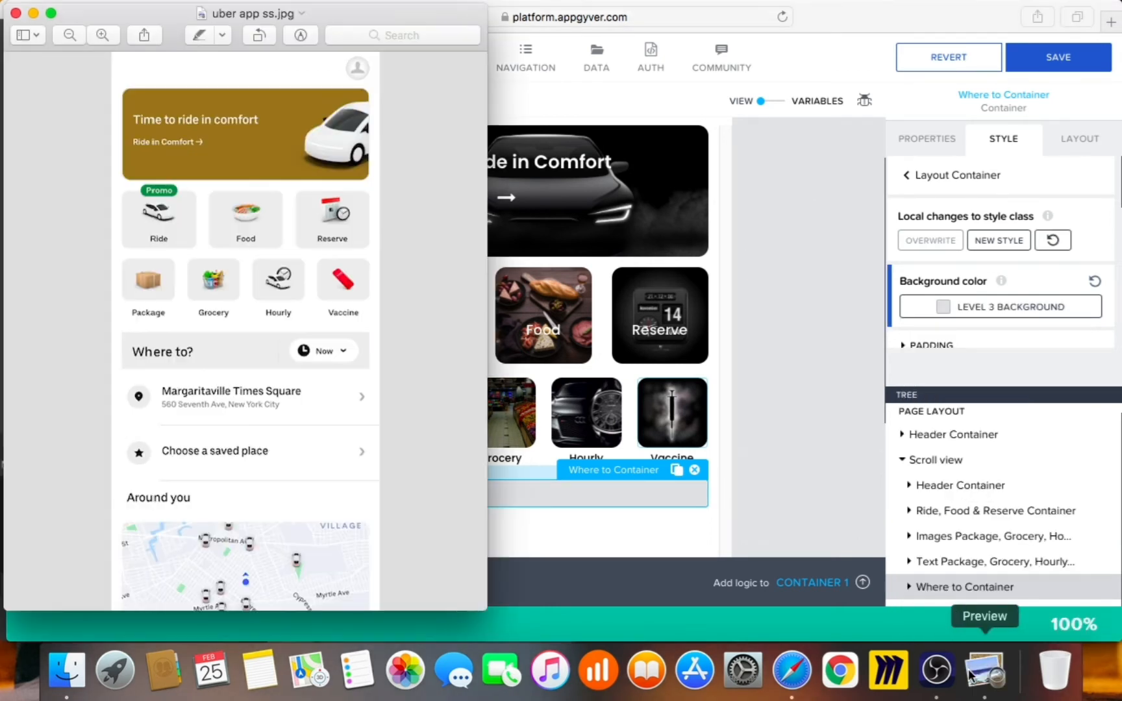
pyautogui.click(823, 454)
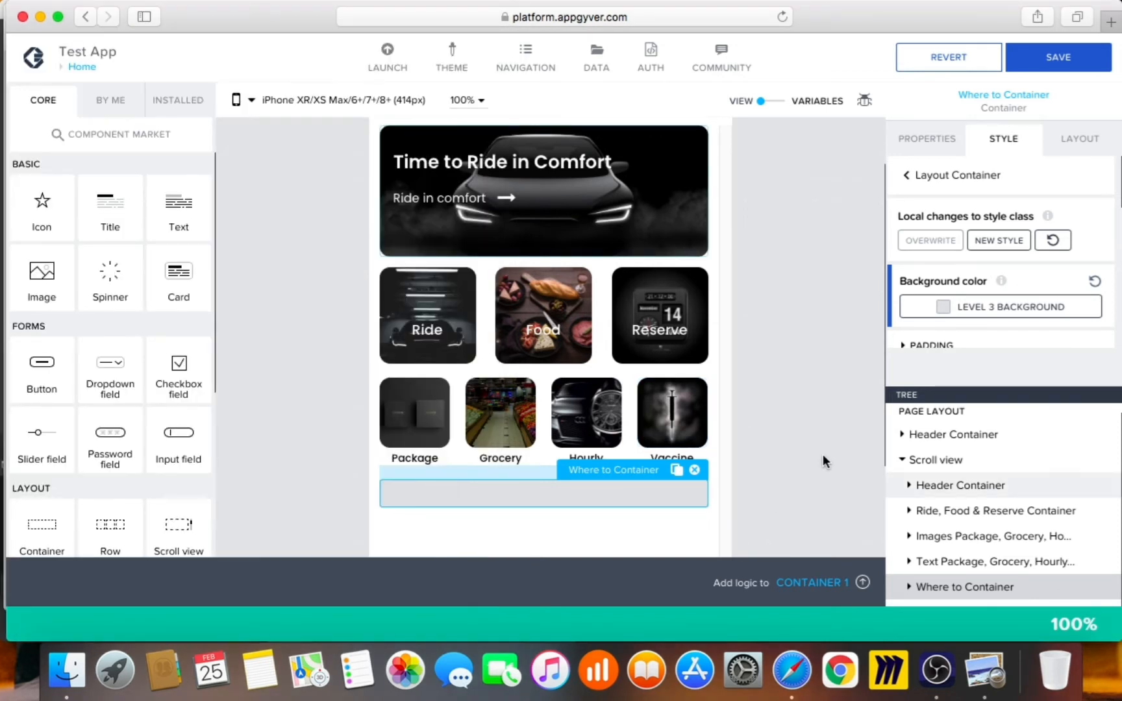
# Set Where to Container's width to Grow to width and its minimum height to a fixed 50px
pyautogui.click(1085, 146)
pyautogui.scroll(-2, 1021, 292)
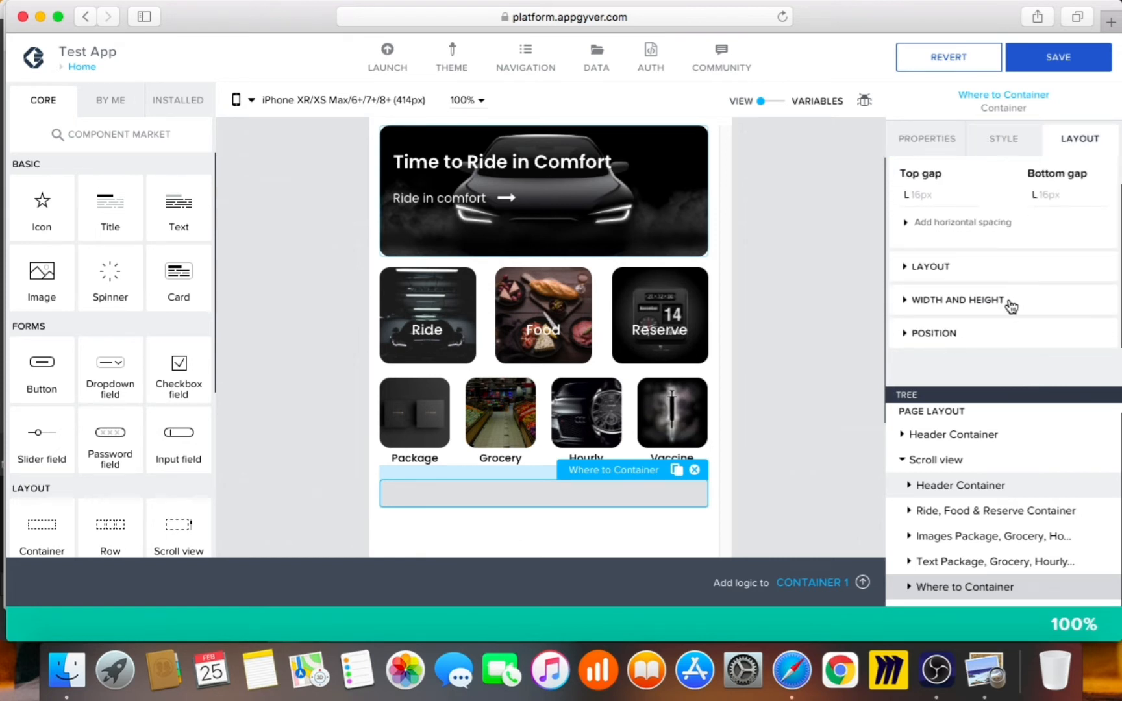
pyautogui.click(1011, 302)
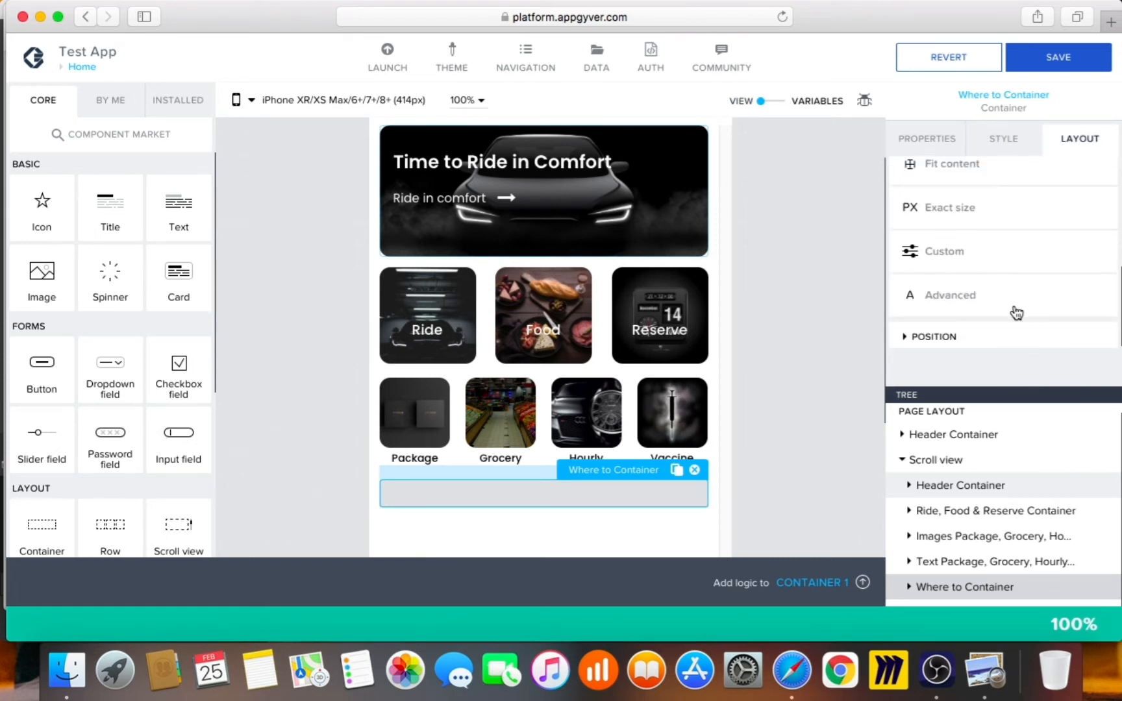
pyautogui.click(945, 251)
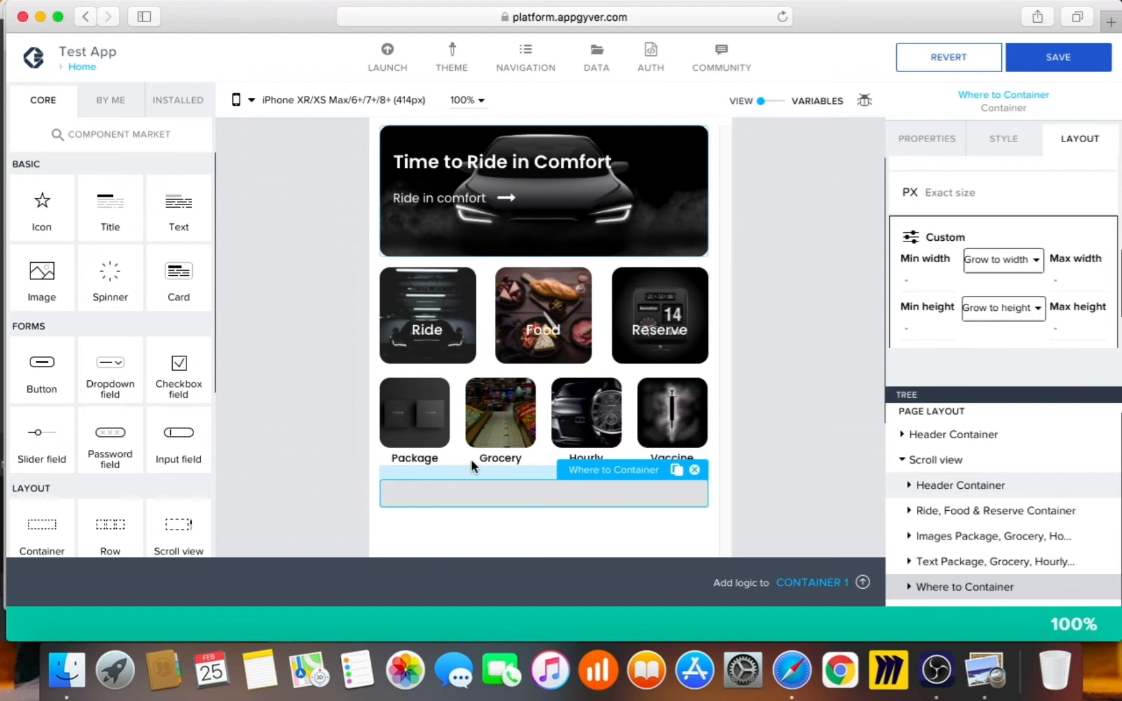
pyautogui.click(1004, 314)
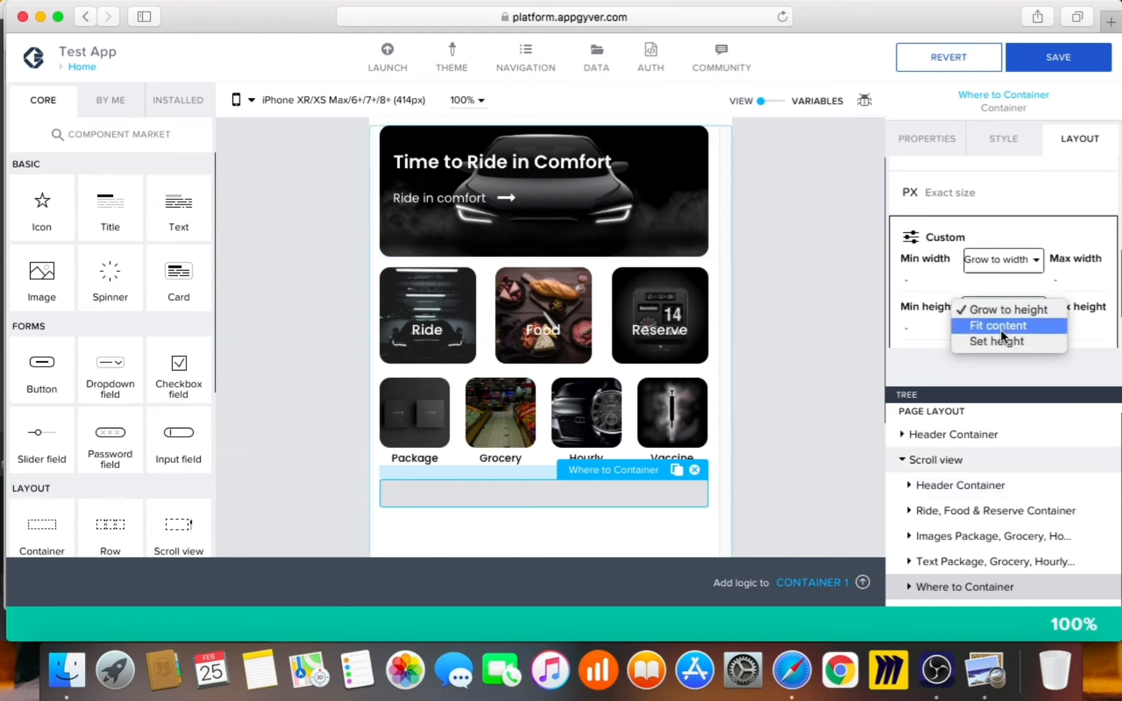
pyautogui.click(1000, 341)
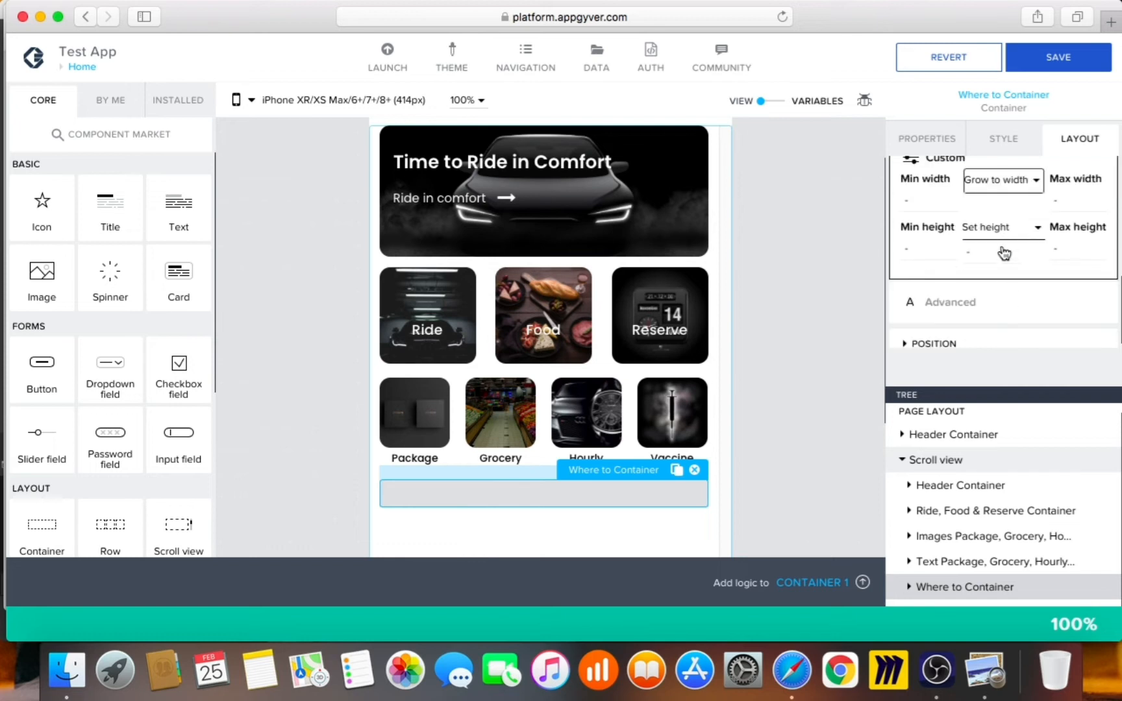
pyautogui.click(1003, 254)
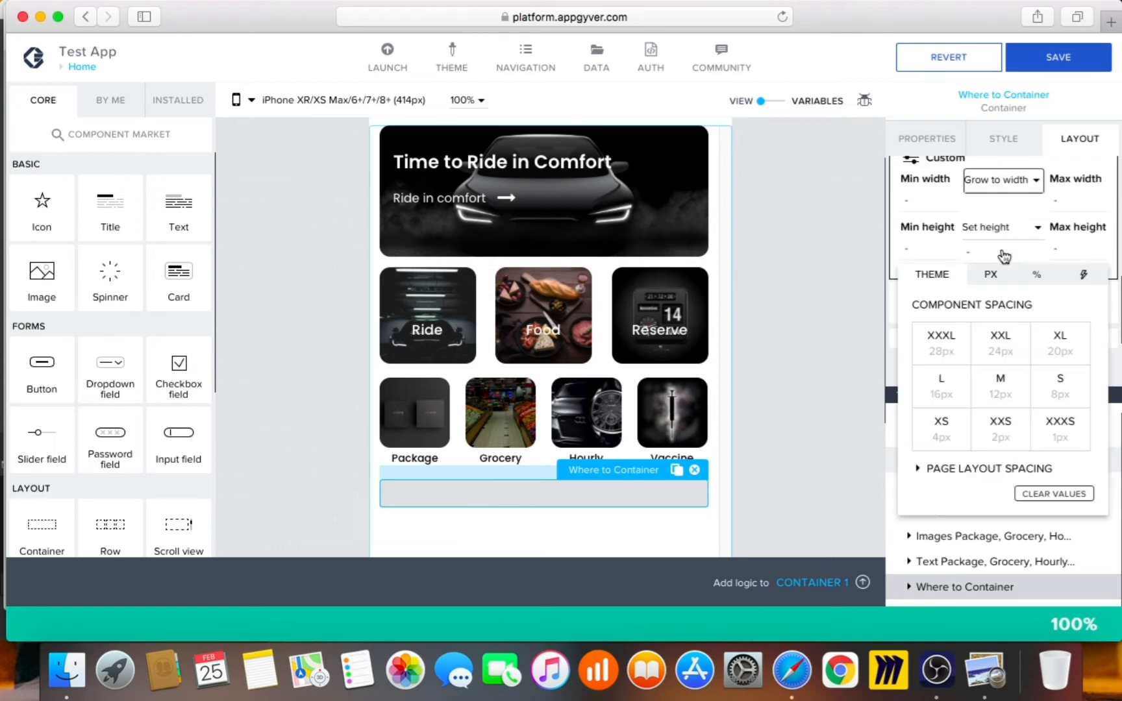
pyautogui.click(983, 282)
pyautogui.write('50')
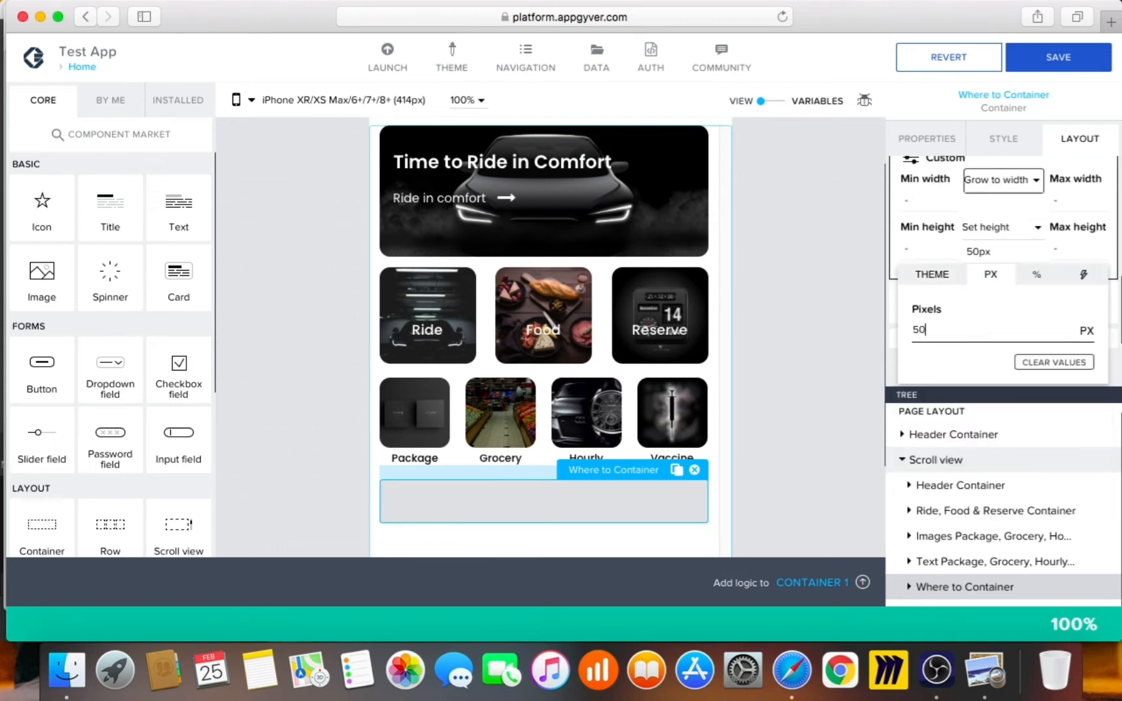
pyautogui.click(847, 468)
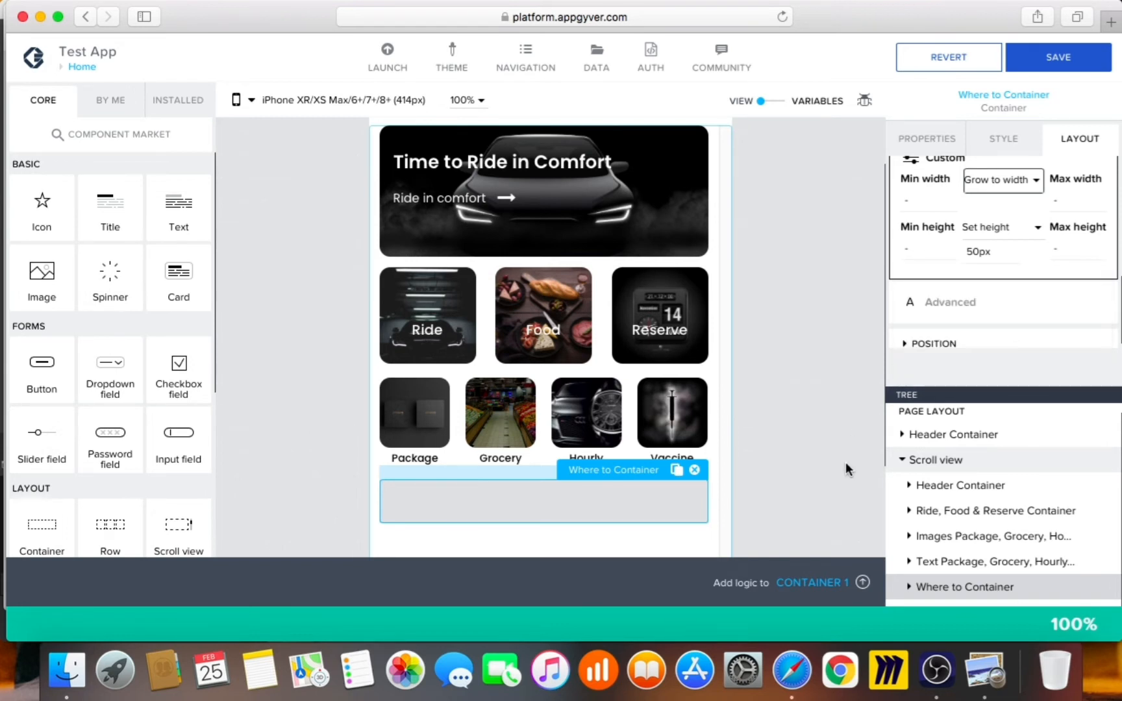
pyautogui.scroll(-3, 845, 462)
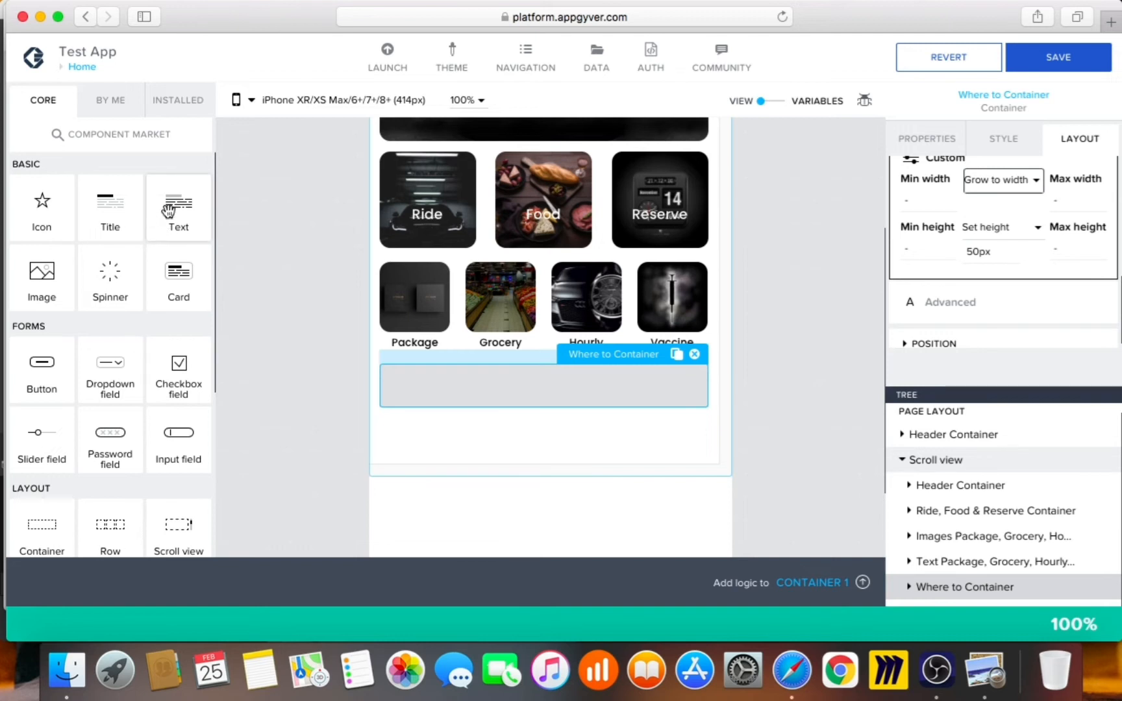
# Drop a Text component into Where to Container and change its content to 'Where to?'
pyautogui.moveTo(169, 209); pyautogui.dragTo(437, 394)
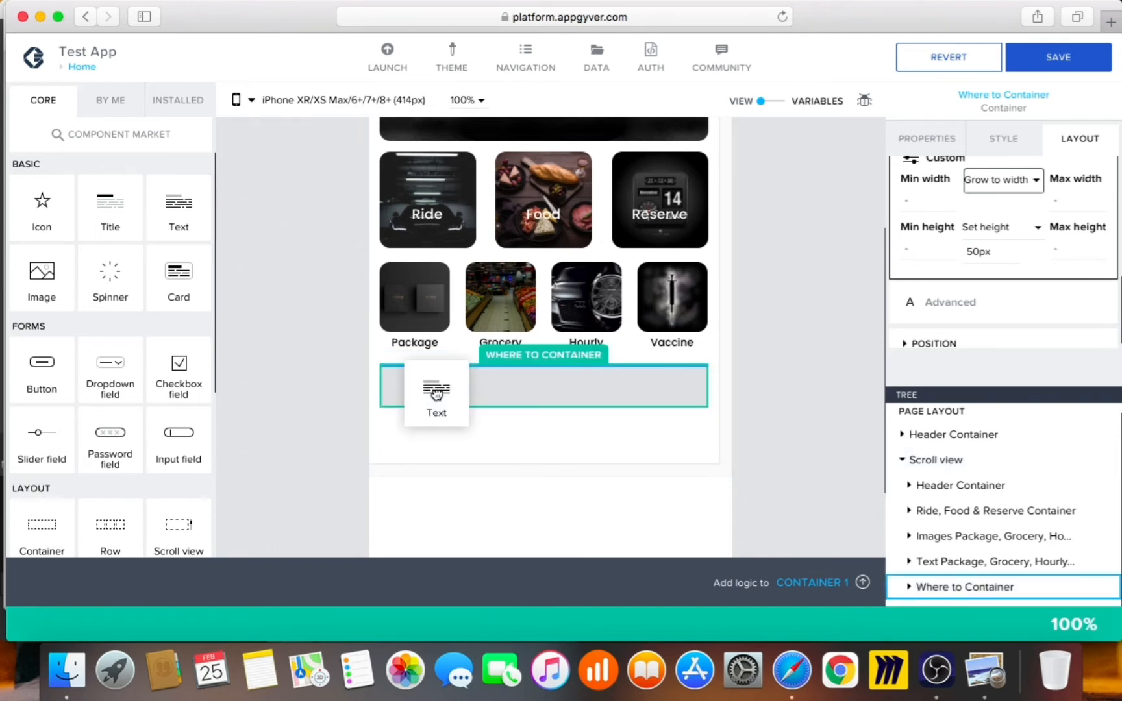
pyautogui.click(985, 671)
pyautogui.press('super+w')
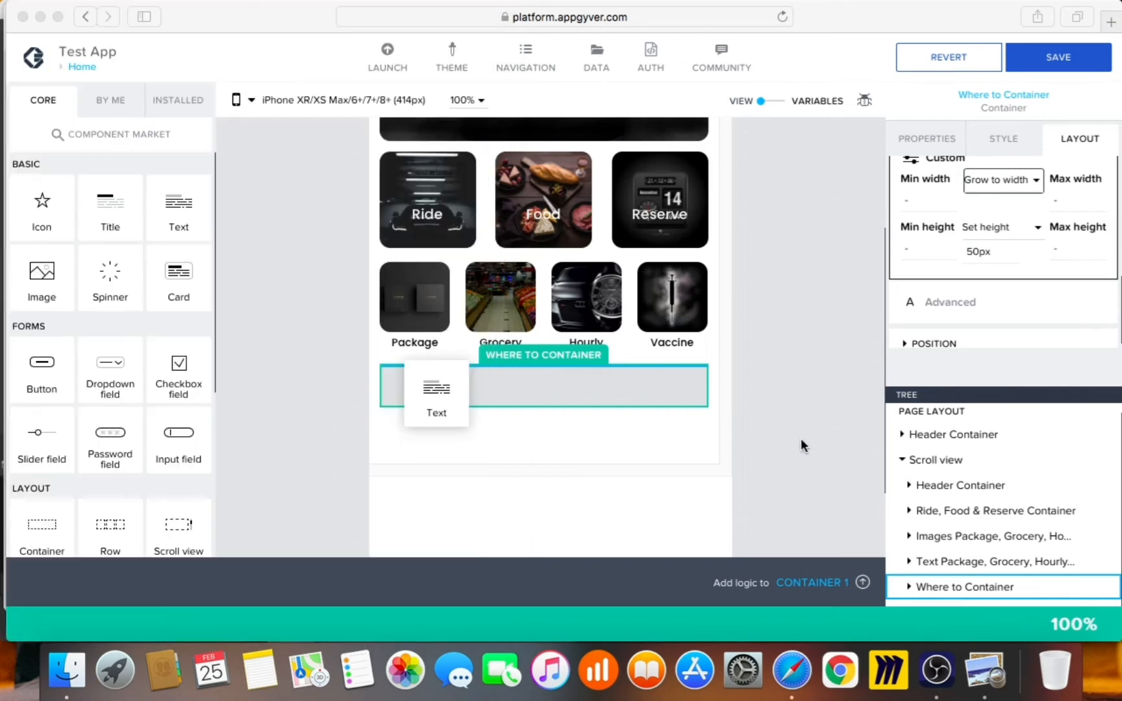
pyautogui.click(750, 447)
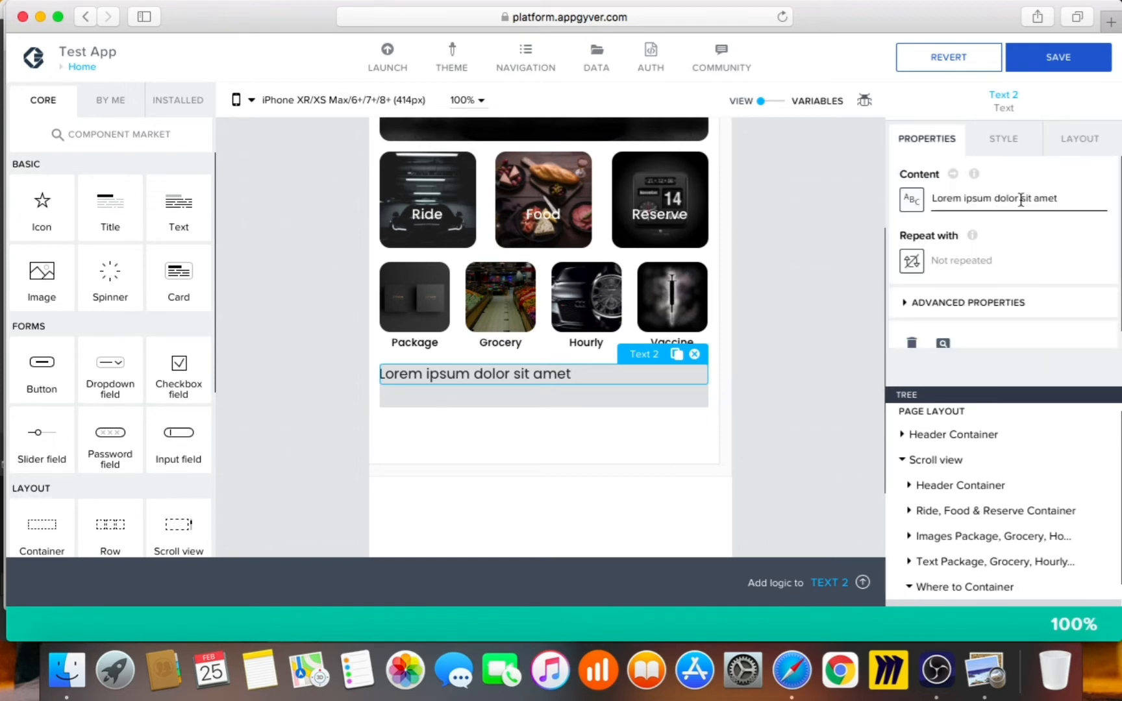
pyautogui.moveTo(1072, 199); pyautogui.dragTo(881, 181)
pyautogui.write('W')
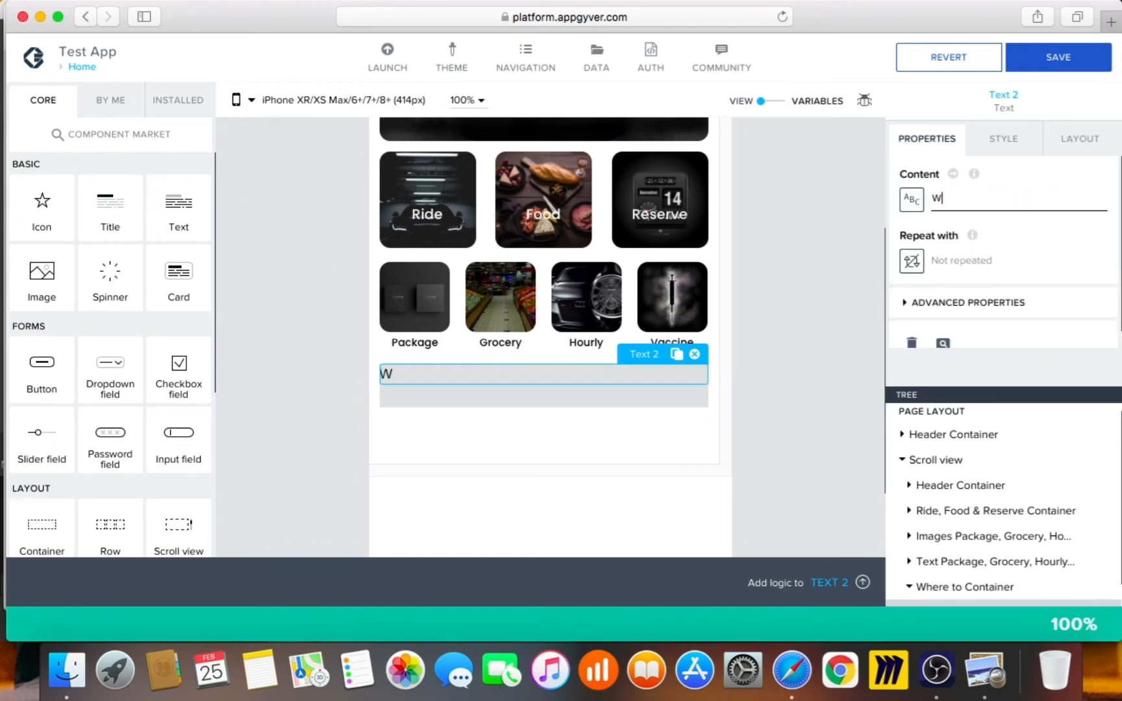
pyautogui.write('here to?')
pyautogui.click(1009, 144)
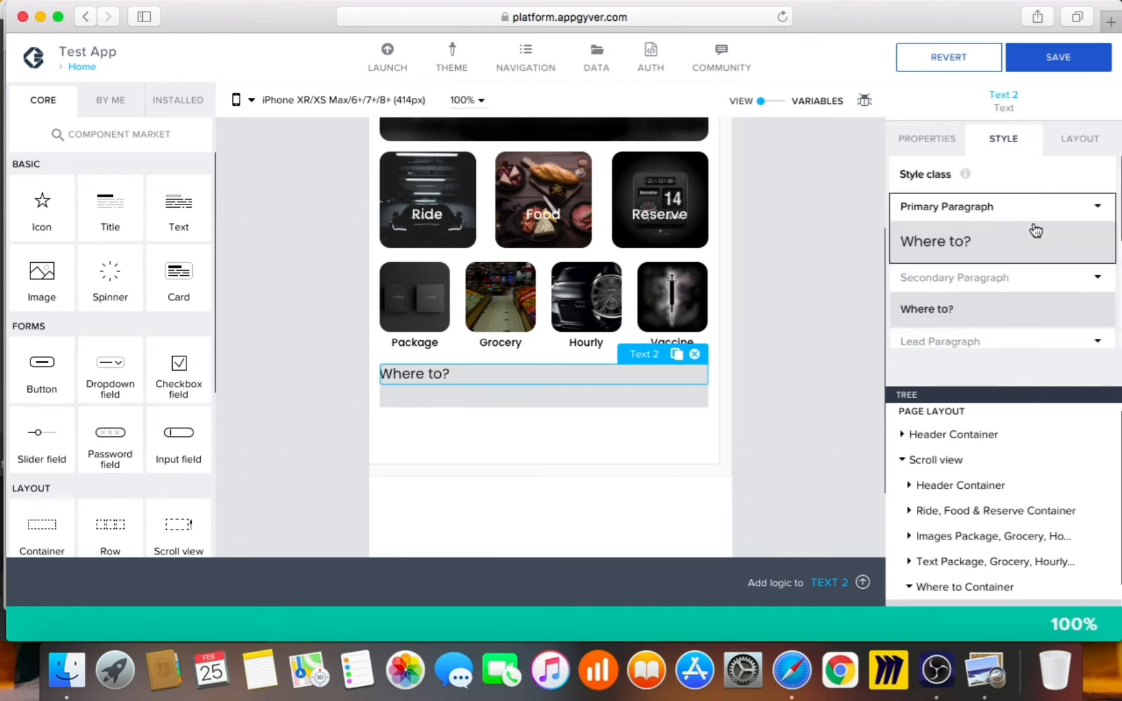
# Edit the Primary Paragraph style and set the text size to Text XL after comparing with the reference
pyautogui.click(1097, 208)
pyautogui.click(1024, 235)
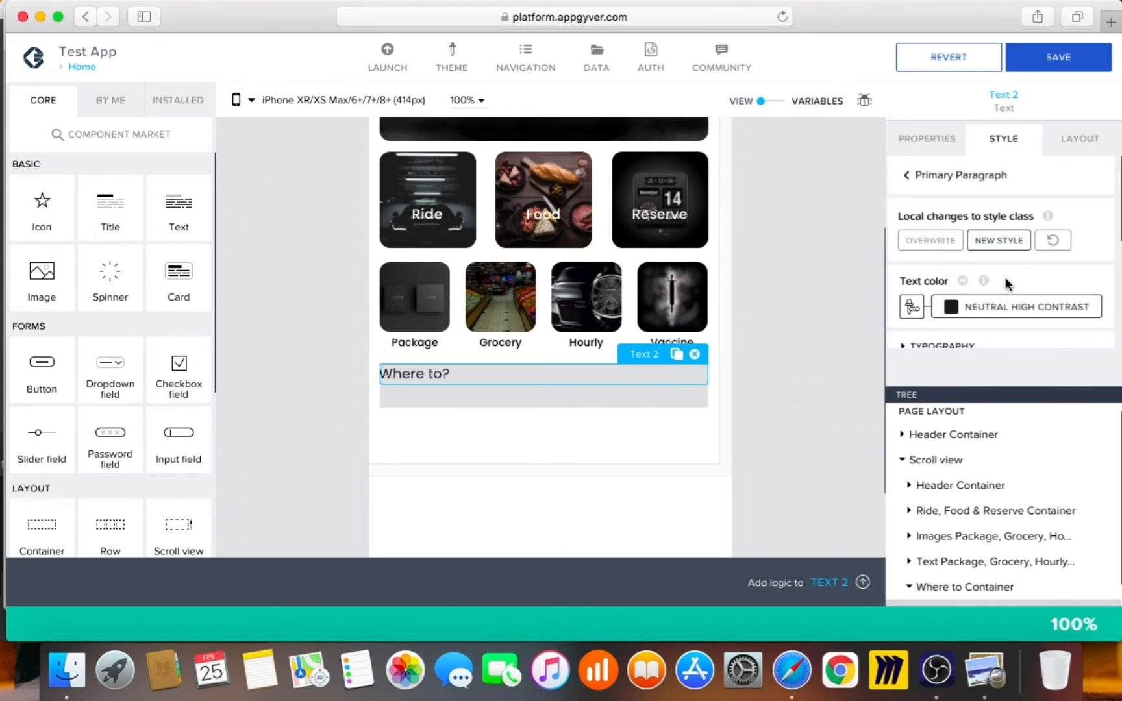
pyautogui.scroll(-3, 1004, 286)
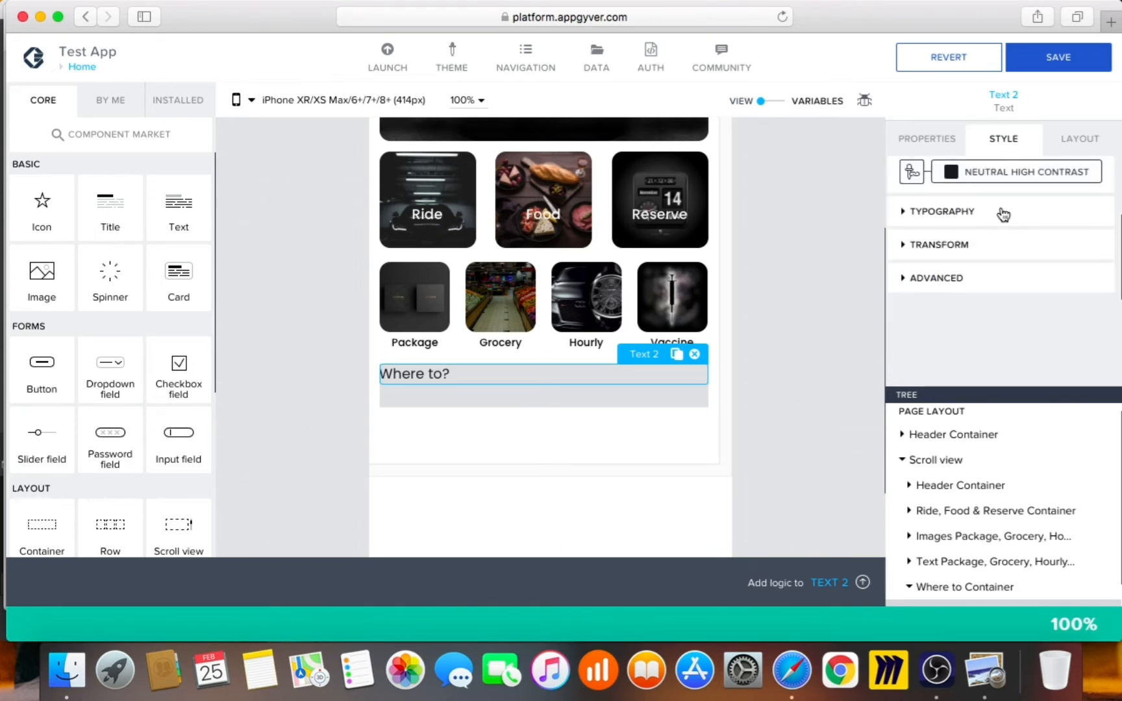
pyautogui.click(1004, 215)
pyautogui.click(1009, 268)
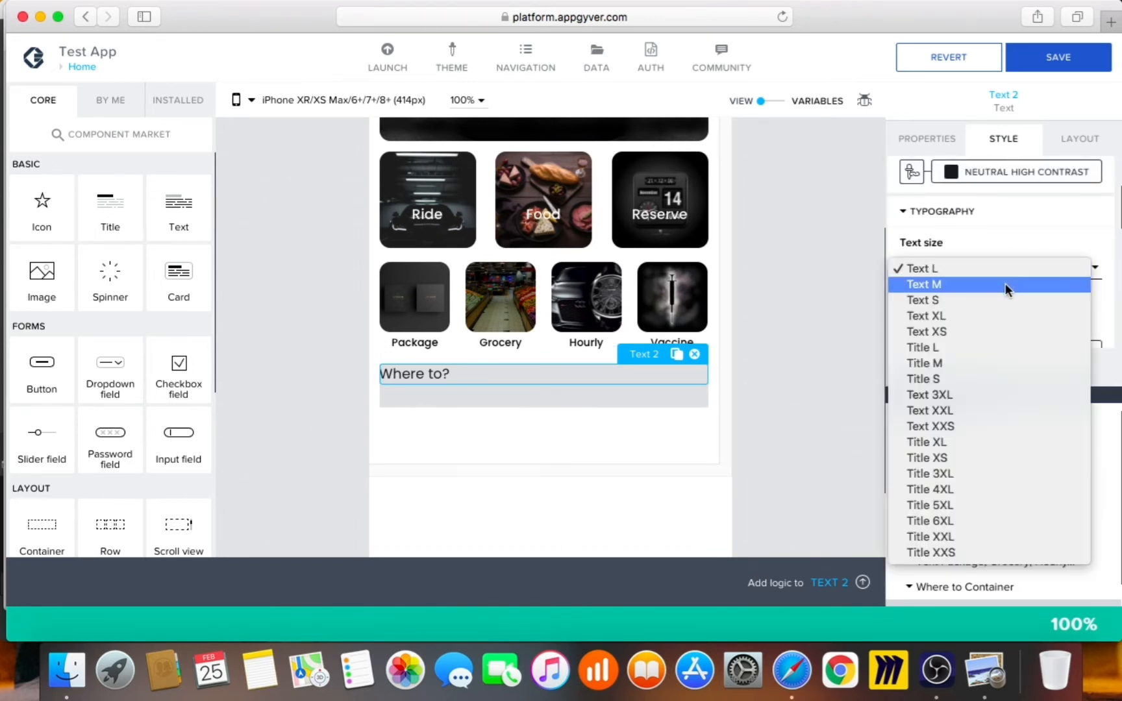
pyautogui.click(1006, 286)
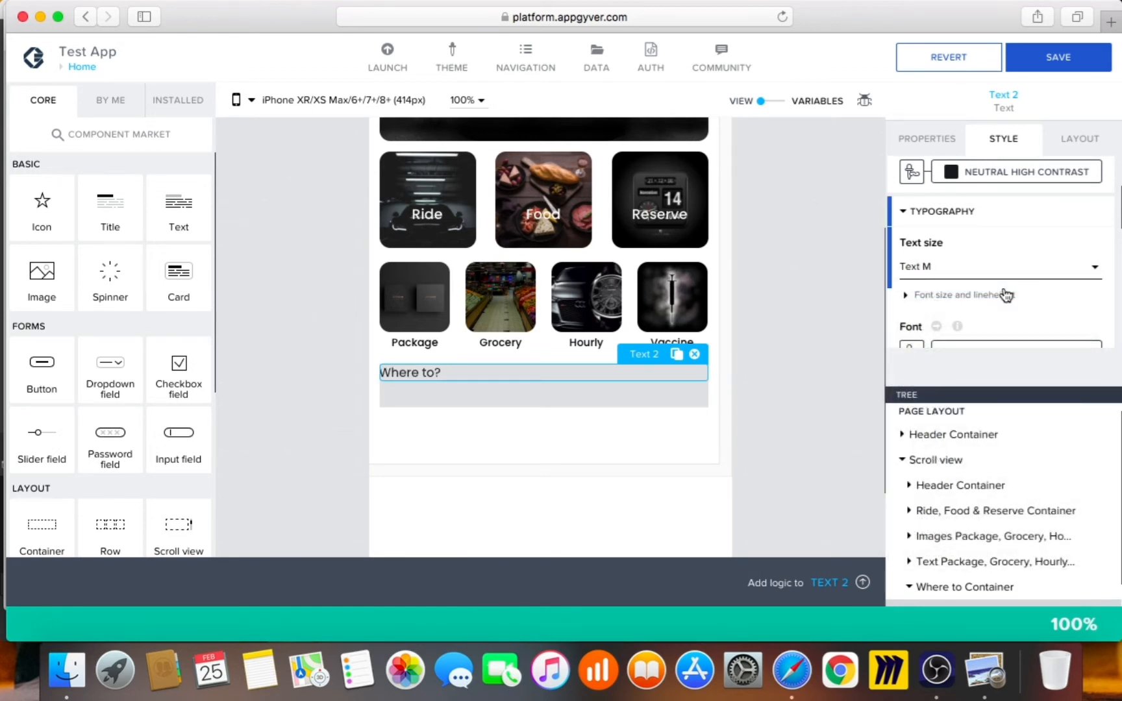
pyautogui.click(986, 692)
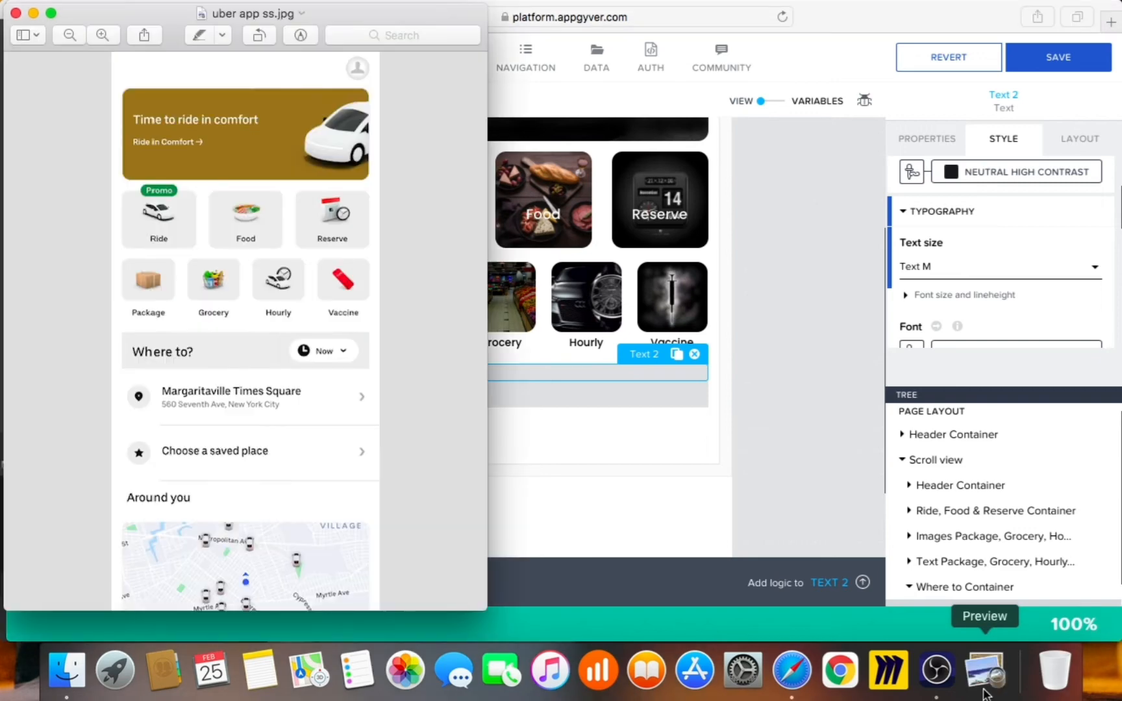
pyautogui.press('super+w')
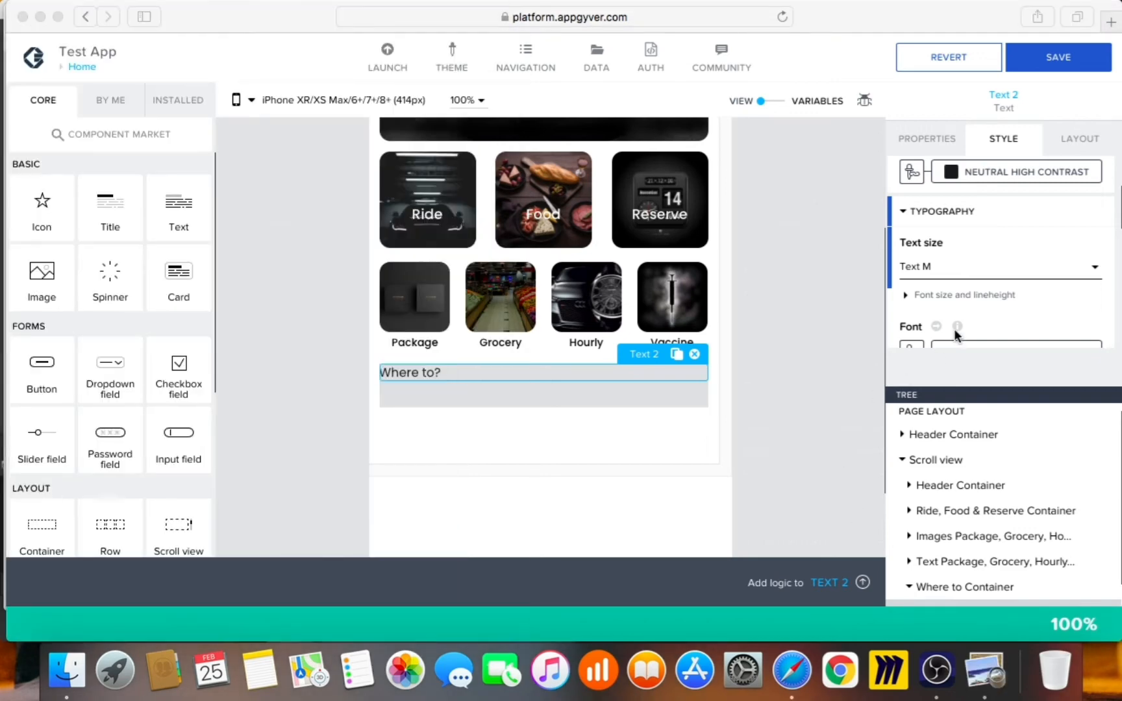
pyautogui.click(963, 268)
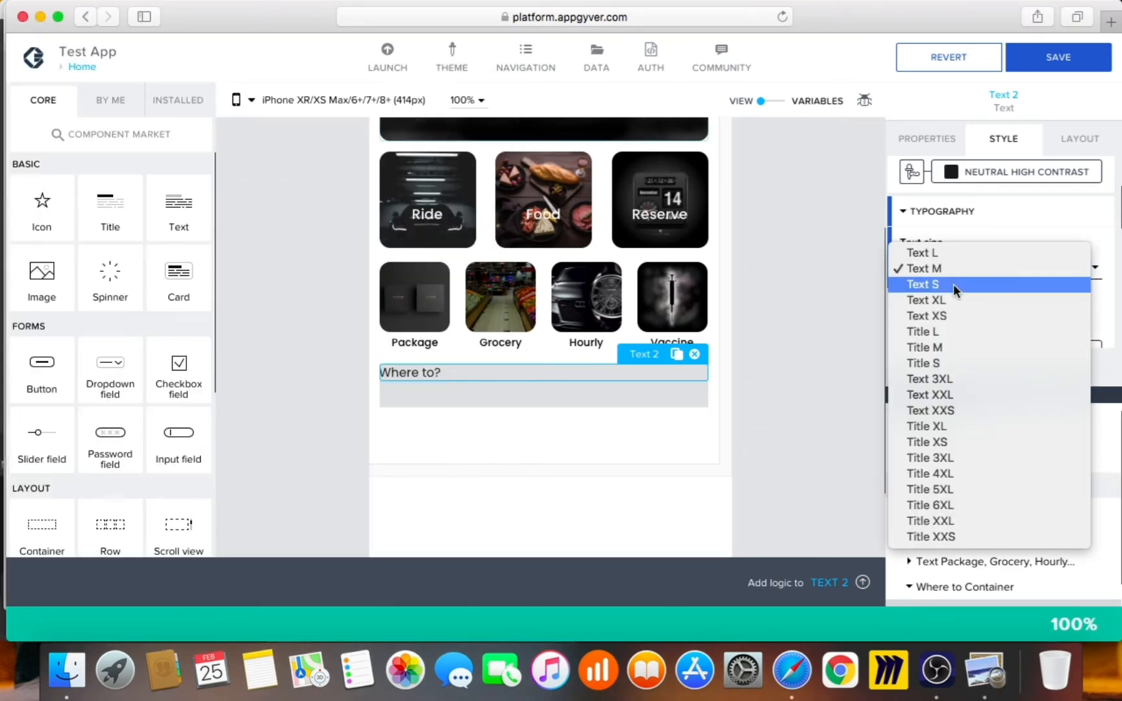
pyautogui.click(953, 300)
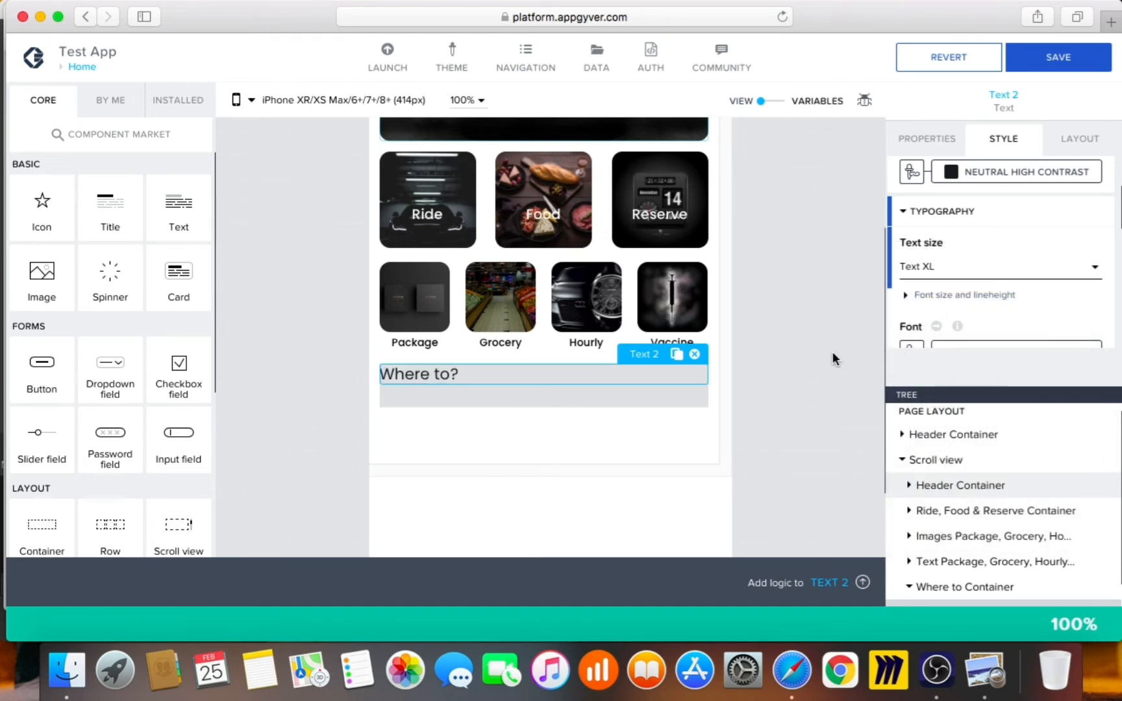
pyautogui.scroll(-4, 974, 299)
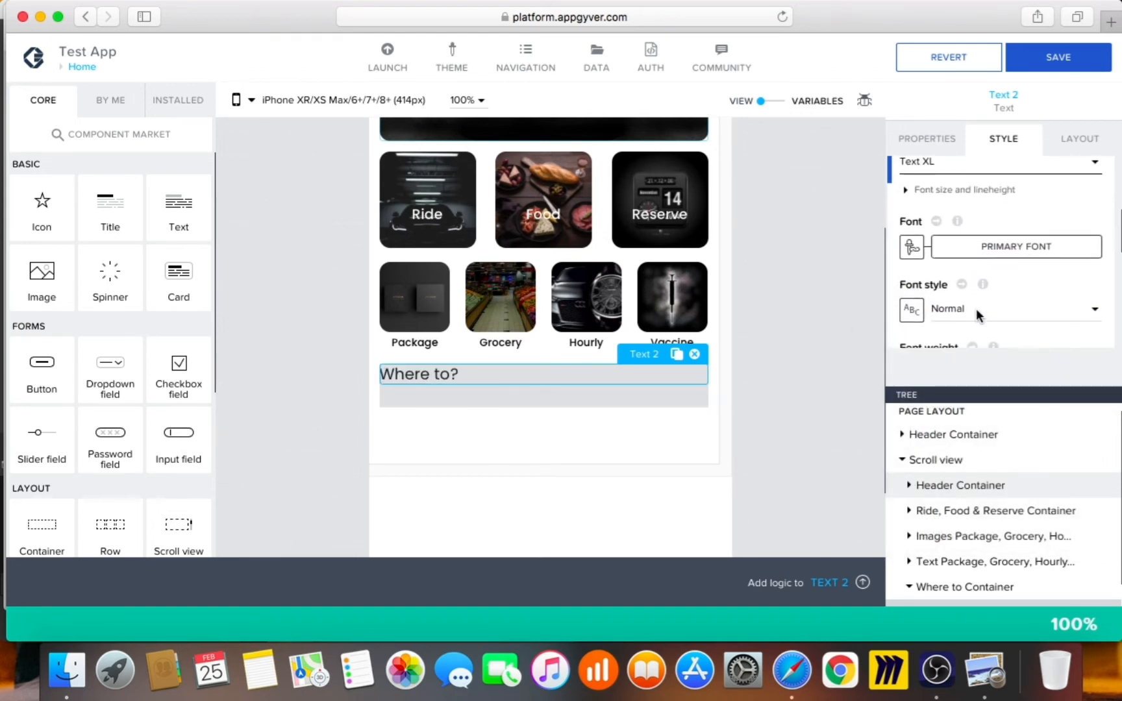
pyautogui.scroll(-2, 976, 309)
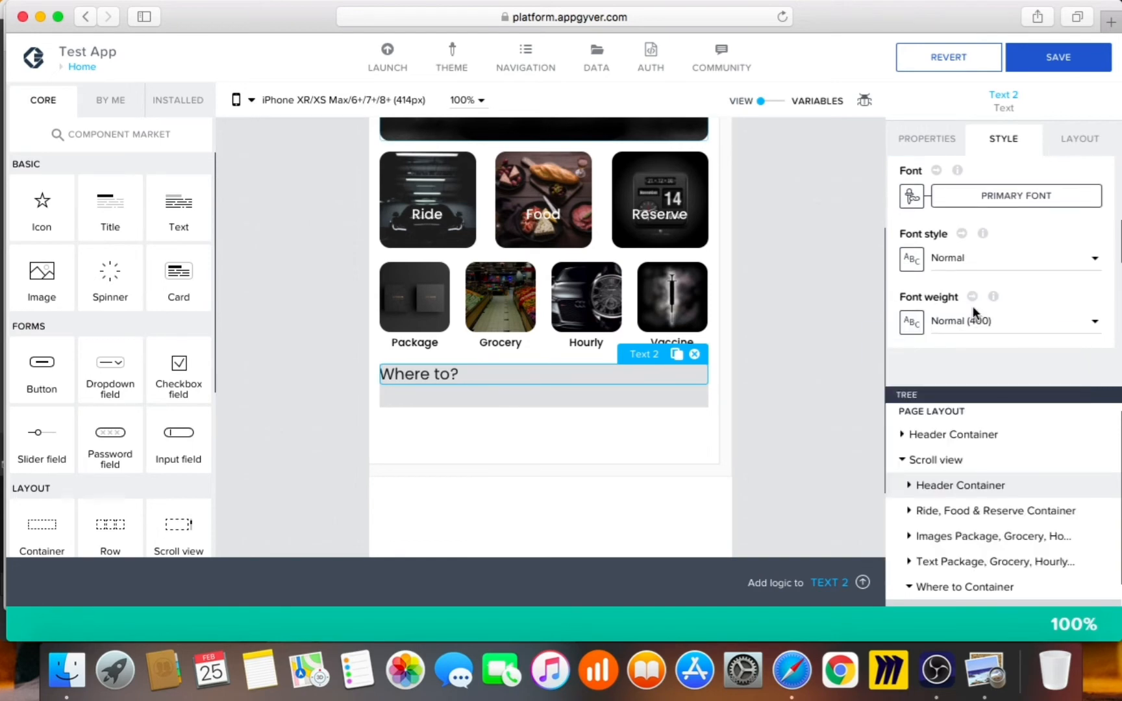
# Bind the text's font weight to the formula "500" and save it
pyautogui.click(970, 316)
pyautogui.click(969, 317)
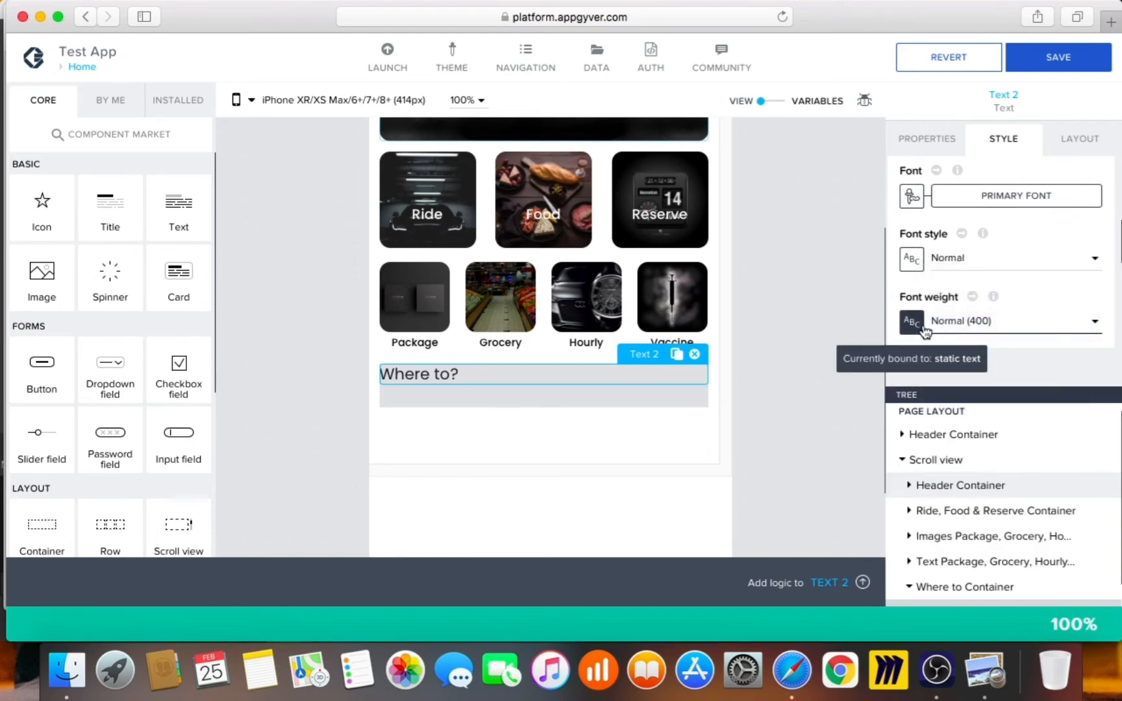
pyautogui.click(924, 331)
pyautogui.click(361, 442)
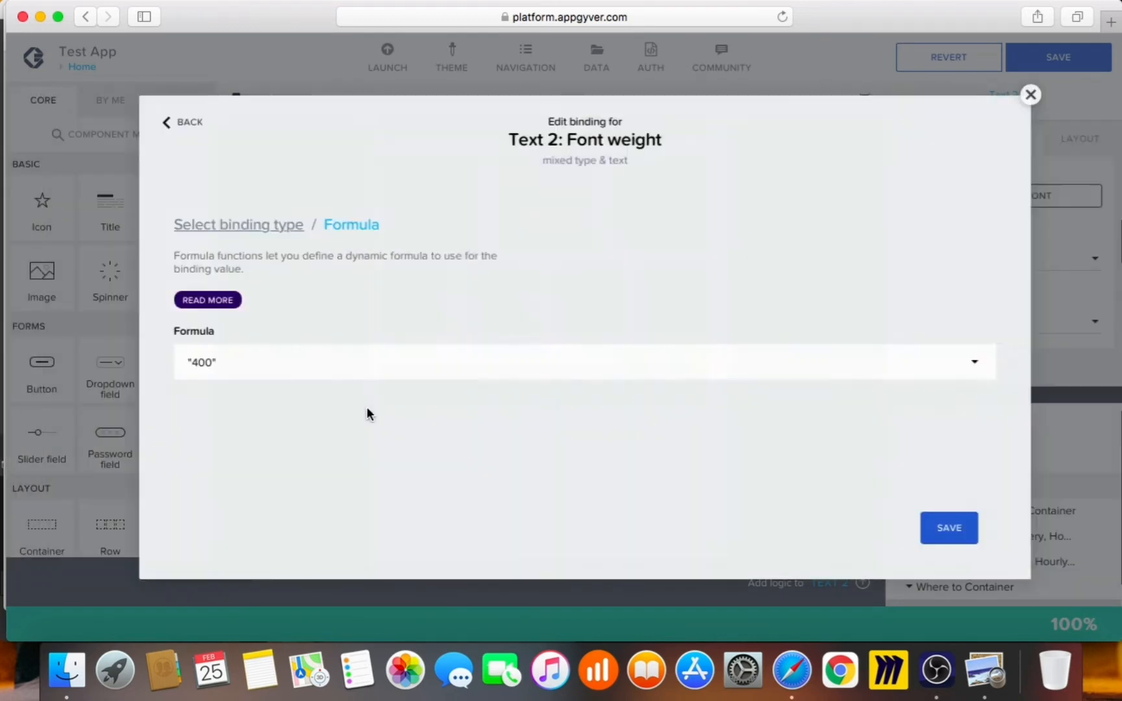
pyautogui.click(346, 368)
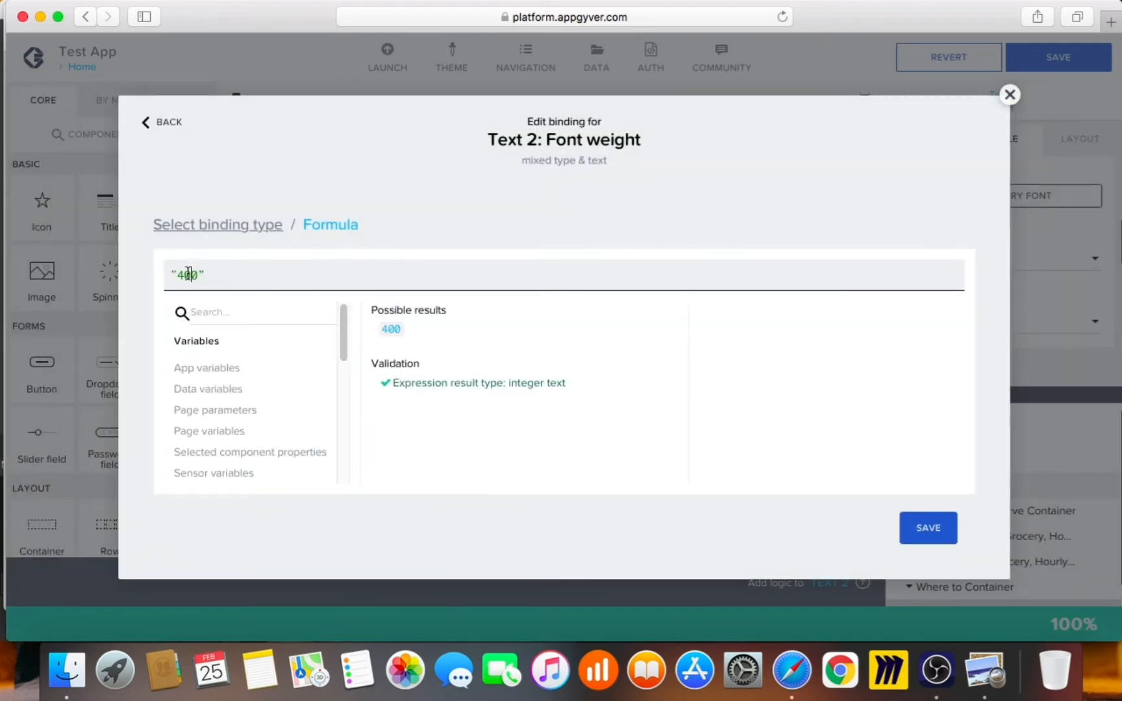
pyautogui.press('BackSpace')
pyautogui.write('5')
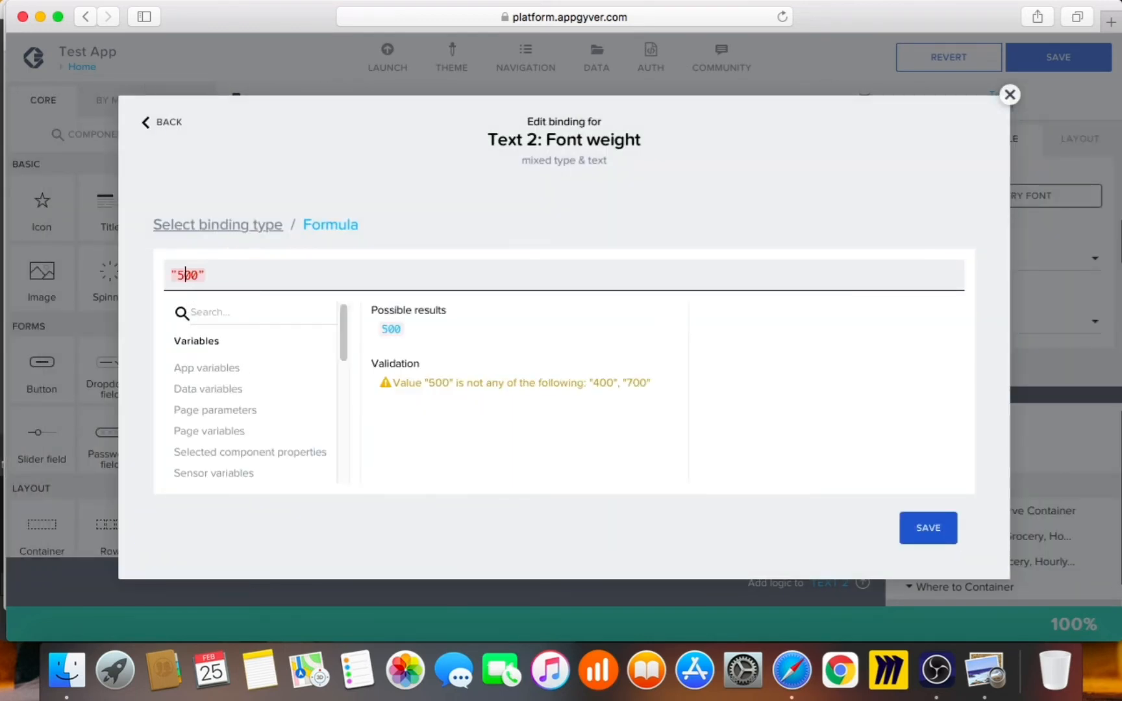
pyautogui.click(902, 529)
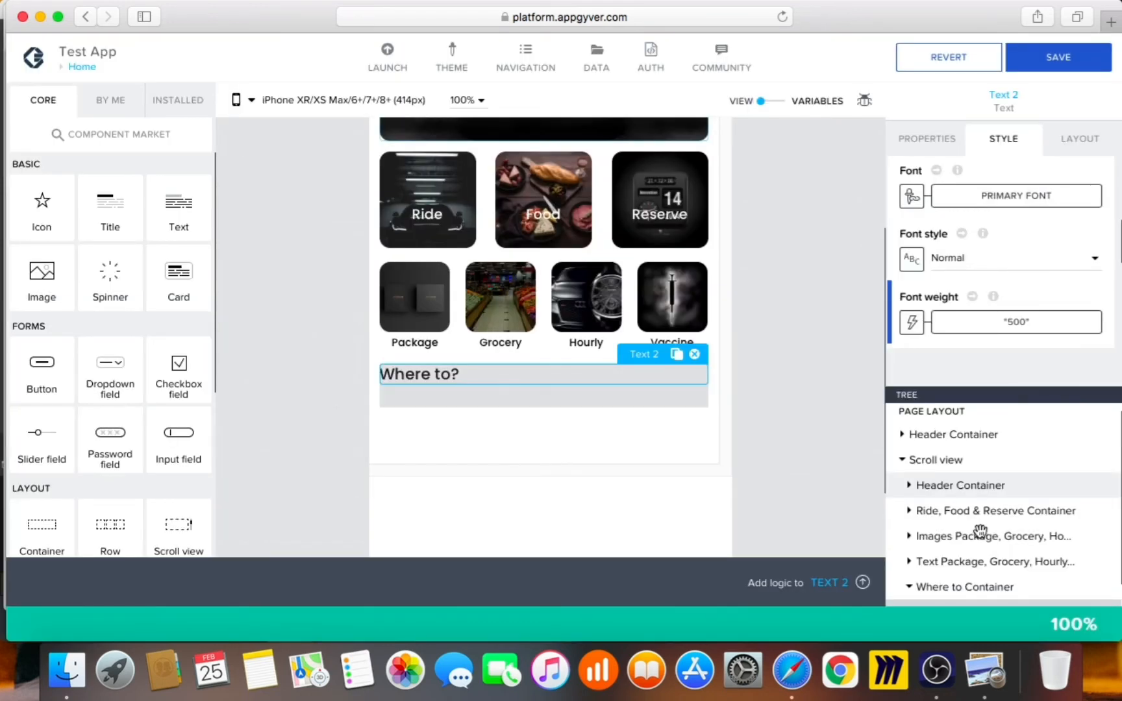
pyautogui.click(1082, 140)
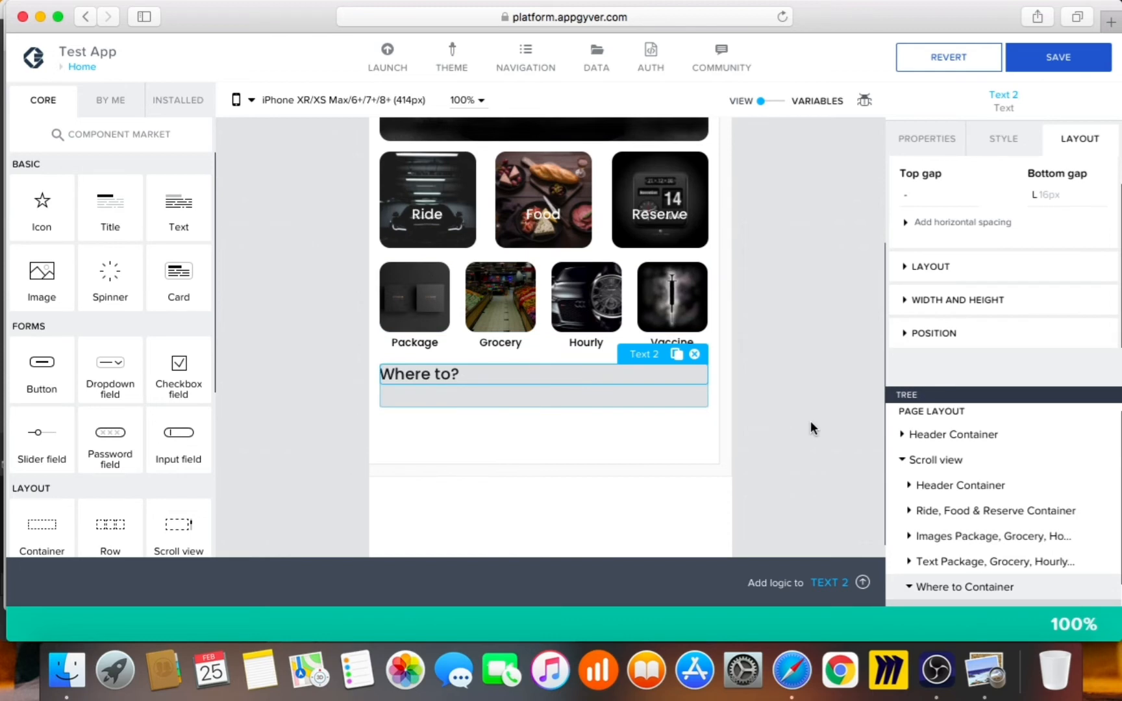
# Set Where to Container's layout to horizontal with space-between and vertically centred contents
pyautogui.press('Up')
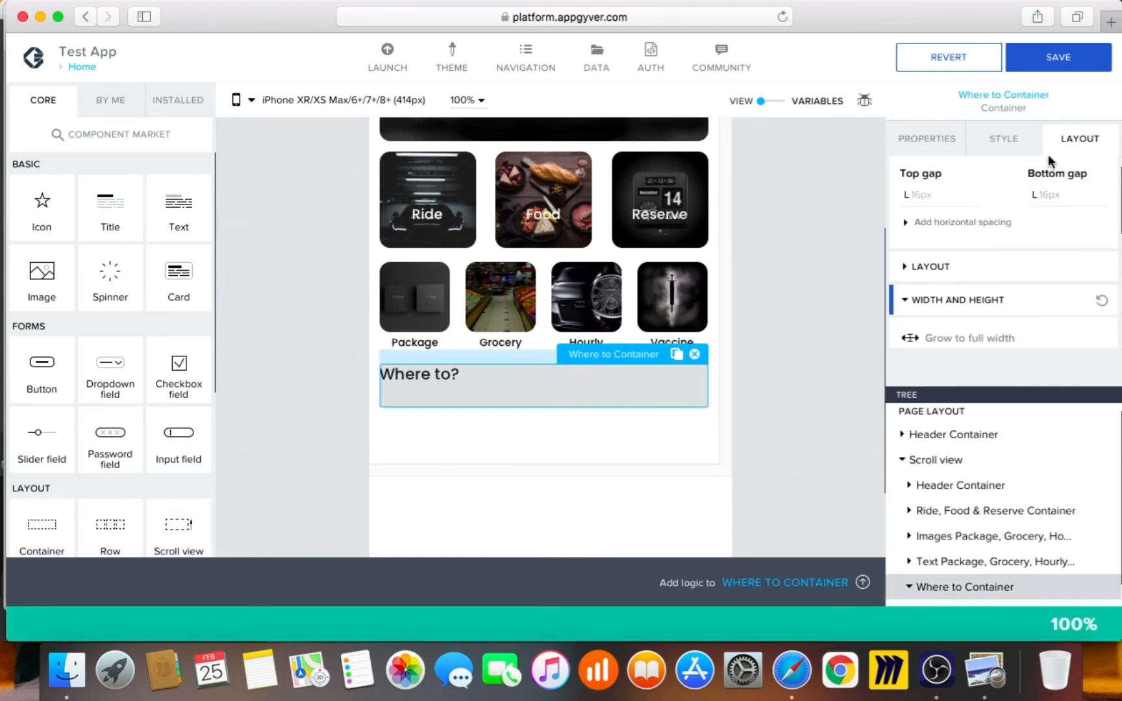
pyautogui.scroll(-2, 1022, 271)
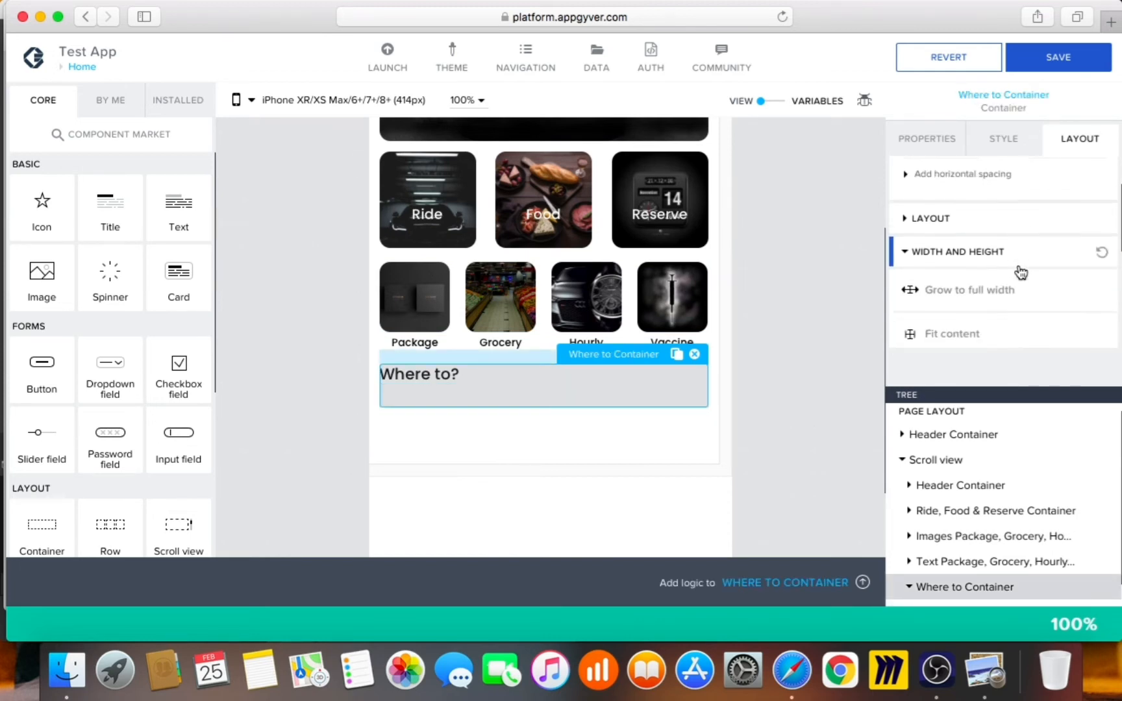
pyautogui.click(1018, 217)
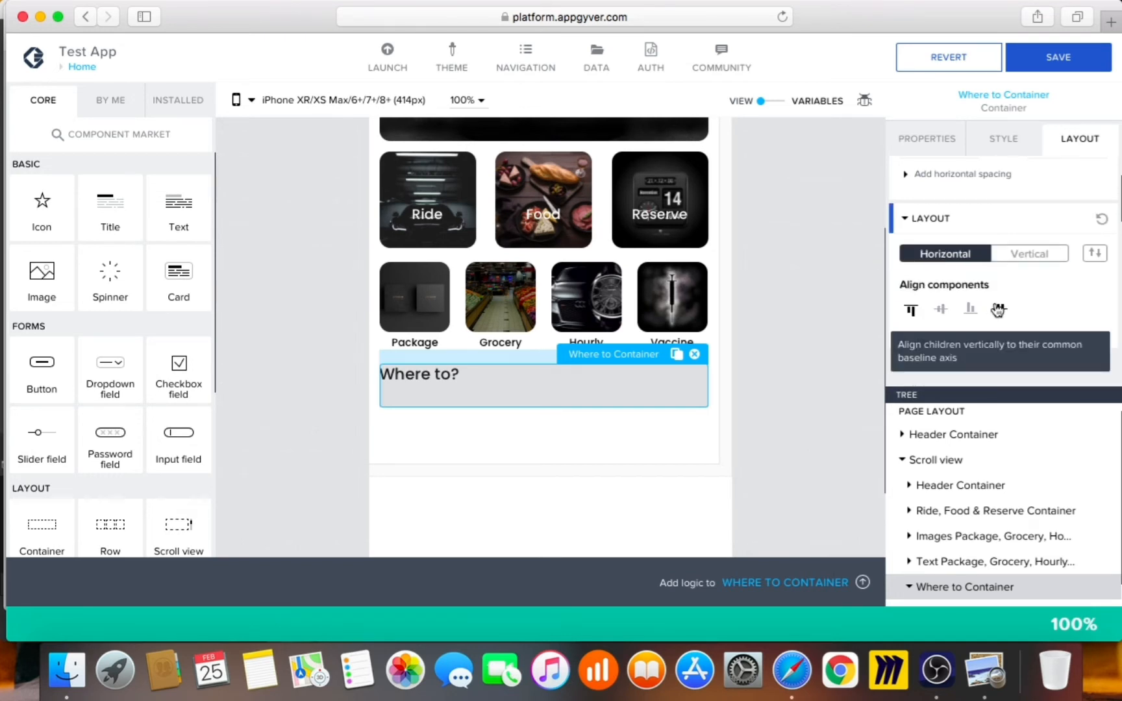
pyautogui.scroll(-2, 1029, 312)
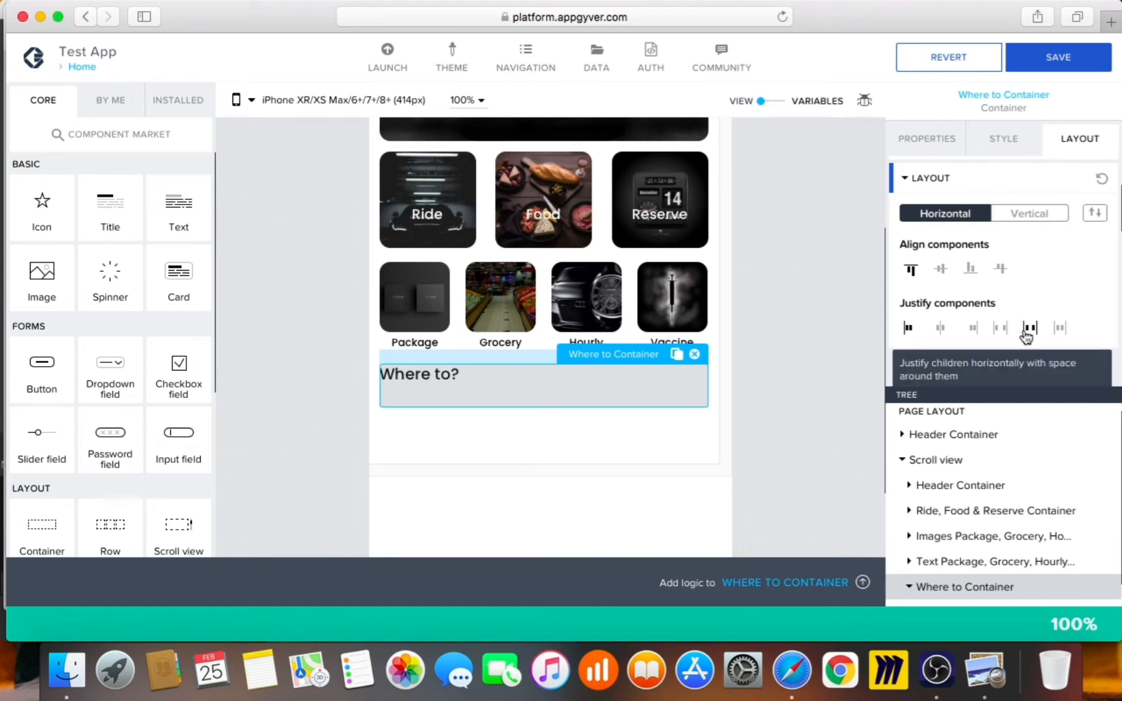
pyautogui.click(999, 331)
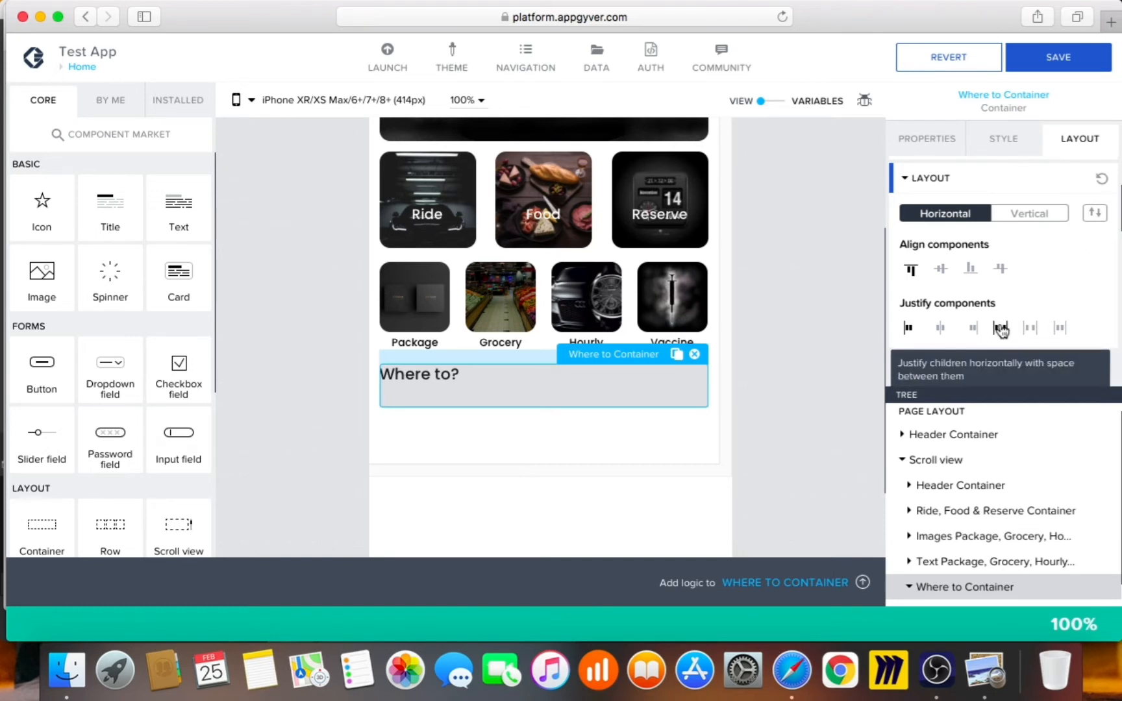
pyautogui.click(969, 309)
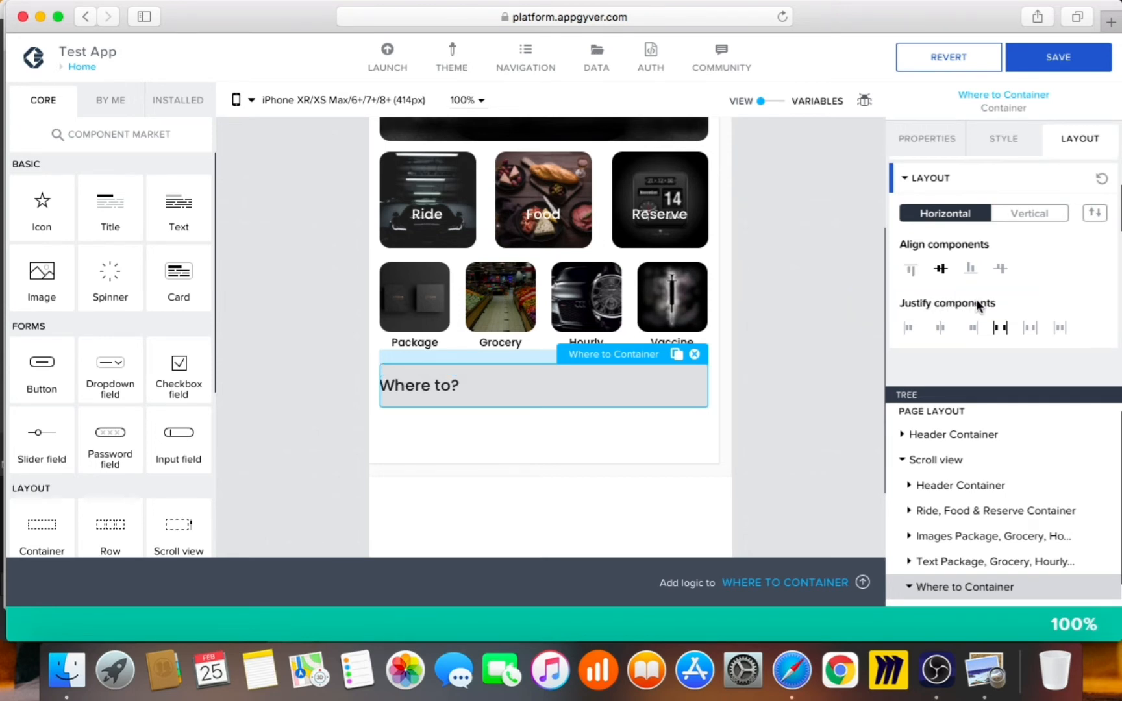
pyautogui.scroll(-4, 1013, 303)
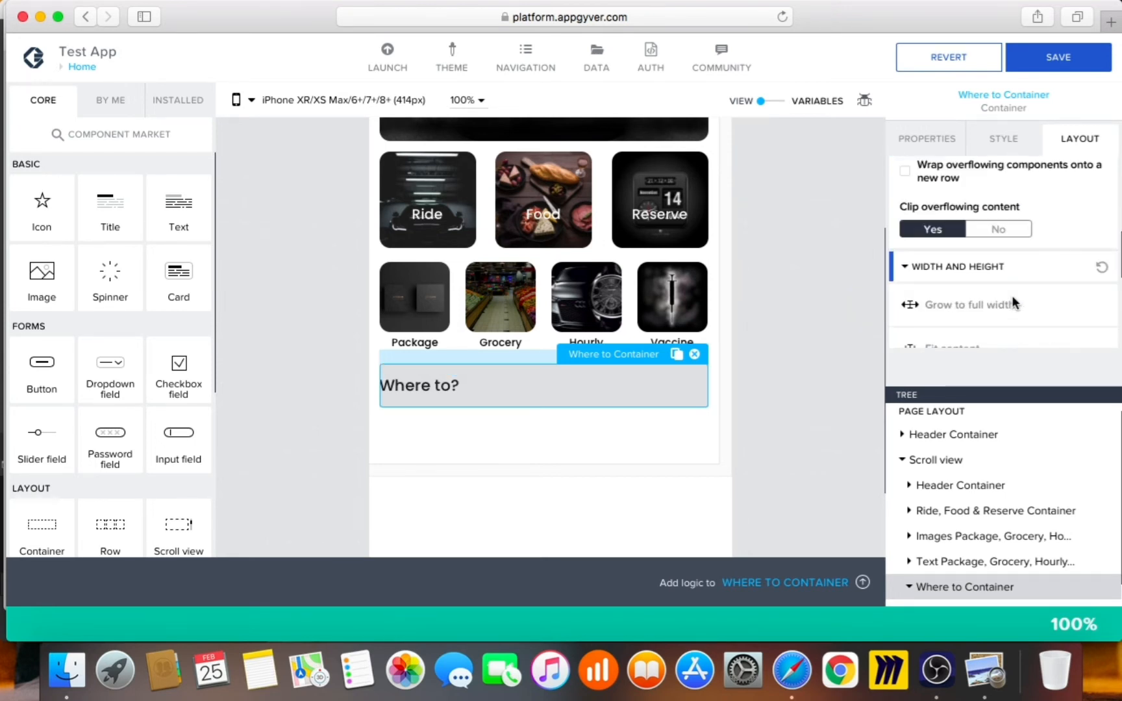
pyautogui.scroll(3, 1013, 303)
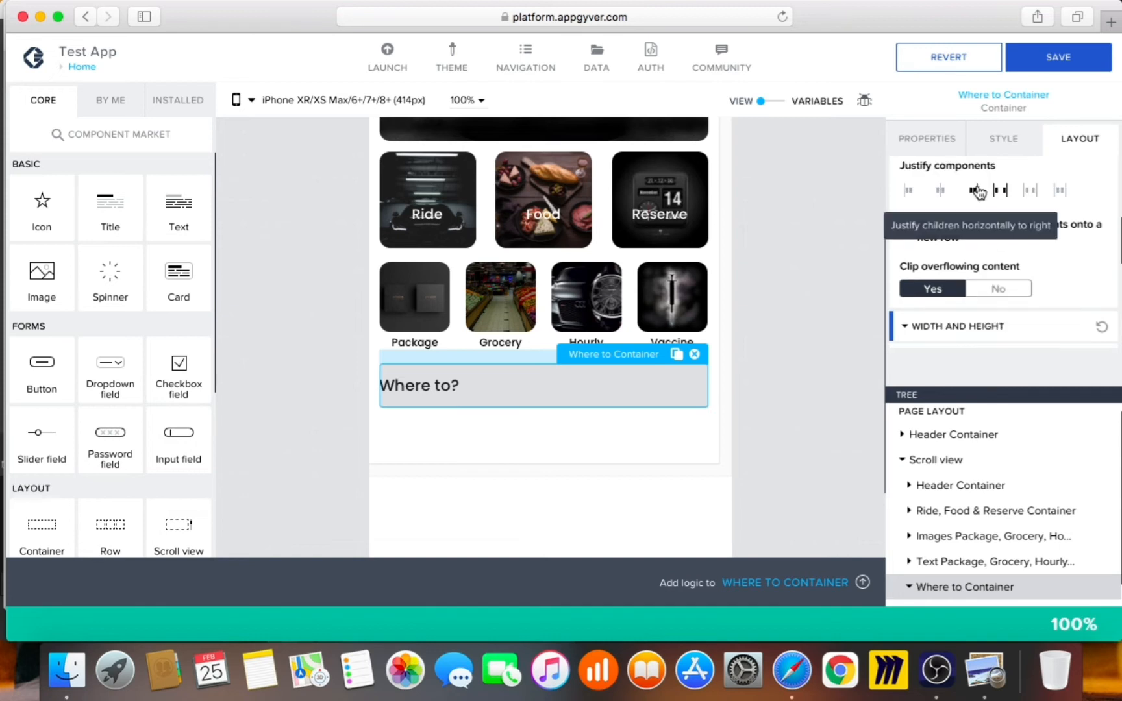
pyautogui.scroll(3, 989, 250)
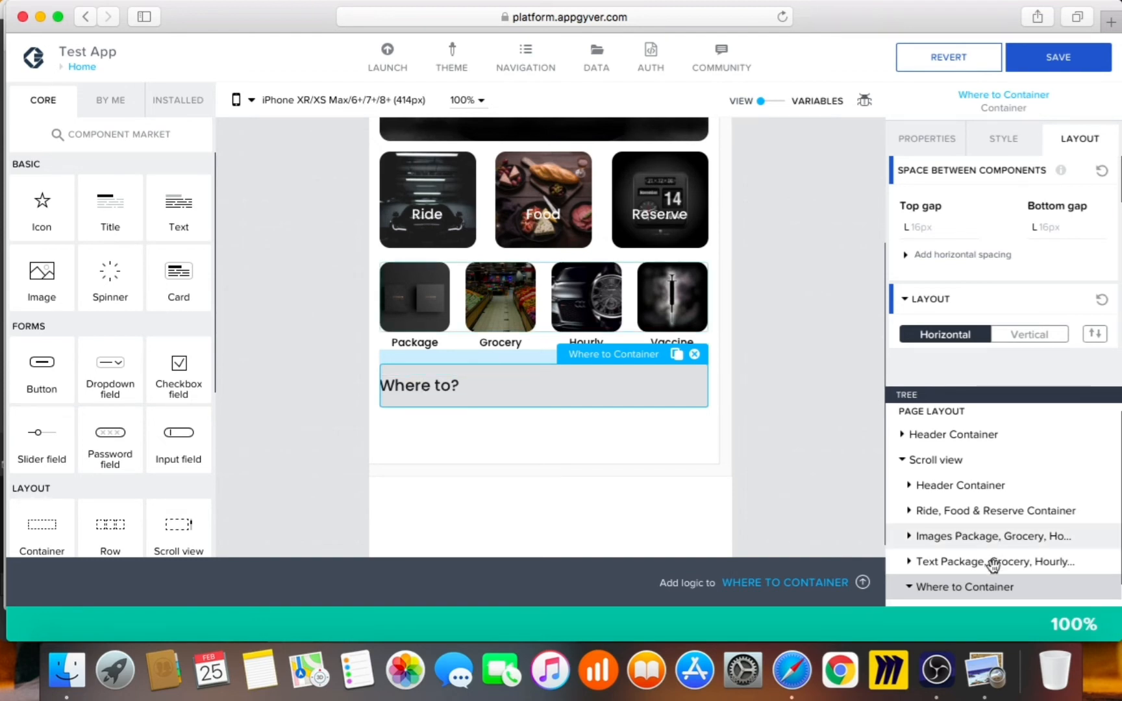
pyautogui.scroll(-1, 971, 588)
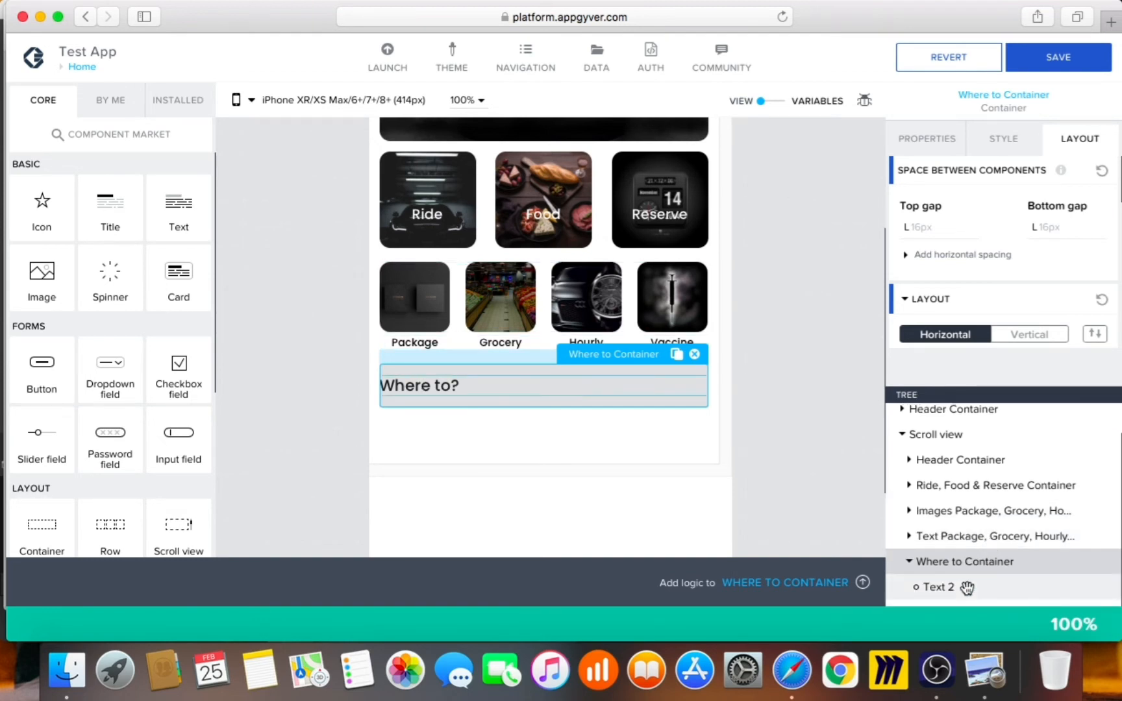
# Rename the Text 2 element to 'Where to Text'
pyautogui.click(967, 588)
pyautogui.click(963, 303)
pyautogui.scroll(-3, 990, 314)
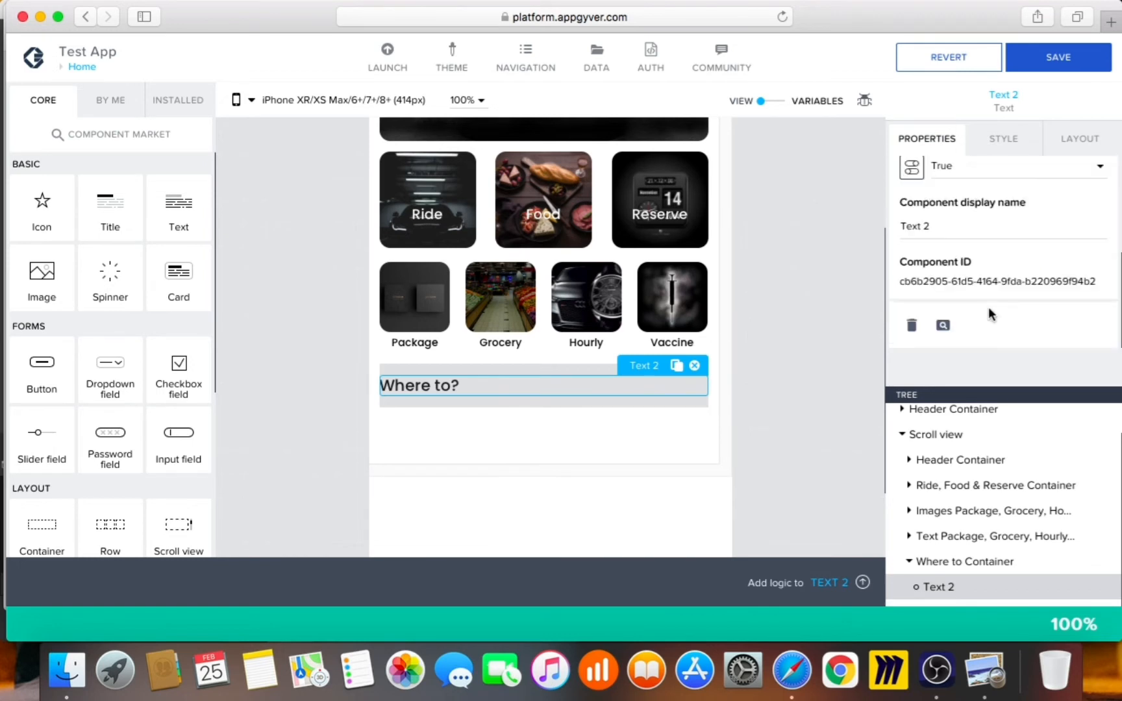
pyautogui.click(952, 235)
pyautogui.press('BackSpace')
pyautogui.press('BackSpace')
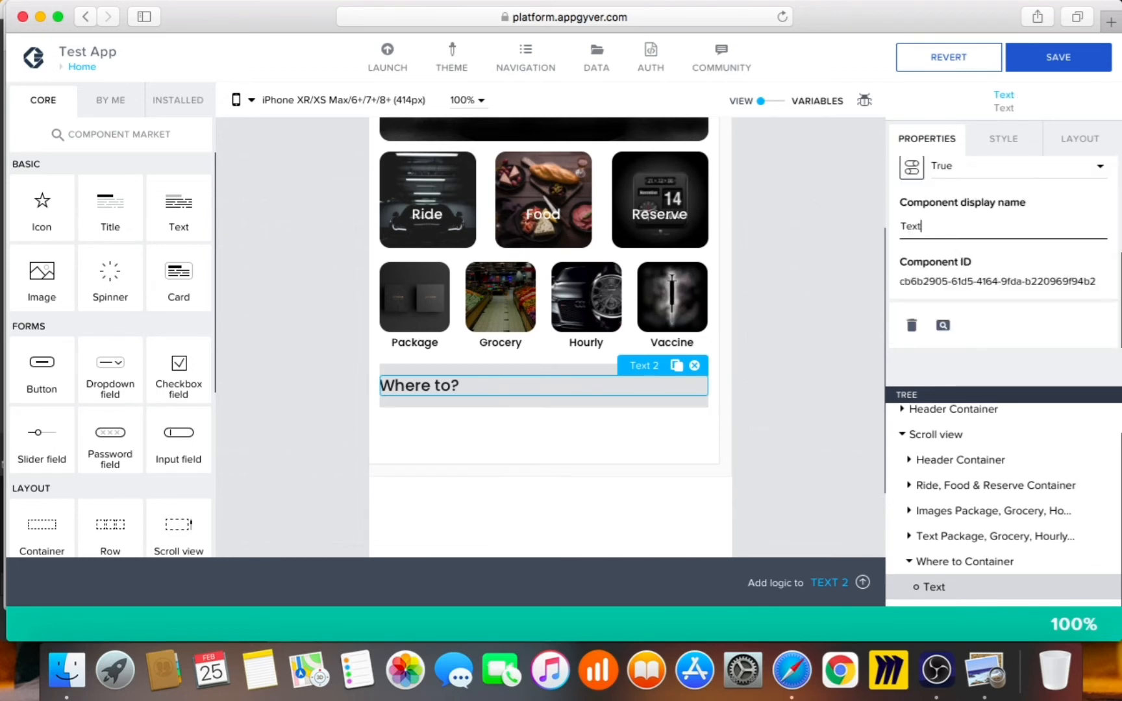
pyautogui.write('Where ti')
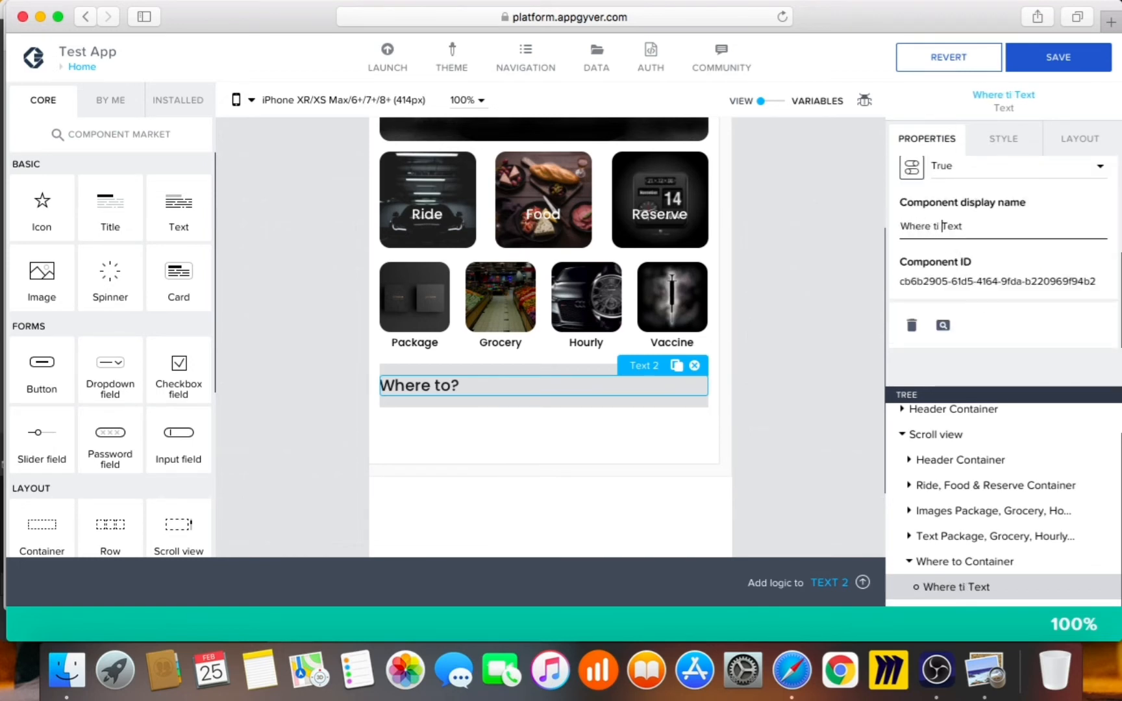
pyautogui.press('BackSpace')
pyautogui.press('BackSpace')
pyautogui.write('o')
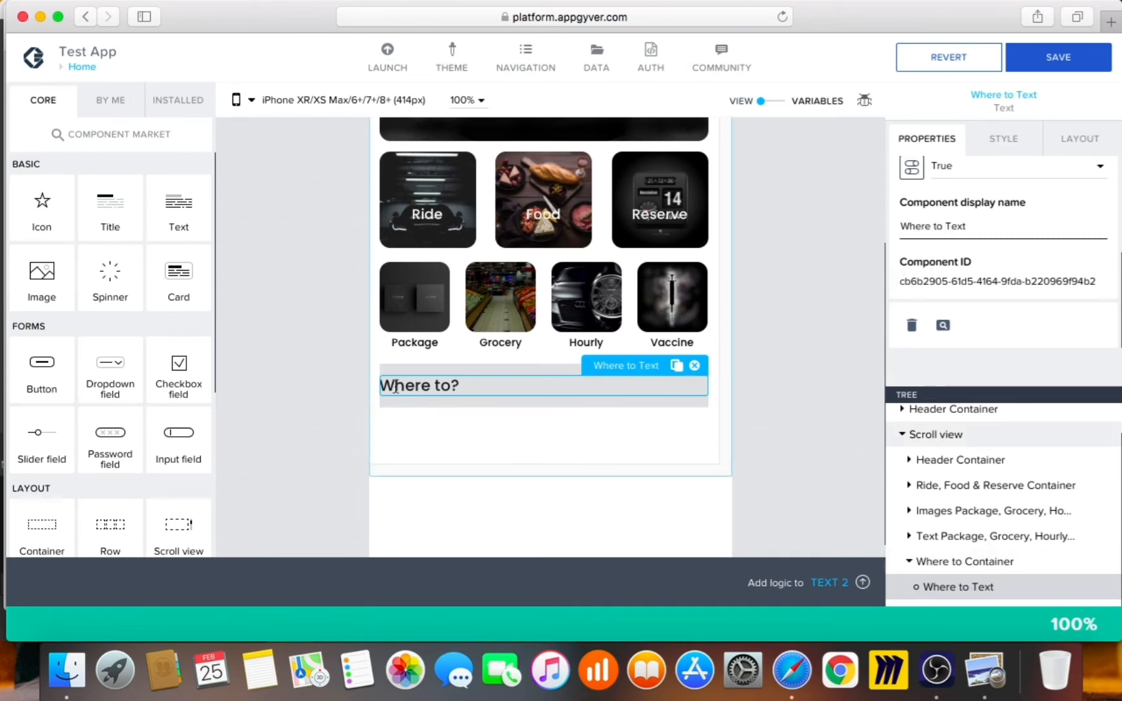
# Set the Where to Text's text alignment to center and expand its width and height options
pyautogui.click(994, 139)
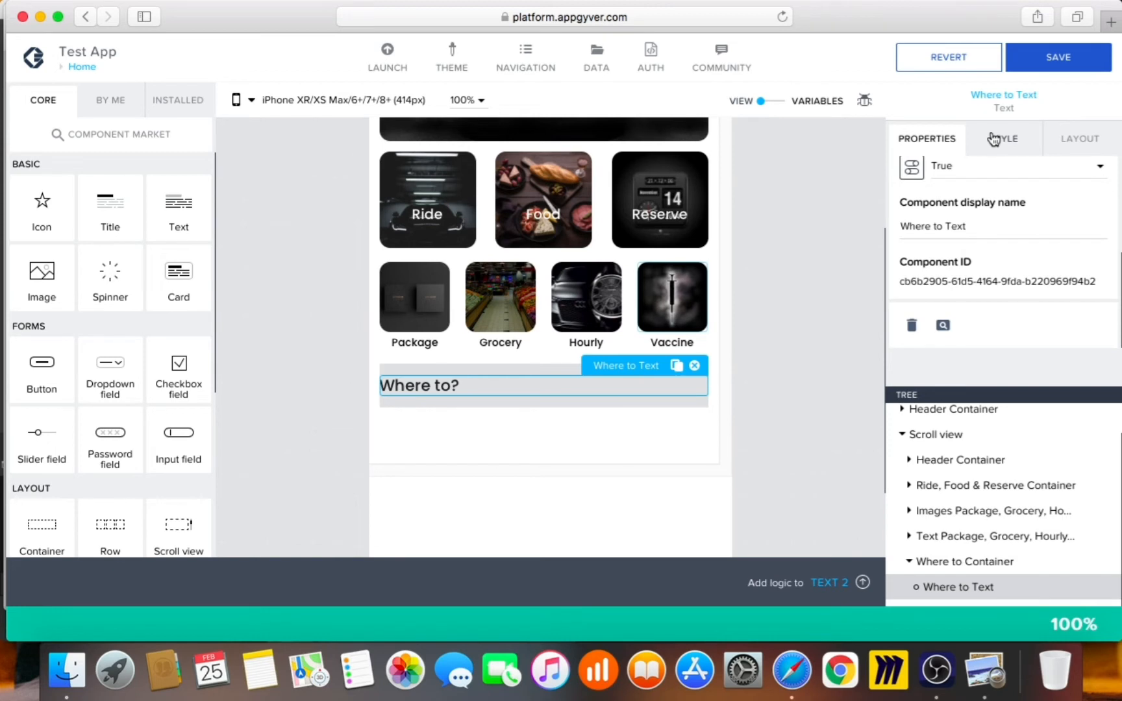
pyautogui.click(1078, 144)
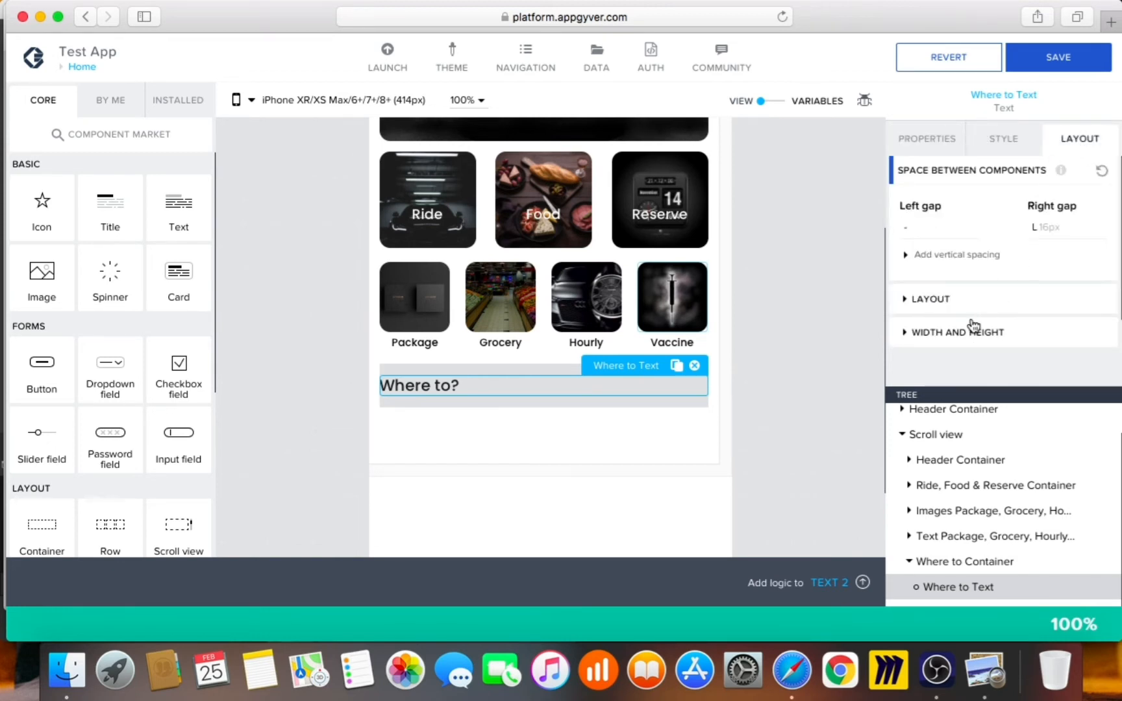
pyautogui.click(972, 305)
pyautogui.scroll(-3, 1039, 313)
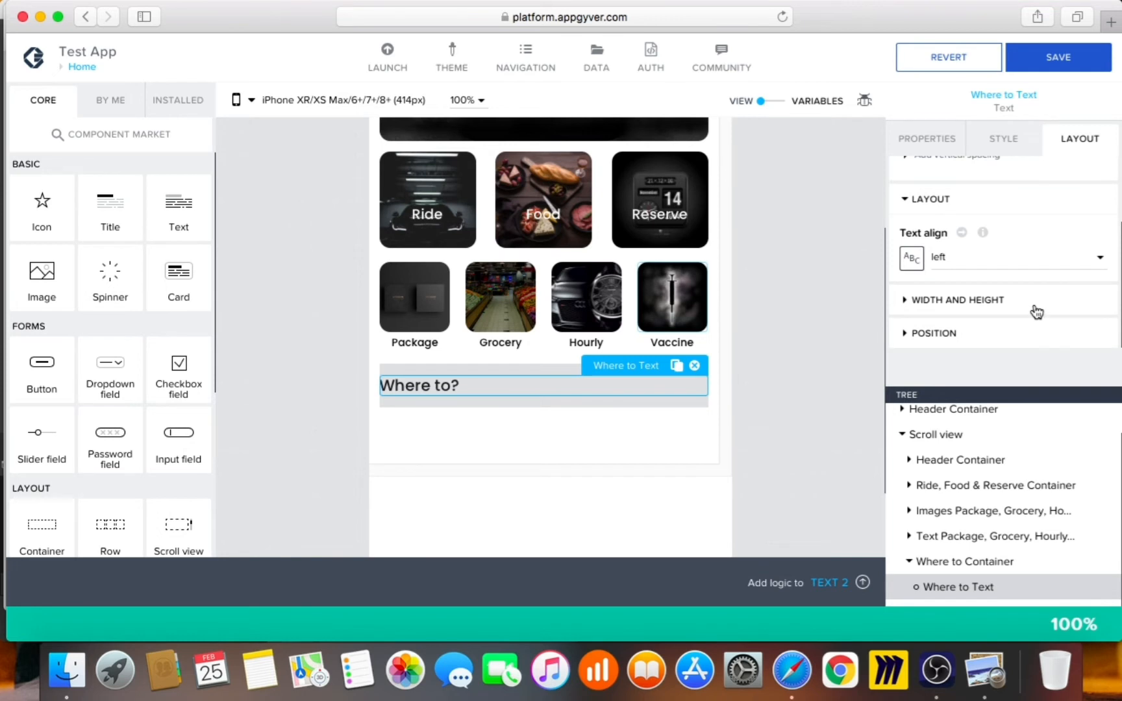
pyautogui.click(1007, 258)
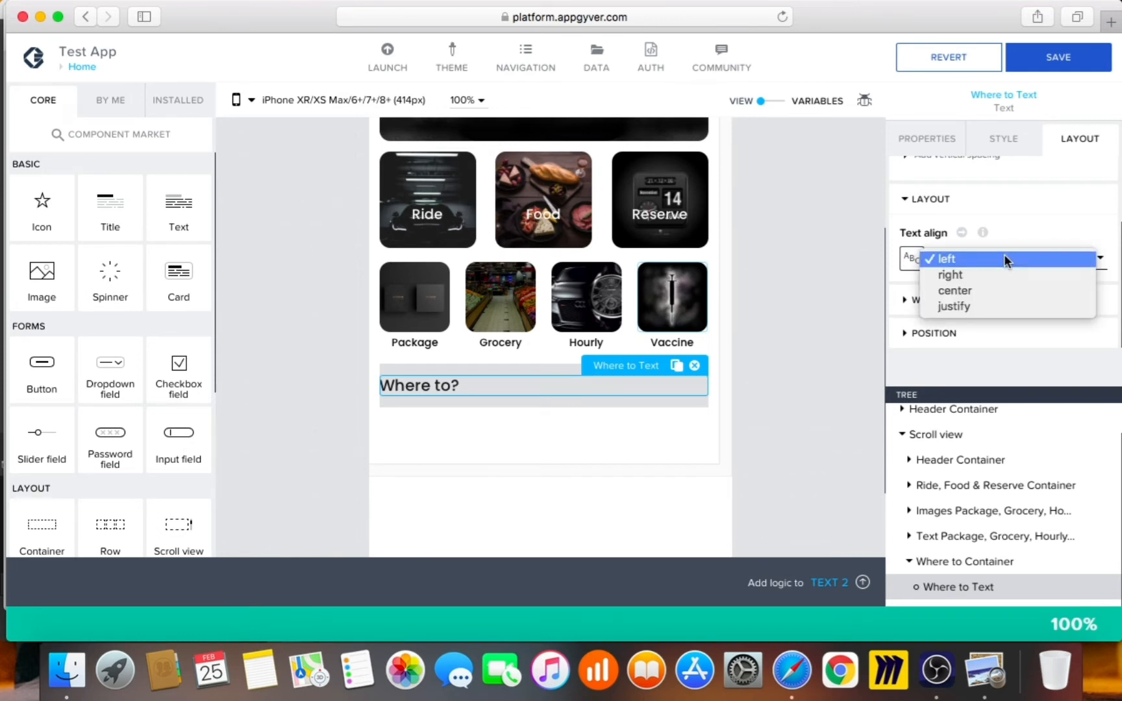
pyautogui.click(800, 271)
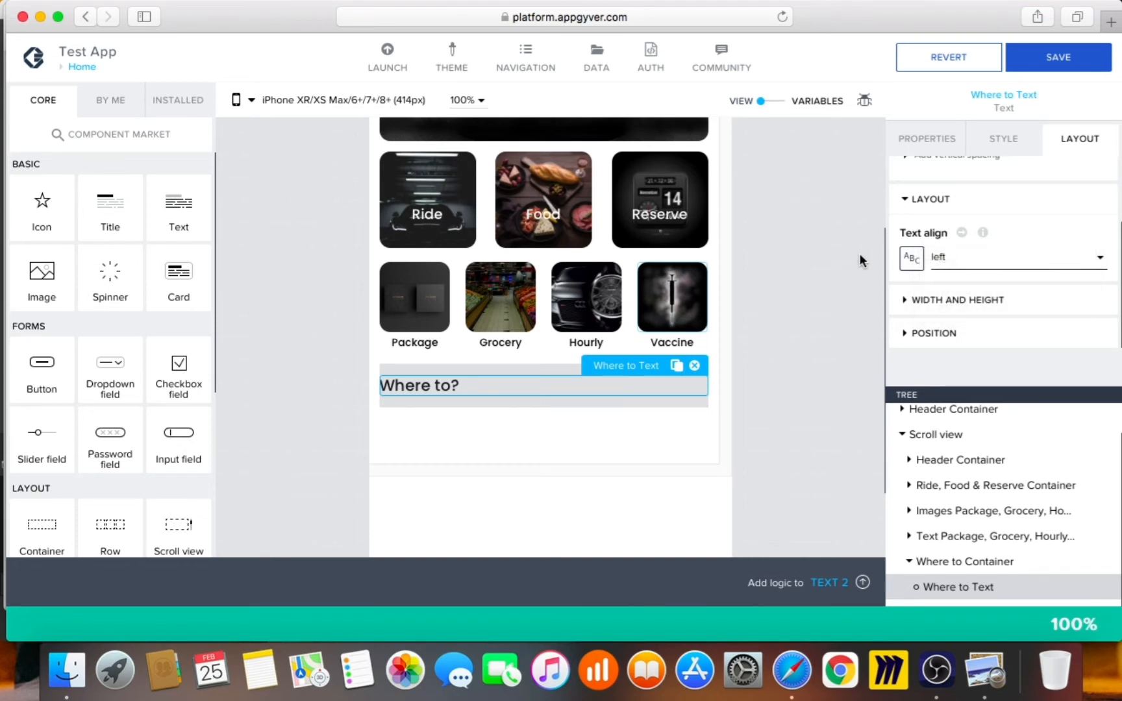
pyautogui.click(1017, 266)
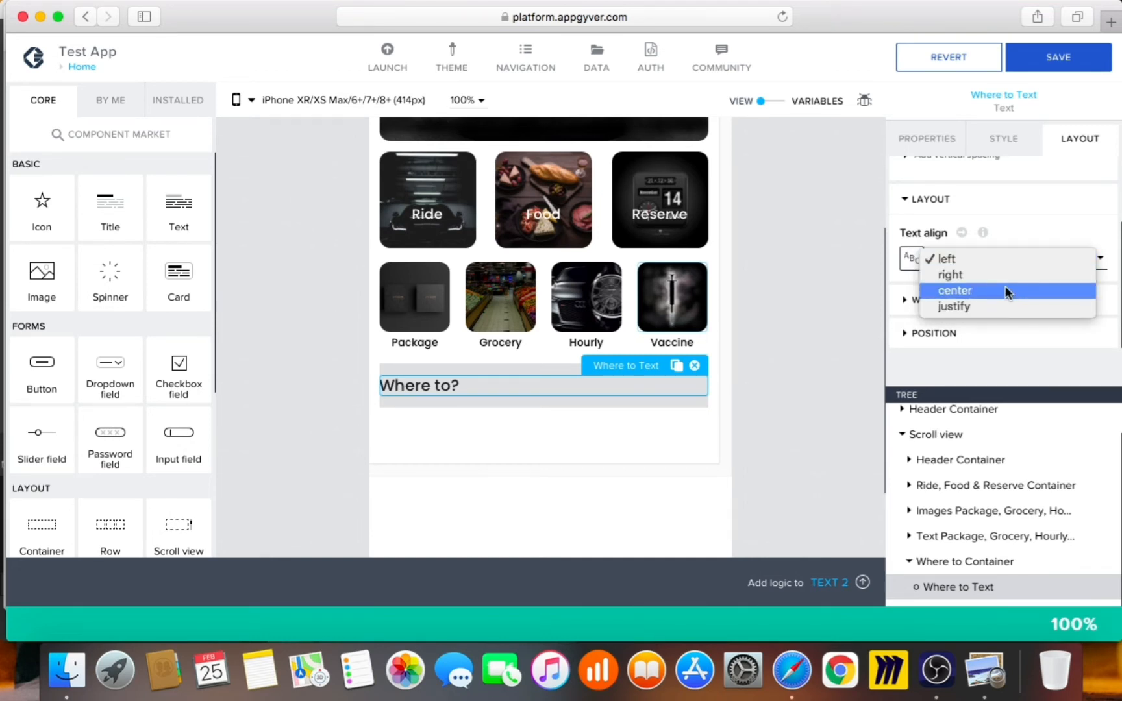
pyautogui.click(997, 284)
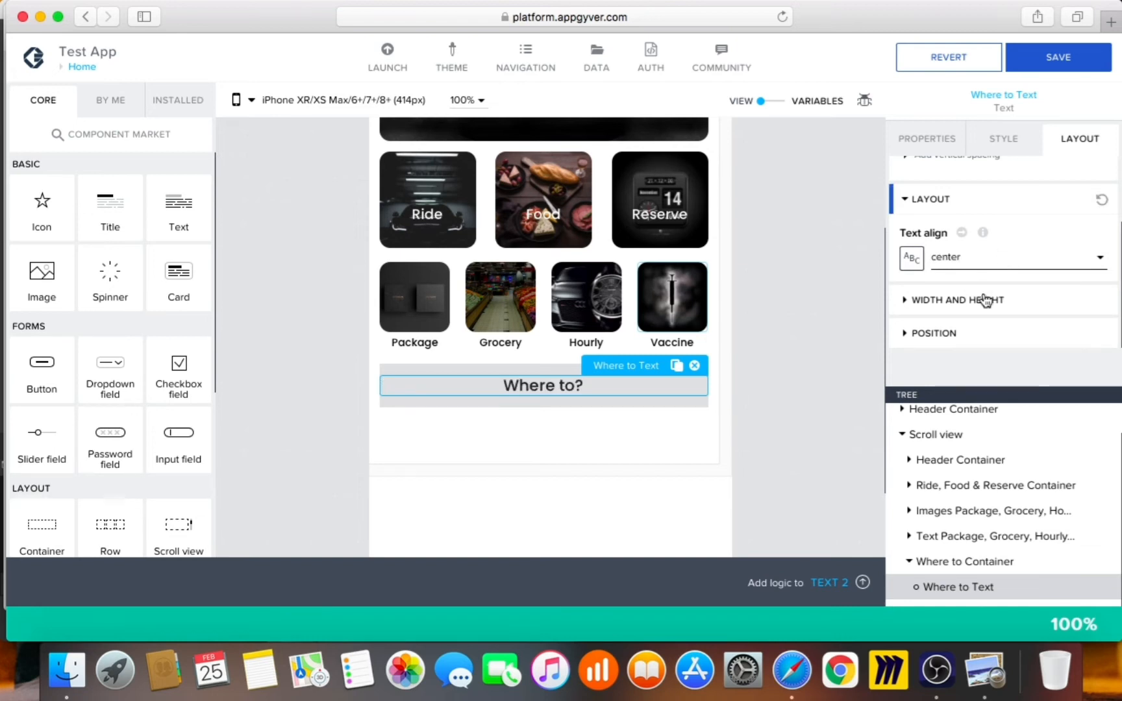
pyautogui.click(986, 302)
pyautogui.scroll(-5, 995, 270)
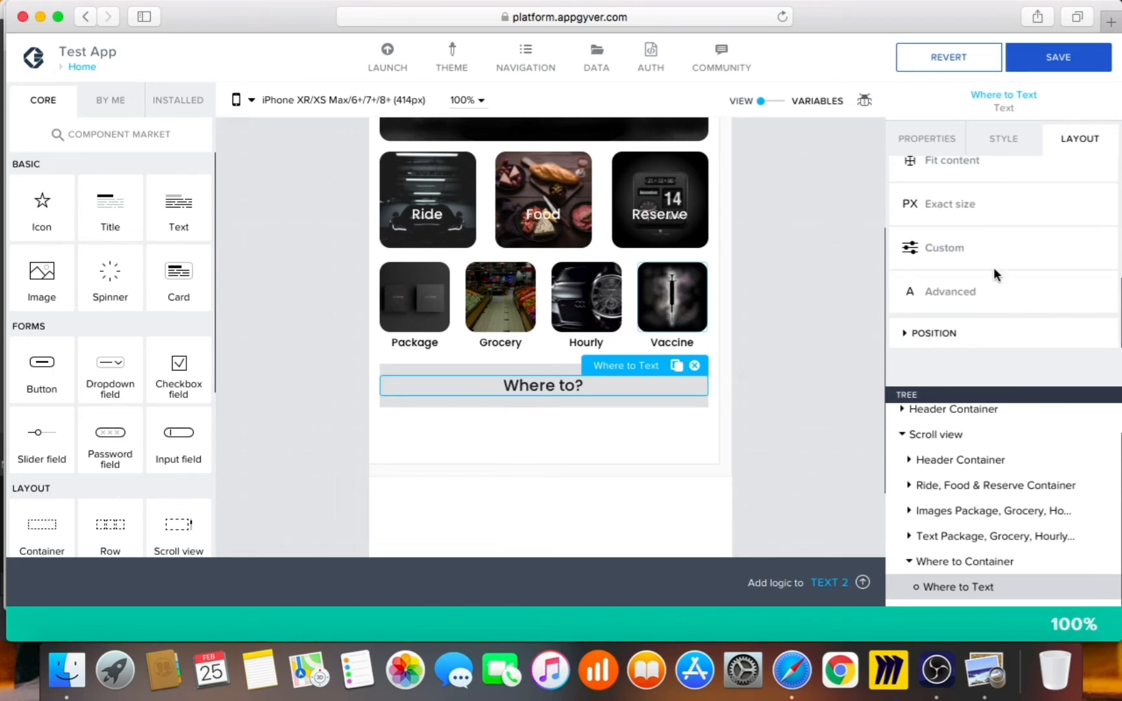
# Give the Where to Text an exact size with a 150px width
pyautogui.click(954, 297)
pyautogui.click(938, 234)
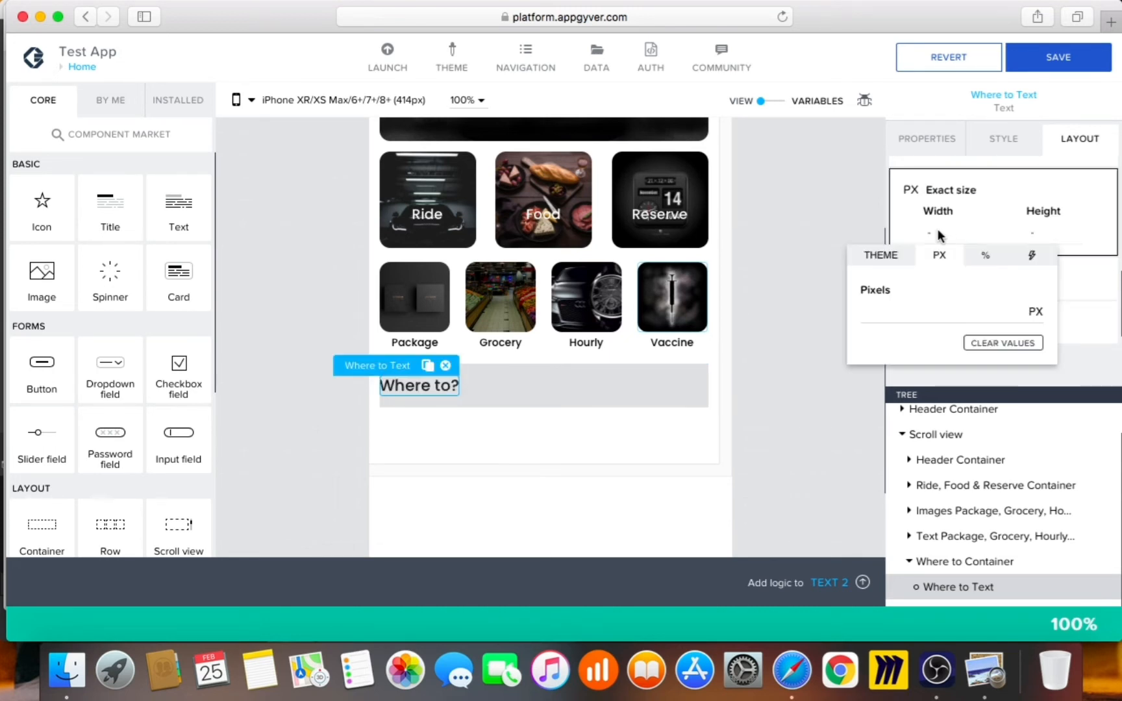
pyautogui.click(893, 301)
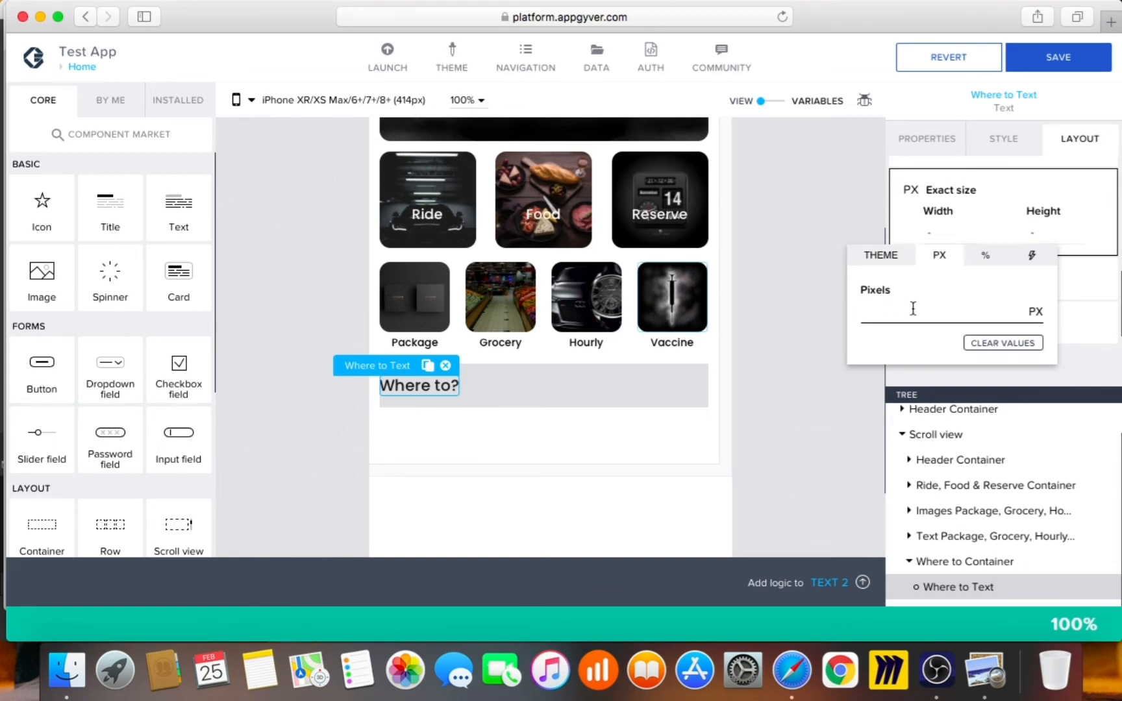
pyautogui.write('120')
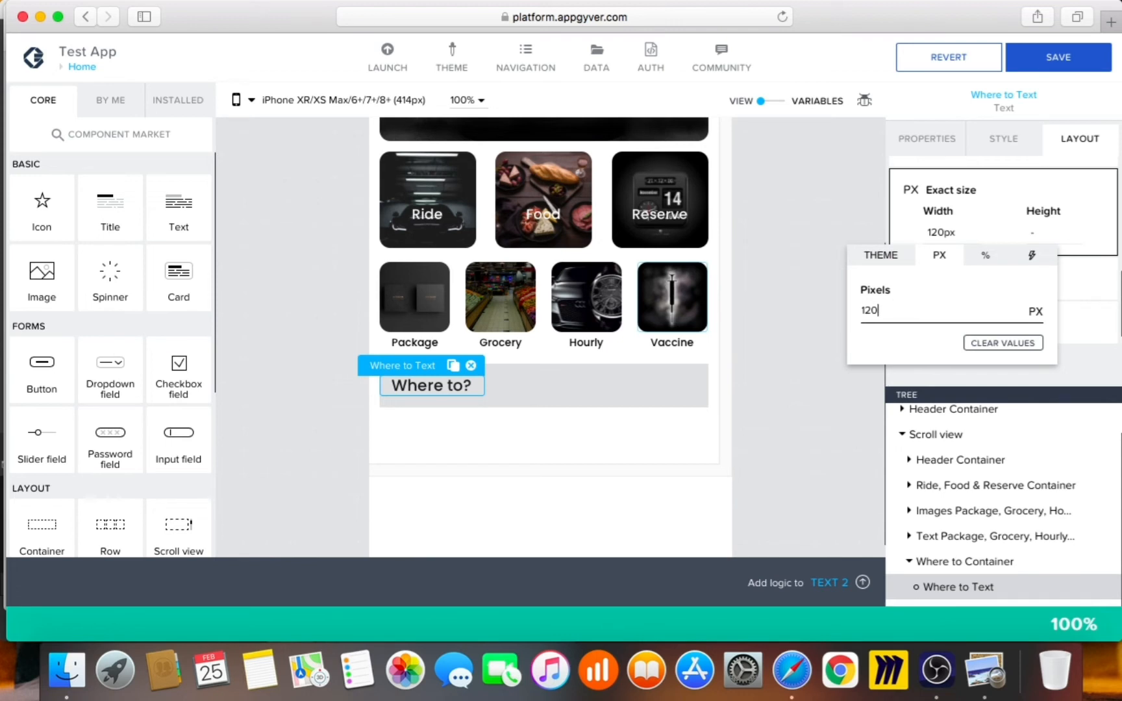
pyautogui.press('BackSpace')
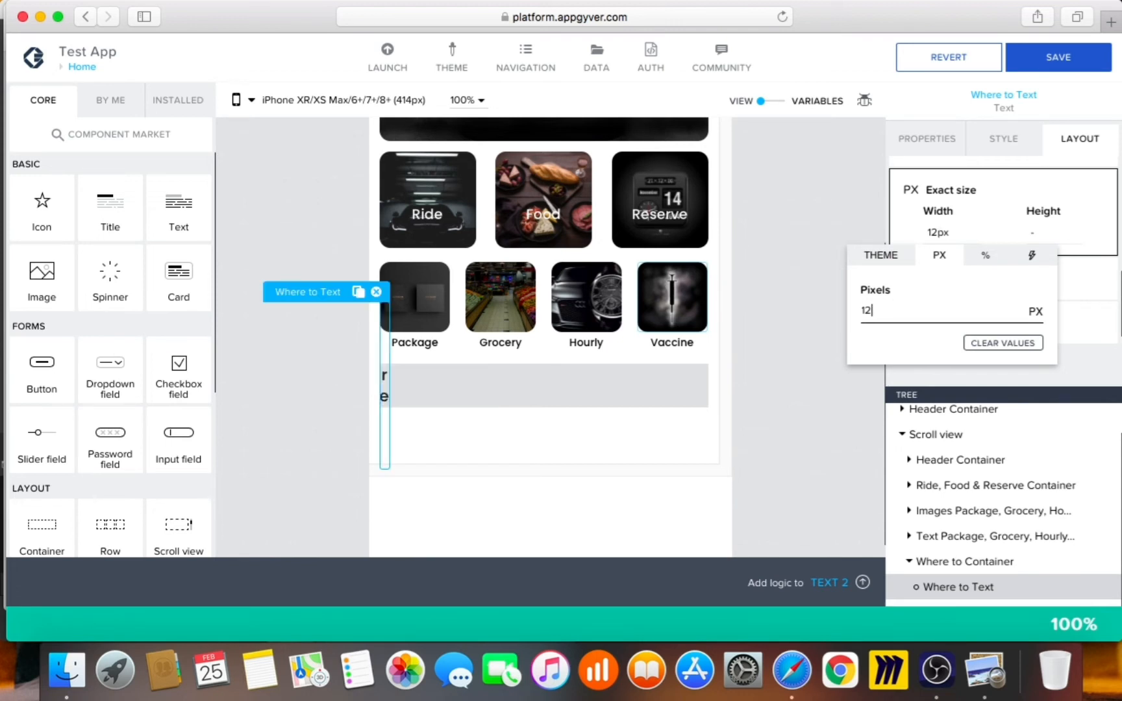
pyautogui.write('50')
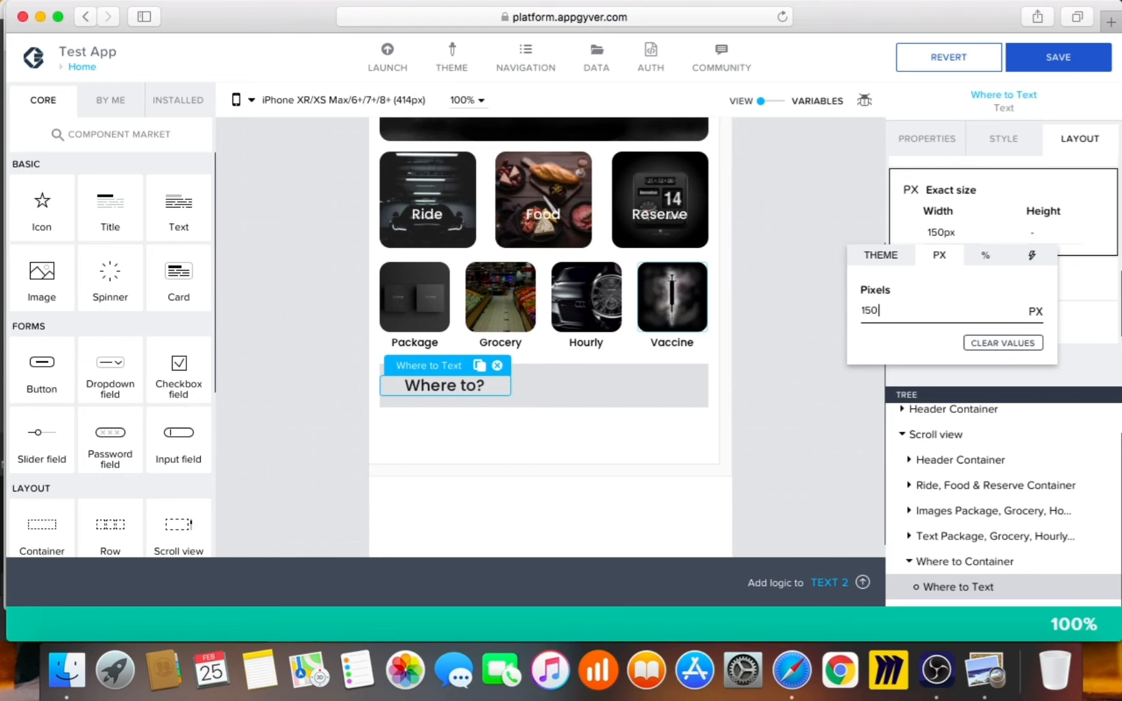
# Compare the grey bar against the Uber reference screenshot and close the width editor
pyautogui.click(984, 693)
pyautogui.click(779, 459)
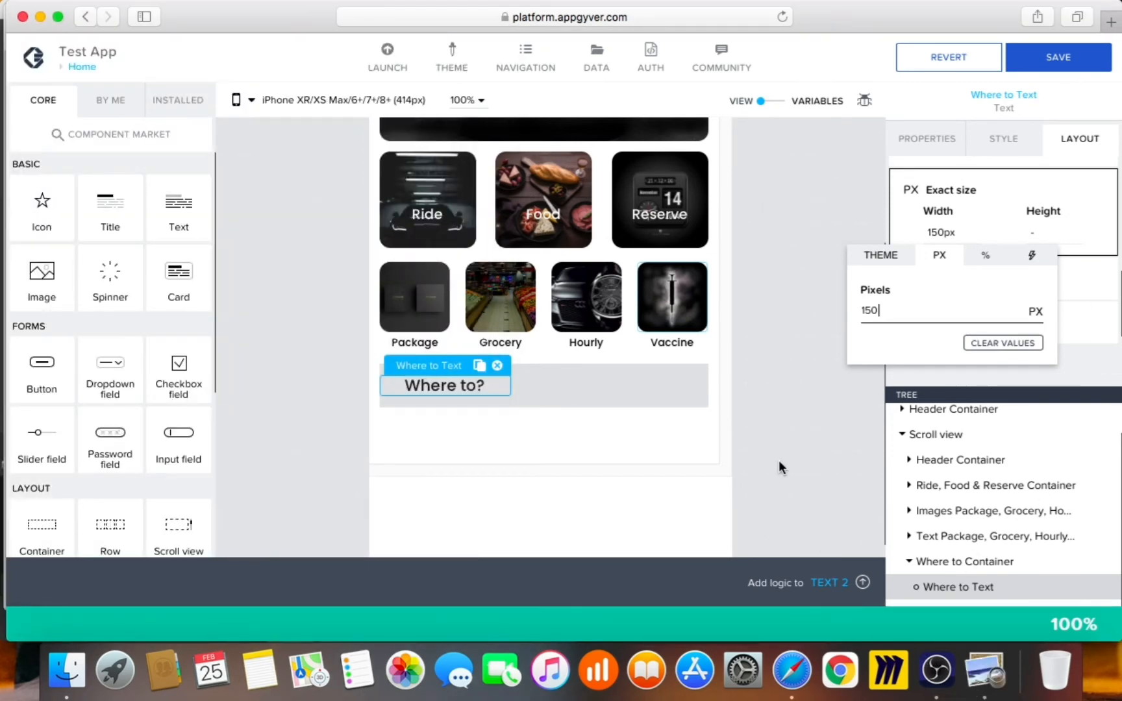
pyautogui.click(984, 672)
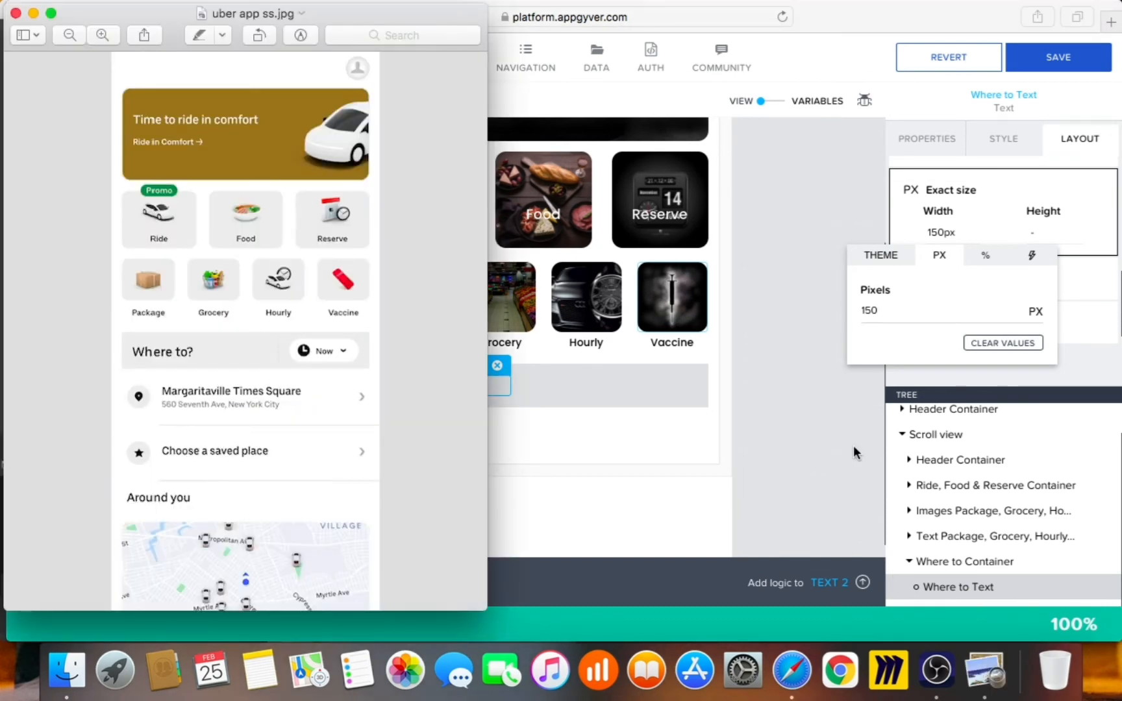
pyautogui.click(798, 447)
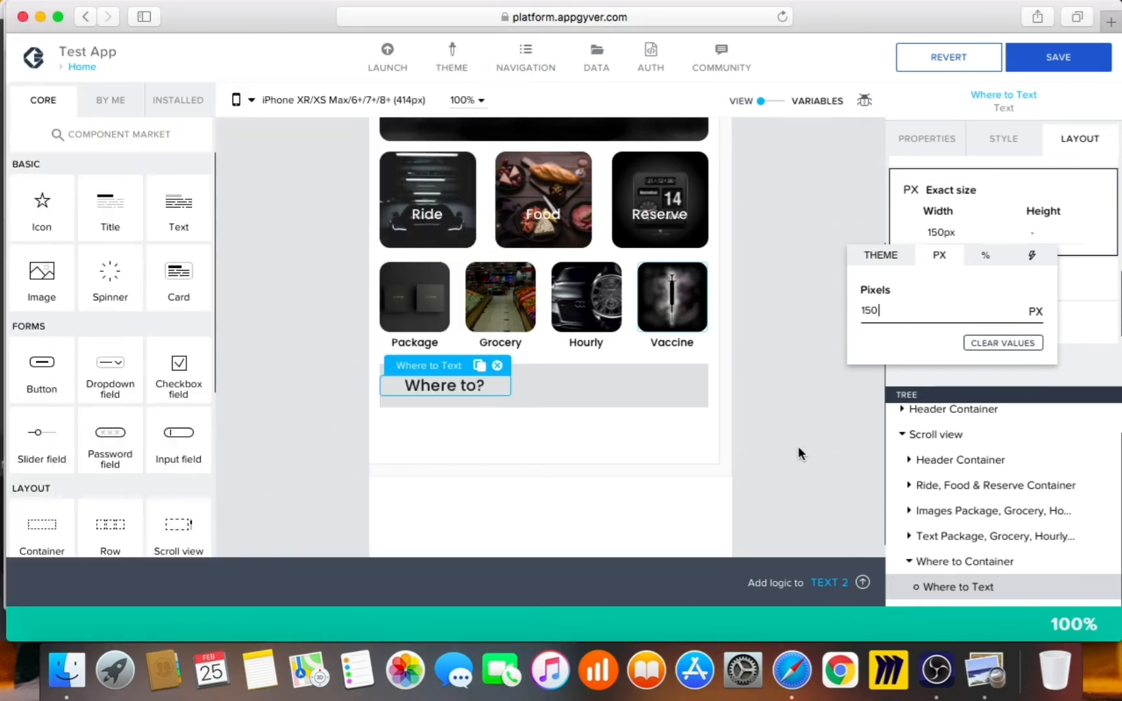
pyautogui.click(789, 447)
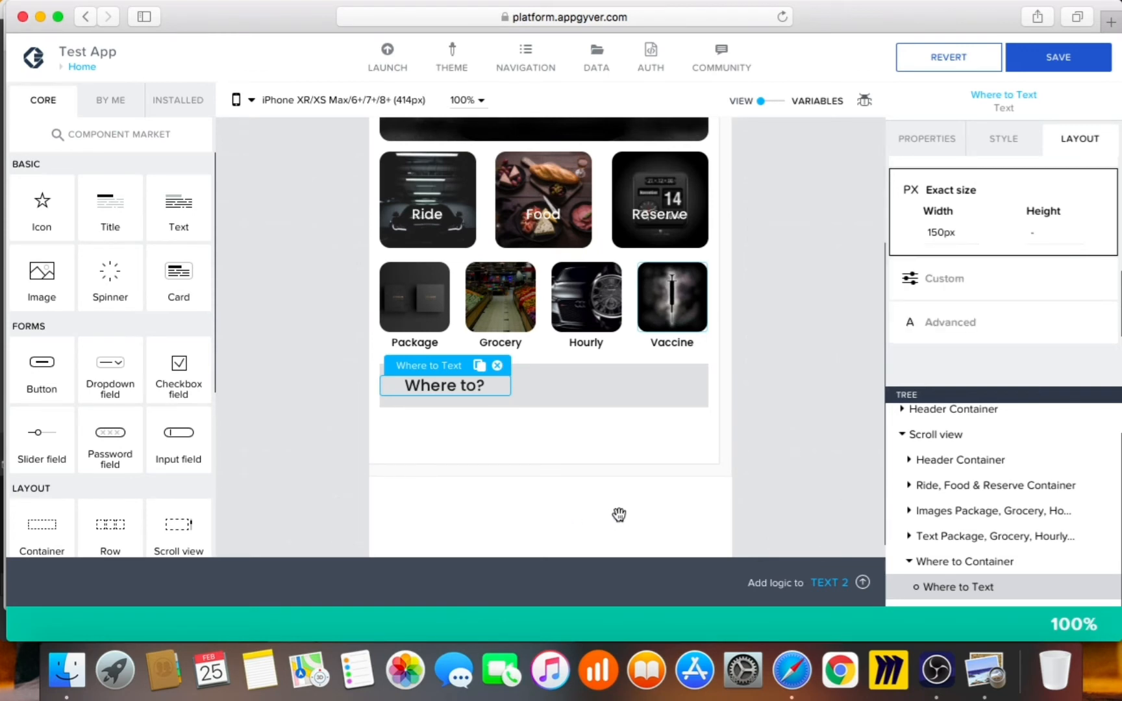
pyautogui.click(1004, 681)
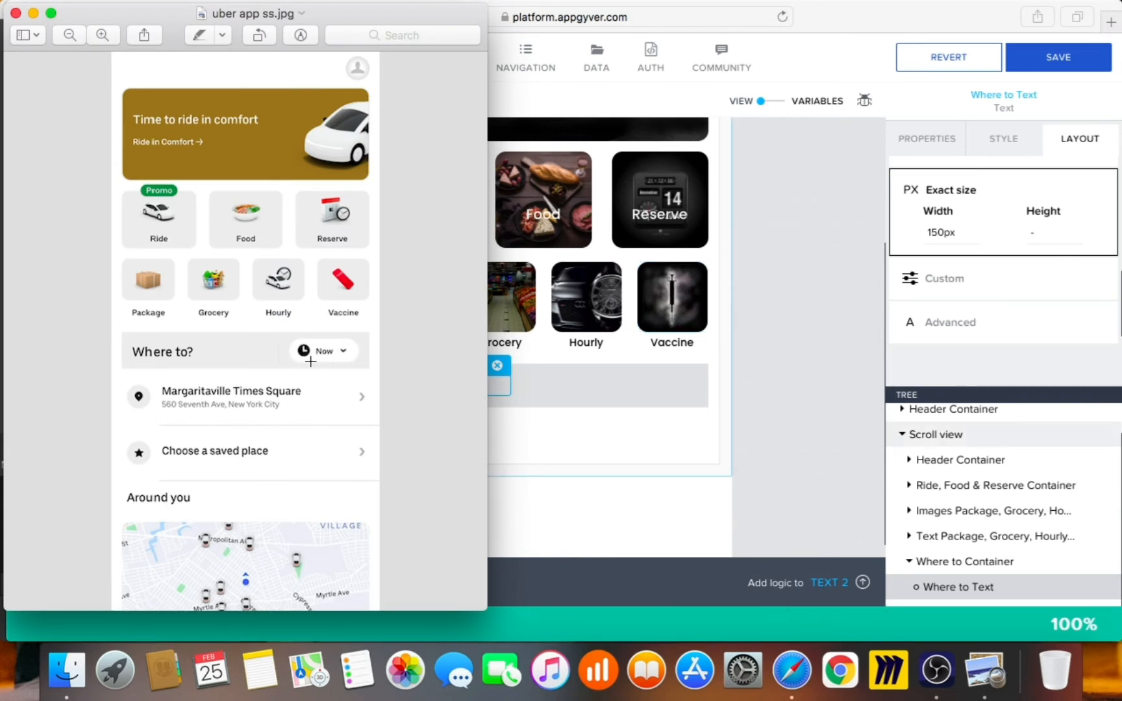
pyautogui.click(771, 360)
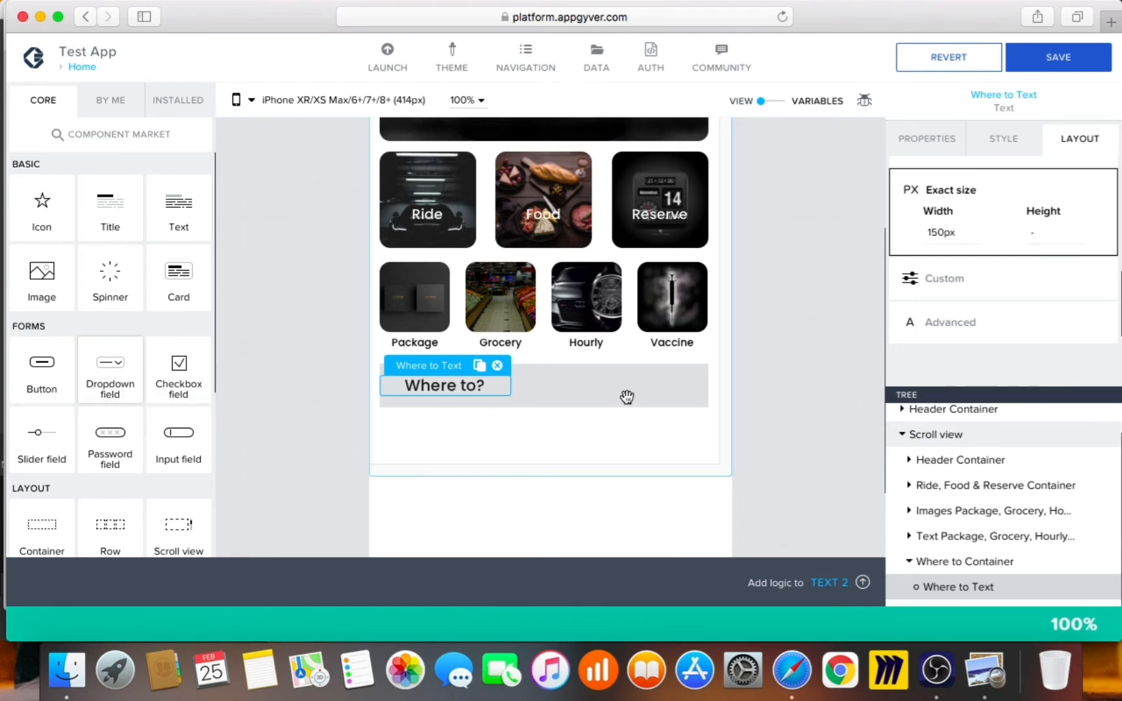
# Place a Dropdown field beside 'Where to?' in the grey bar and give it exact sizing
pyautogui.moveTo(657, 390); pyautogui.dragTo(659, 393)
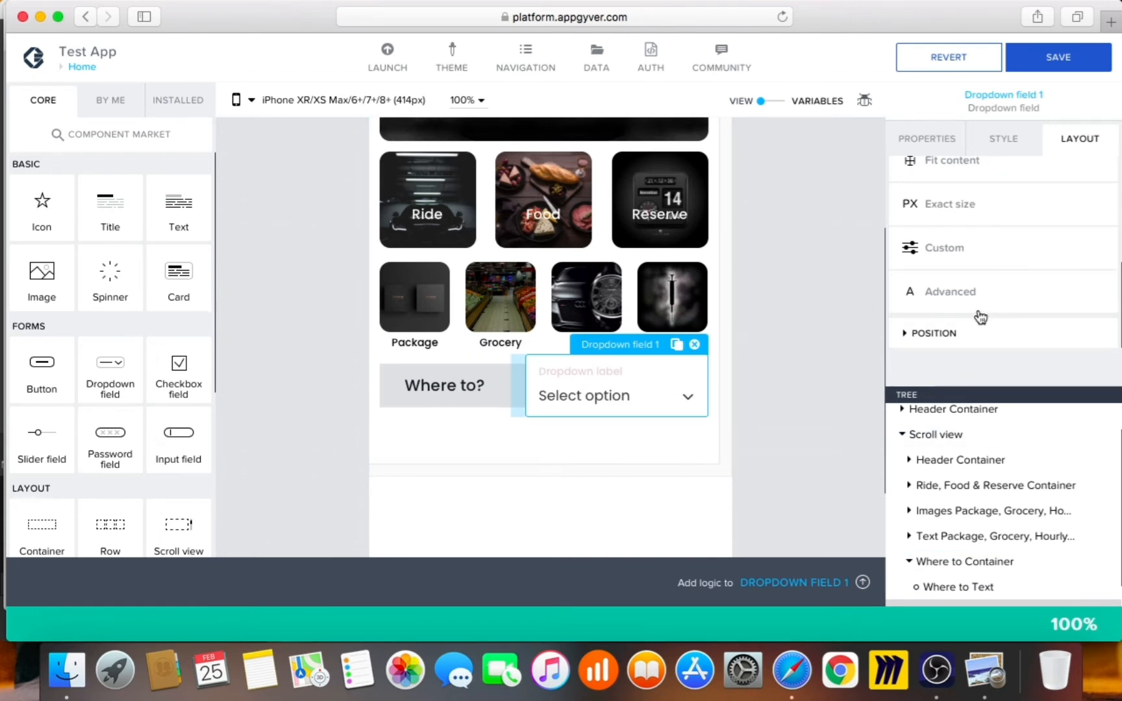
pyautogui.scroll(1, 992, 211)
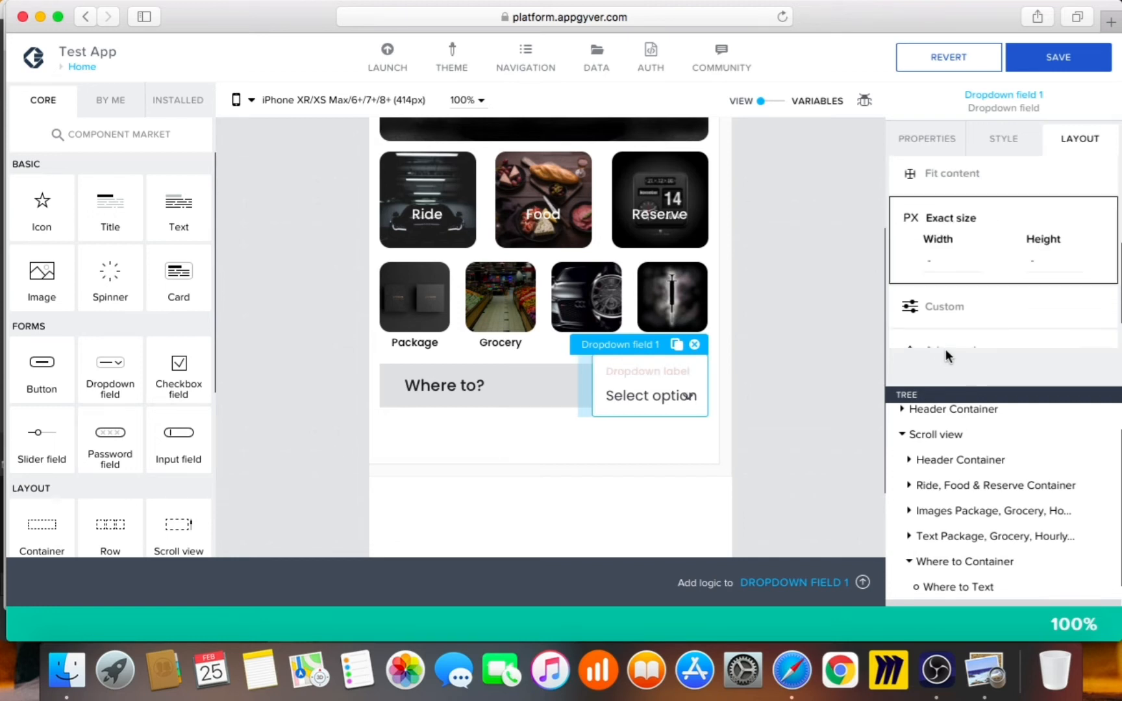
pyautogui.click(948, 269)
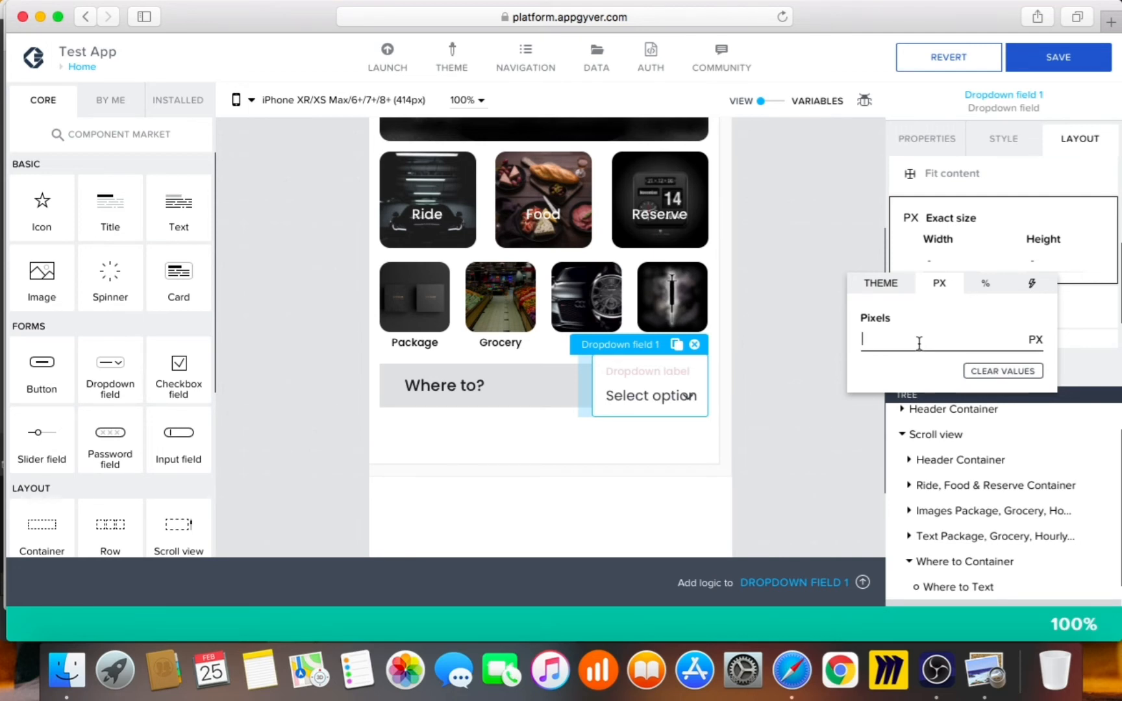
# Set the dropdown's exact width to 100 px, checking the Uber reference screenshot
pyautogui.write('100')
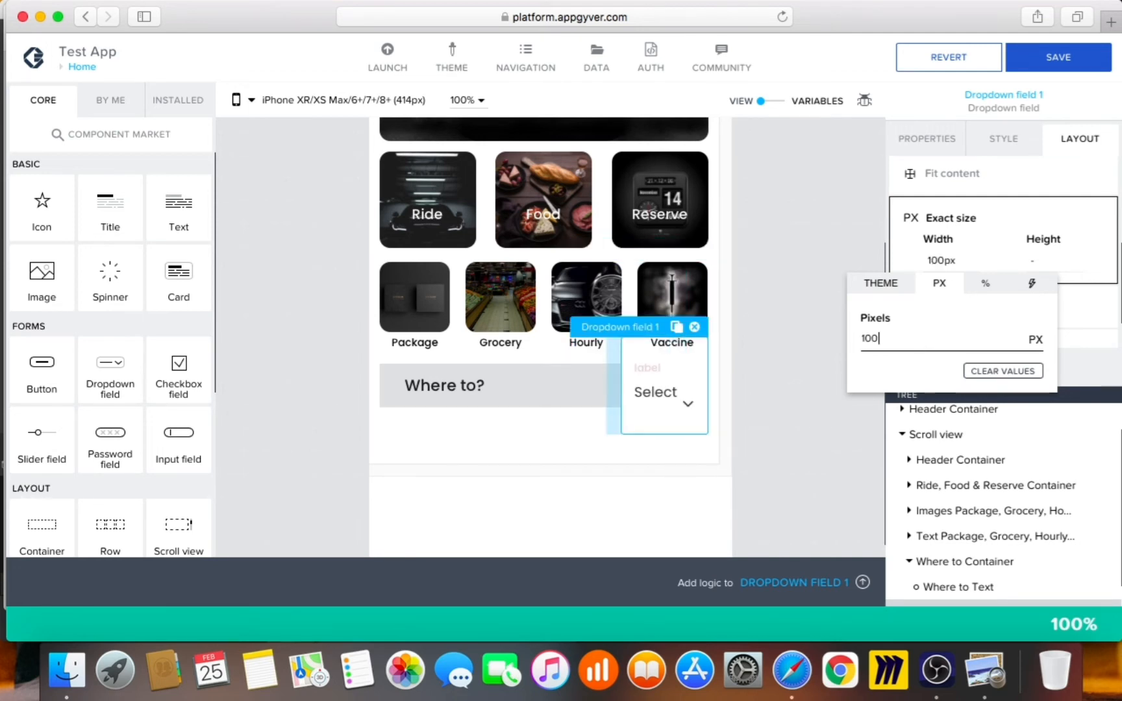
pyautogui.click(1018, 261)
pyautogui.click(1044, 260)
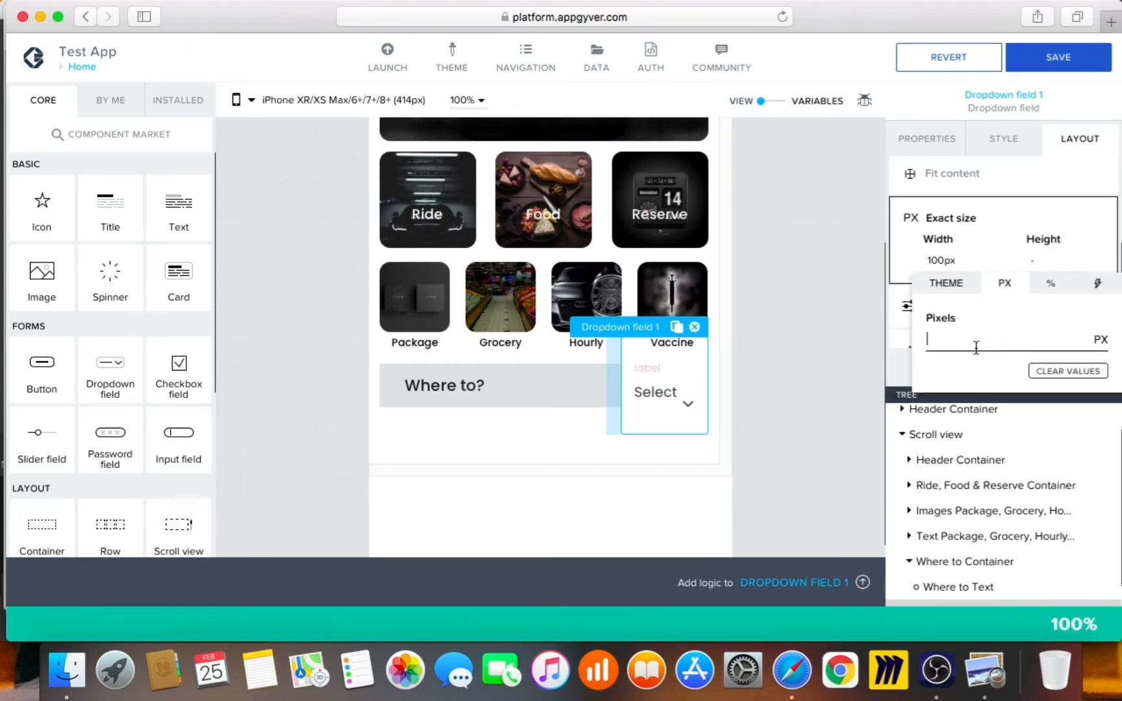
pyautogui.click(986, 672)
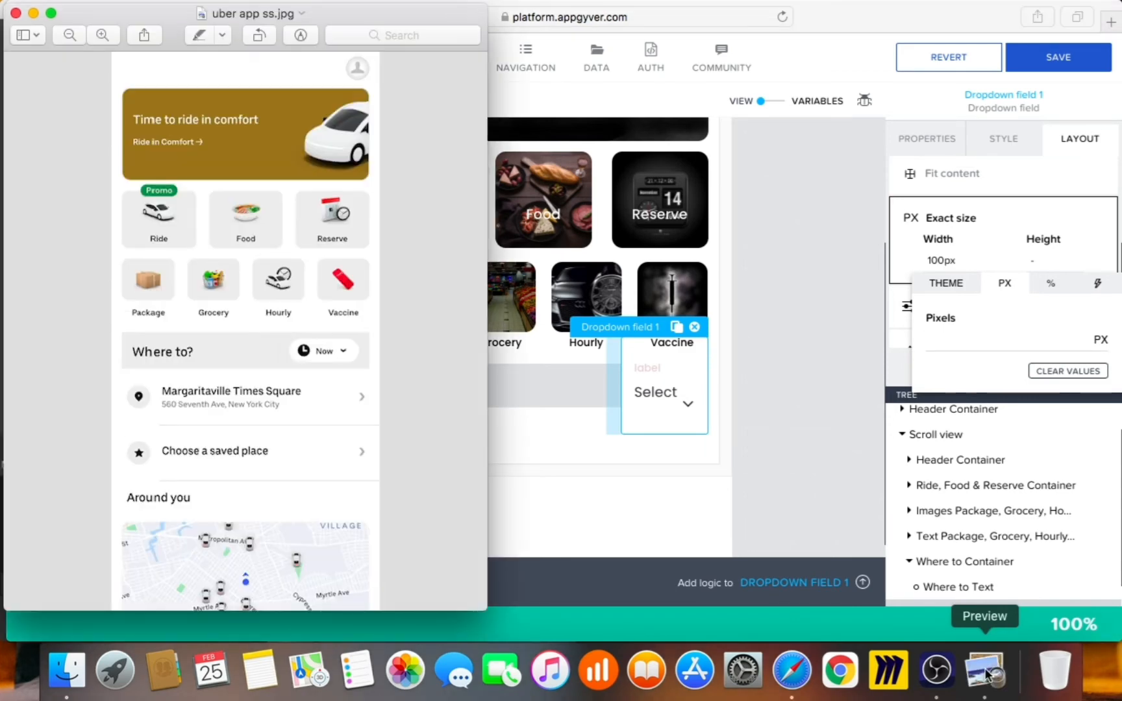
pyautogui.click(771, 481)
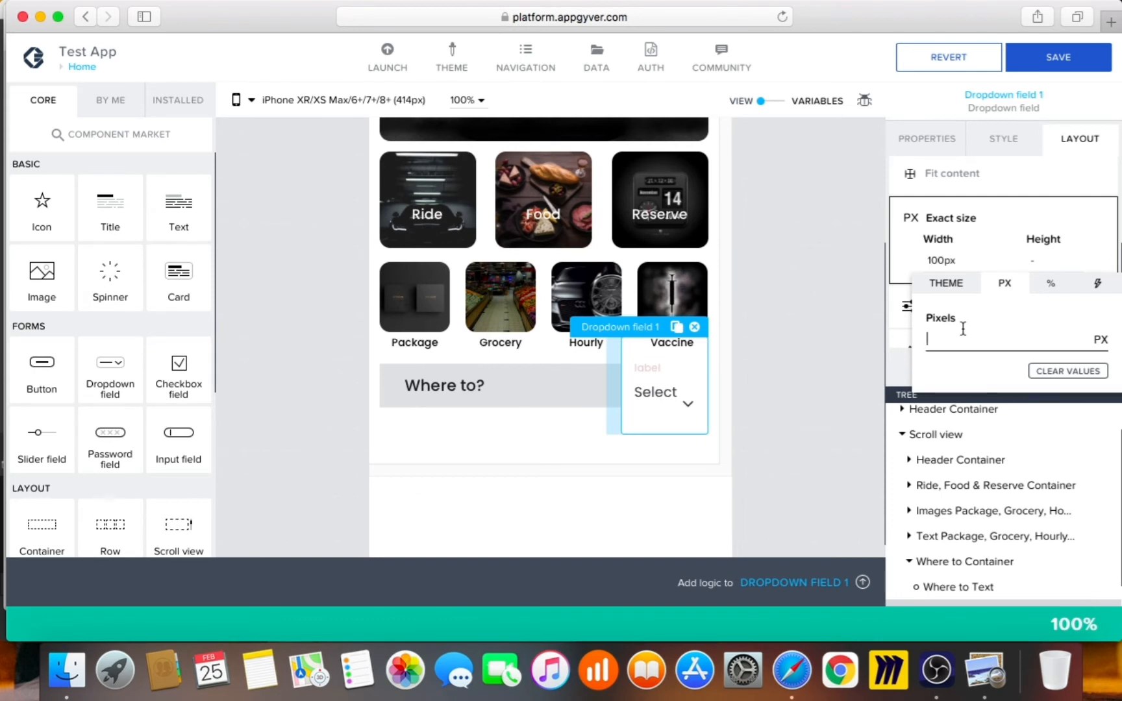
# Set the dropdown's height to 35 px after trying 20 and 40, then deselect it
pyautogui.write('20')
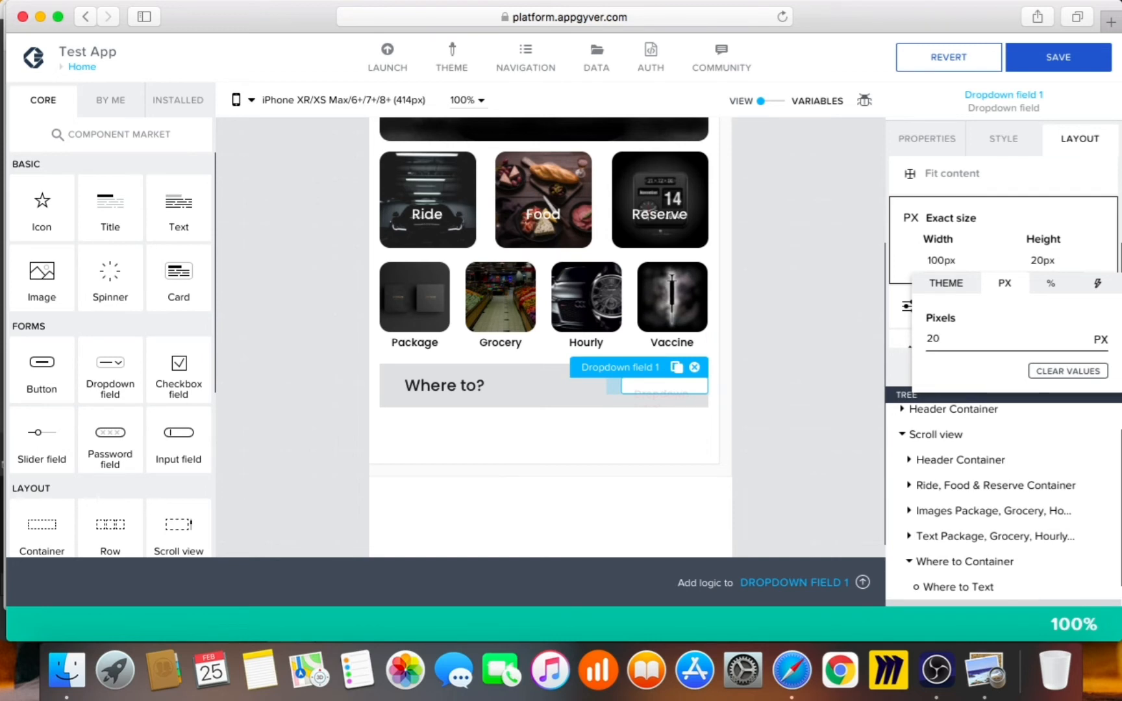
pyautogui.press('BackSpace')
pyautogui.press('BackSpace')
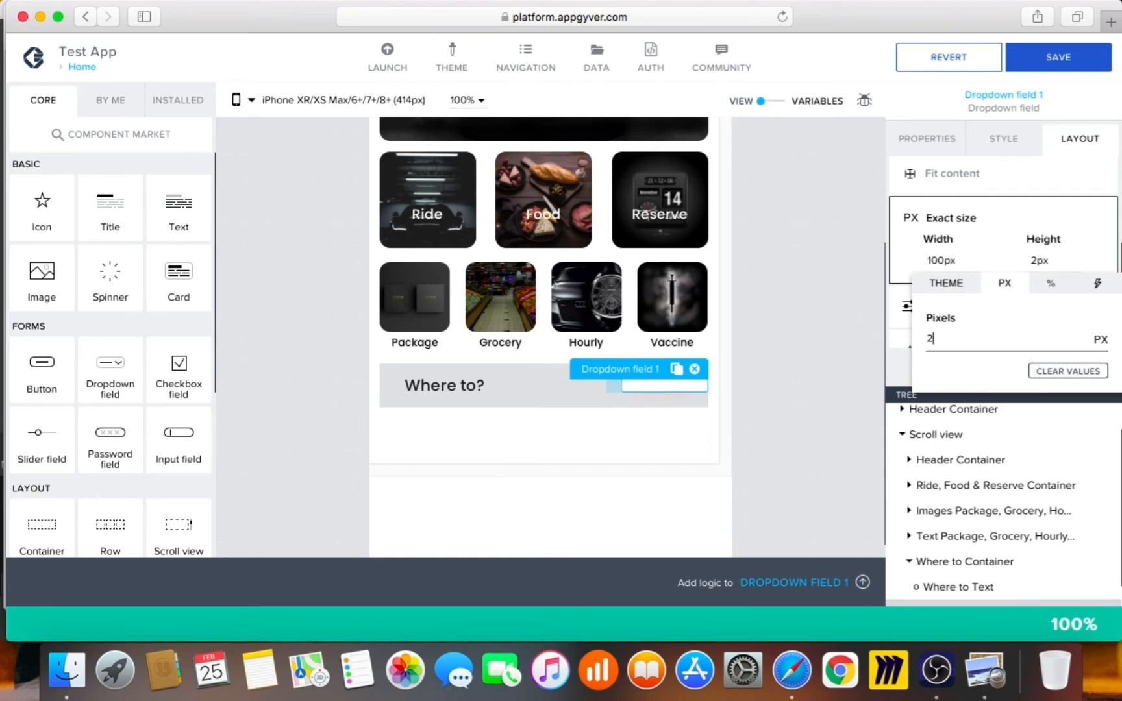
pyautogui.write('40')
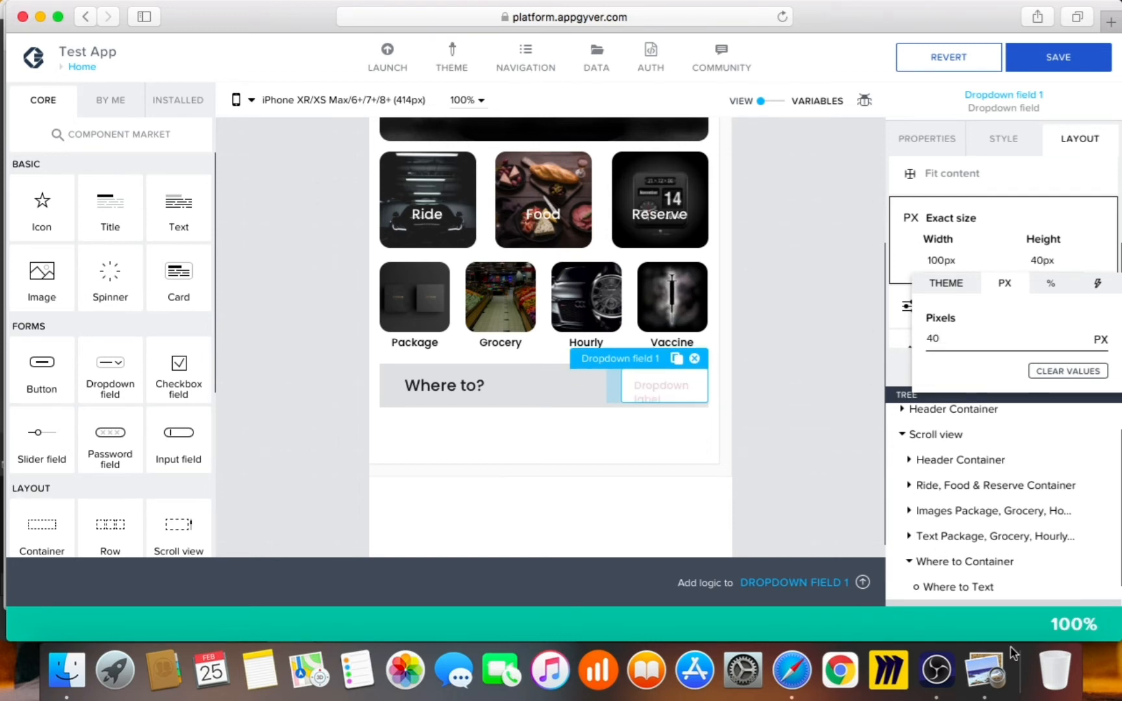
pyautogui.click(1000, 682)
pyautogui.click(785, 498)
pyautogui.moveTo(959, 339); pyautogui.dragTo(881, 334)
pyautogui.write('35')
pyautogui.click(831, 354)
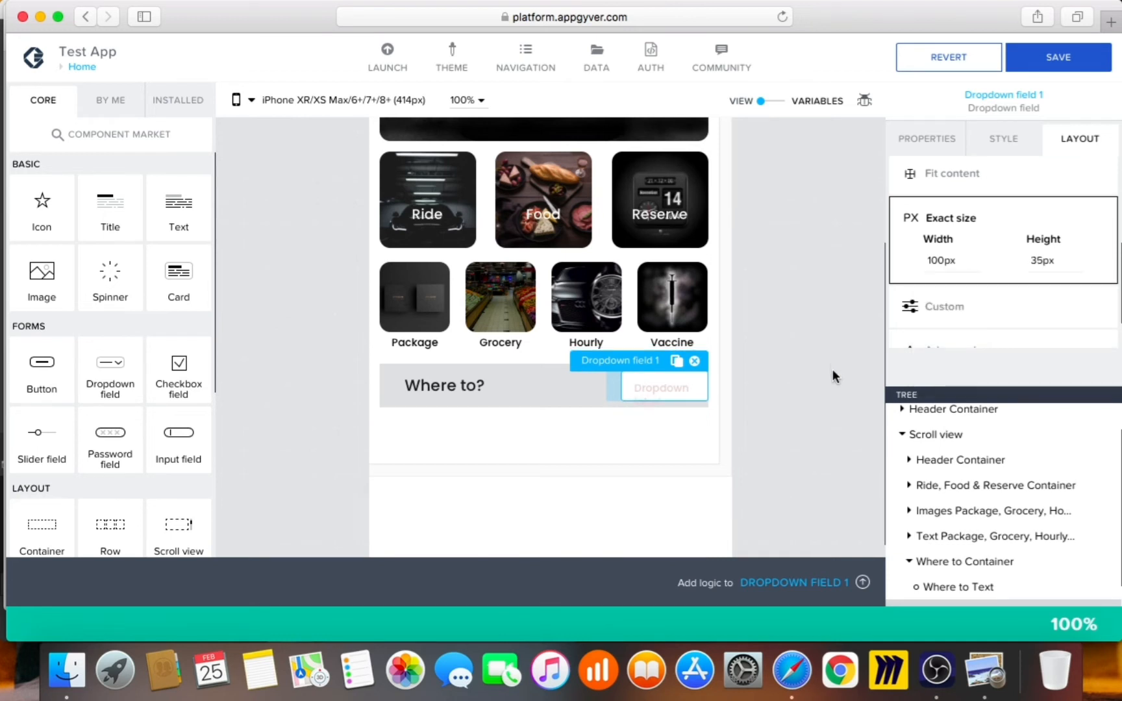
pyautogui.click(833, 369)
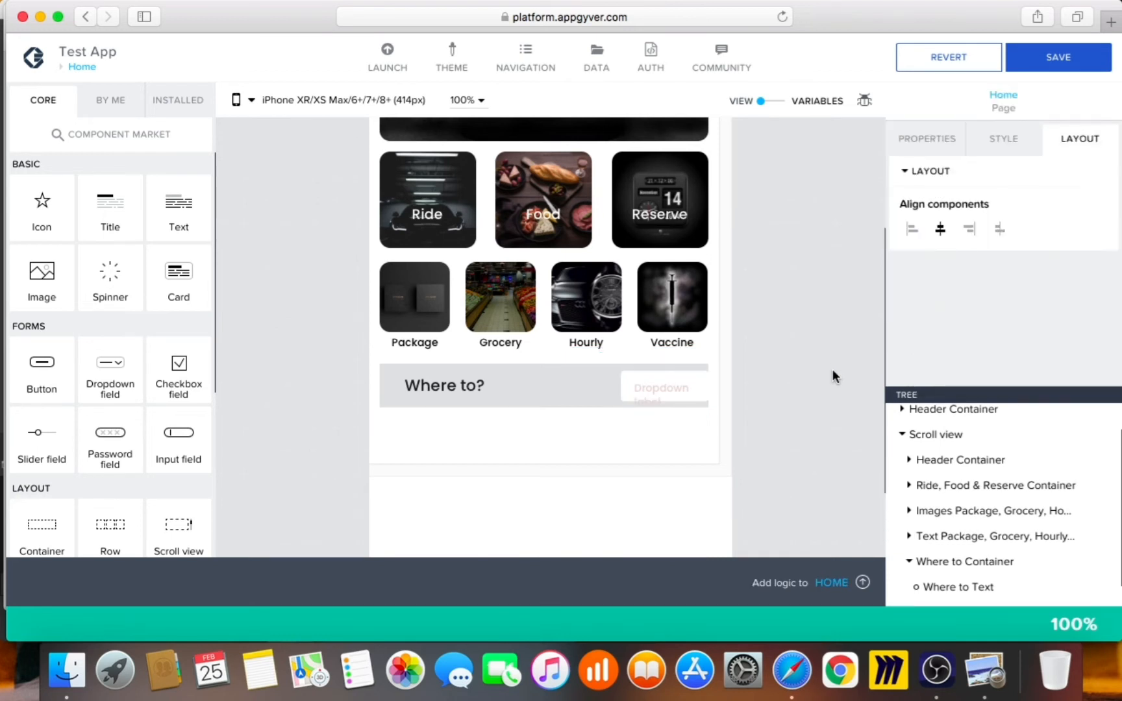
# Give the dropdown a right position offset of M (12px)
pyautogui.click(687, 392)
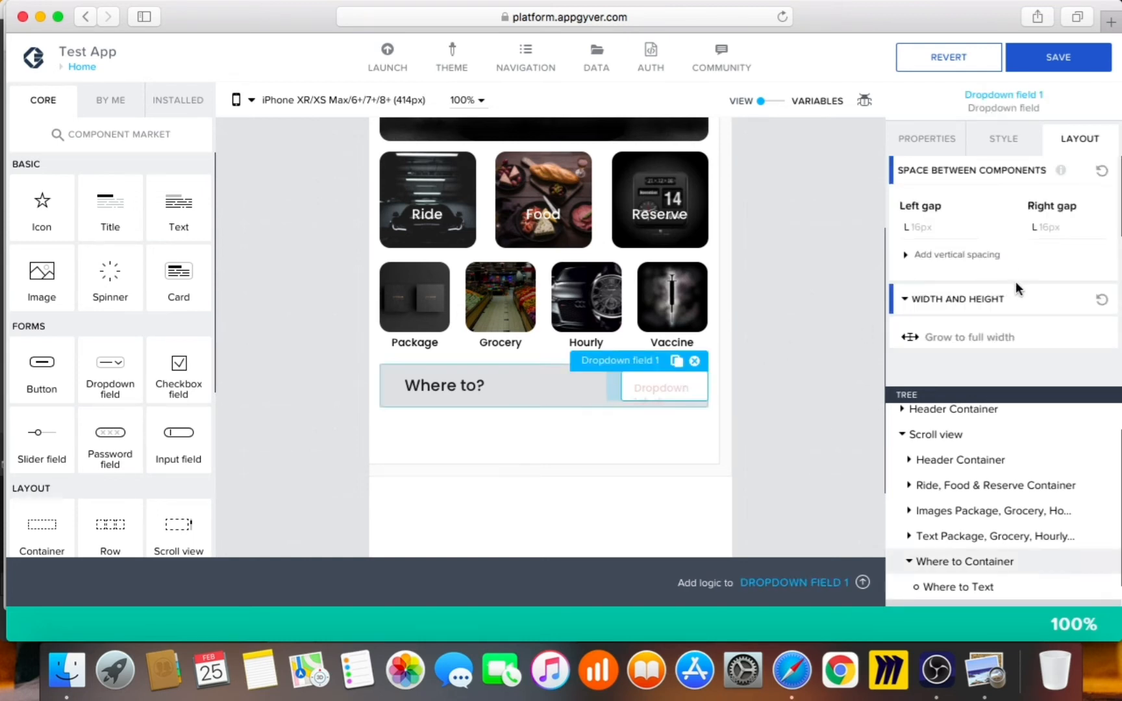
pyautogui.click(1016, 303)
pyautogui.click(979, 329)
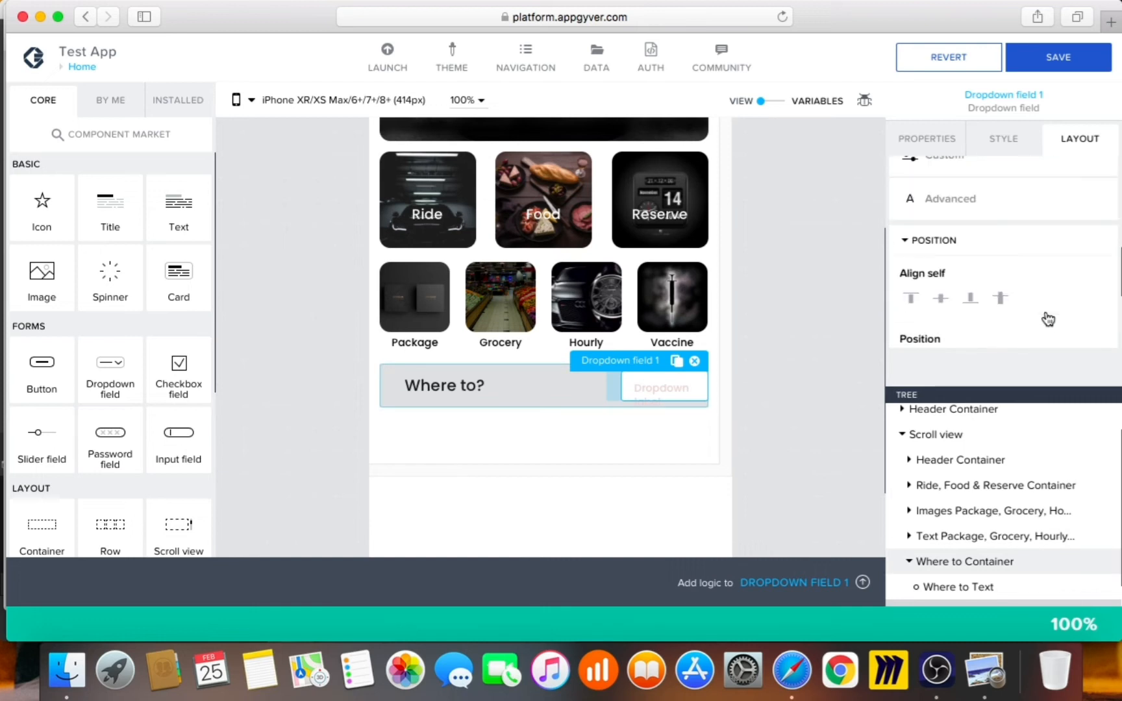
pyautogui.scroll(-2, 1005, 285)
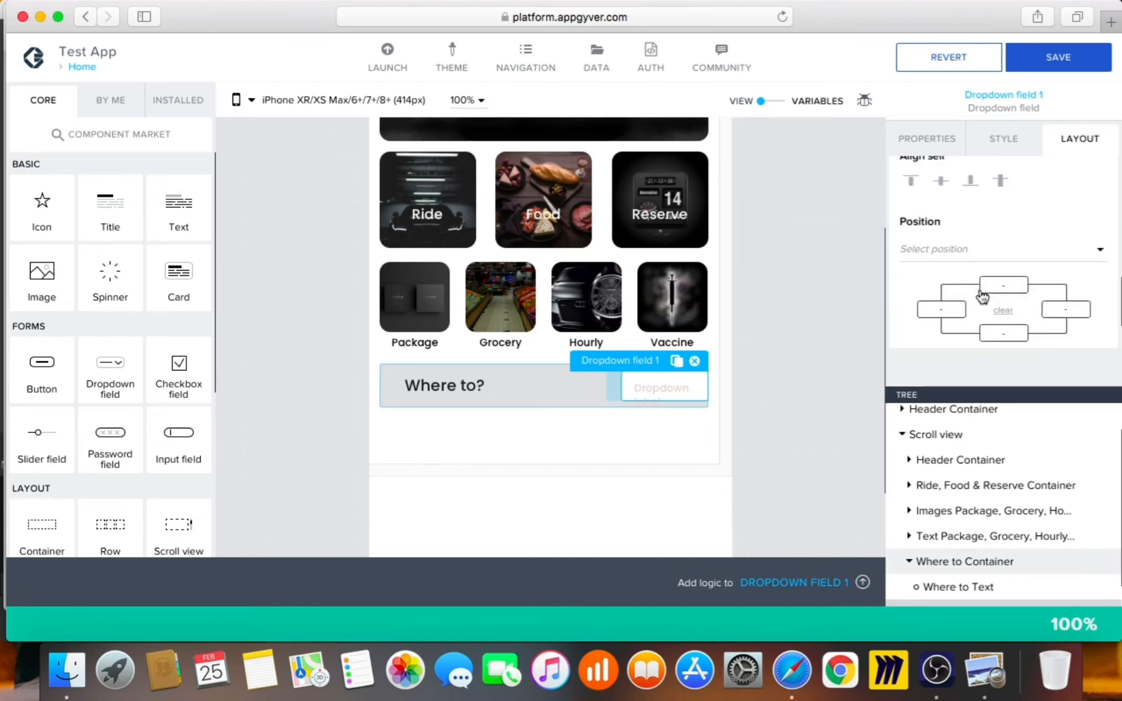
pyautogui.click(1065, 311)
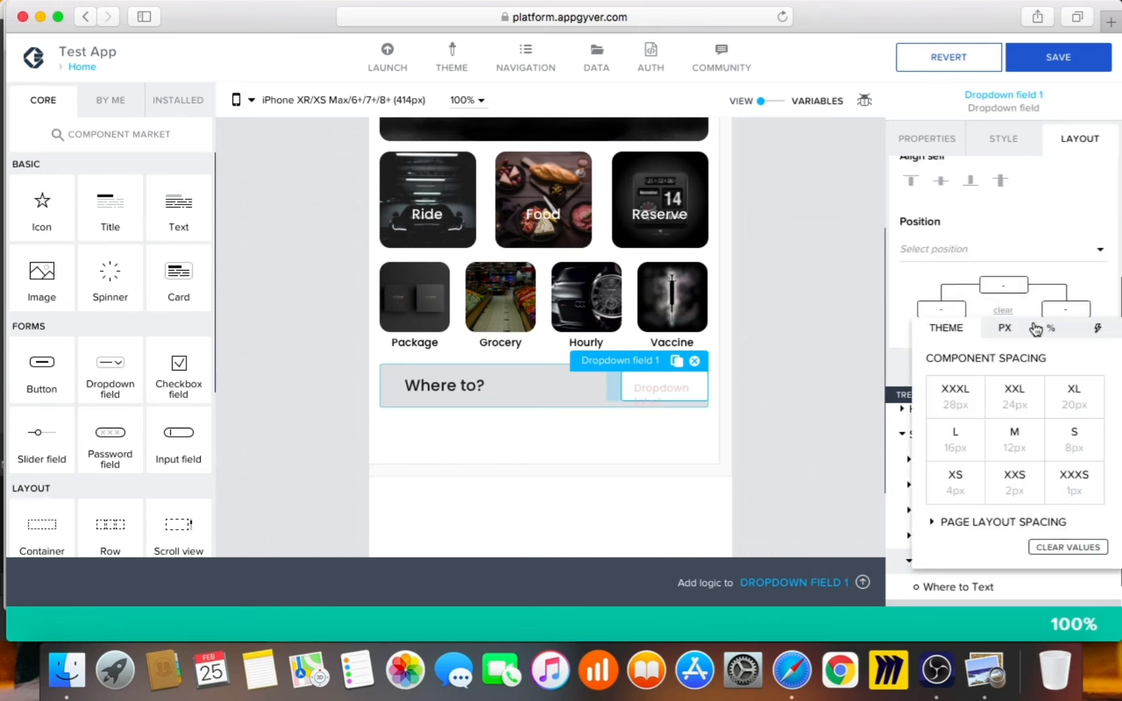
pyautogui.click(1015, 449)
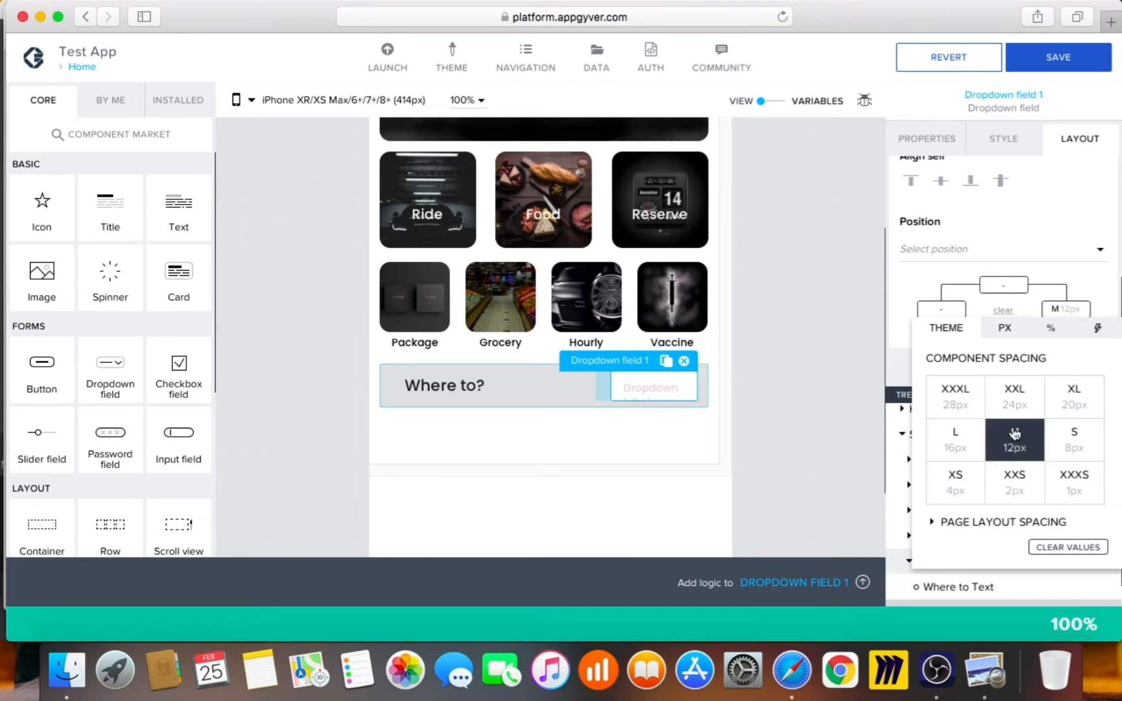
# Open the Default Dropdown style class for editing, then leave the style editor
pyautogui.click(1014, 137)
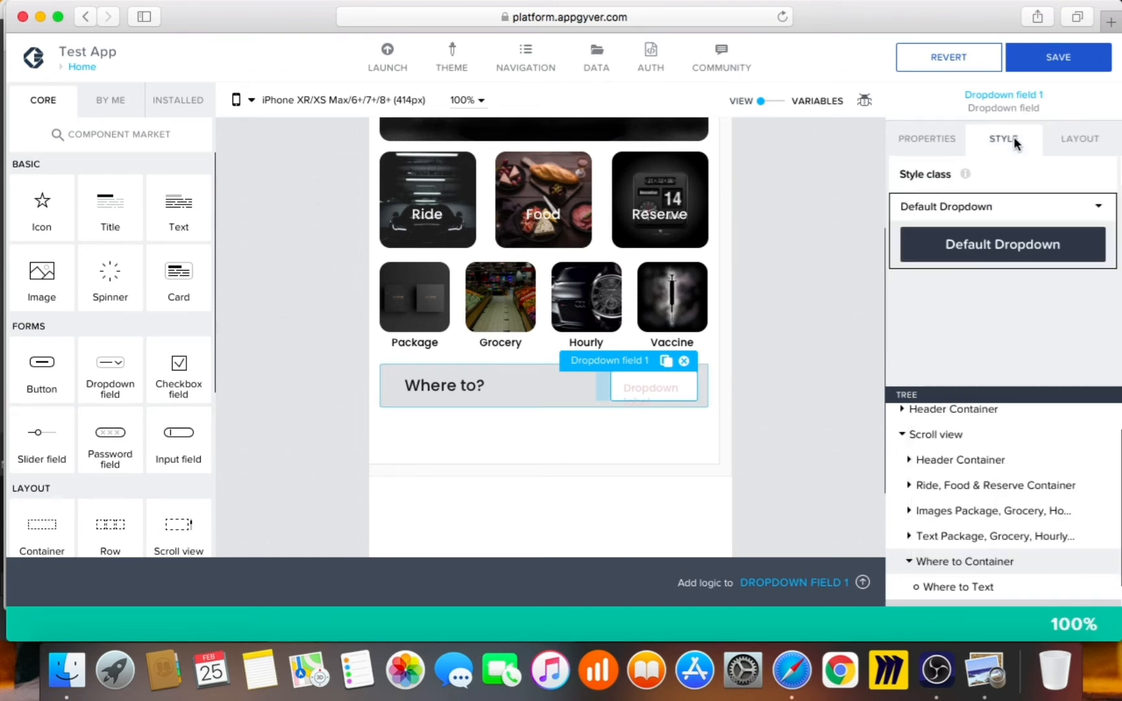
pyautogui.click(1097, 209)
pyautogui.click(1042, 244)
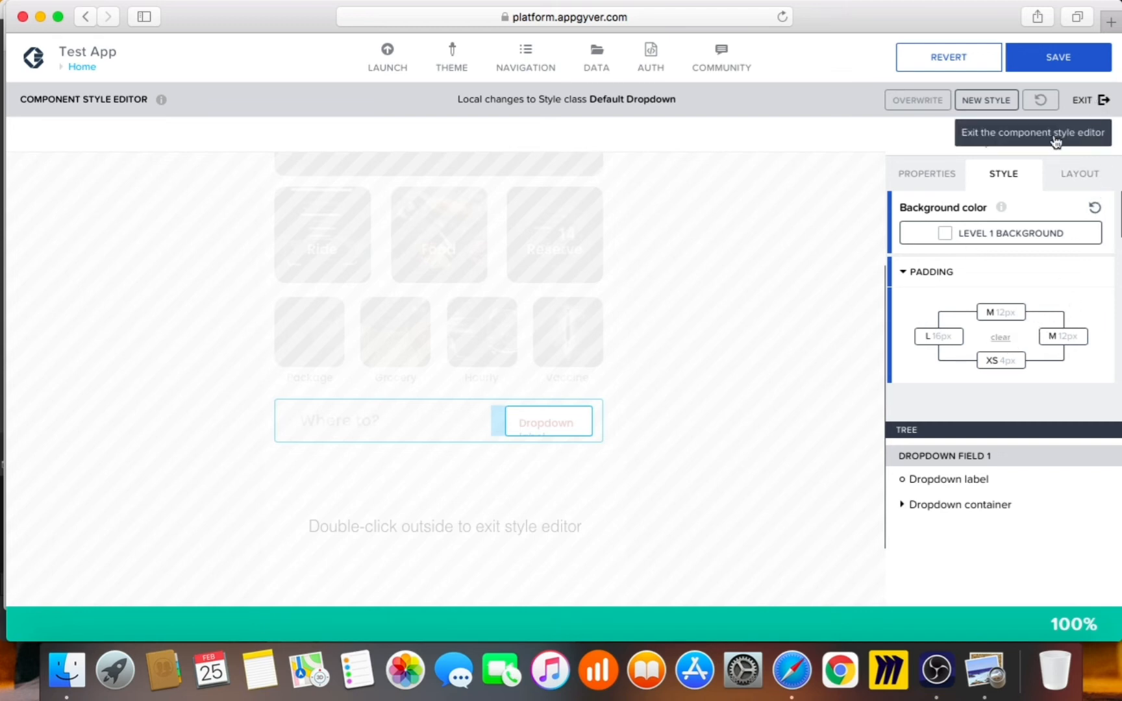
pyautogui.doubleClick(803, 338)
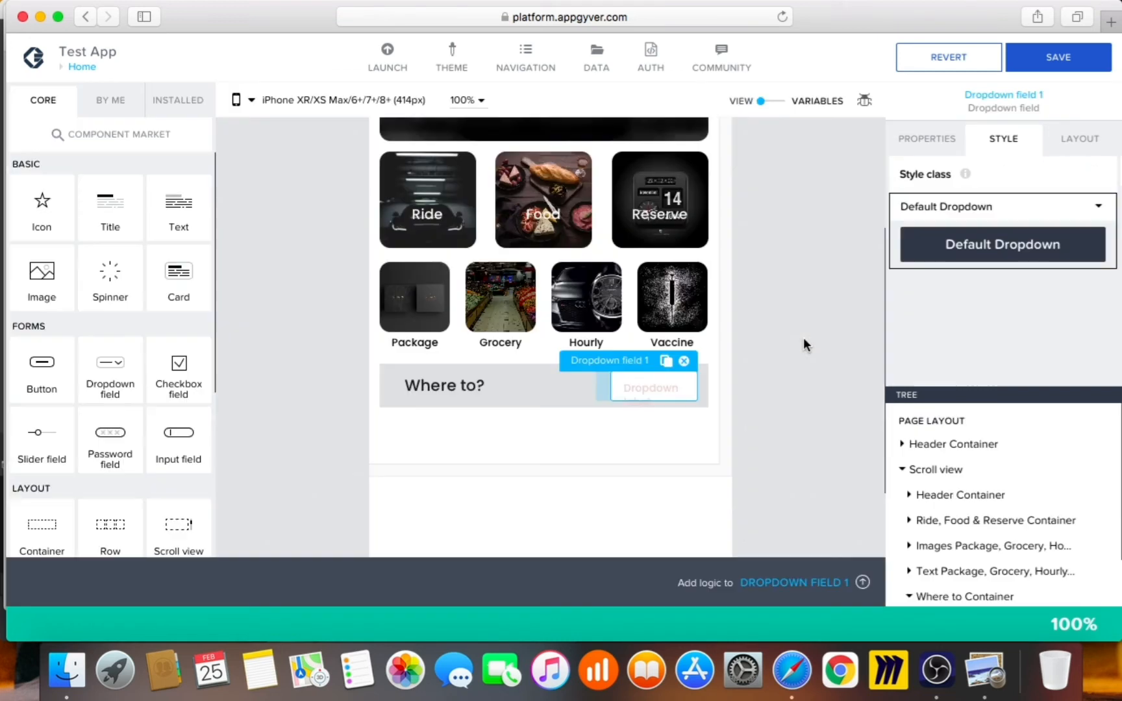
# Open the dropdown in the component template editor from its Advanced properties
pyautogui.click(947, 144)
pyautogui.scroll(-5, 1014, 323)
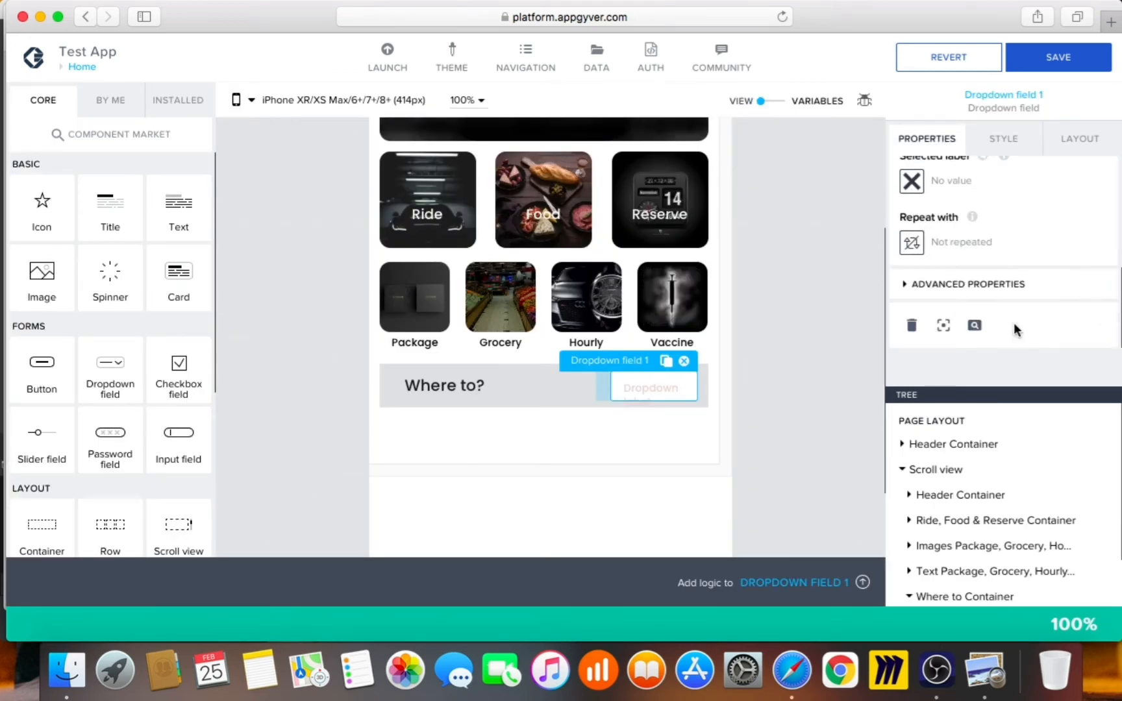
pyautogui.click(990, 285)
pyautogui.scroll(-5, 995, 298)
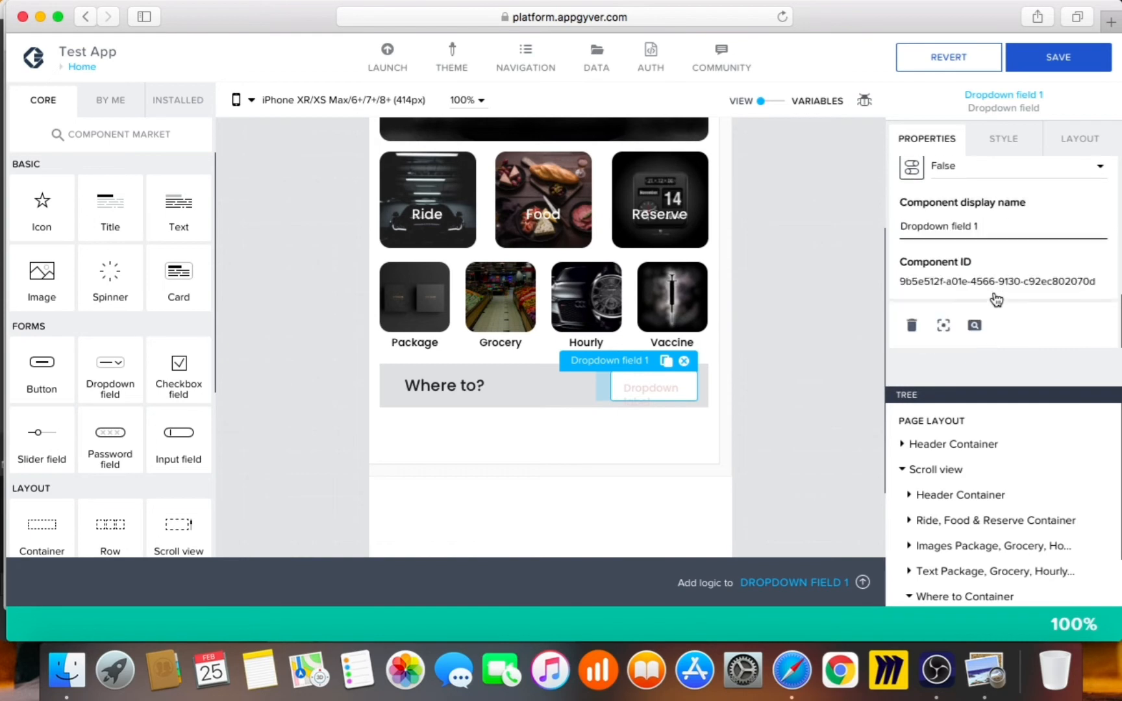
pyautogui.click(945, 322)
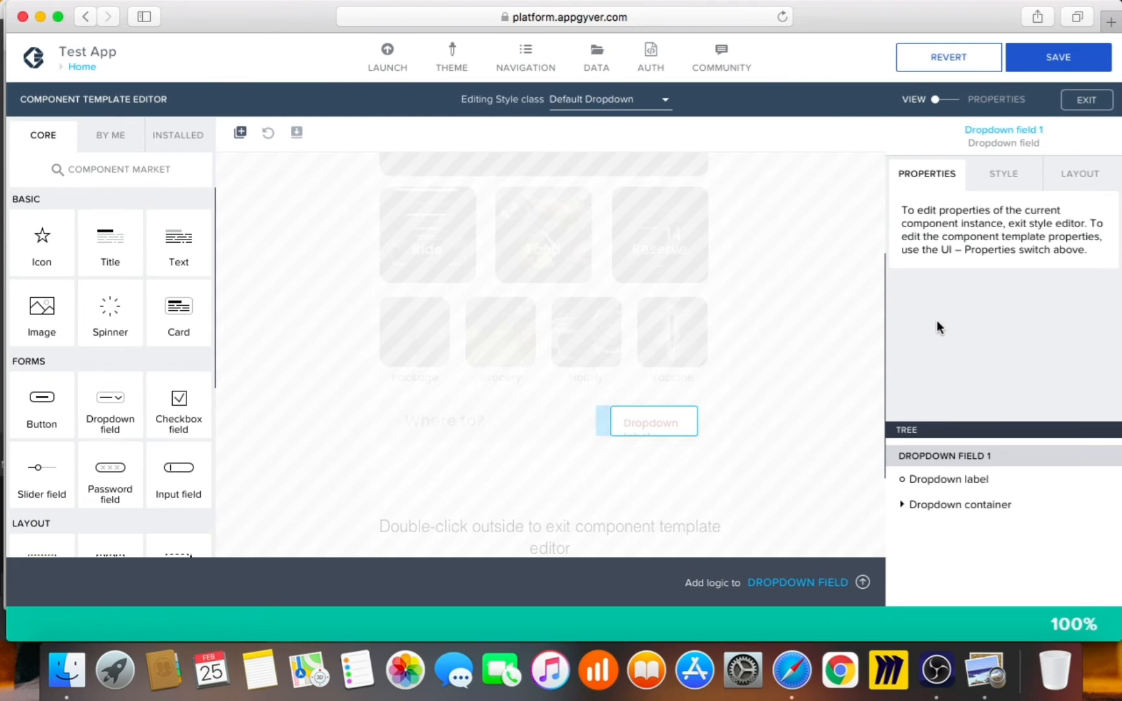
# Delete the dropdown's label and select the whole Dropdown field 1
pyautogui.click(946, 478)
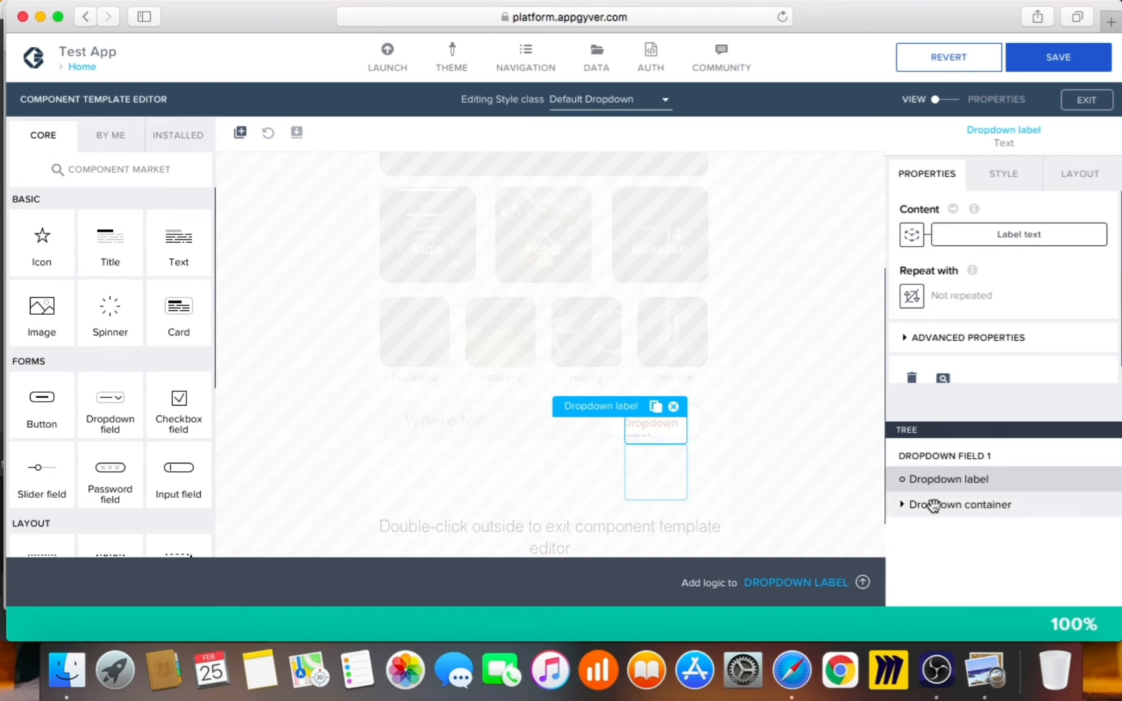
pyautogui.click(674, 408)
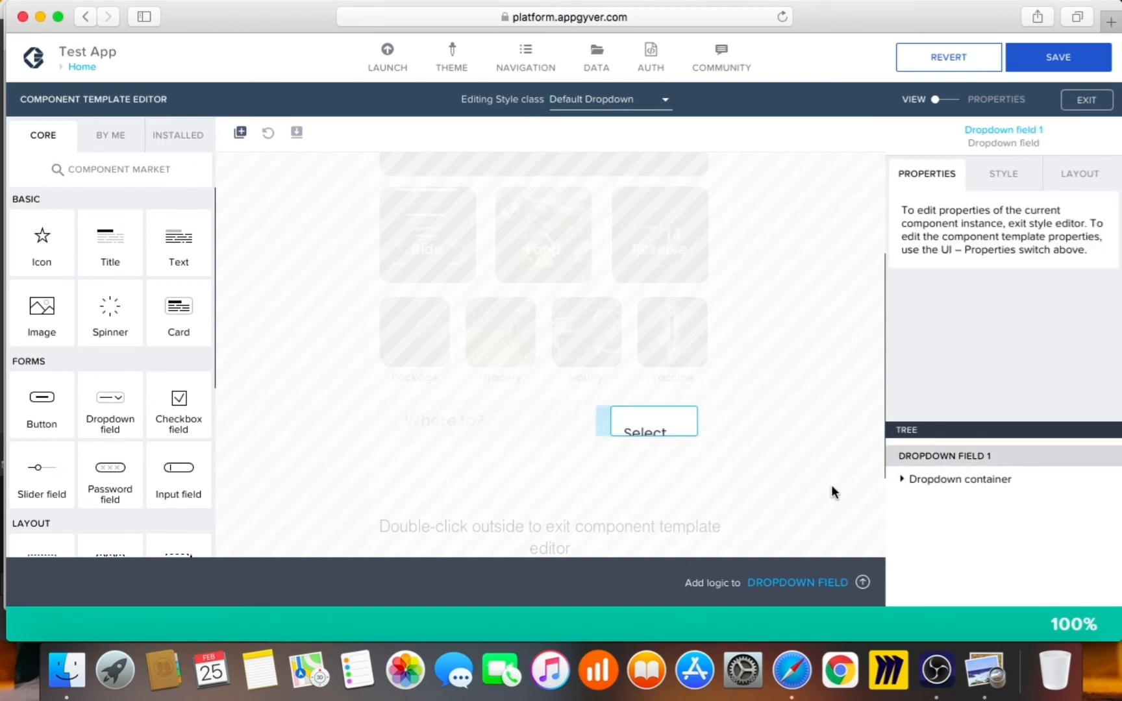
pyautogui.click(928, 486)
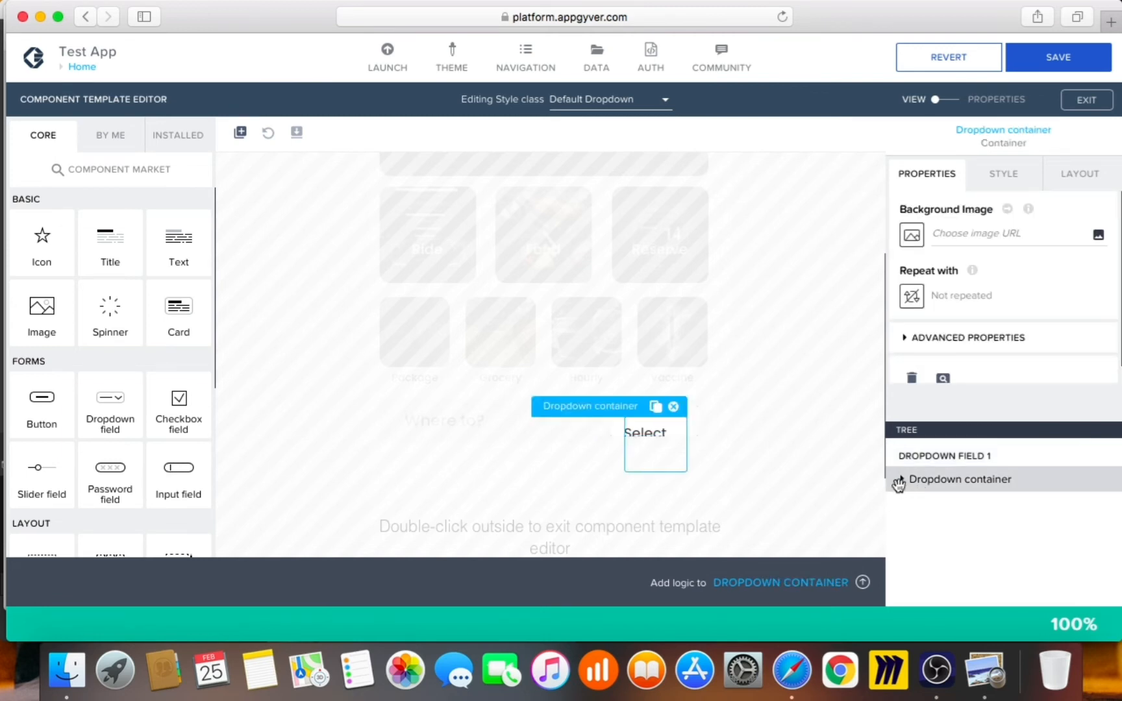
pyautogui.click(985, 669)
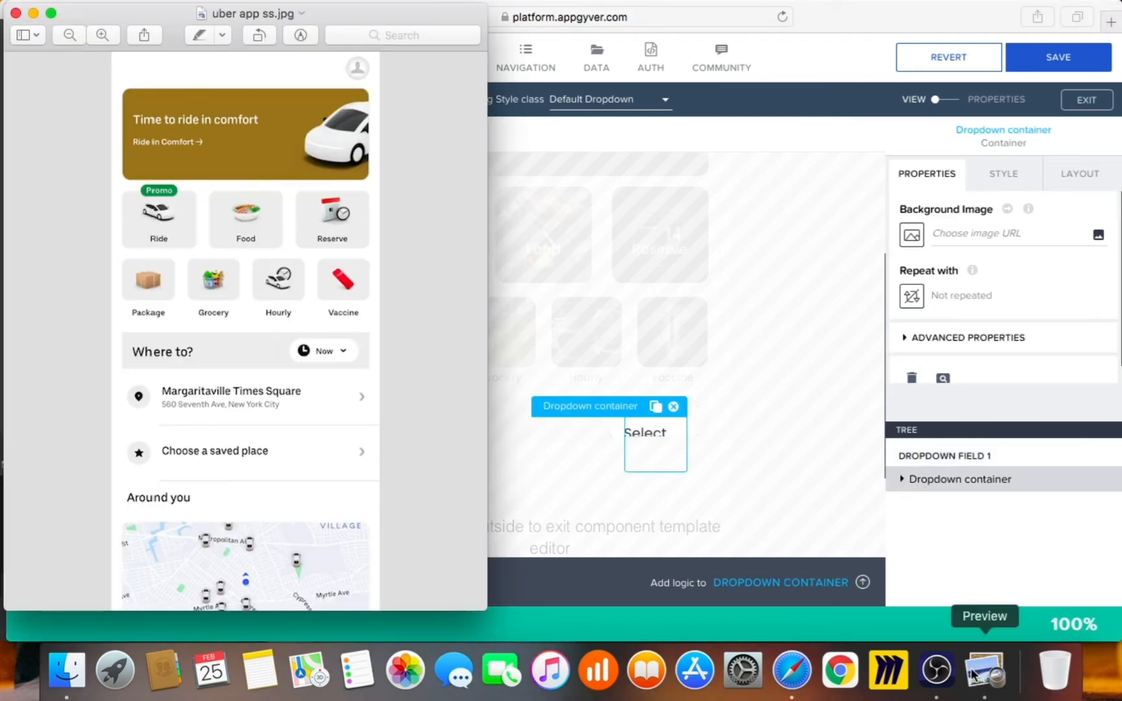
pyautogui.press('super+w')
pyautogui.click(790, 436)
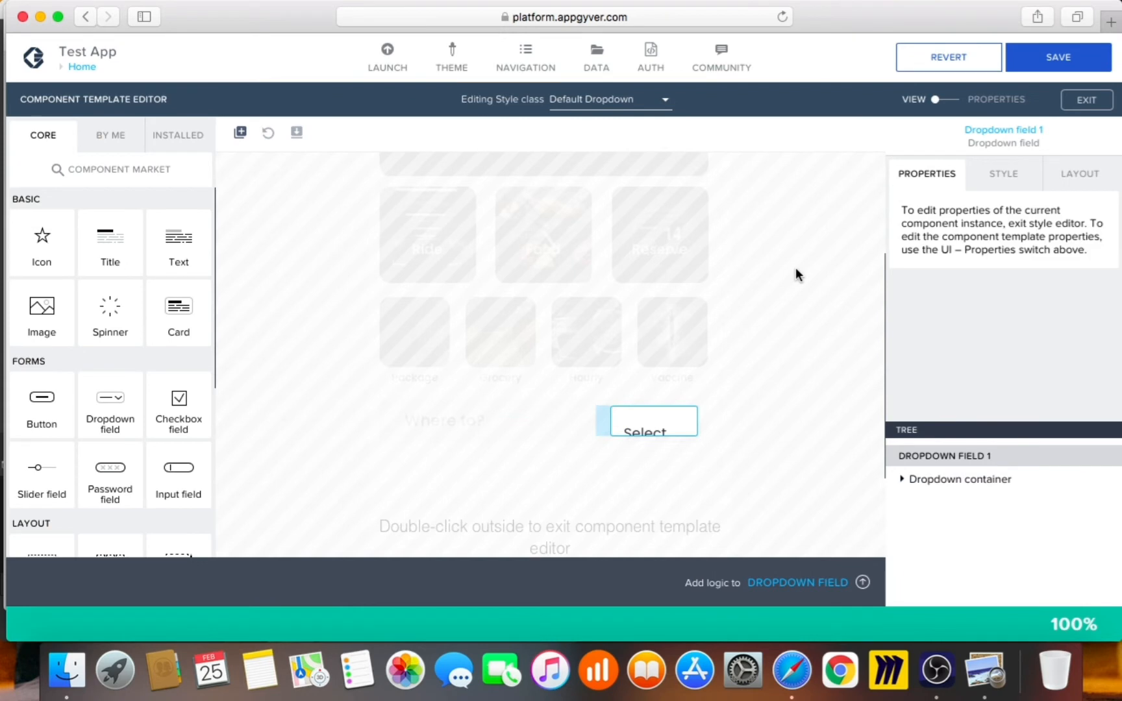
# Set Dropdown field 1's corner radius to Fully round
pyautogui.click(1007, 181)
pyautogui.moveTo(1004, 208)
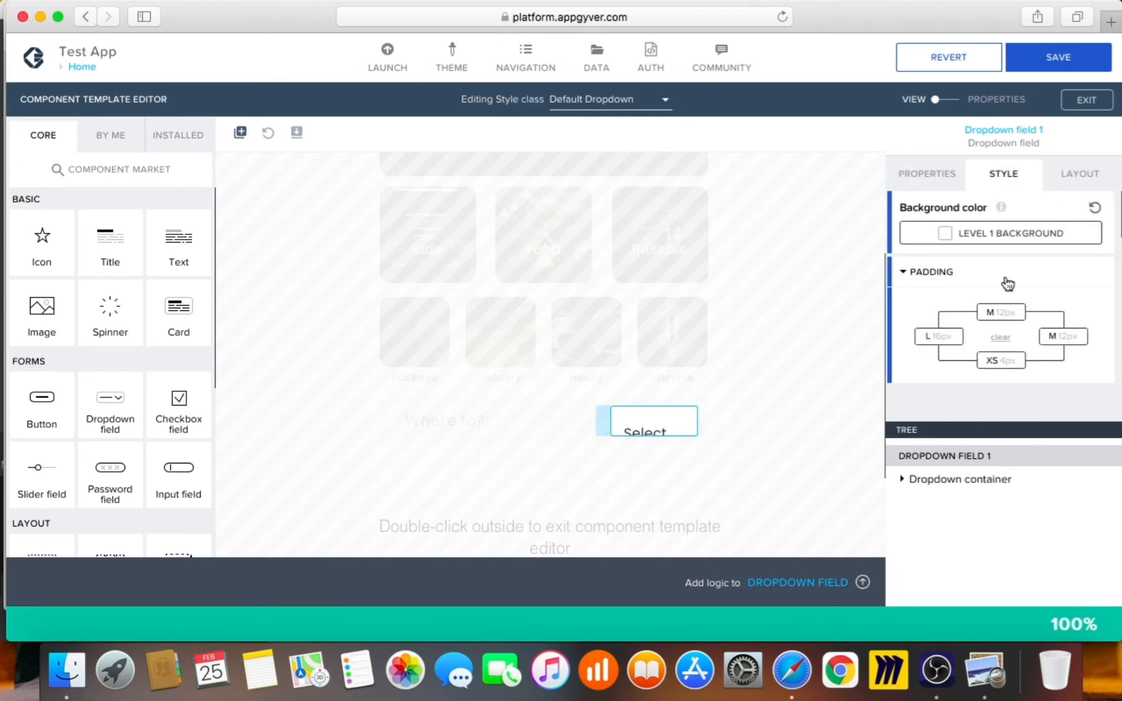
pyautogui.scroll(-10, 1018, 292)
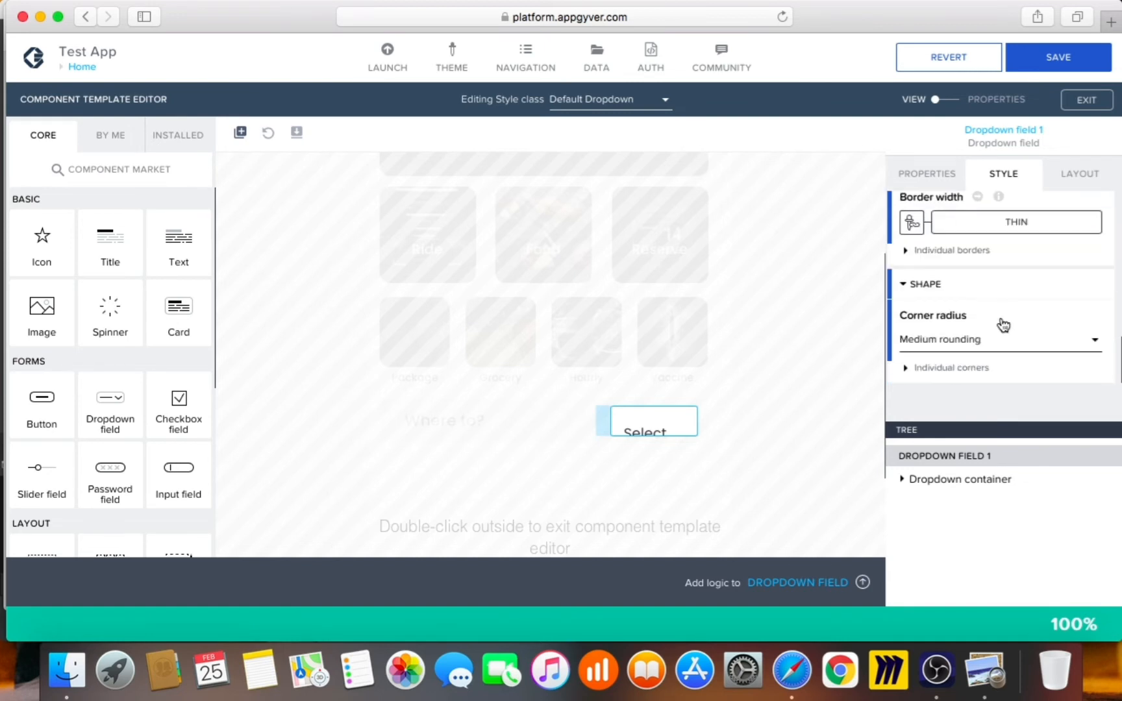
pyautogui.click(987, 345)
pyautogui.click(967, 295)
# Expand the dropdown container's parts and select the inner Dropdown element
pyautogui.click(901, 481)
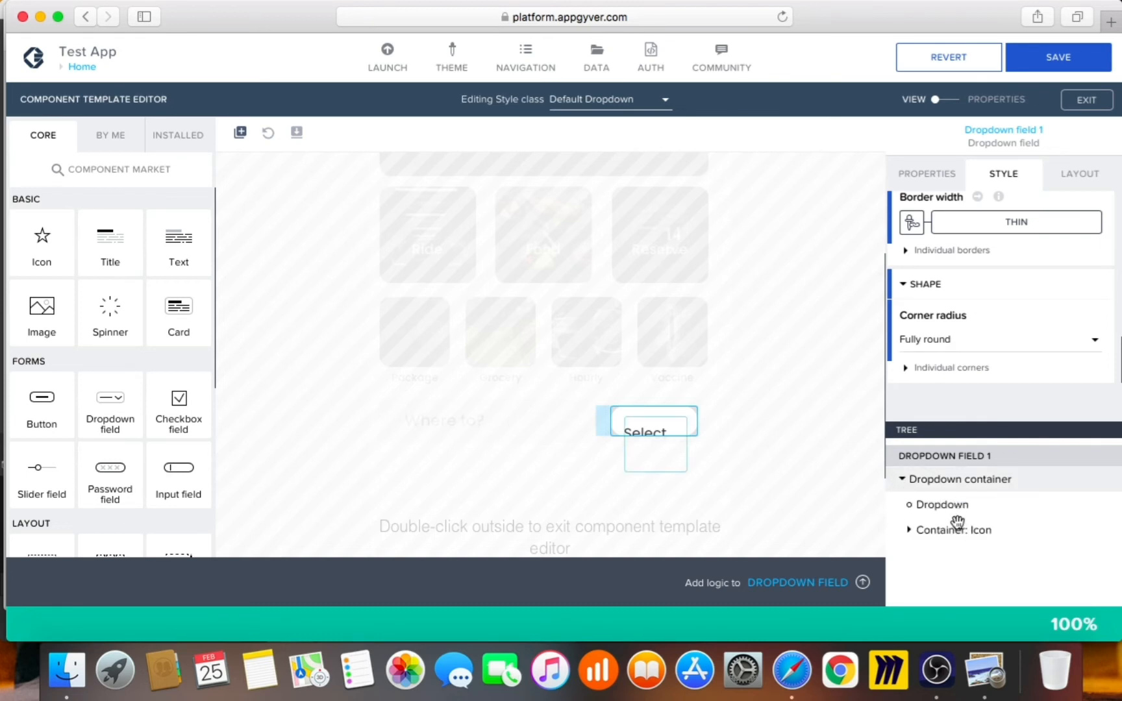
pyautogui.click(913, 534)
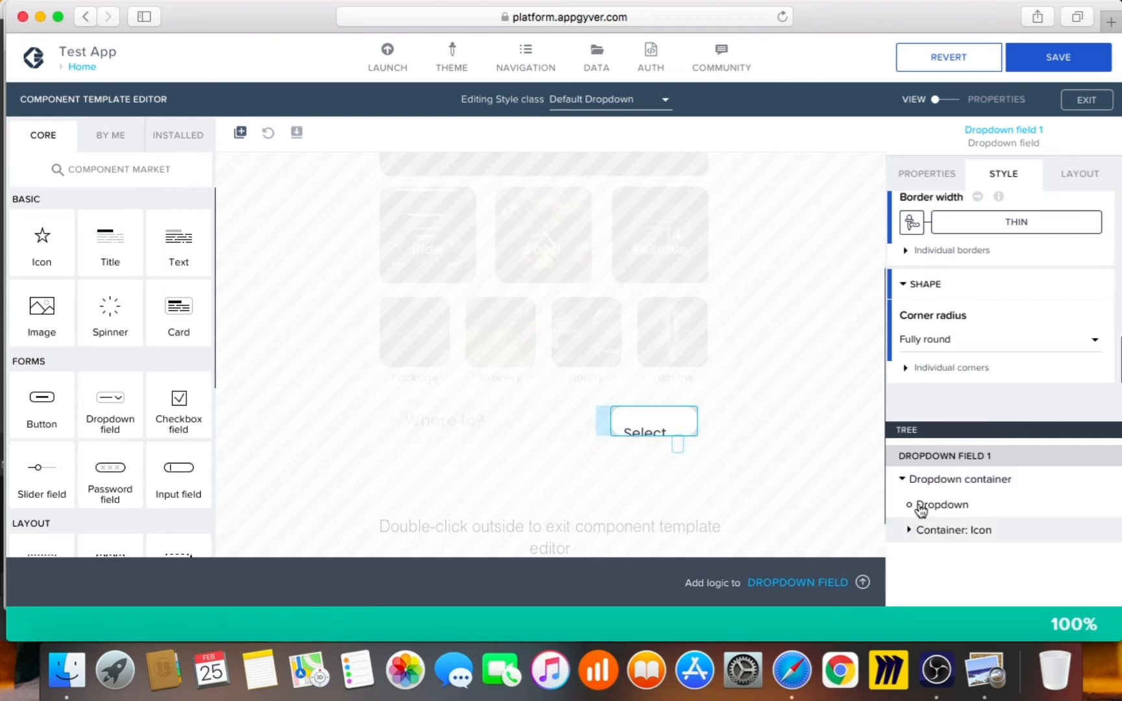
pyautogui.click(920, 505)
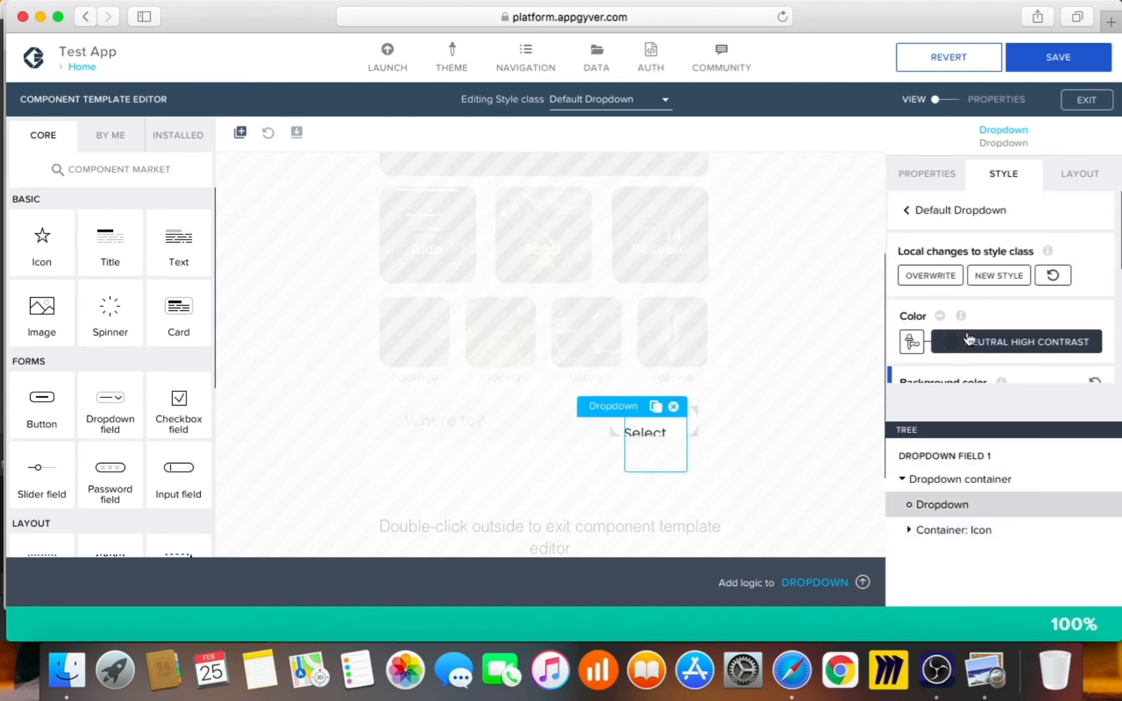
# Set the inner Dropdown's text size to Text S
pyautogui.scroll(-1, 976, 350)
pyautogui.scroll(-3, 976, 351)
pyautogui.scroll(4, 992, 317)
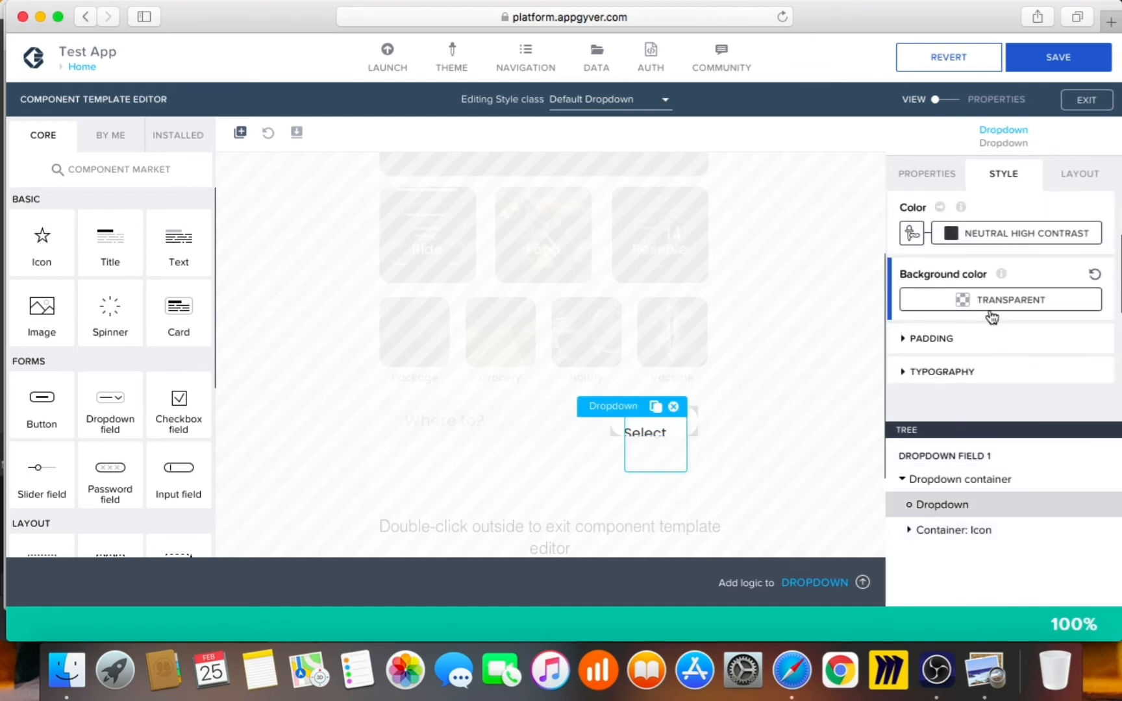
pyautogui.scroll(-5, 988, 319)
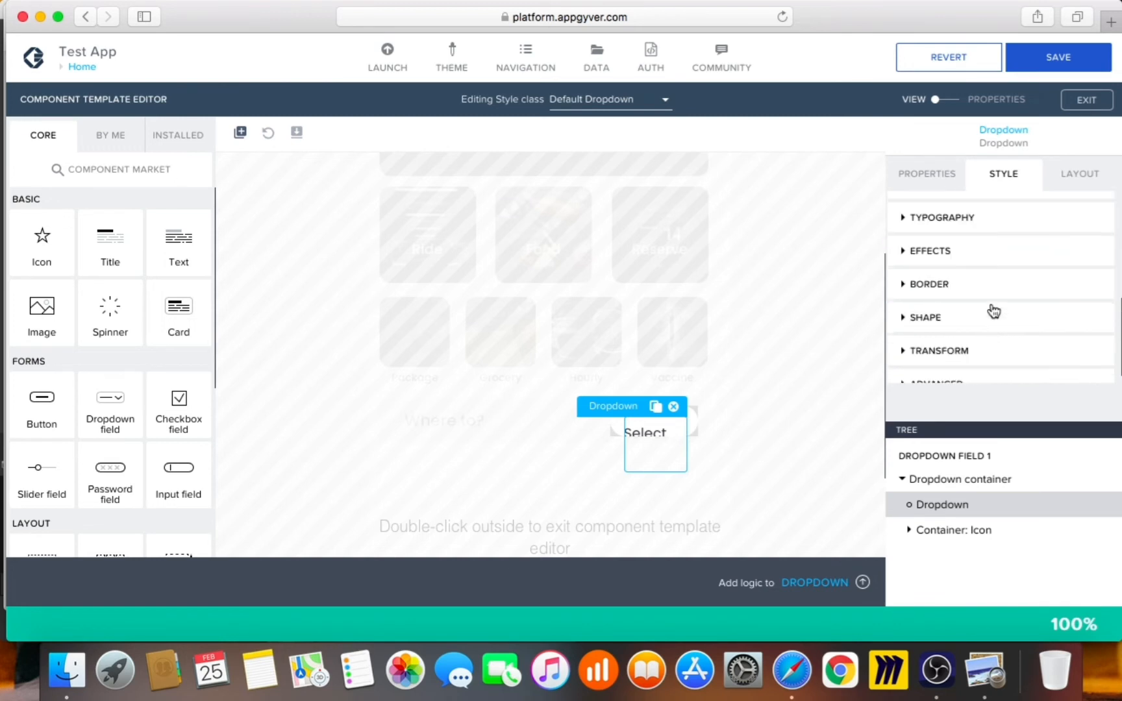
pyautogui.click(991, 232)
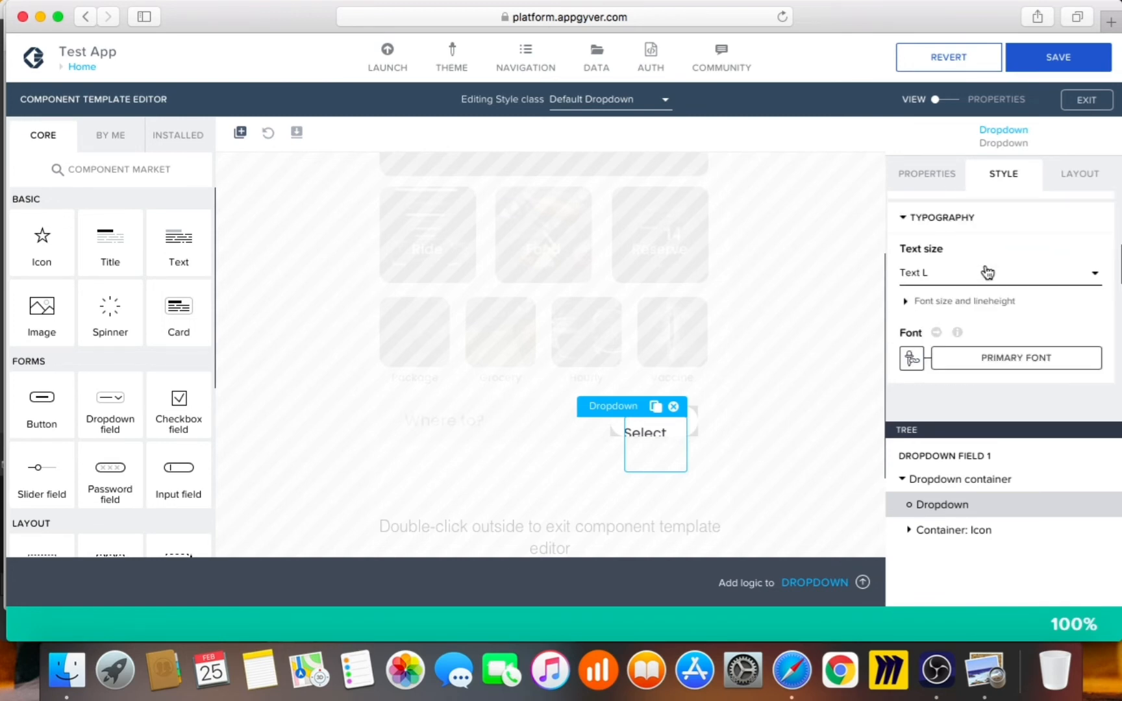
pyautogui.click(984, 273)
pyautogui.click(973, 306)
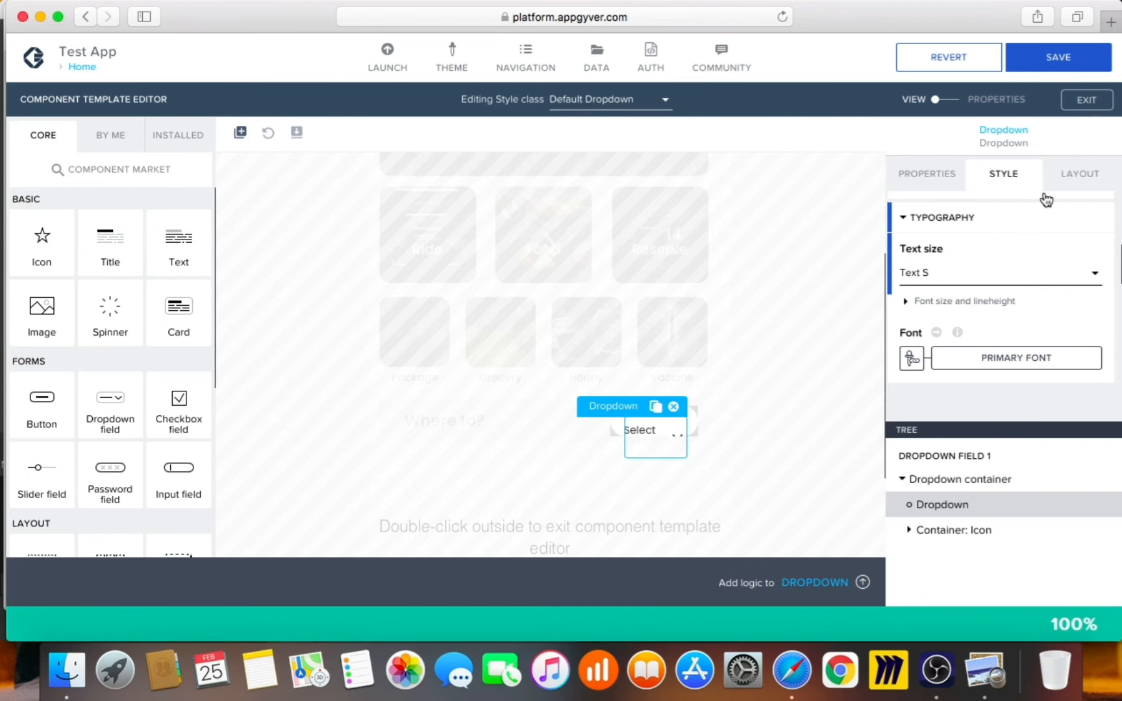
# Size the Dropdown to Fit content, then select the parent Dropdown field 1
pyautogui.click(1077, 173)
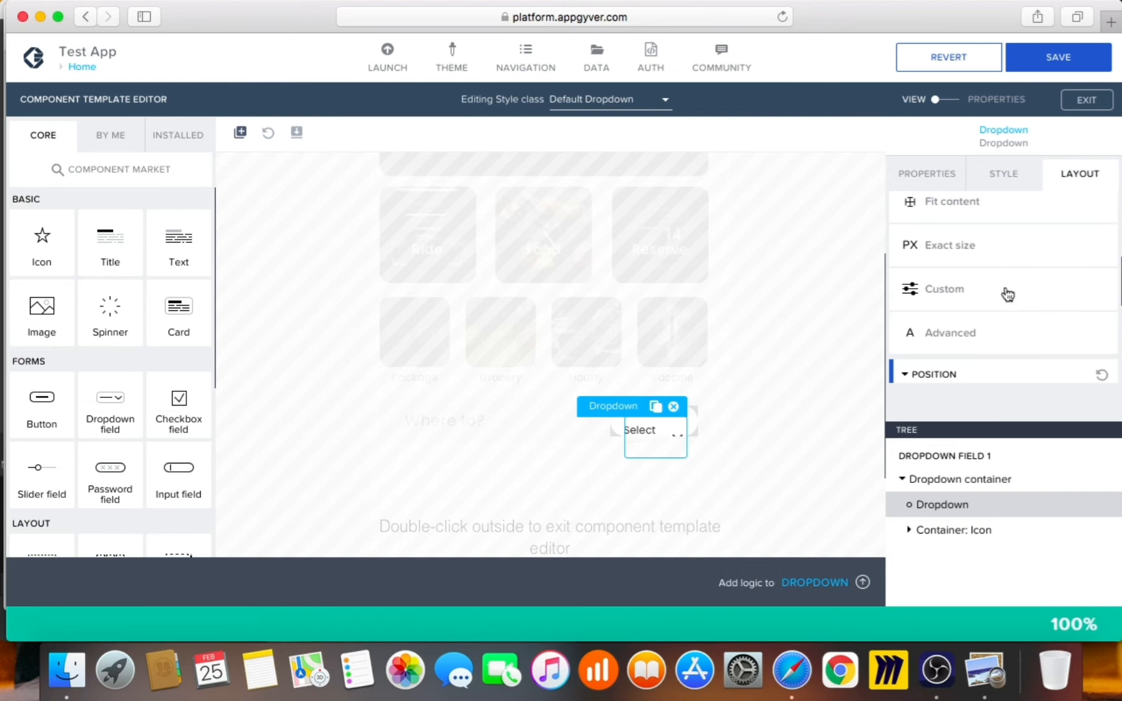
pyautogui.scroll(-3, 1009, 360)
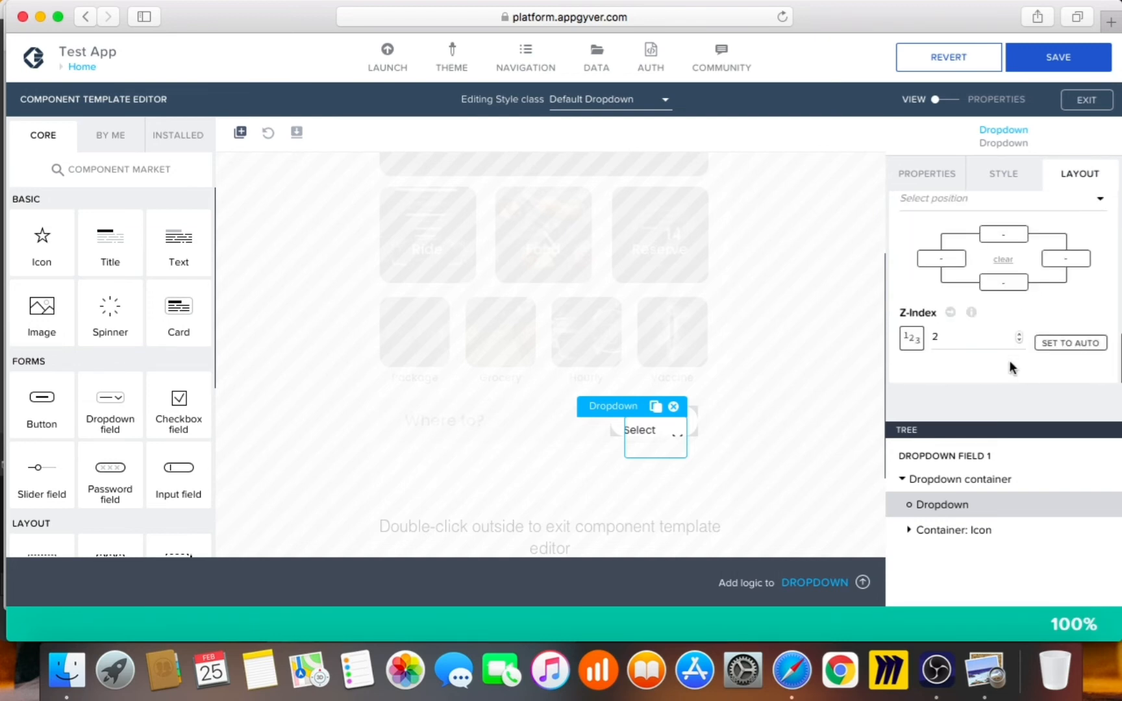
pyautogui.scroll(2, 1017, 343)
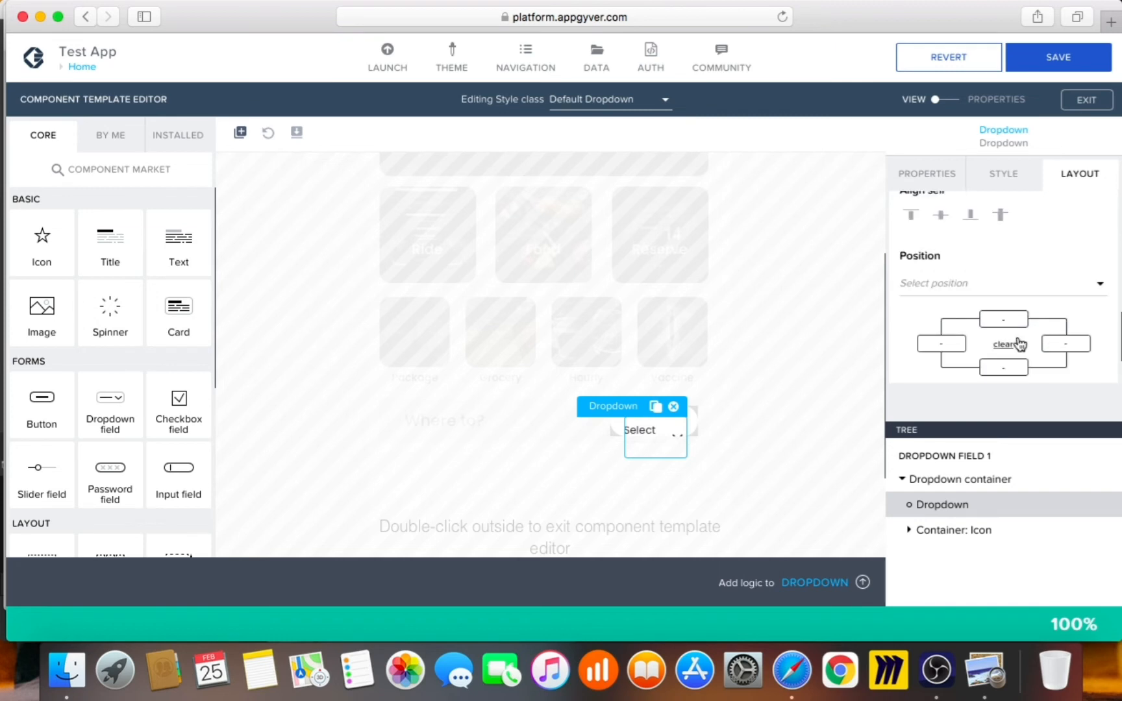
pyautogui.scroll(2, 1020, 344)
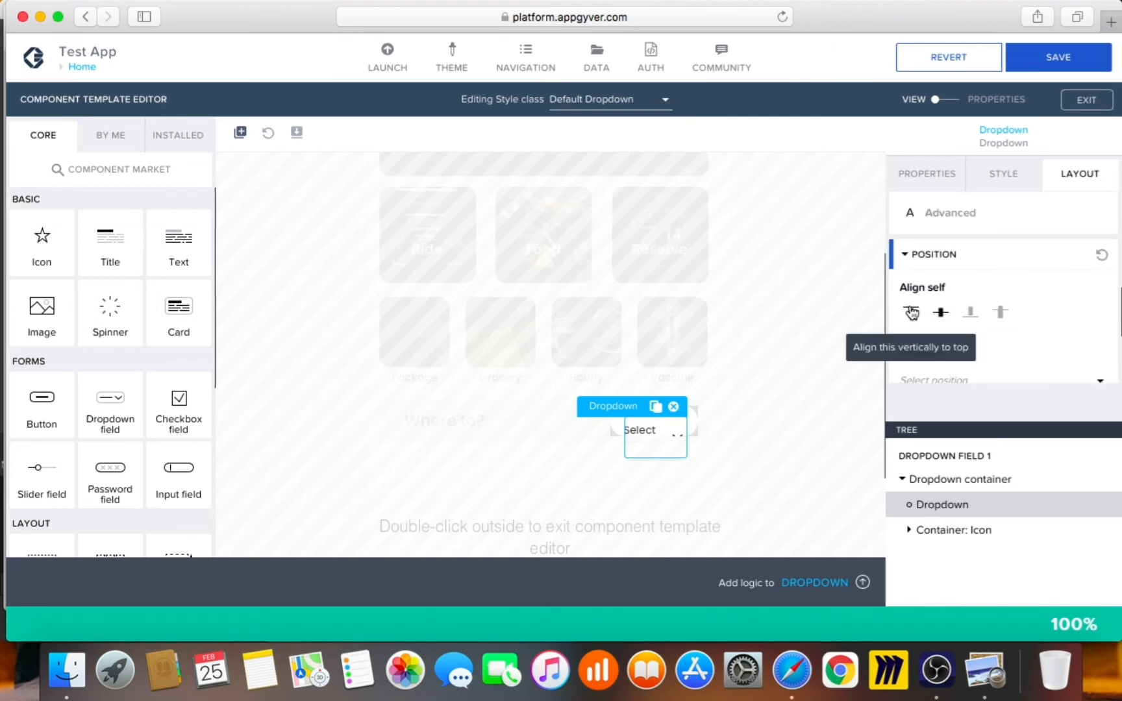
pyautogui.scroll(3, 942, 367)
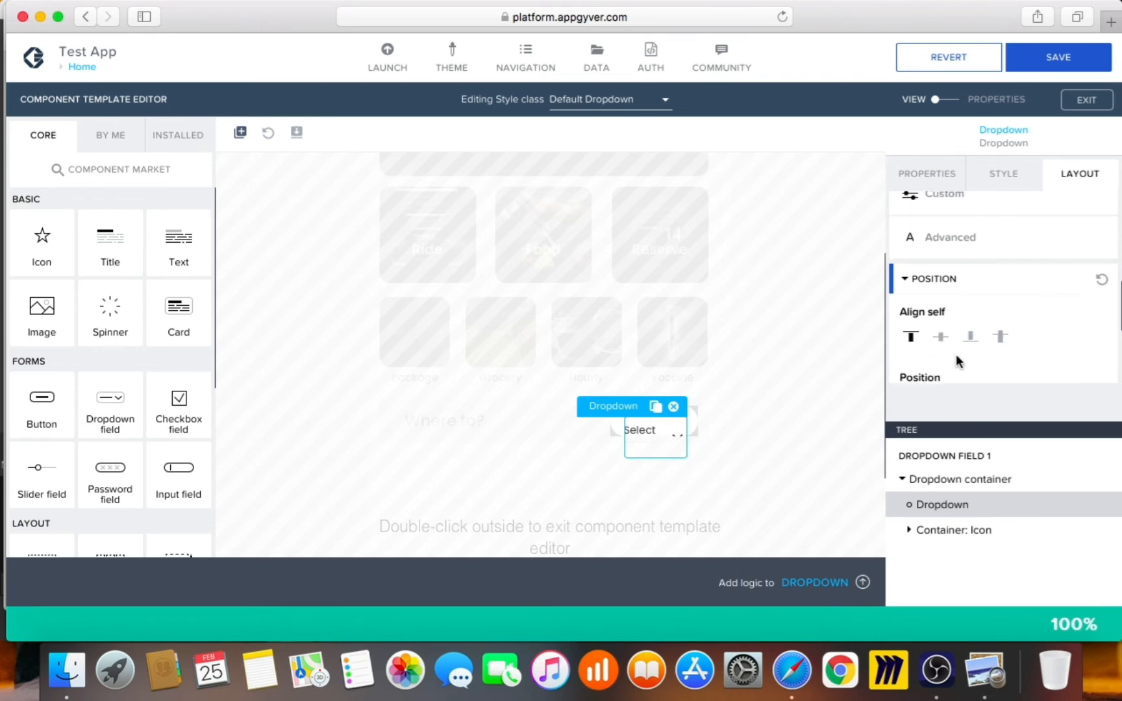
pyautogui.scroll(2, 974, 358)
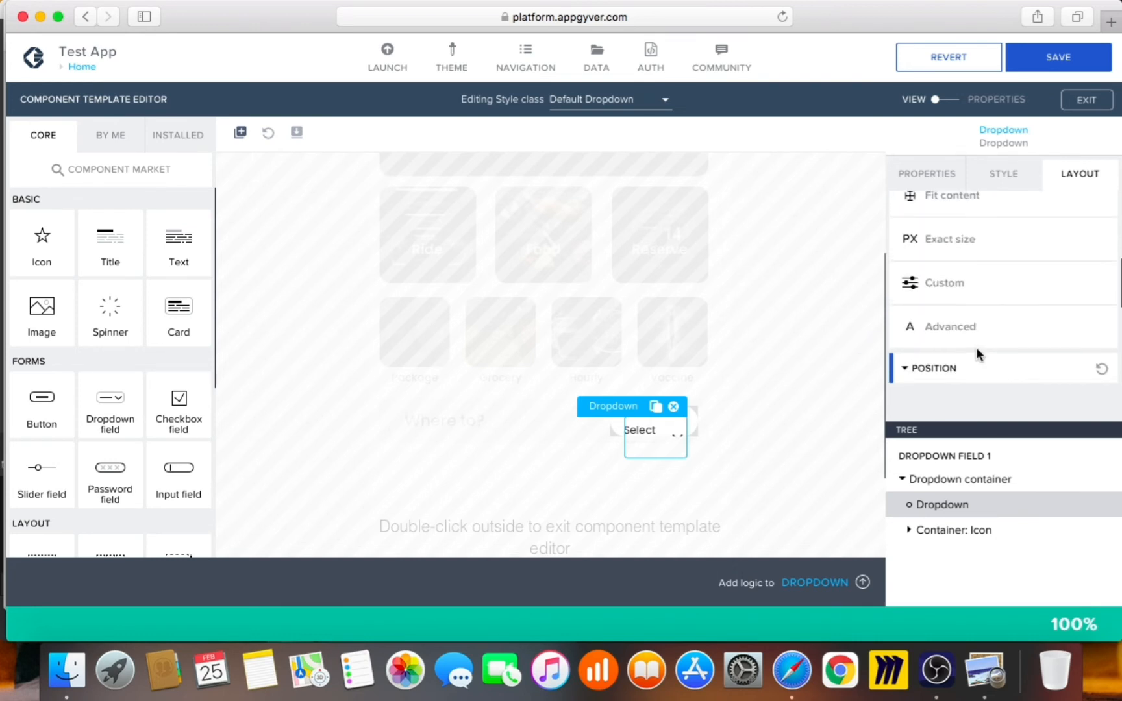
pyautogui.scroll(3, 979, 359)
pyautogui.scroll(-2, 977, 356)
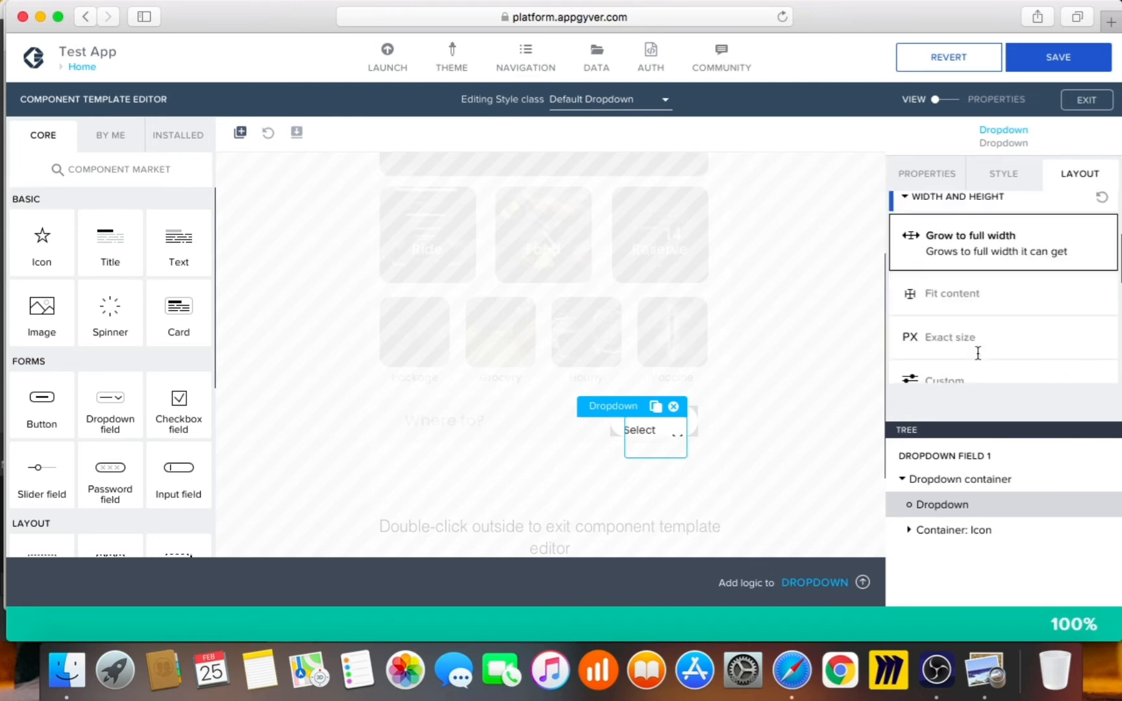
pyautogui.click(984, 311)
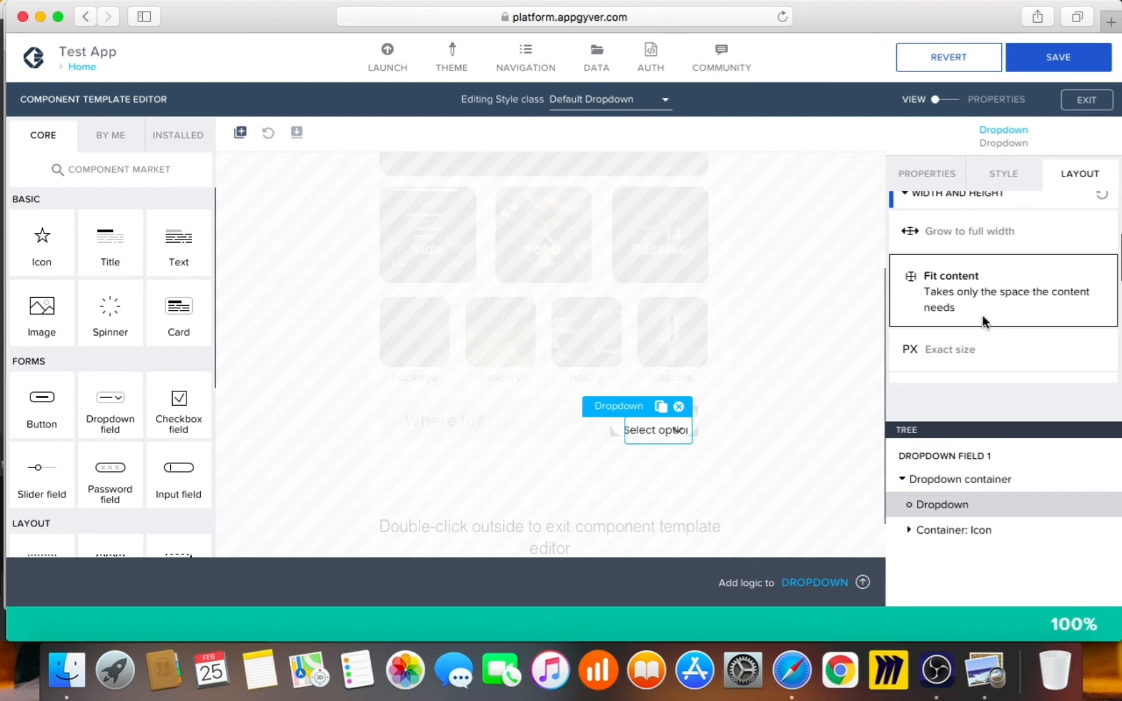
pyautogui.click(748, 431)
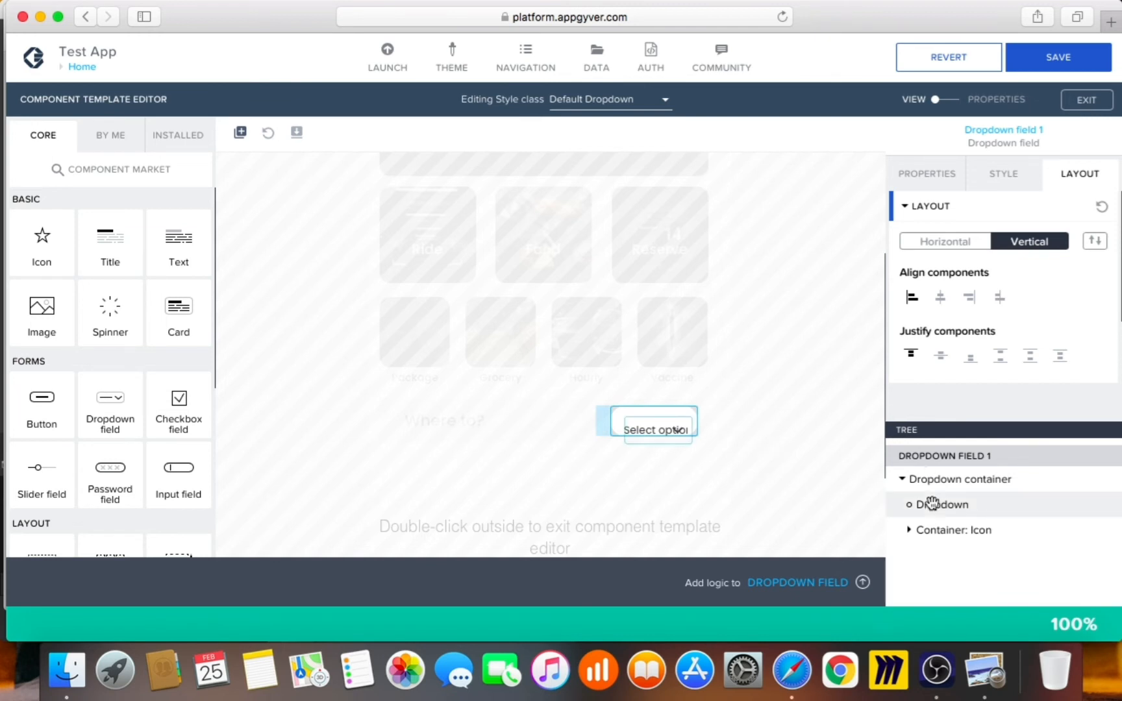
# Review the inner Dropdown's Option list binding, leaving it bound to Option list
pyautogui.click(928, 176)
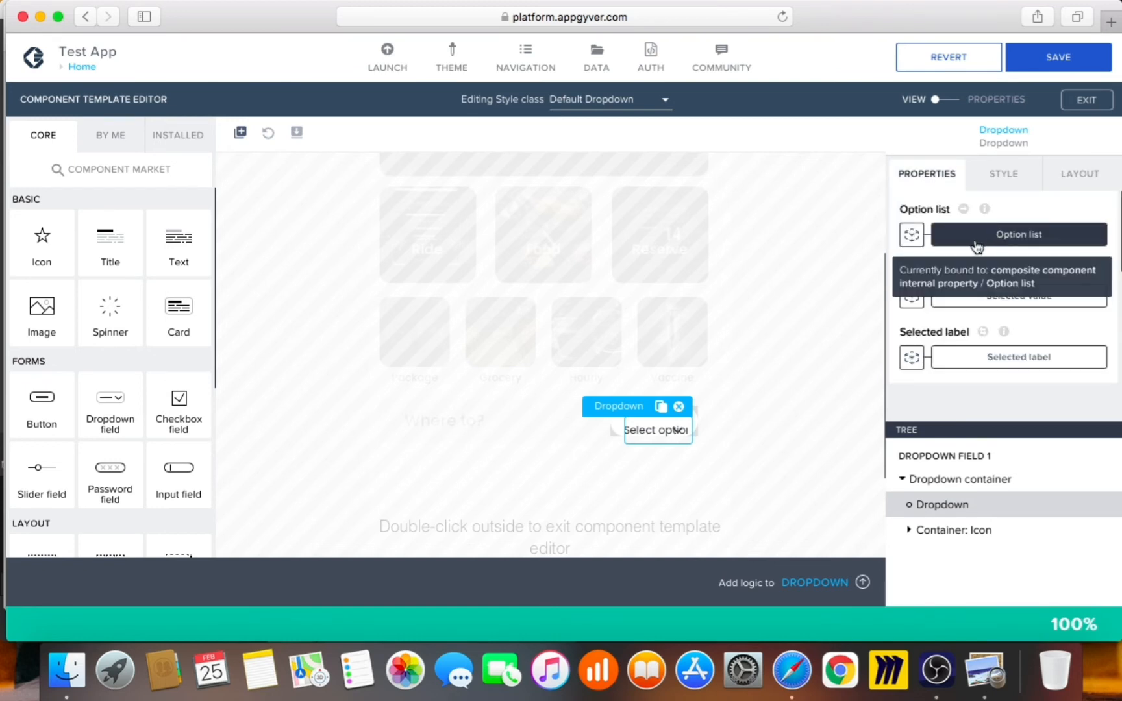
pyautogui.click(973, 240)
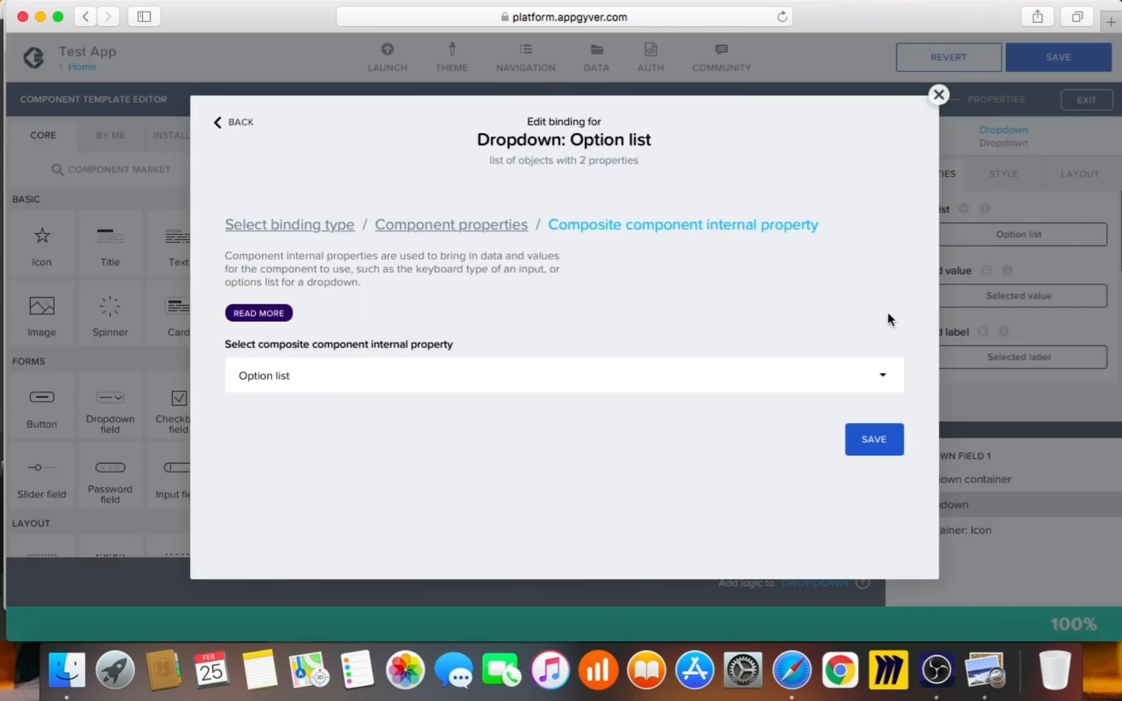
pyautogui.click(883, 381)
pyautogui.click(881, 380)
pyautogui.click(945, 104)
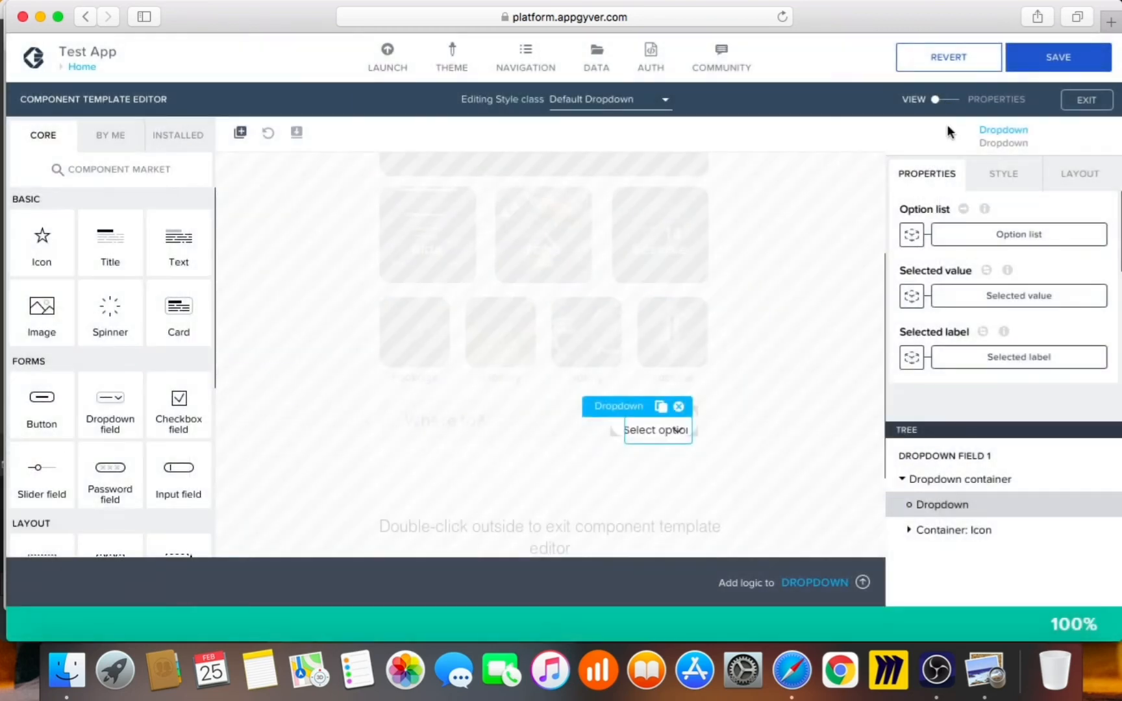
# Review the Selected value binding, entering 'now' as preview and keeping Selected value bound
pyautogui.click(988, 297)
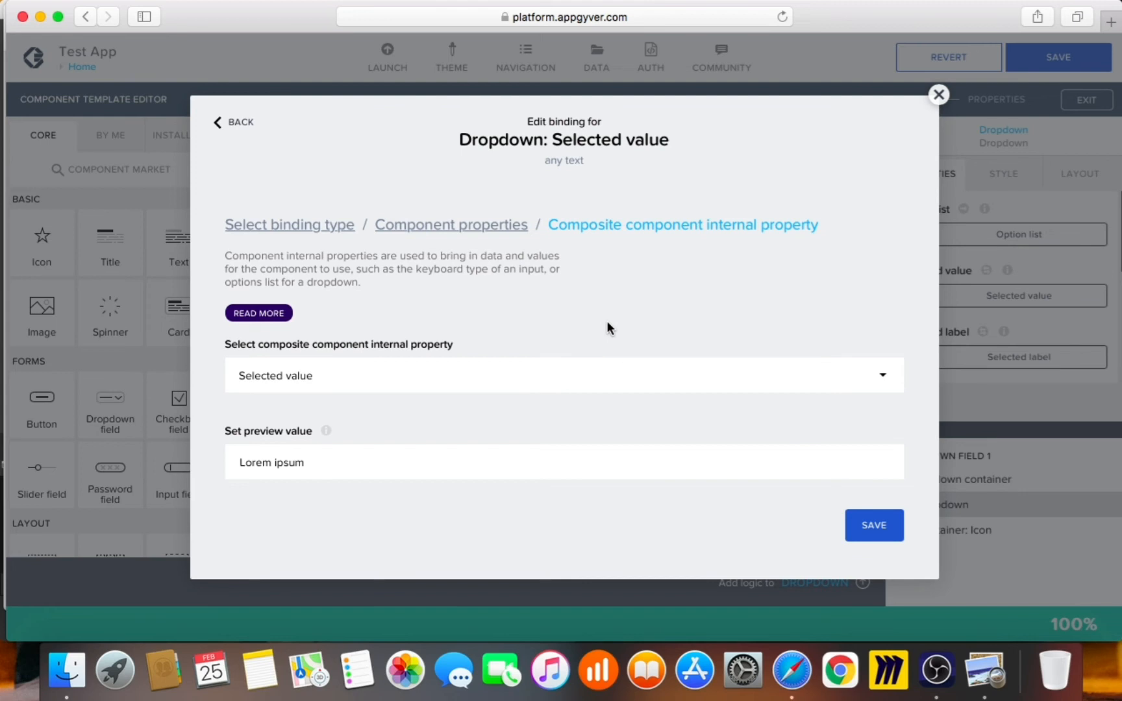
pyautogui.moveTo(341, 462); pyautogui.dragTo(120, 443)
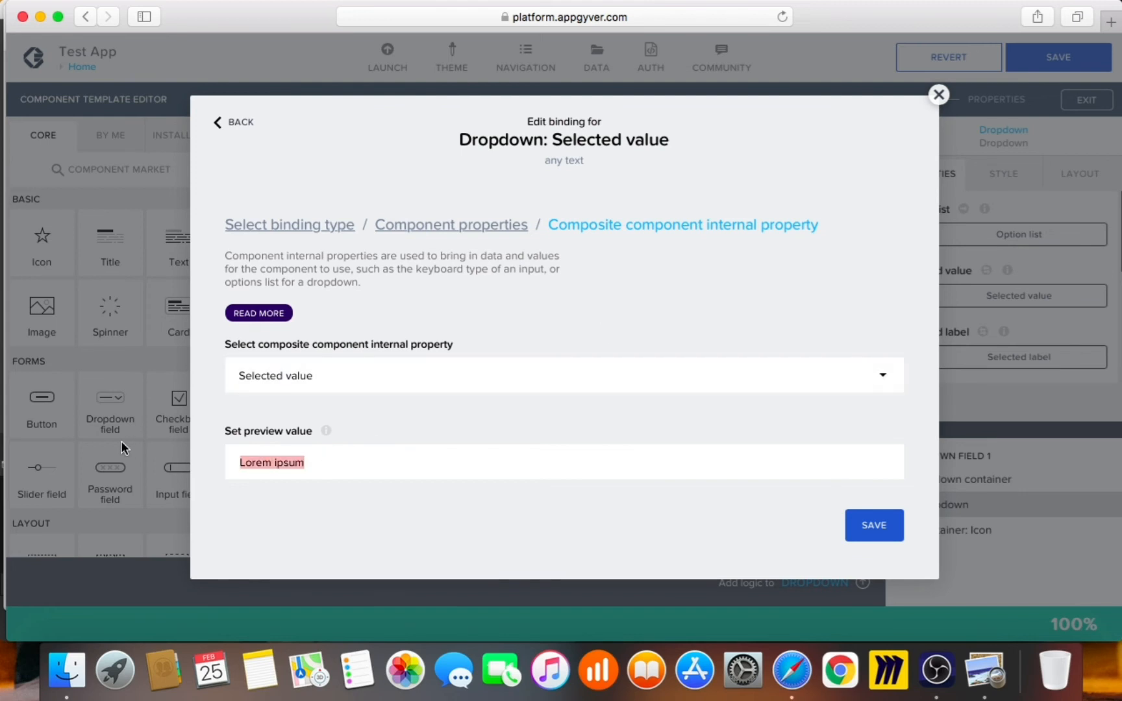
pyautogui.write('now')
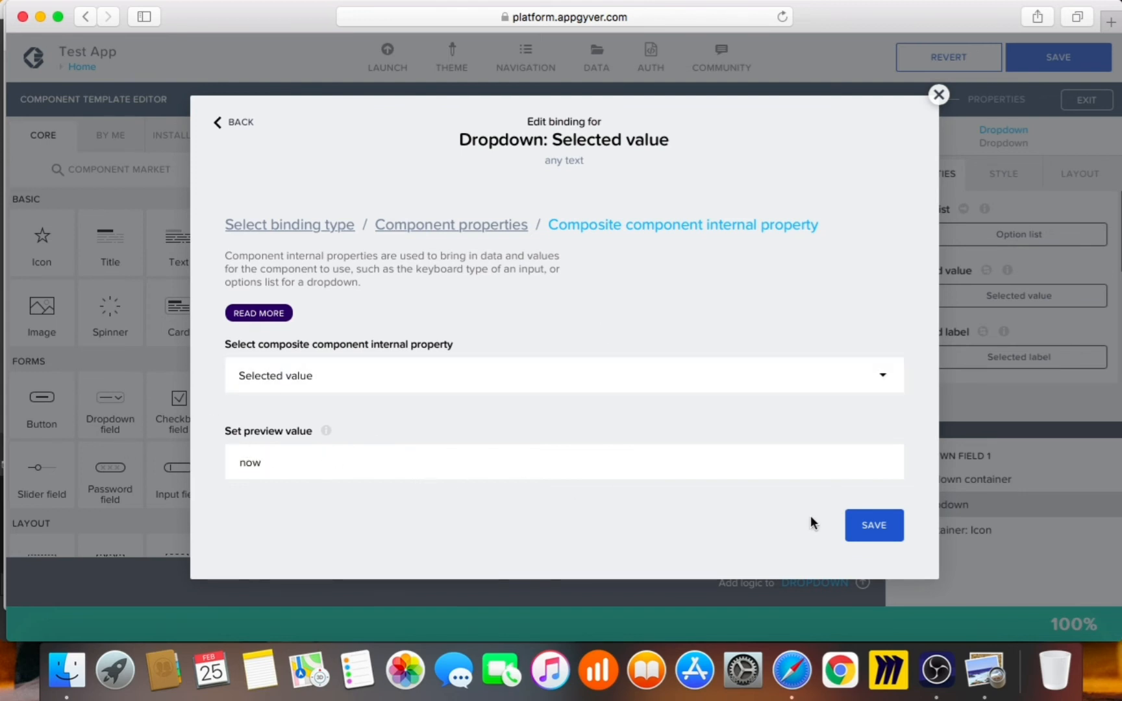
pyautogui.click(855, 383)
pyautogui.click(855, 385)
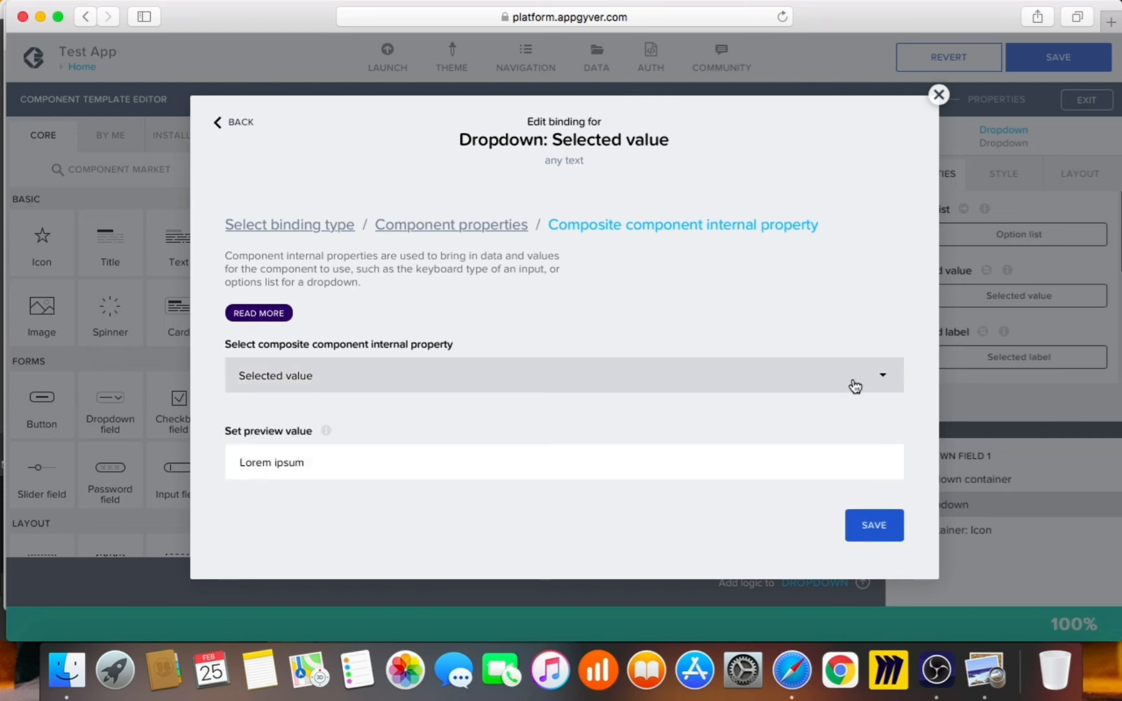
pyautogui.click(1000, 361)
pyautogui.scroll(-3, 1002, 363)
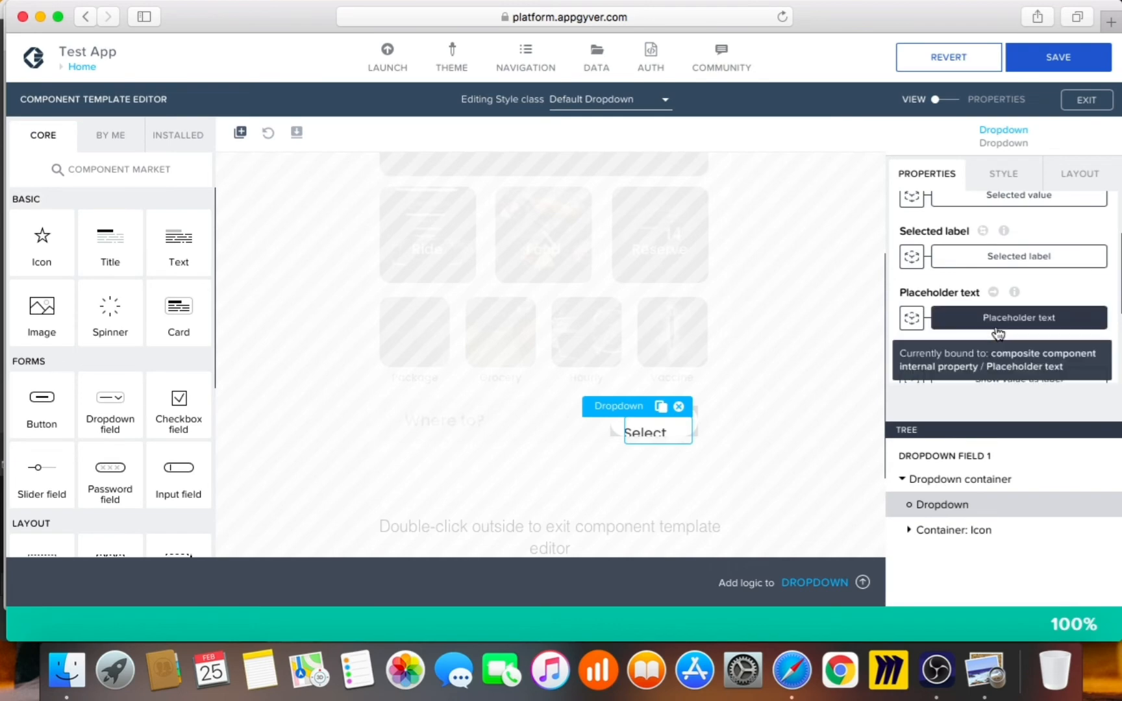
# Change the Placeholder text to static text 'now', replacing 'Select option'
pyautogui.click(914, 320)
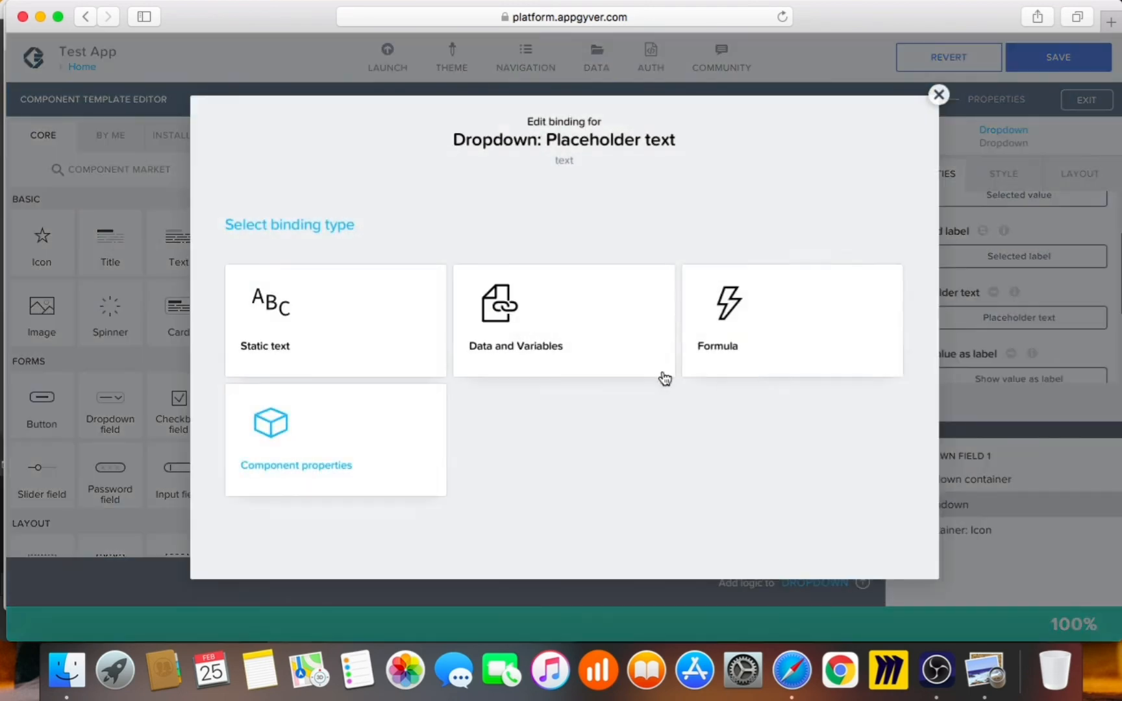
pyautogui.click(297, 340)
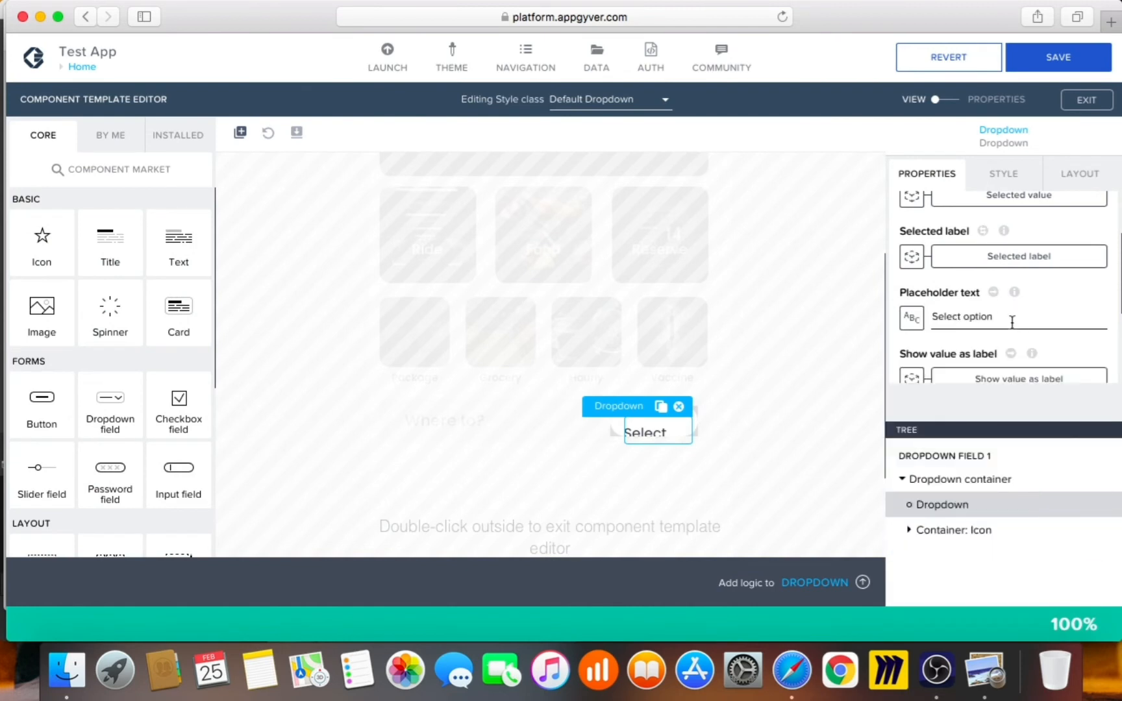
pyautogui.moveTo(1000, 318); pyautogui.dragTo(867, 296)
pyautogui.write('now')
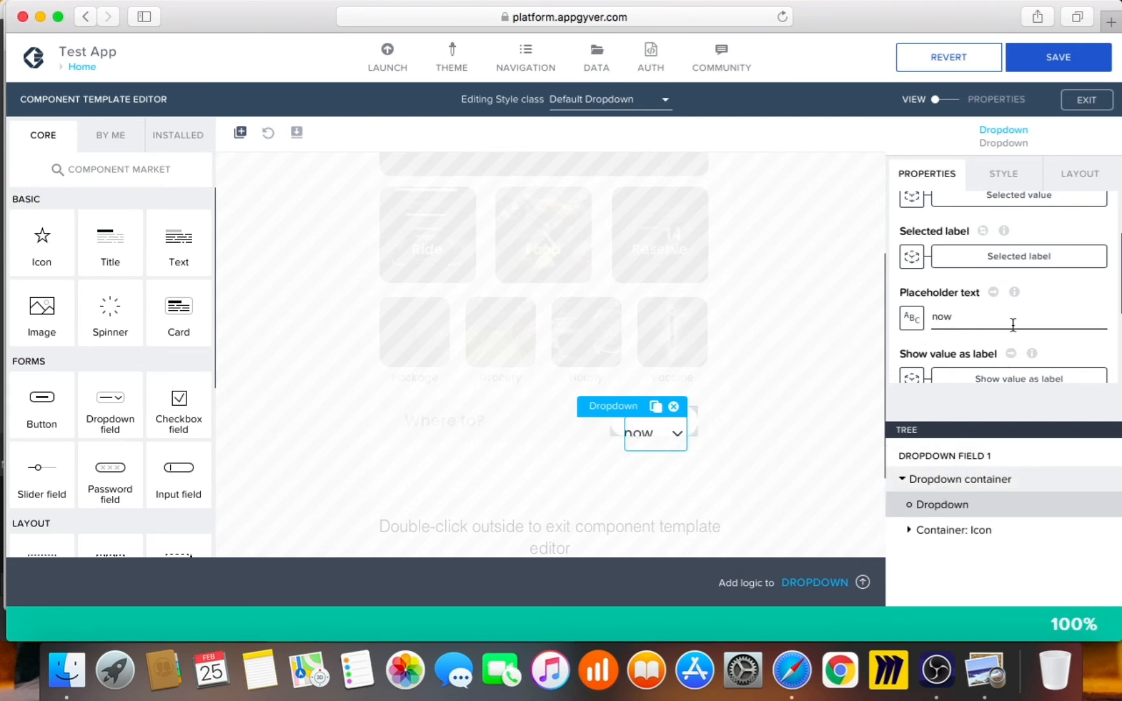
pyautogui.scroll(-4, 1010, 324)
pyautogui.click(1011, 163)
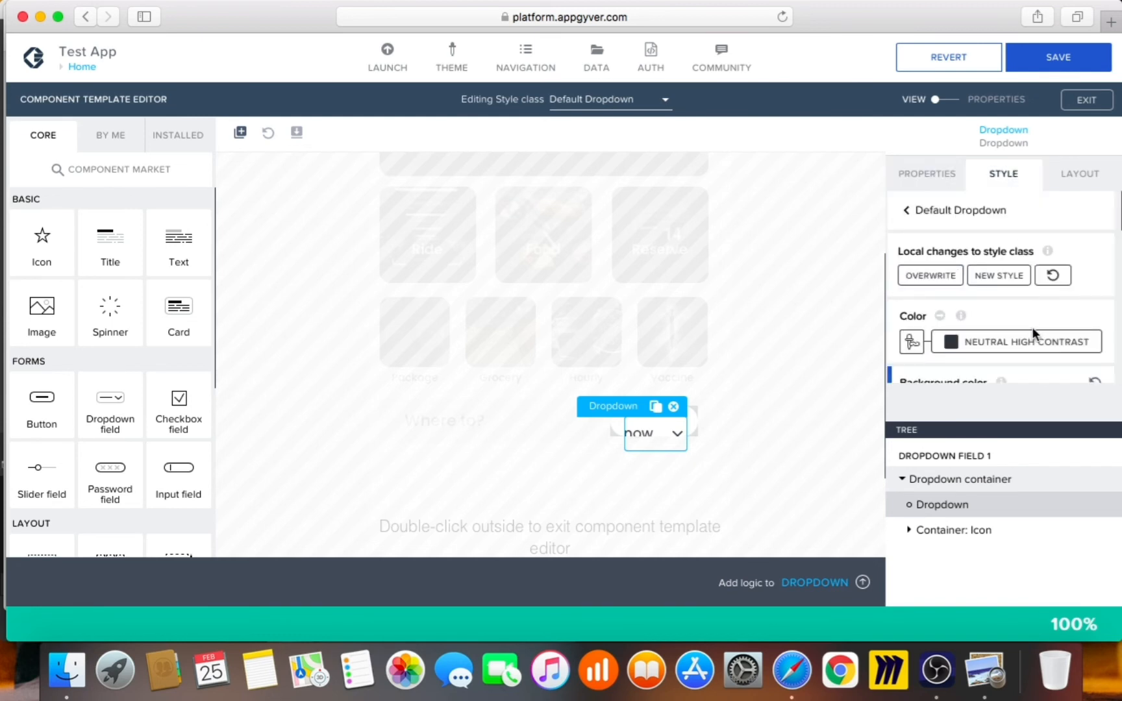
pyautogui.scroll(-5, 1035, 331)
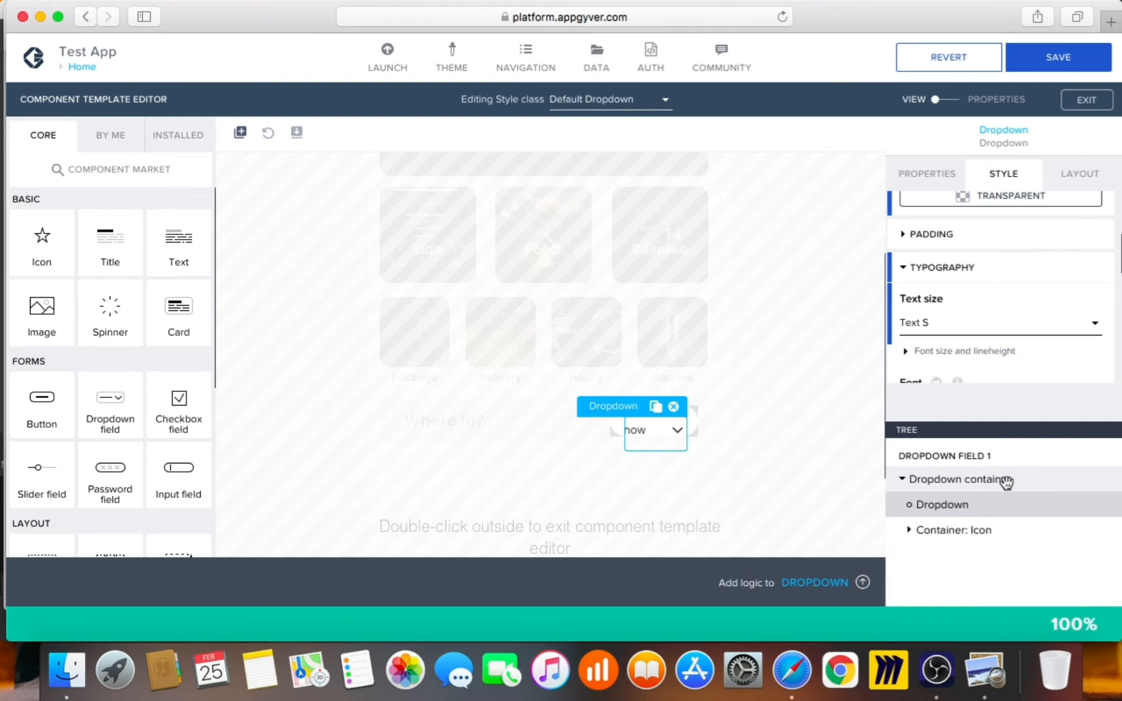
# Set the dropdown's chevron Icon font size to Text L after trying Text M
pyautogui.click(911, 532)
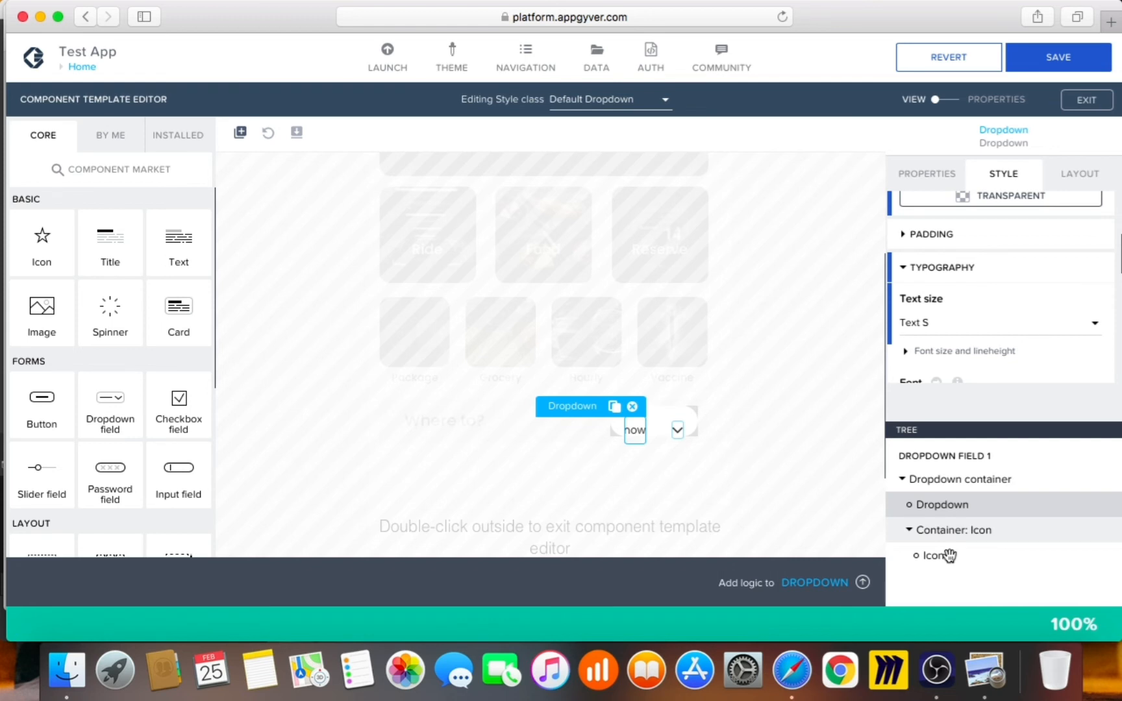
pyautogui.click(949, 555)
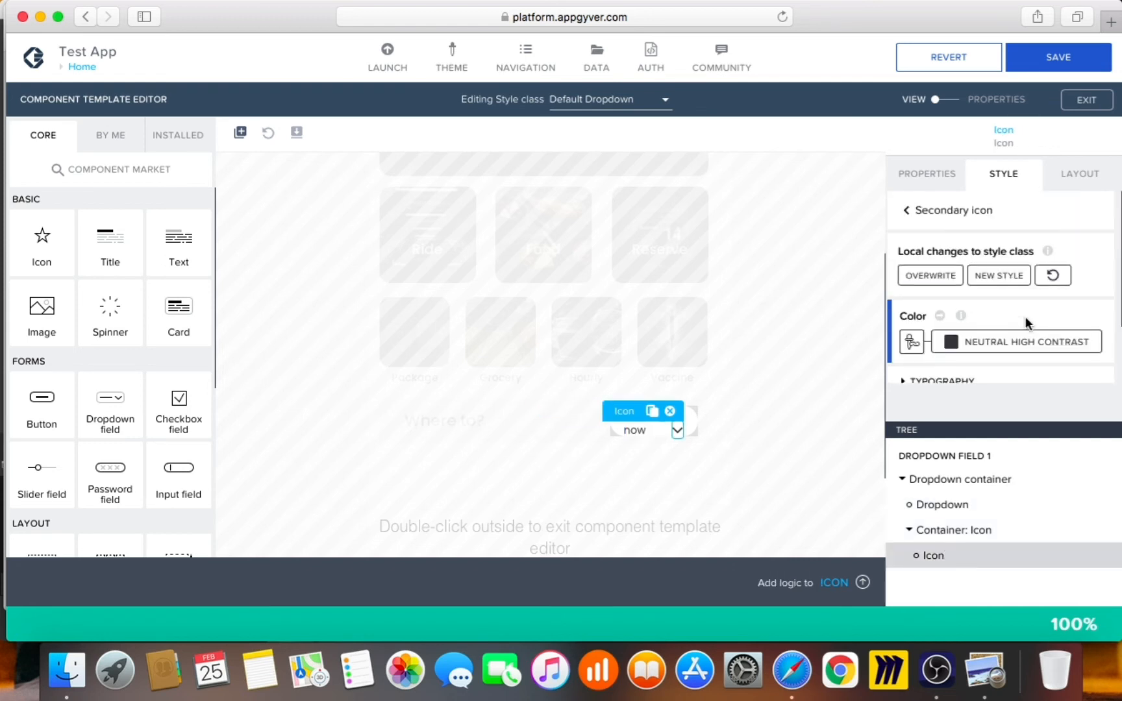
pyautogui.scroll(-2, 1027, 316)
pyautogui.click(1026, 327)
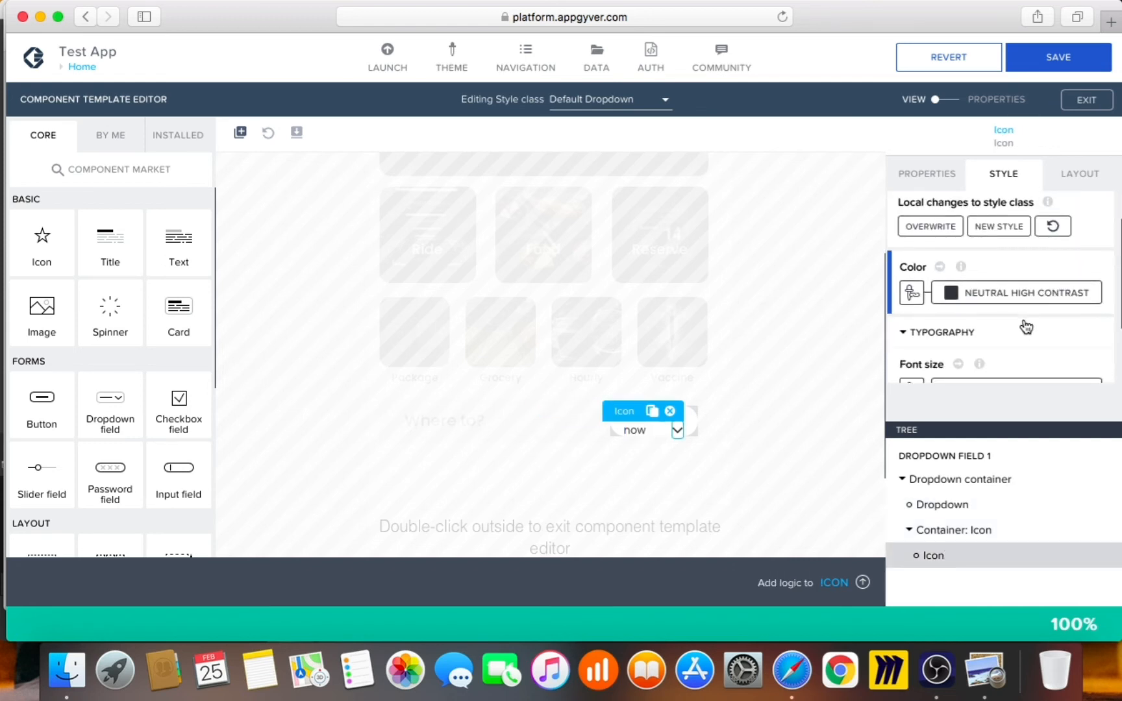
pyautogui.scroll(-3, 1025, 325)
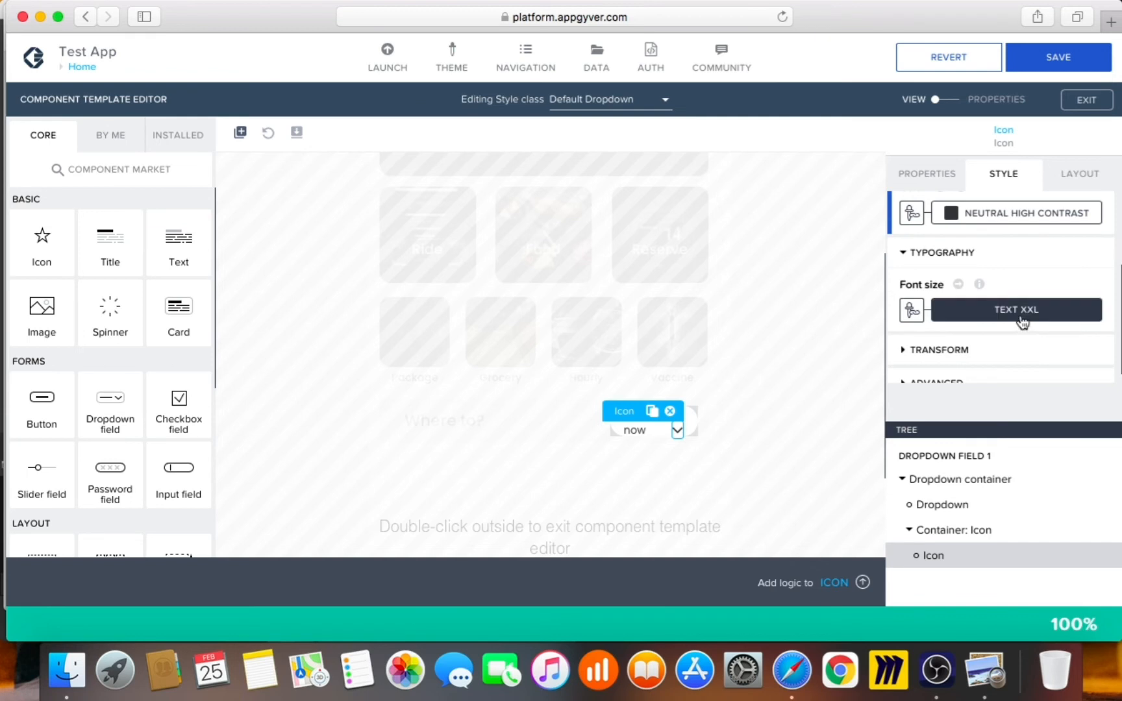
pyautogui.click(1017, 324)
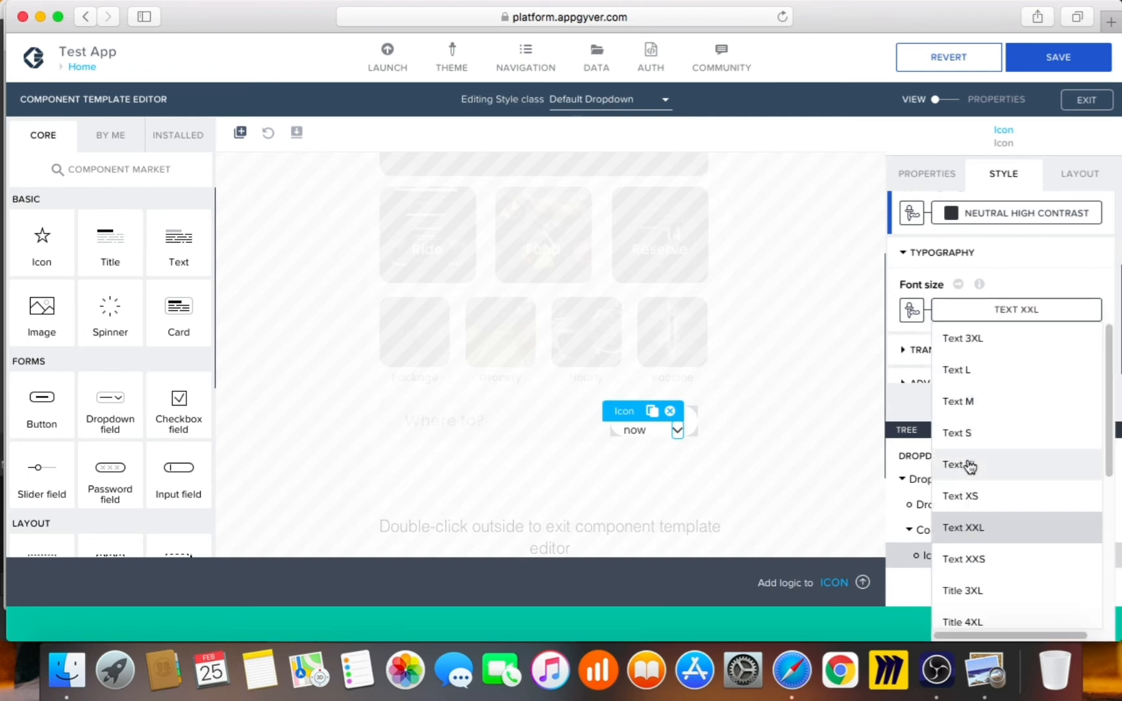
pyautogui.click(970, 407)
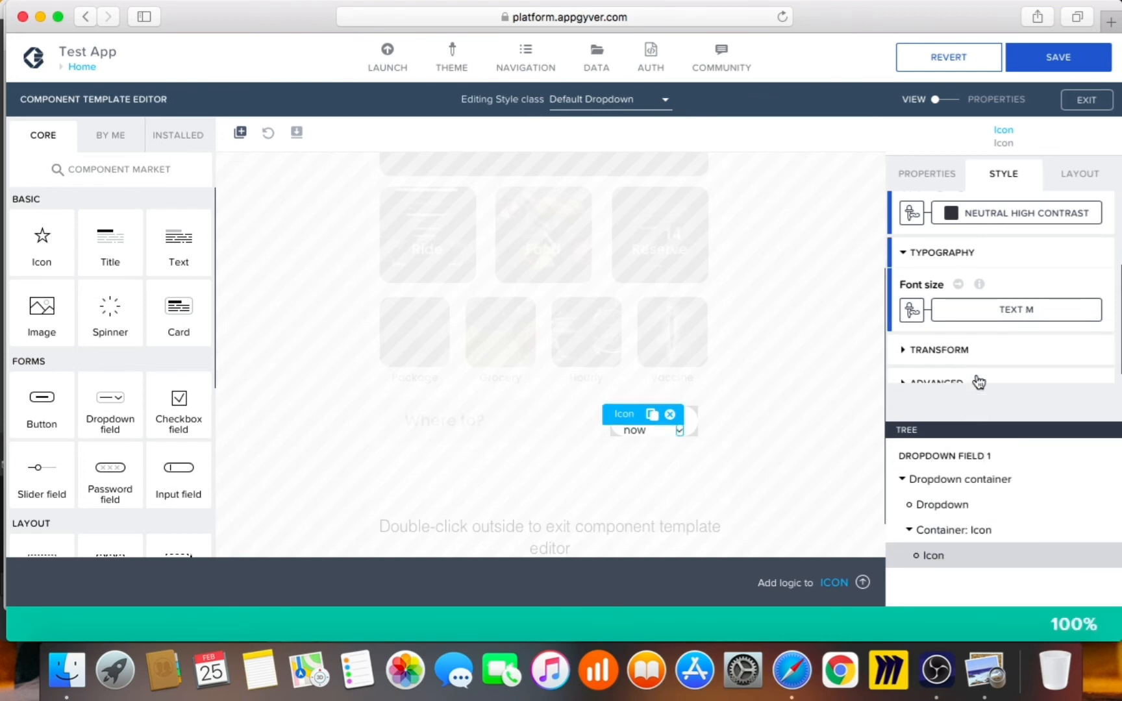
pyautogui.click(1004, 308)
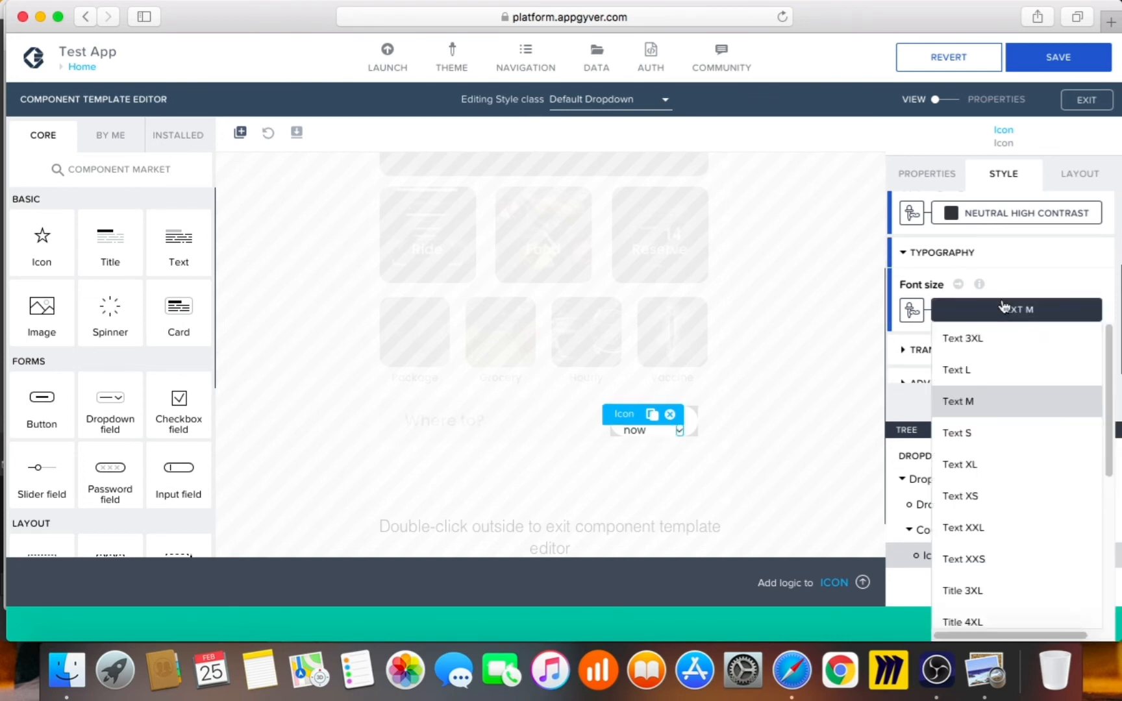
pyautogui.click(1003, 381)
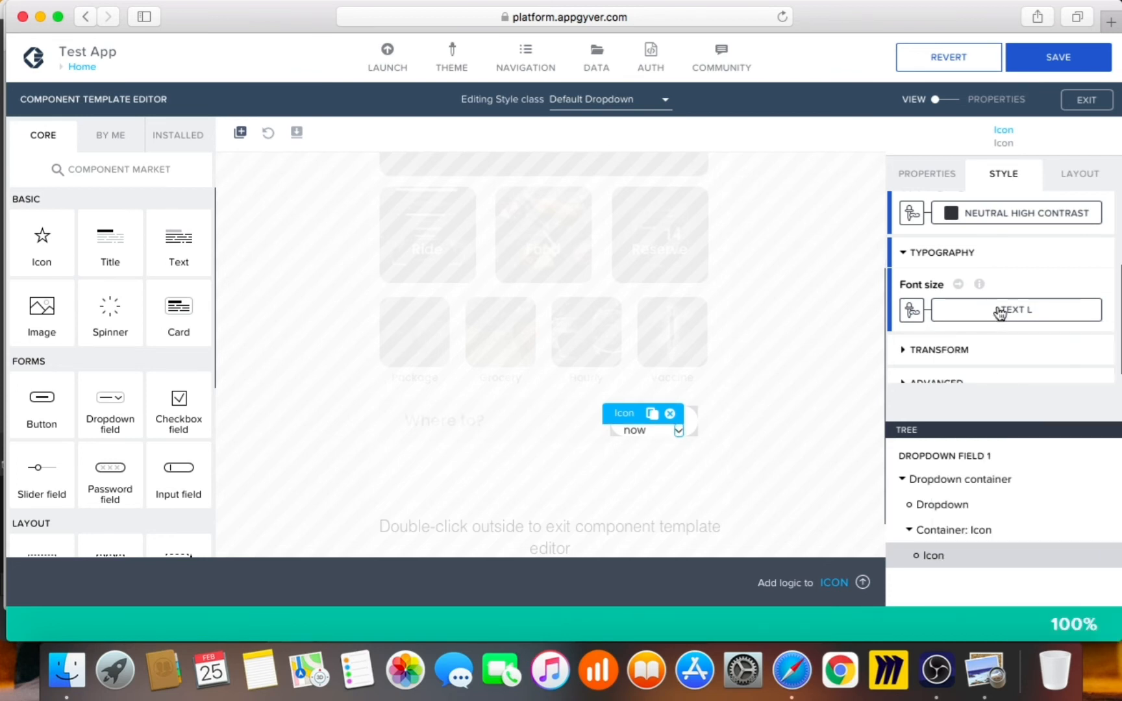
pyautogui.click(996, 673)
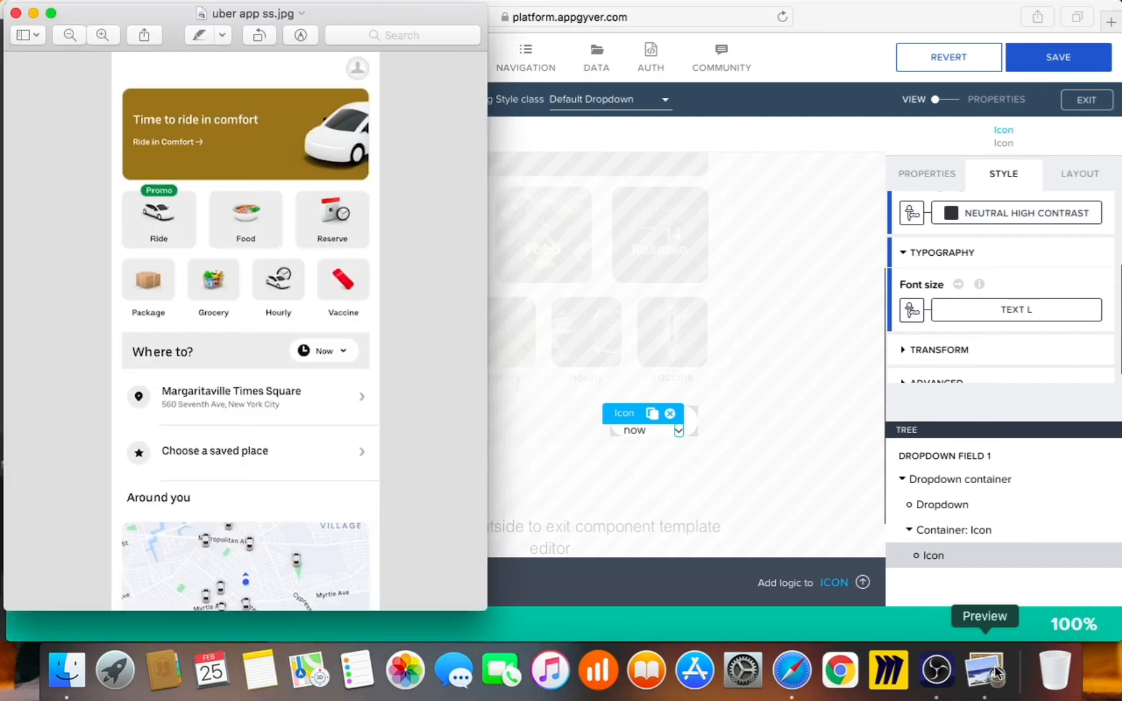
pyautogui.click(753, 436)
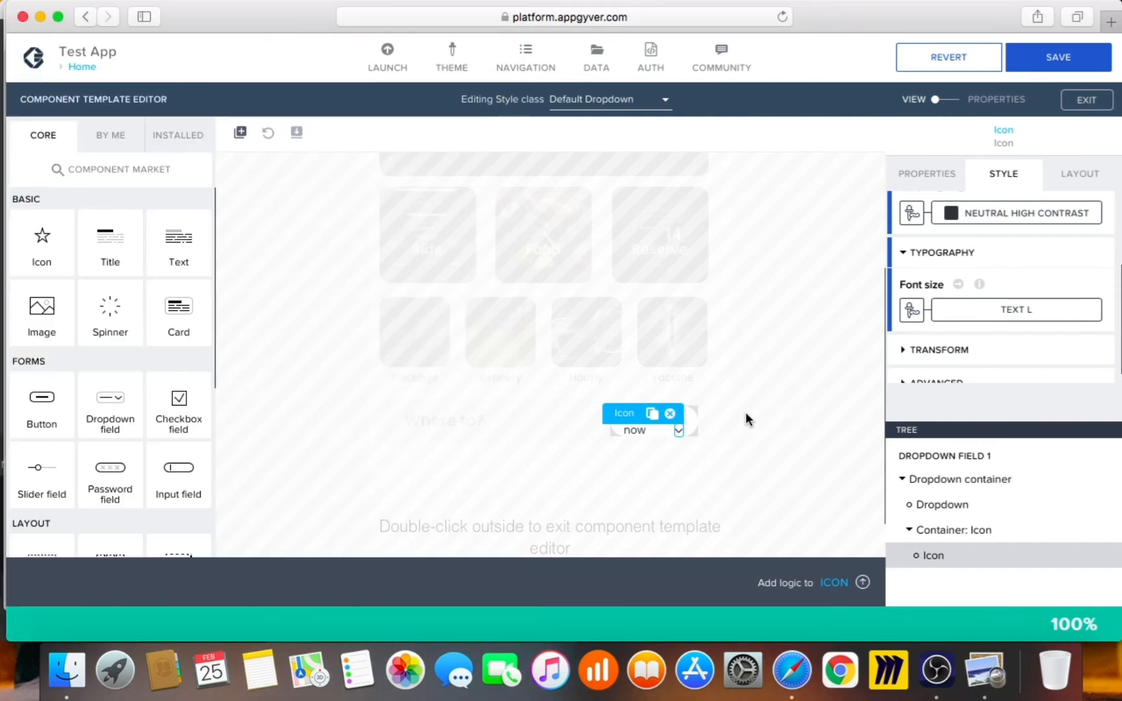
pyautogui.click(909, 530)
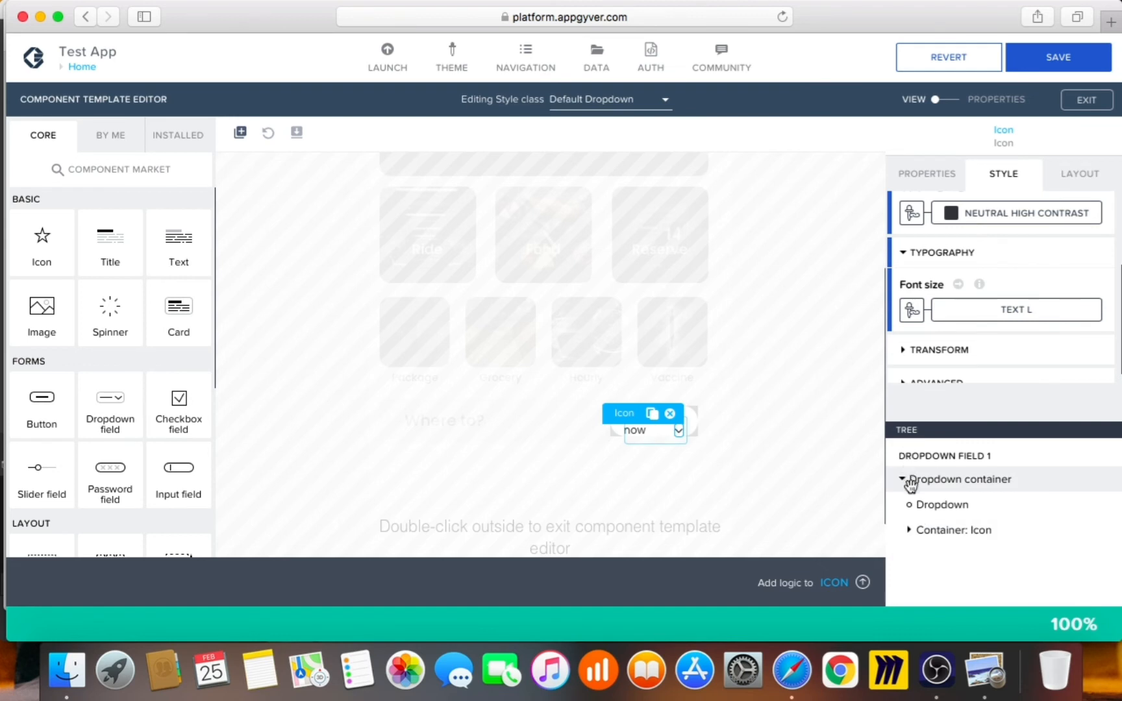
# Select the Dropdown container and inspect its Layout Container padding and position settings
pyautogui.click(927, 481)
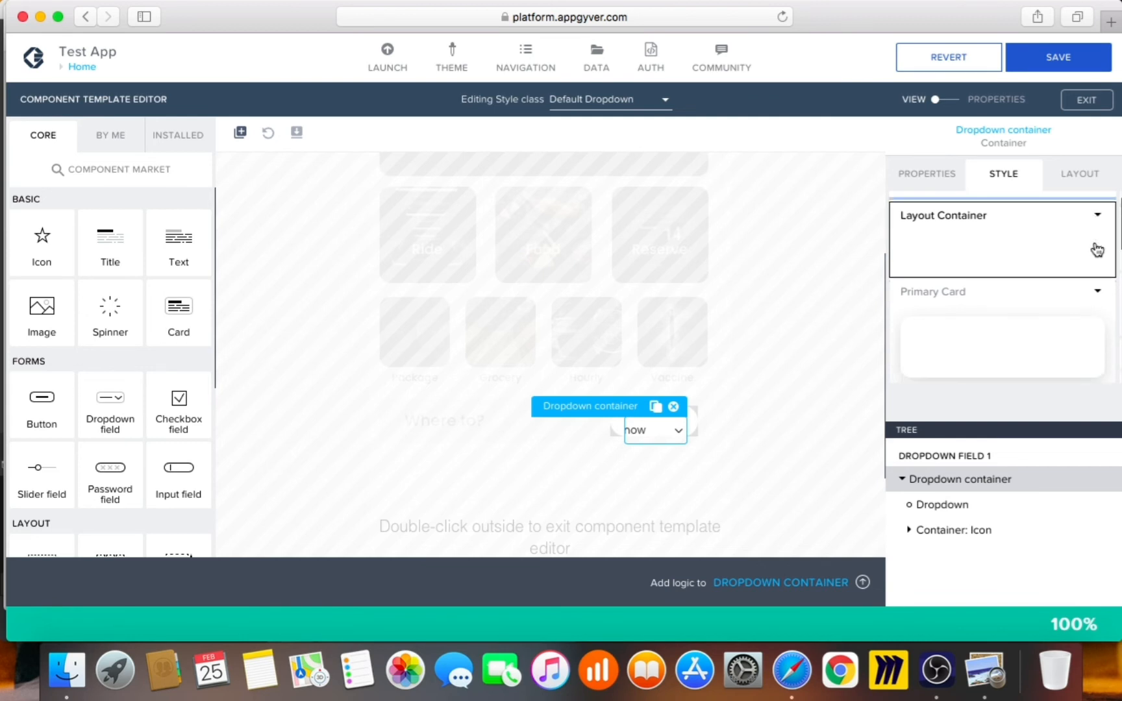
pyautogui.click(1098, 216)
pyautogui.click(1061, 238)
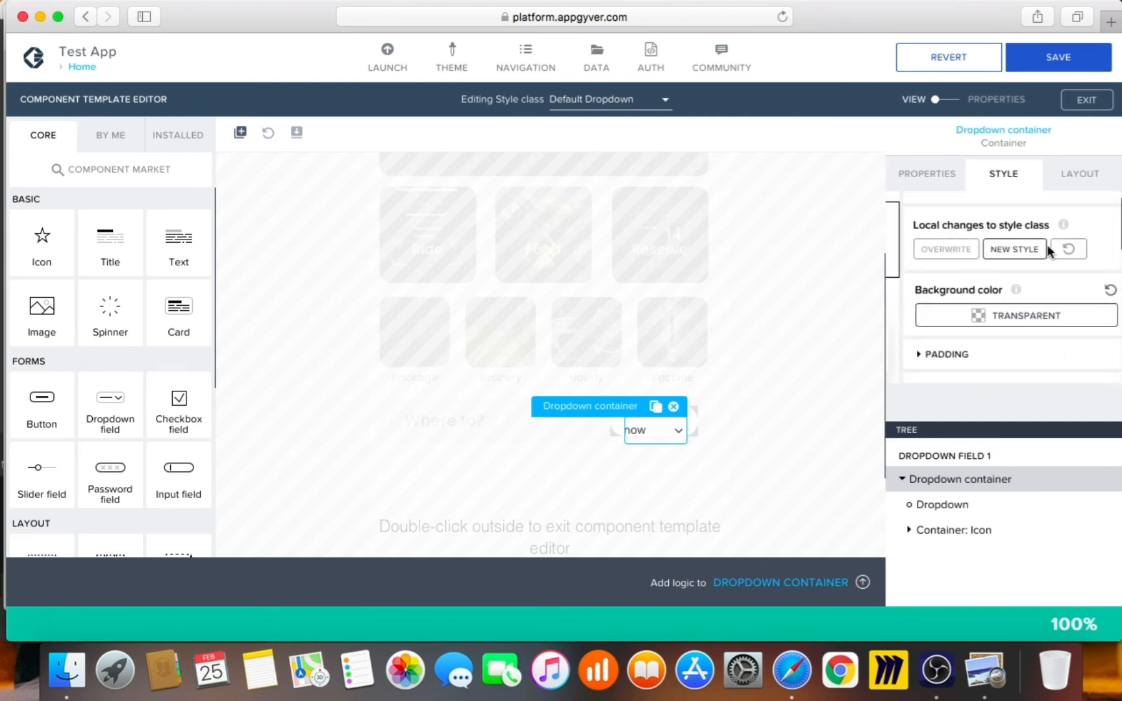
pyautogui.scroll(-2, 1005, 334)
pyautogui.click(1005, 311)
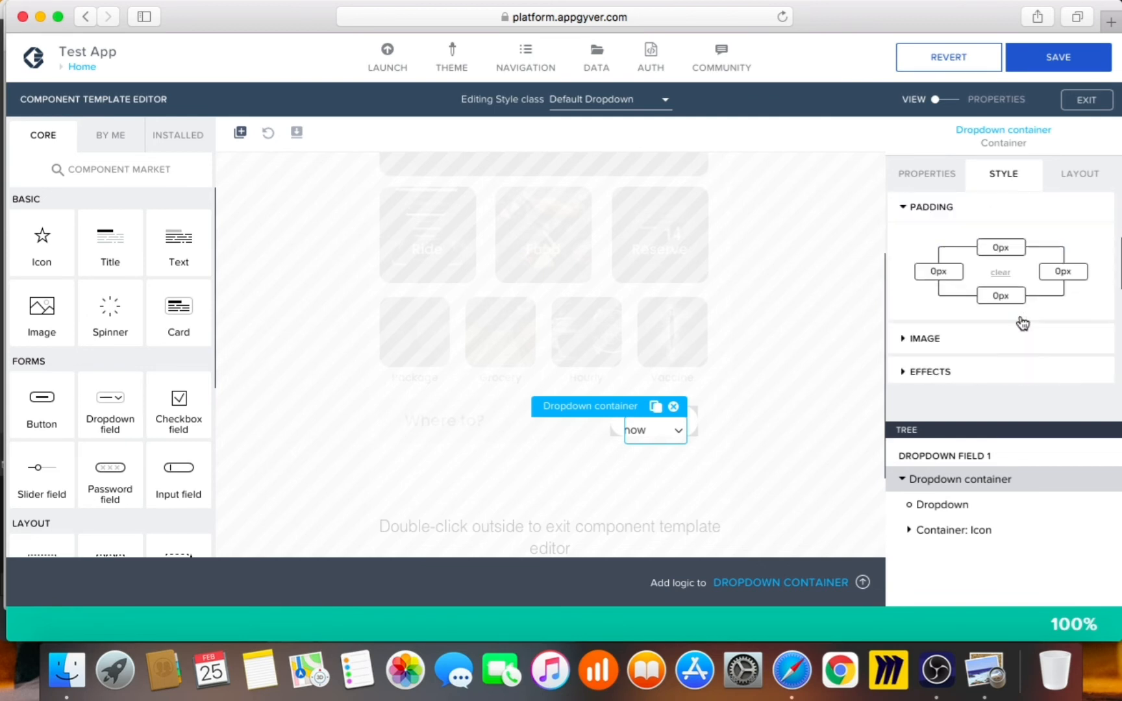
pyautogui.click(1079, 174)
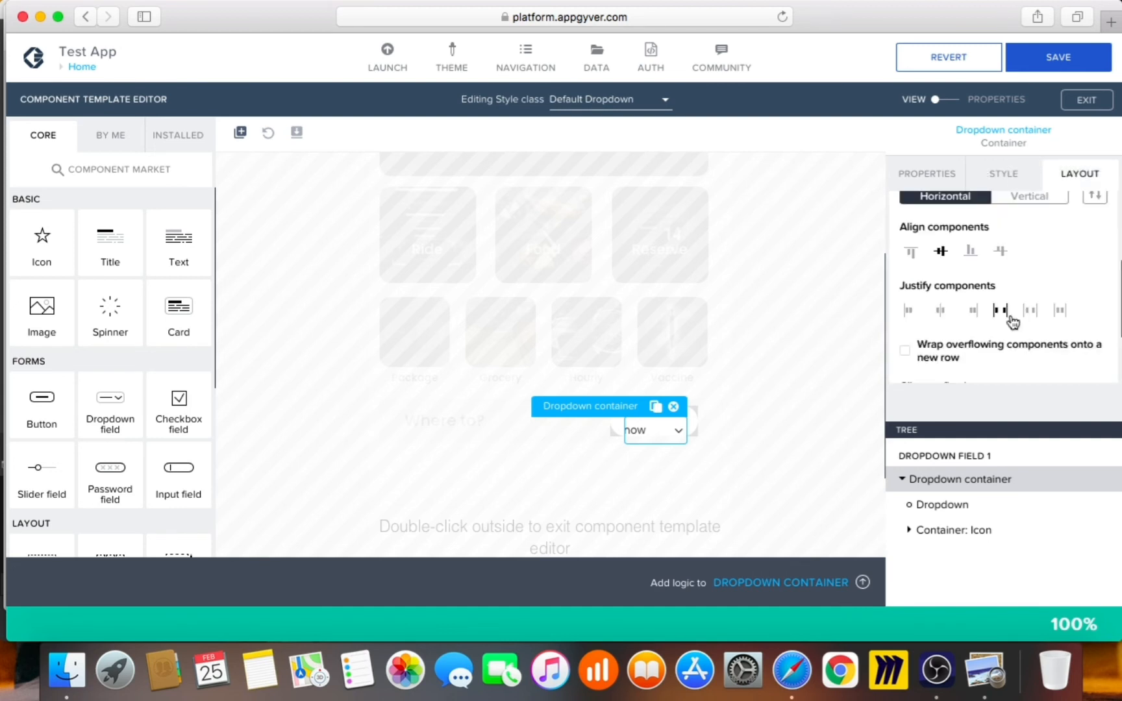
pyautogui.scroll(-2, 995, 319)
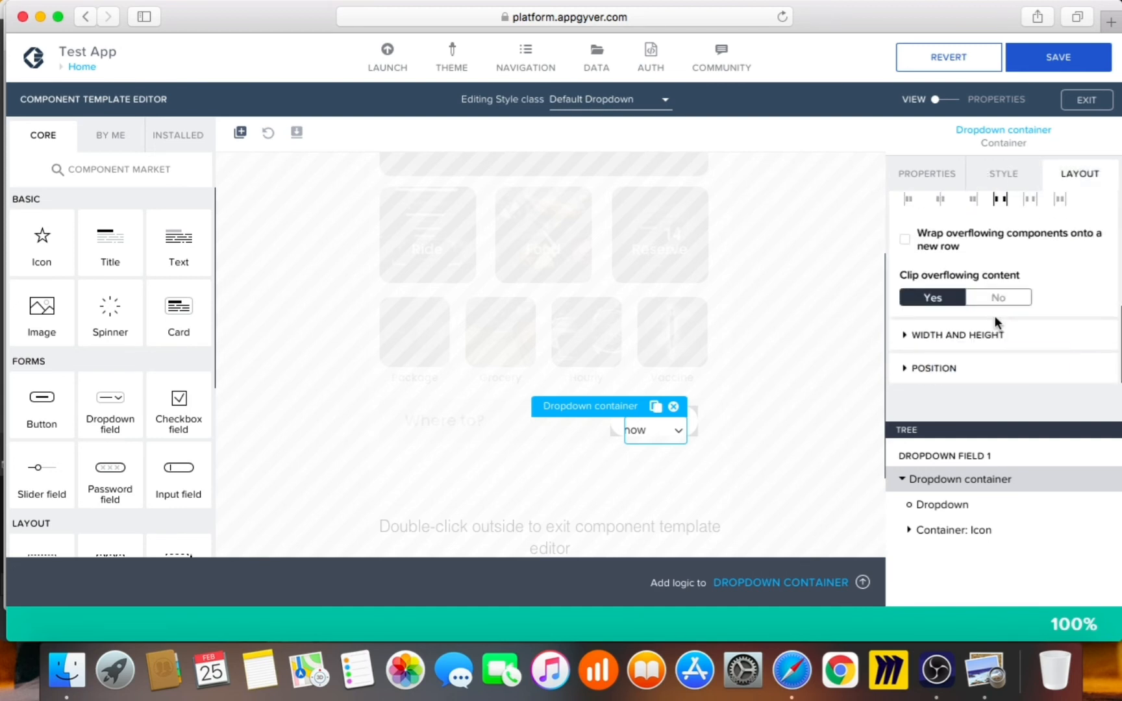
pyautogui.click(992, 369)
pyautogui.scroll(3, 1017, 344)
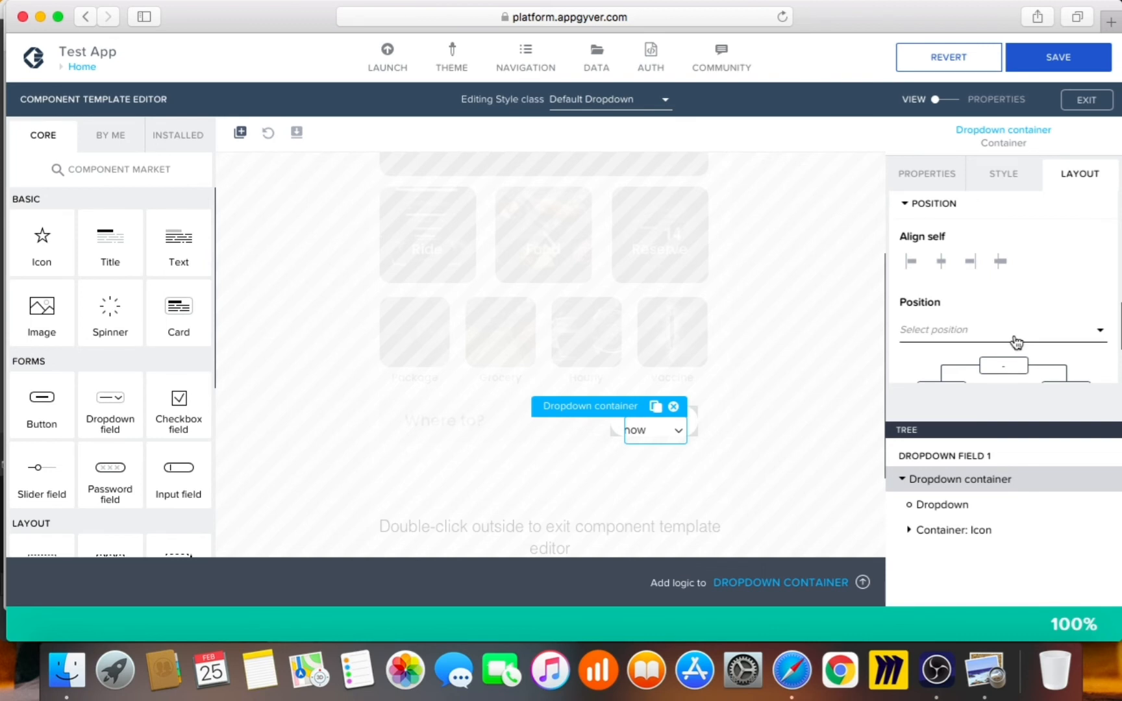
pyautogui.scroll(5, 1015, 343)
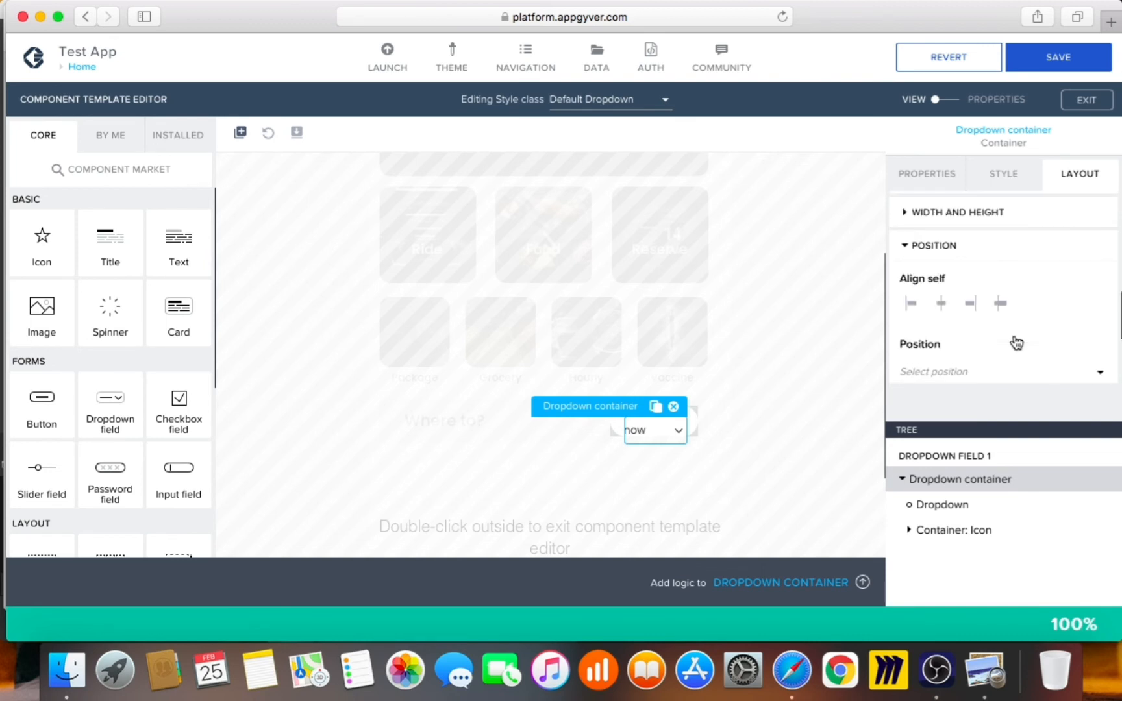
# Keep the container's bottom padding at 0px after briefly trying M (12px)
pyautogui.click(1000, 176)
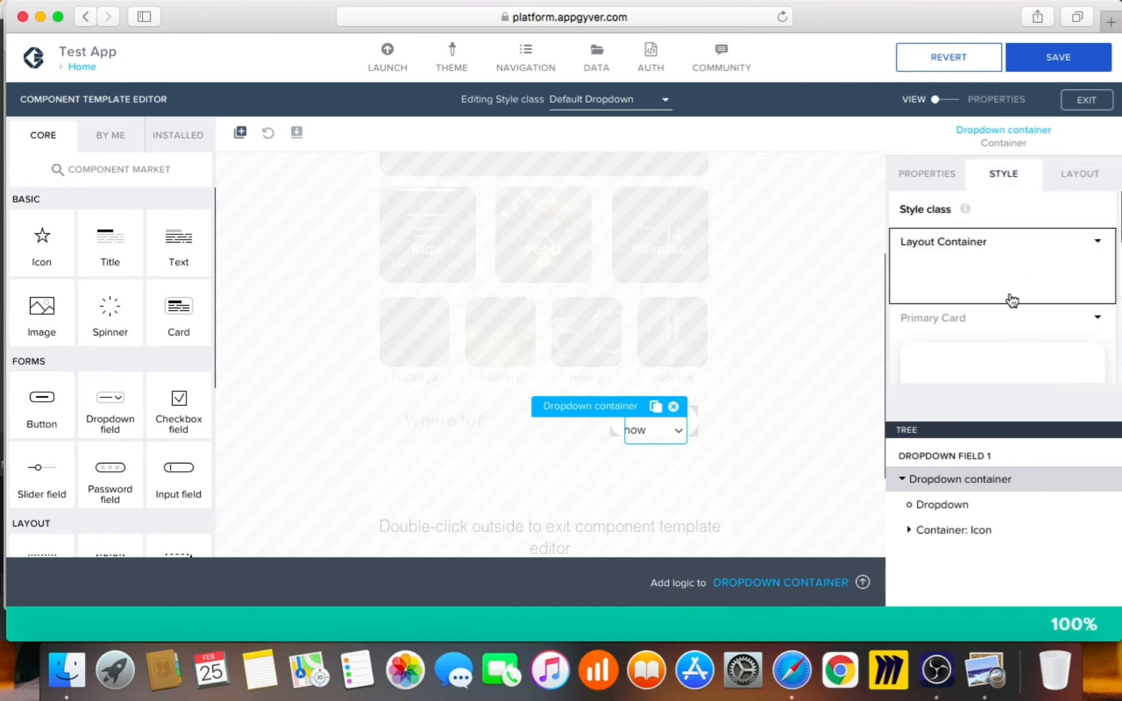
pyautogui.click(1096, 241)
pyautogui.click(1085, 265)
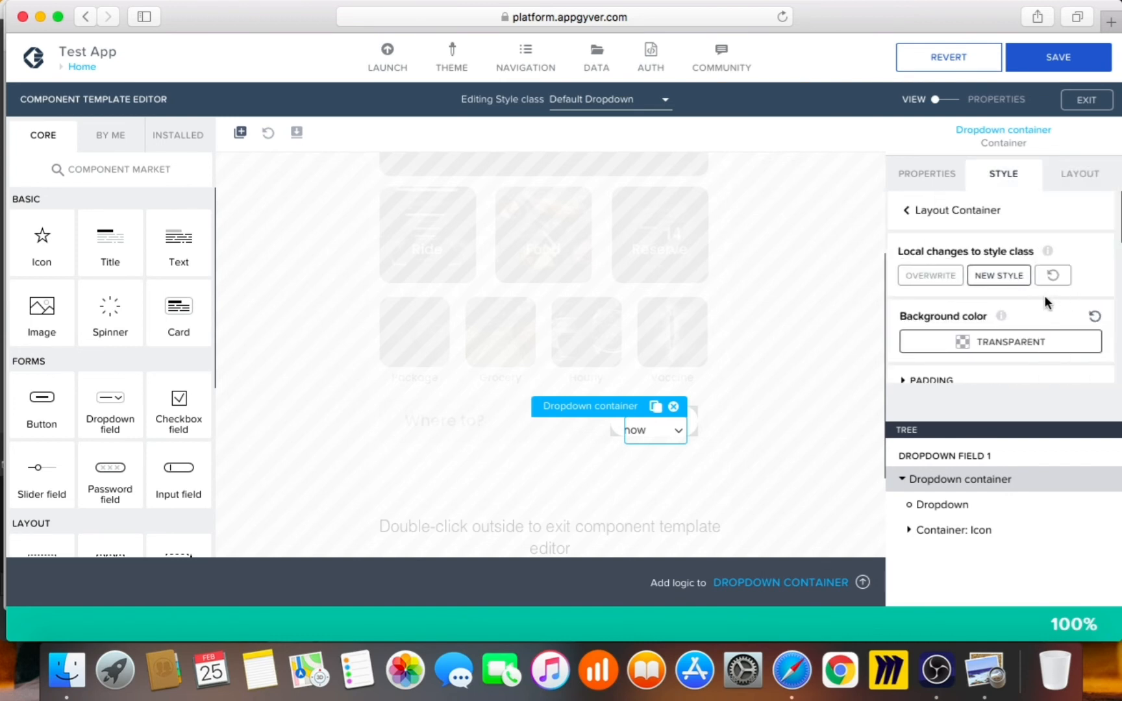
pyautogui.scroll(-1, 1044, 298)
pyautogui.click(1025, 320)
pyautogui.scroll(-1, 1034, 325)
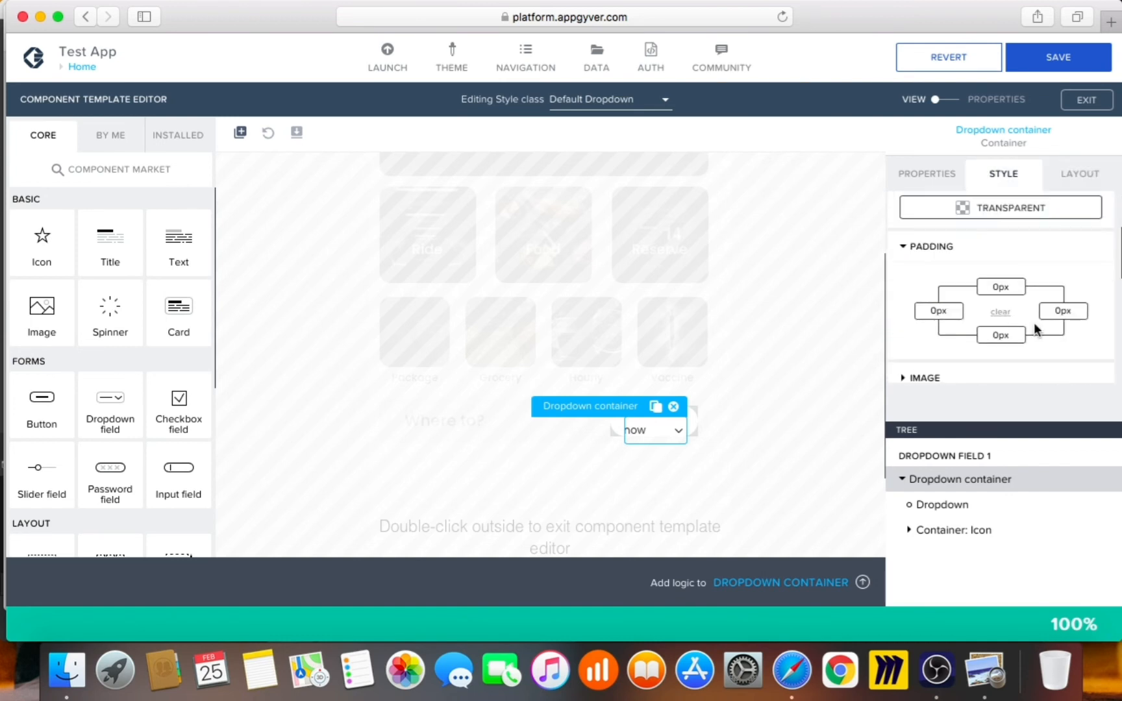
pyautogui.click(1014, 339)
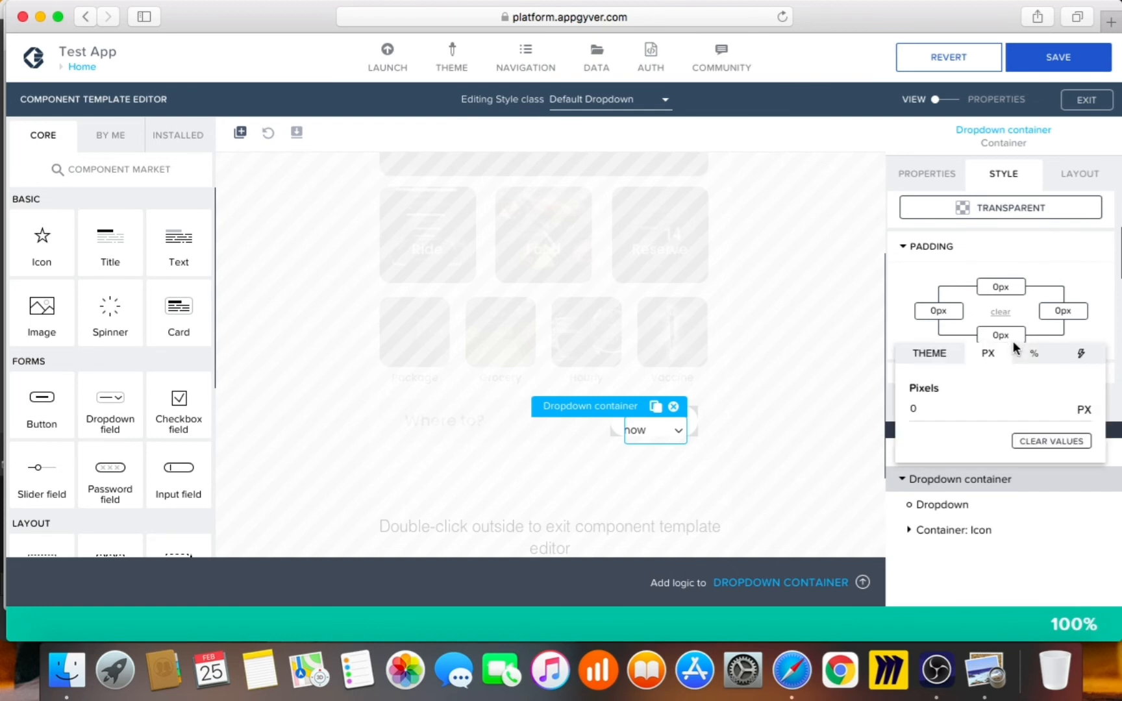
pyautogui.click(930, 353)
pyautogui.click(1008, 468)
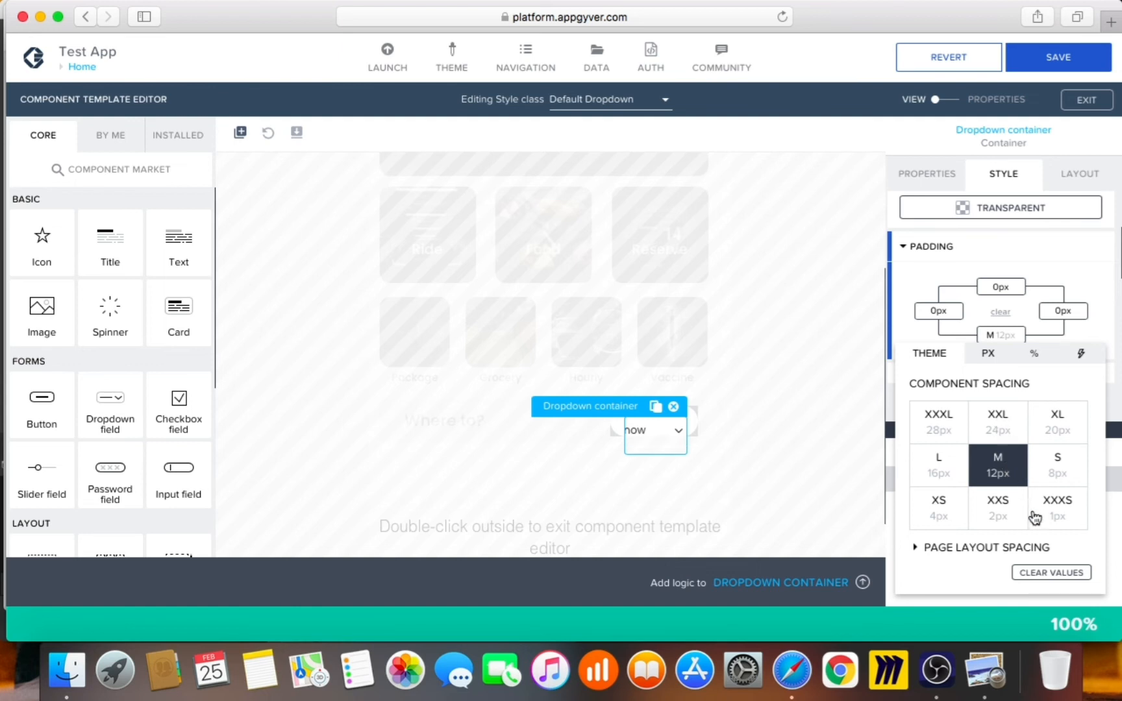
pyautogui.click(1063, 574)
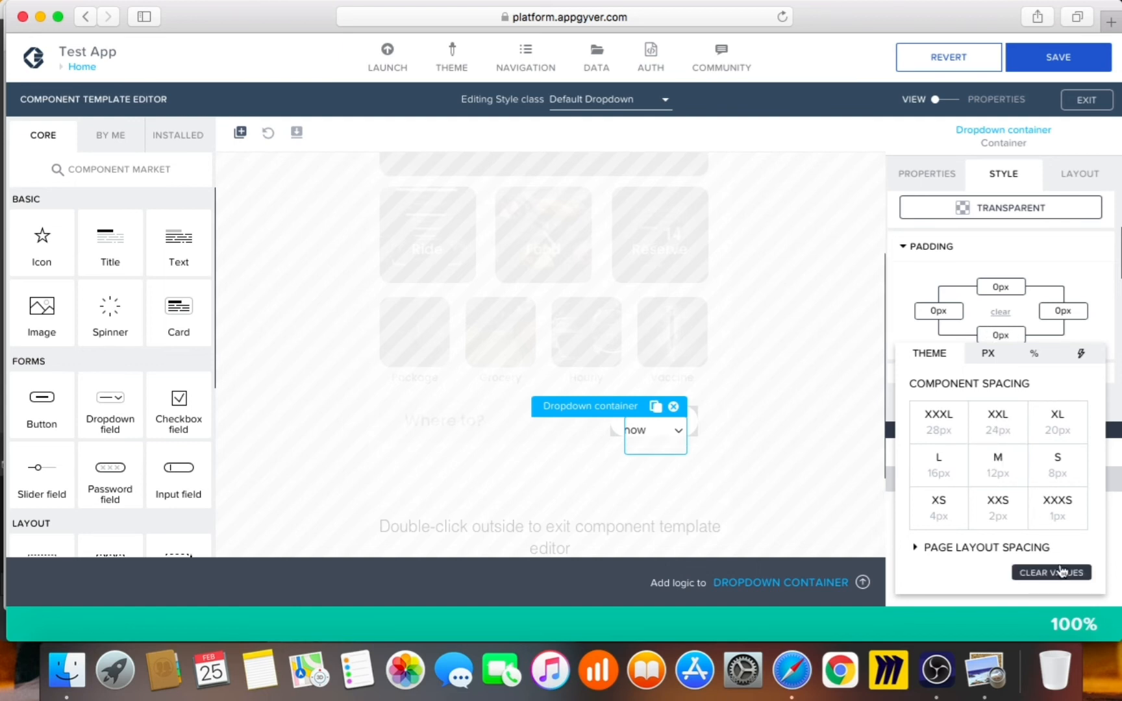
pyautogui.click(1086, 230)
# Set the Dropdown container's bottom position offset to M (12px)
pyautogui.scroll(-1, 1078, 286)
pyautogui.scroll(-5, 1081, 310)
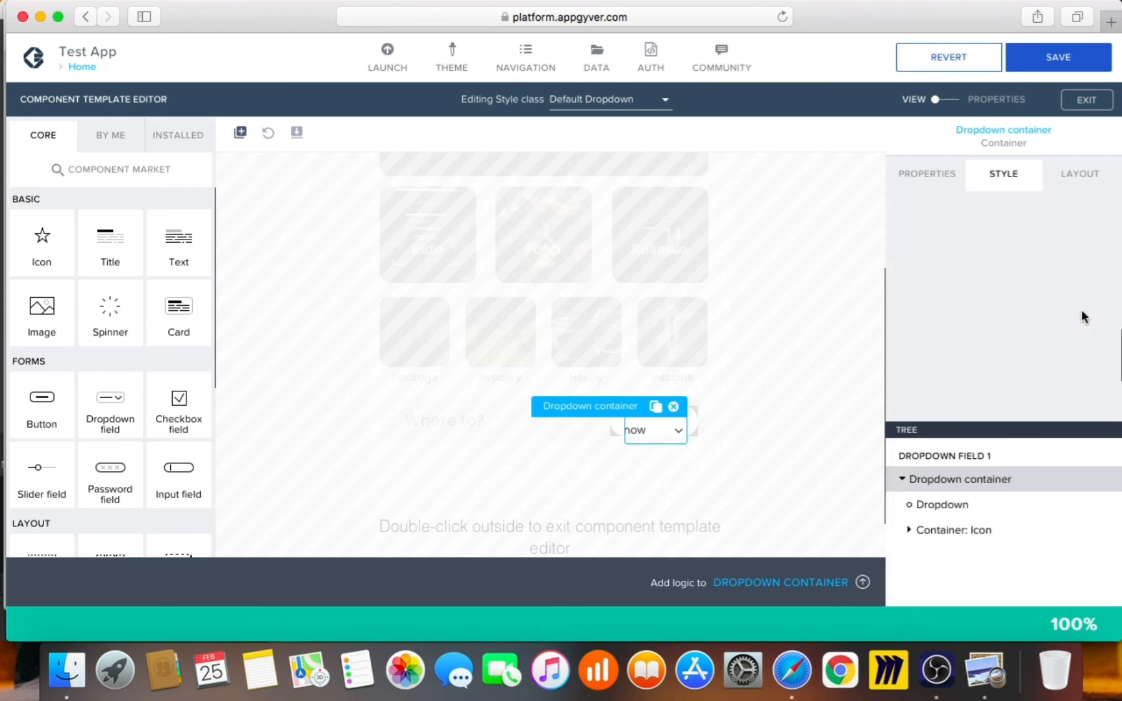
pyautogui.scroll(3, 1082, 319)
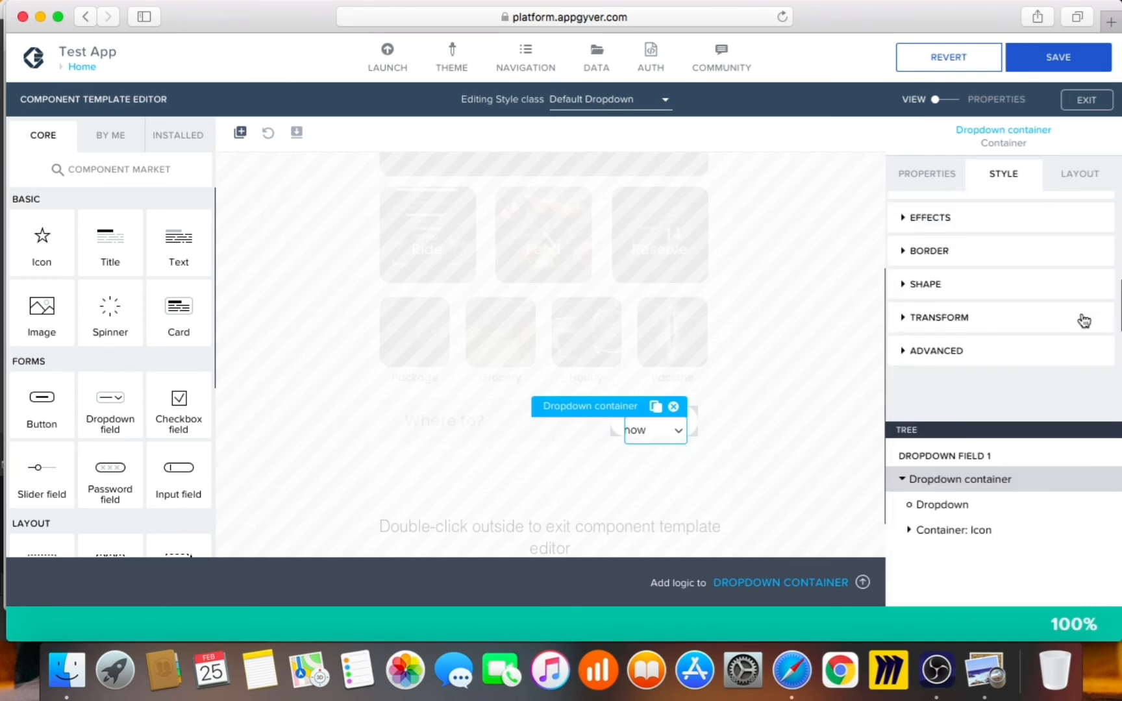
pyautogui.click(1080, 174)
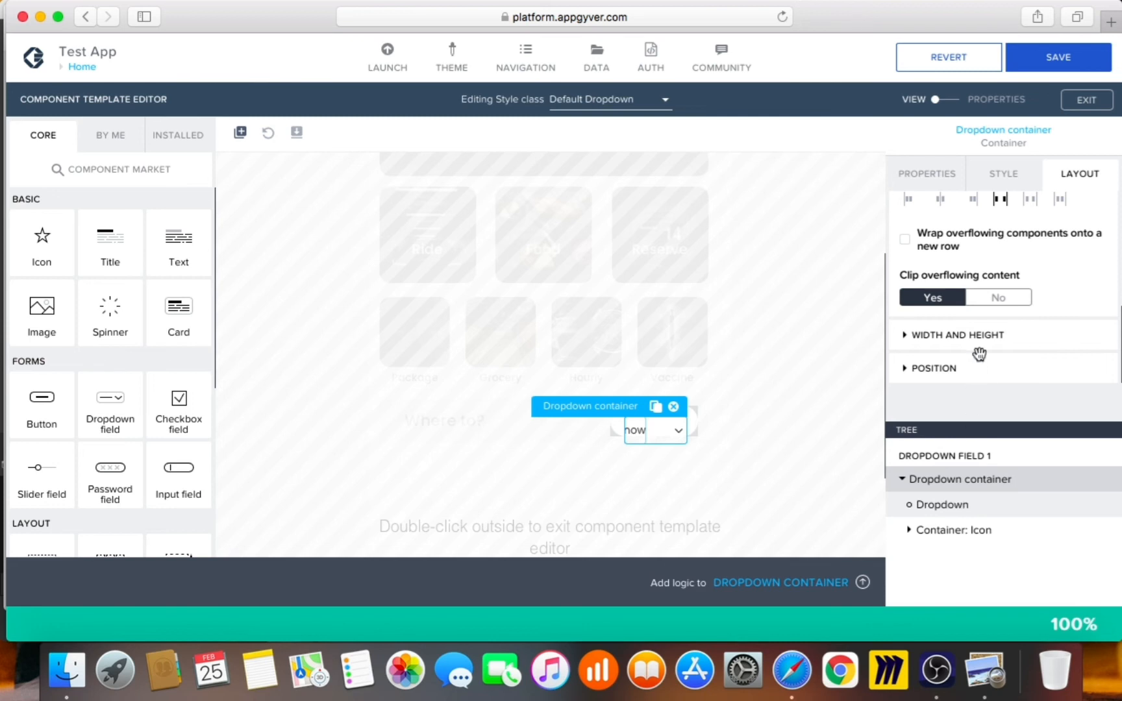
pyautogui.click(1008, 377)
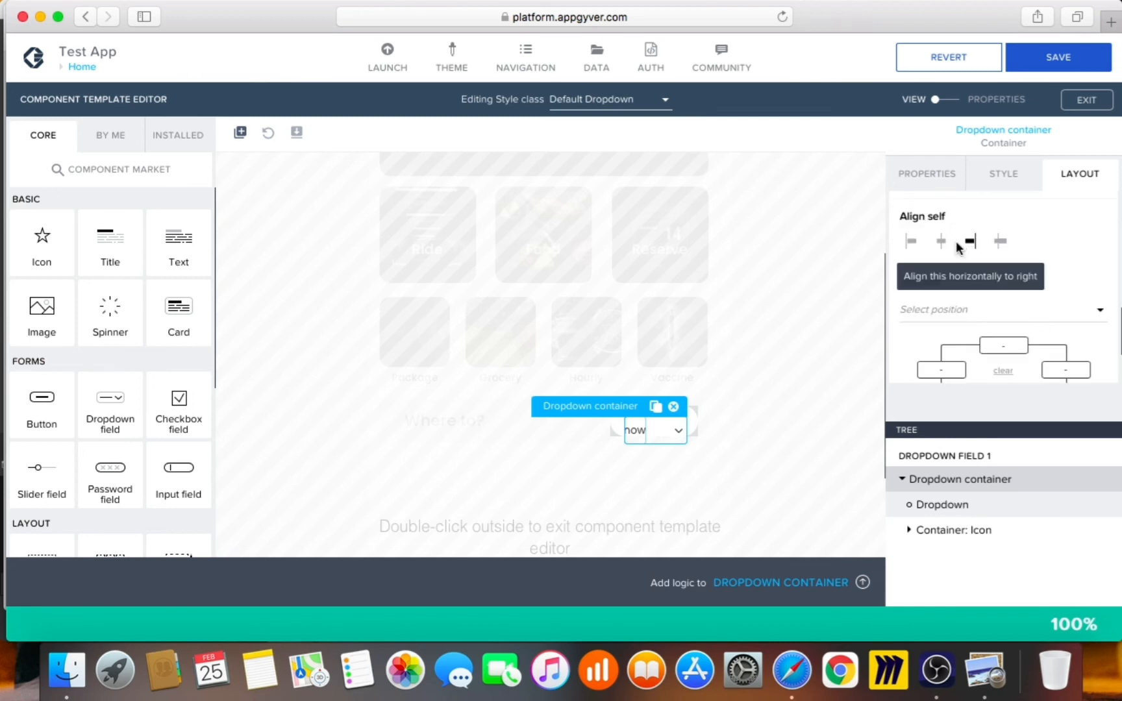
pyautogui.scroll(-1, 1009, 361)
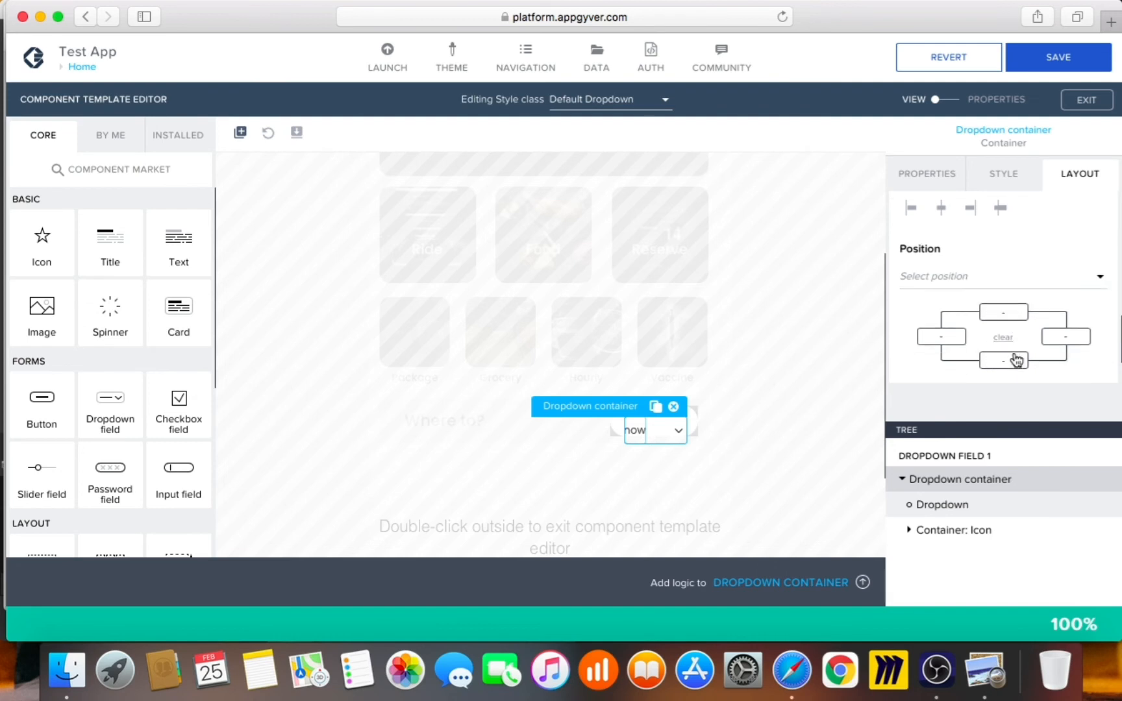
pyautogui.click(1003, 359)
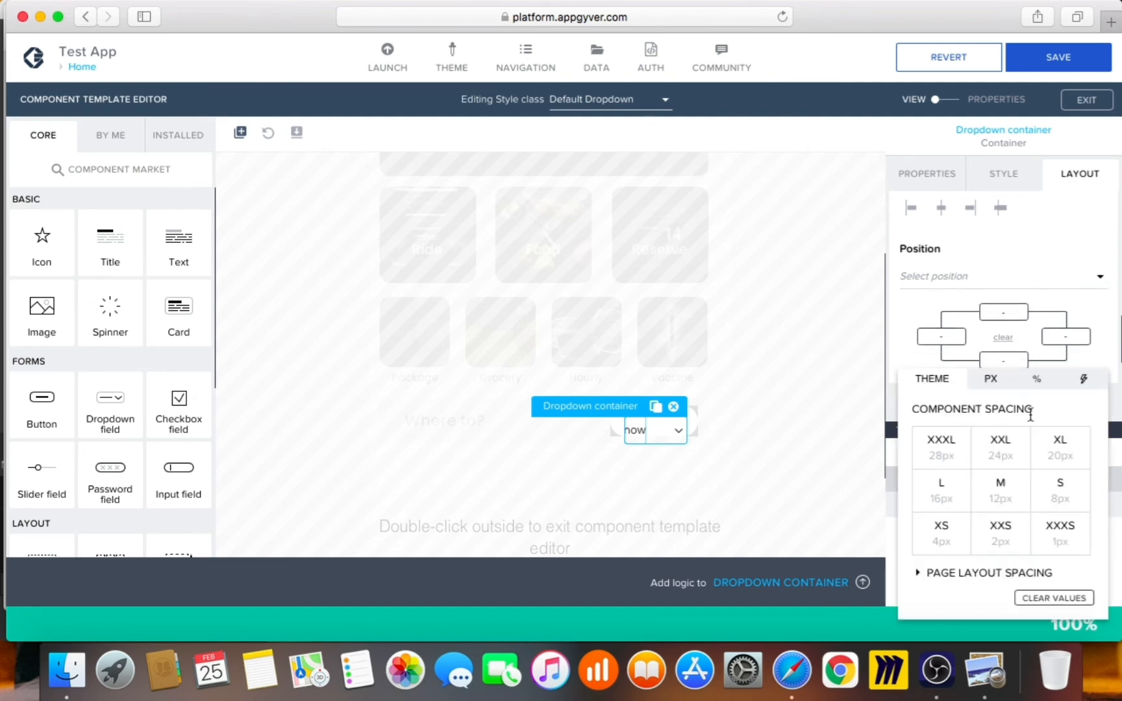
pyautogui.click(1005, 496)
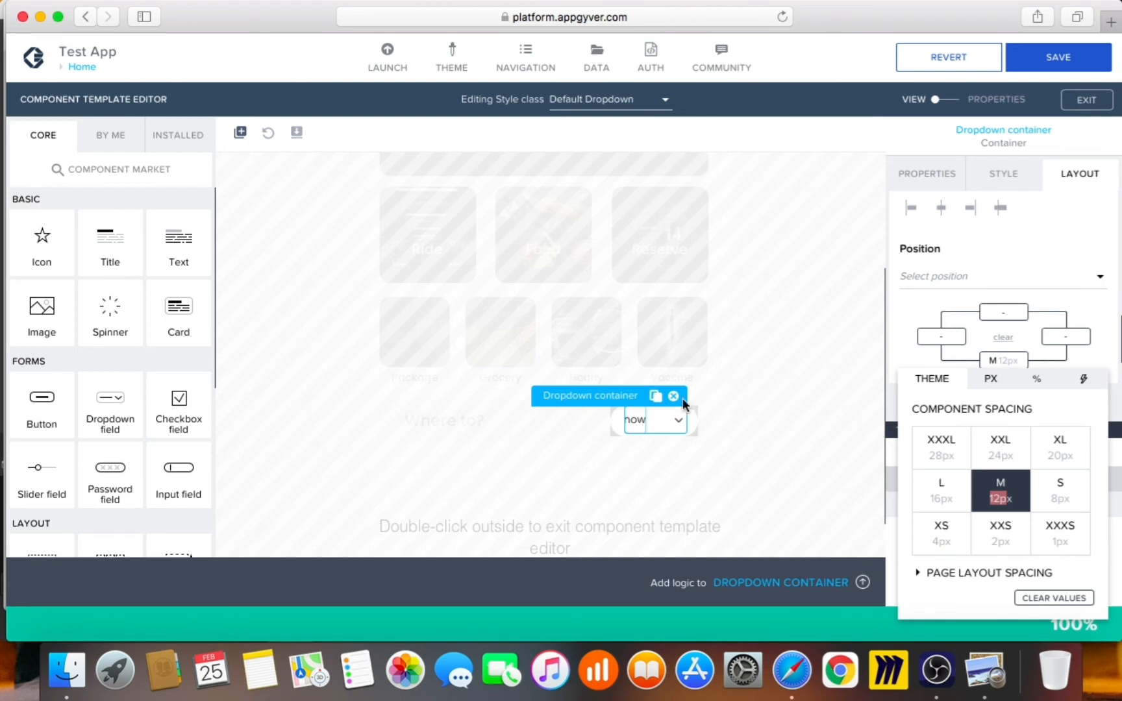
pyautogui.click(985, 668)
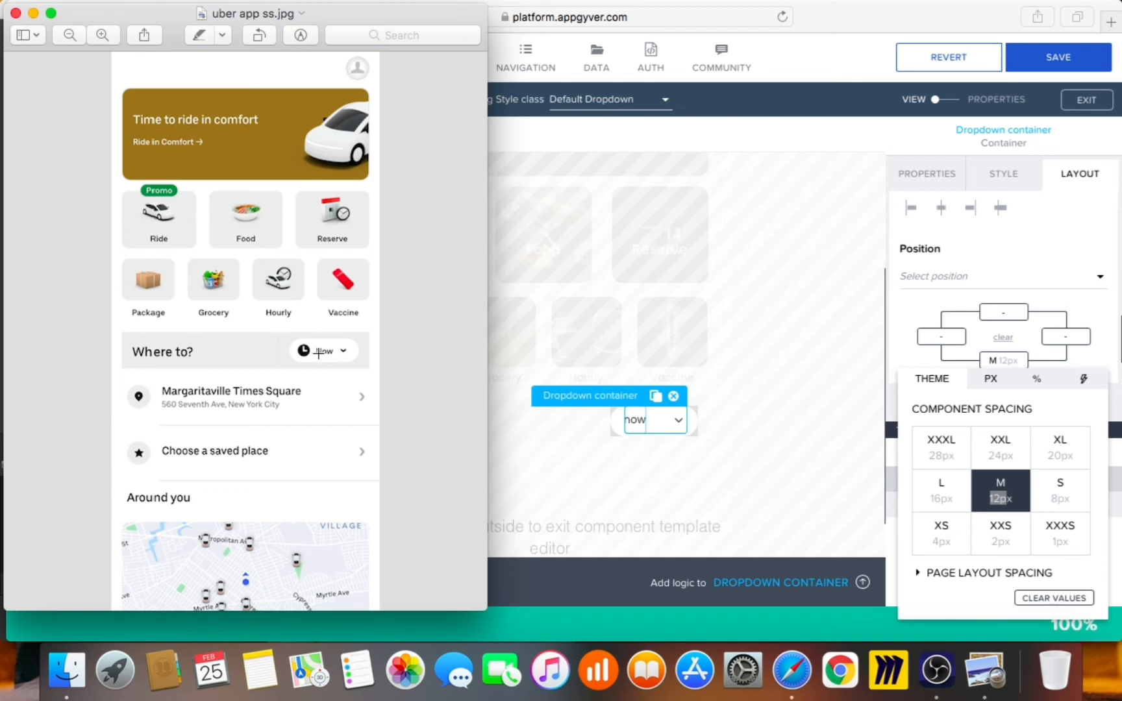
pyautogui.click(769, 350)
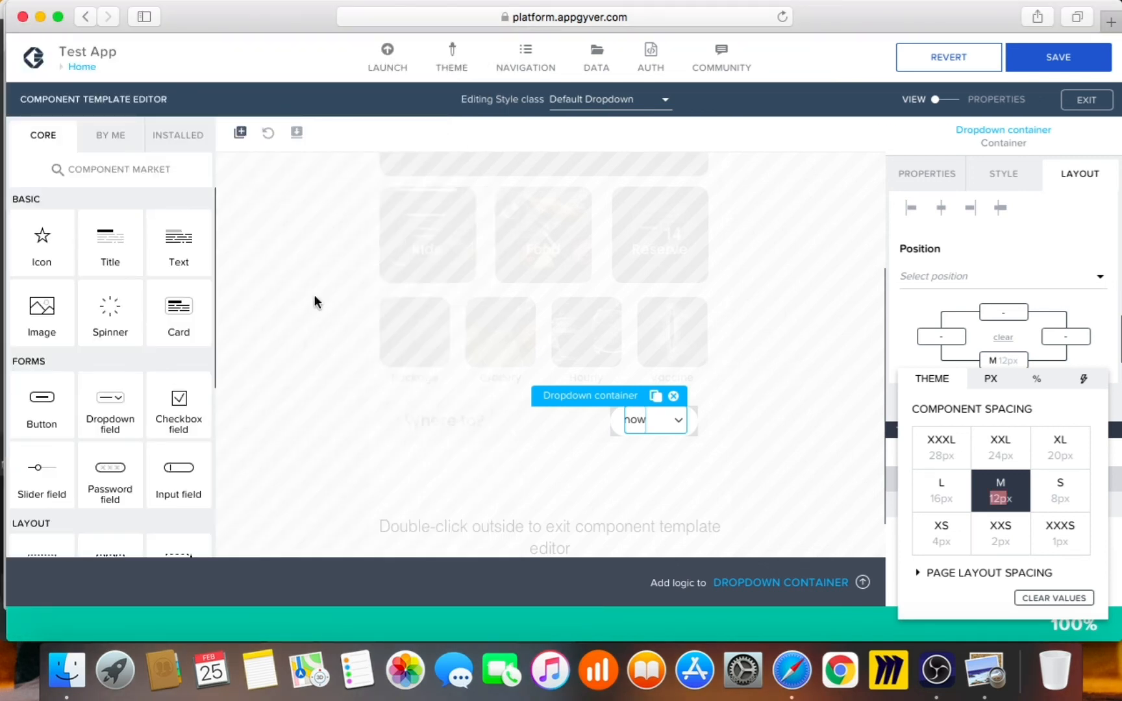
# Add a second Icon component, Icon 2, inside the Dropdown container
pyautogui.moveTo(28, 243); pyautogui.dragTo(20, 292)
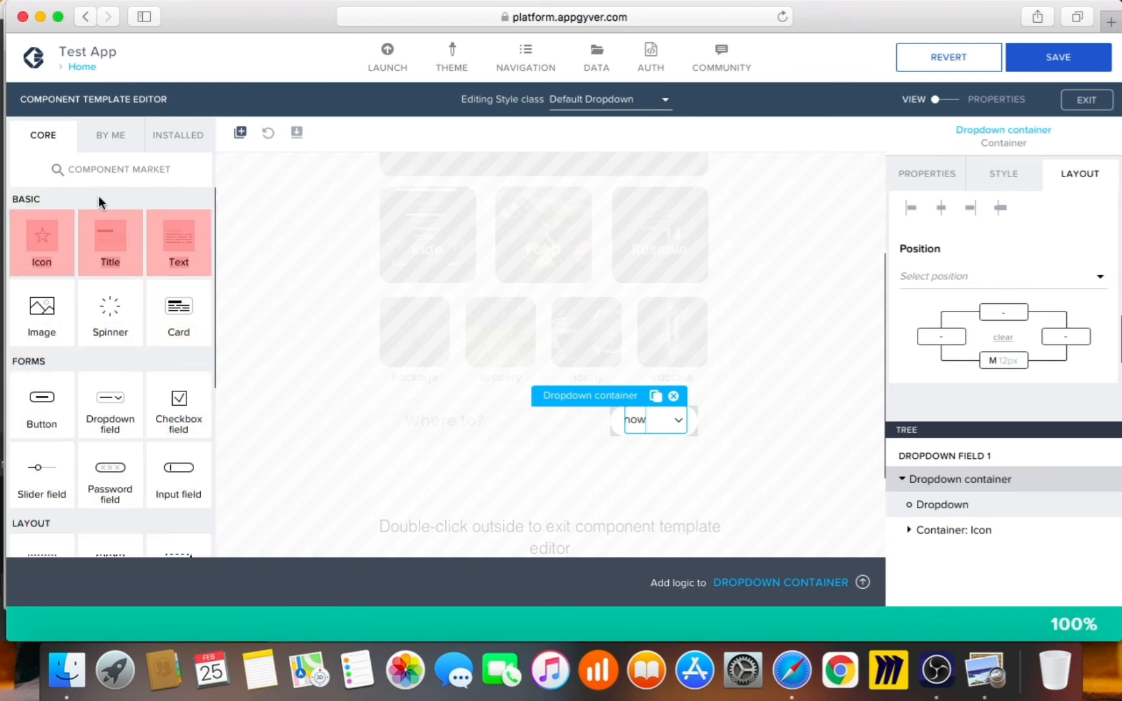
pyautogui.moveTo(34, 243); pyautogui.dragTo(604, 428)
pyautogui.moveTo(830, 479); pyautogui.dragTo(952, 489)
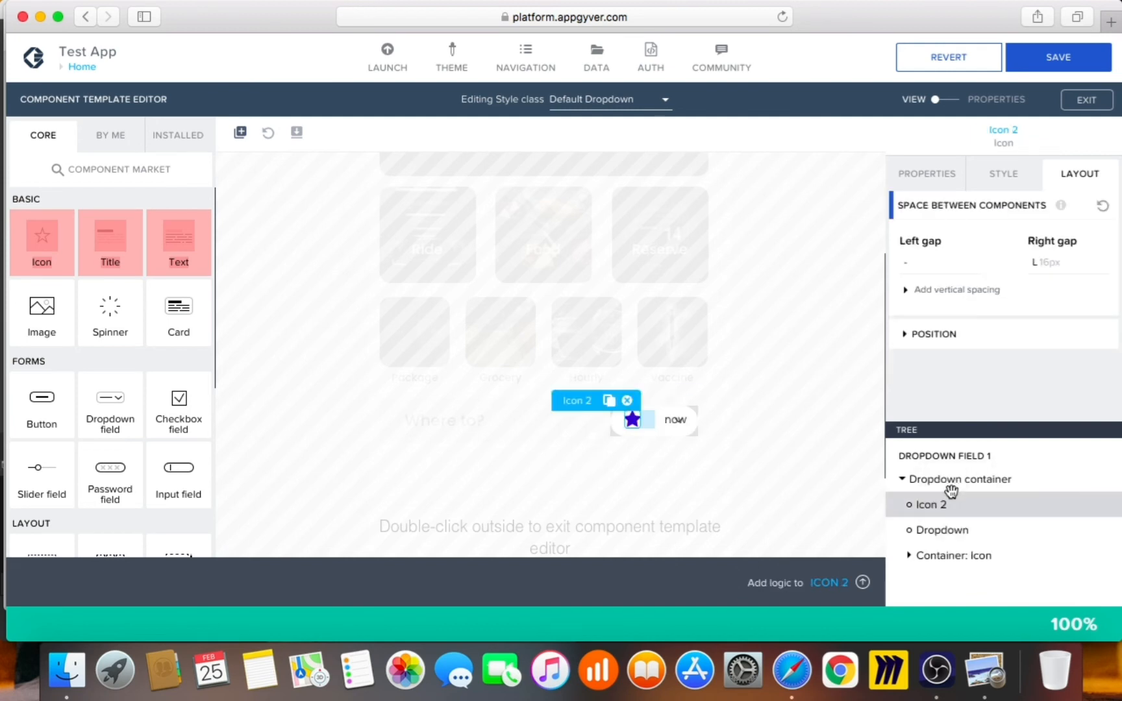
pyautogui.click(939, 174)
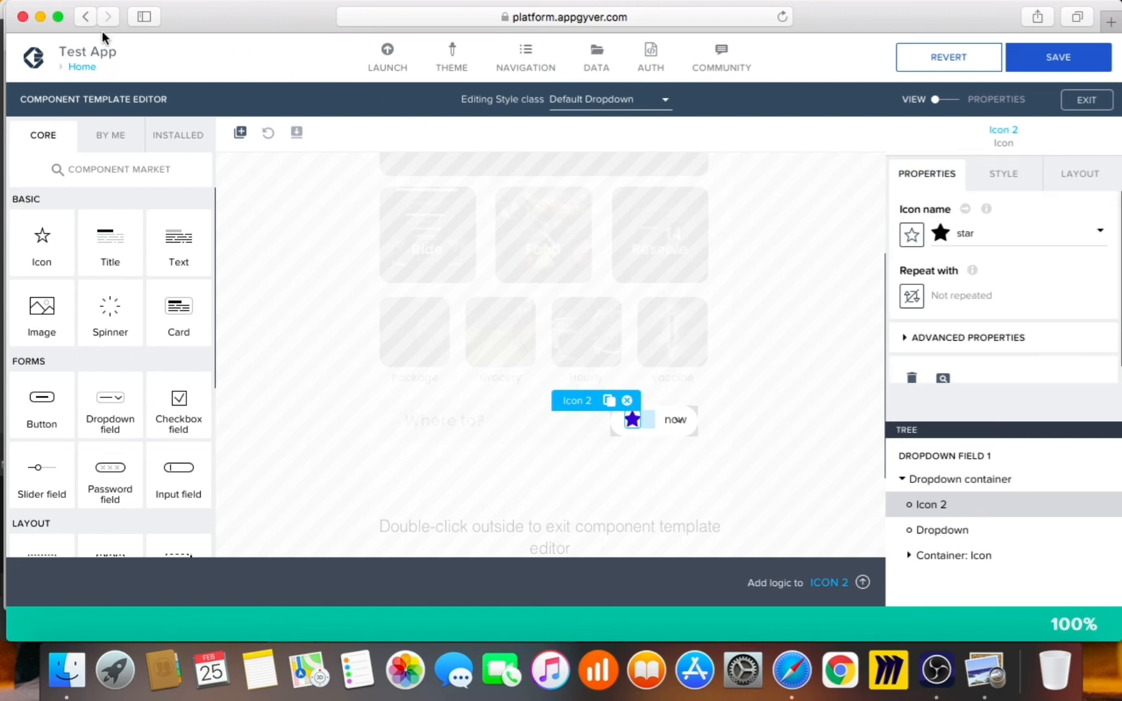
# Search the icon set for 'cloc' and set Icon 2 to the clock-o icon
pyautogui.click(984, 672)
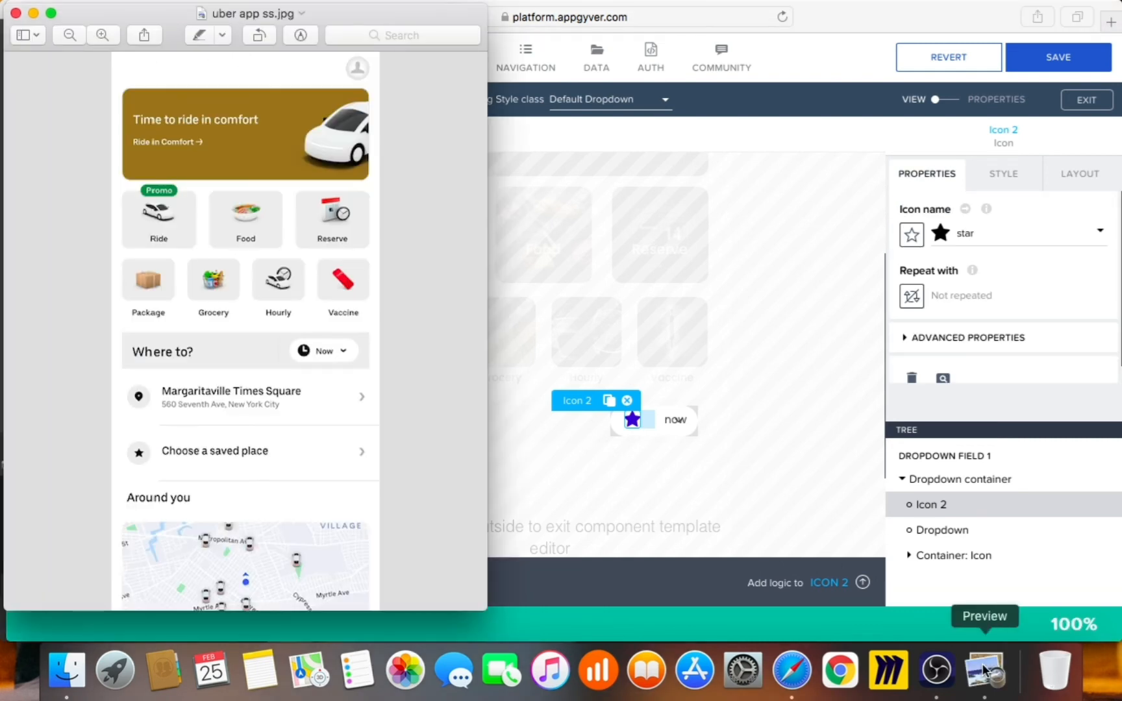
pyautogui.click(766, 484)
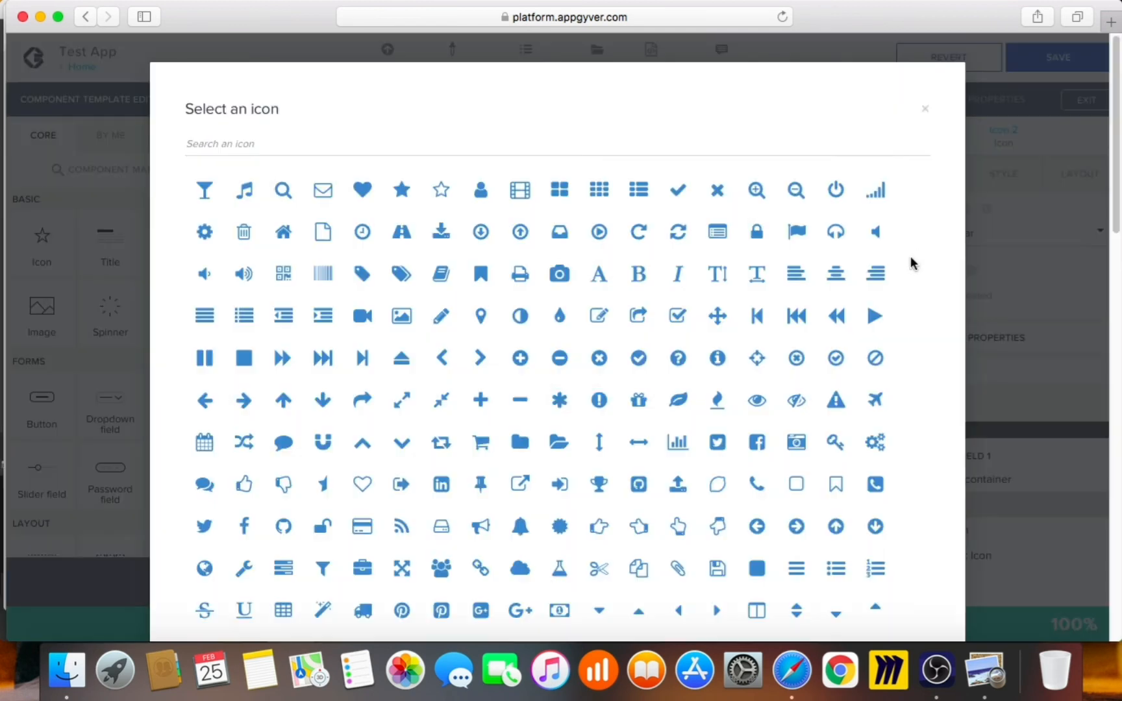
pyautogui.click(911, 253)
pyautogui.click(455, 146)
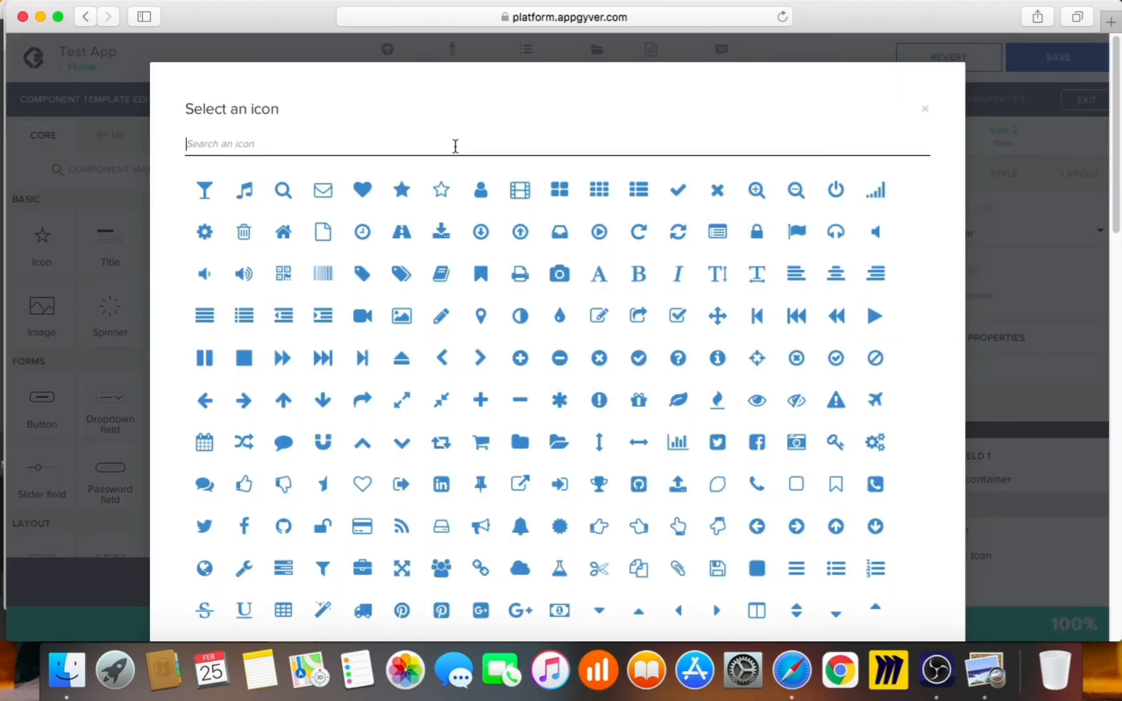
pyautogui.write('time')
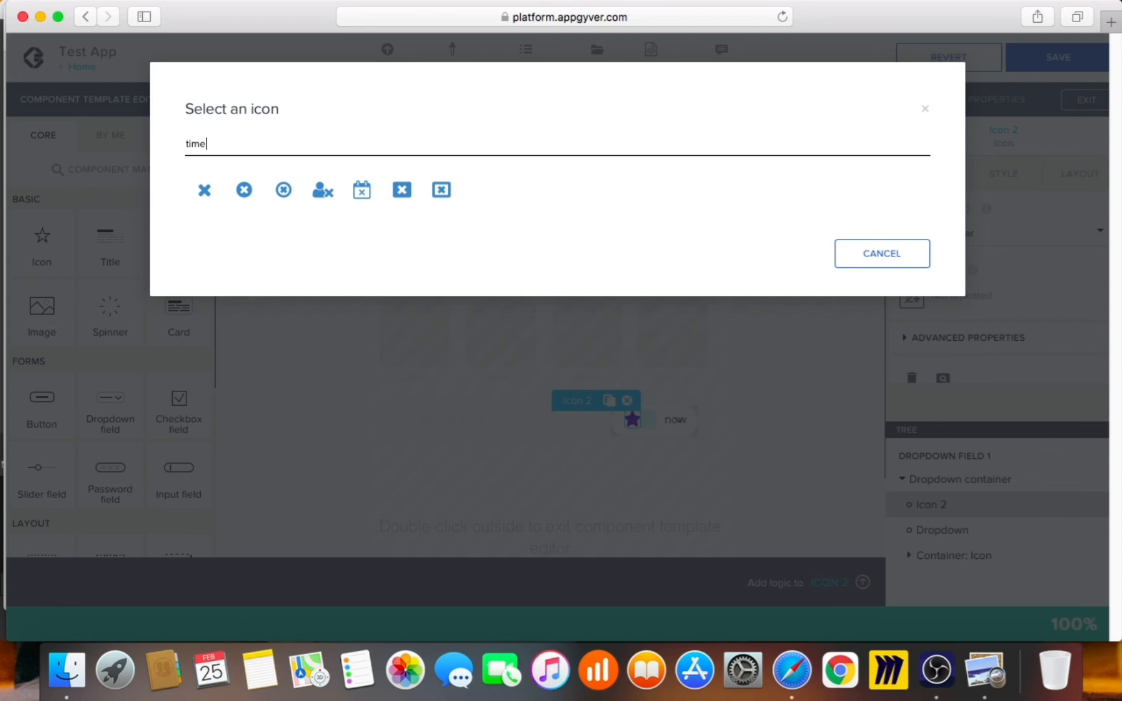
pyautogui.press('BackSpace')
pyautogui.press('BackSpace')
pyautogui.press('BackSpace')
pyautogui.press('BackSpace')
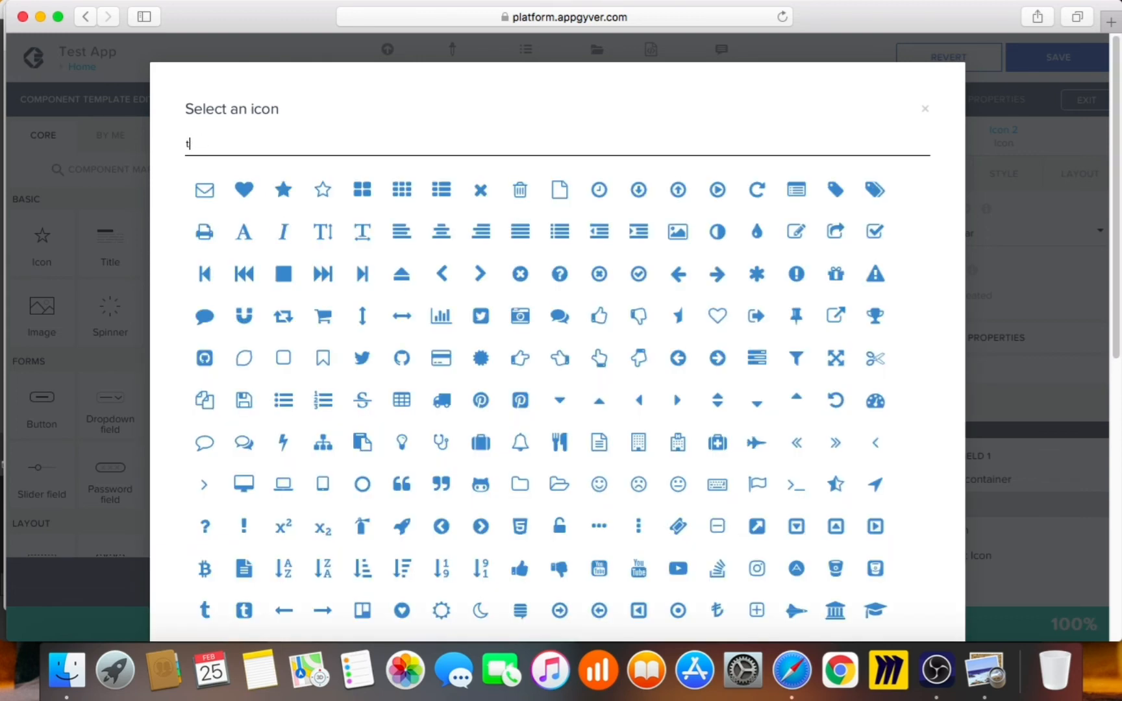
pyautogui.write('cloc')
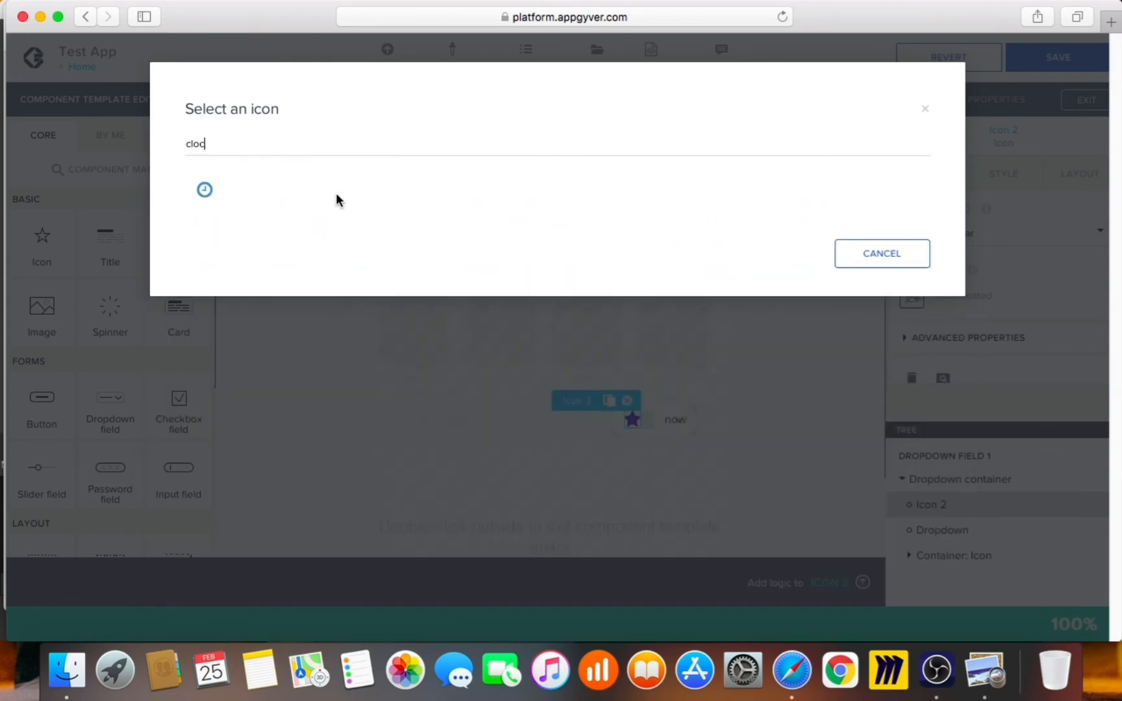
pyautogui.click(207, 191)
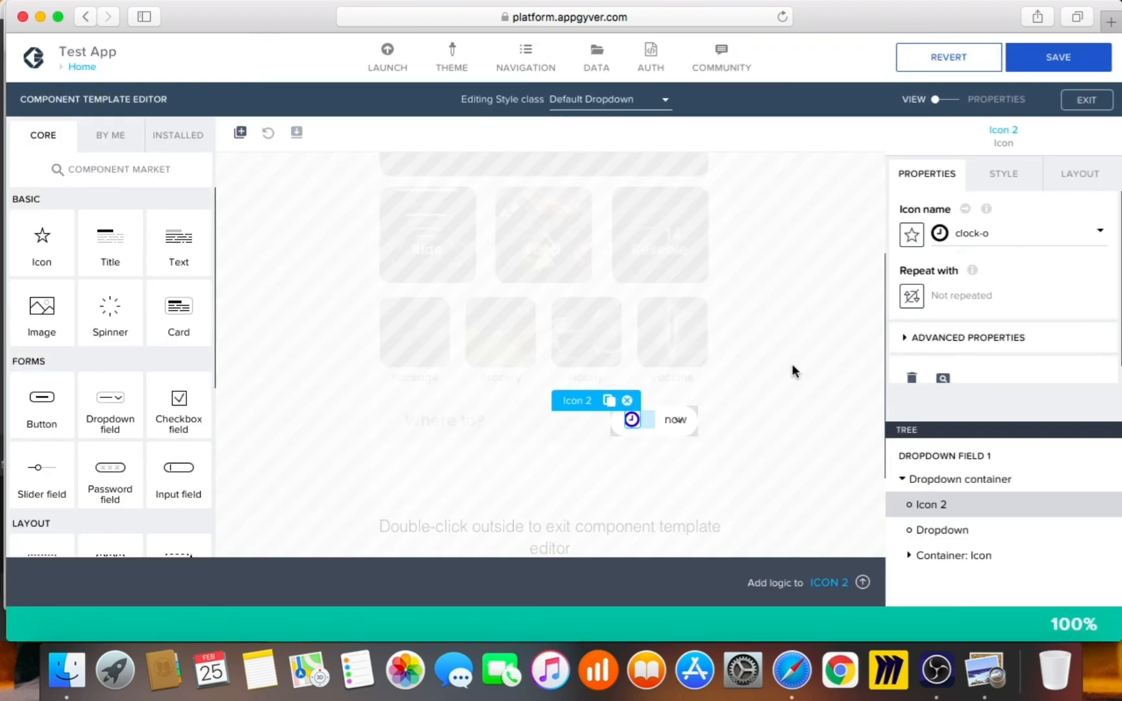
# Change the Primary icon style colour to Neutral high contrast, then save the app
pyautogui.click(1003, 173)
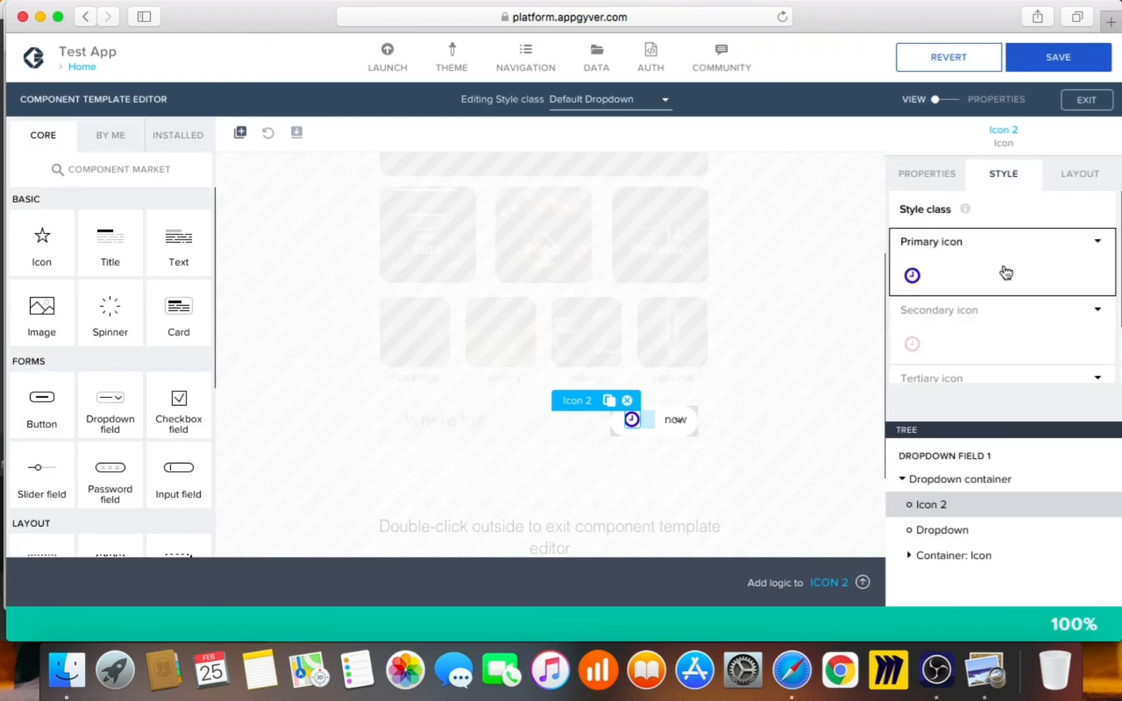
pyautogui.click(1097, 243)
pyautogui.click(1050, 265)
pyautogui.click(987, 341)
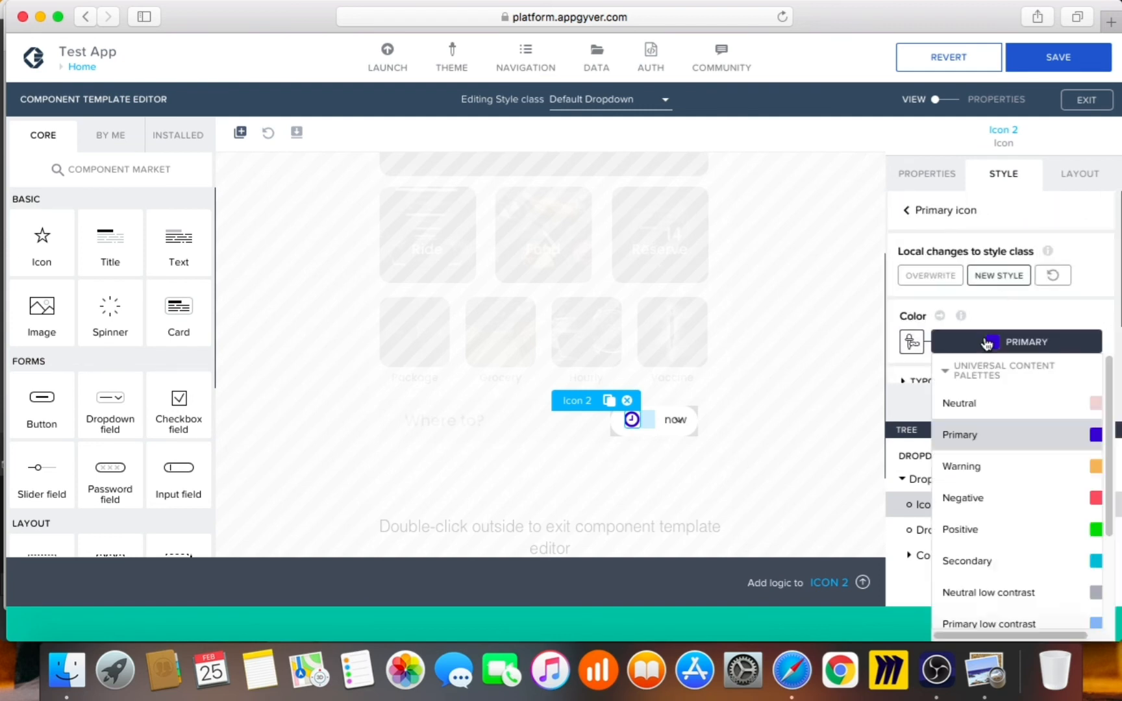
pyautogui.scroll(-3, 994, 513)
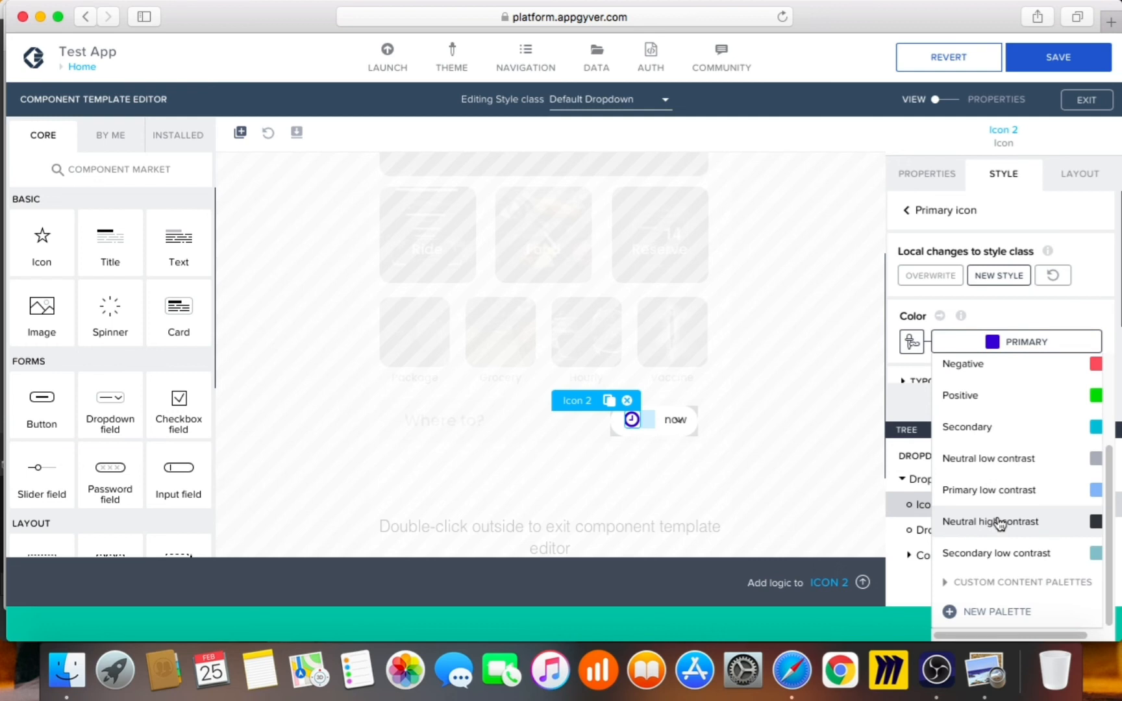
pyautogui.click(998, 521)
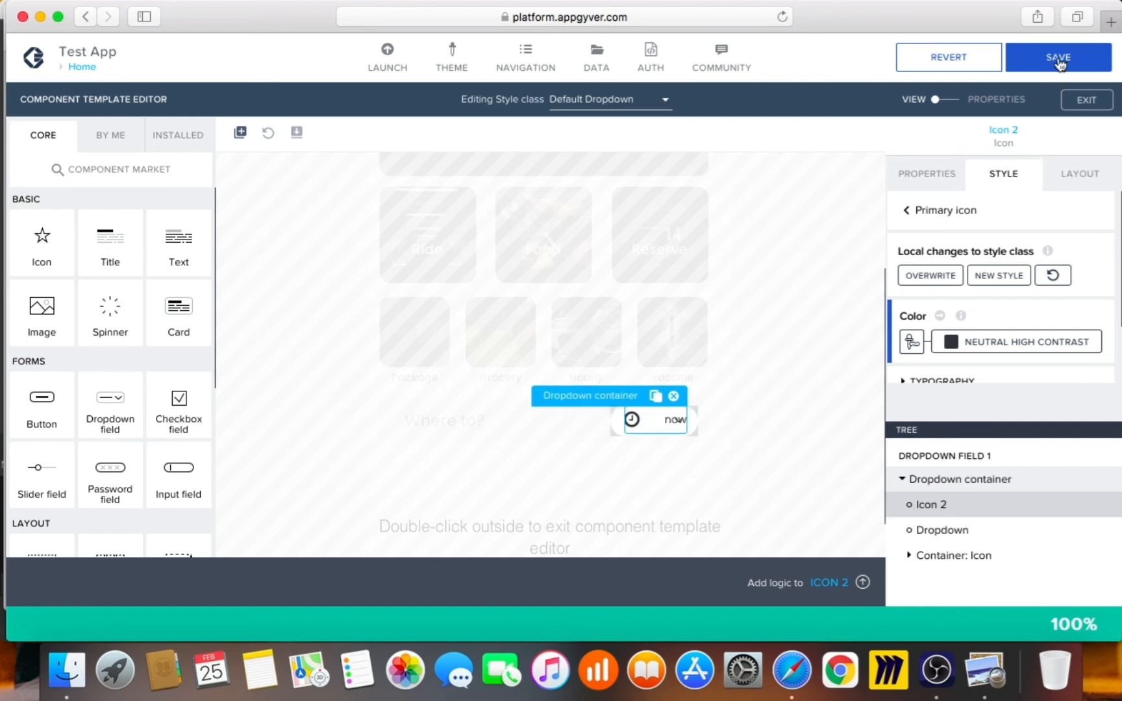
pyautogui.click(797, 313)
pyautogui.press('super+s')
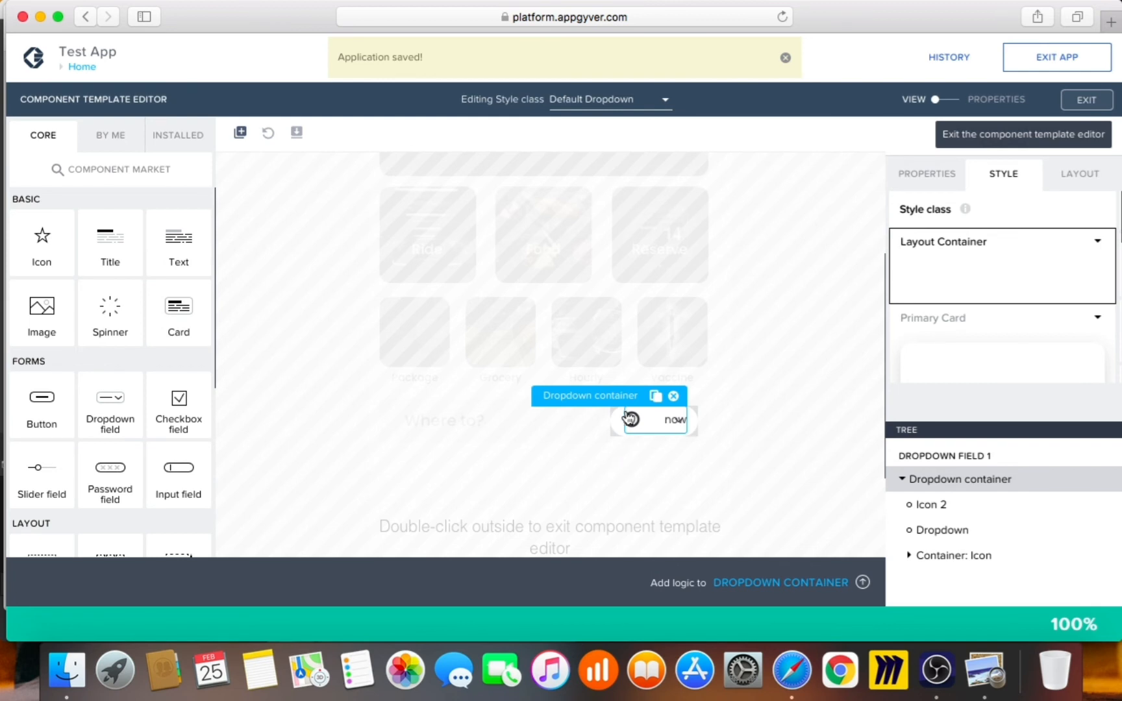
# Leave the template editor and change Dropdown field 1's width from 100 to 120 px
pyautogui.doubleClick(675, 422)
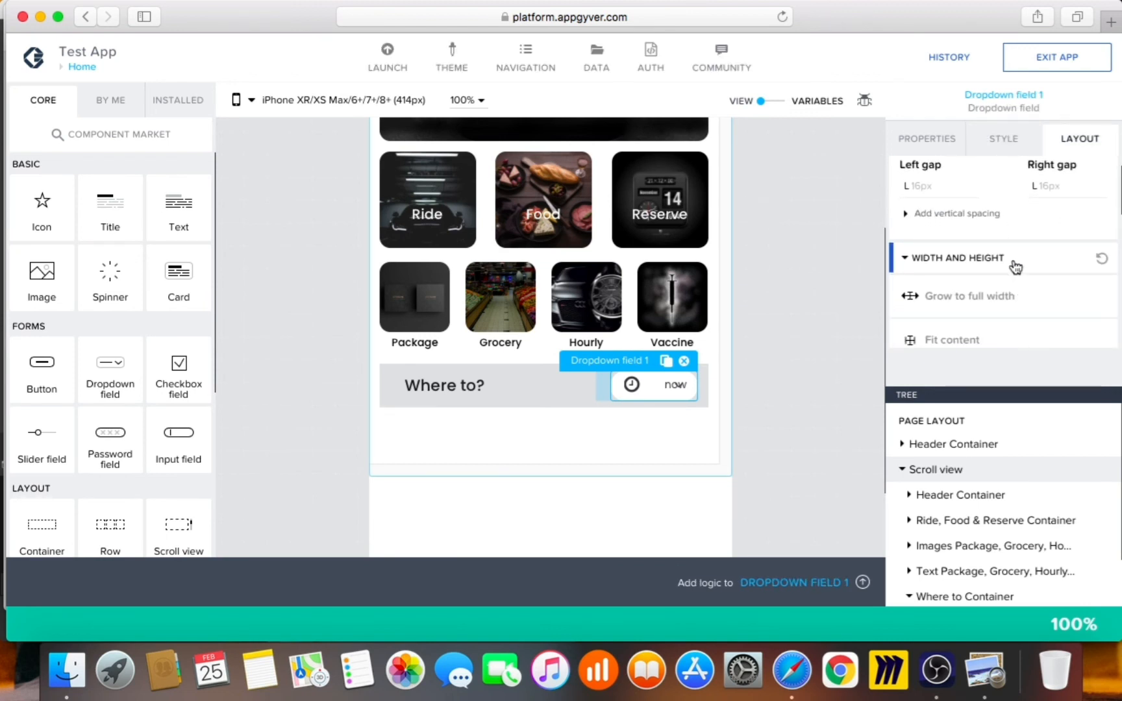
pyautogui.scroll(-5, 1015, 267)
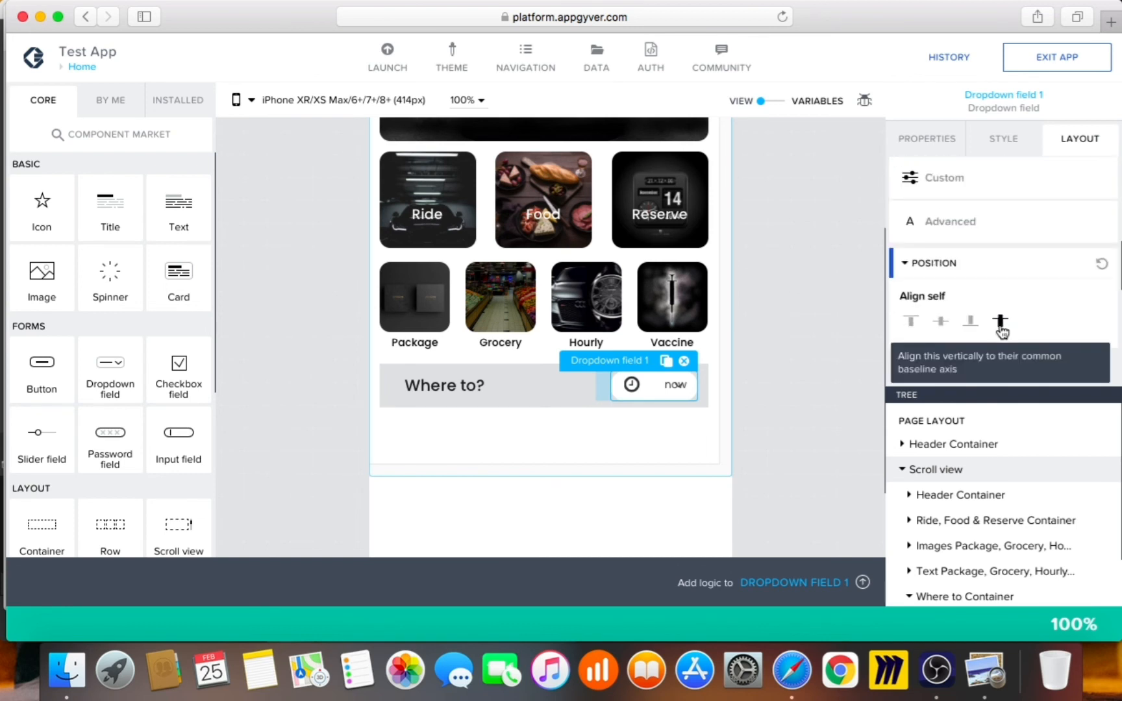
pyautogui.scroll(1, 999, 325)
pyautogui.click(941, 187)
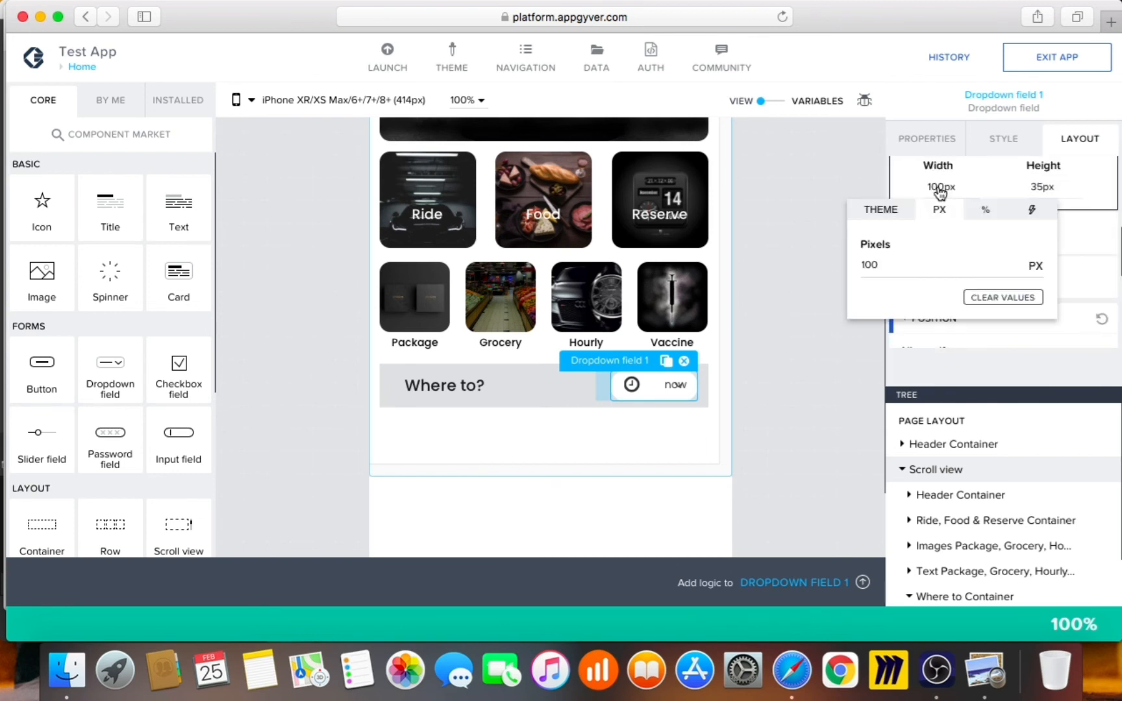
pyautogui.moveTo(880, 266); pyautogui.dragTo(858, 262)
pyautogui.write('120')
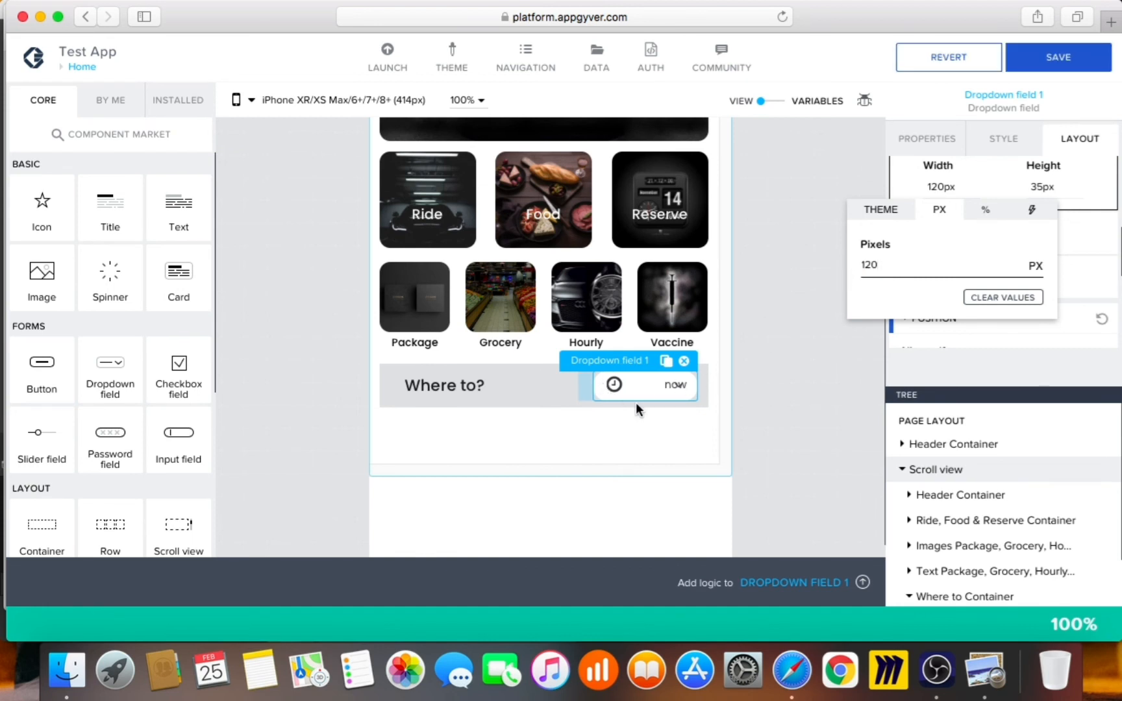
pyautogui.click(860, 430)
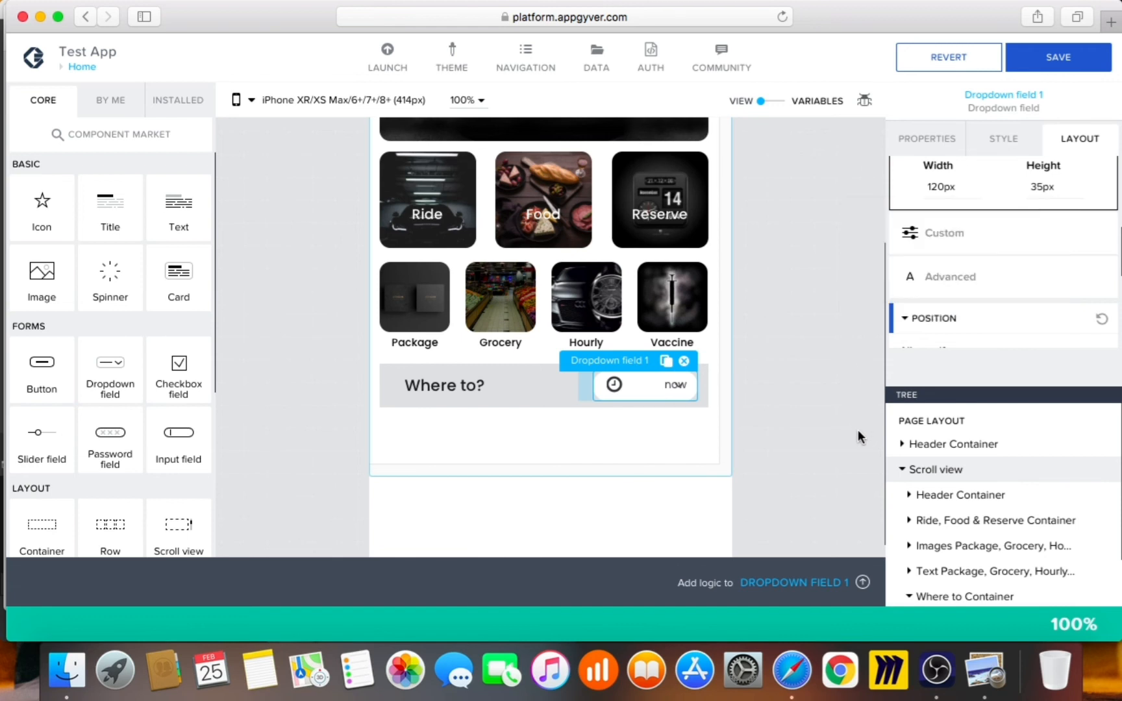
# Edit the Default Dropdown style to use S (8px) left and right padding
pyautogui.click(1003, 142)
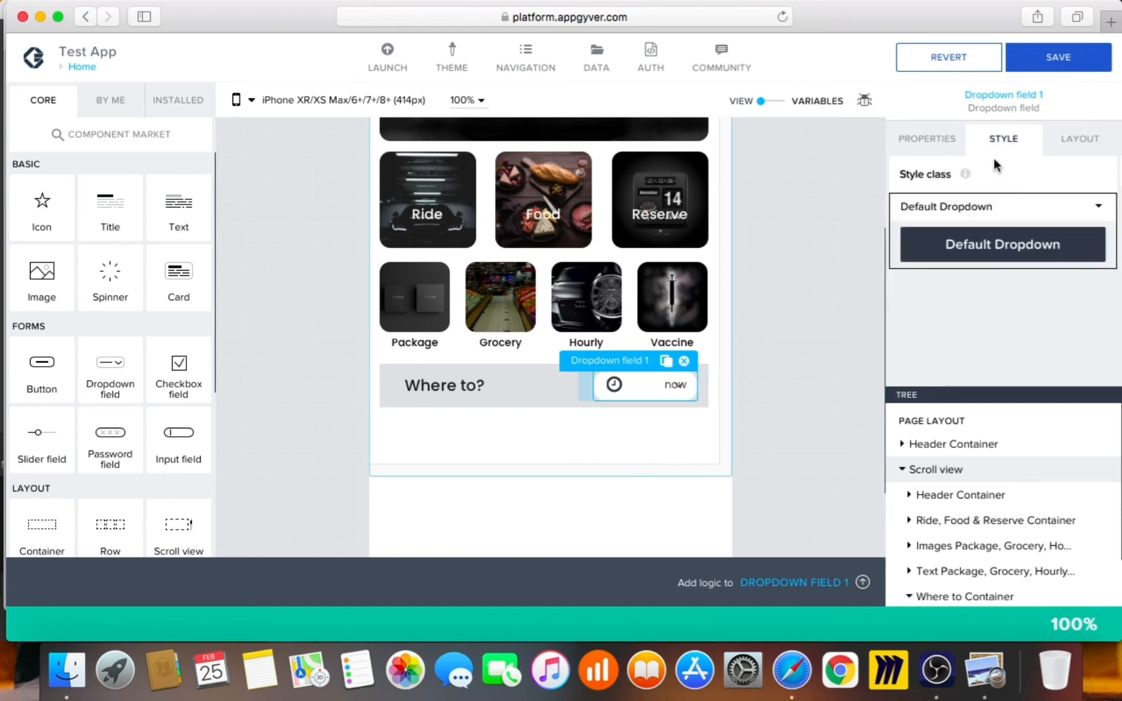
pyautogui.click(1095, 206)
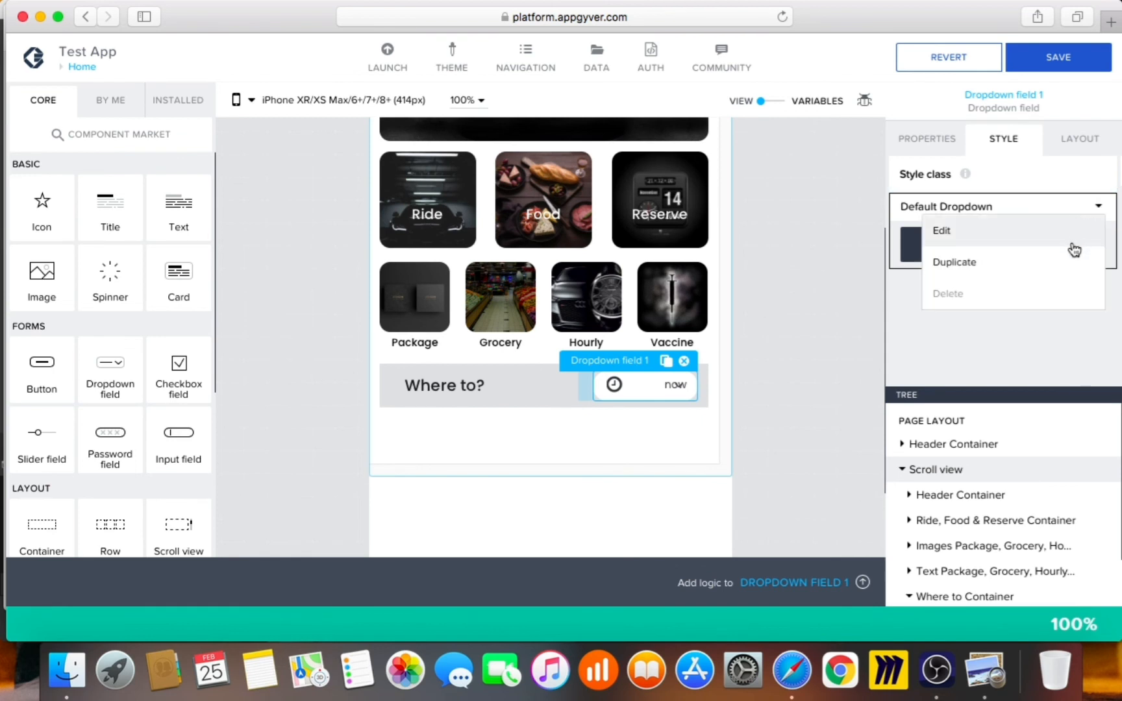
pyautogui.click(1042, 273)
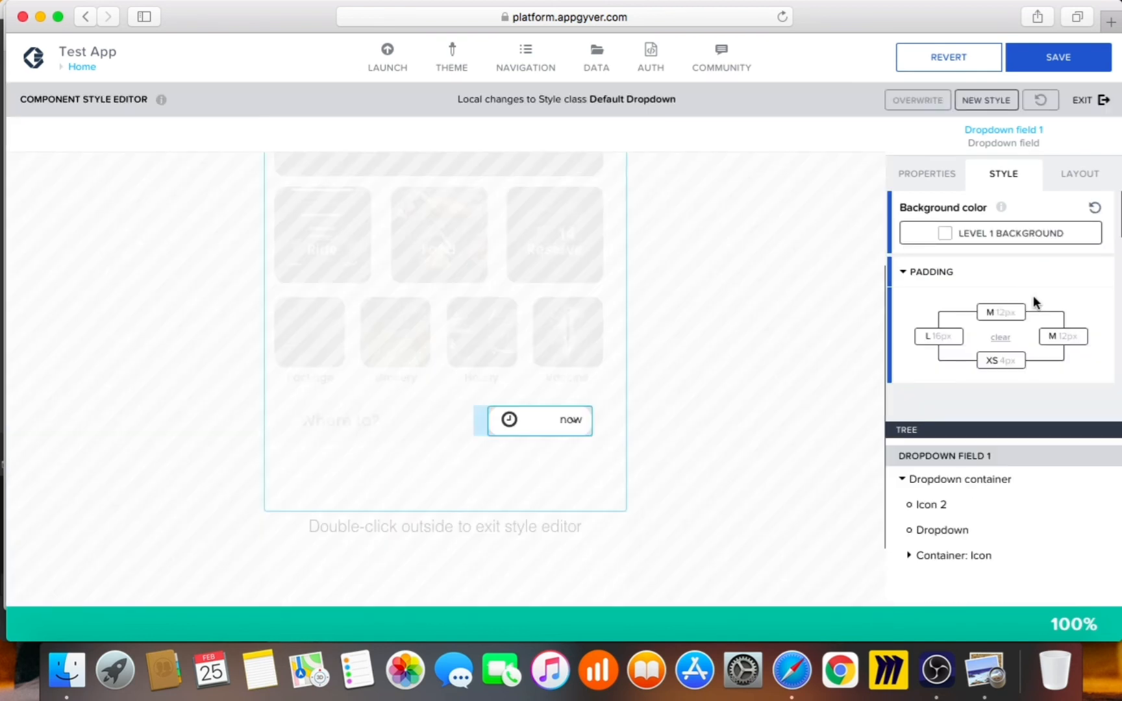
pyautogui.click(945, 342)
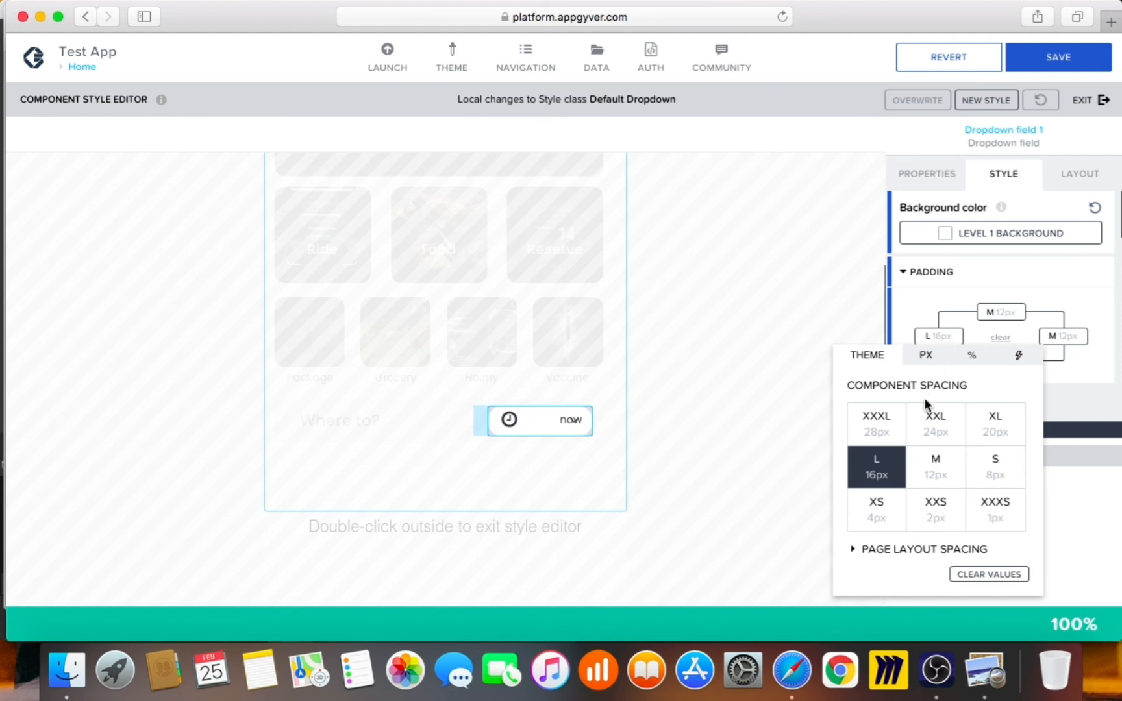
pyautogui.click(881, 516)
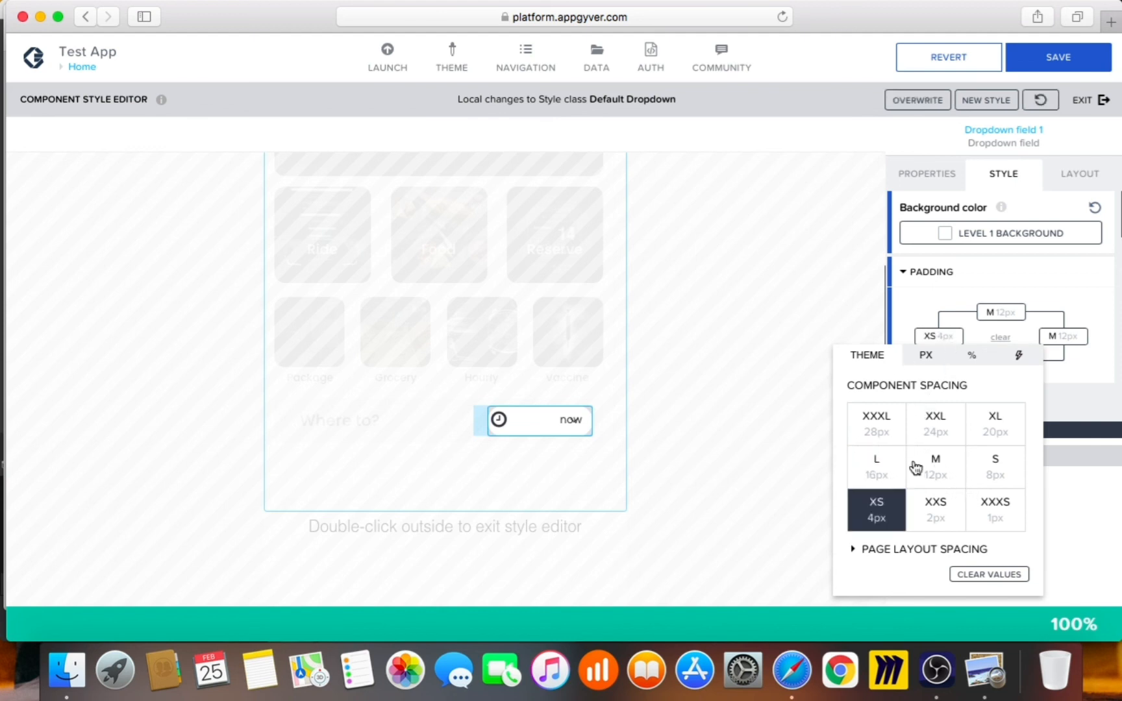
pyautogui.click(1003, 476)
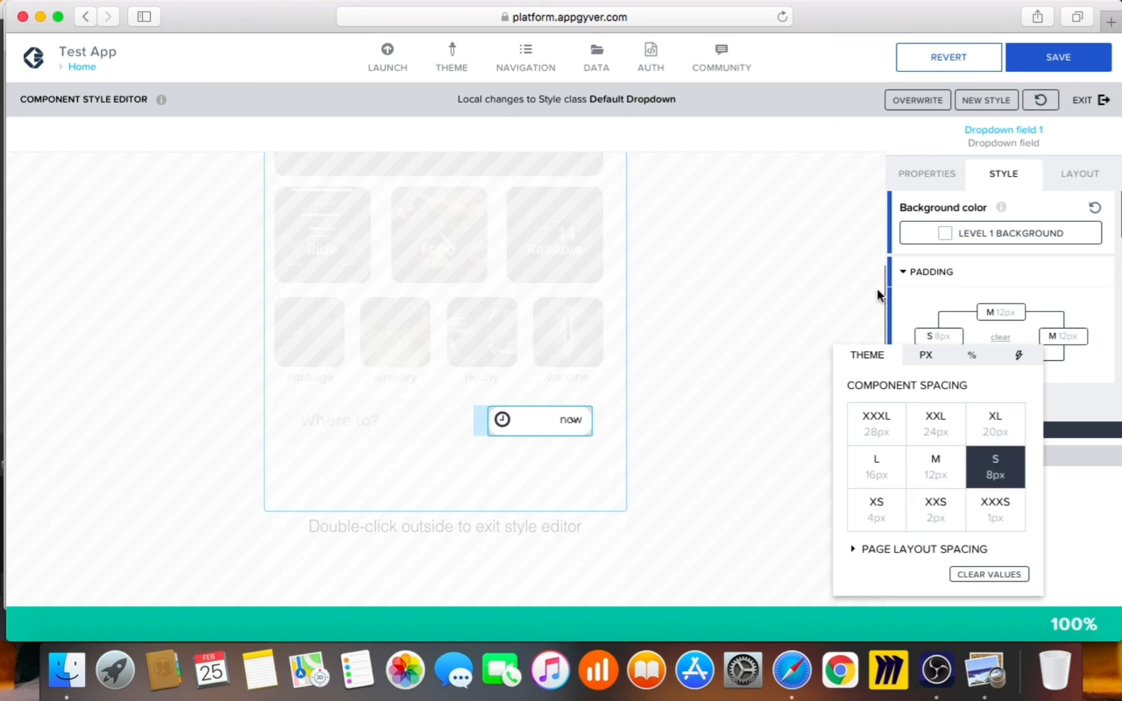
pyautogui.click(866, 296)
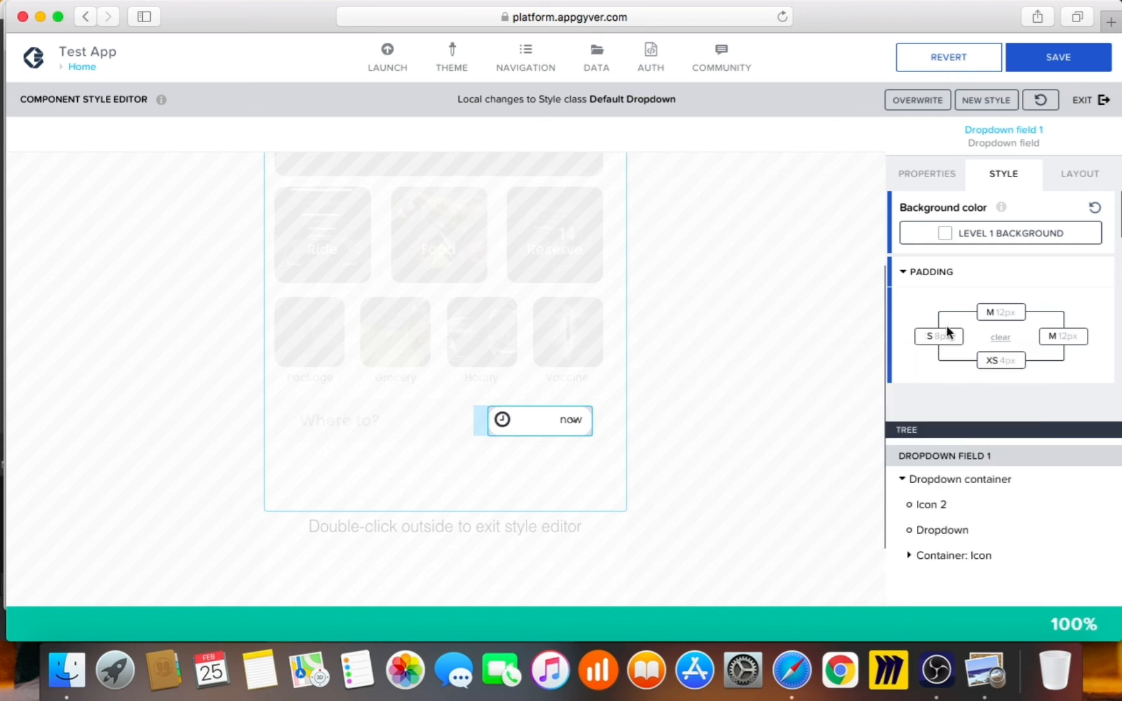
pyautogui.click(1061, 342)
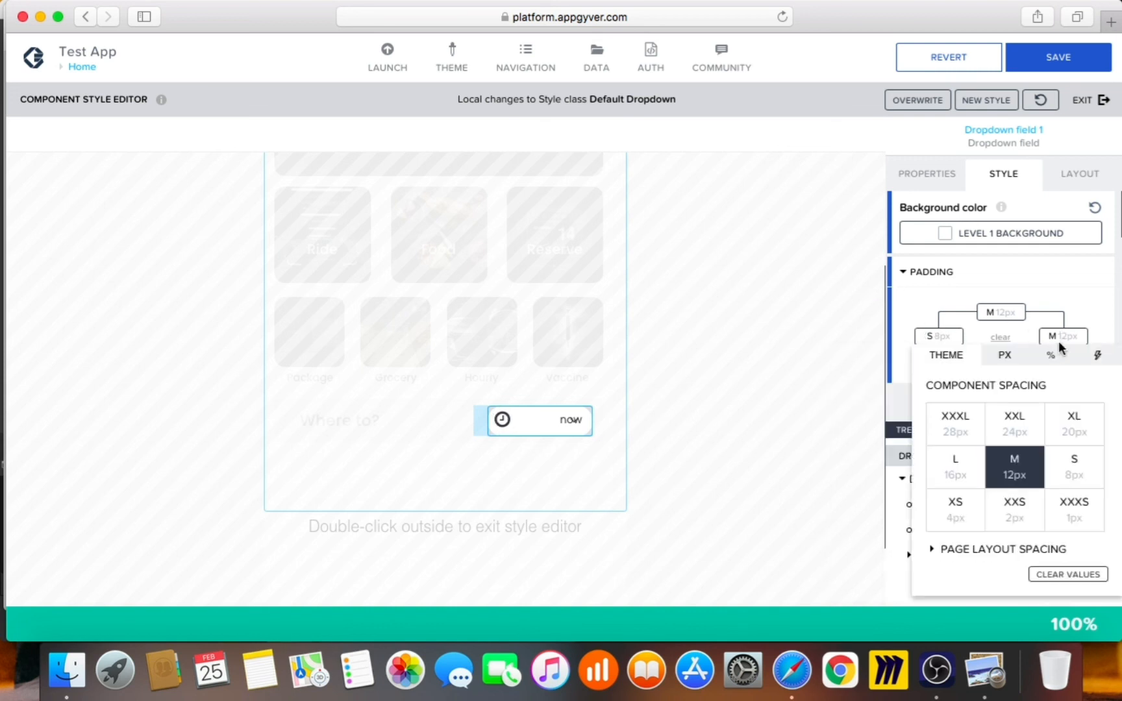
pyautogui.click(1089, 484)
pyautogui.click(867, 416)
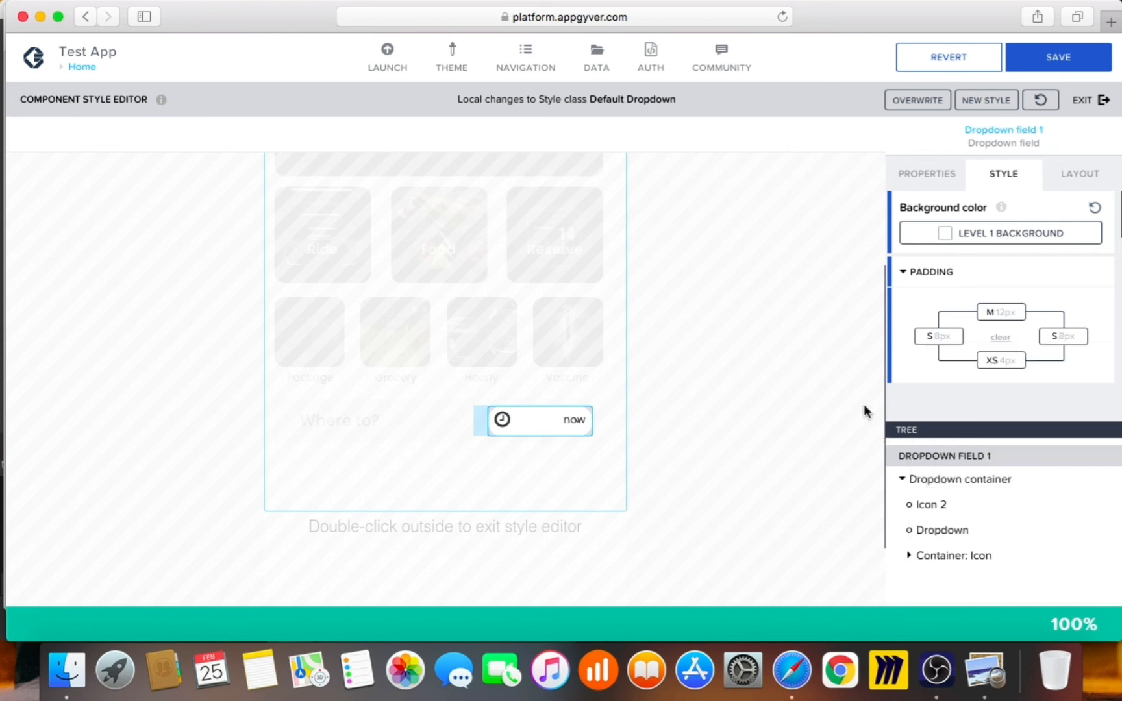
pyautogui.click(1003, 318)
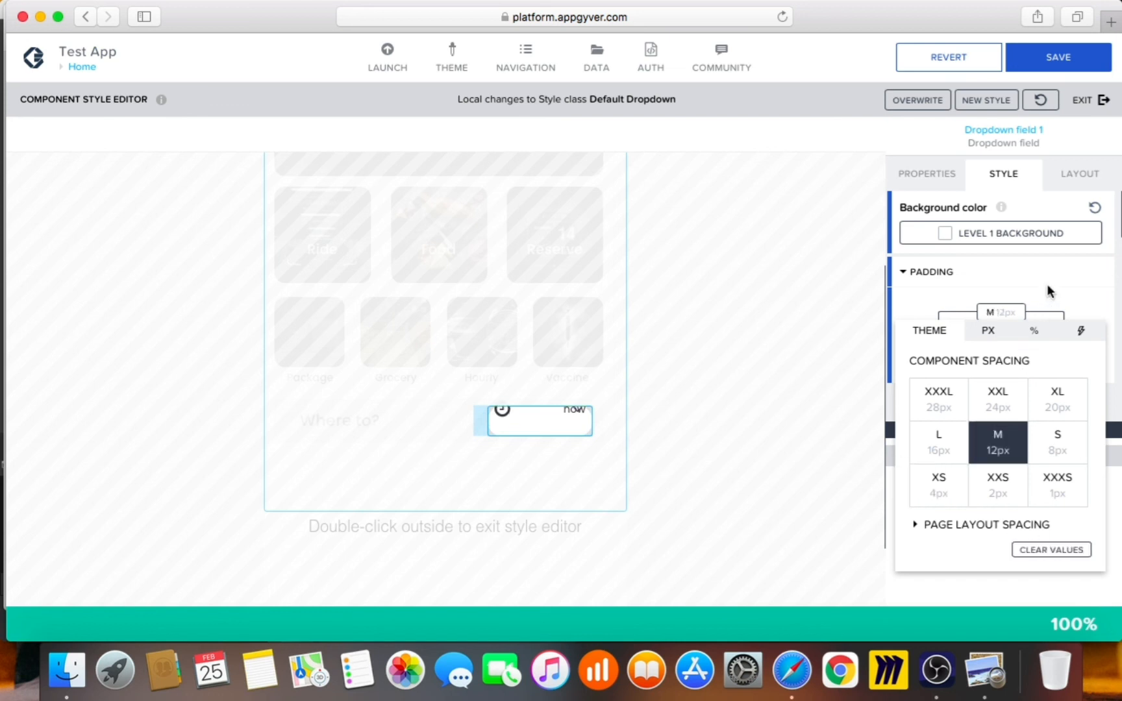
pyautogui.moveTo(1003, 363)
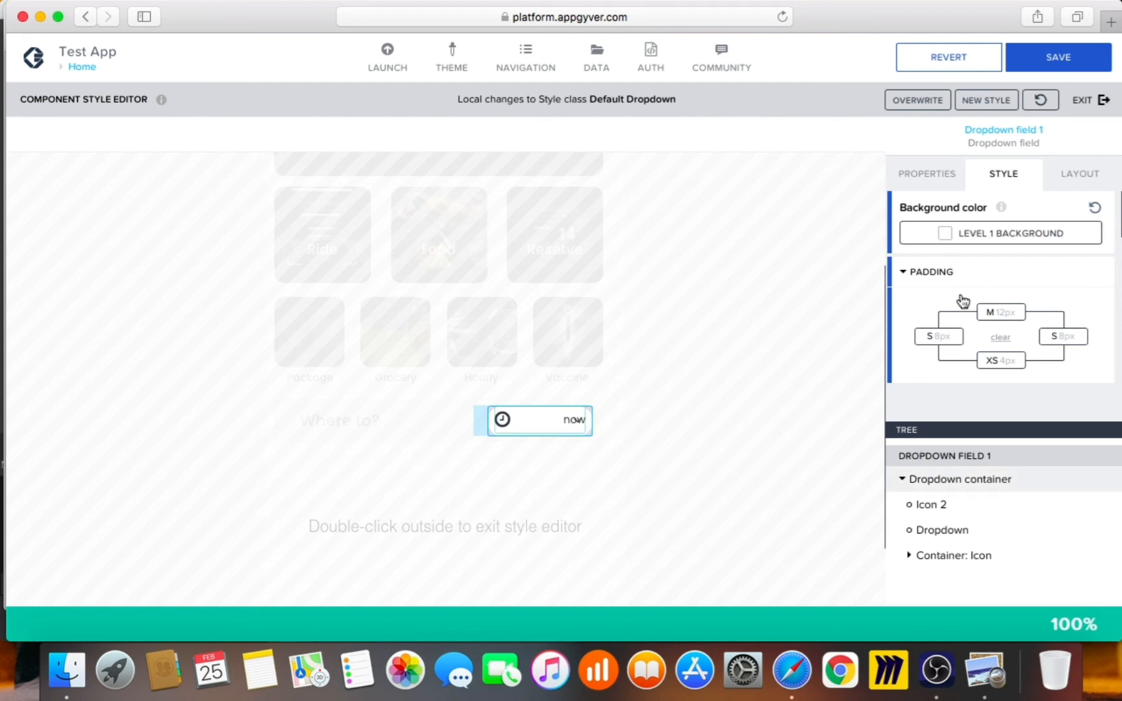
# Select the inner Dropdown and set its right padding to the +S 40px page layout preset
pyautogui.click(942, 530)
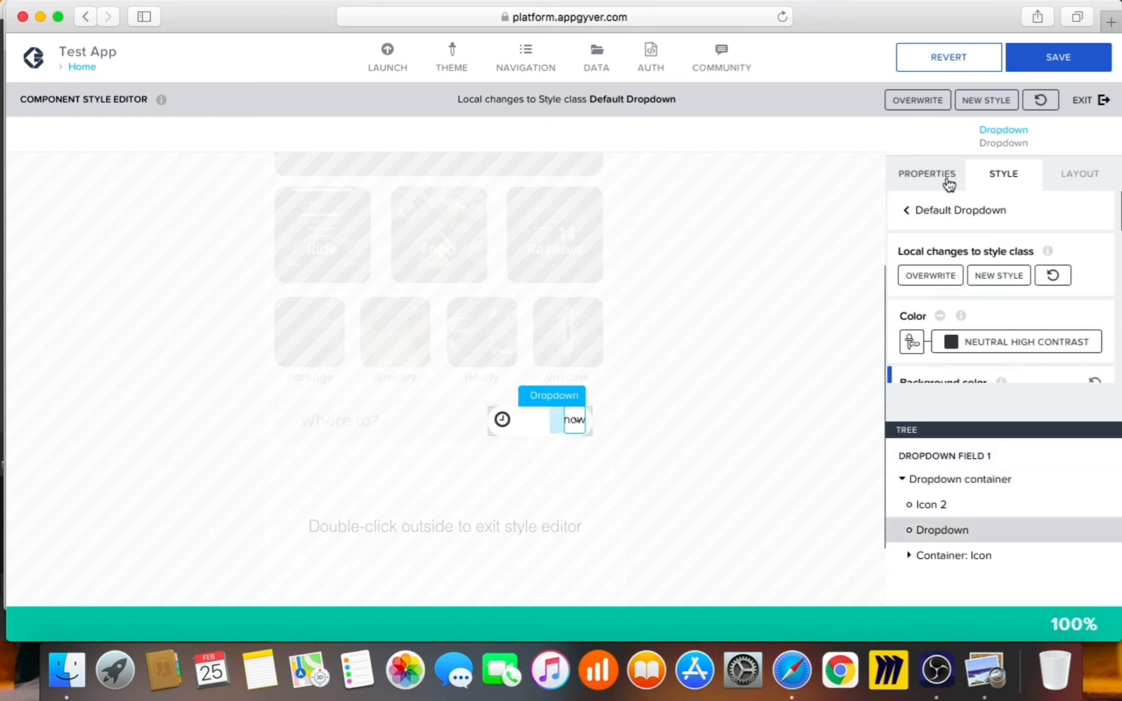
pyautogui.click(950, 183)
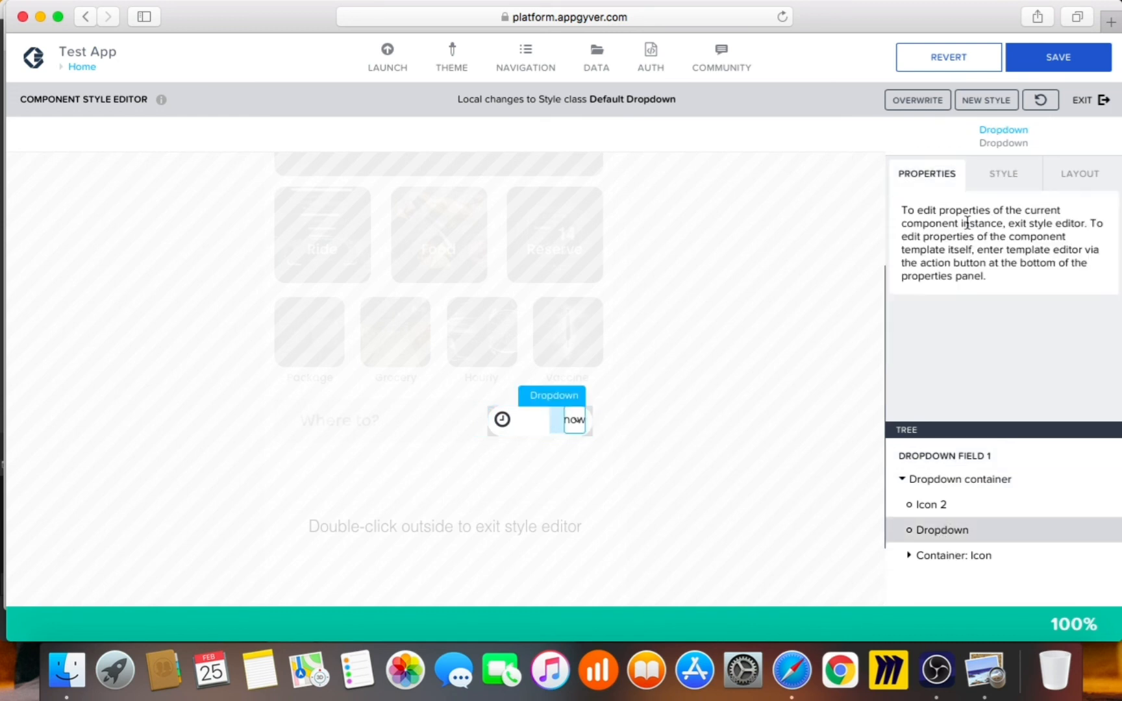
pyautogui.click(1000, 187)
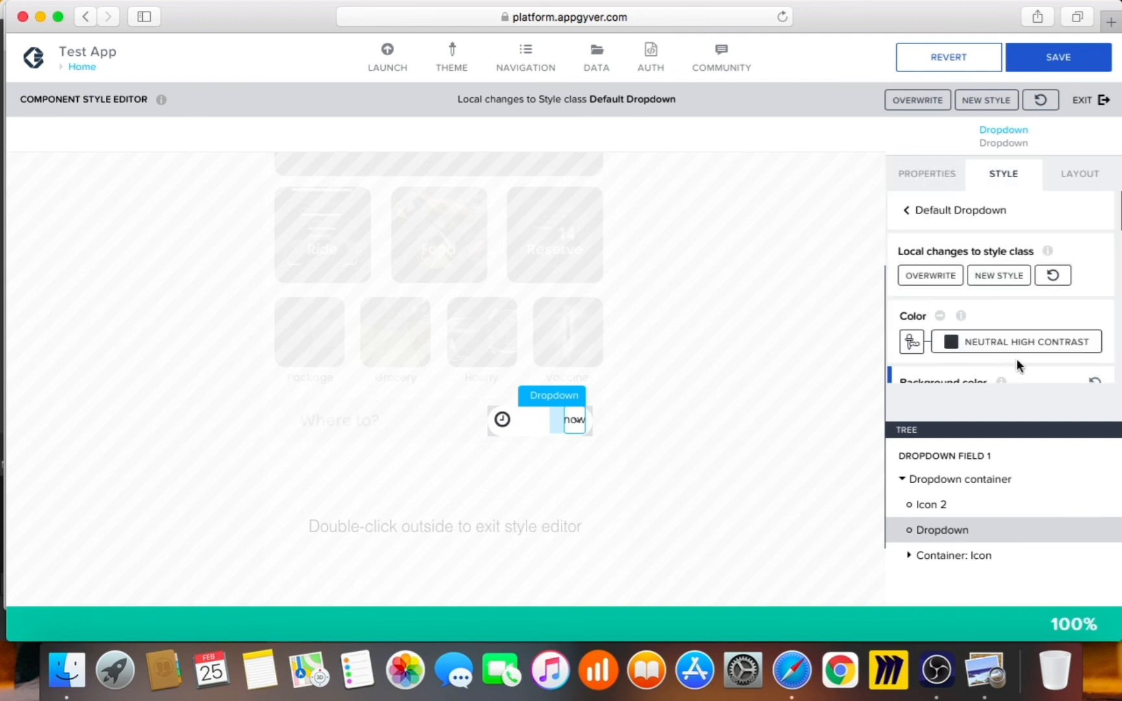
pyautogui.scroll(-3, 1044, 358)
pyautogui.scroll(-4, 1032, 337)
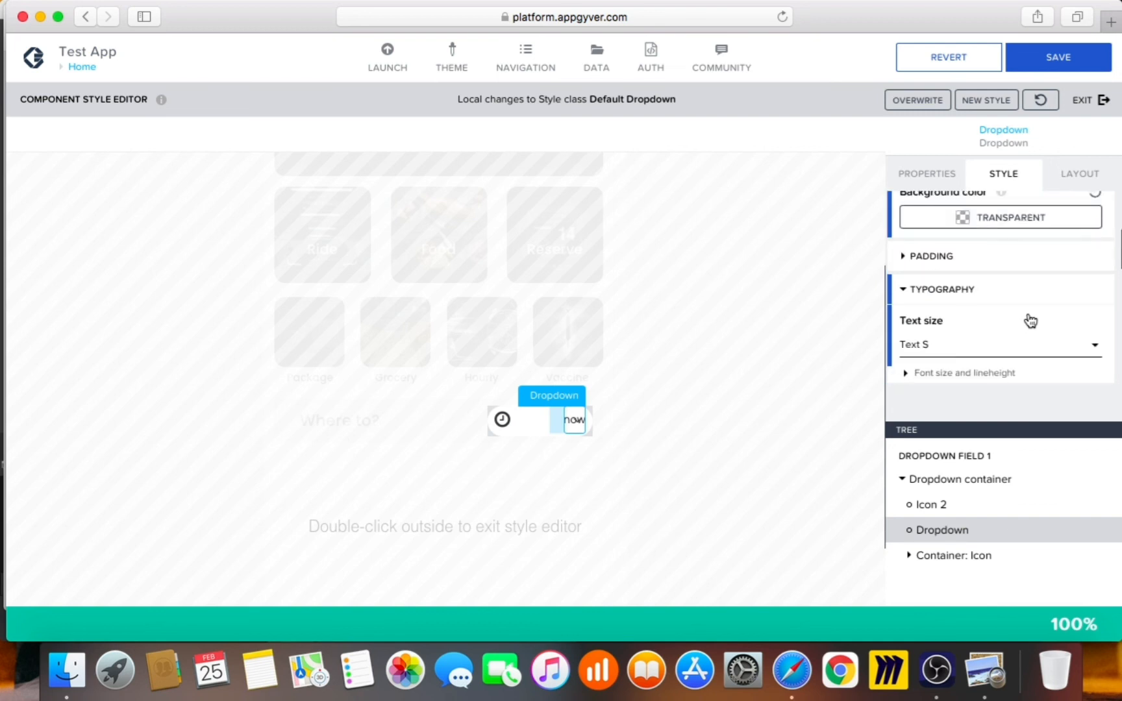
pyautogui.click(1014, 250)
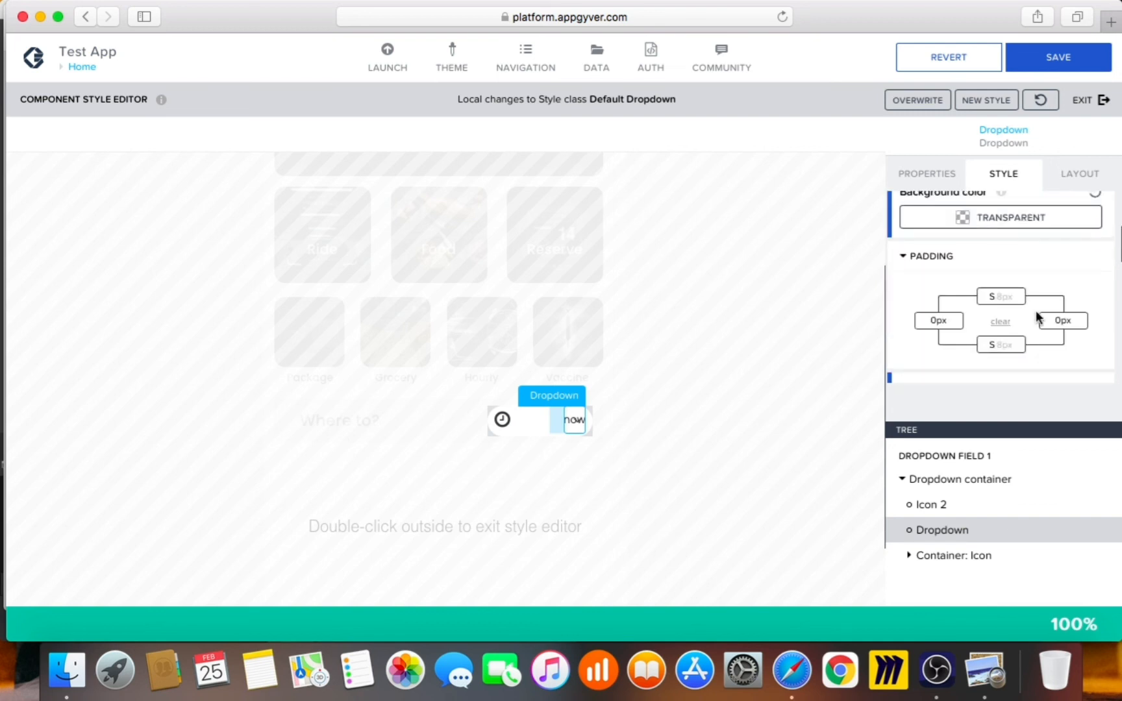
pyautogui.click(1068, 323)
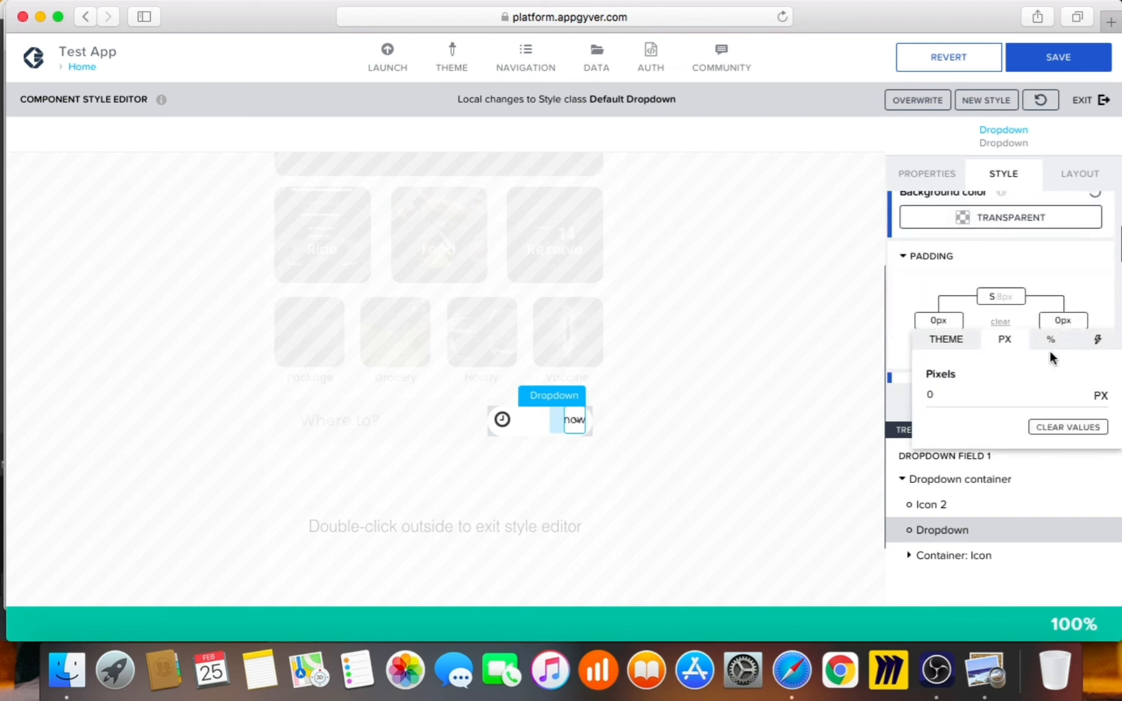
pyautogui.click(954, 346)
pyautogui.click(1064, 463)
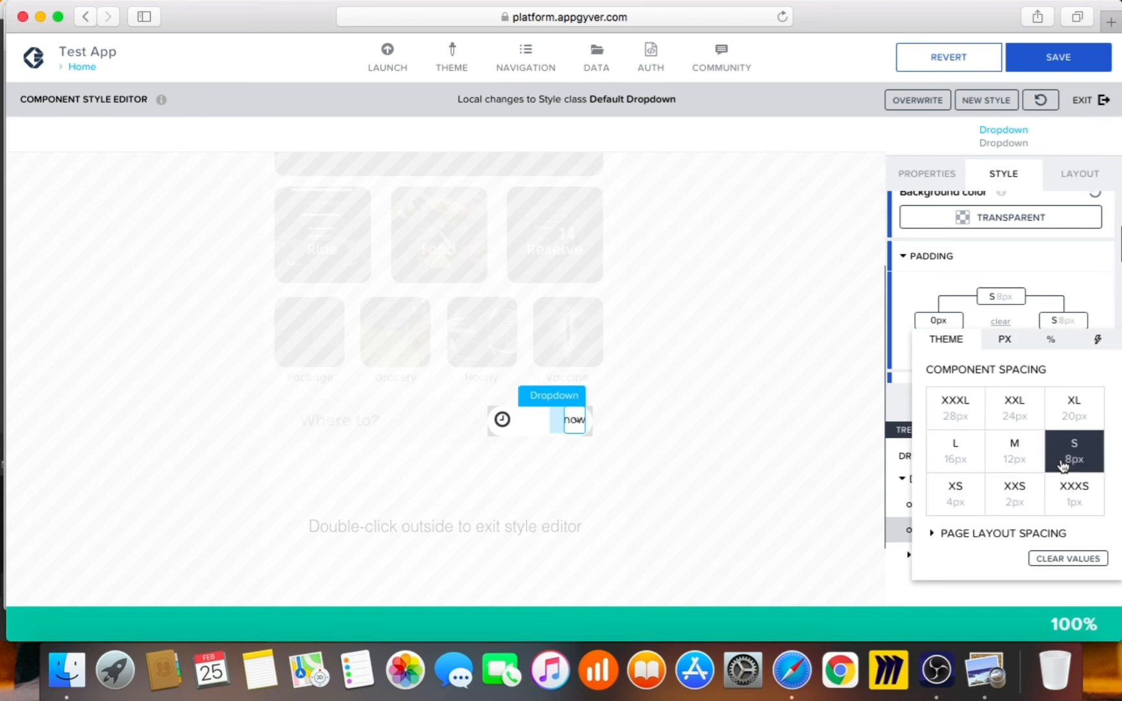
pyautogui.click(970, 408)
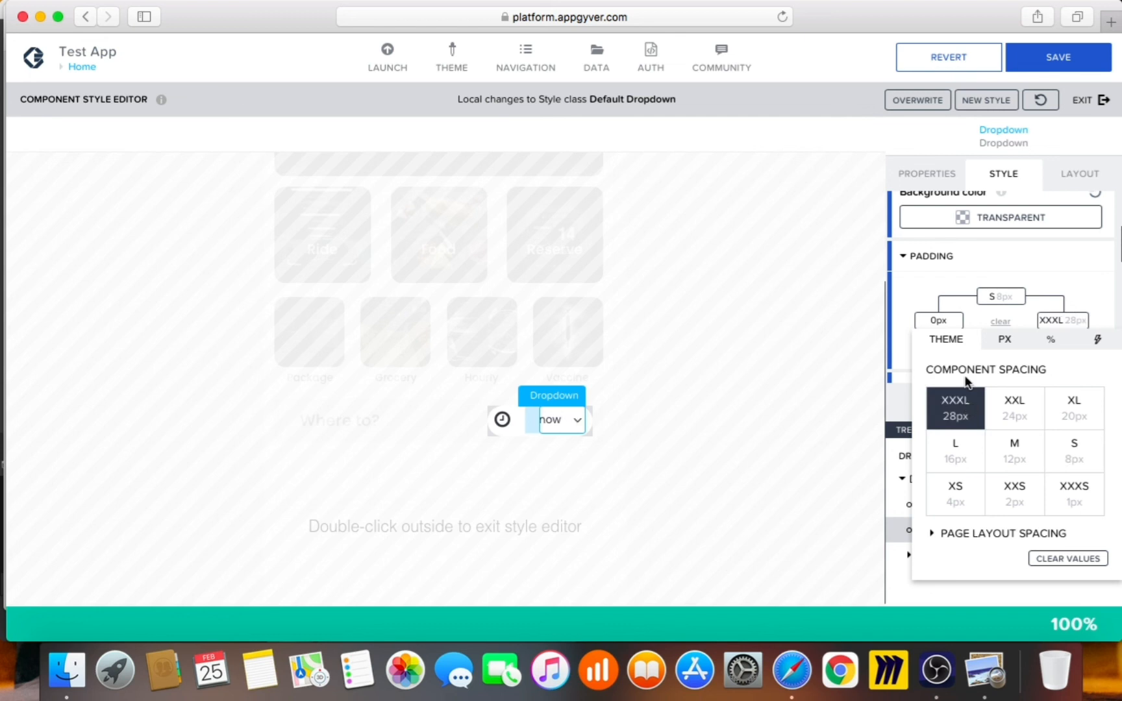
pyautogui.click(984, 533)
pyautogui.scroll(-2, 979, 531)
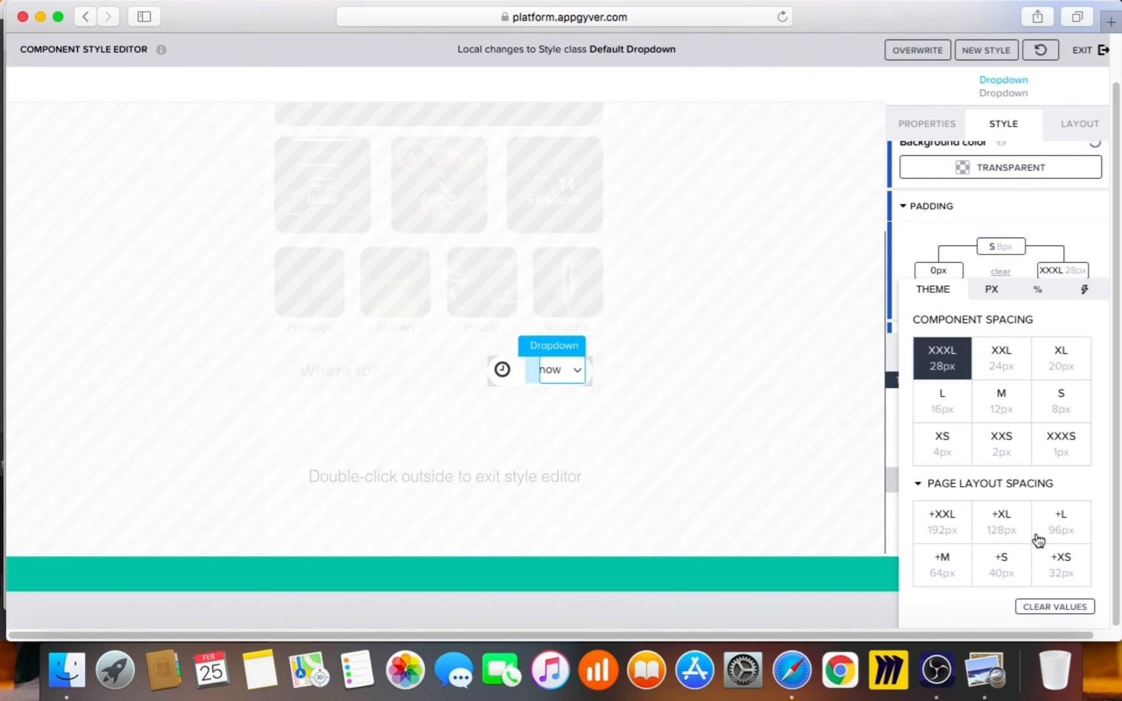
pyautogui.click(1017, 572)
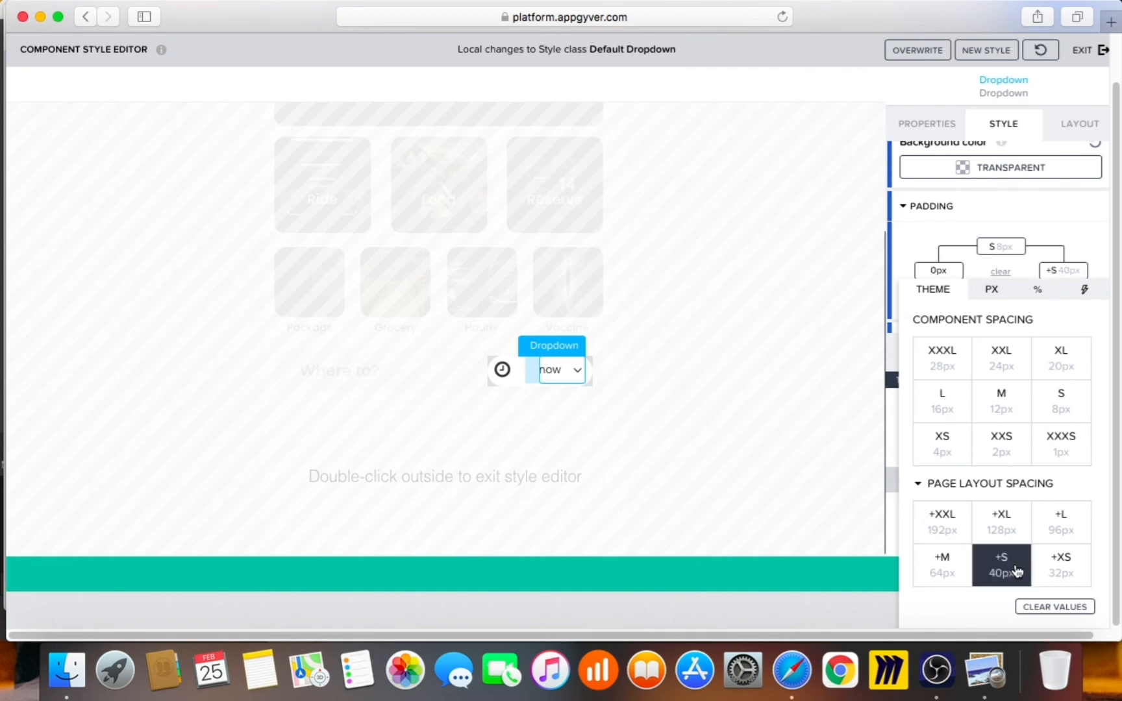
pyautogui.click(982, 198)
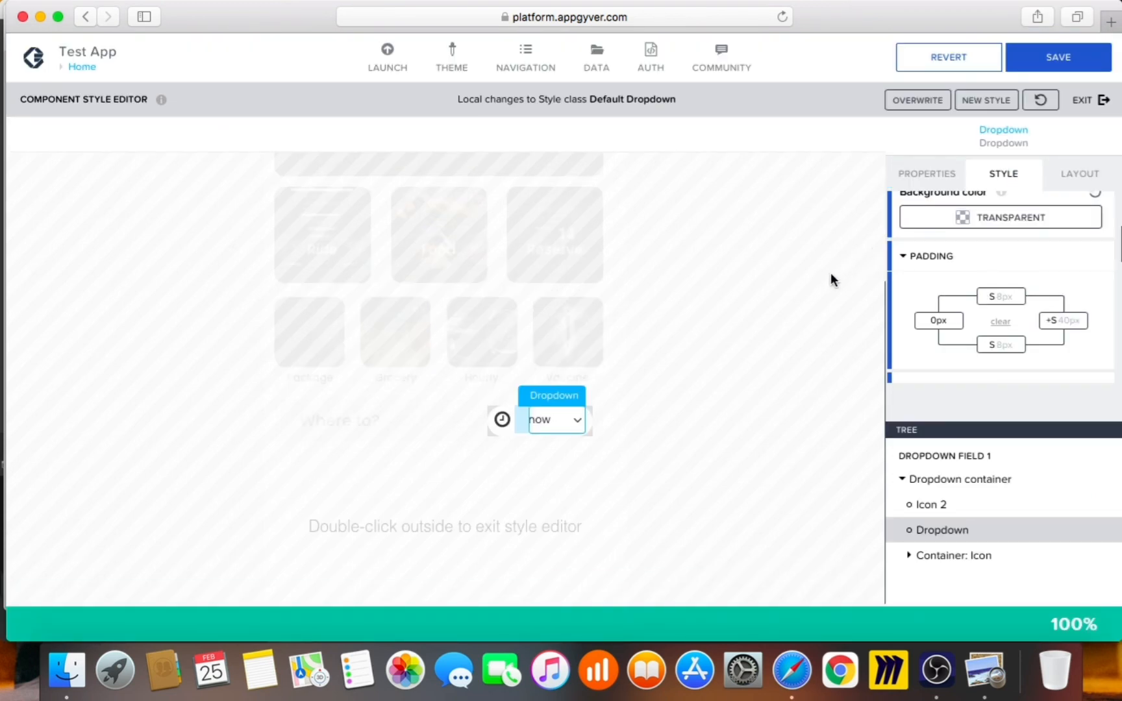
# Change the inner Dropdown's Typography text size from small to Text M
pyautogui.click(960, 457)
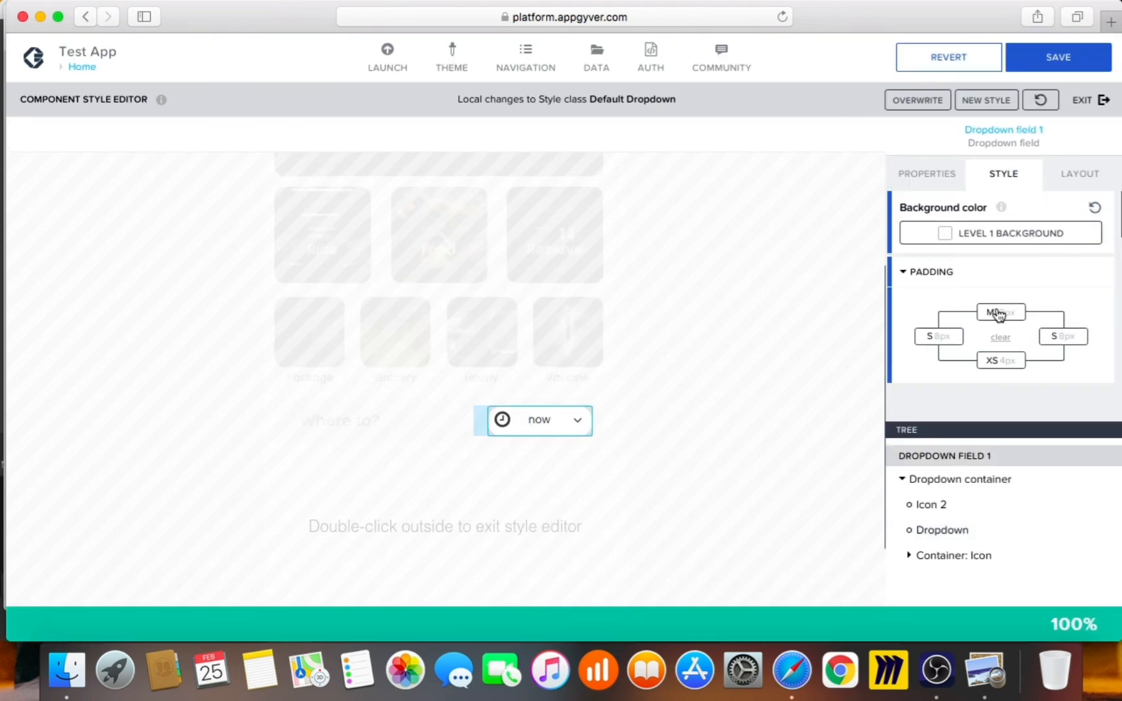
pyautogui.click(942, 528)
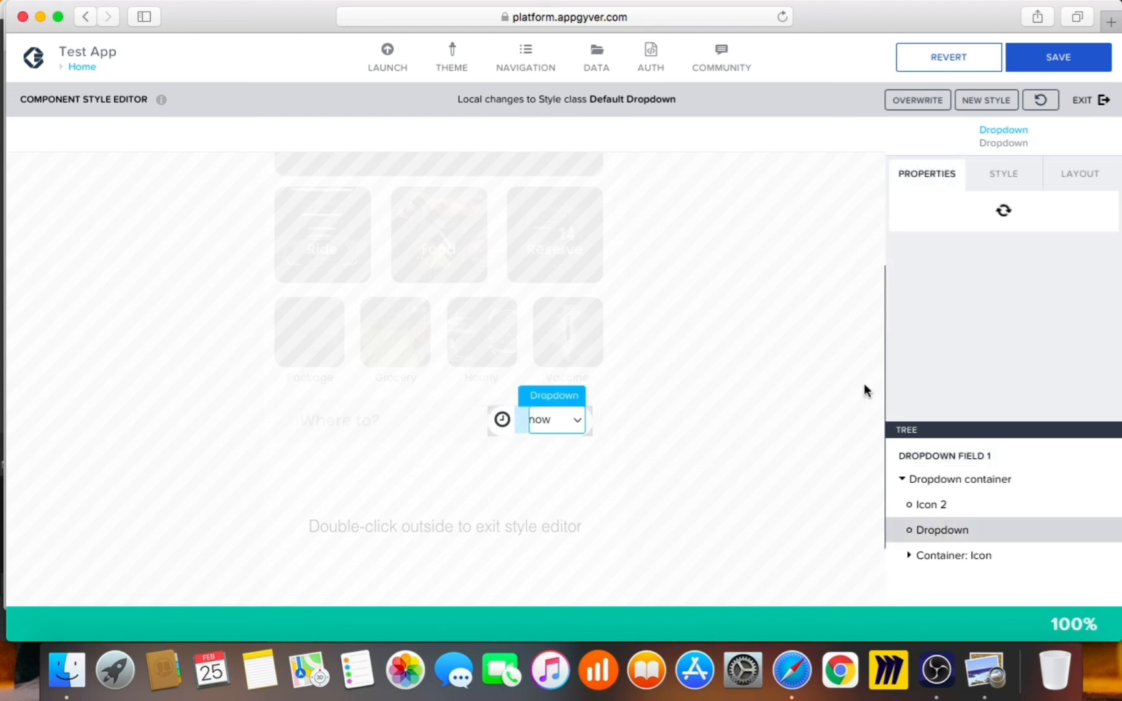
pyautogui.click(1019, 187)
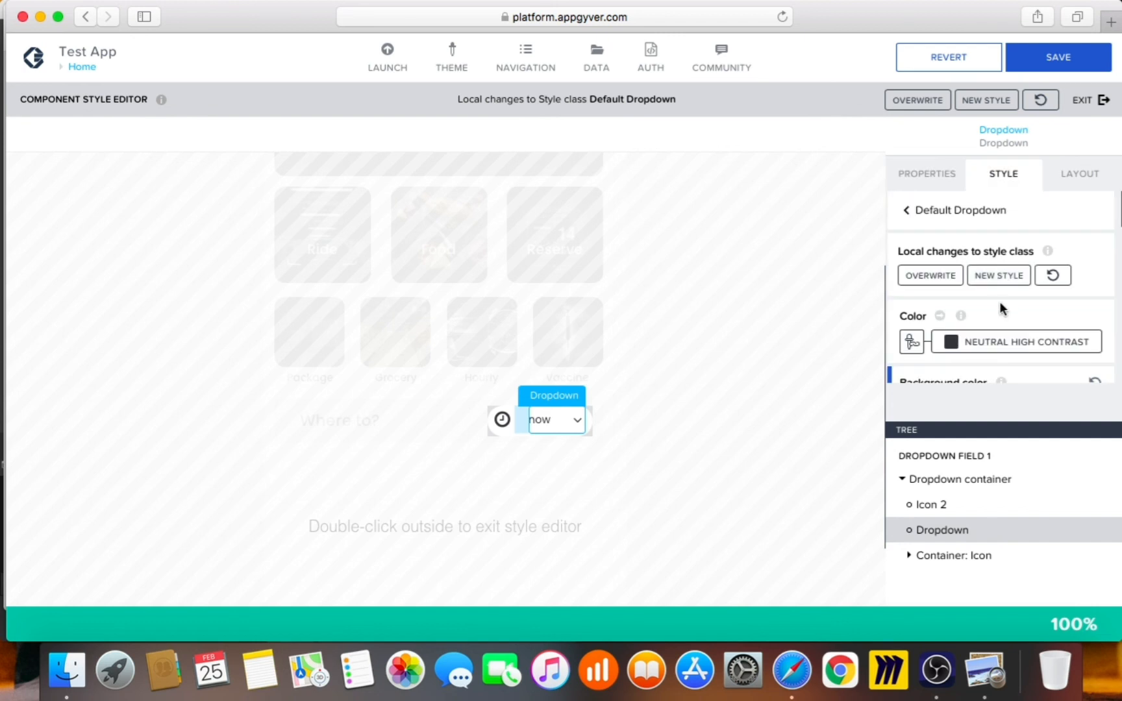
pyautogui.scroll(-6, 1000, 306)
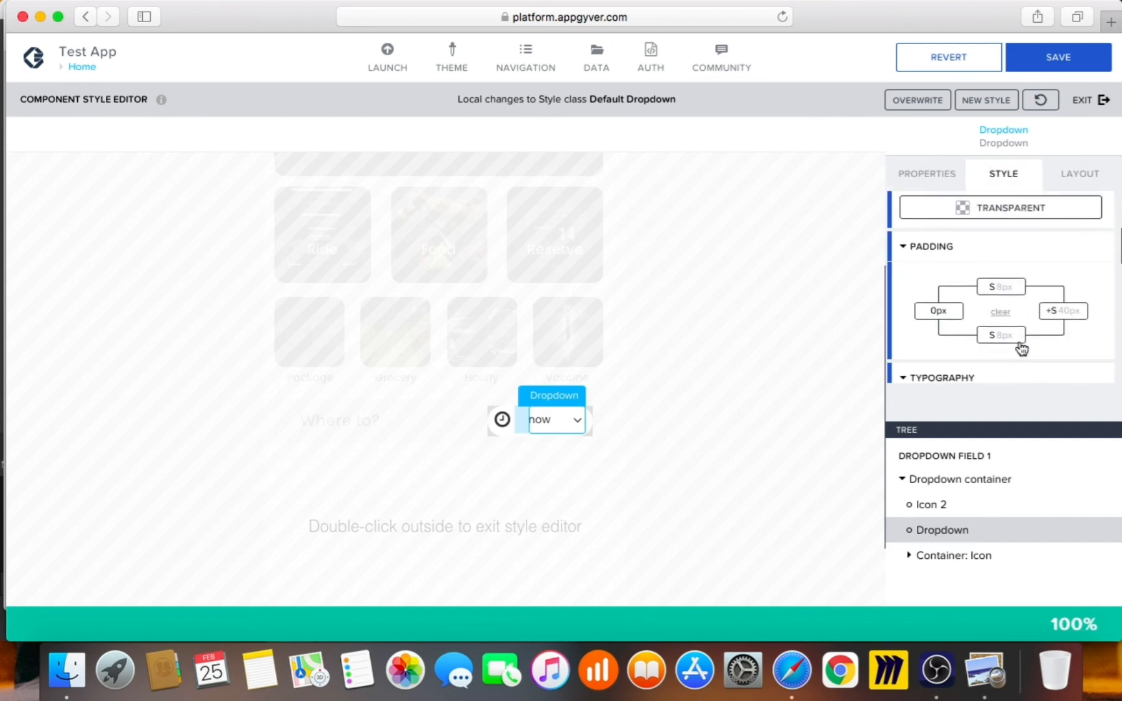
pyautogui.scroll(-2, 1022, 349)
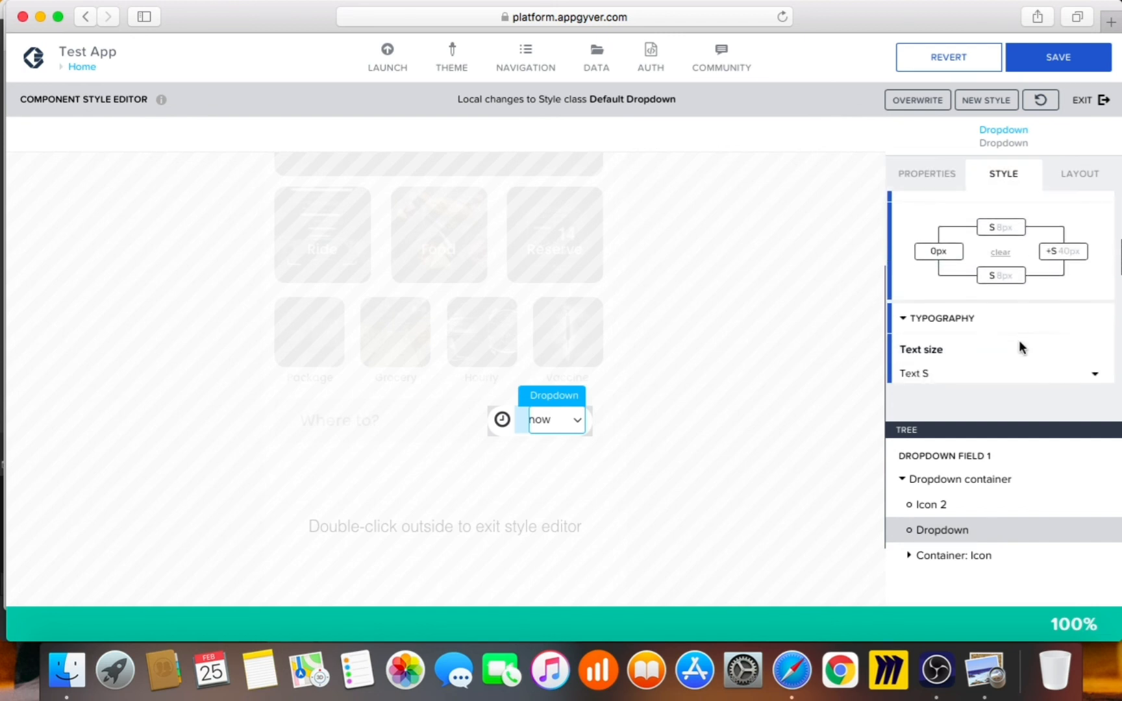
pyautogui.scroll(-4, 1019, 348)
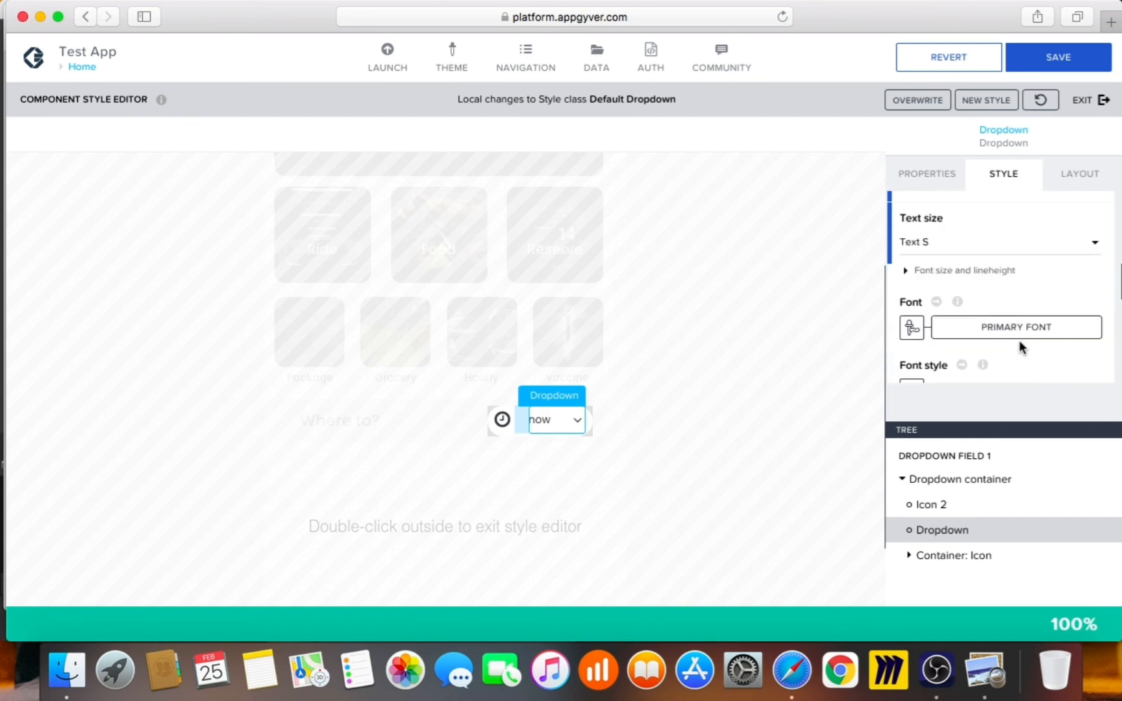
pyautogui.click(993, 239)
pyautogui.click(981, 225)
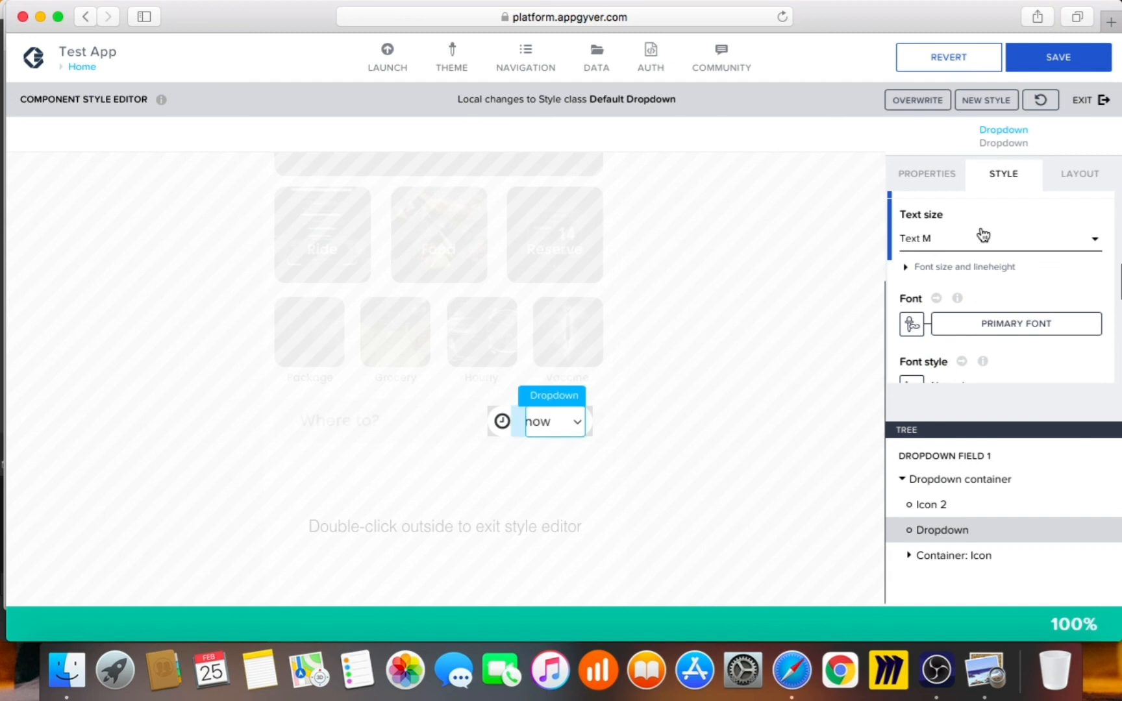
pyautogui.scroll(-3, 1016, 338)
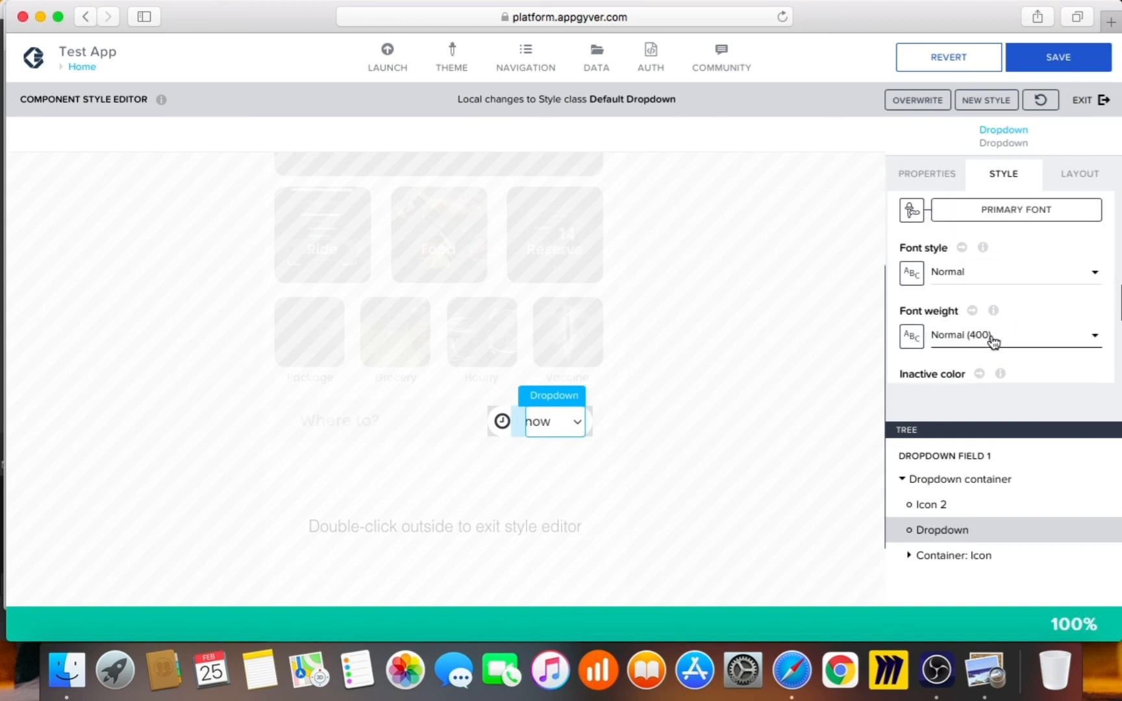
pyautogui.click(992, 338)
pyautogui.click(927, 335)
pyautogui.click(913, 337)
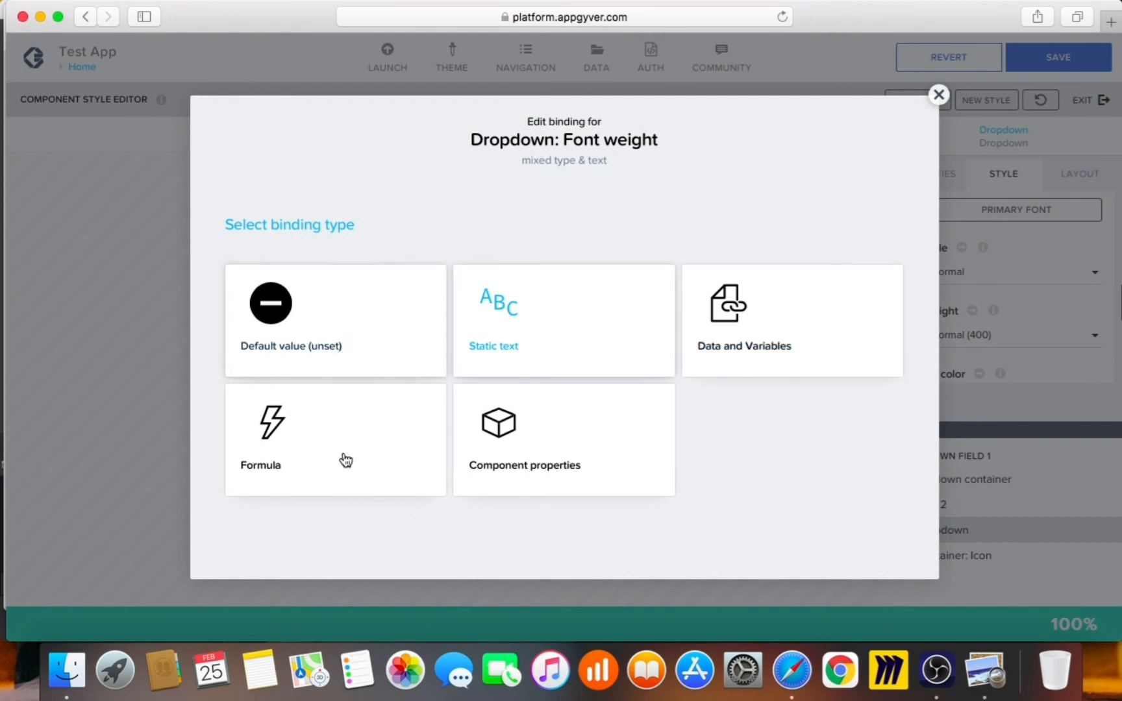
# Bind the font weight to a formula and change its value from "400" to "500"
pyautogui.click(288, 422)
pyautogui.click(221, 354)
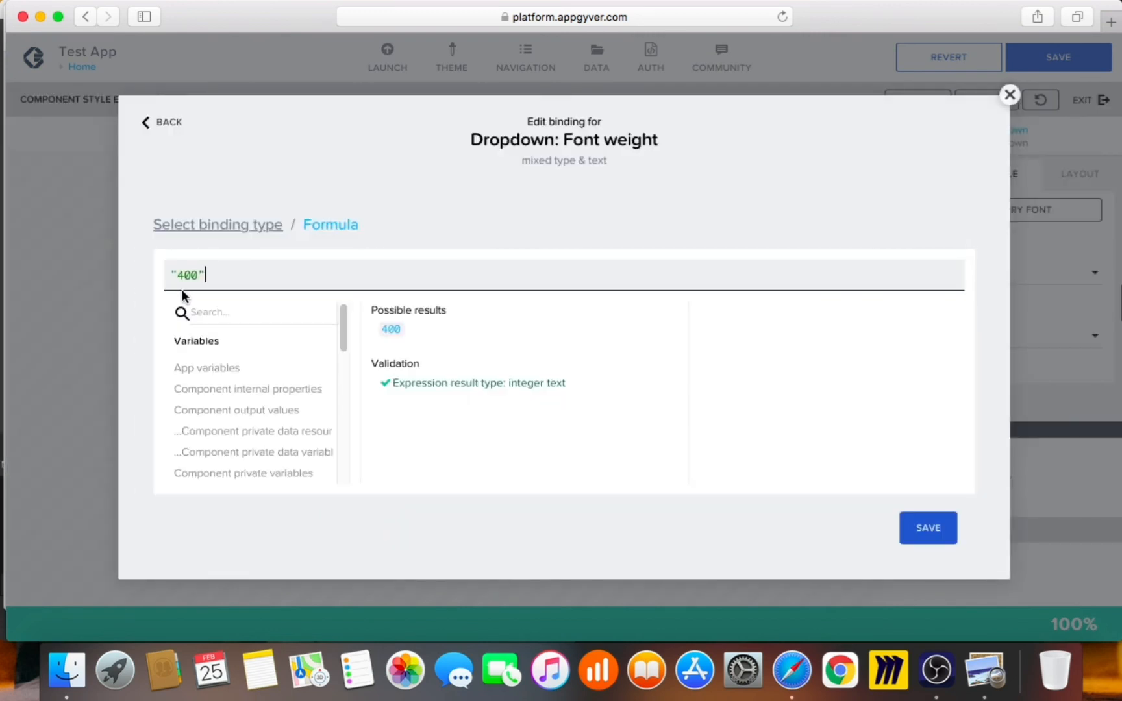
pyautogui.press('BackSpace')
pyautogui.write('5')
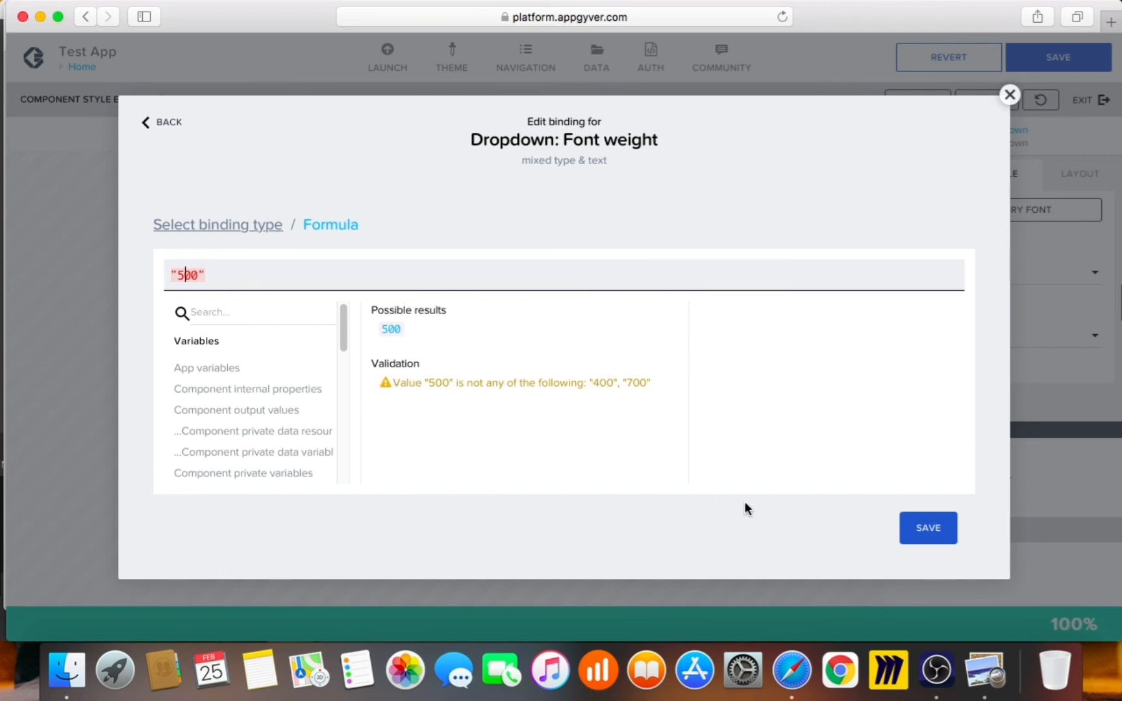
pyautogui.click(921, 534)
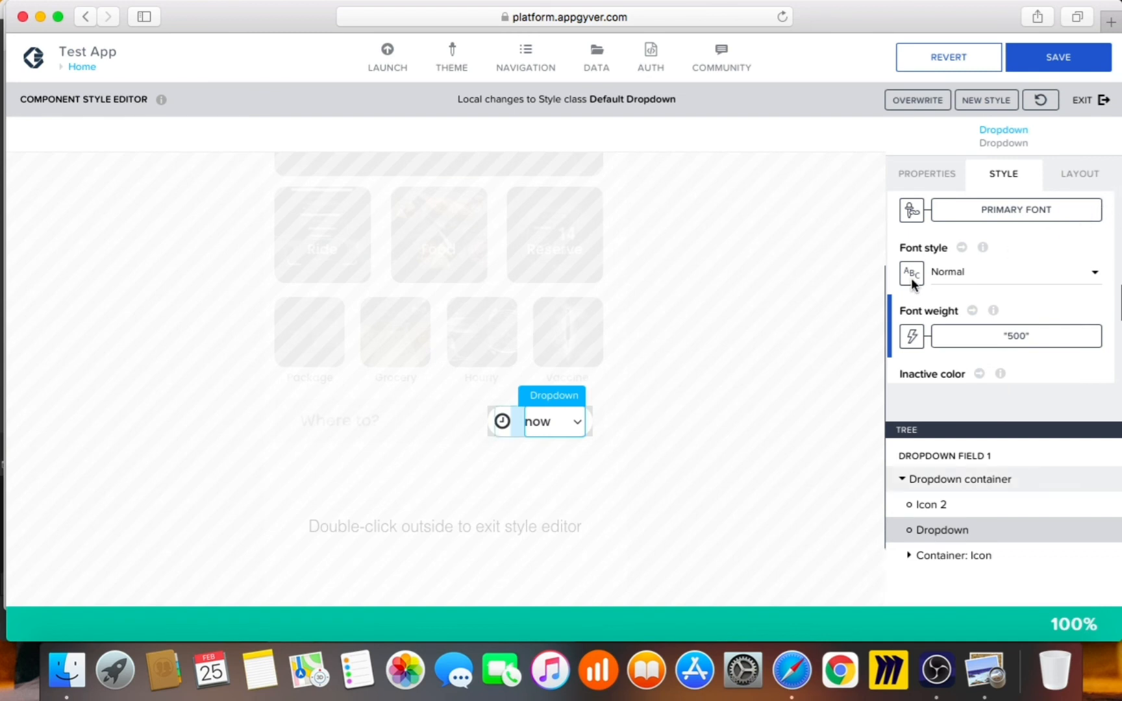
# Return to the page, then reopen Dropdown field 1's component template and select the inner Dropdown
pyautogui.doubleClick(832, 279)
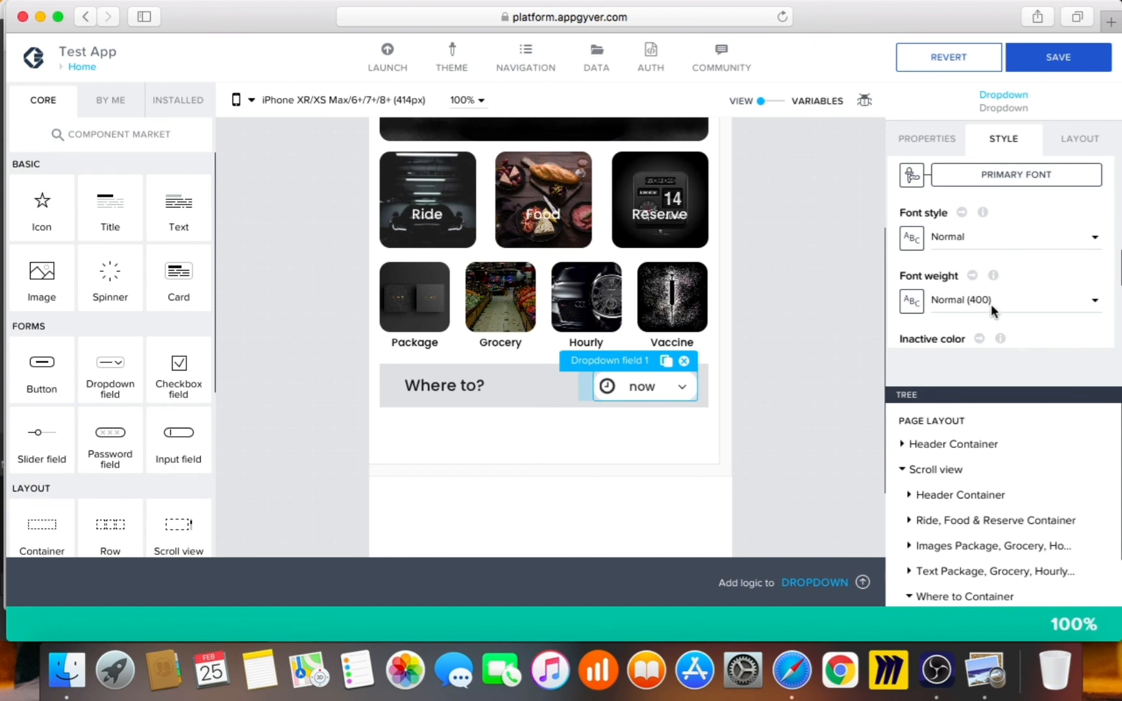
pyautogui.click(947, 150)
pyautogui.scroll(-5, 1006, 306)
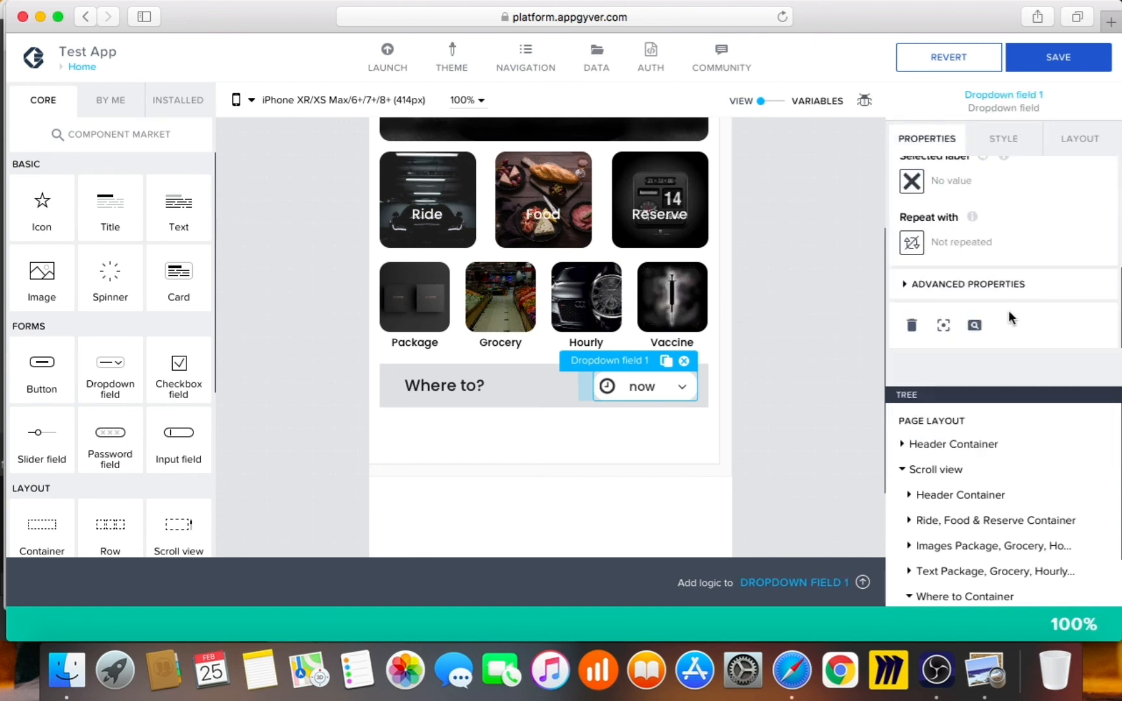
pyautogui.click(986, 287)
pyautogui.scroll(-3, 1007, 305)
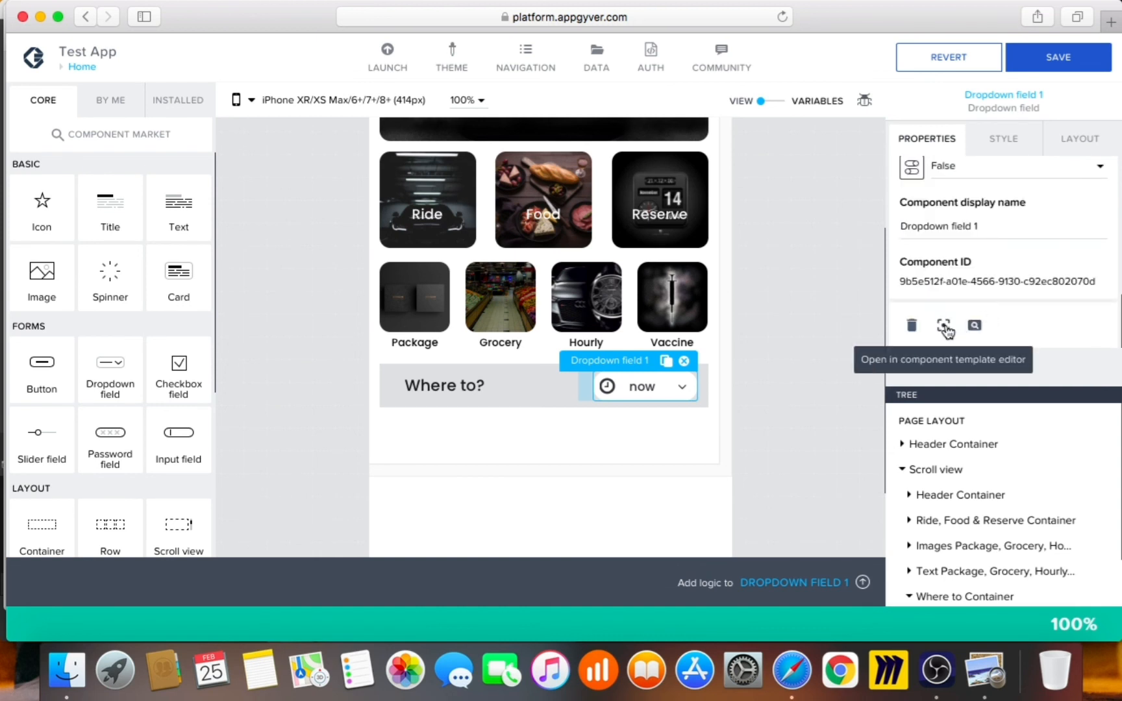
pyautogui.click(945, 326)
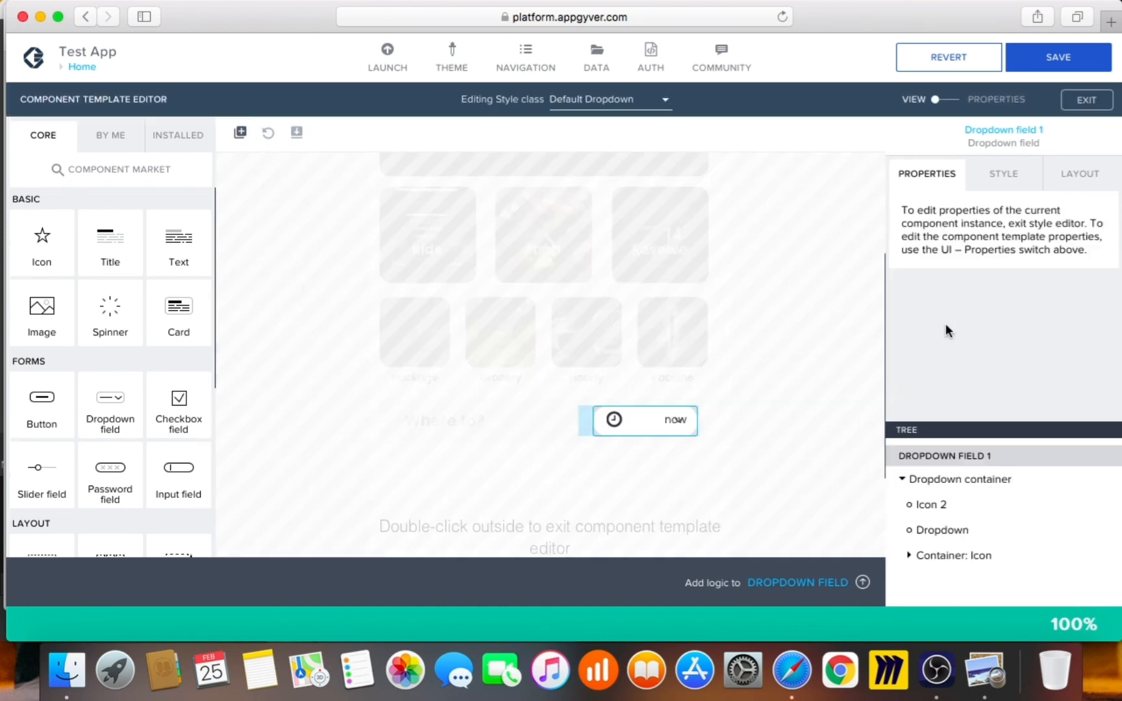
pyautogui.click(943, 530)
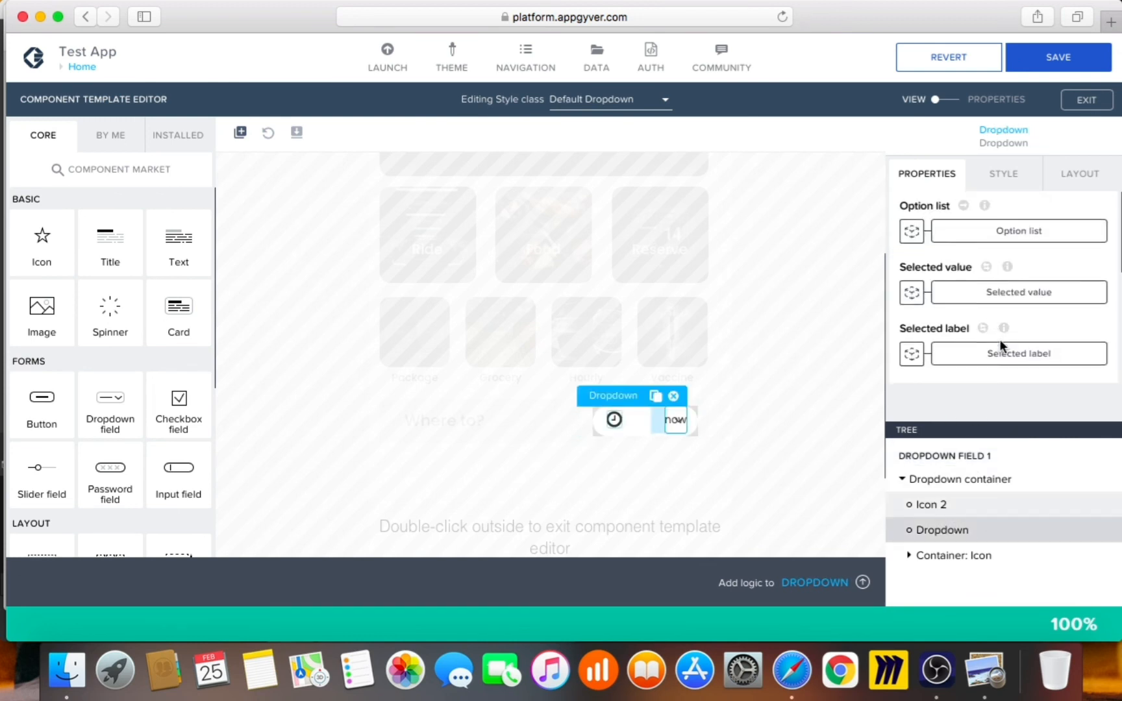
pyautogui.scroll(-5, 1000, 339)
pyautogui.scroll(1, 1001, 341)
pyautogui.scroll(3, 1004, 349)
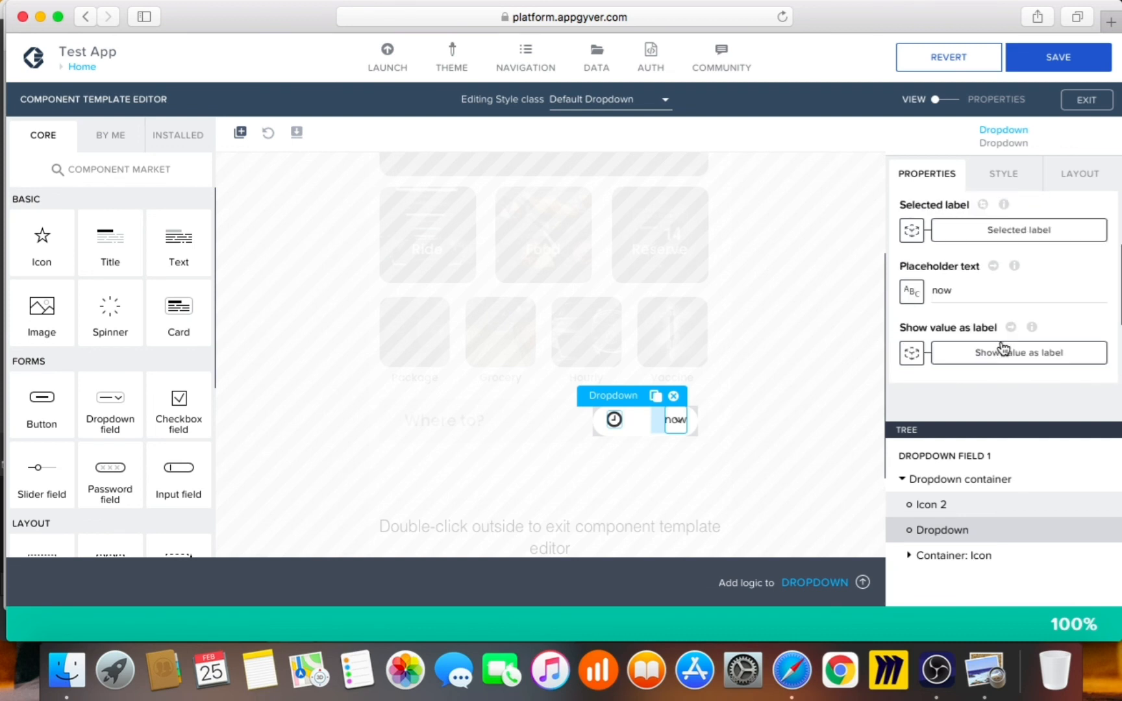
# Change the placeholder from 'now' to 'Now' and exit back to the page editor
pyautogui.click(937, 290)
pyautogui.press('BackSpace')
pyautogui.write('N')
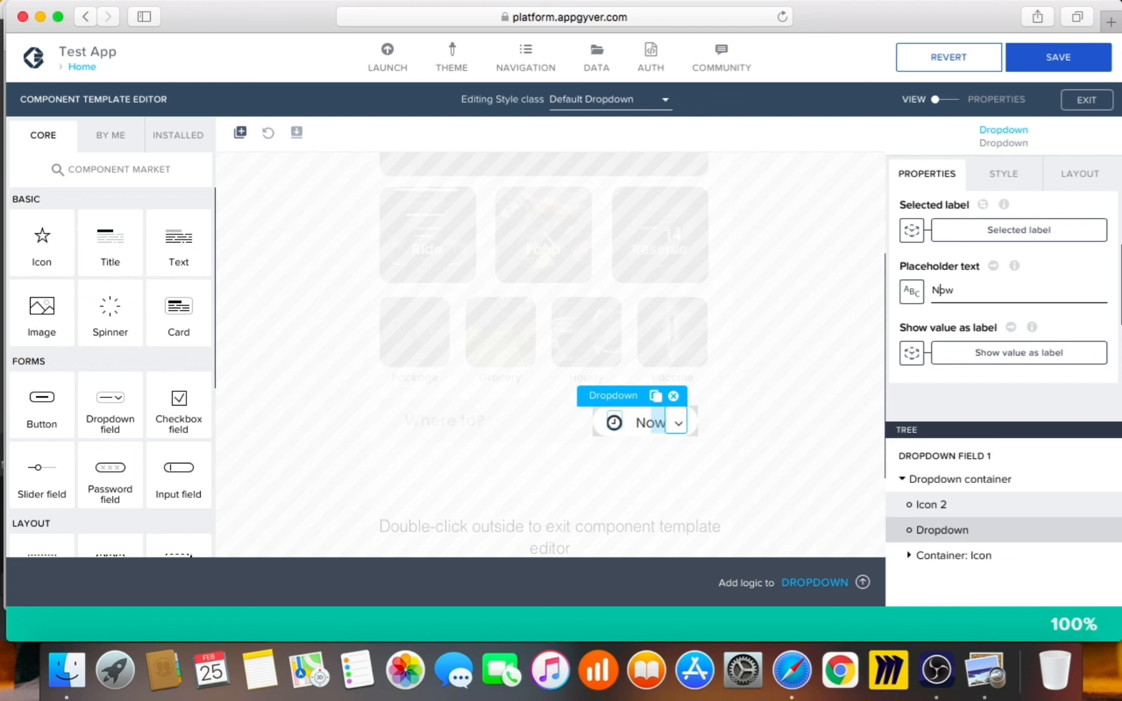
pyautogui.click(761, 414)
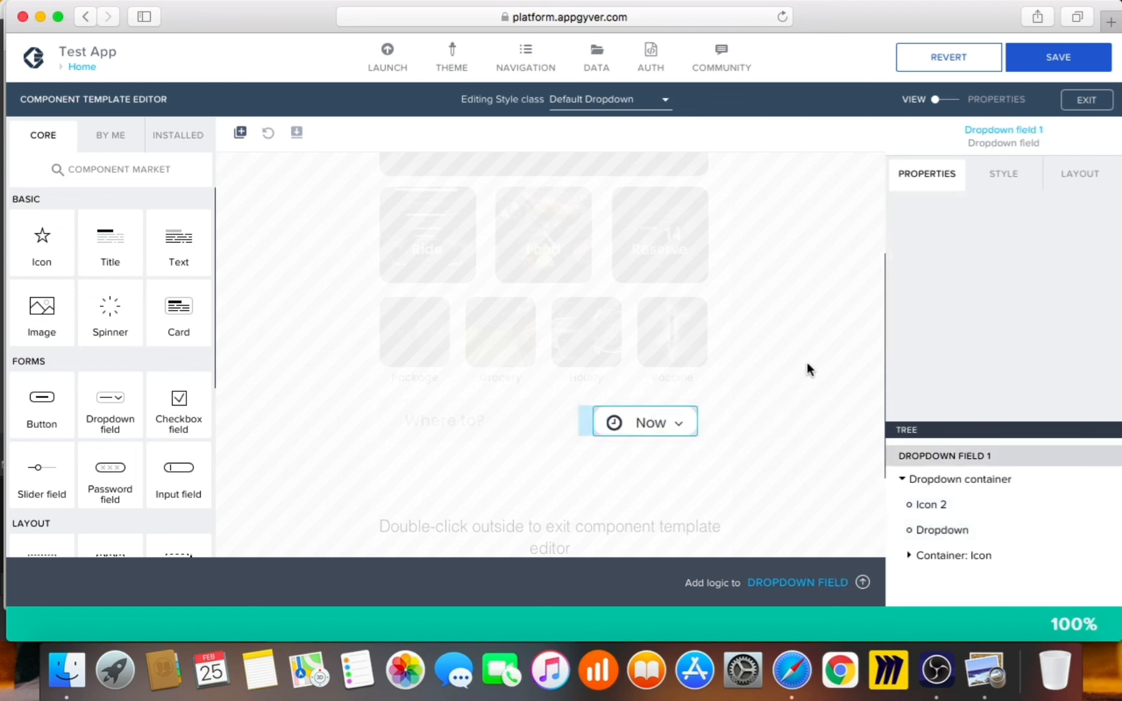
pyautogui.doubleClick(716, 417)
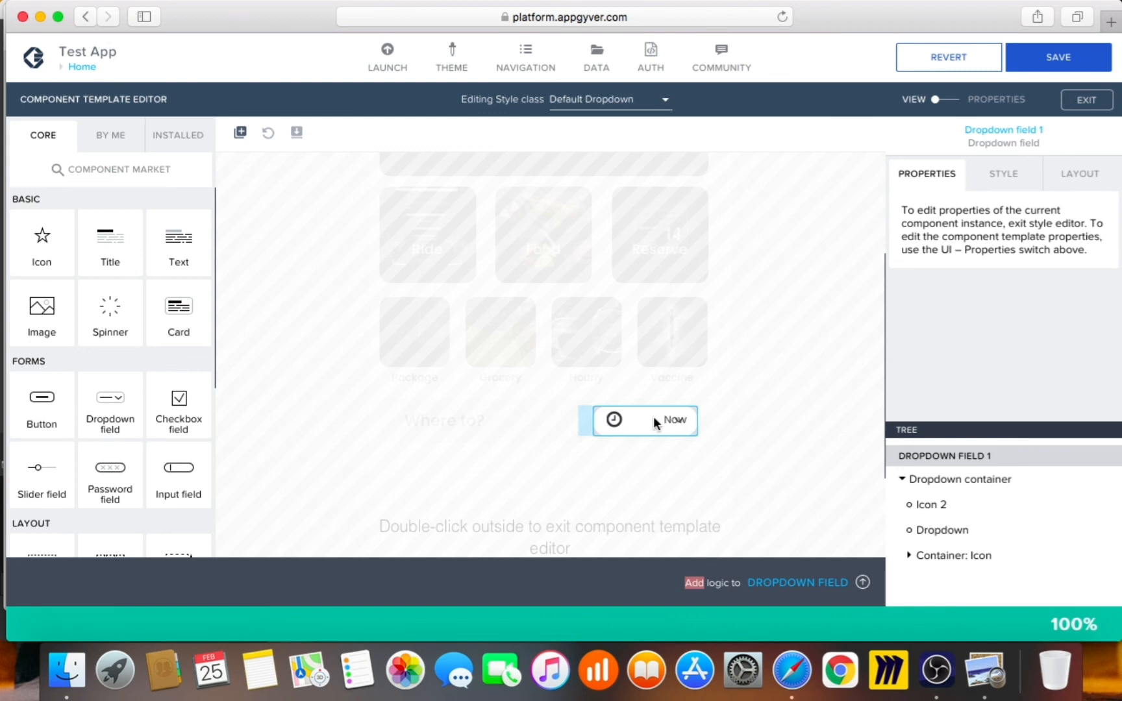
pyautogui.doubleClick(737, 385)
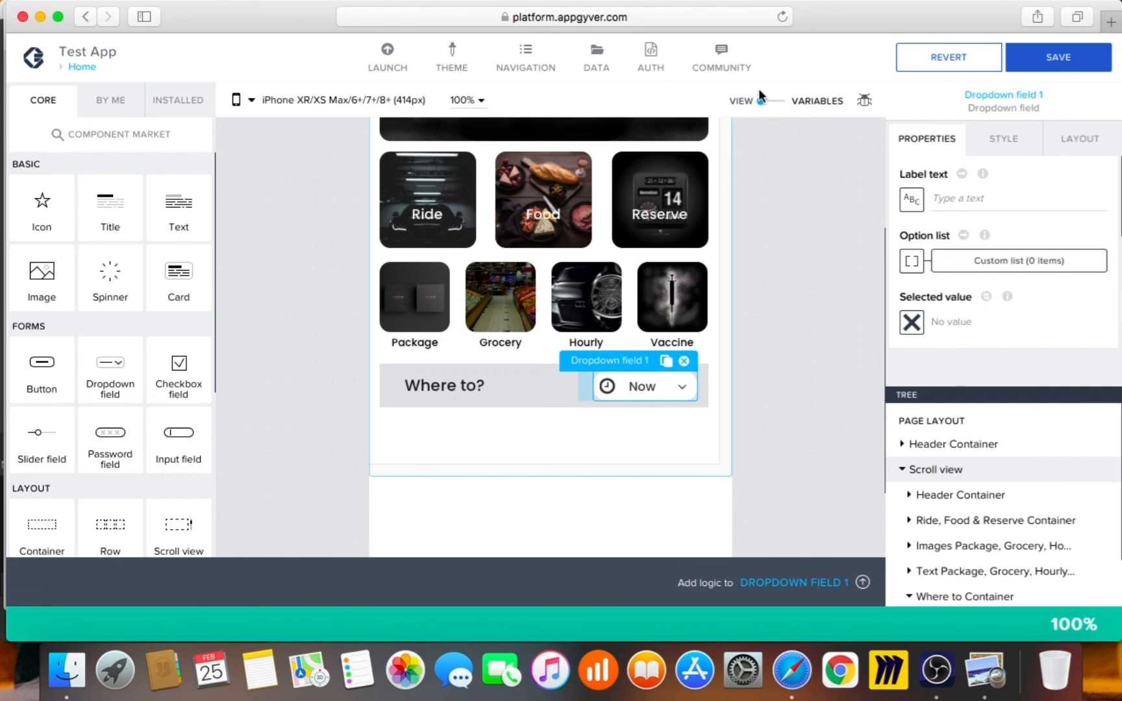
# Add a Text page variable named variable1 to the Home page and return to the canvas
pyautogui.click(770, 102)
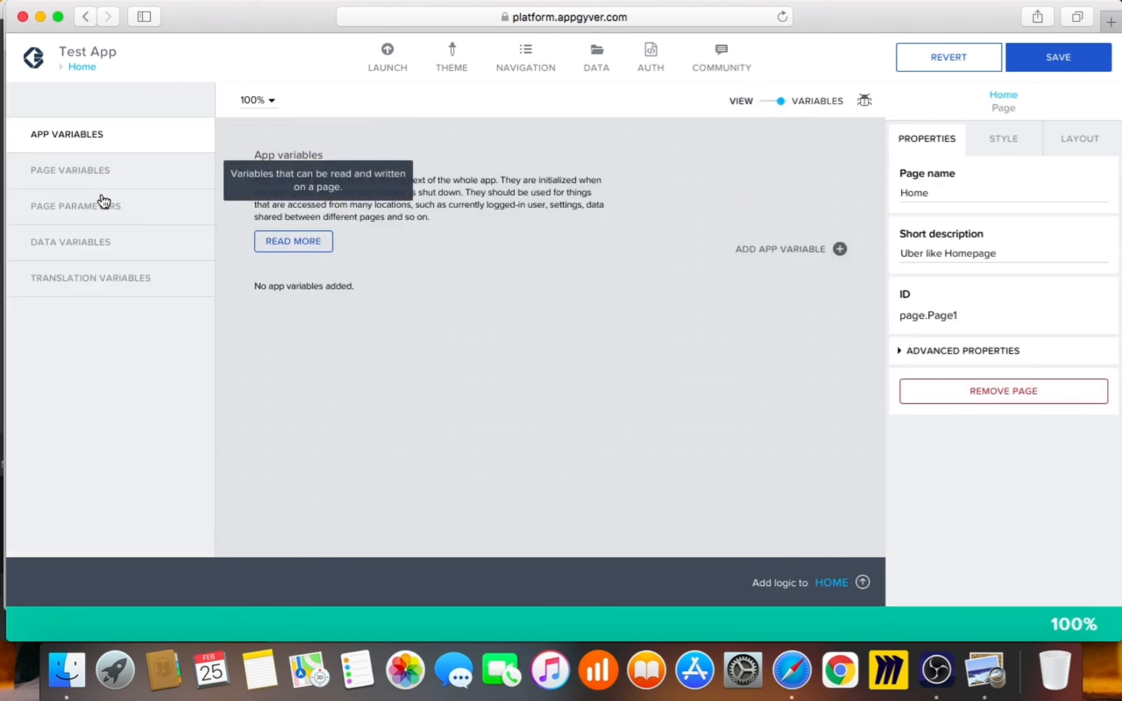
pyautogui.click(113, 178)
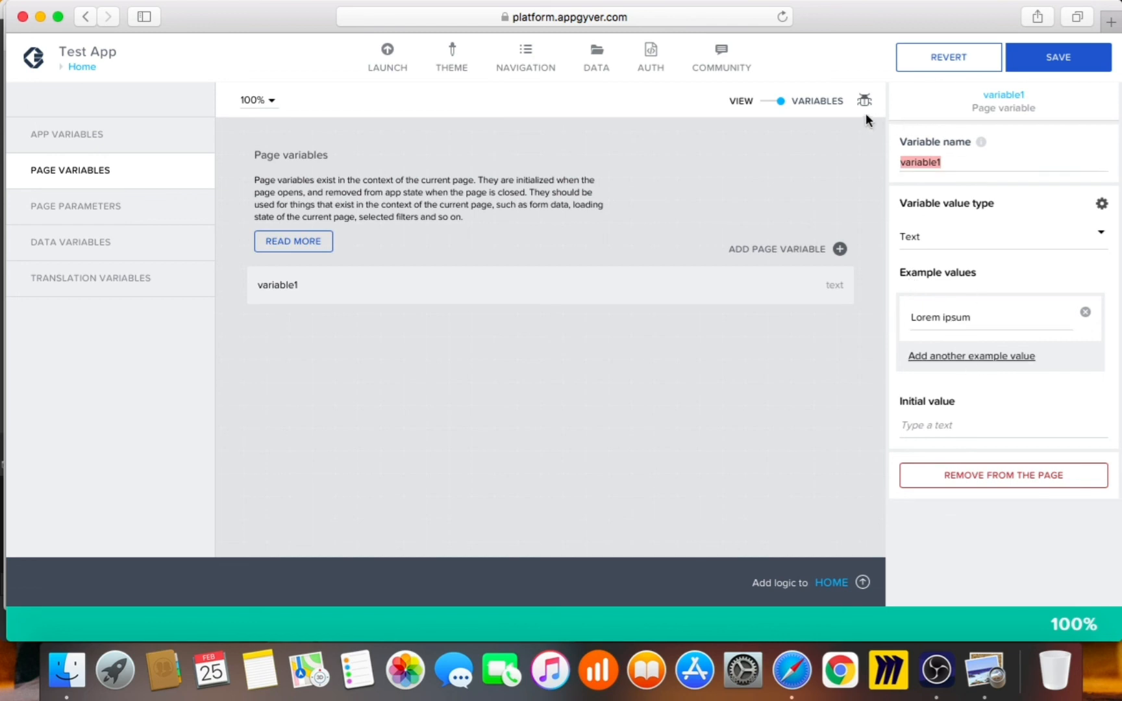
pyautogui.click(851, 346)
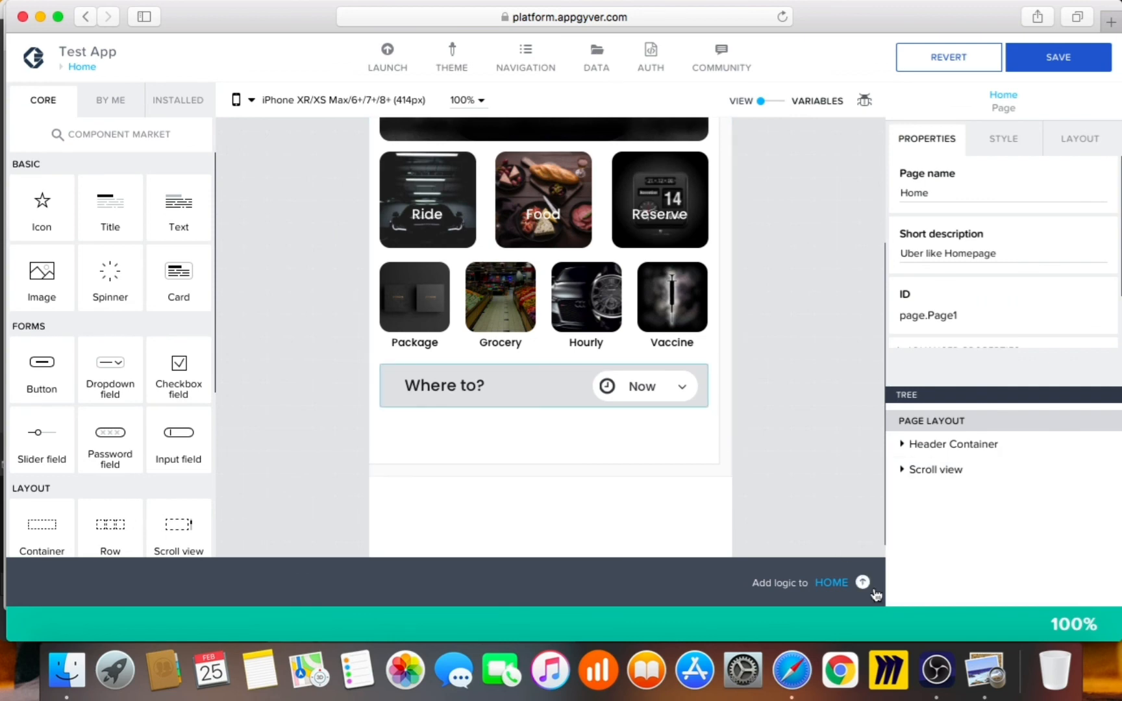
# Save the app, checking the Home page against the Uber reference screenshot
pyautogui.click(985, 669)
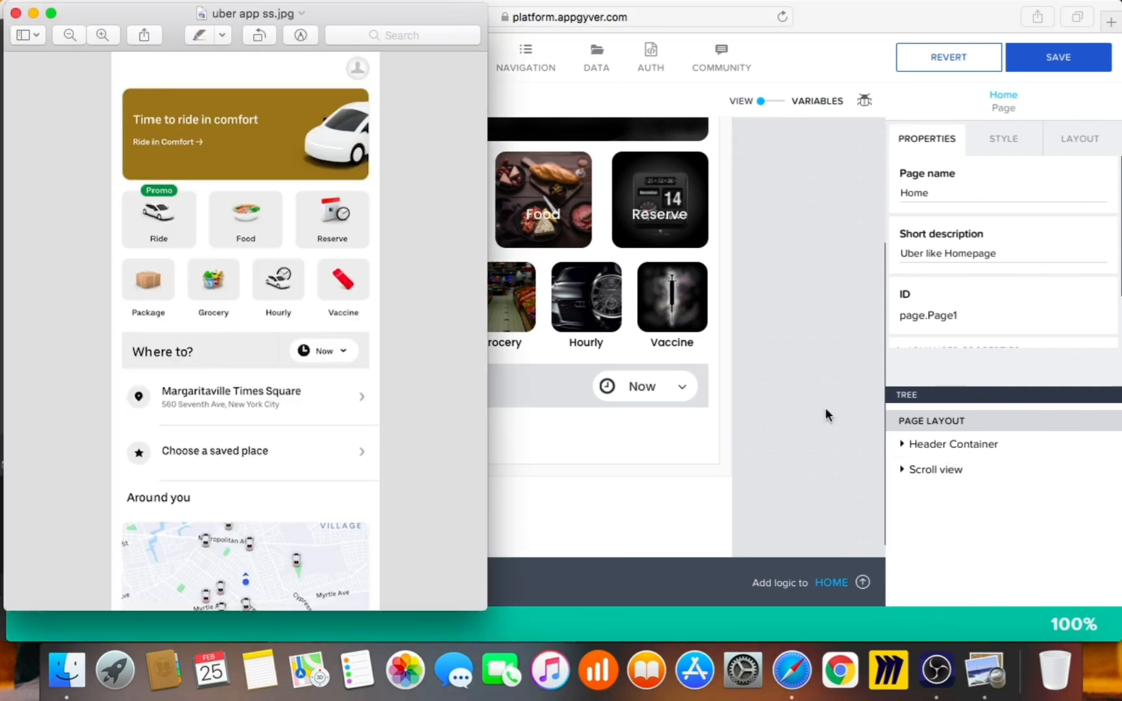
pyautogui.click(1038, 60)
pyautogui.click(1038, 60)
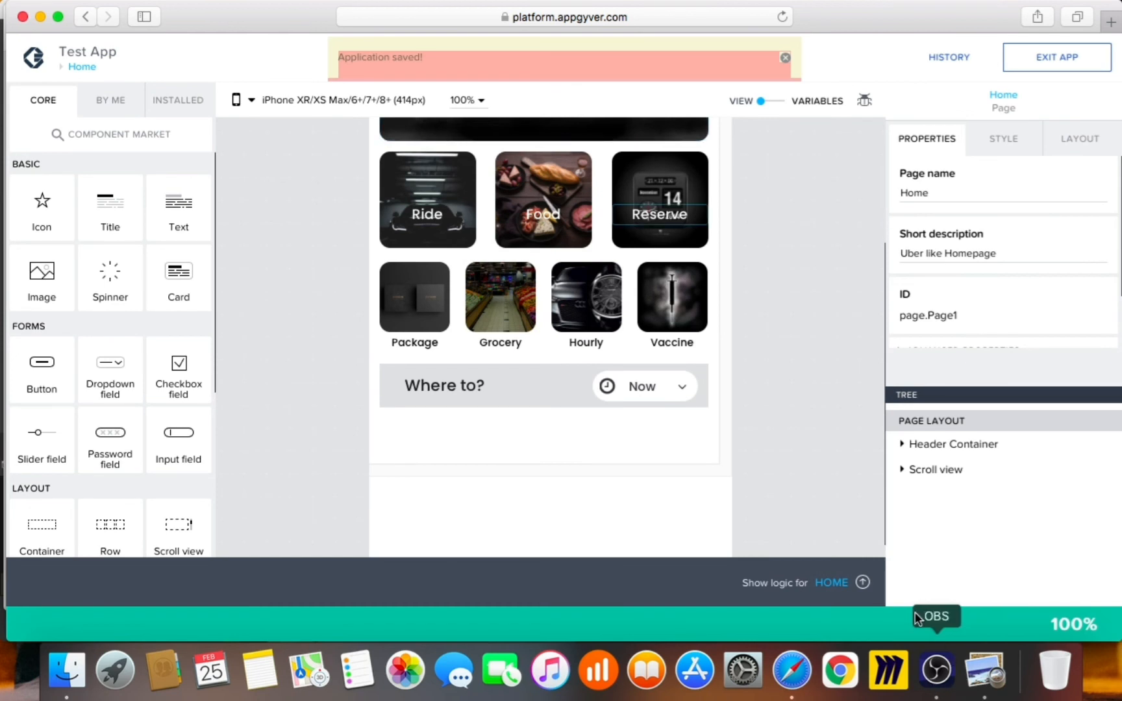
pyautogui.click(996, 679)
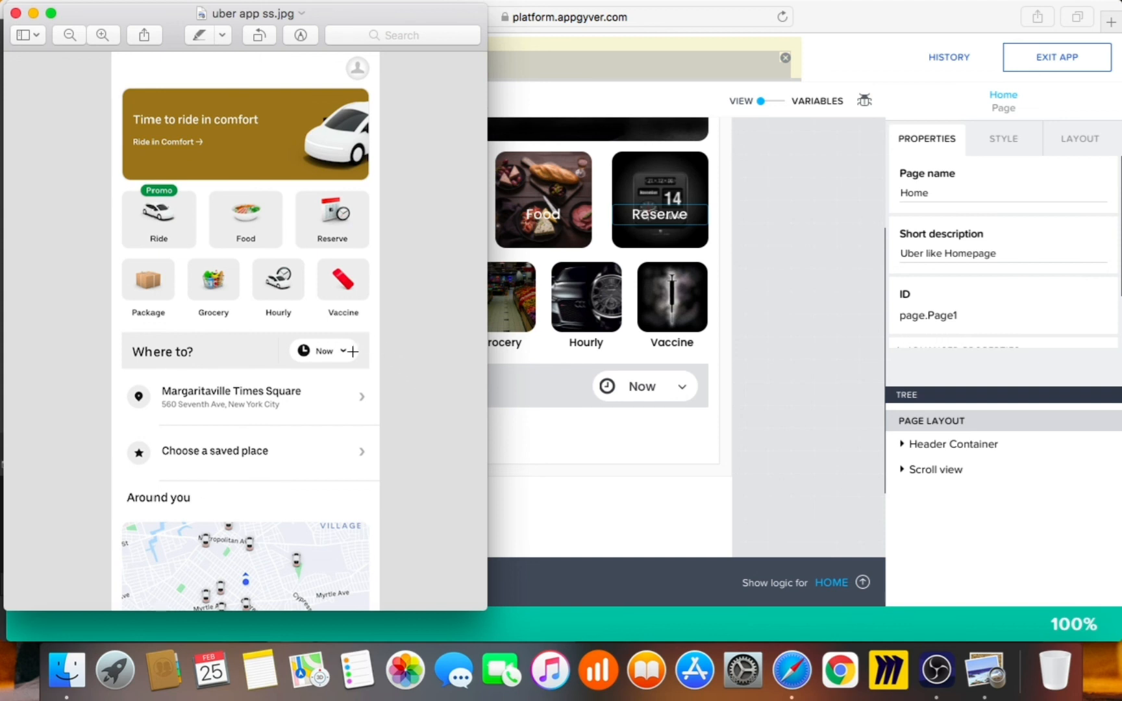
pyautogui.click(768, 376)
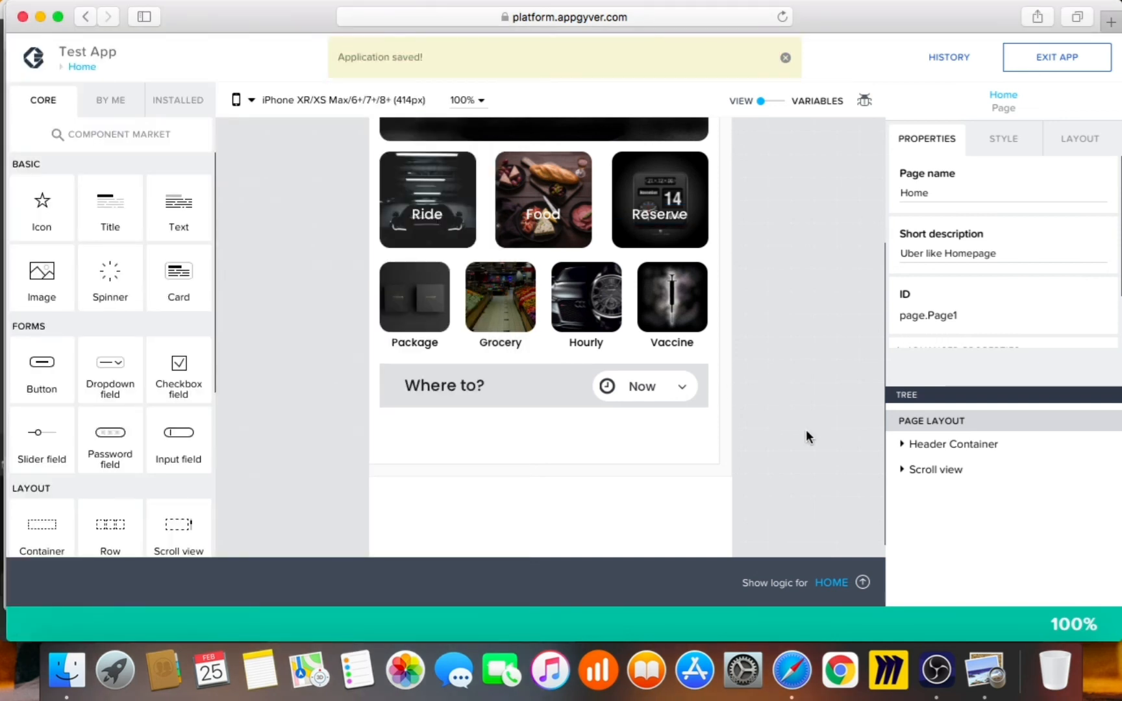
pyautogui.click(984, 669)
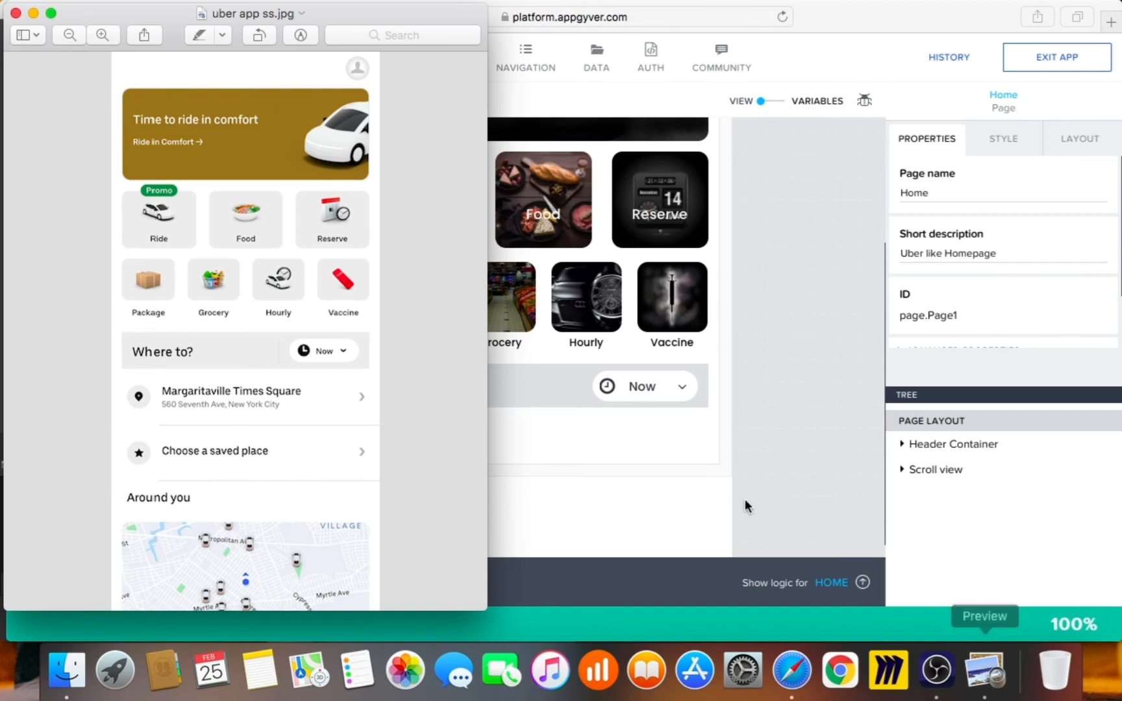
pyautogui.click(771, 377)
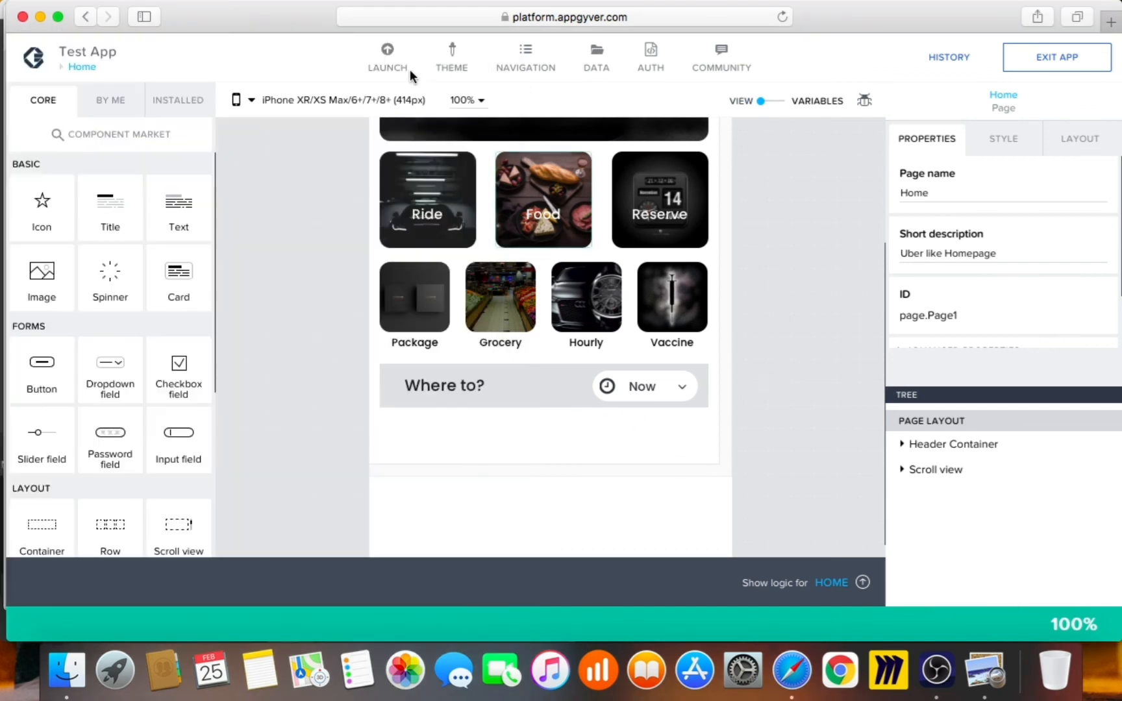
pyautogui.click(384, 52)
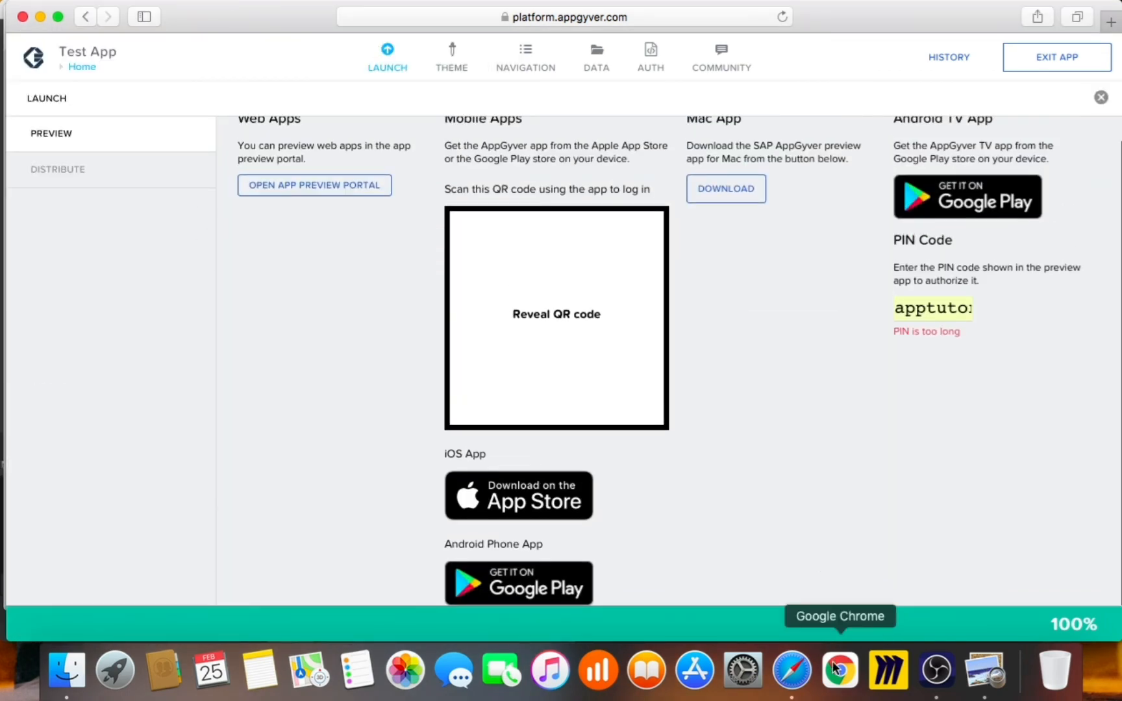
# Preview the app in the App Preview Portal, resizing from near full-screen to phone width
pyautogui.rightClick(788, 674)
pyautogui.click(824, 458)
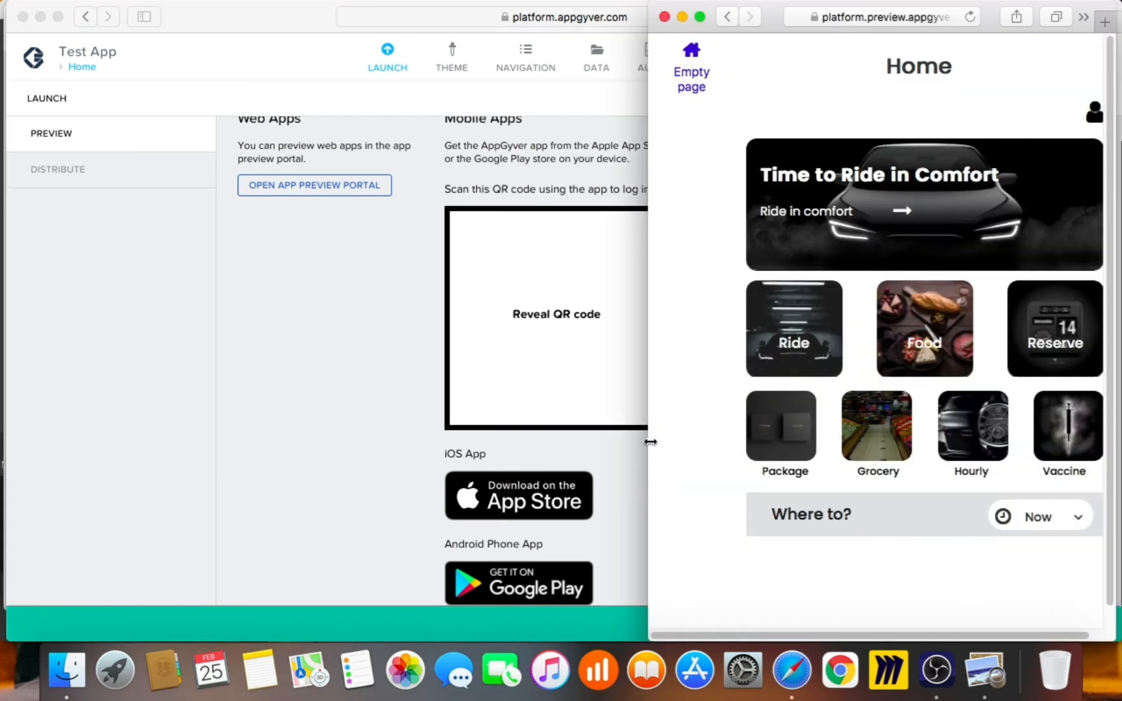
pyautogui.moveTo(650, 442)
pyautogui.mouseDown()
pyautogui.moveTo(439, 443)
pyautogui.moveTo(665, 451)
pyautogui.mouseUp()
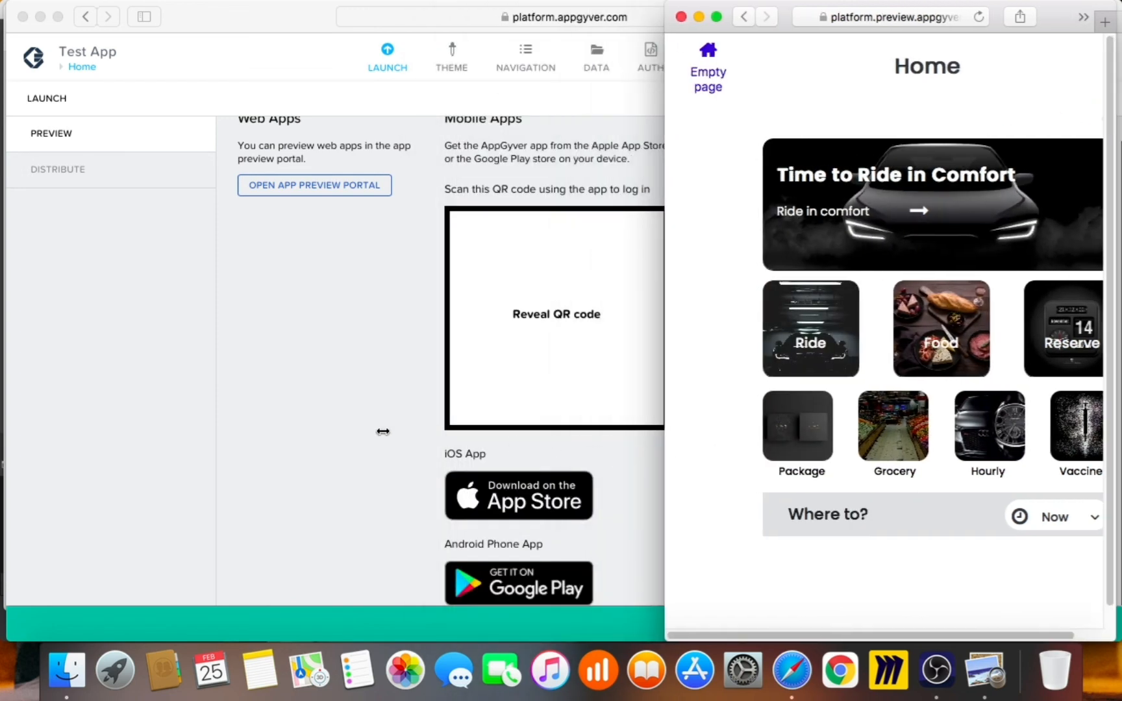
pyautogui.moveTo(383, 432); pyautogui.dragTo(30, 403)
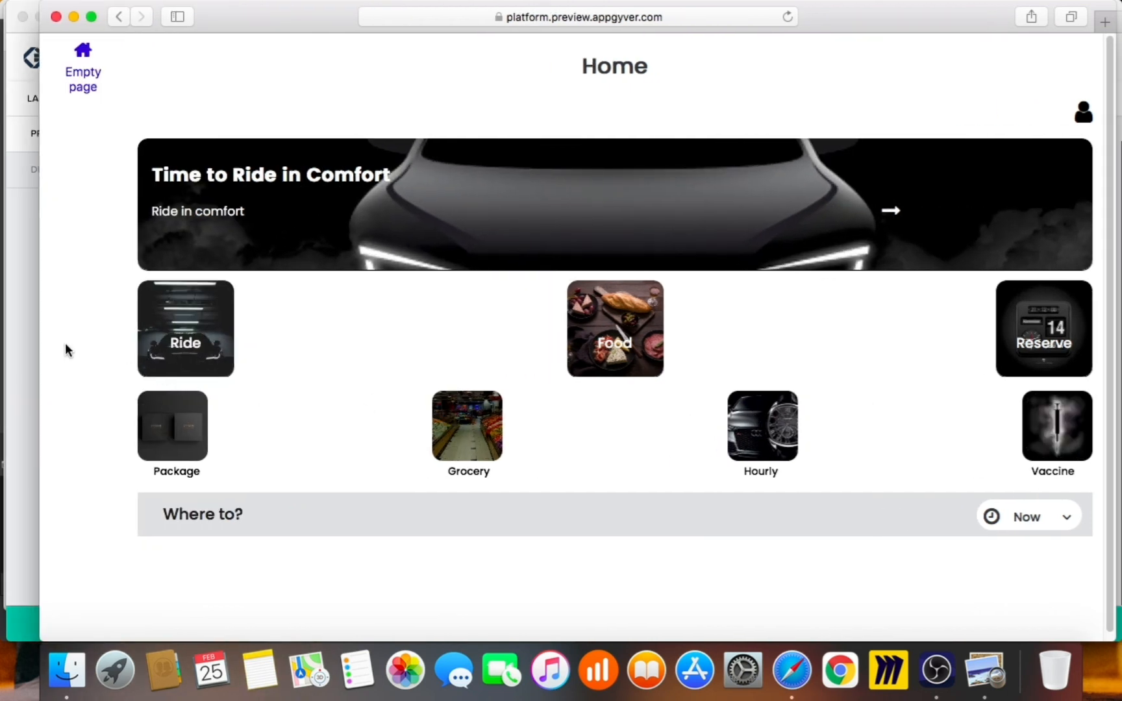
pyautogui.moveTo(43, 343); pyautogui.dragTo(740, 387)
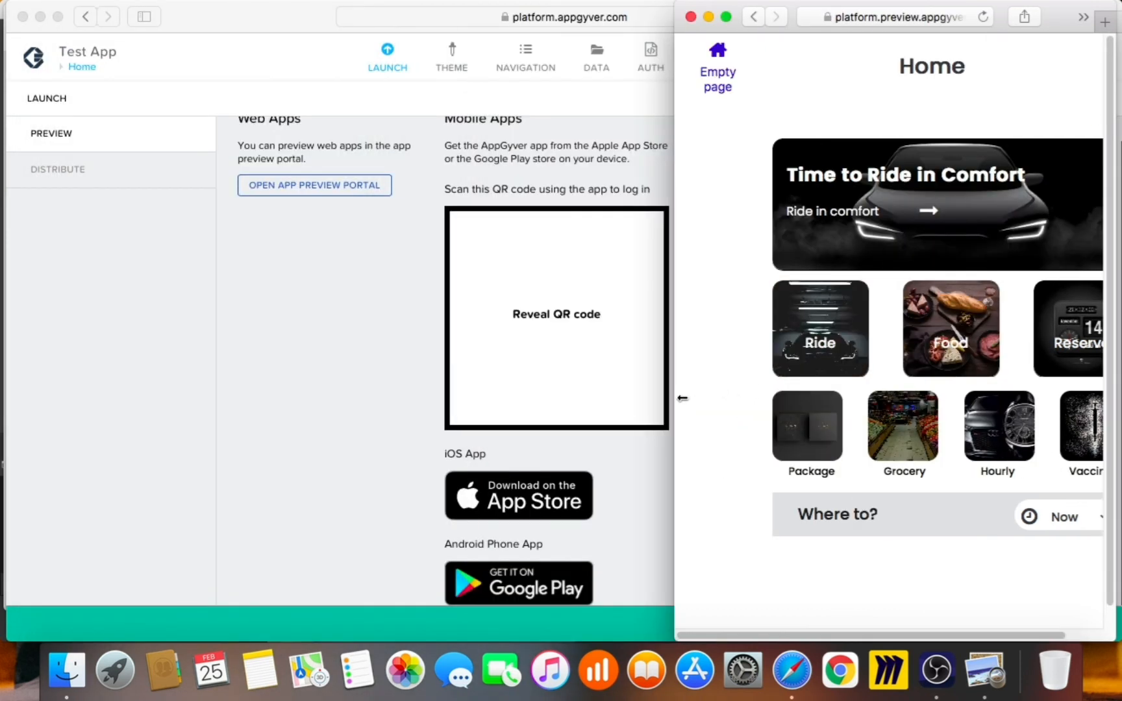
pyautogui.moveTo(683, 398); pyautogui.dragTo(634, 404)
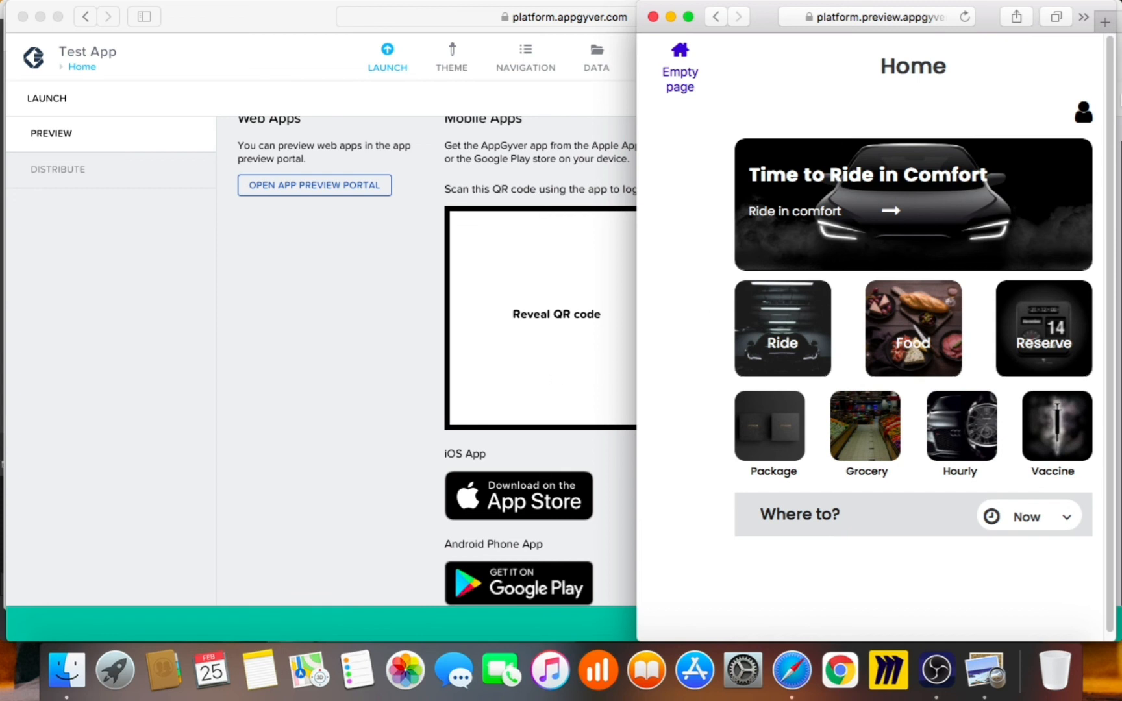
# Close the launch options and return to the Home page canvas in the editor
pyautogui.click(309, 262)
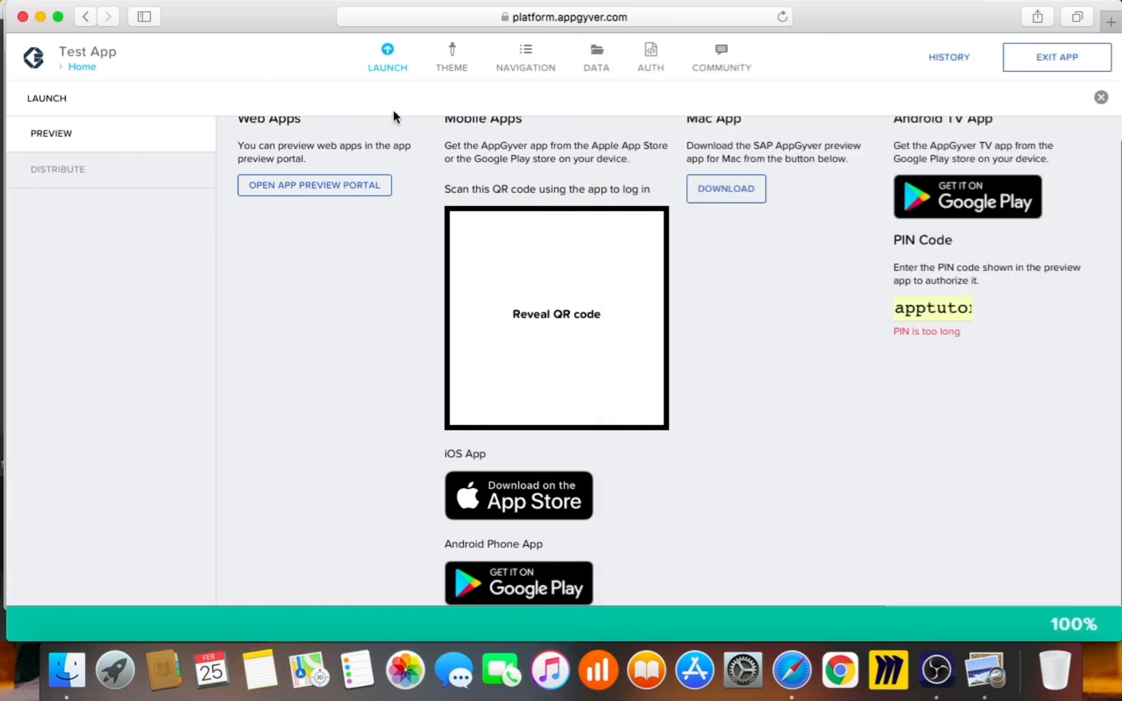
pyautogui.click(387, 73)
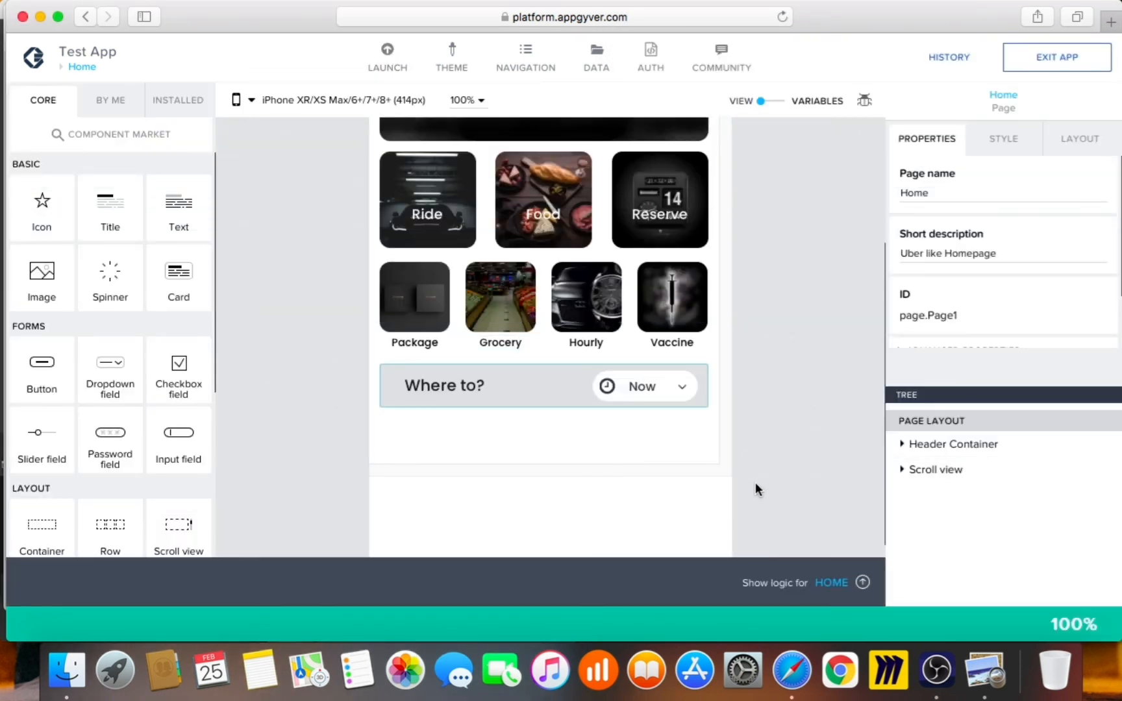
pyautogui.click(986, 670)
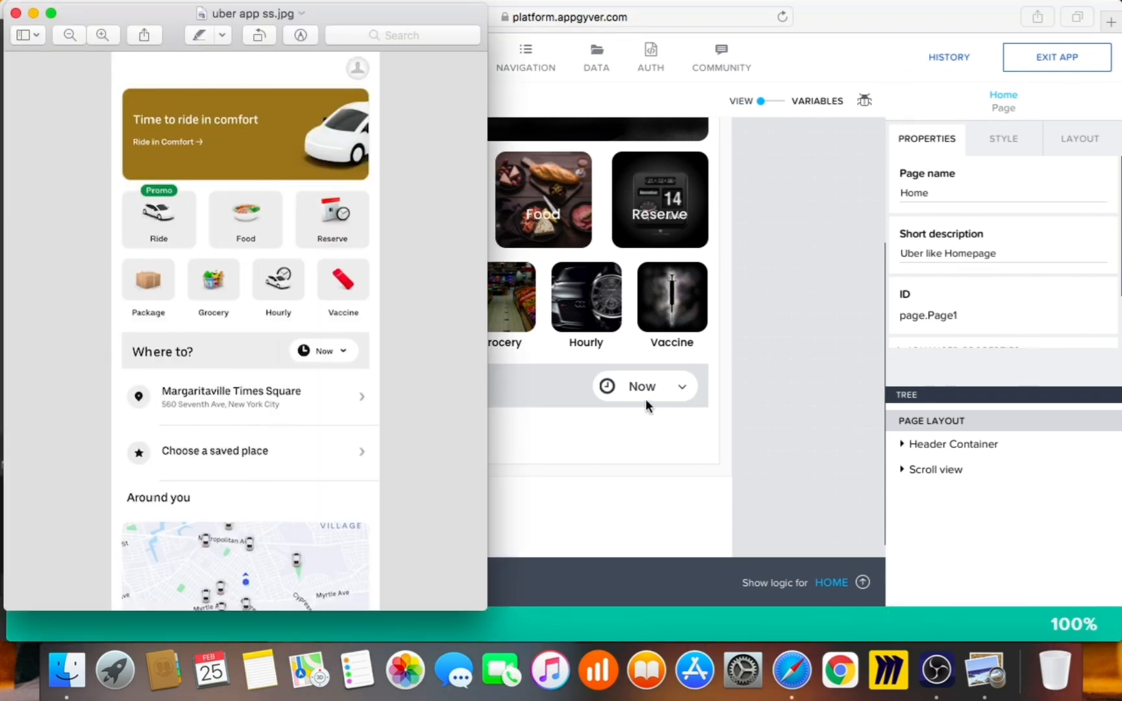
pyautogui.click(769, 418)
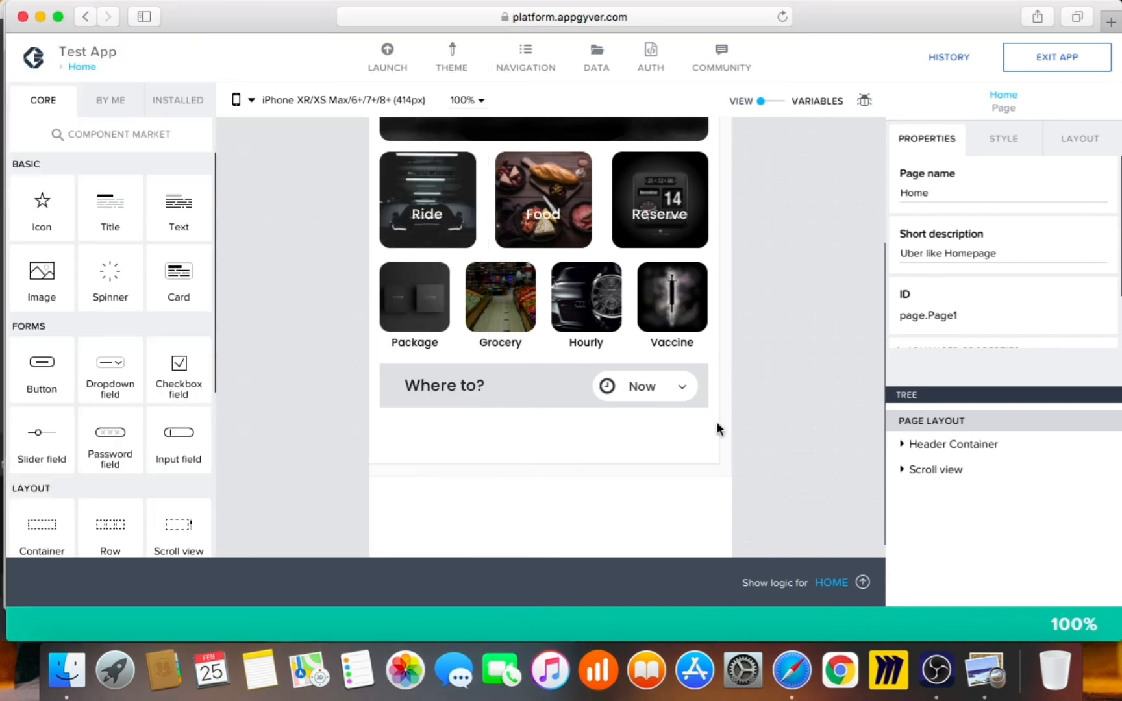
pyautogui.scroll(-3, 170, 461)
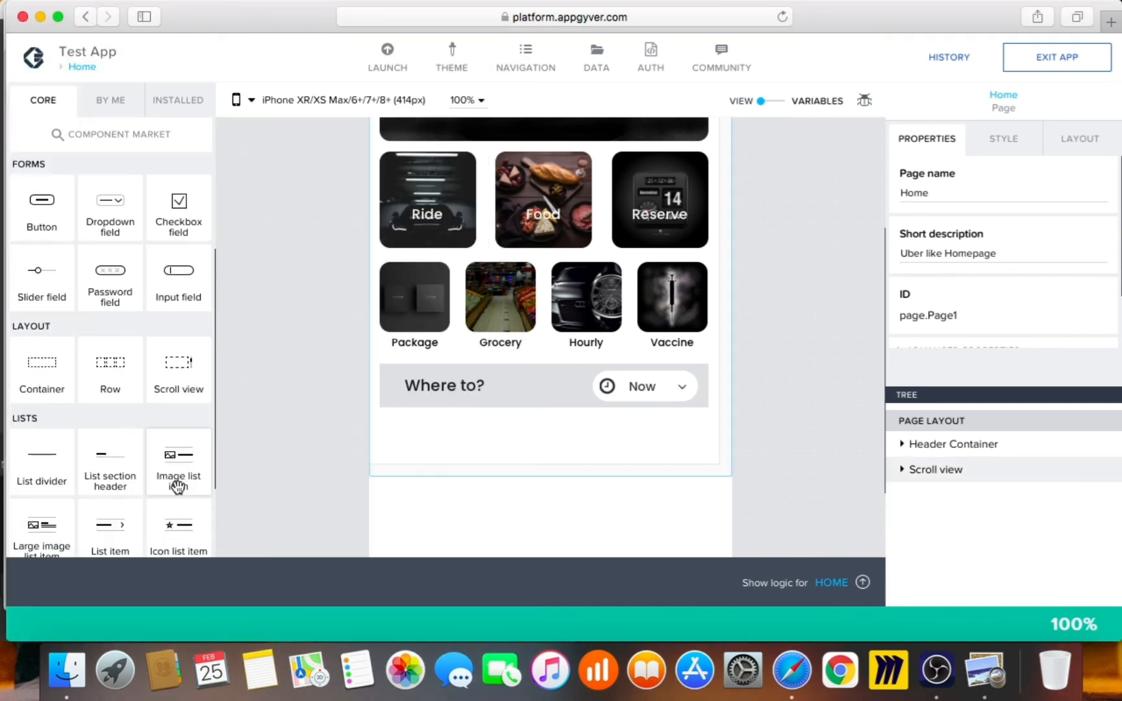